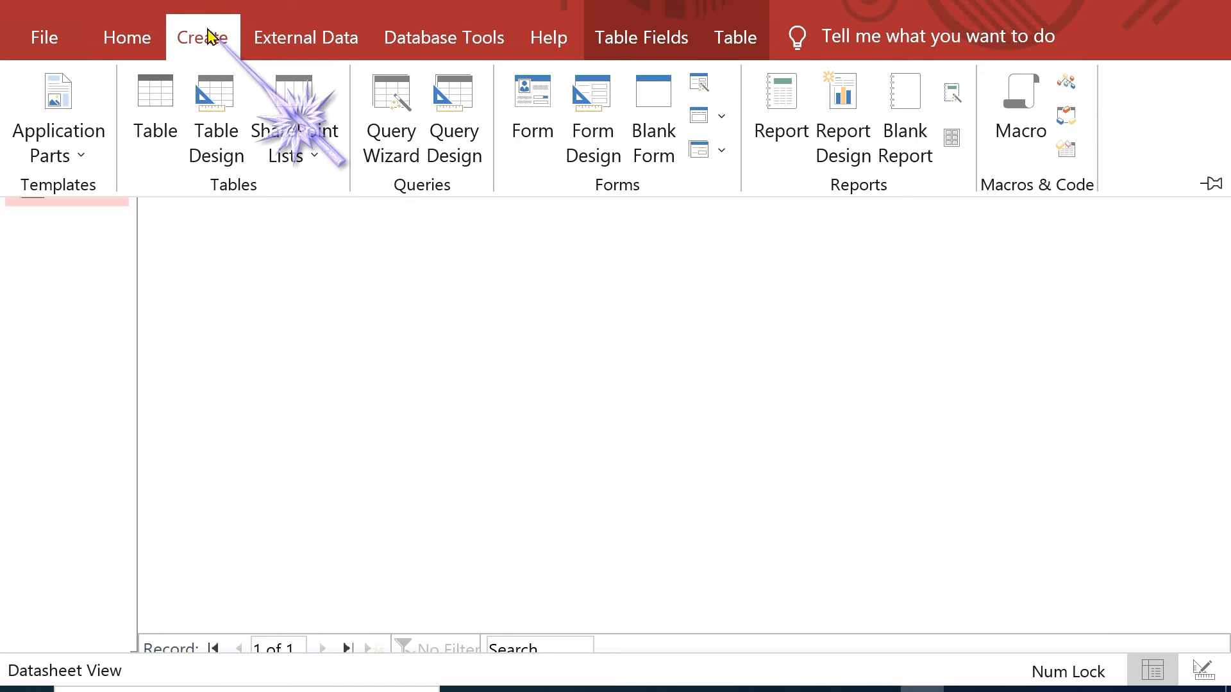
Step: Start a new table in Design view, then switch to the PowerPoint slide show and open its Creating Tables slide
left_click(214, 148)
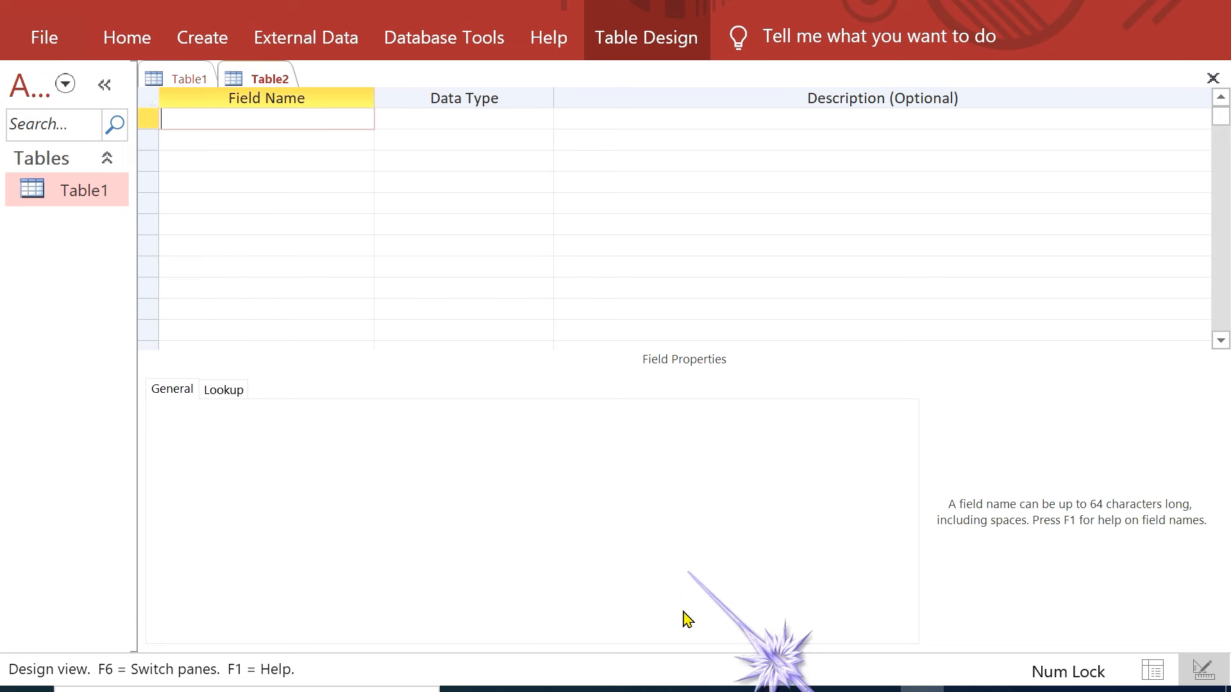
left_click(654, 690)
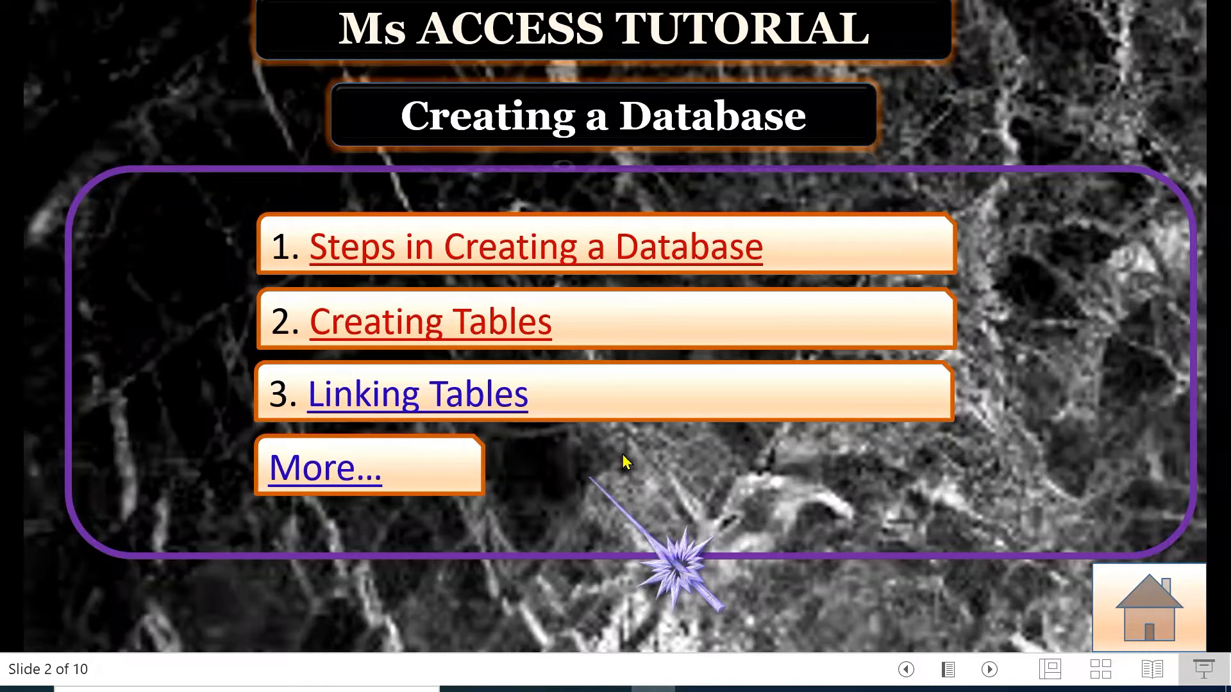
left_click(463, 323)
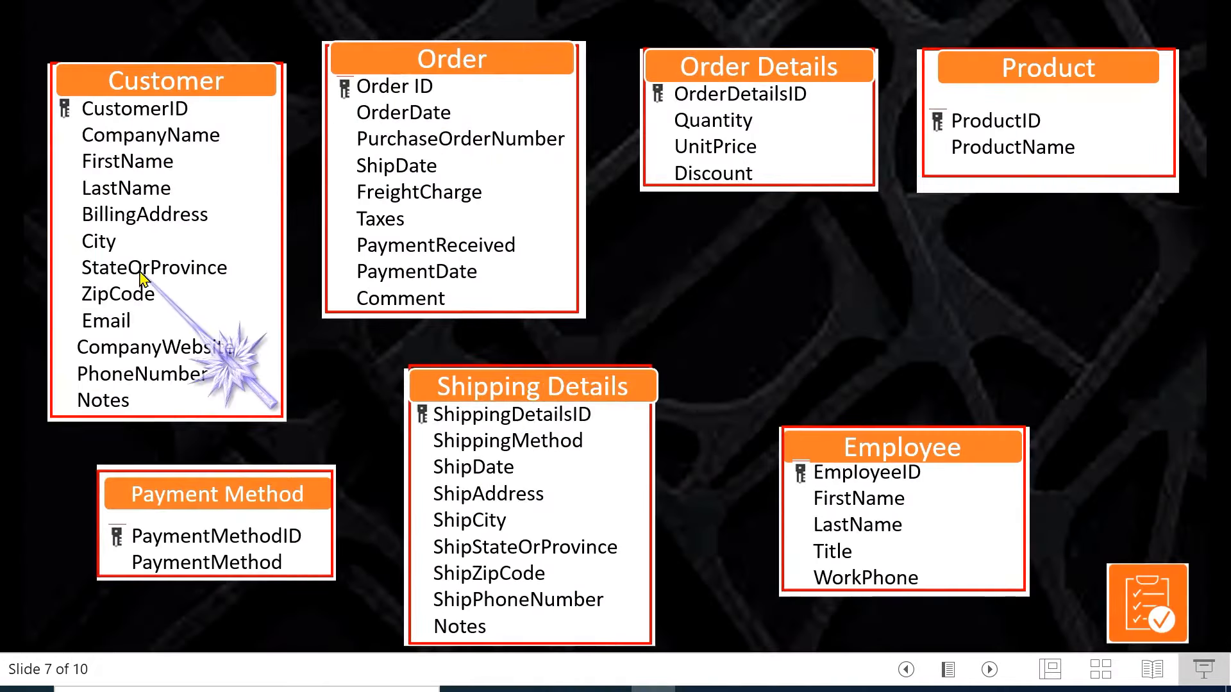
Step: Arrange the Access database window and the PowerPoint slide show side by side, each filling about half the screen
left_click(1152, 1)
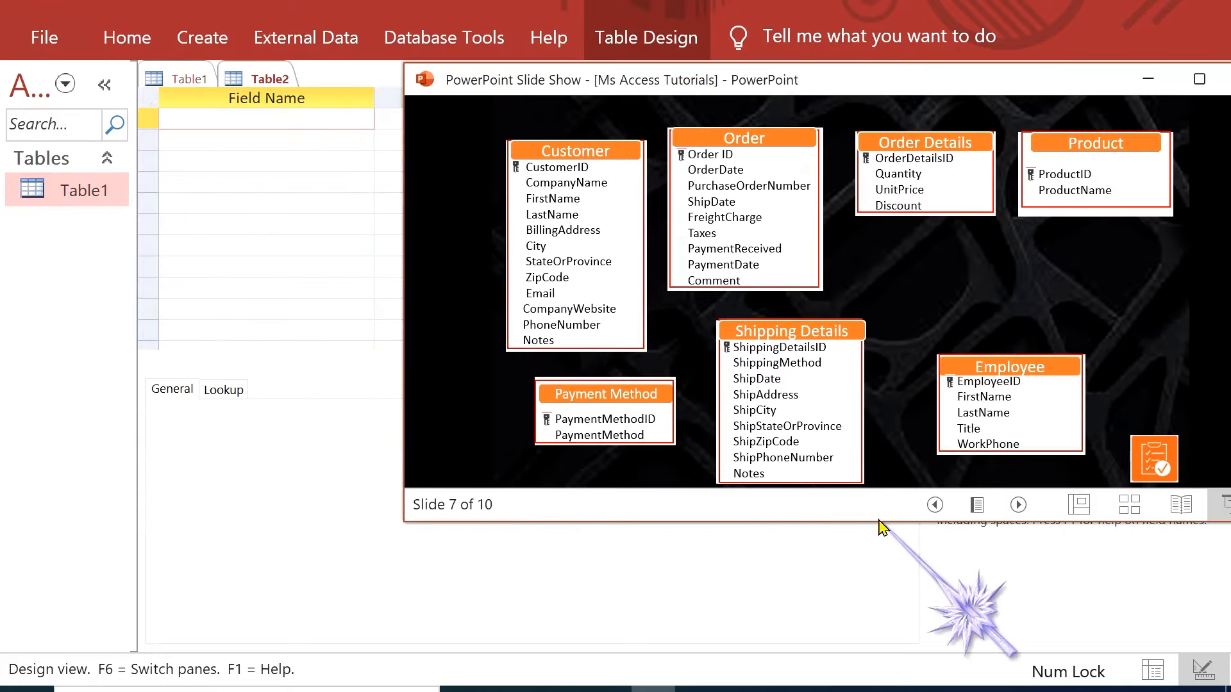
left_click_drag(901, 521, 929, 685)
left_click_drag(403, 498, 617, 545)
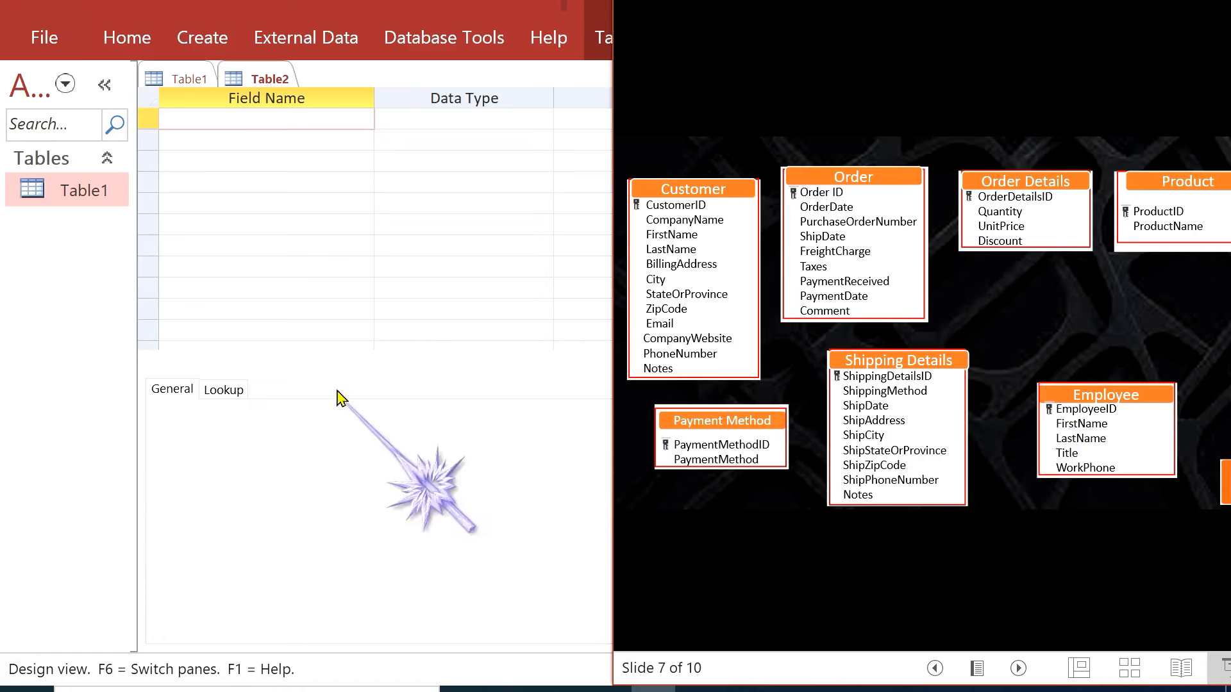
left_click(467, 489)
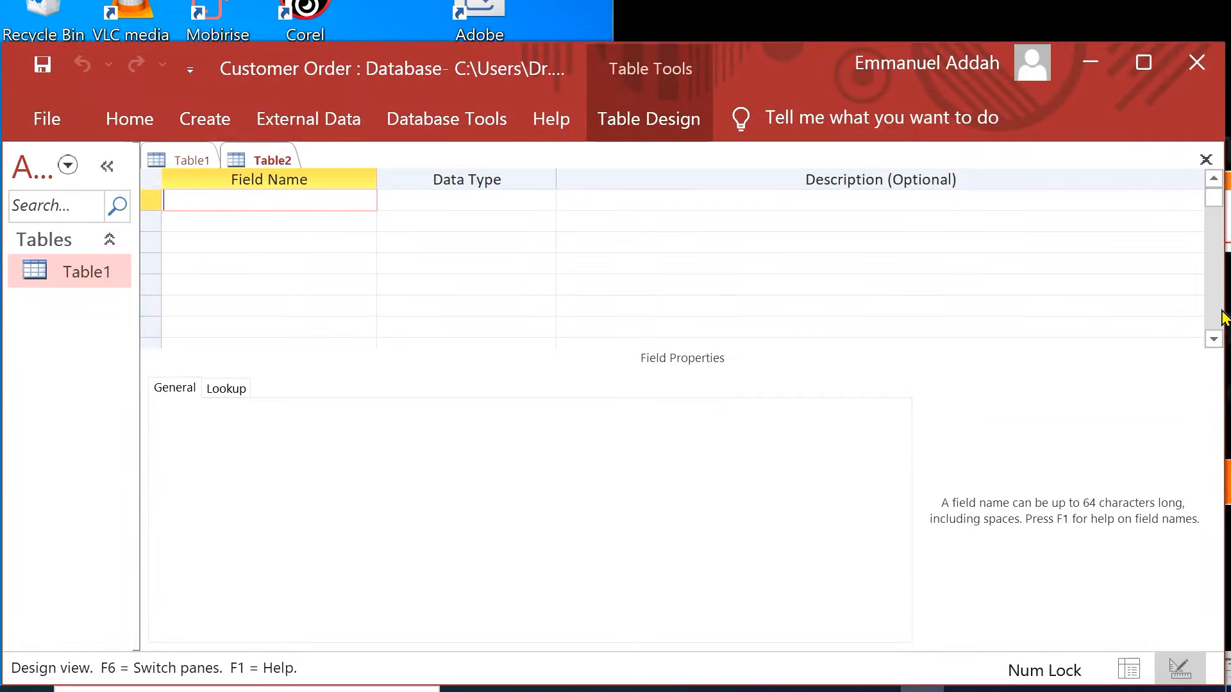
left_click_drag(1218, 307, 617, 336)
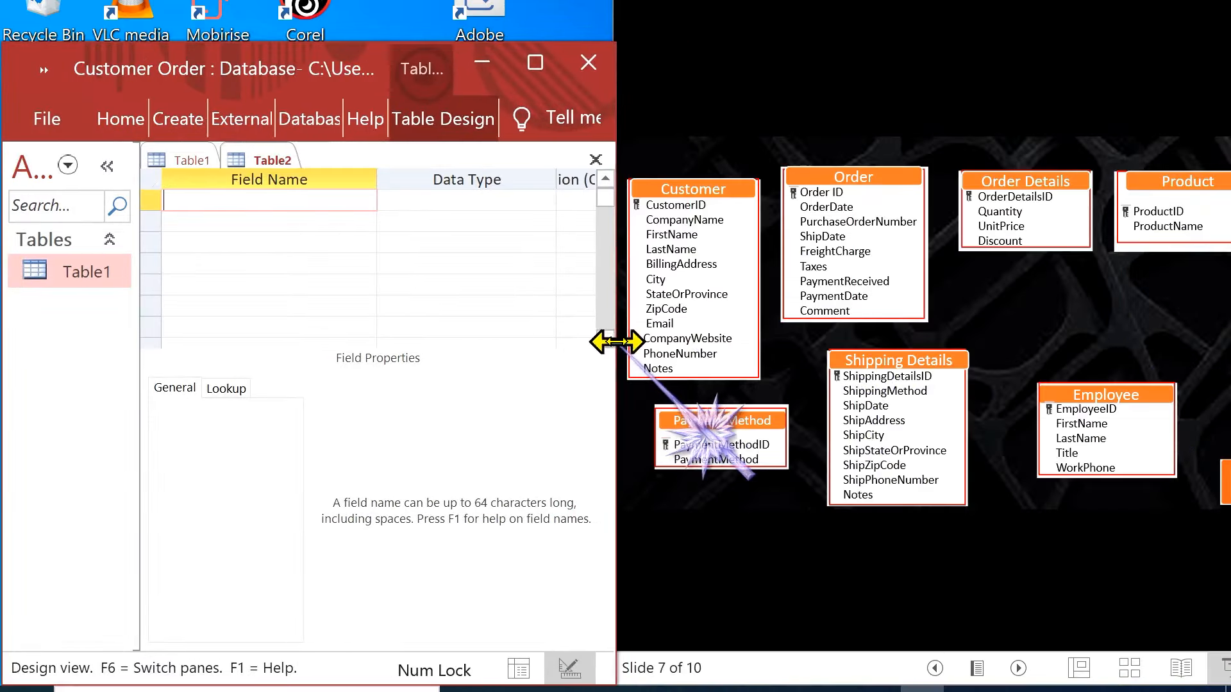
left_click_drag(298, 59, 302, 10)
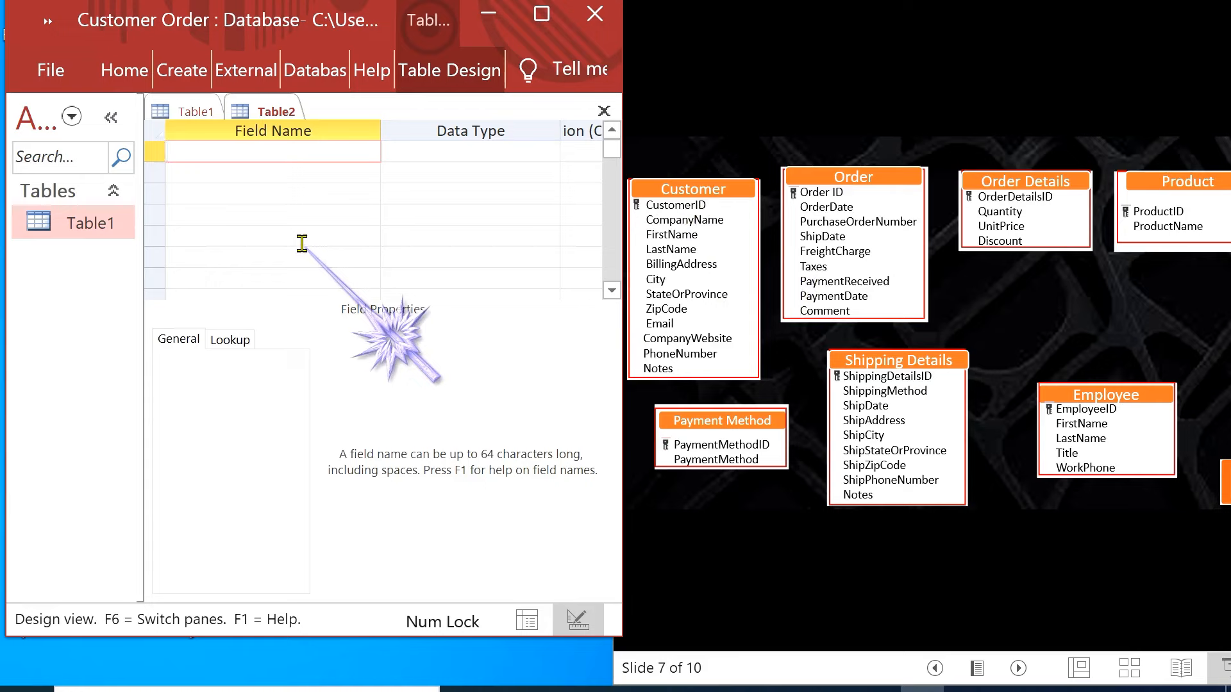
Step: Enter CustomerID and CompanyName as the first two field names of the new table, with CustomerID as Short Text
type("CustomerID")
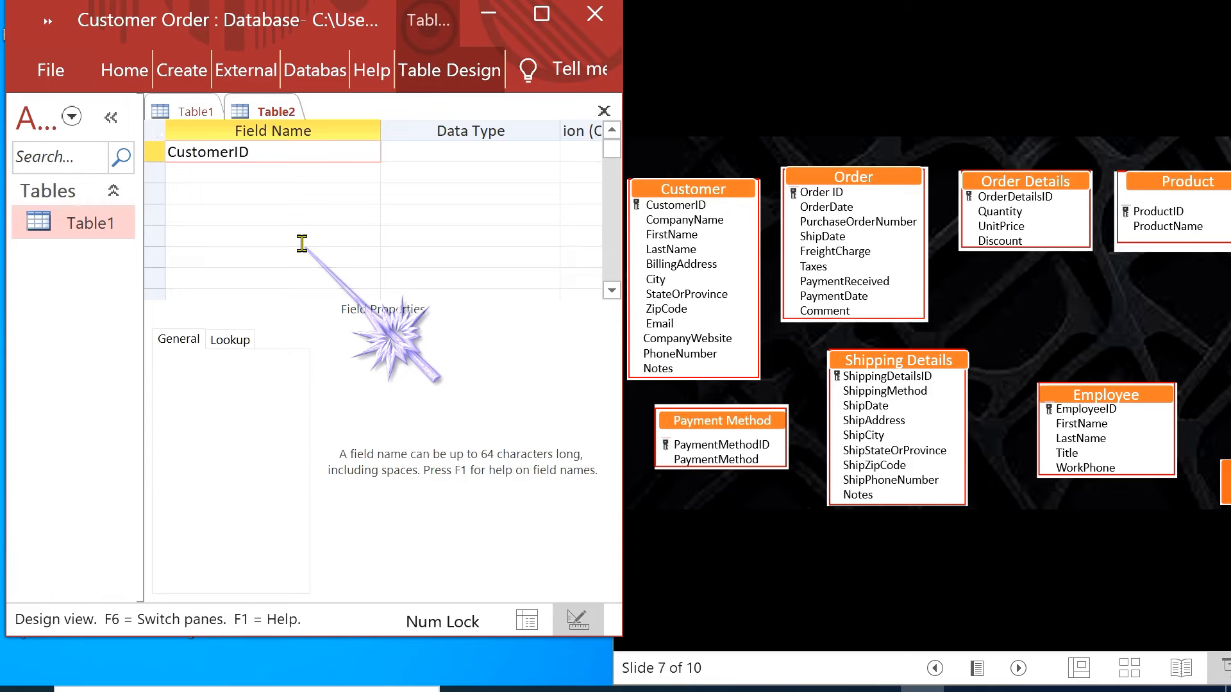
left_click(473, 152)
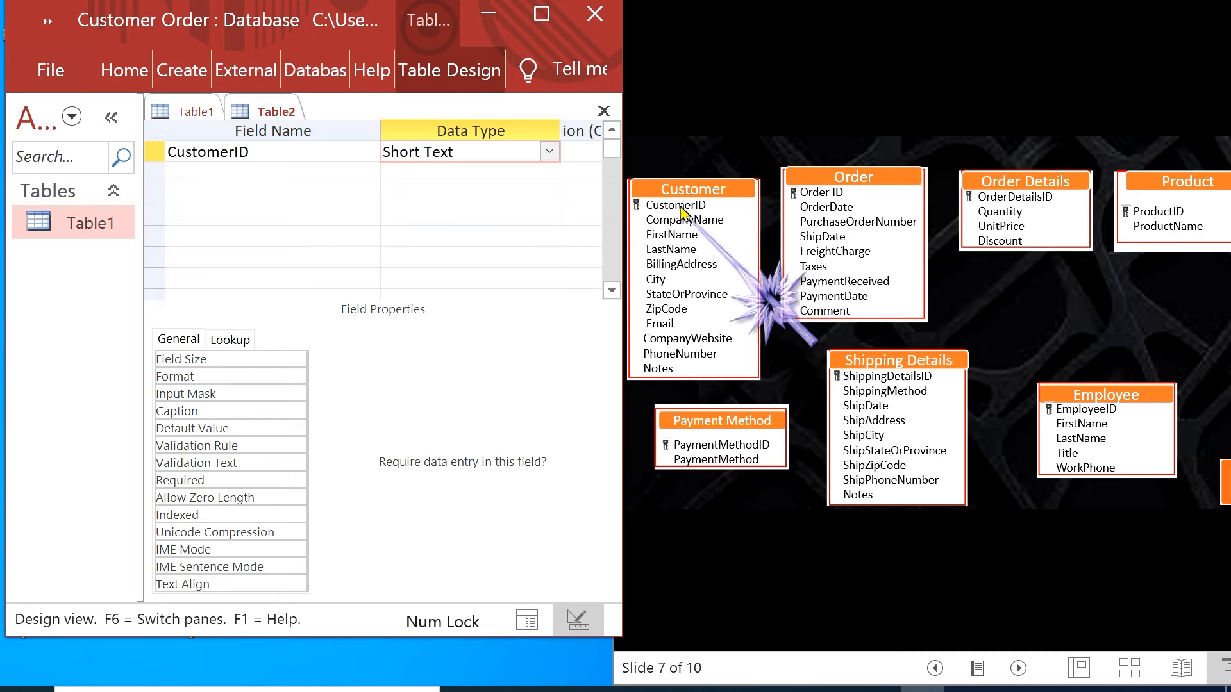
left_click(250, 171)
type("Compa")
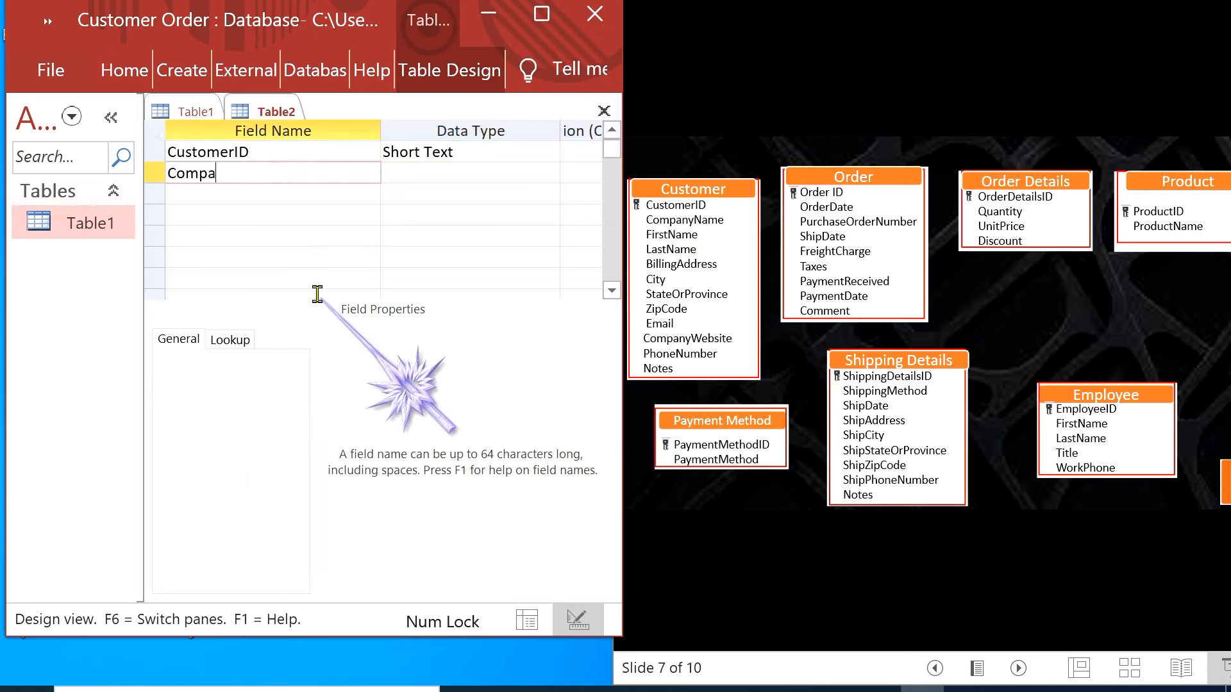
type("ny Name")
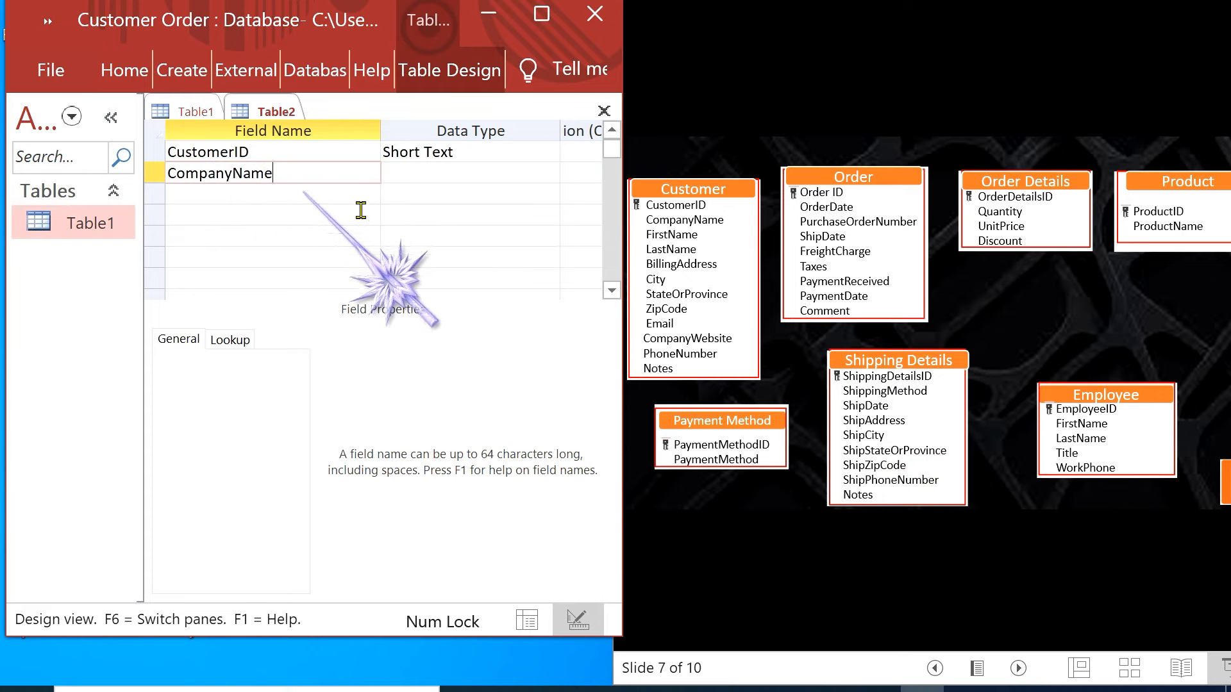
Step: Add the fields FirstName, LastName and BillingAddress below CompanyName, keeping the default data type
left_click(234, 194)
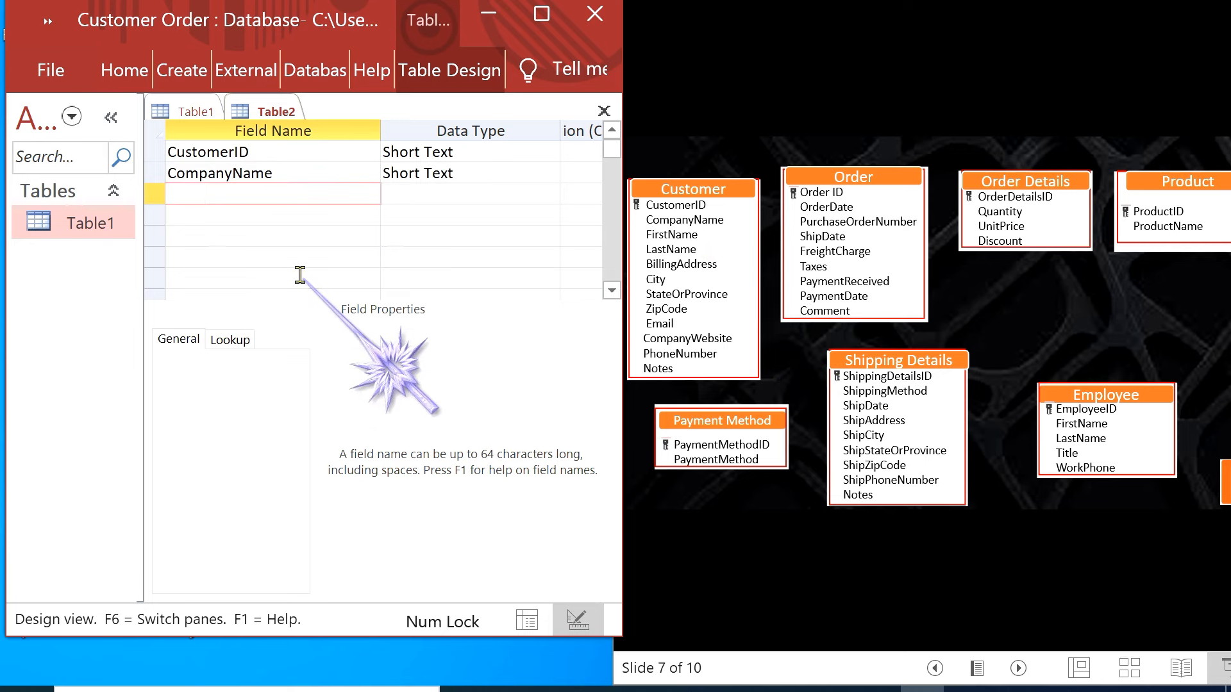
type("FirstName")
key("Down")
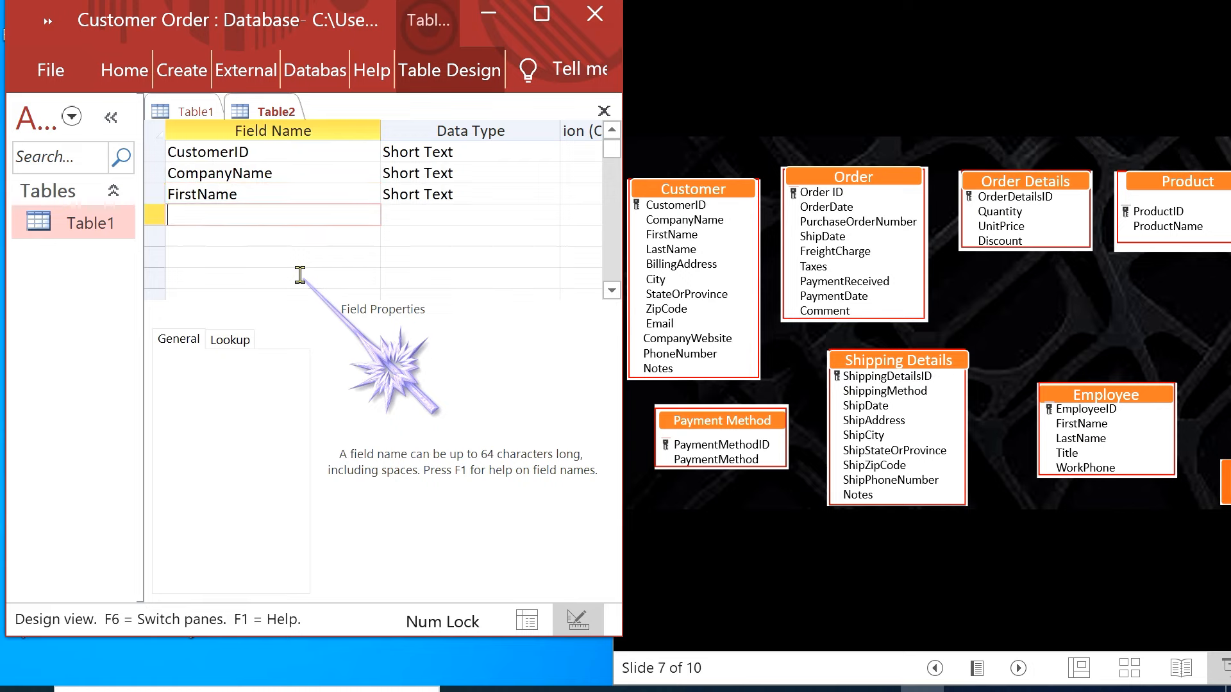
type("LastName")
key("Down")
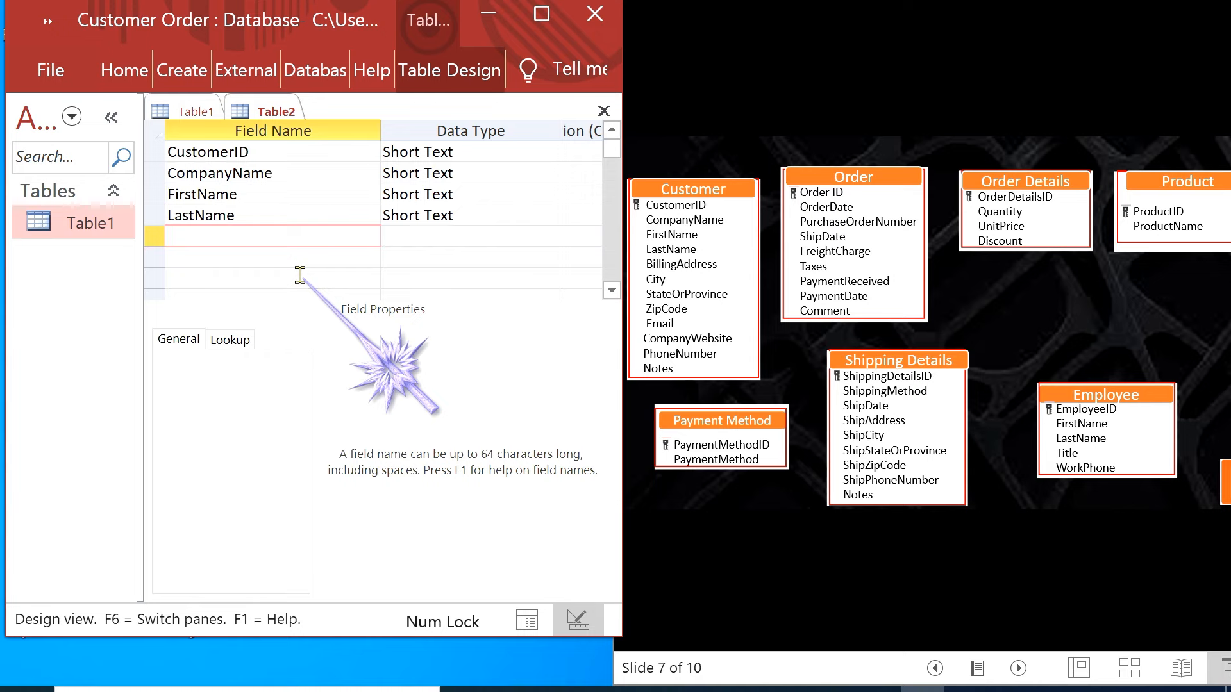
type("BillingAddress")
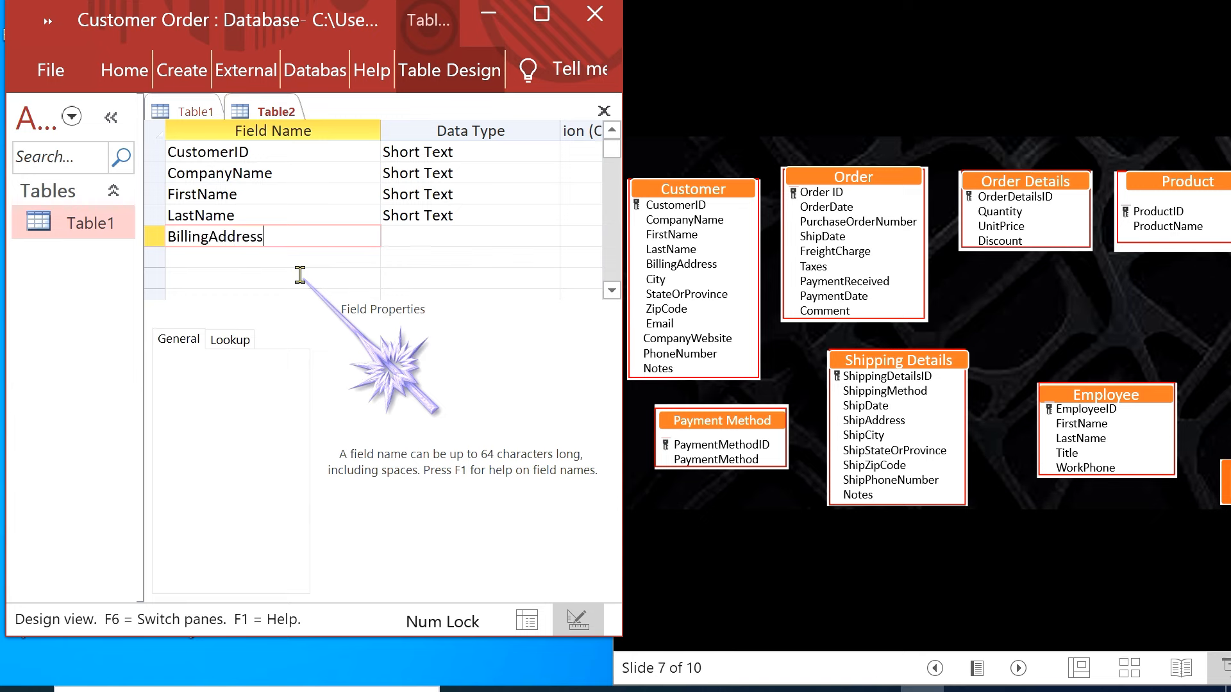
key("Down")
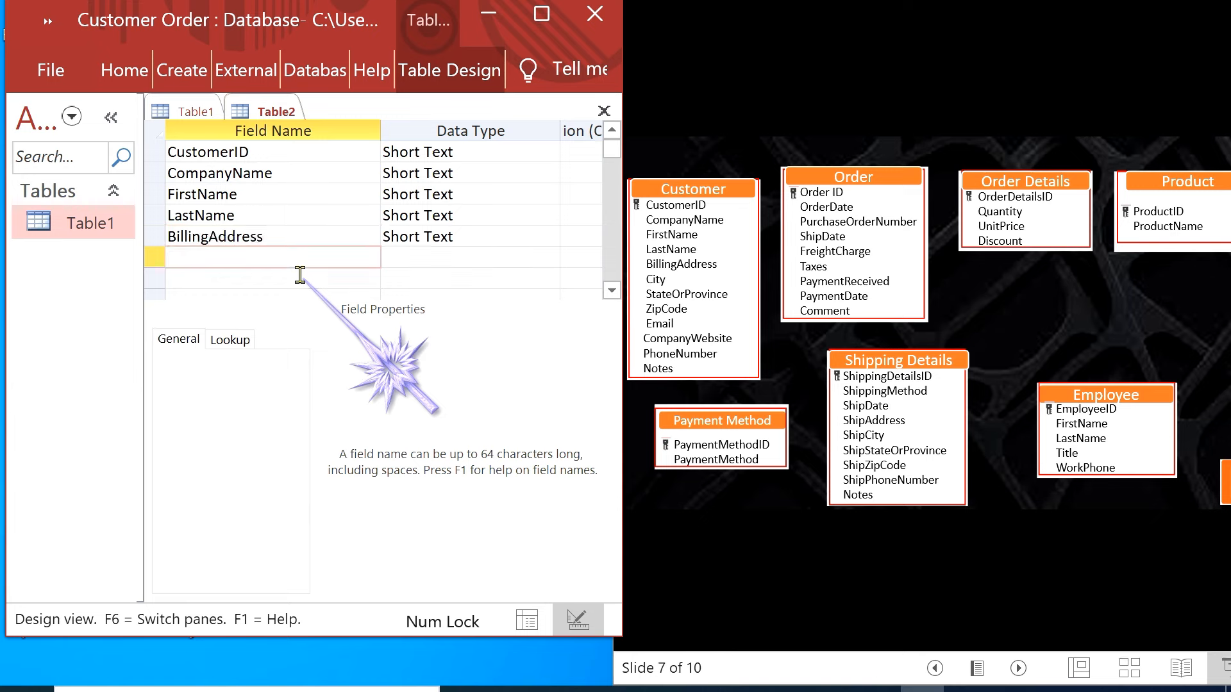
Step: Add the fields City, StateOrProvince and ZipCode below BillingAddress, keeping the default data type
type("City")
key("Down")
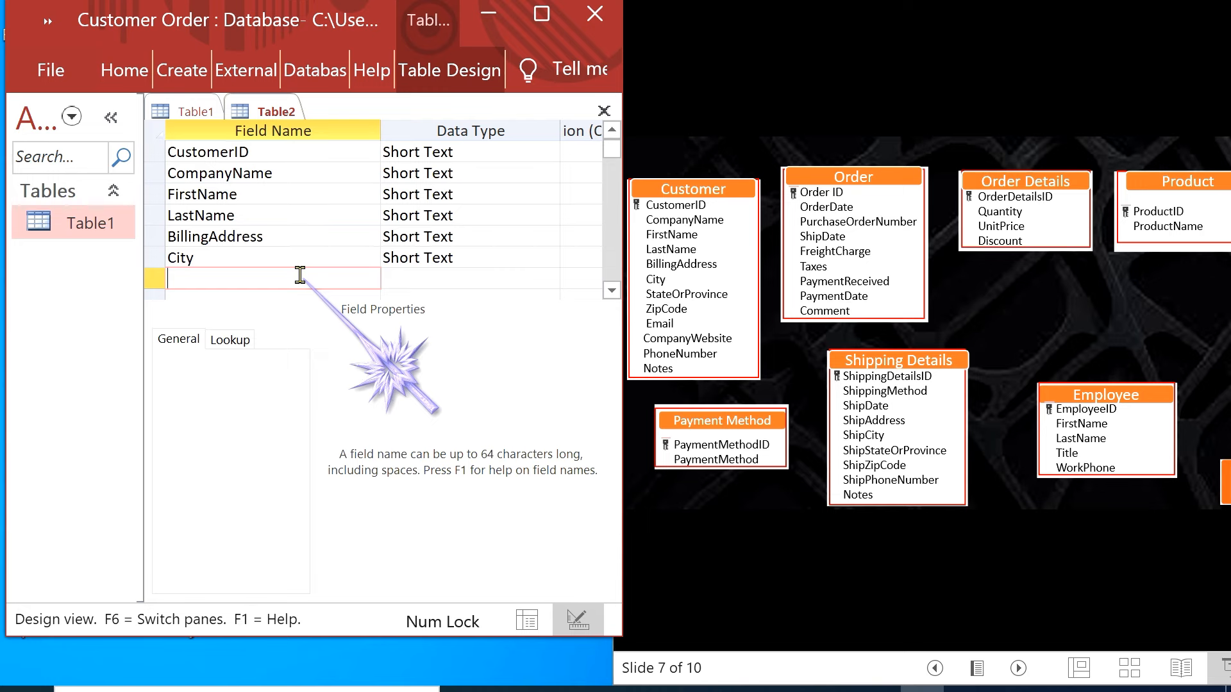
type("StateOrProvince")
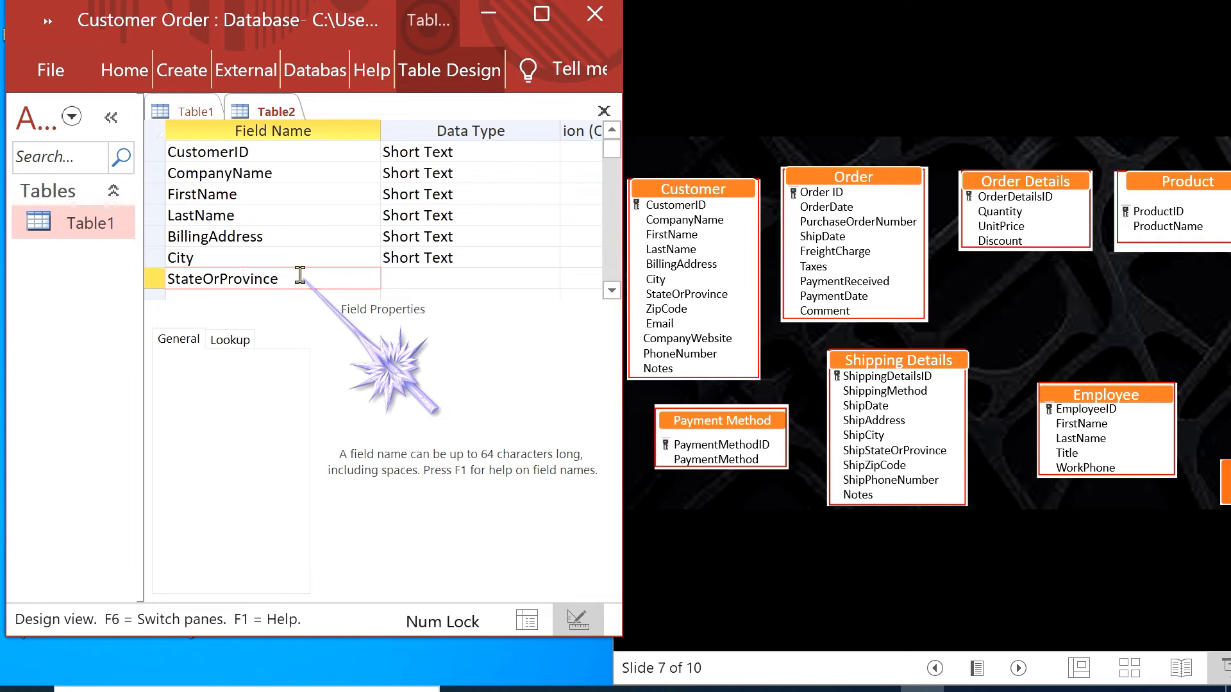
key("Down")
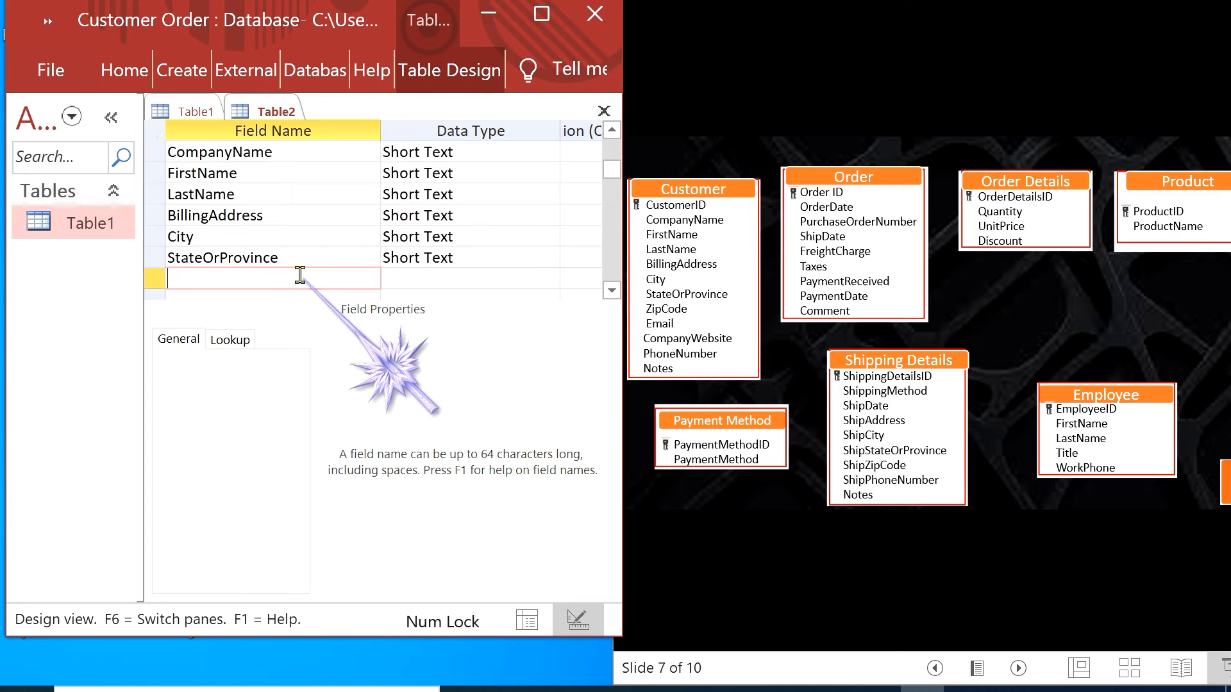
type("ZipCode")
key("Down")
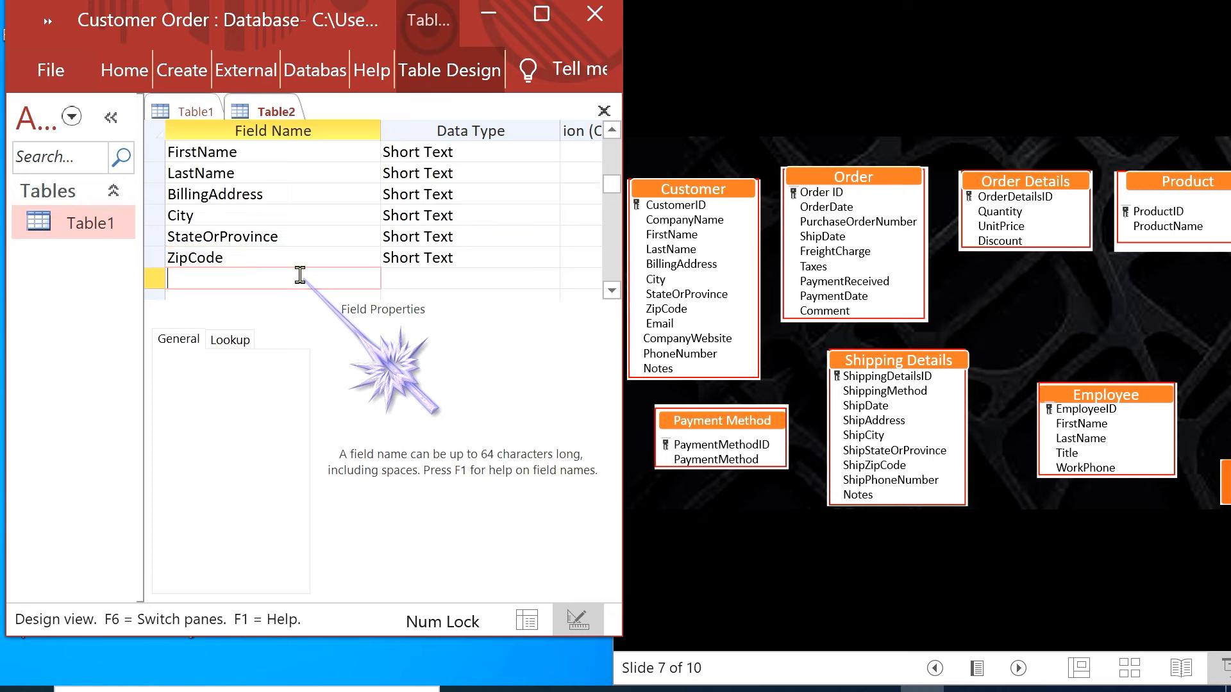
Step: Add the fields Email, CompanyWebsite, PhoneNumber and Notes below ZipCode, keeping the default data type
type("Ema")
type("il")
key("Down")
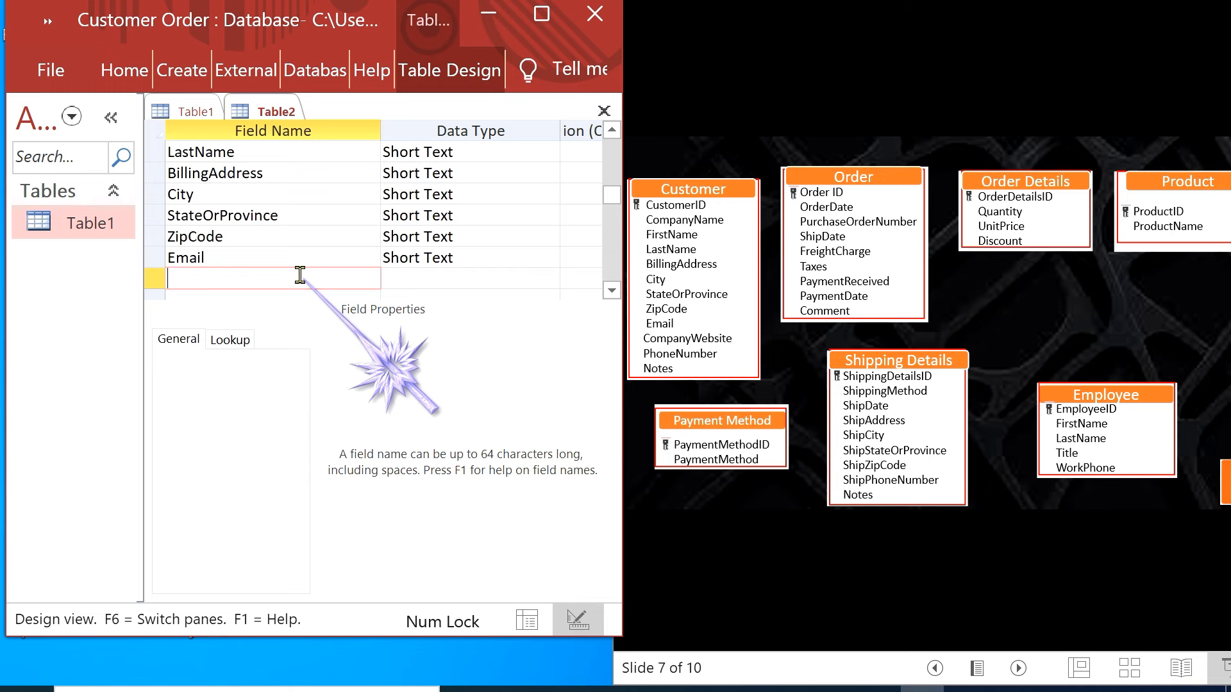
type("CompanyWebsite")
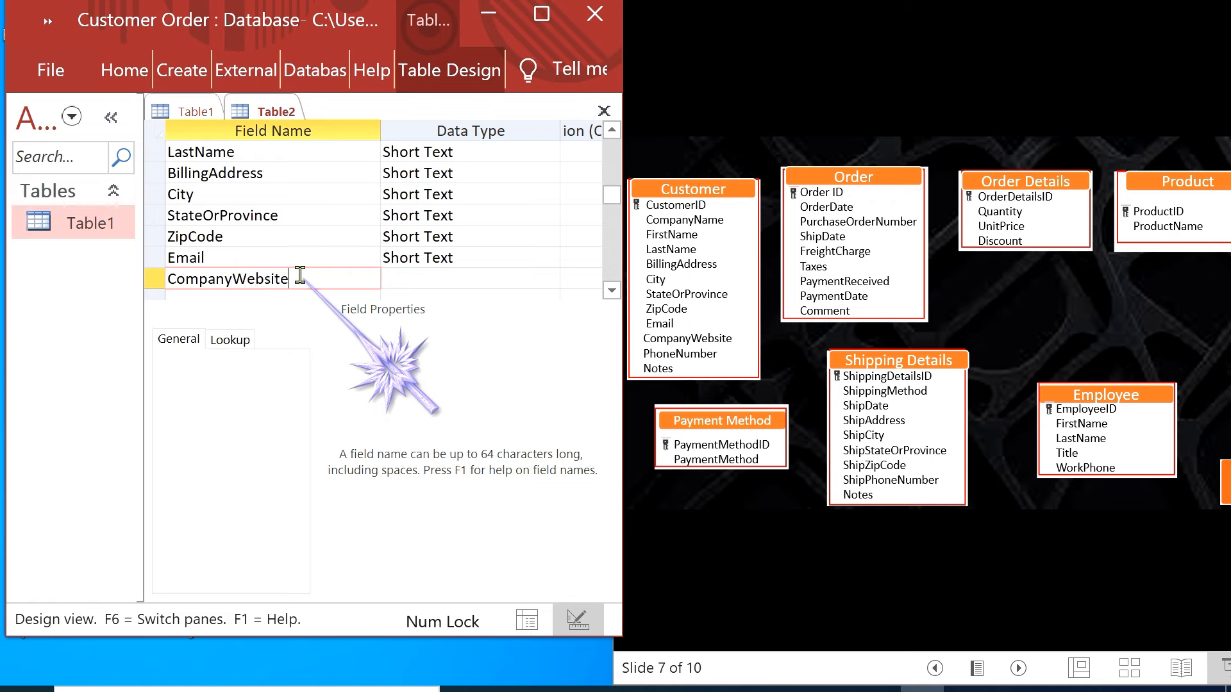
key("Down")
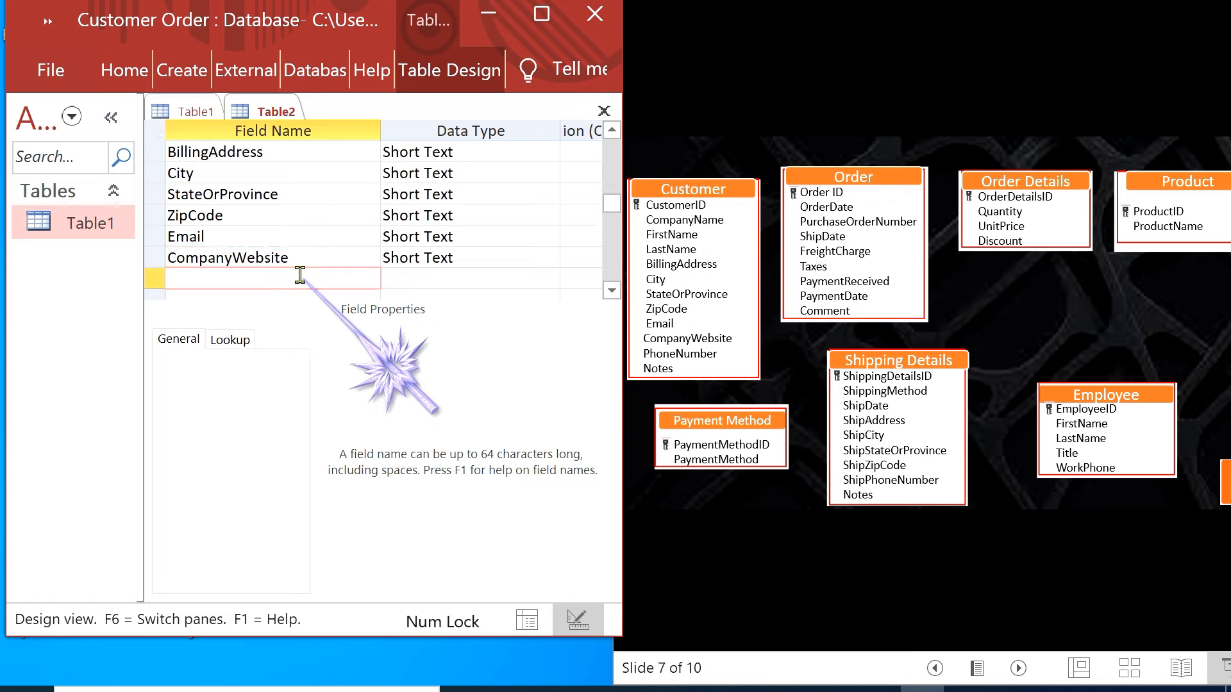
type("PhoneNumber")
key("Down")
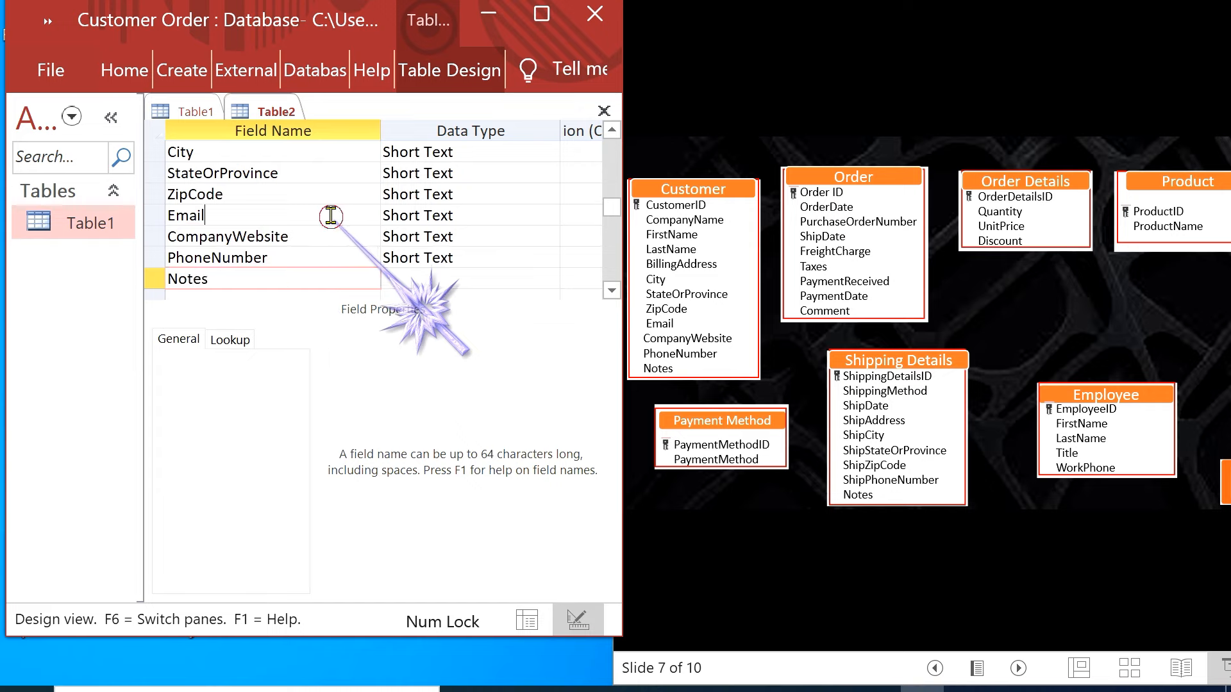
Step: Set the data type of the CustomerID field to AutoNumber
left_click(330, 216)
scroll(330, 215, "up", 2)
left_click(323, 152)
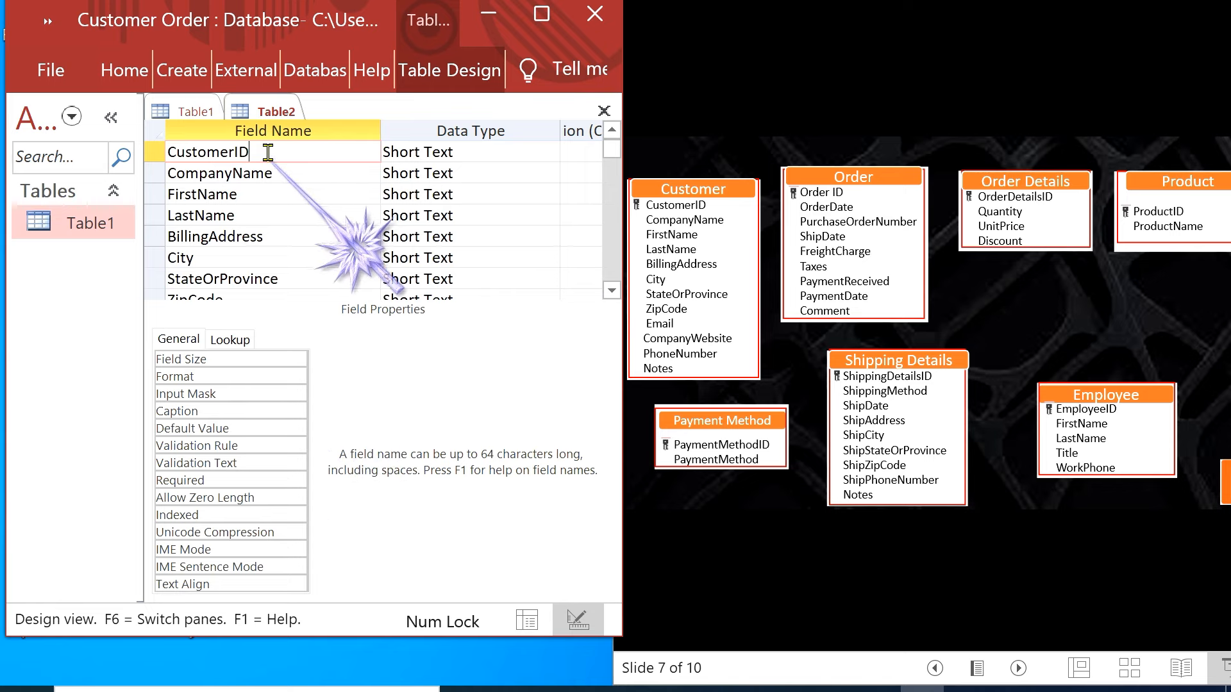
left_click(532, 152)
left_click(550, 152)
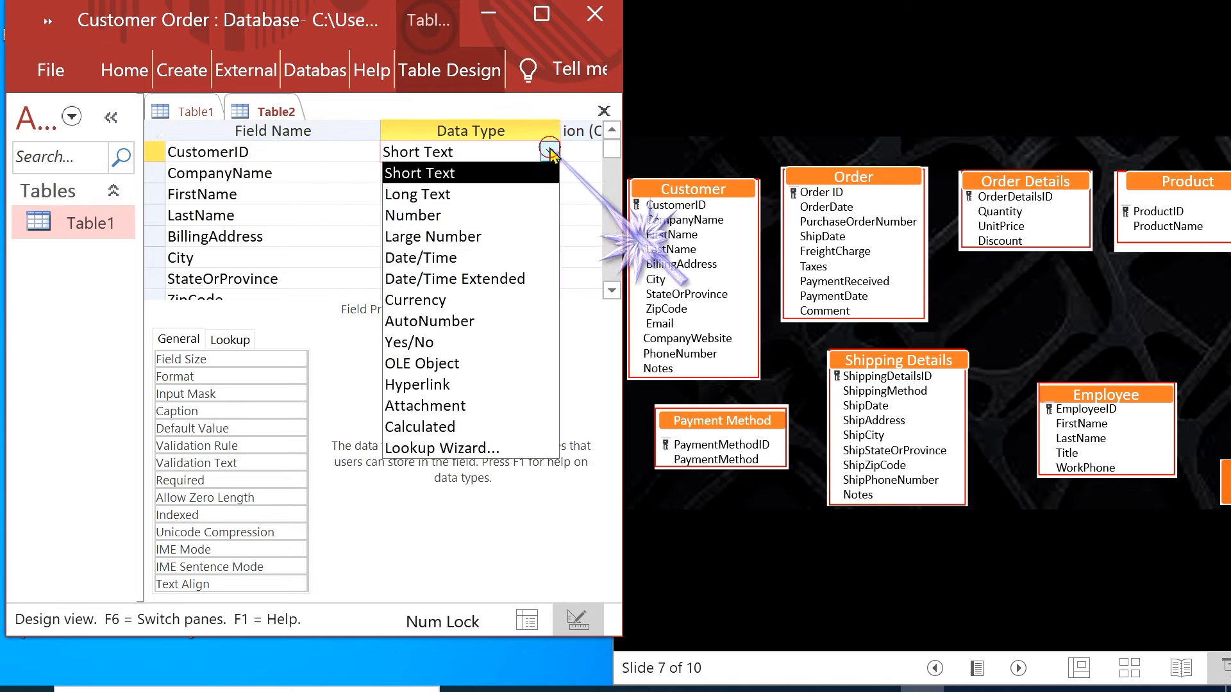
left_click(513, 321)
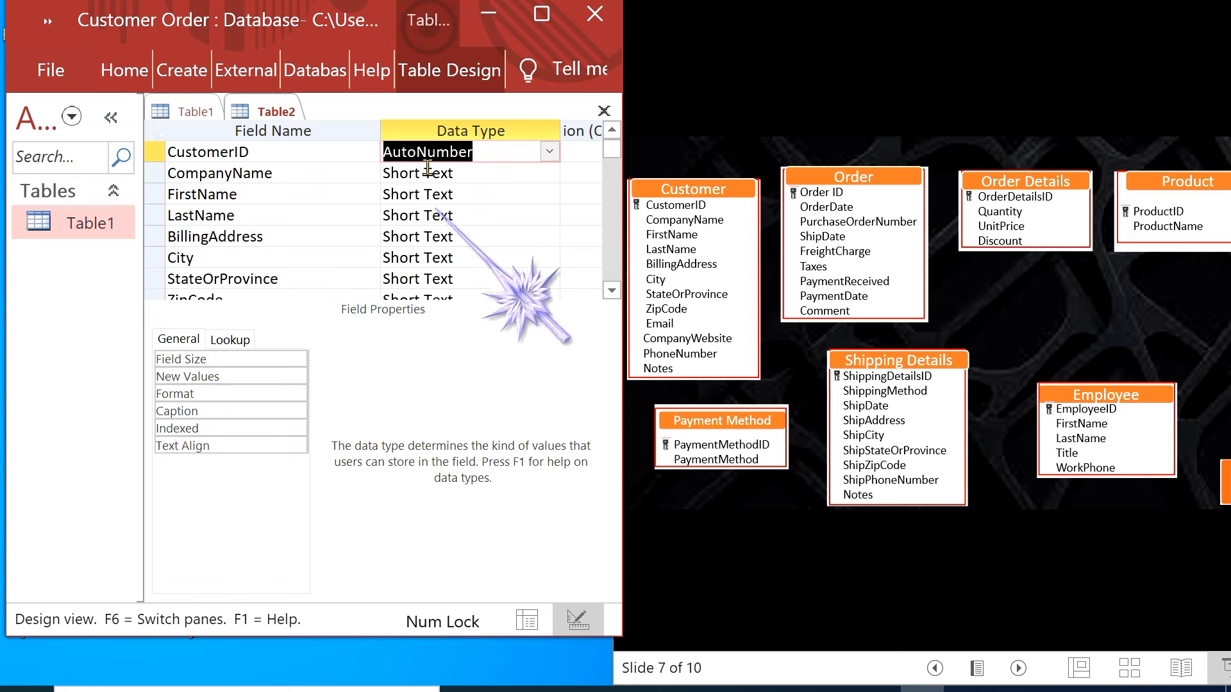
Step: Choose Short Text as the data type of the CompanyName field
left_click(321, 172)
left_click(473, 172)
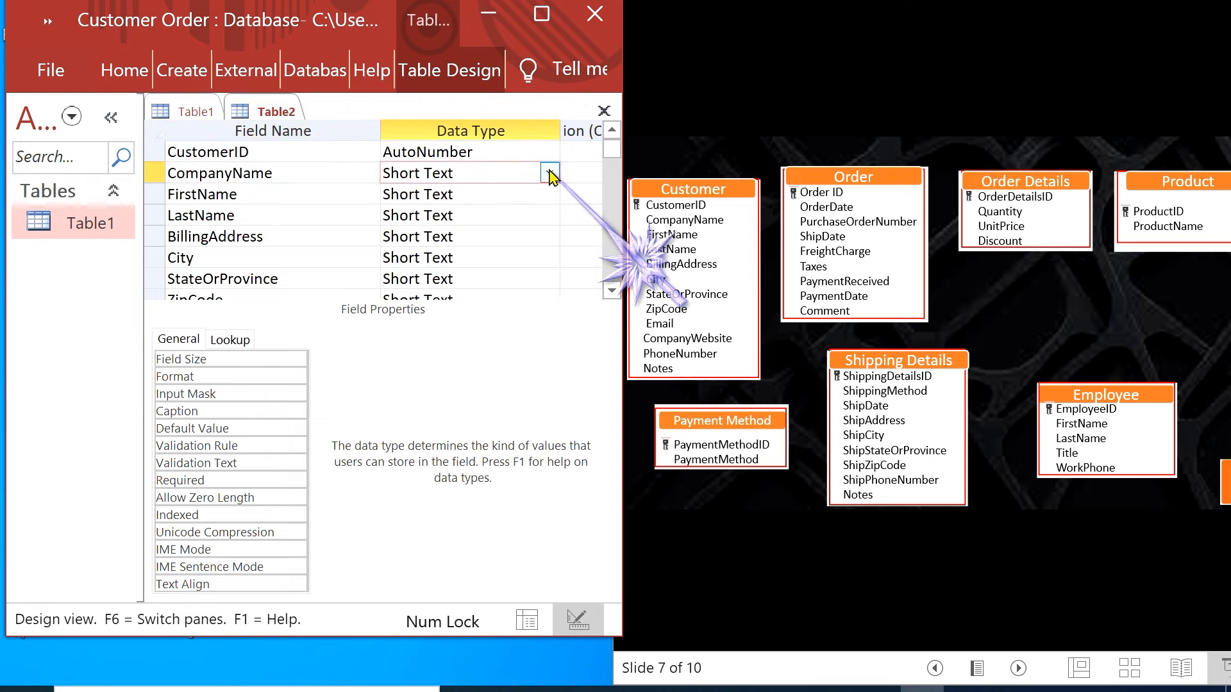
left_click(549, 174)
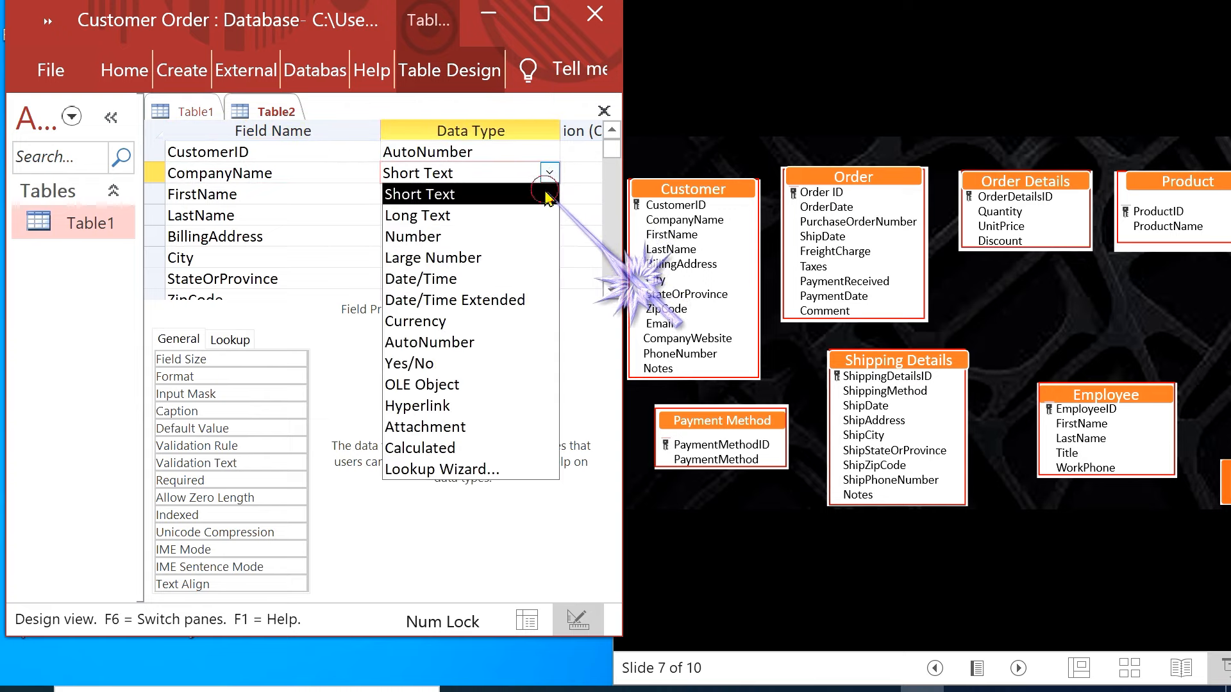
left_click(545, 193)
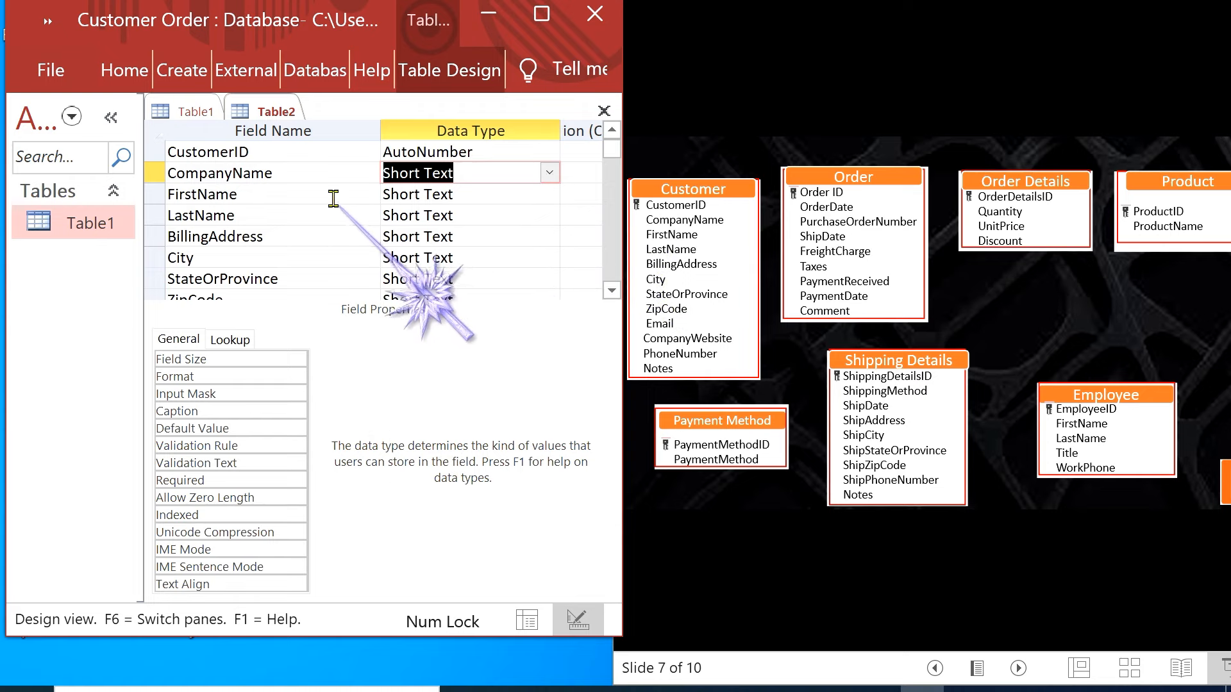
Step: Review the data types of the remaining fields from FirstName through Notes
left_click(329, 195)
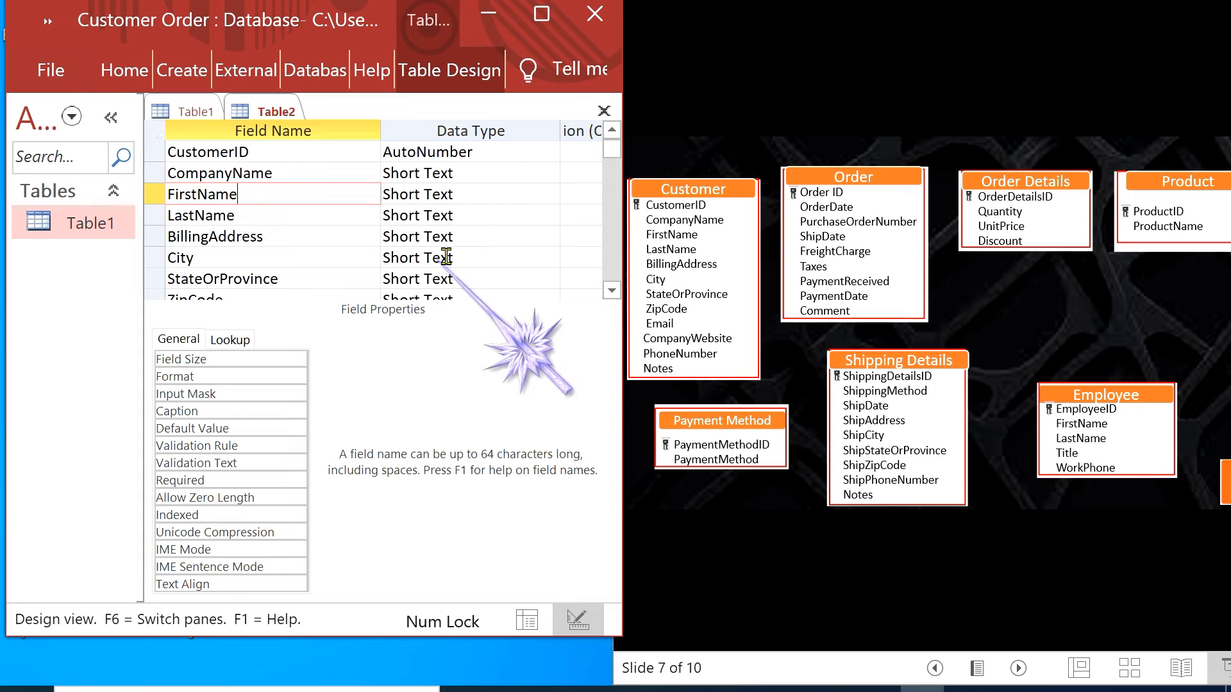
left_click(472, 256)
scroll(470, 251, "down", 1)
scroll(470, 251, "down", 1)
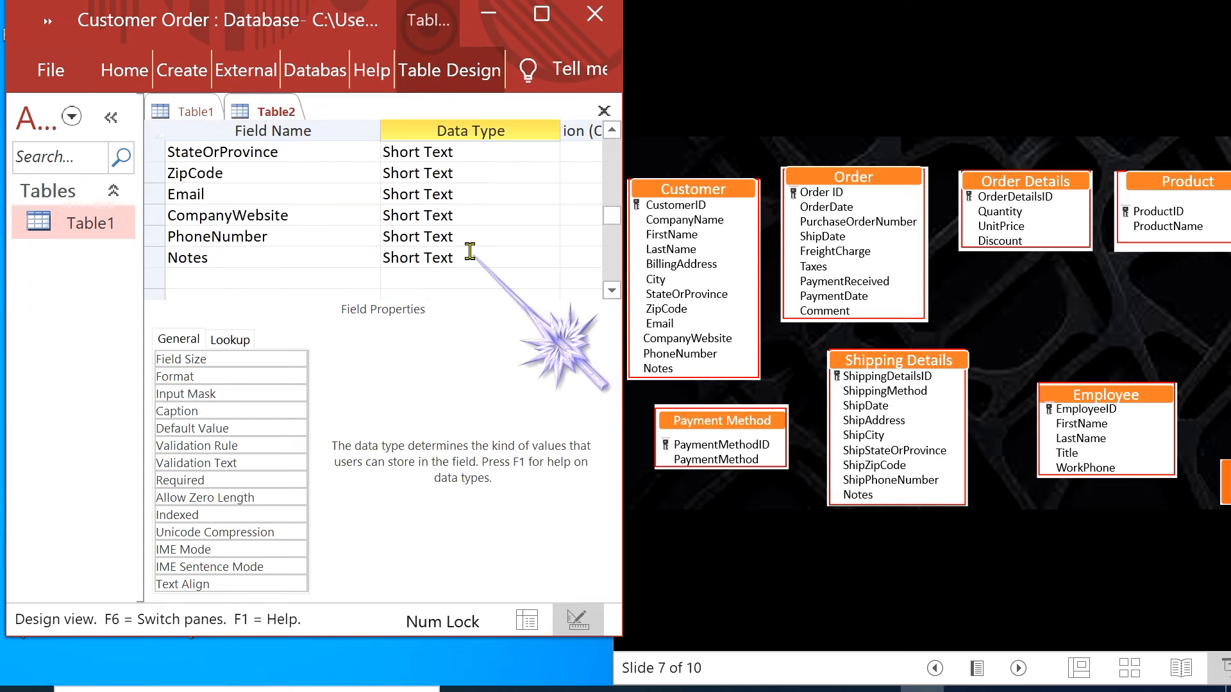
scroll(470, 251, "up", 1)
scroll(470, 251, "down", 1)
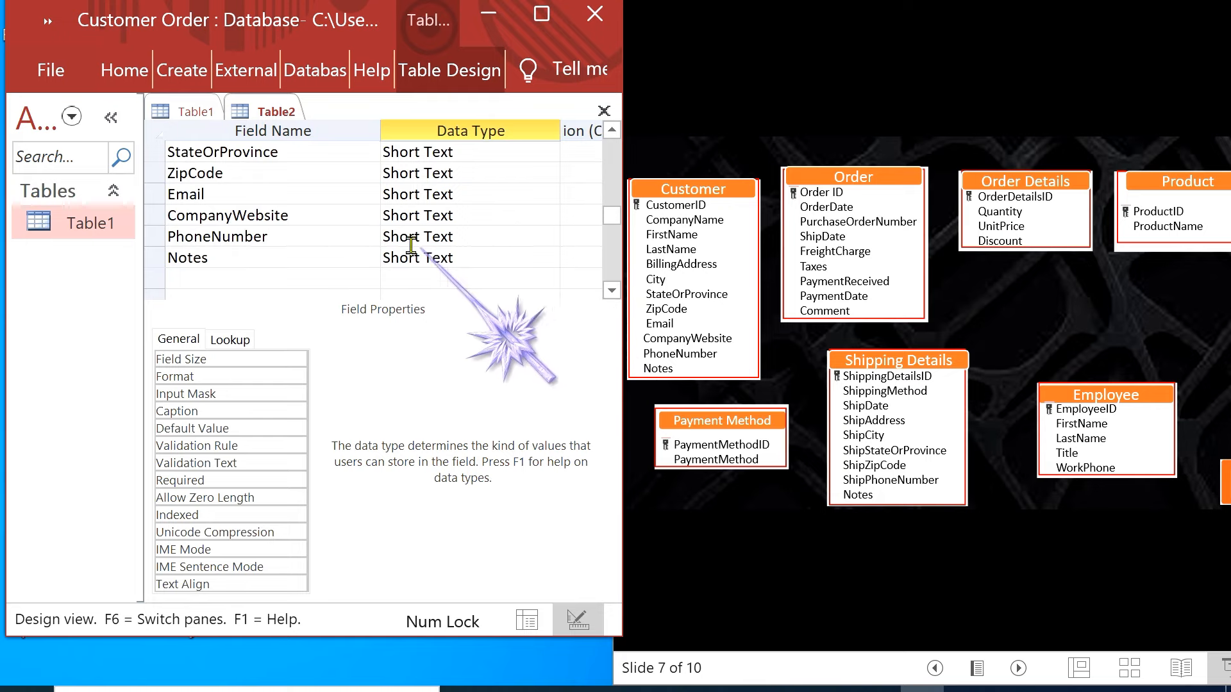
left_click(299, 236)
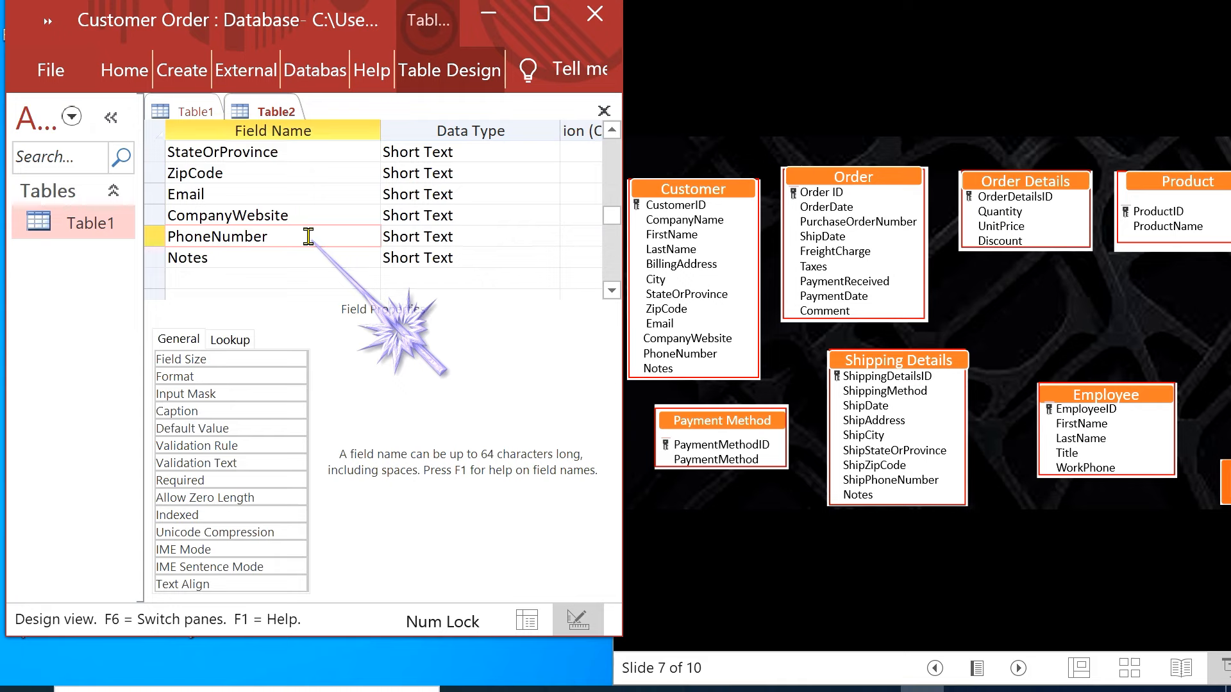
Step: Look through the available data types for the PhoneNumber field without changing its type
left_click(549, 238)
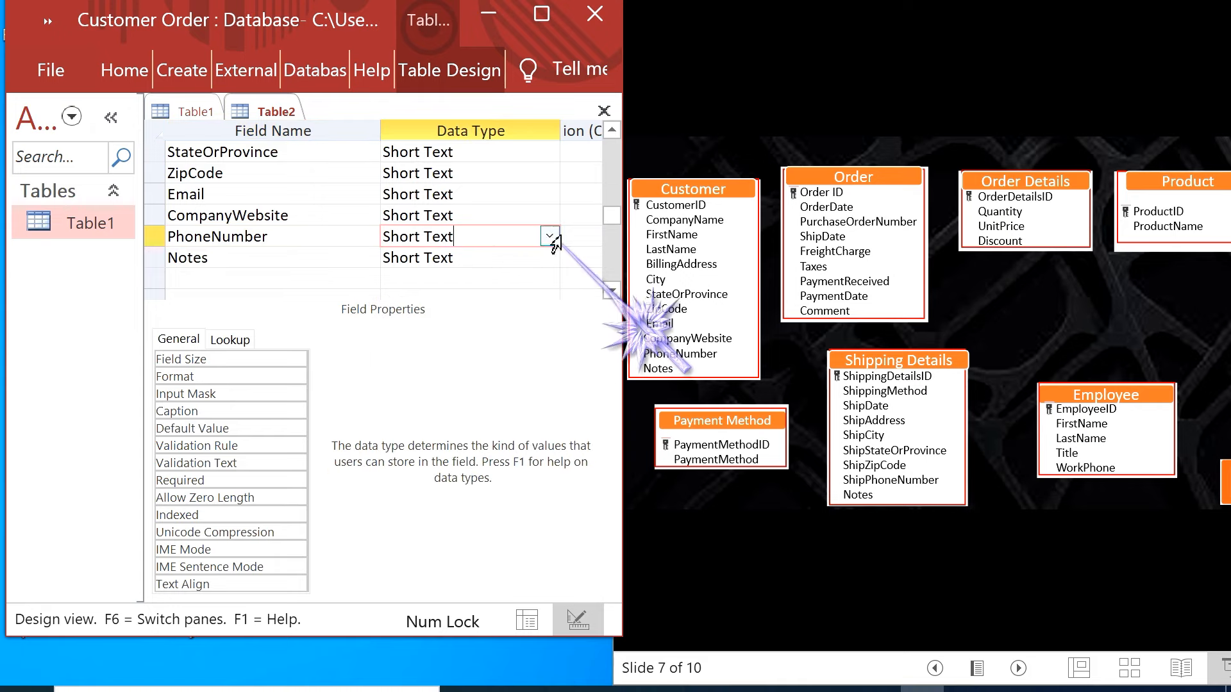
left_click(550, 237)
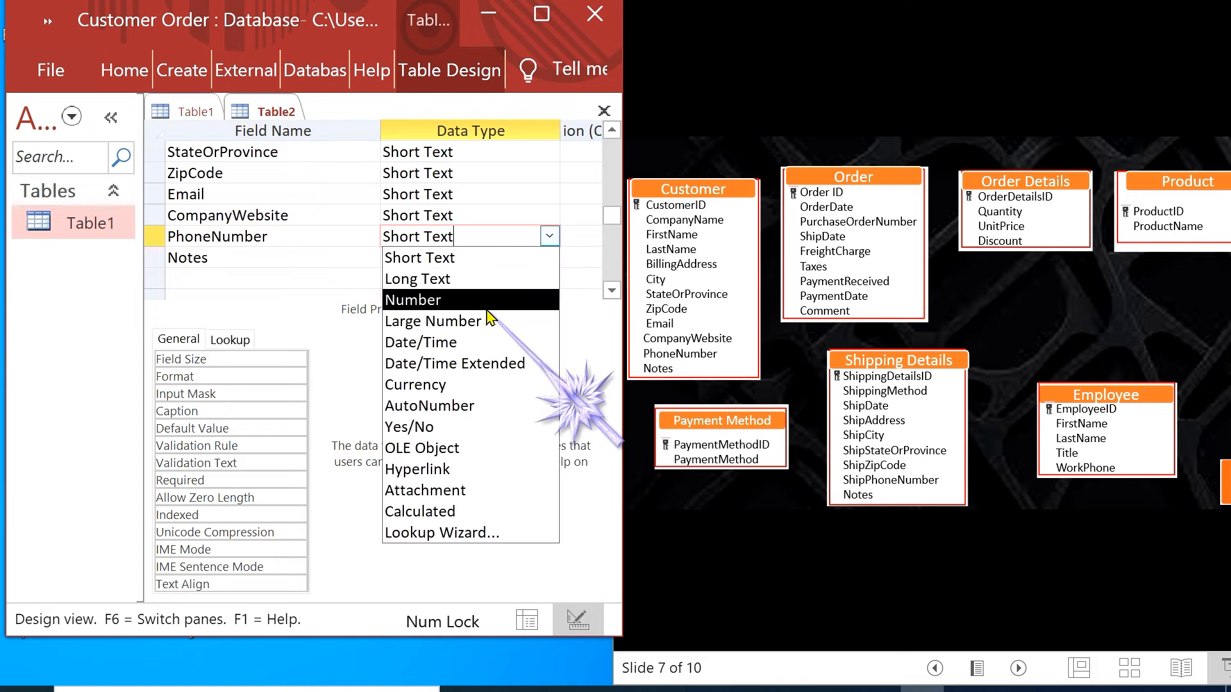
left_click(350, 241)
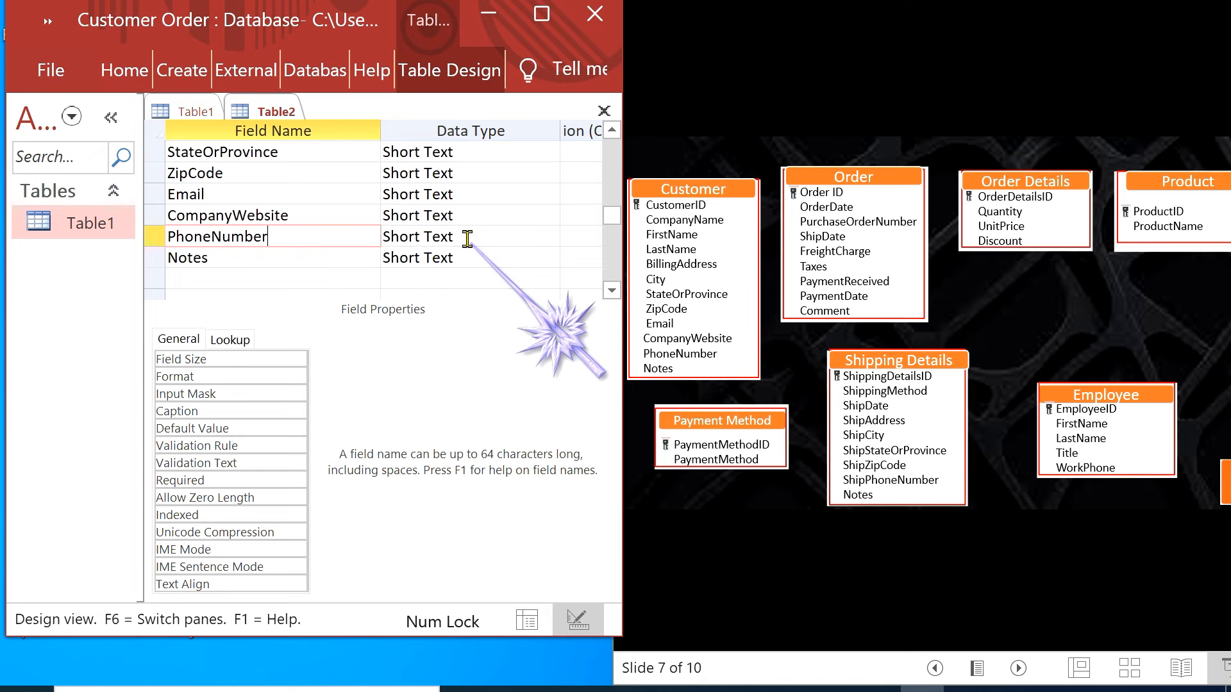
Step: Maximize the database window and return to the first fields of the table, selecting LastName
left_click(542, 18)
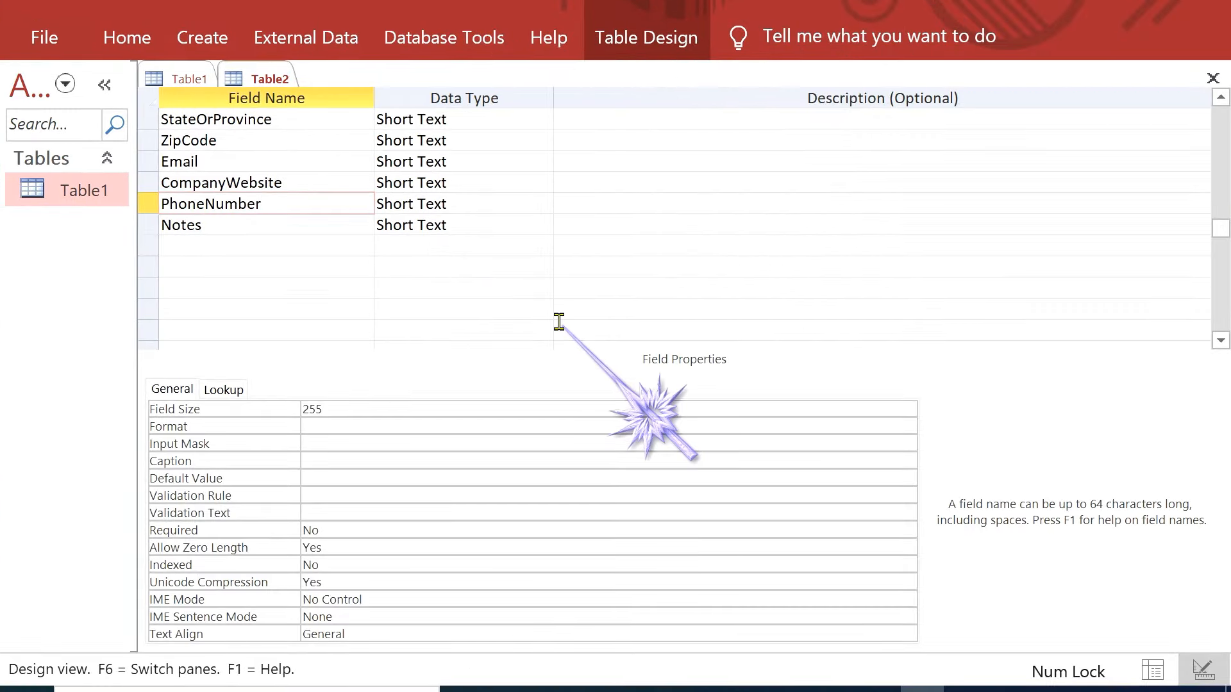
left_click(302, 162)
scroll(302, 164, "up", 2)
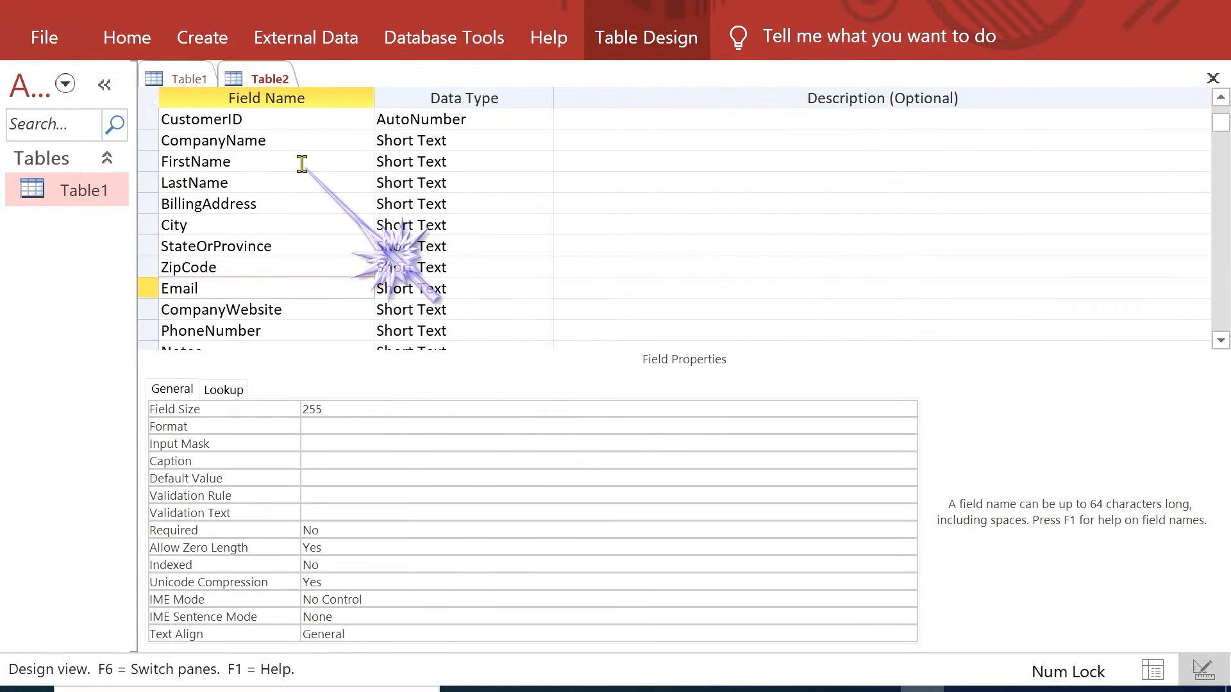
left_click(305, 182)
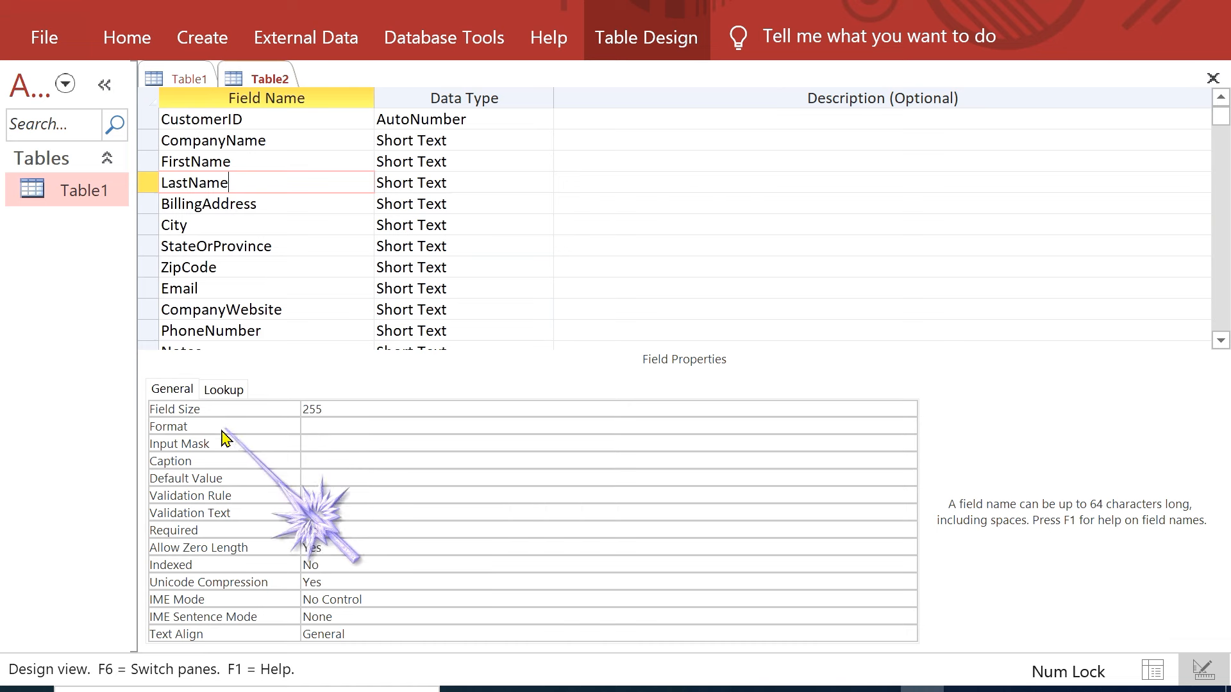
Step: Set the caption of the CompanyName field to "Company Name" and leave the field not required
left_click(310, 143)
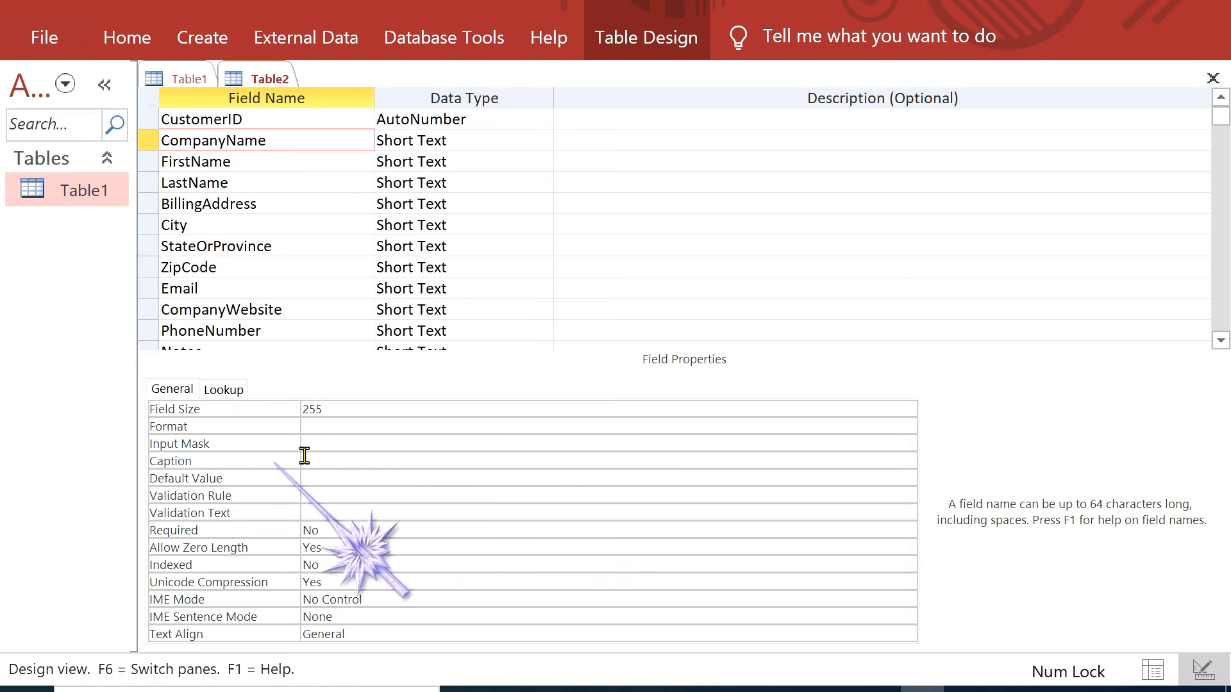
left_click(331, 457)
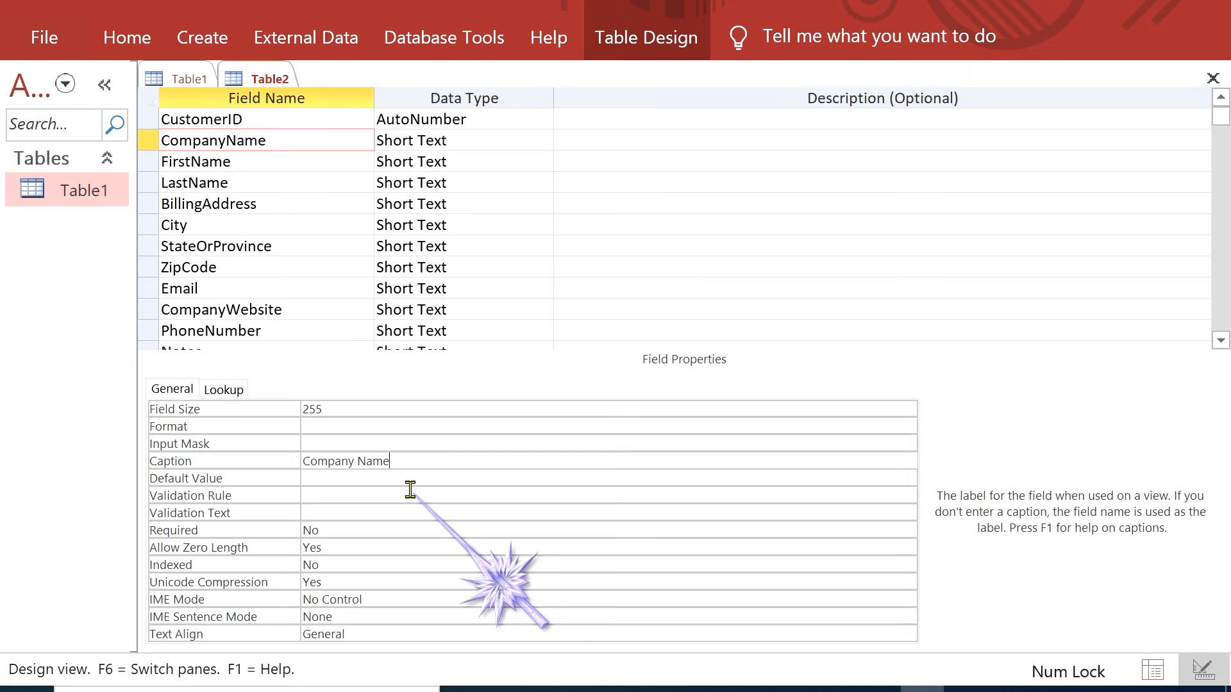
left_click(388, 479)
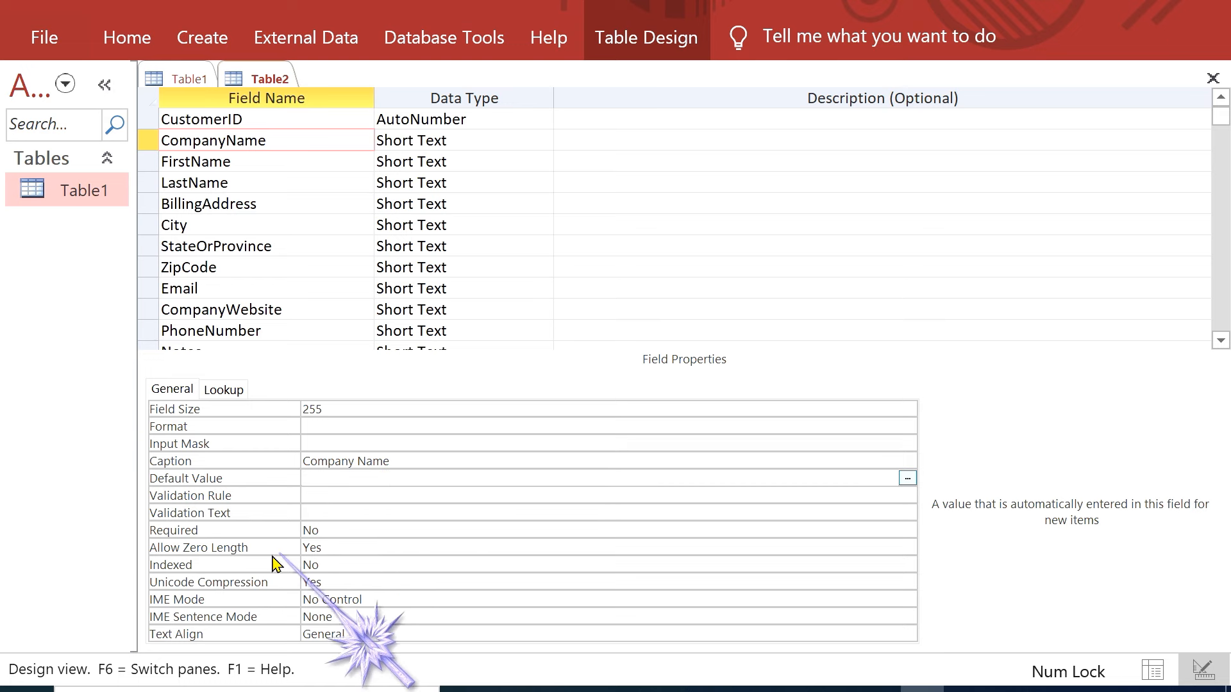
left_click(339, 530)
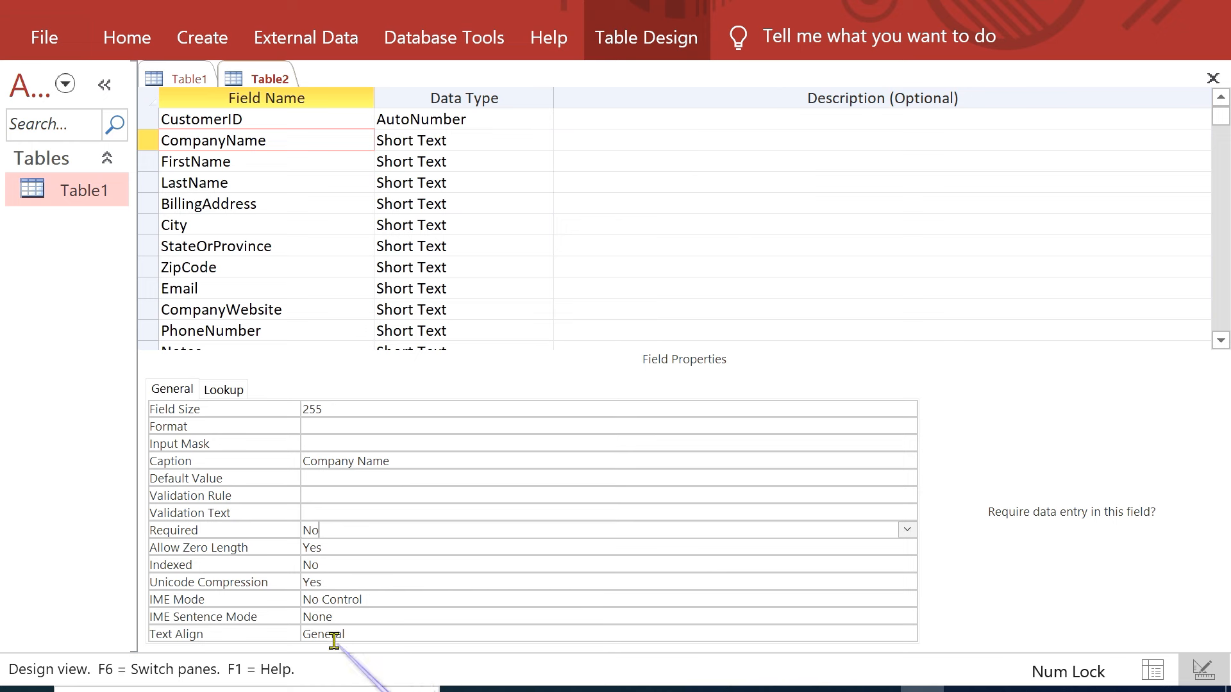
Step: Give the FirstName field the caption "First Name" and set its Required property to Yes
left_click(268, 164)
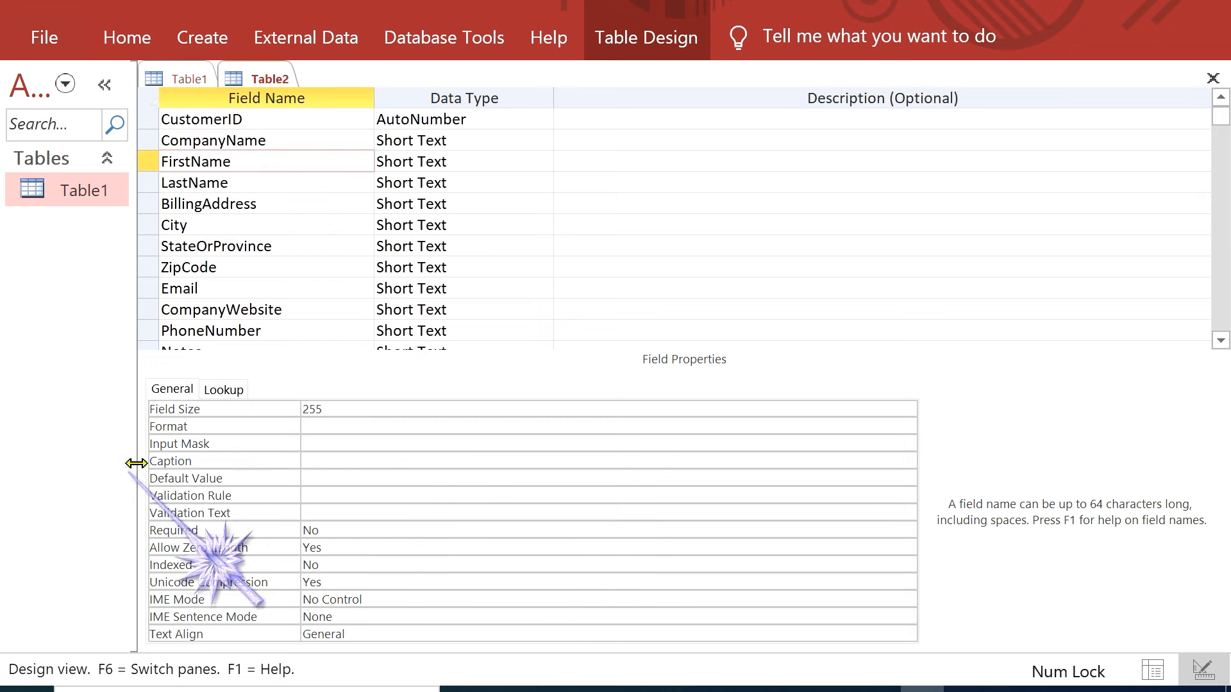
left_click(310, 461)
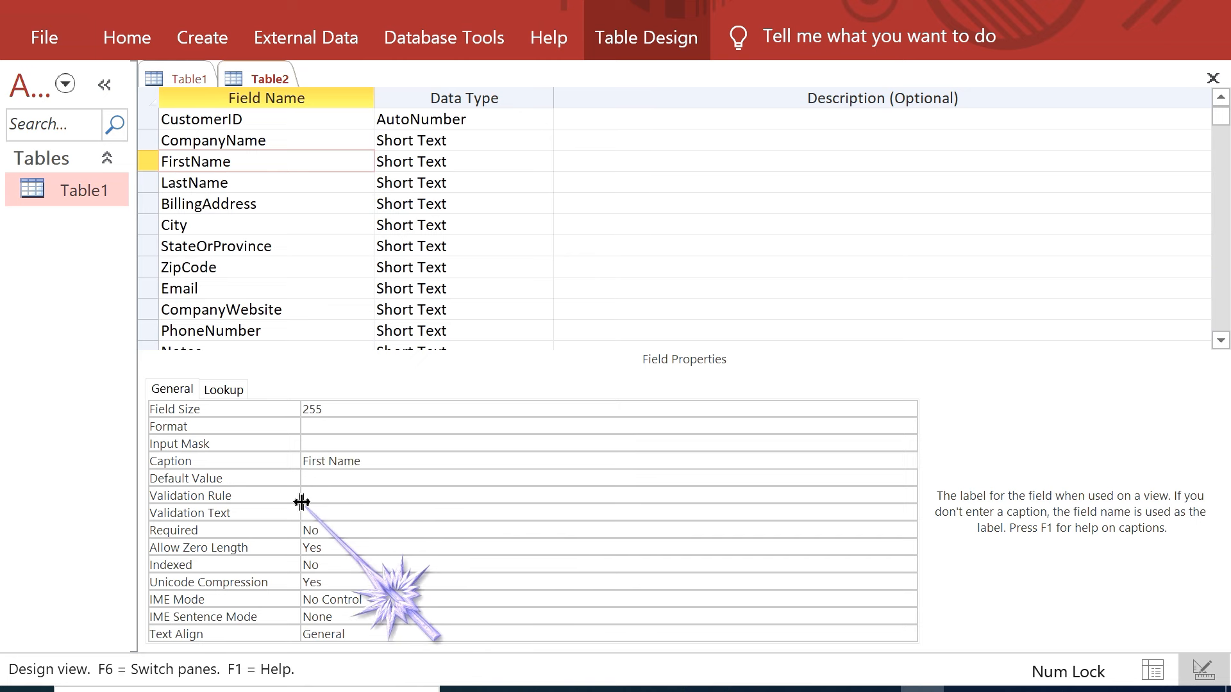
left_click(334, 530)
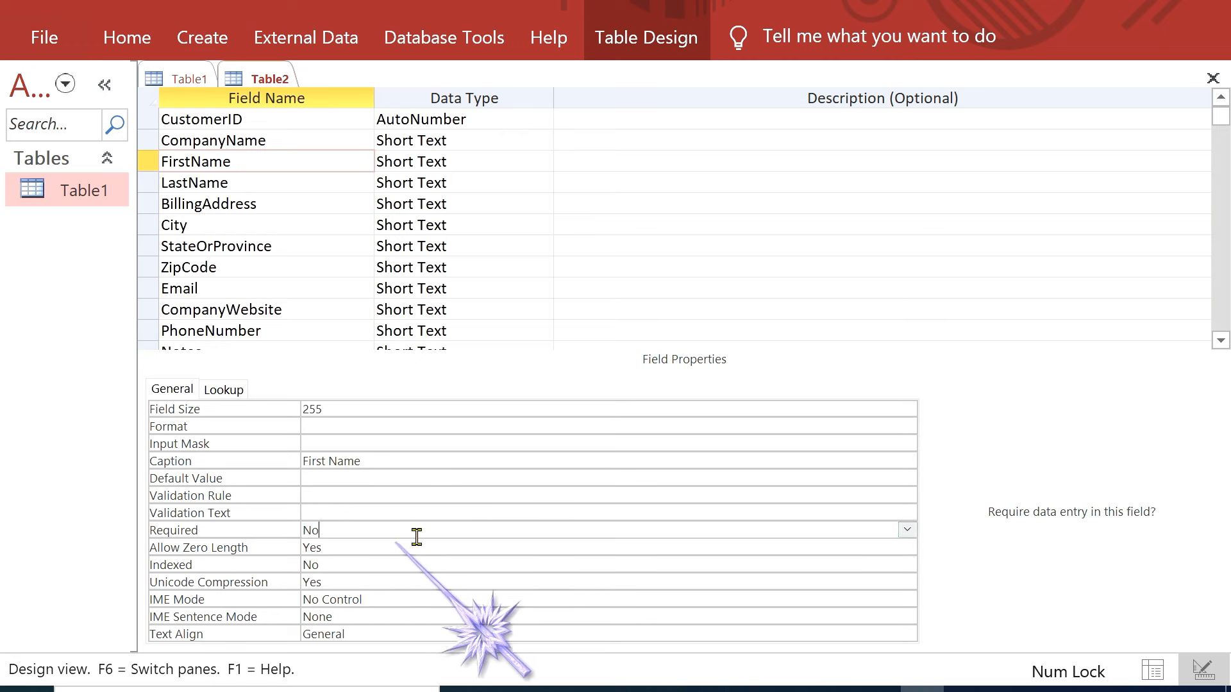
left_click(907, 529)
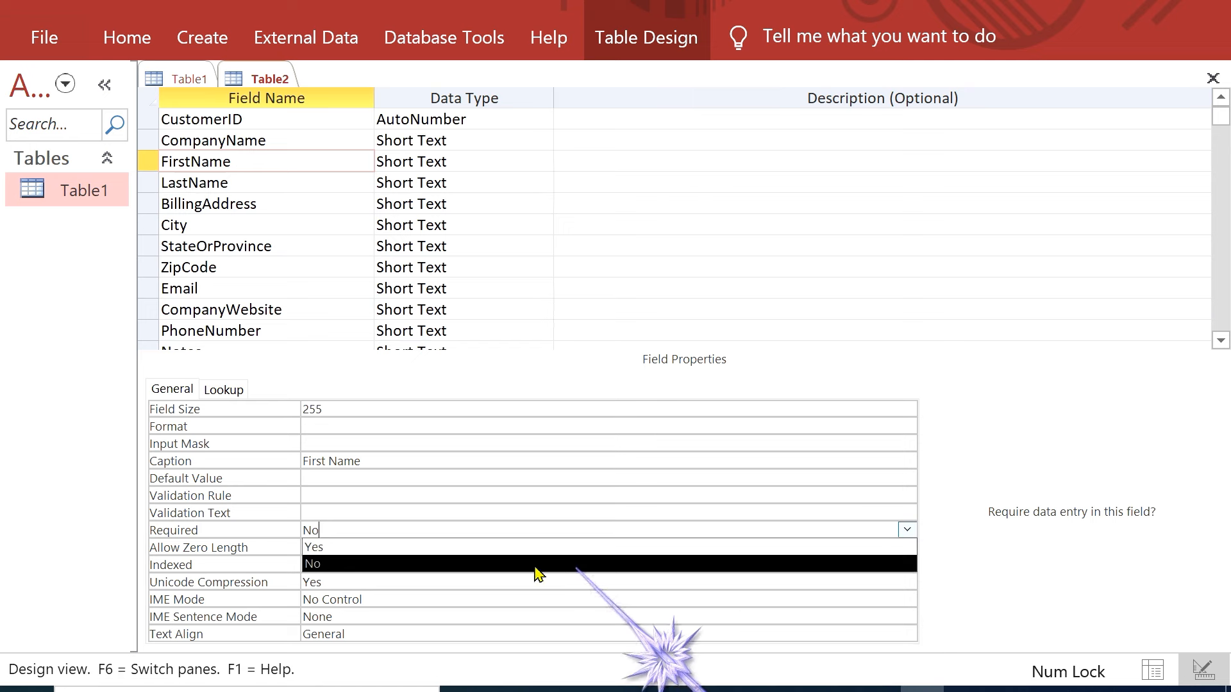
left_click(373, 549)
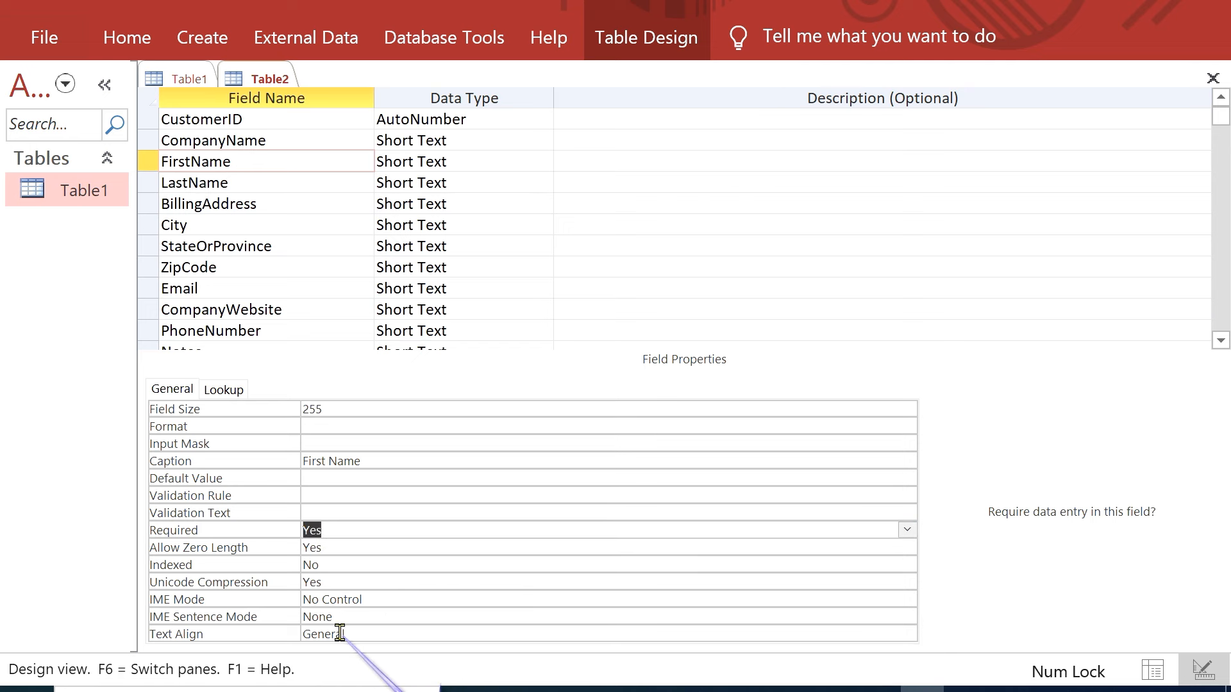
Step: Give the LastName field the caption "Last Name" and set its Required property to Yes
left_click(278, 182)
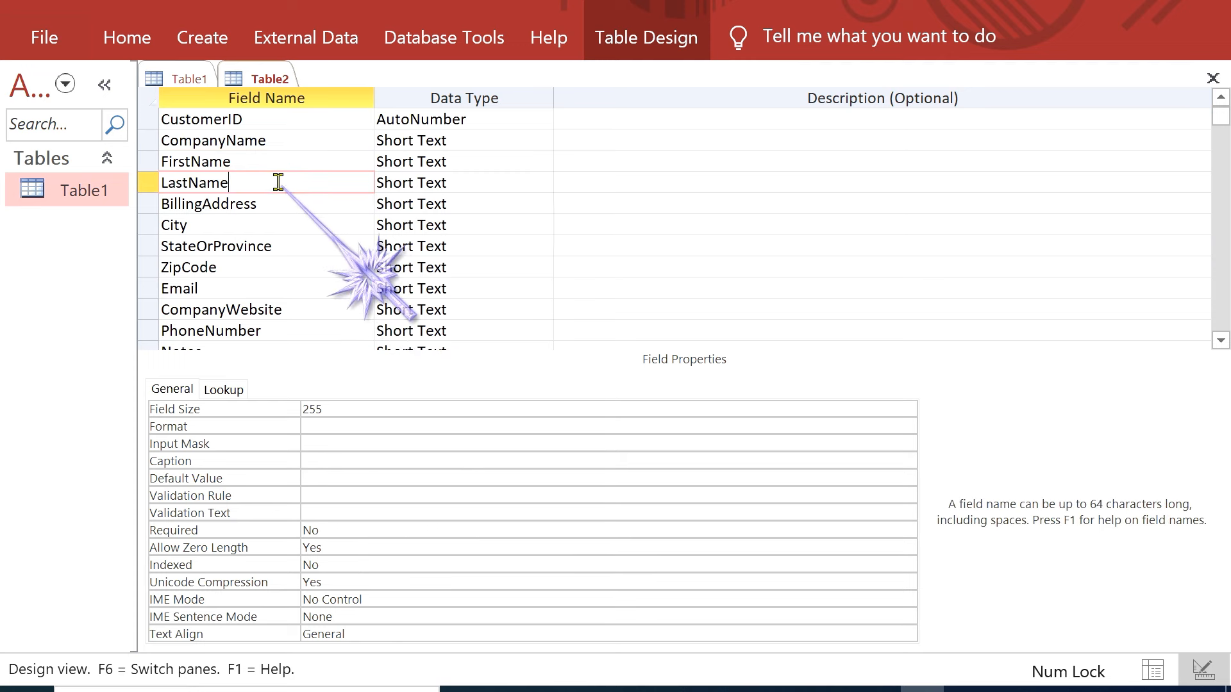
left_click(325, 461)
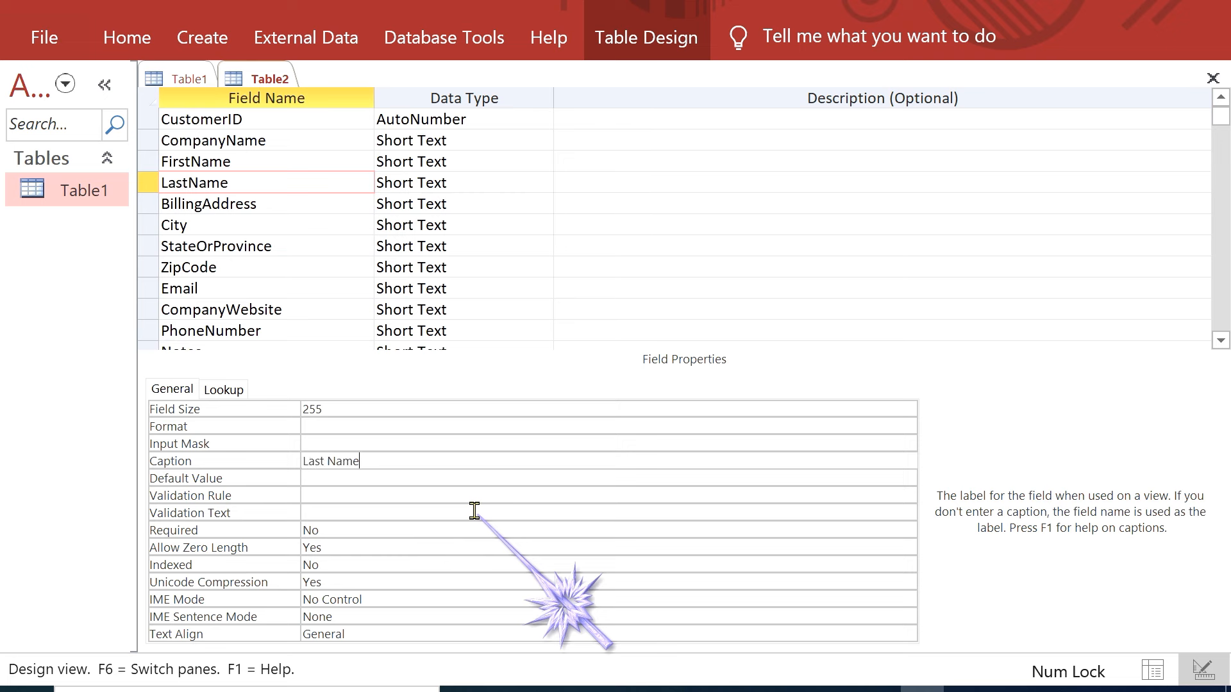
left_click(349, 527)
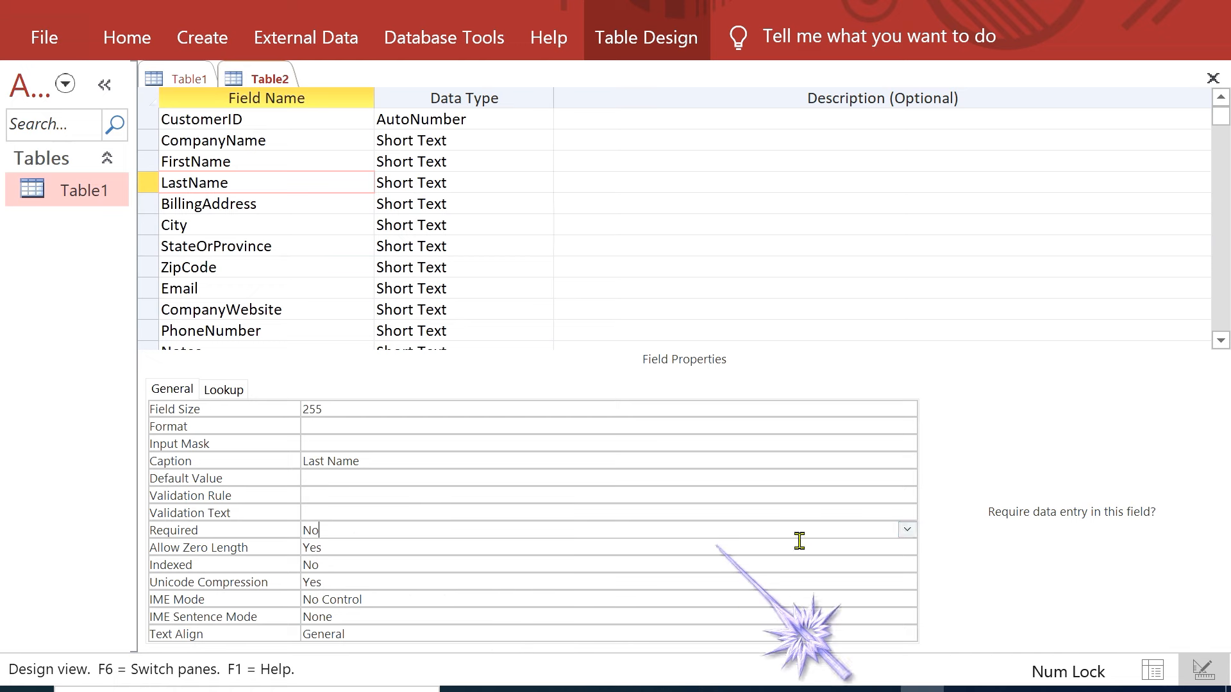
left_click(907, 529)
left_click(406, 550)
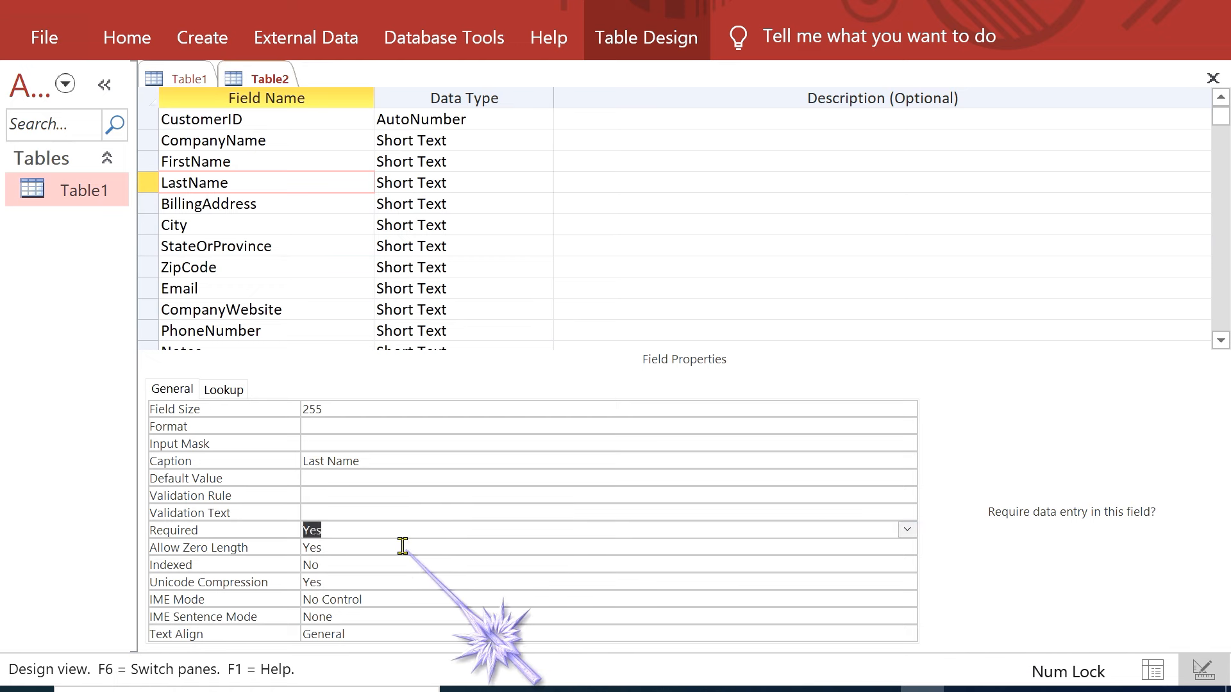
Step: Give the BillingAddress field the caption "Blling Address" and set its Required property to Yes
left_click(273, 199)
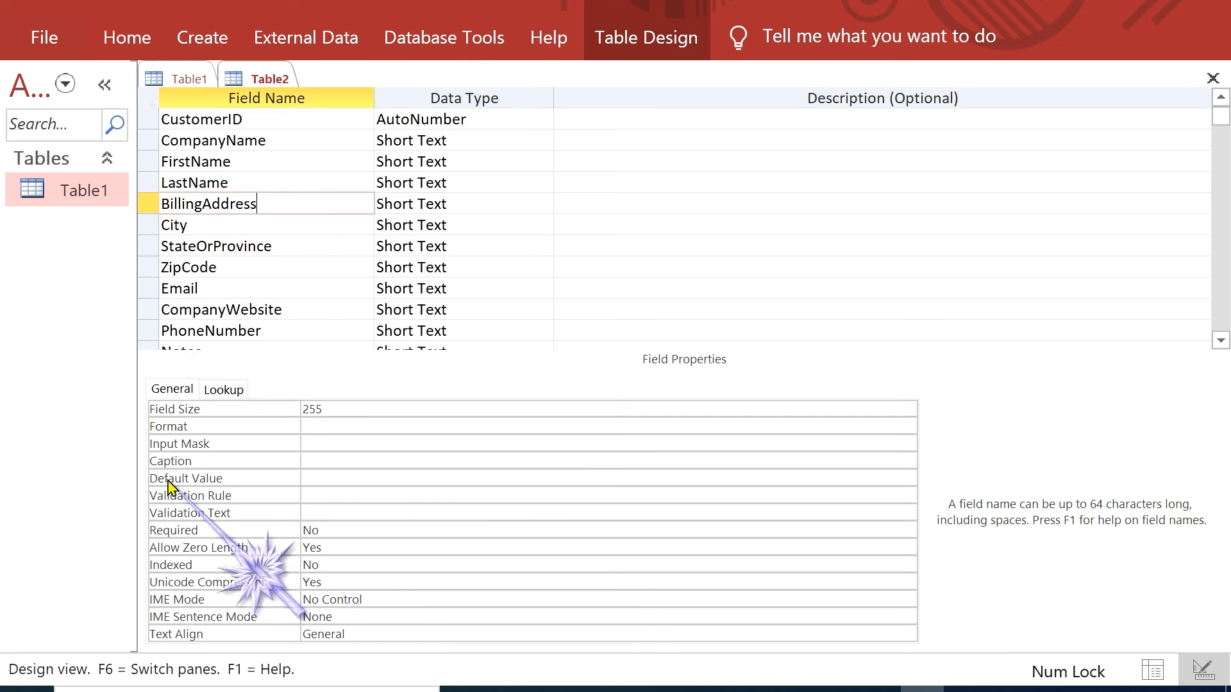
left_click(315, 461)
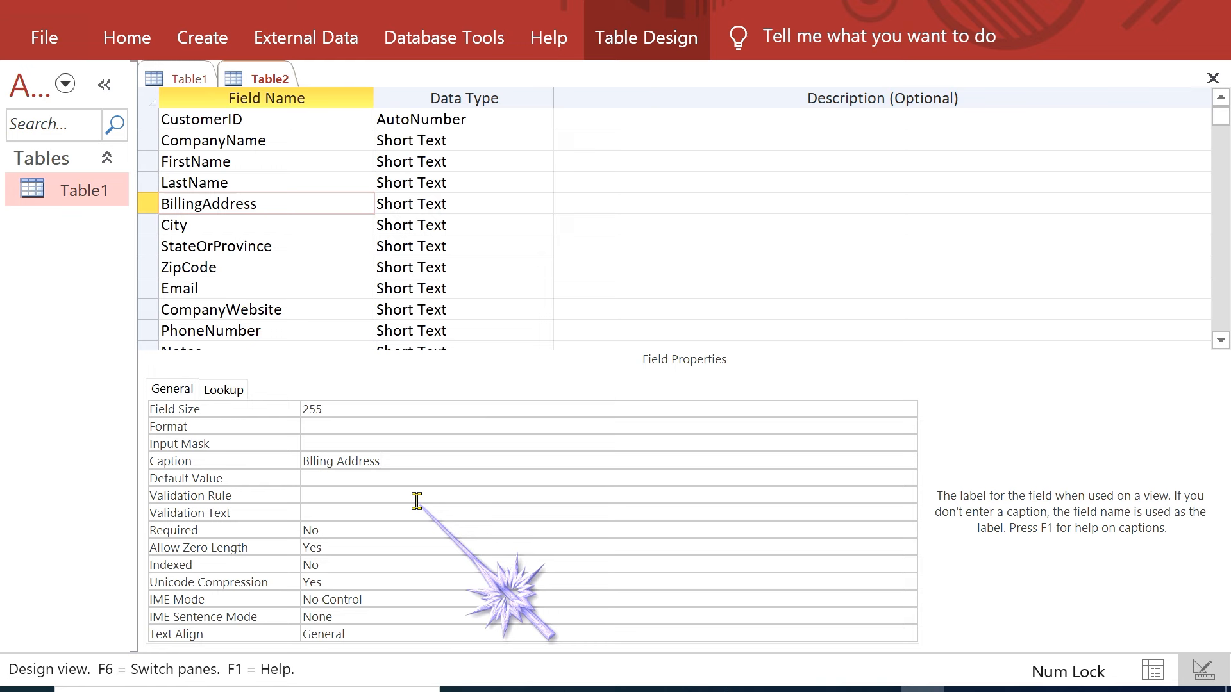
left_click(406, 530)
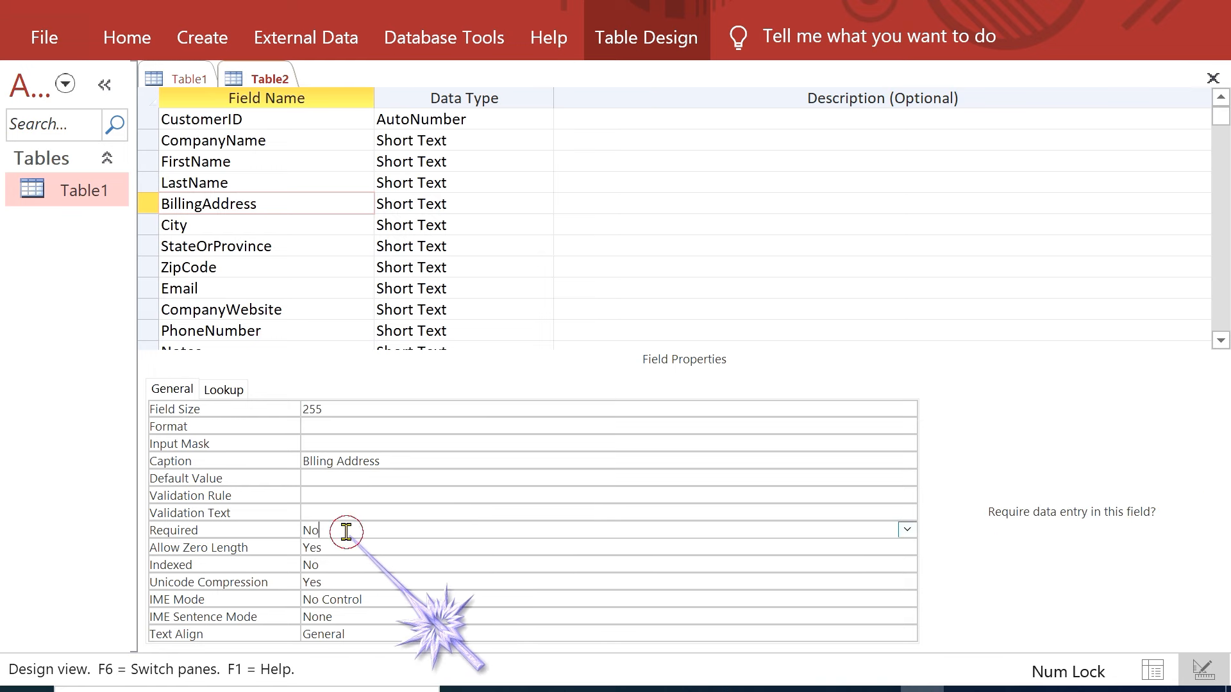
left_click(907, 531)
left_click(458, 547)
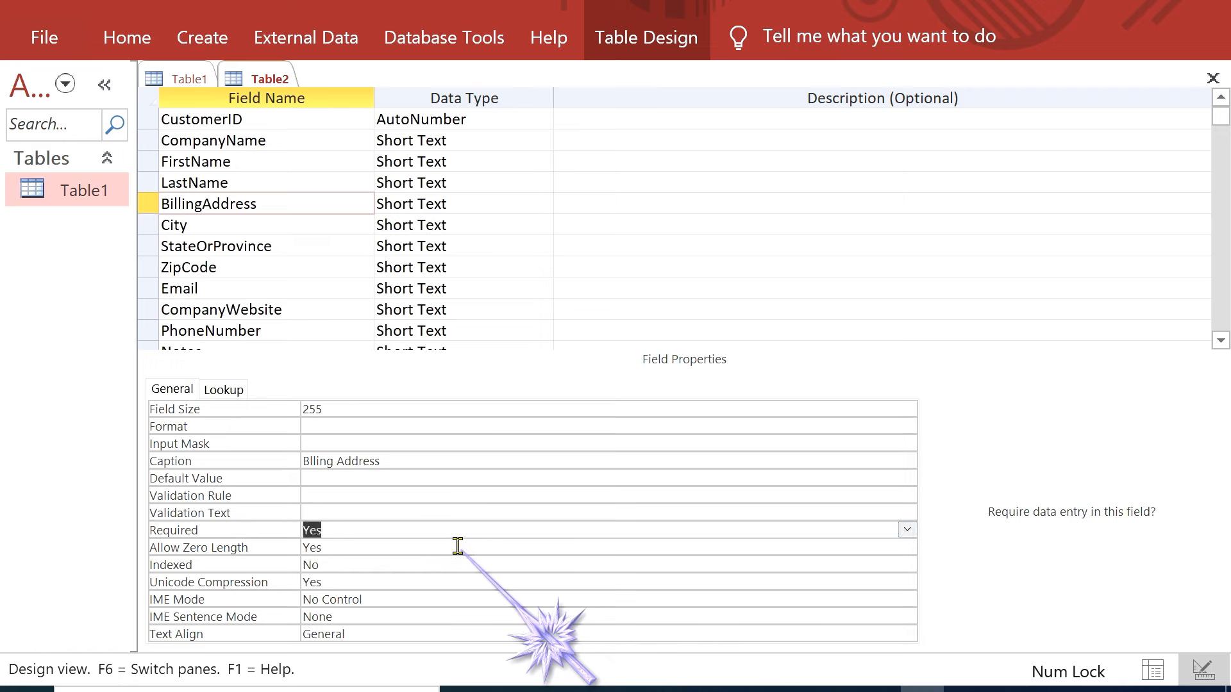
Step: Set the Required property of the City field to Yes, leaving its caption empty
left_click(267, 225)
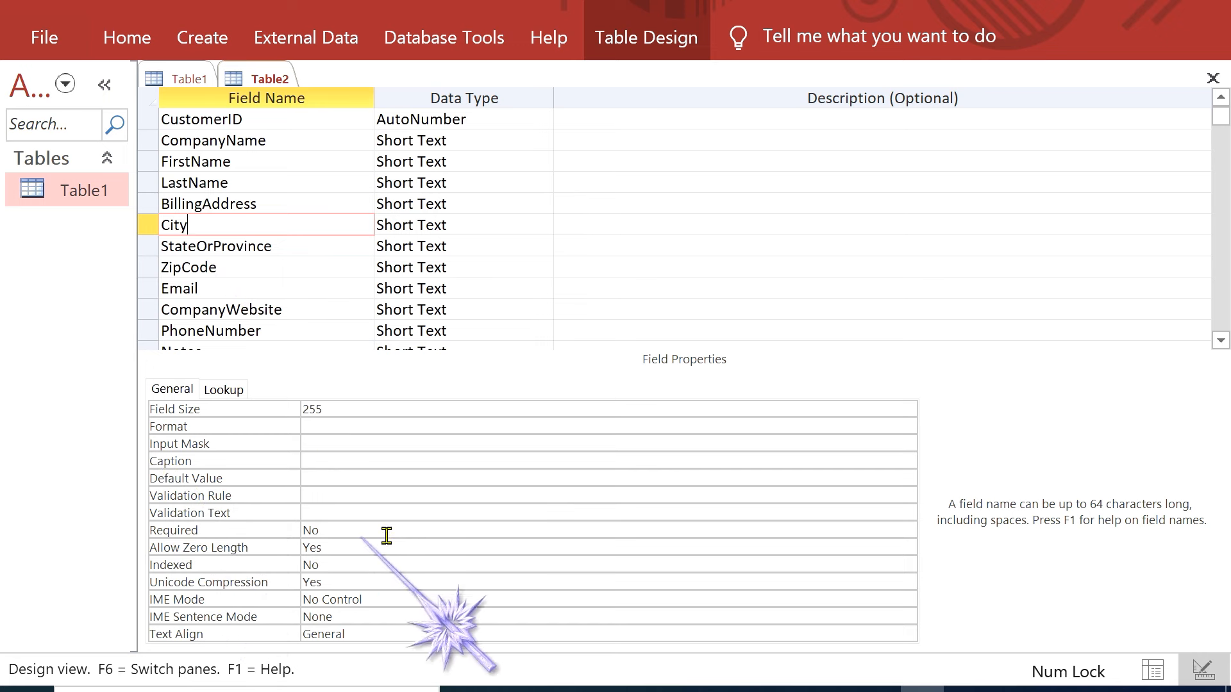
left_click(908, 530)
left_click(908, 530)
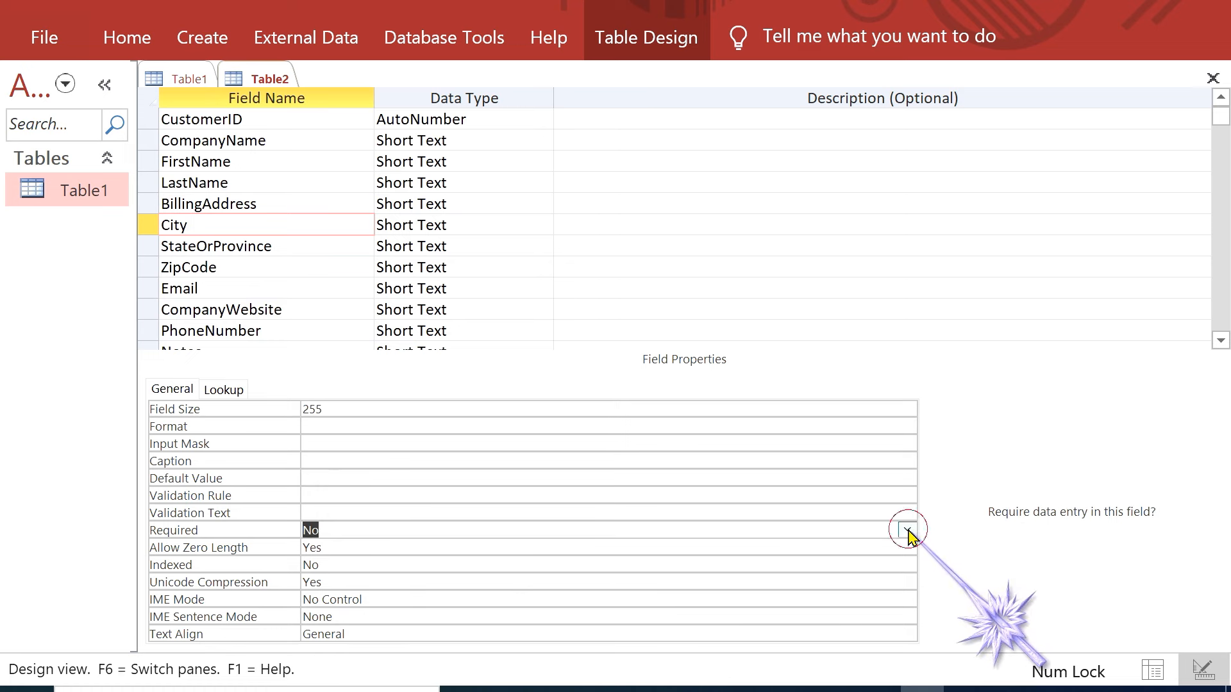
left_click(351, 546)
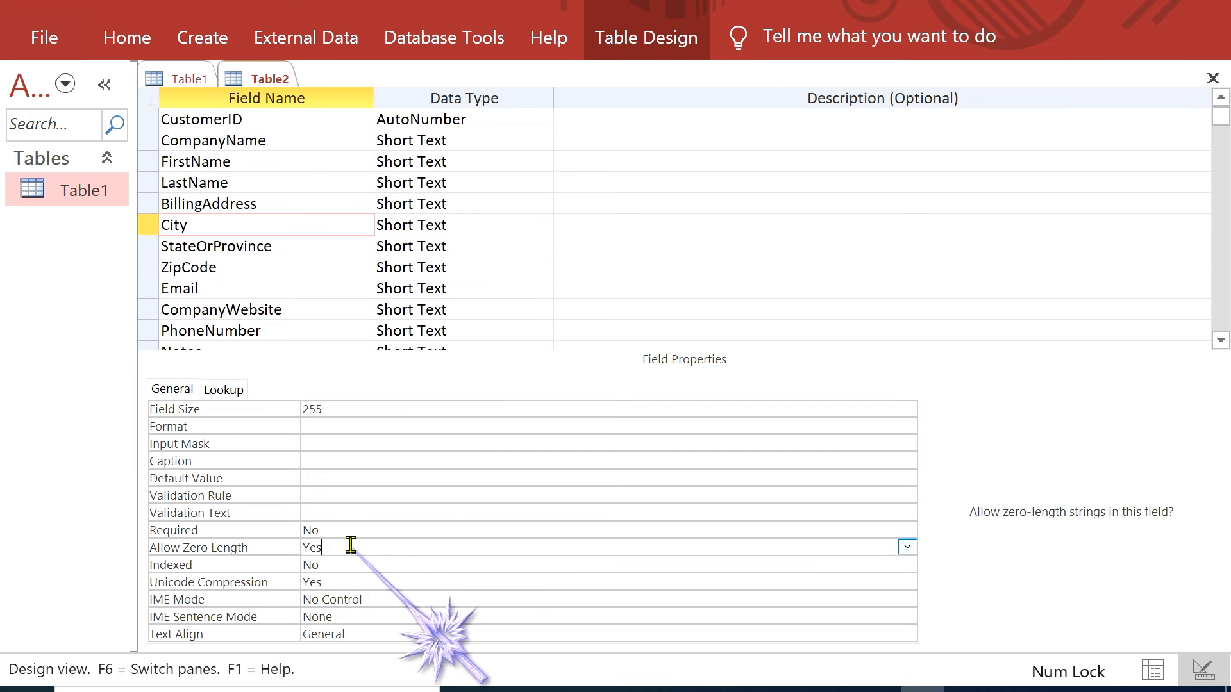
left_click(343, 526)
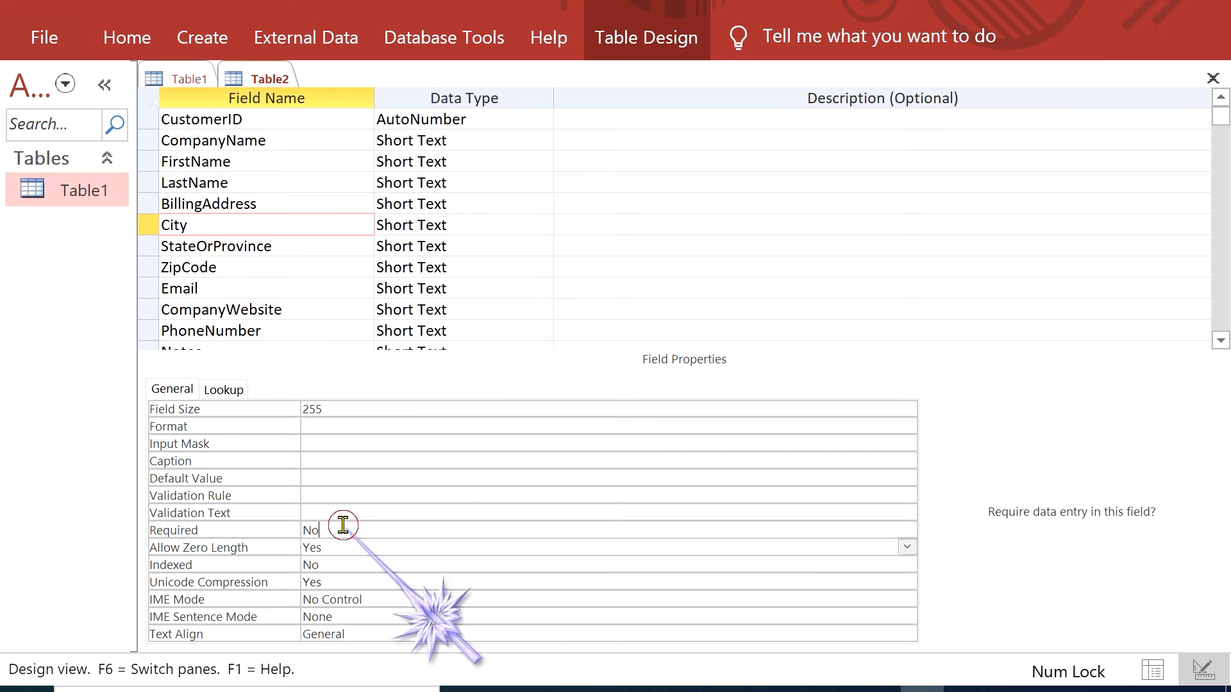
left_click(908, 530)
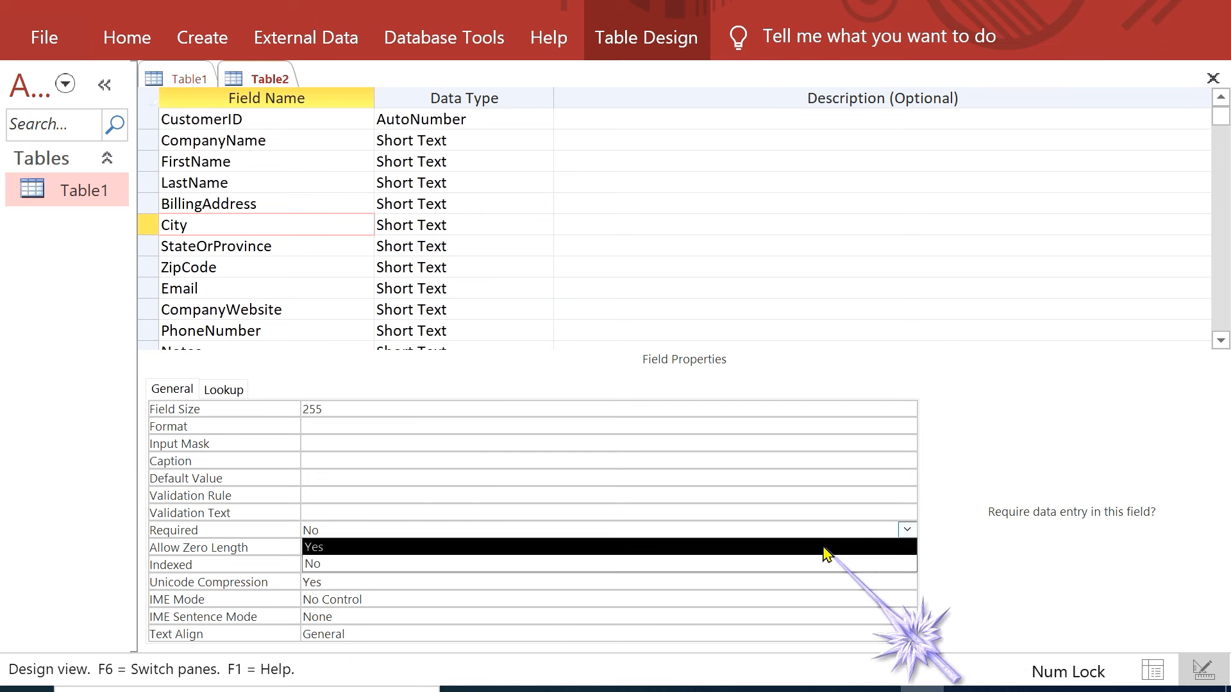
left_click(825, 548)
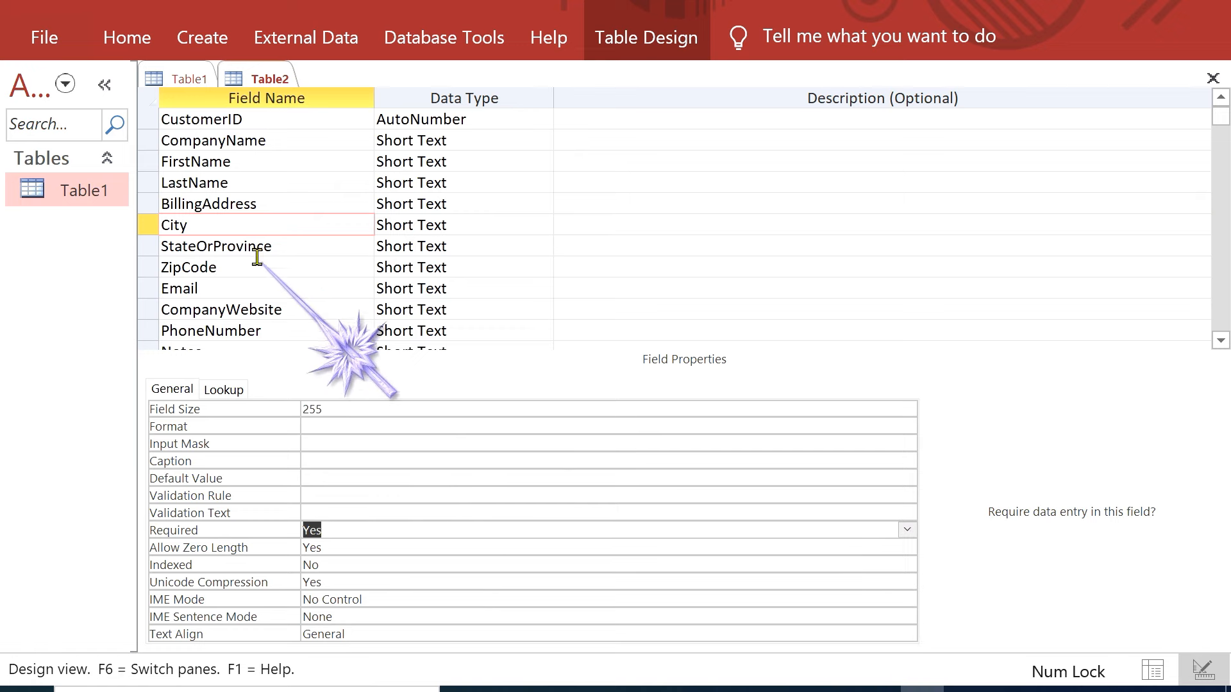
Step: Give the StateOrProvince field the caption "State or Province" and set its Required property to Yes
left_click(302, 247)
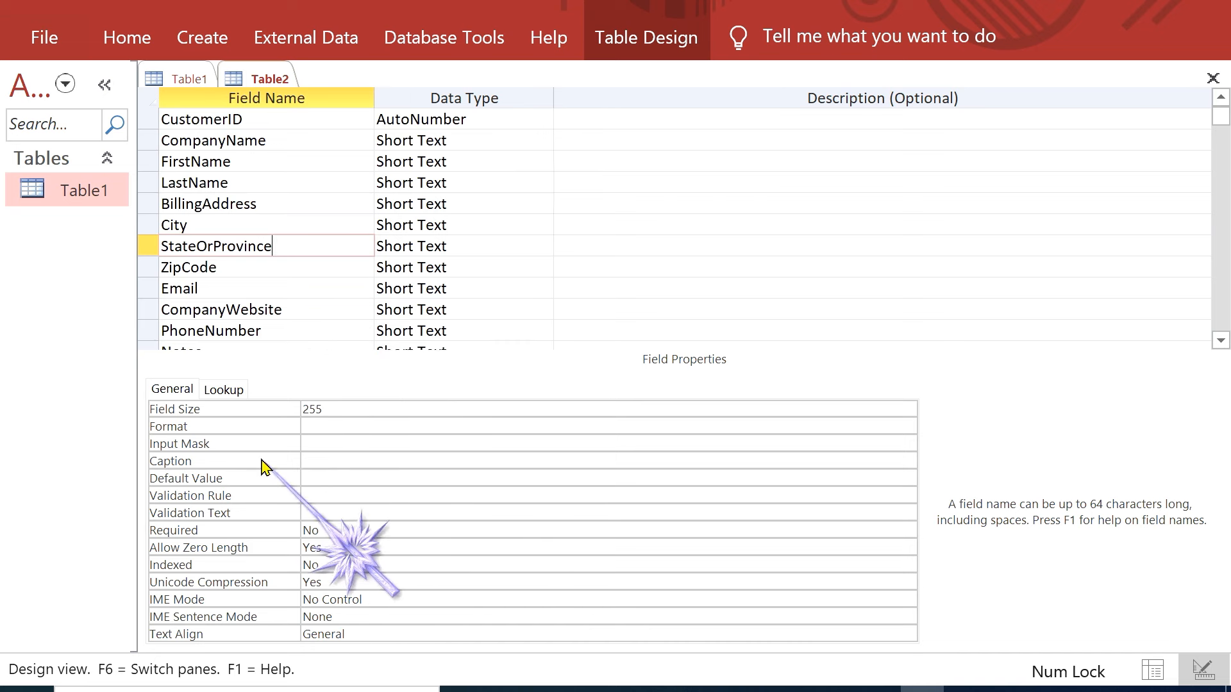
left_click(375, 463)
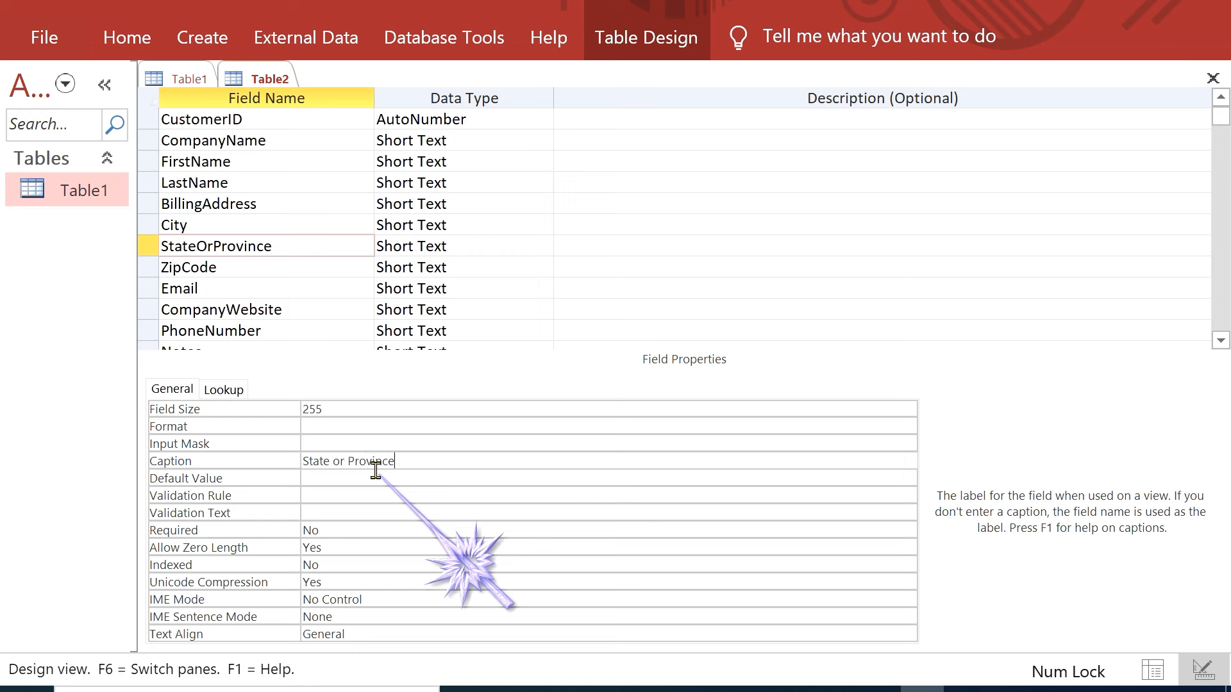
left_click(340, 530)
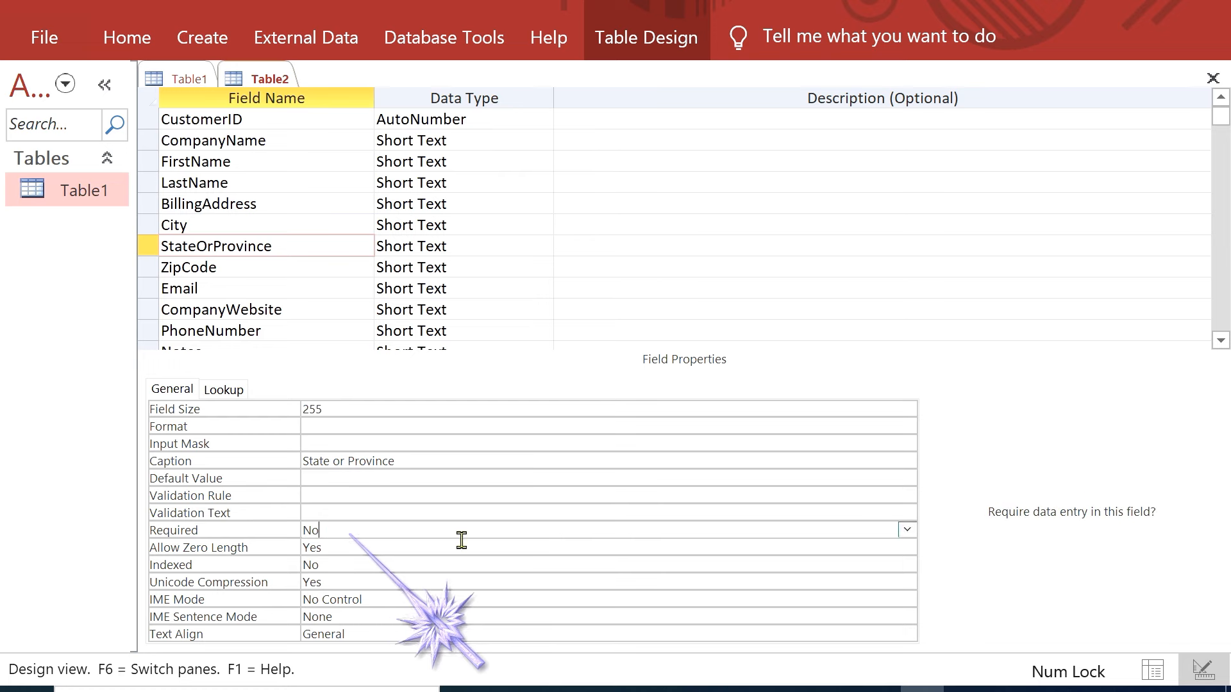
left_click(906, 529)
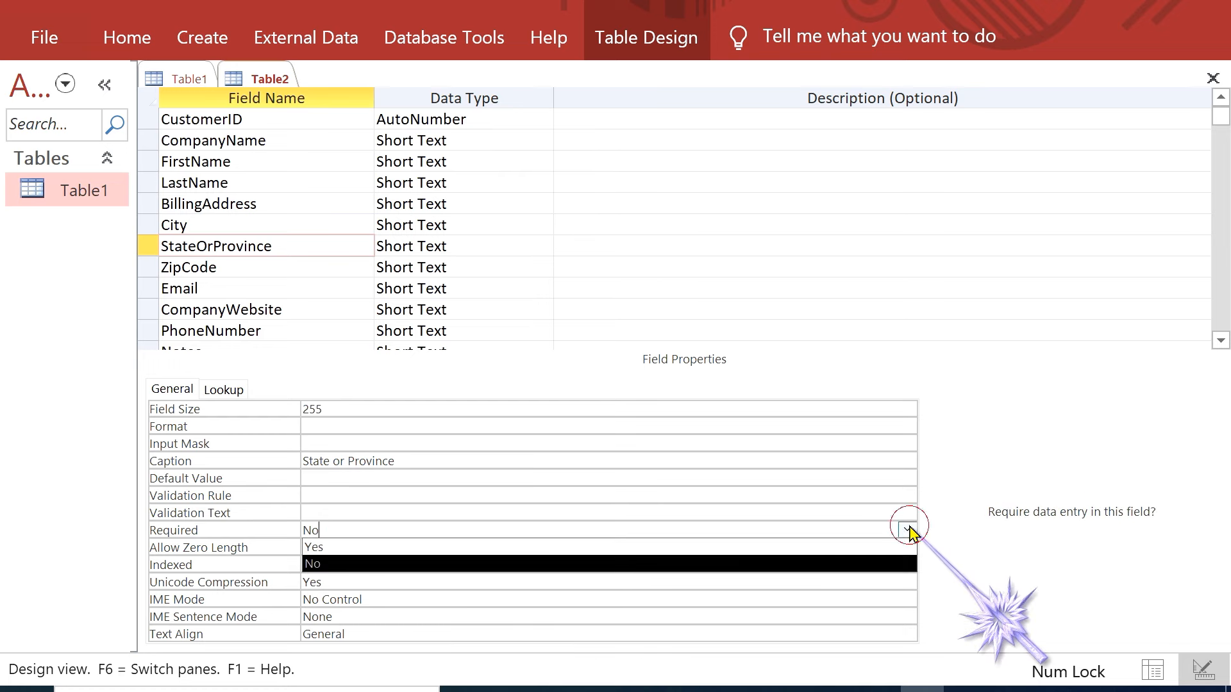
left_click(486, 547)
Step: Give the ZipCode field the caption "Zip Code" and set the Required property of the Email field to Yes
left_click(251, 265)
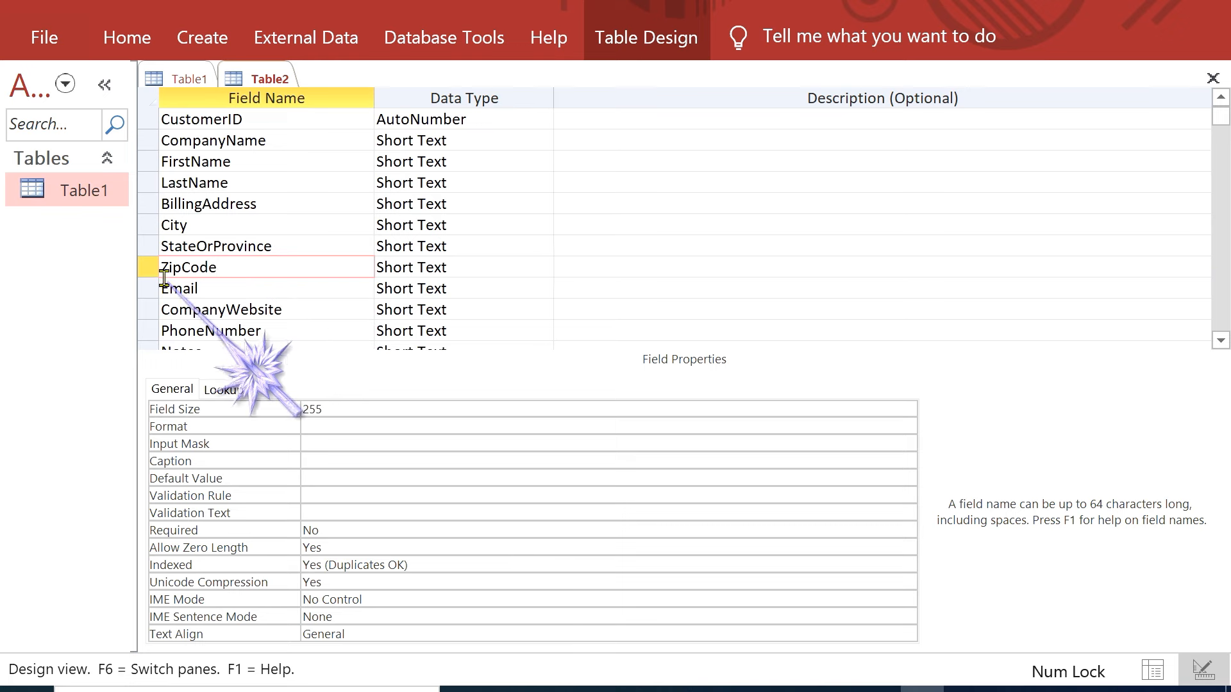
left_click(307, 458)
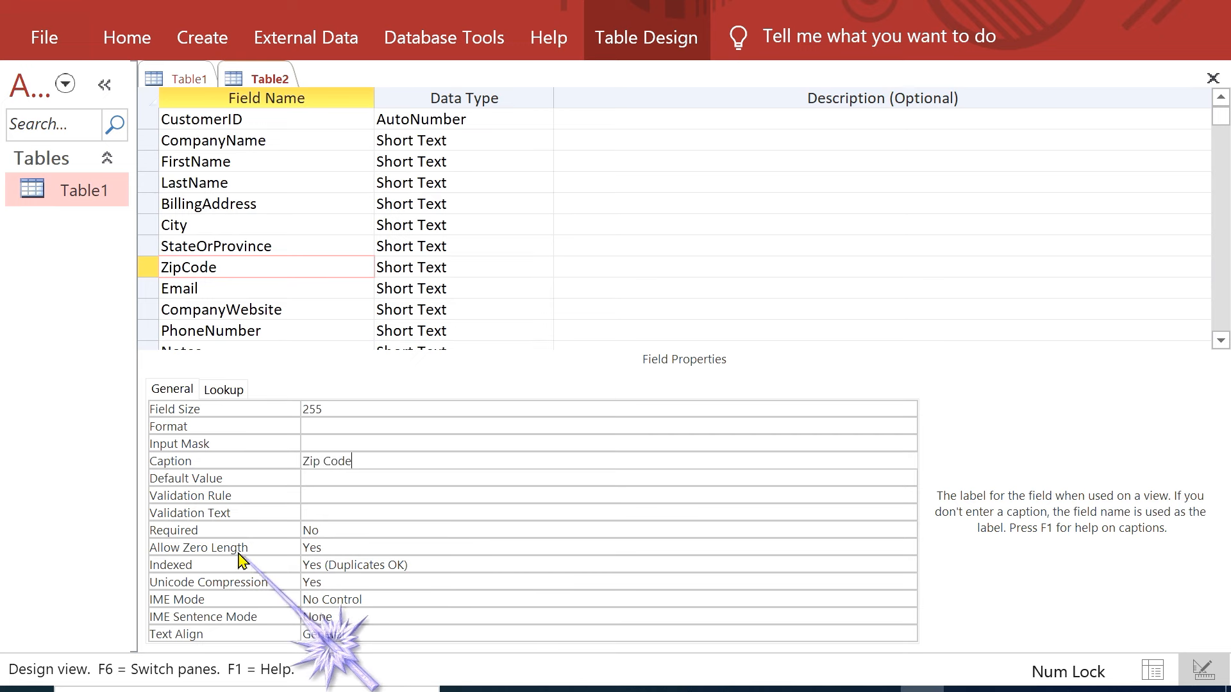
left_click(250, 296)
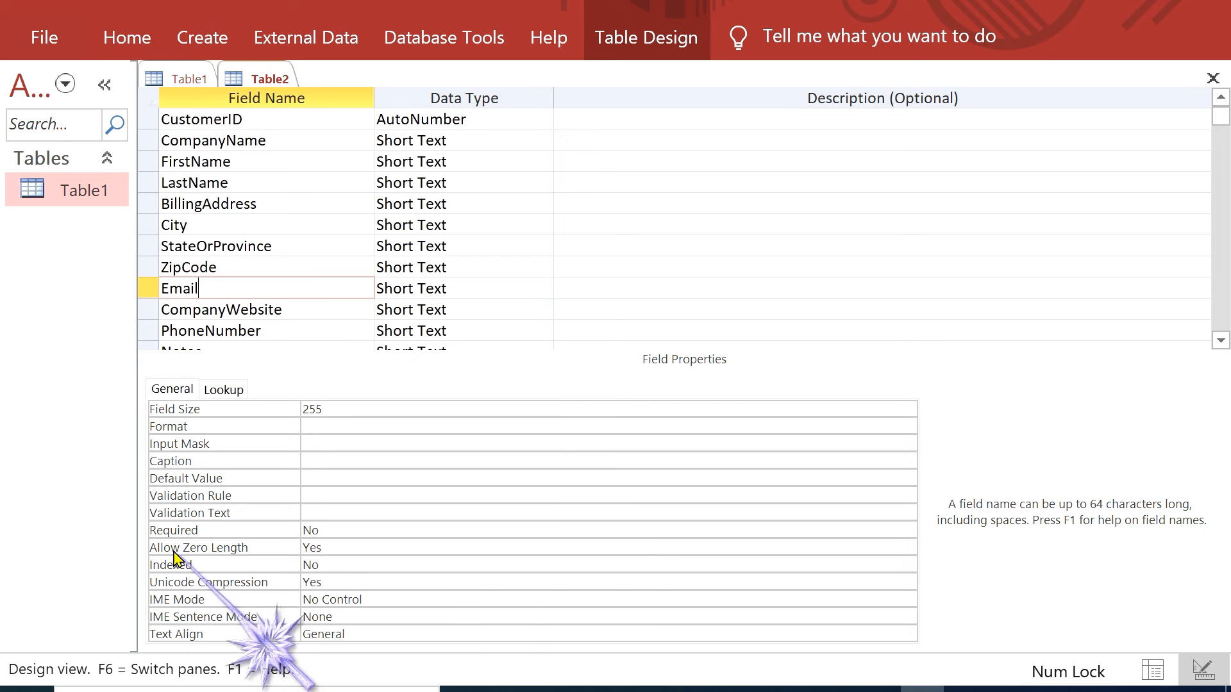
left_click(345, 530)
left_click(907, 530)
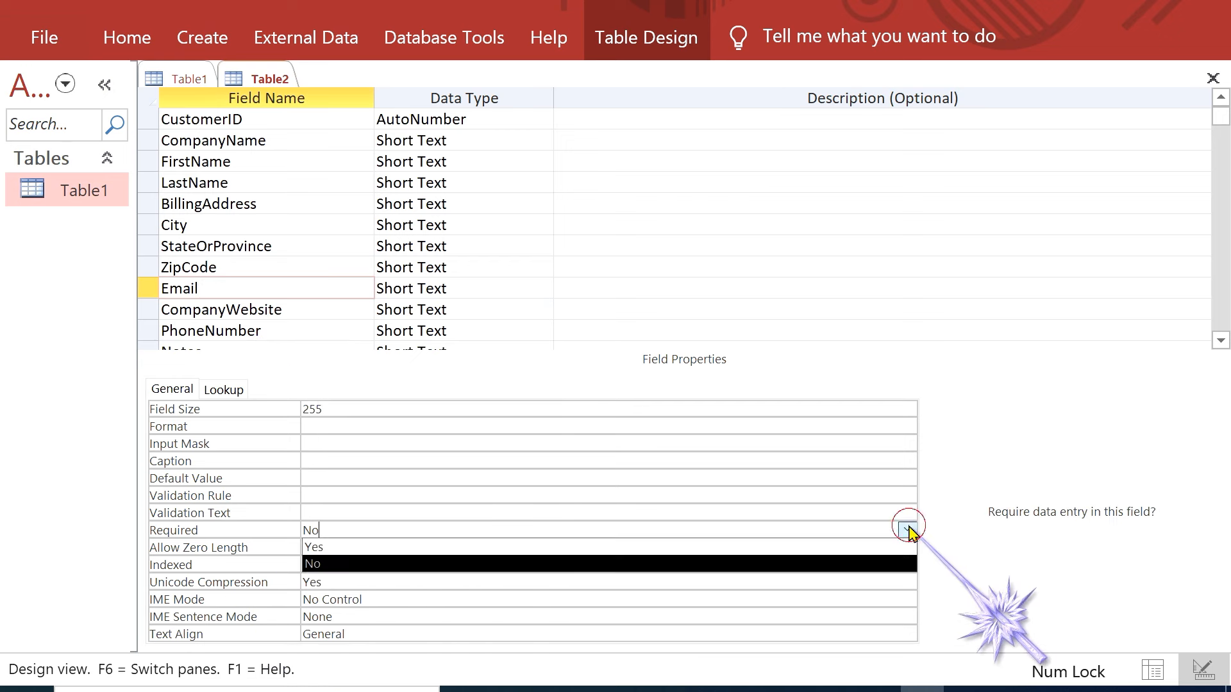
left_click(410, 548)
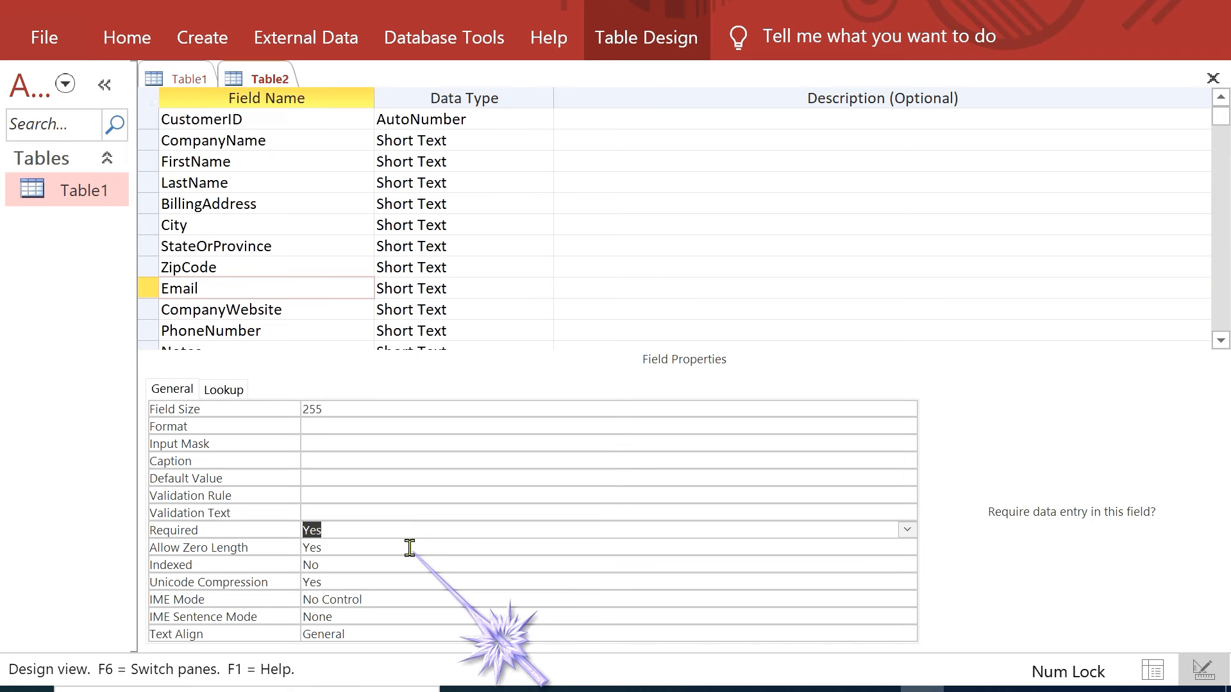
Step: Give the CompanyWebsite field the caption "Company Website"
left_click(289, 309)
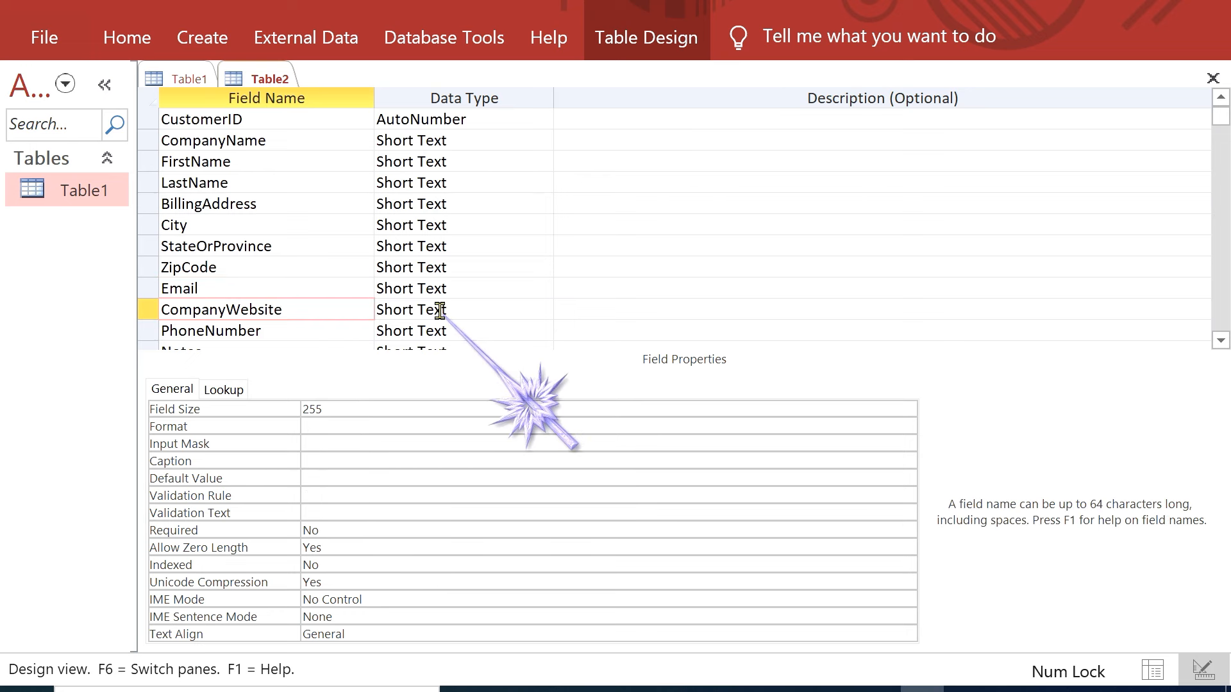
left_click(308, 461)
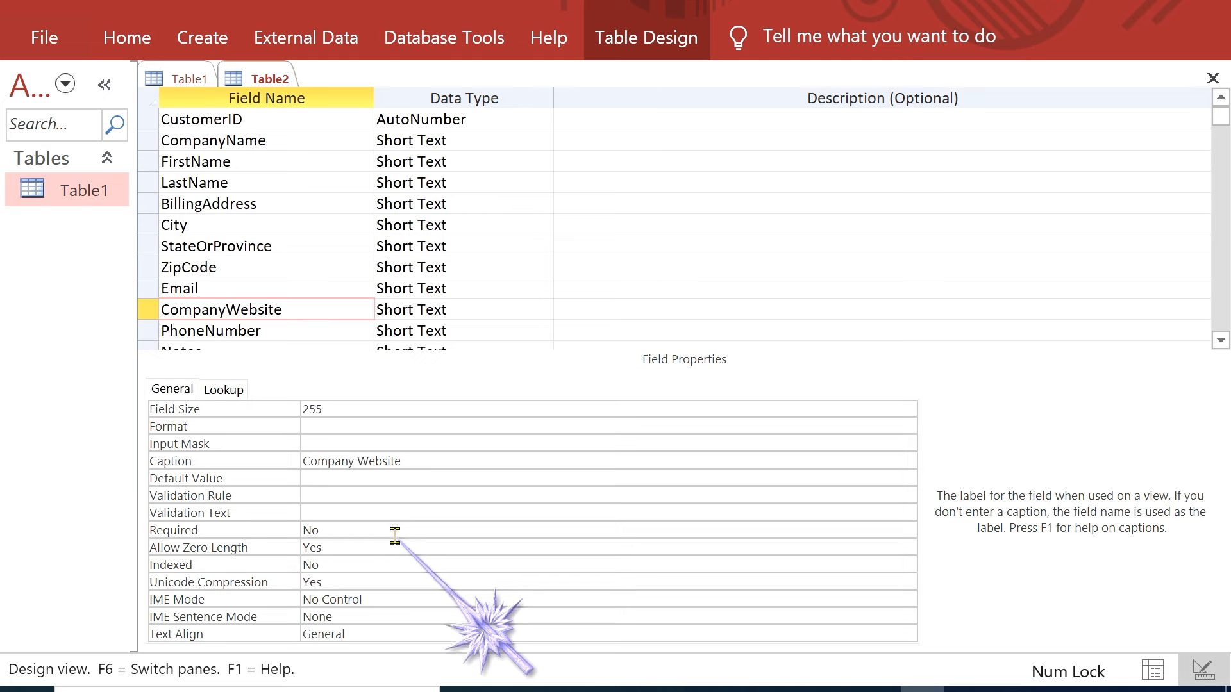
Step: Give the PhoneNumber field the caption "Phone Number" and set its Required property to Yes
left_click(277, 327)
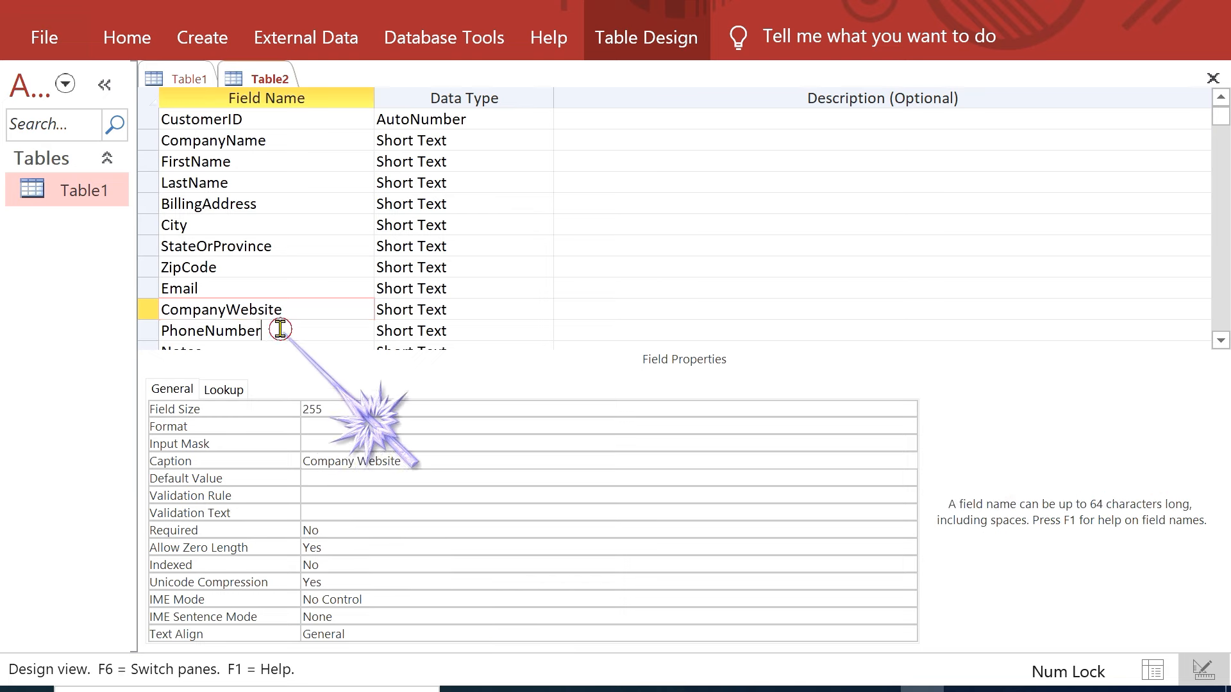
scroll(277, 325, "down", 1)
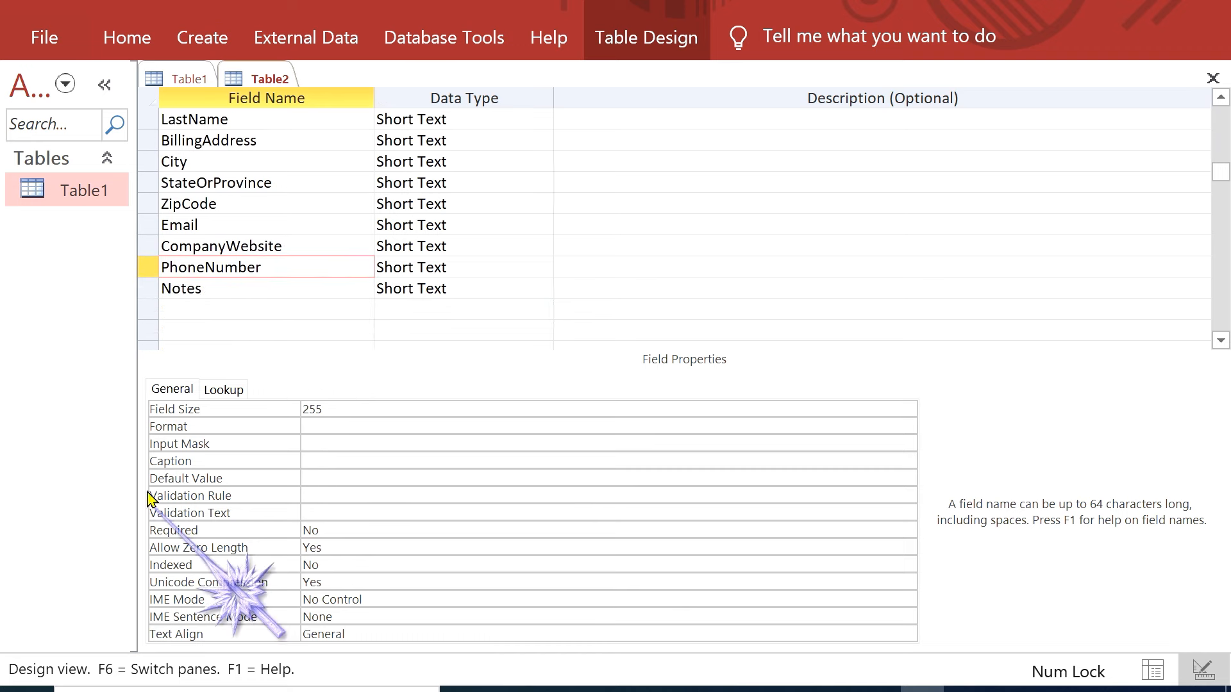
left_click(320, 461)
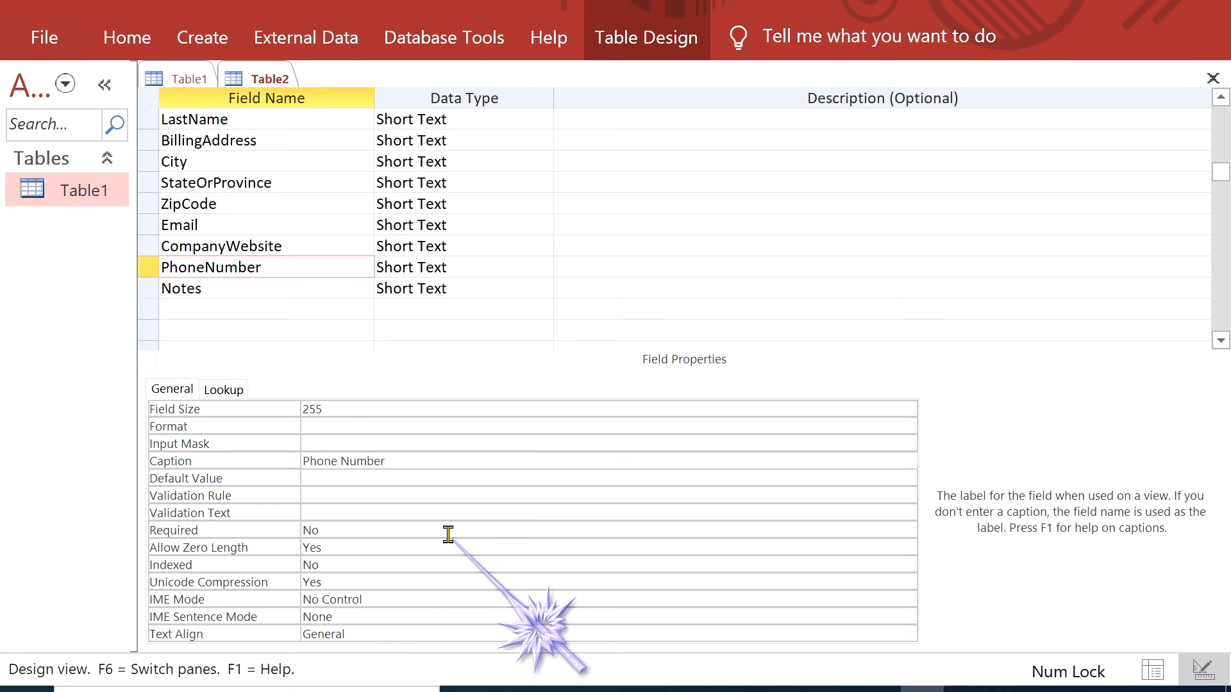
left_click(419, 530)
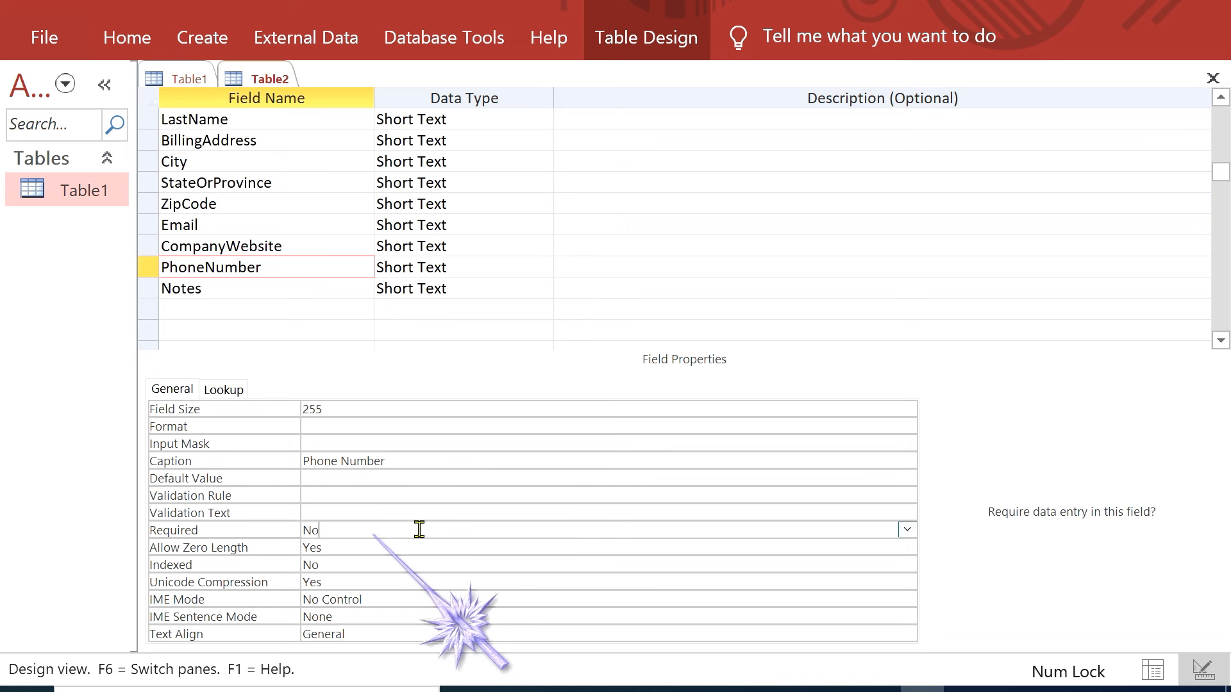
left_click(907, 529)
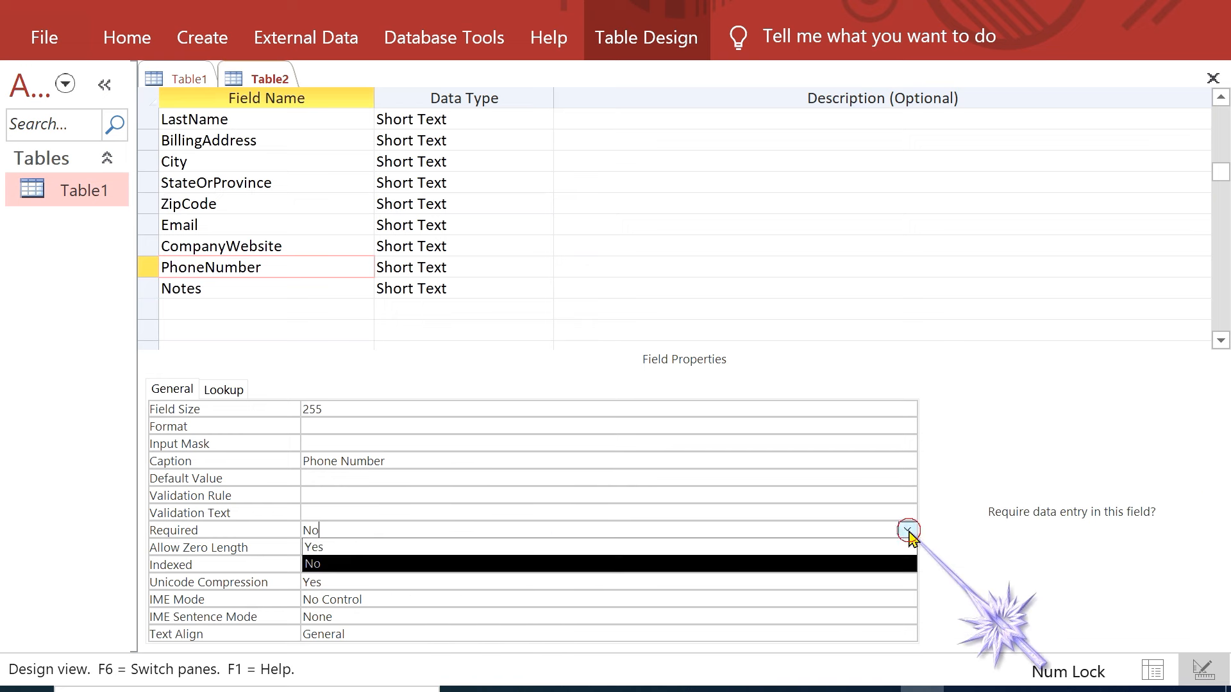
left_click(476, 548)
left_click(294, 285)
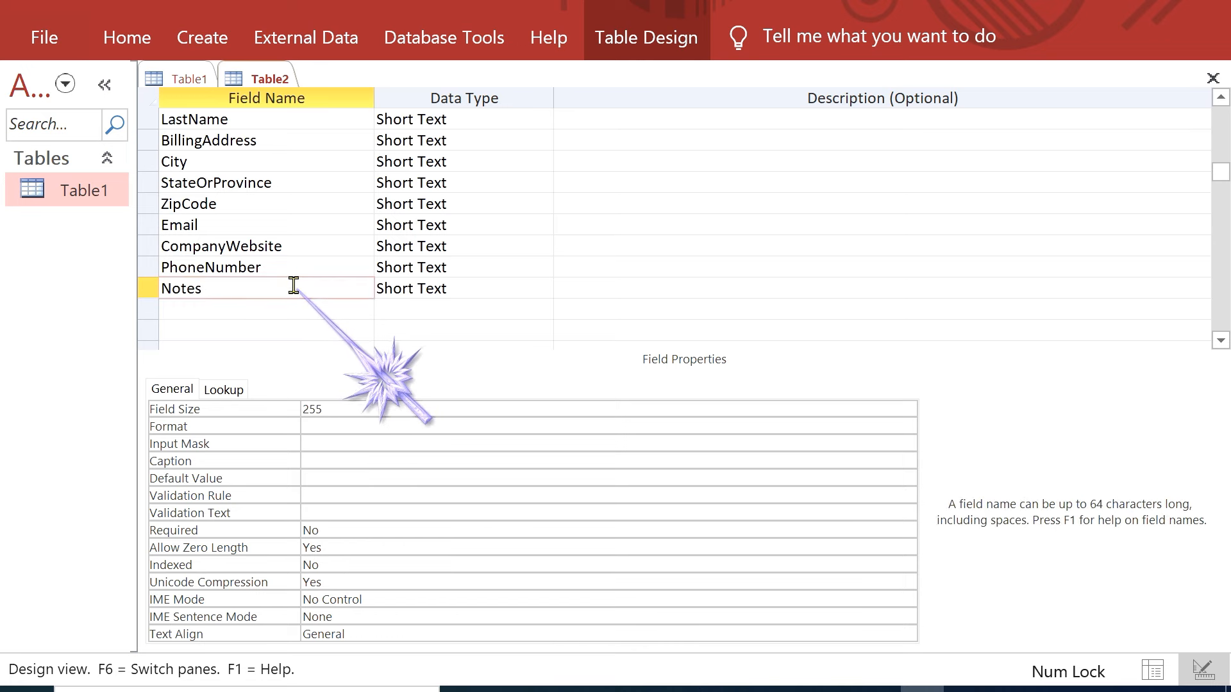
Step: Make the CustomerID field the primary key of the table
scroll(385, 327, "up", 1)
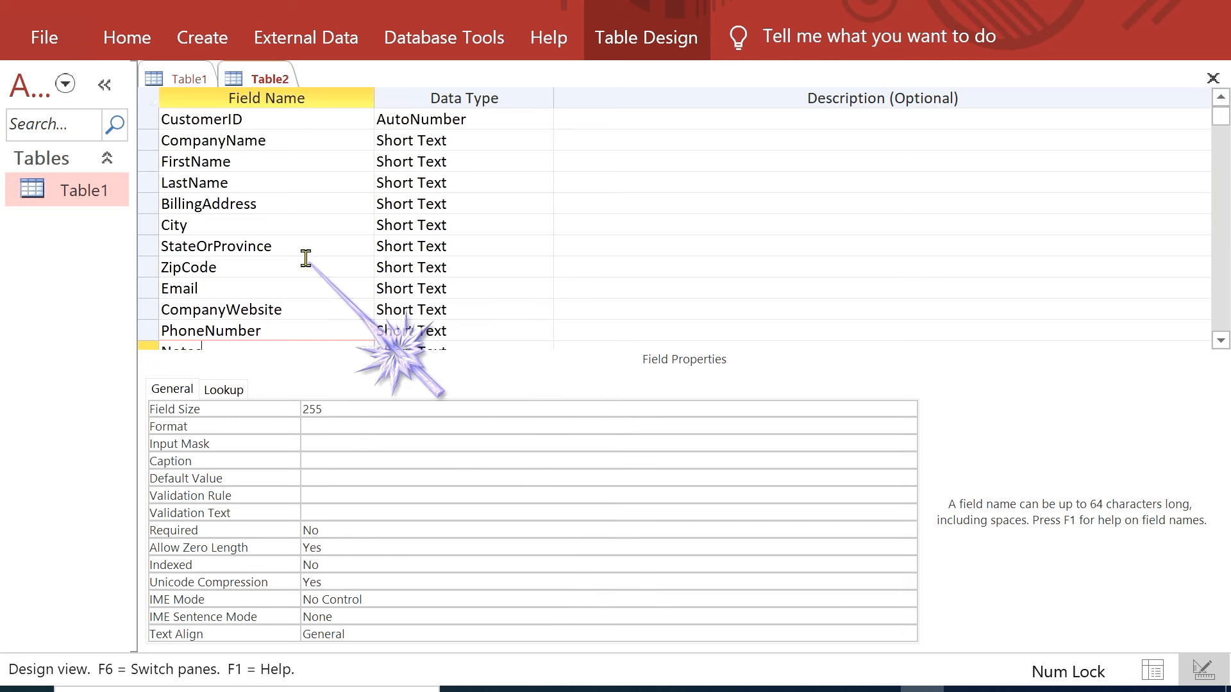
left_click(302, 118)
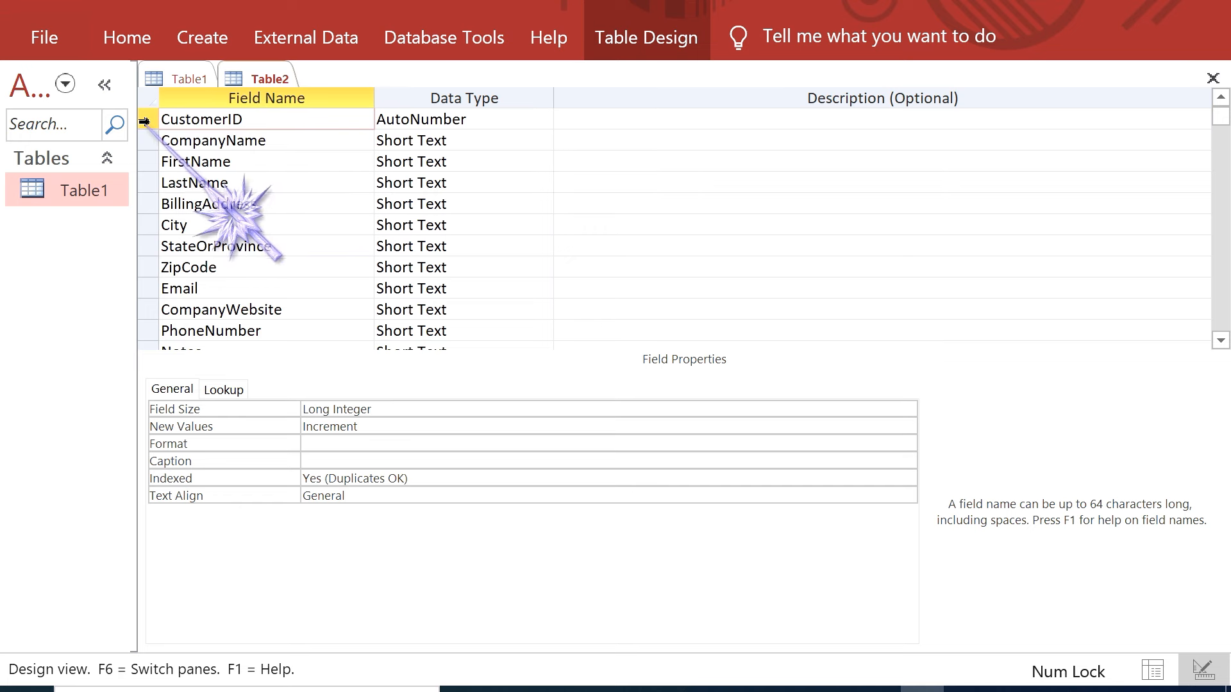
left_click_drag(137, 117, 141, 118)
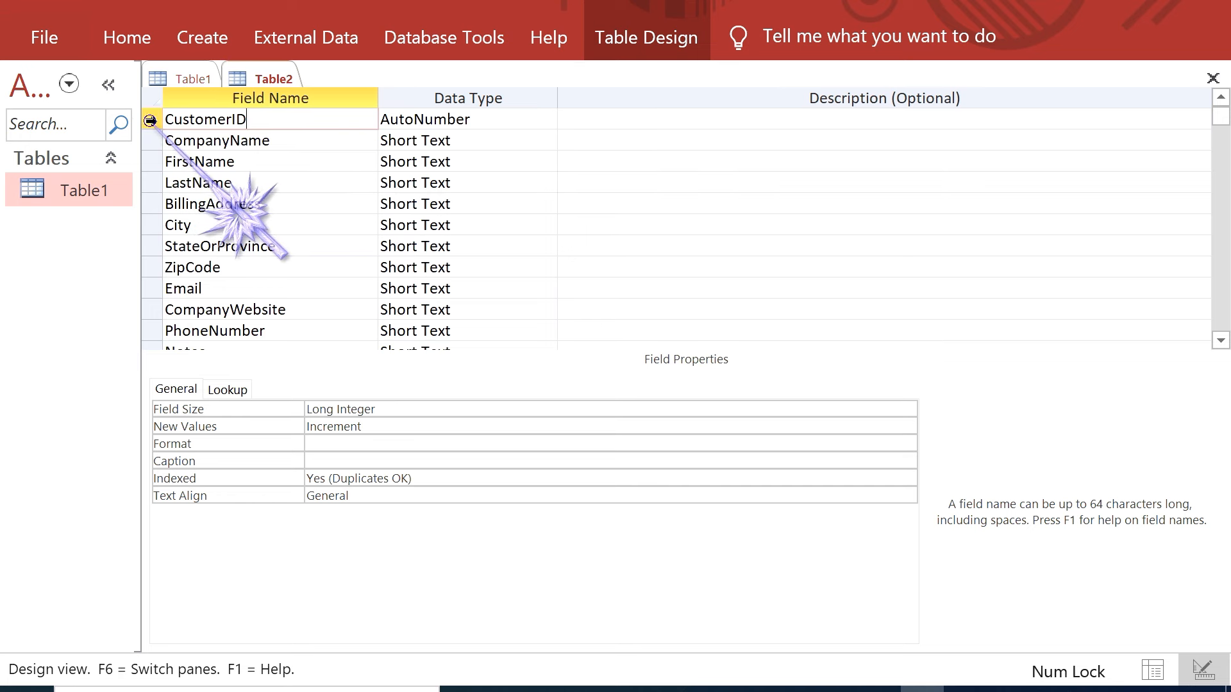
right_click(152, 119)
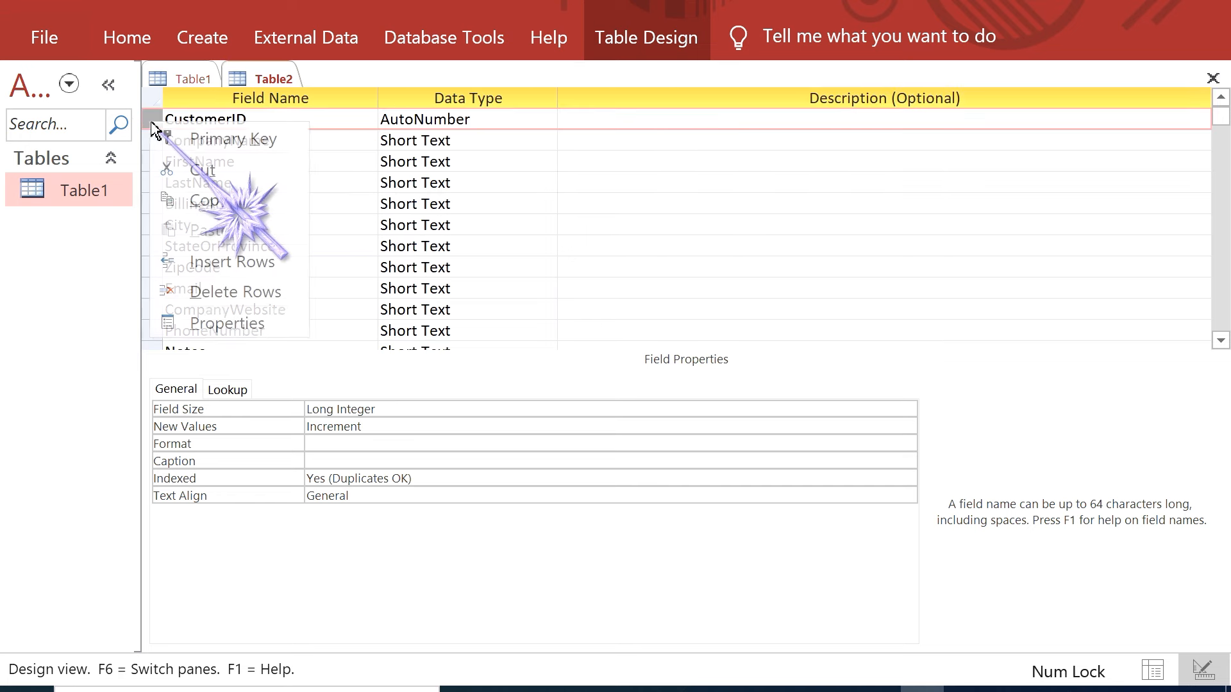
left_click(232, 143)
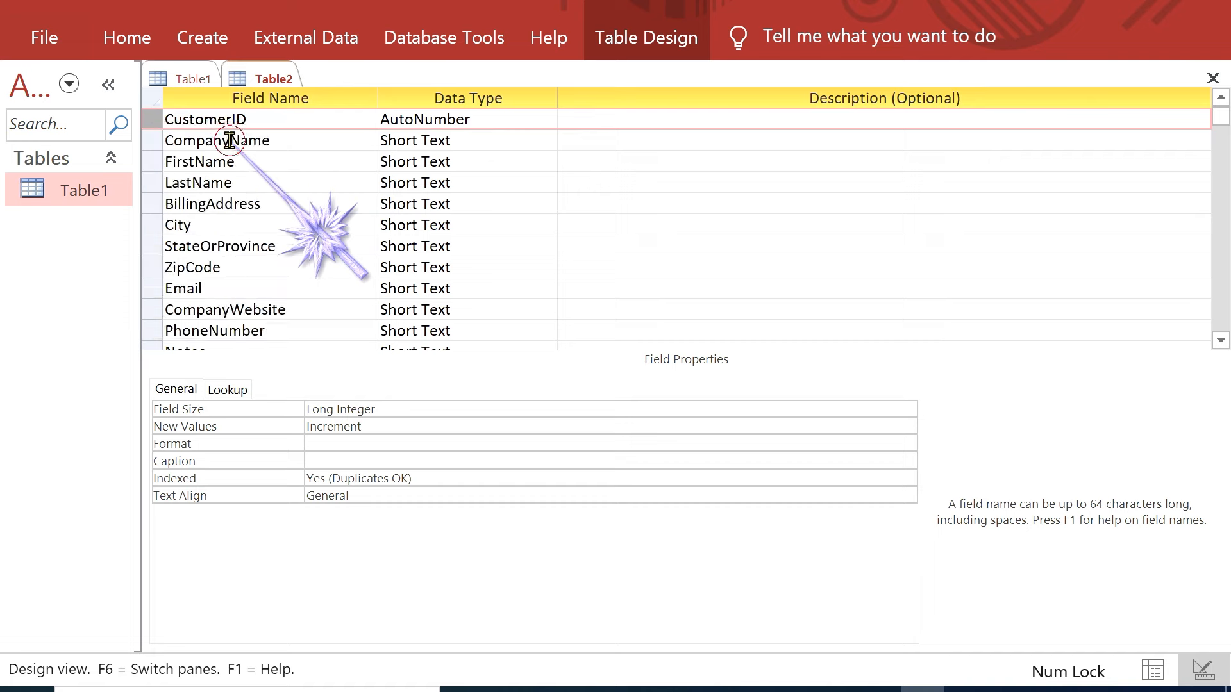
left_click(276, 182)
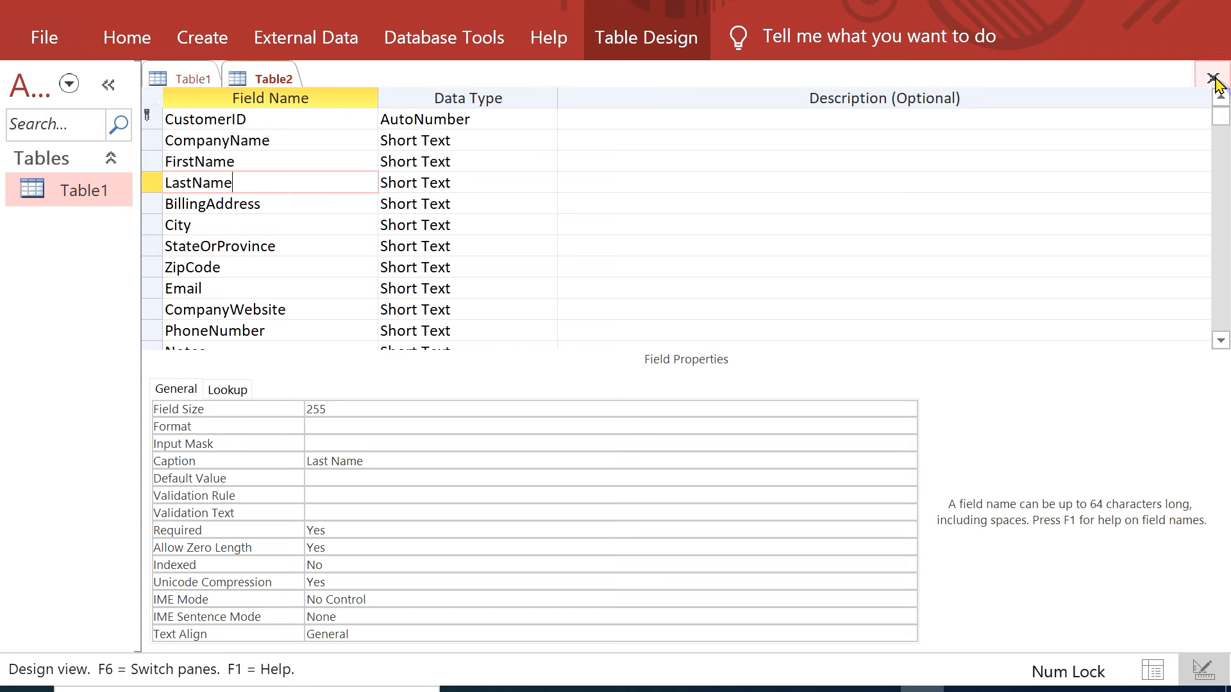
Step: Close the new table and save its design under the name Customer
left_click(1213, 79)
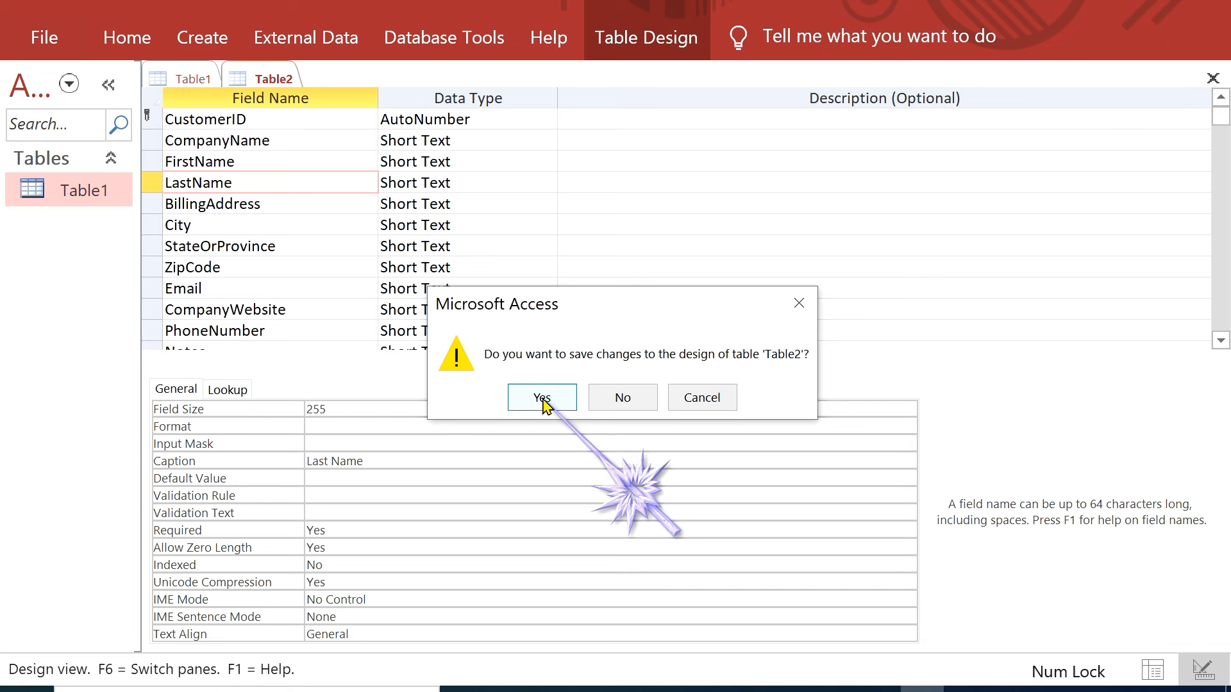
left_click(542, 397)
left_click_drag(618, 96, 552, 250)
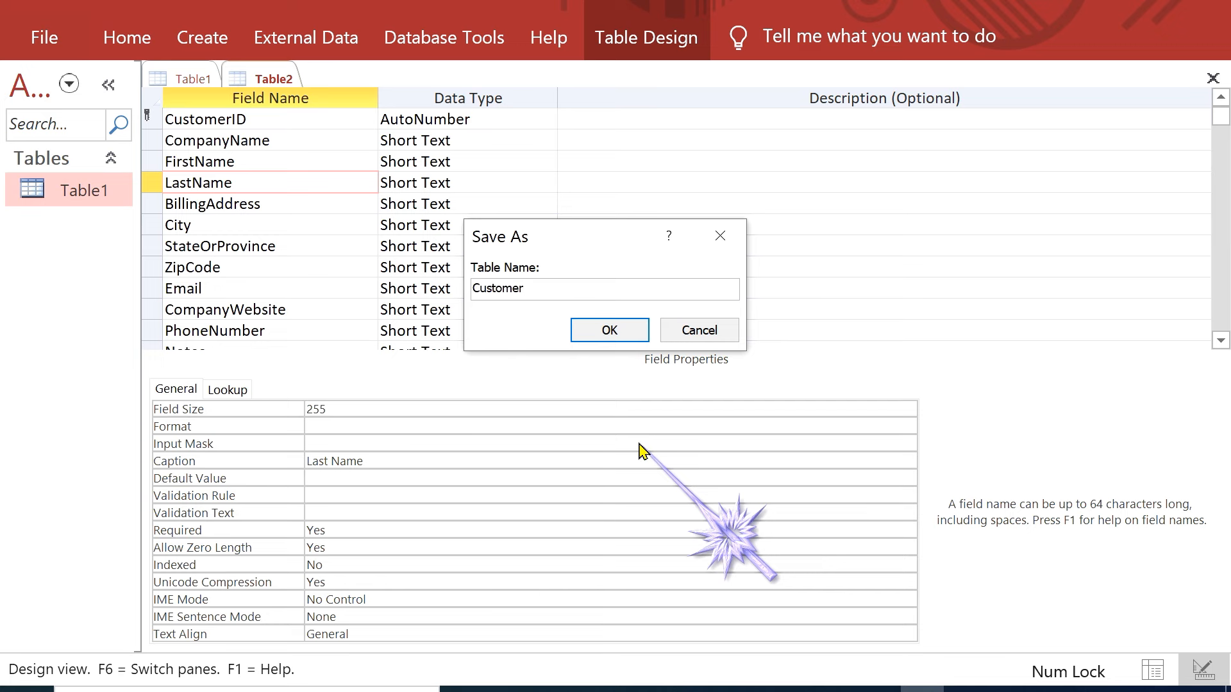
key("Return")
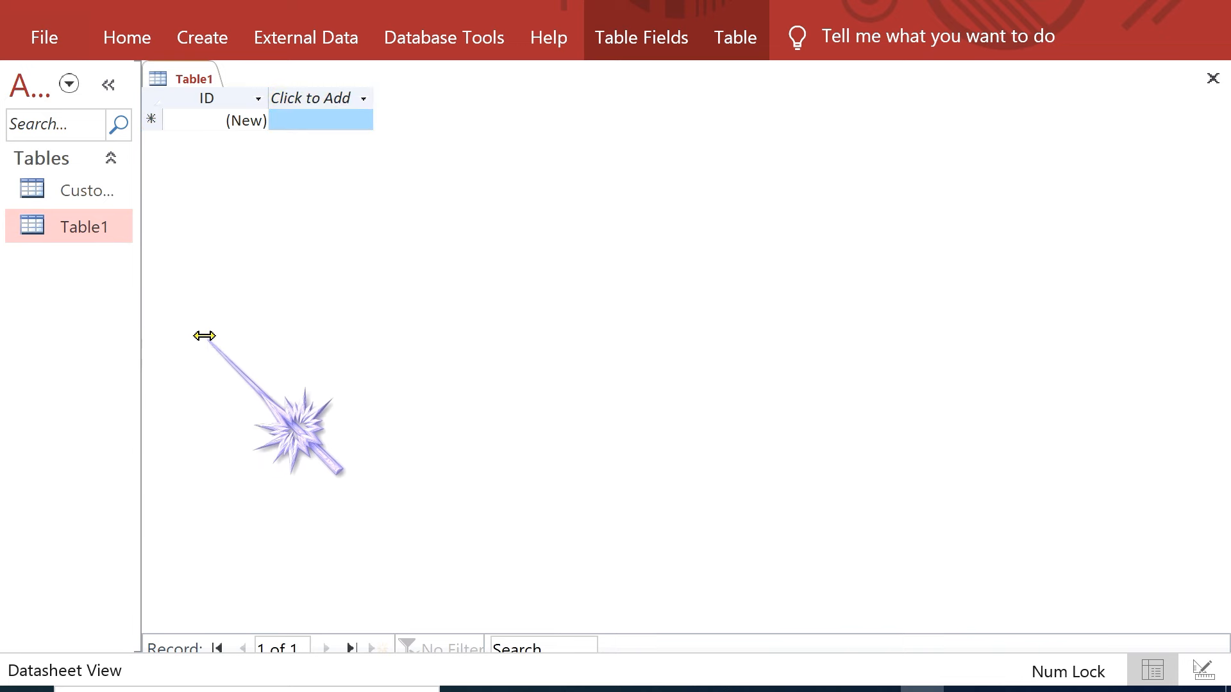
Step: Widen the list of database objects so the full table names fit, and select the Customer table
left_click_drag(204, 336, 205, 335)
left_click(96, 191)
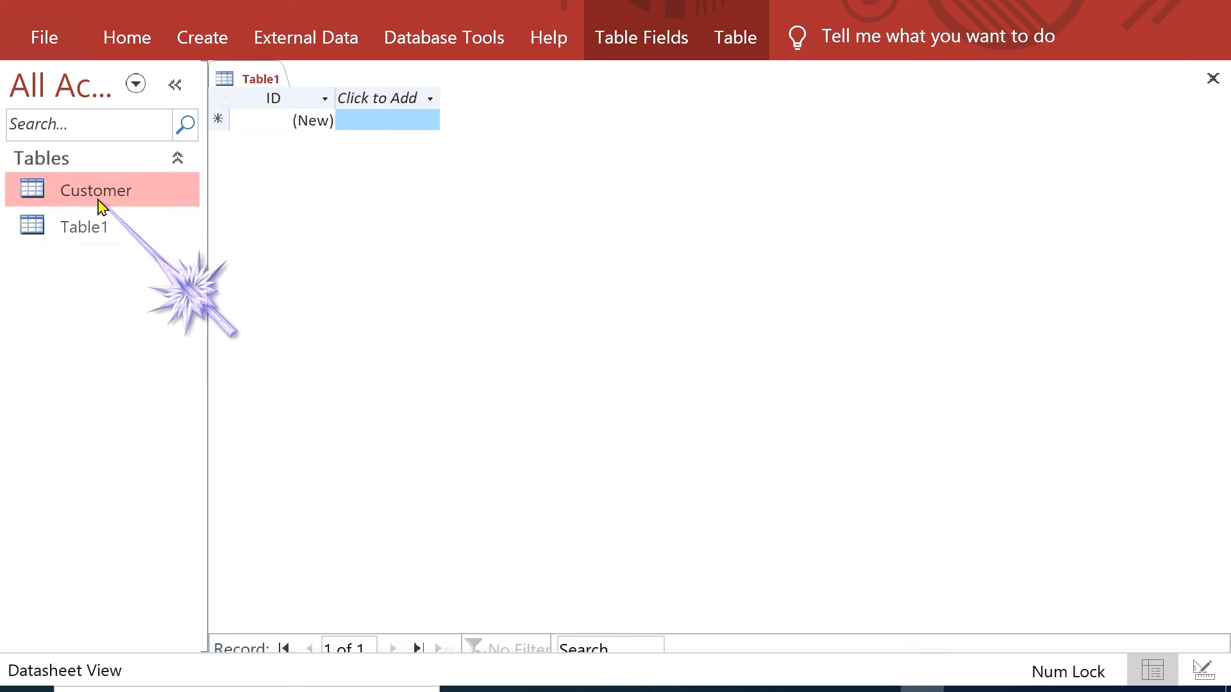
Step: Try to delete the open Table1 from the database, and close the table
left_click(79, 234)
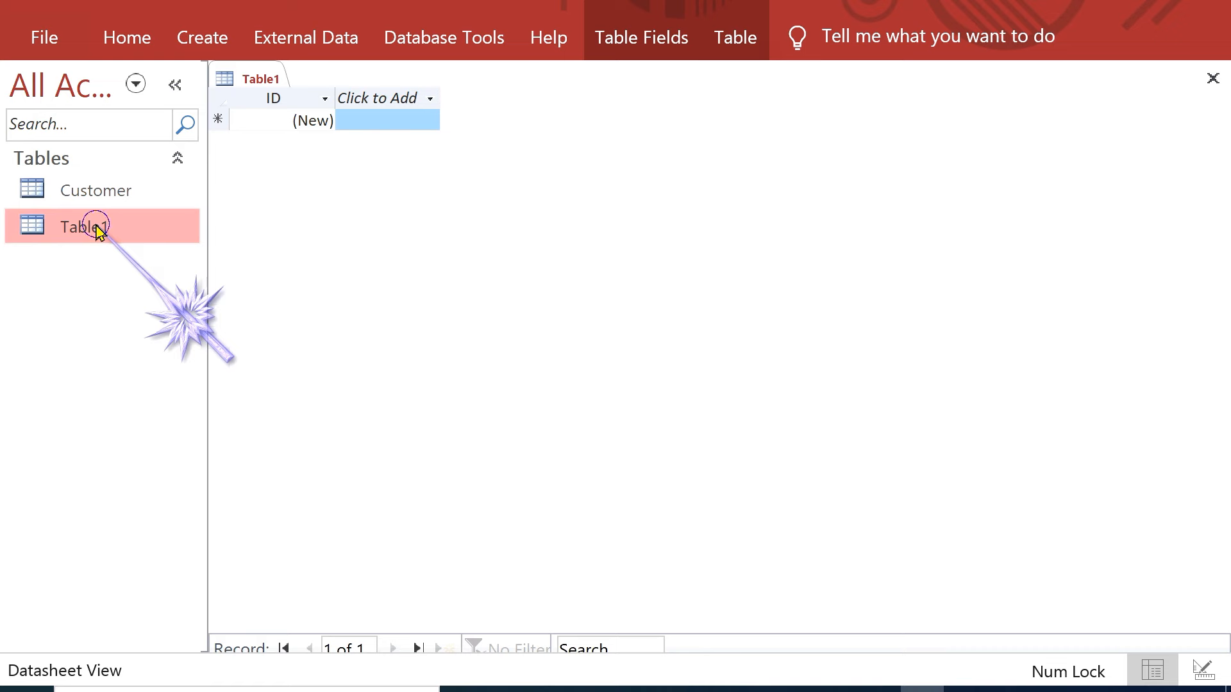
right_click(98, 231)
left_click(169, 404)
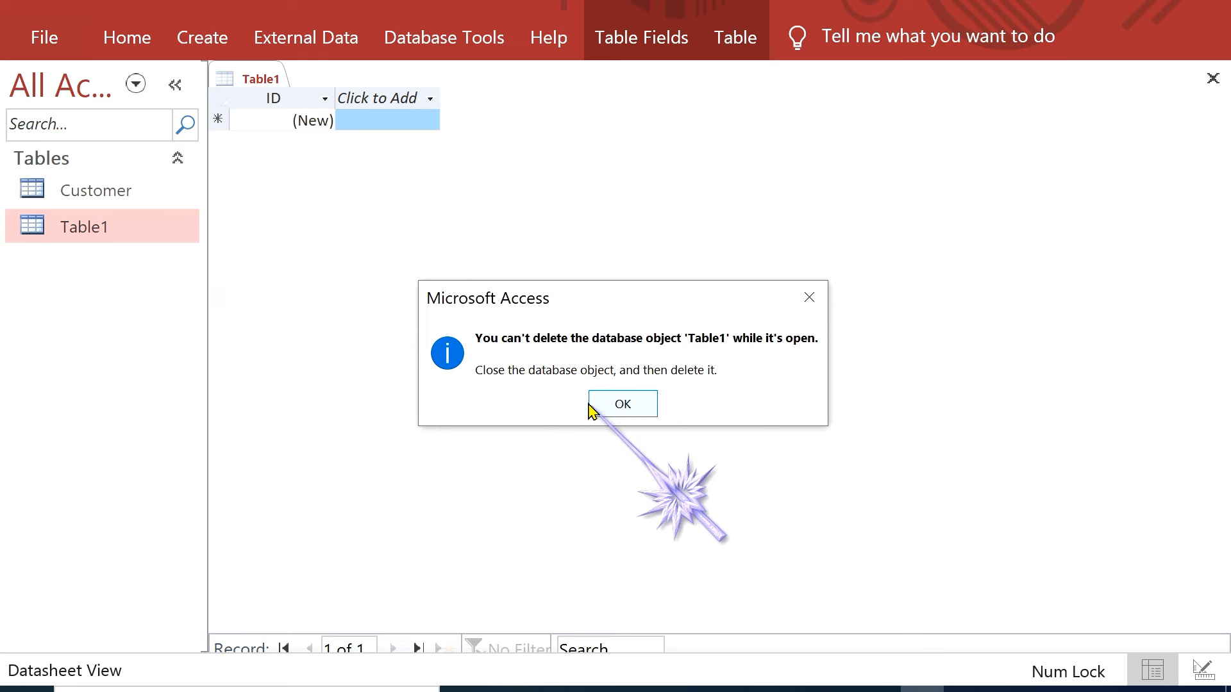
left_click(620, 405)
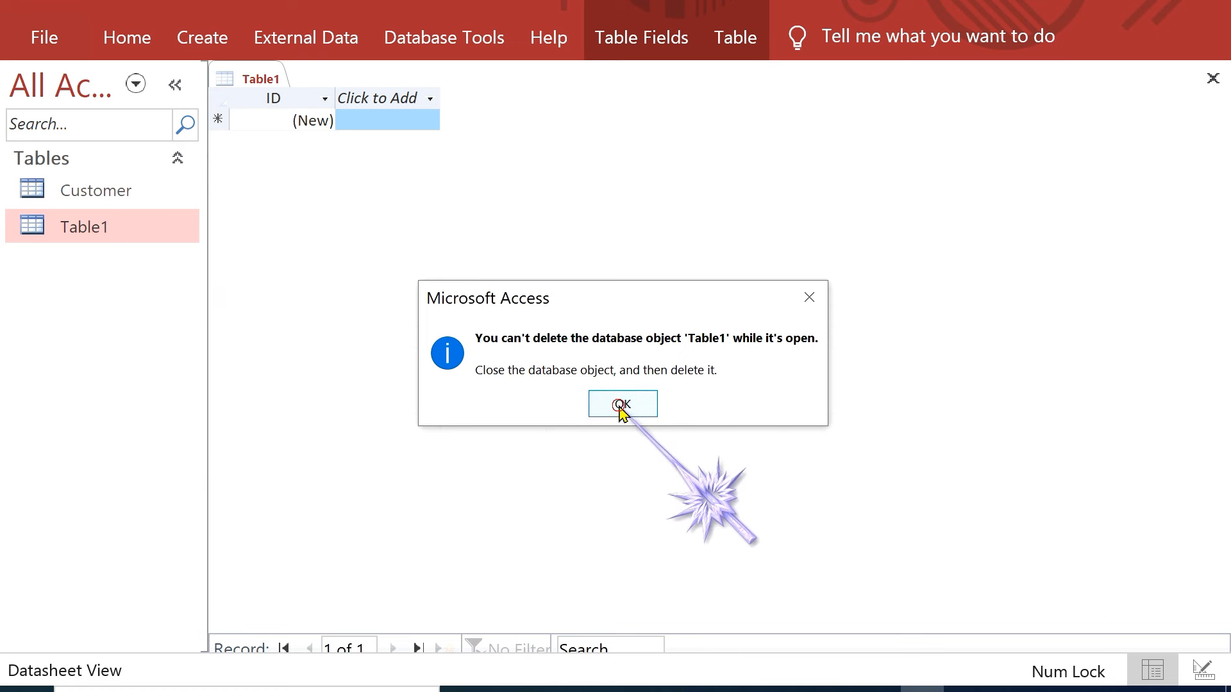
left_click(1212, 78)
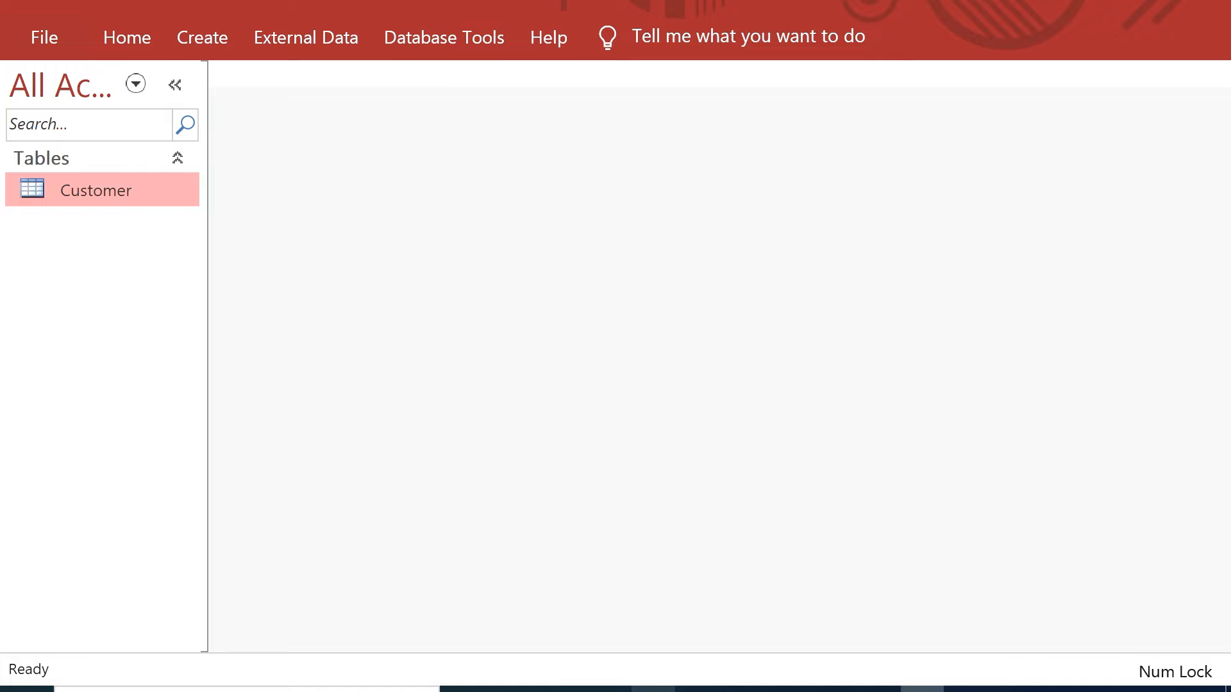
Step: Switch to the PowerPoint slide with the database diagram to read the fields of the Order table
key("alt+Tab")
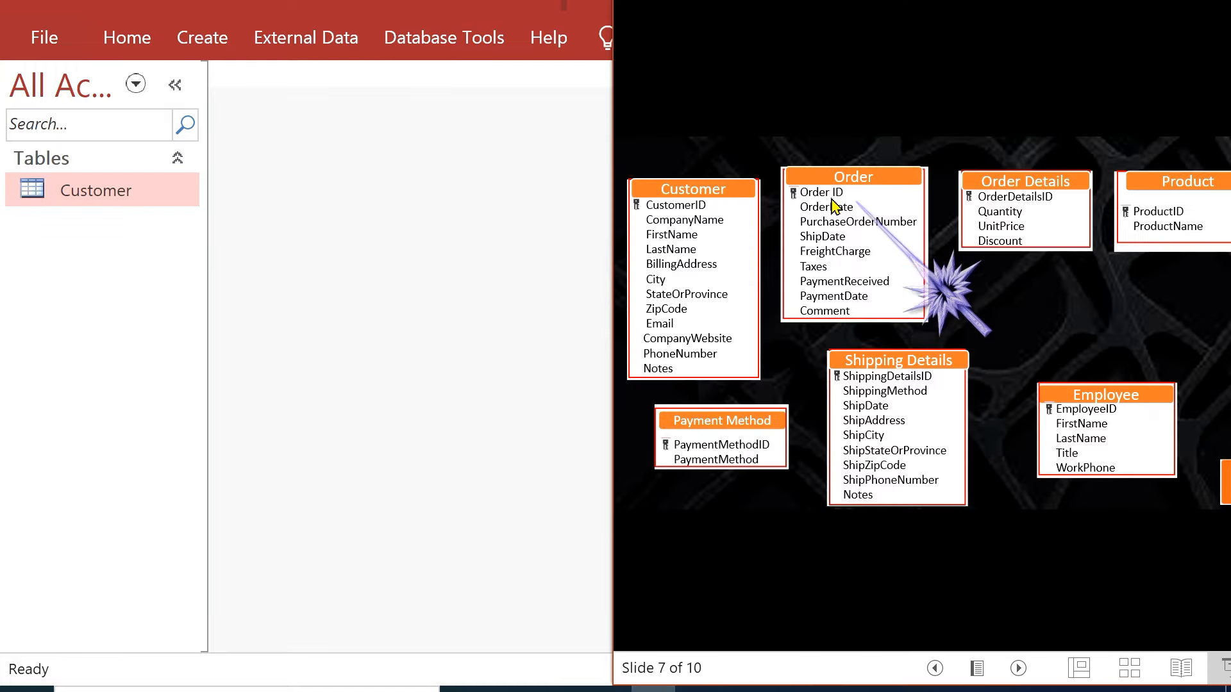
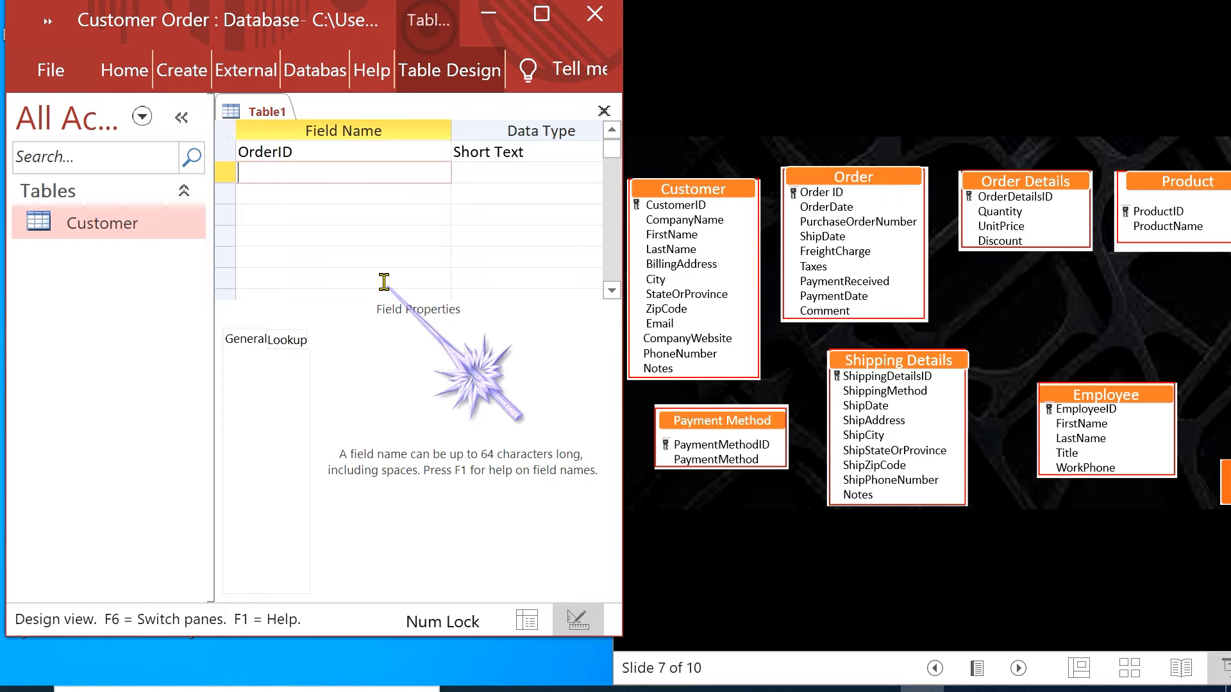
Step: Add the fields OrderDate, PurchaseOrderNumber, ShipDate and FreightCharge below OrderID in the new table's design
type("OrderDate")
key("Down")
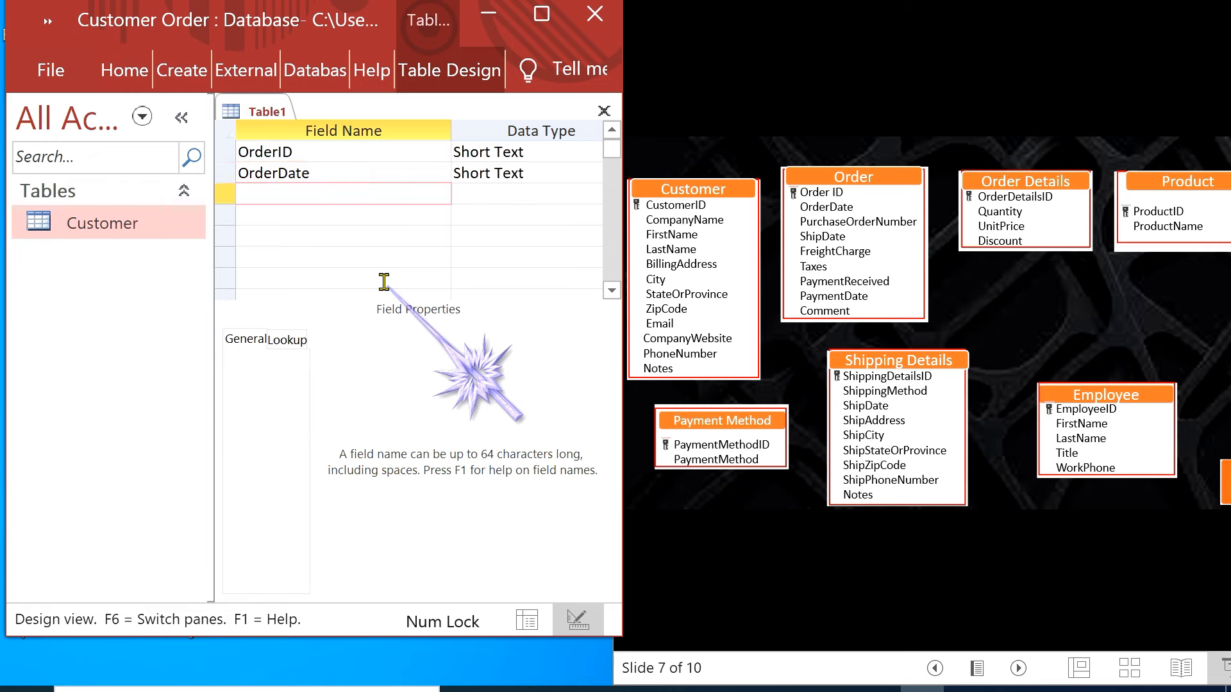
type("PurchaseOrderNumber")
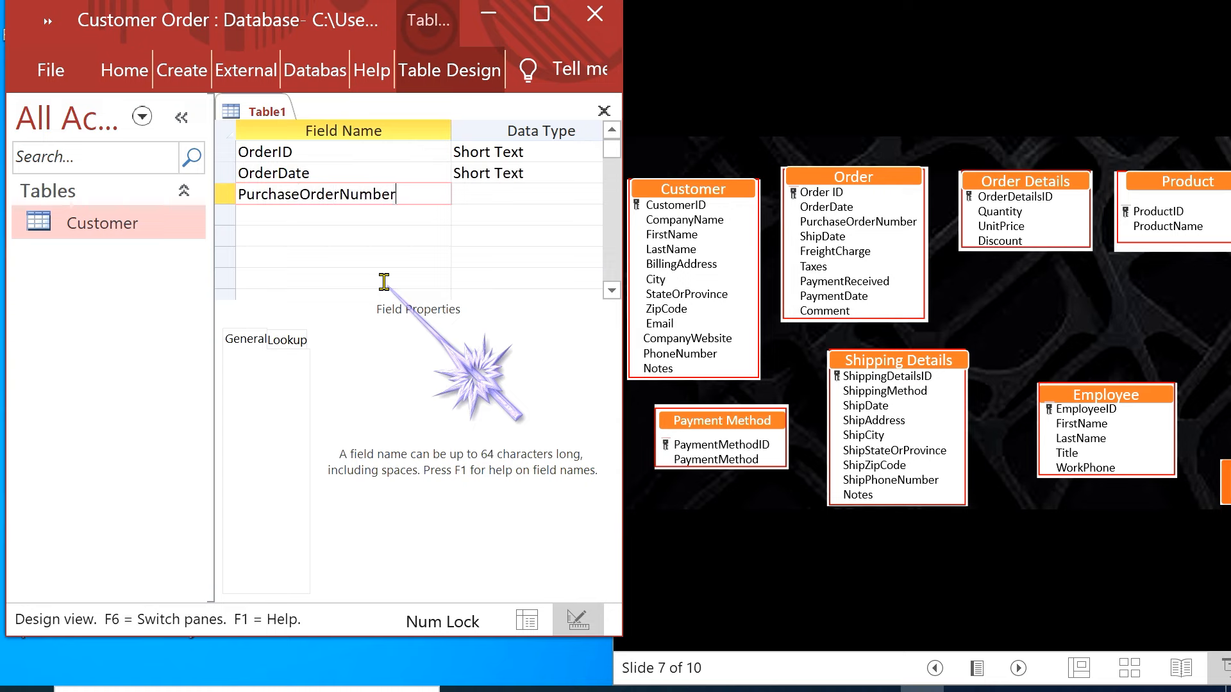
key("Down")
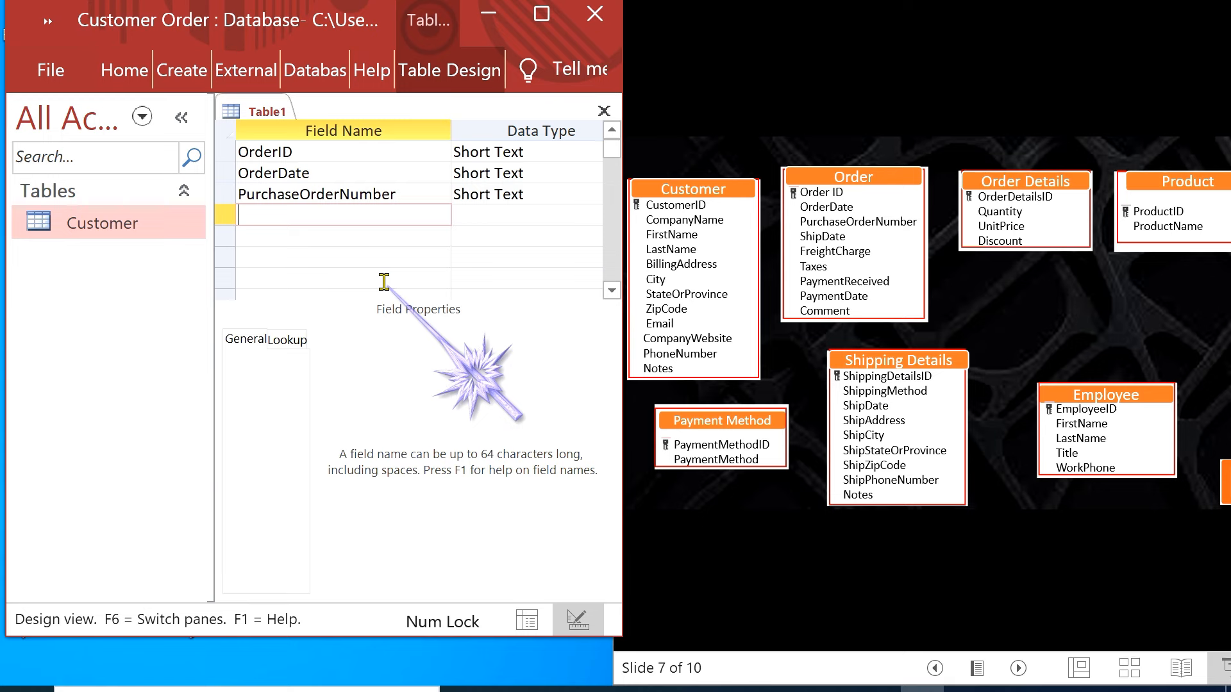
type("ShipDate")
key("Down")
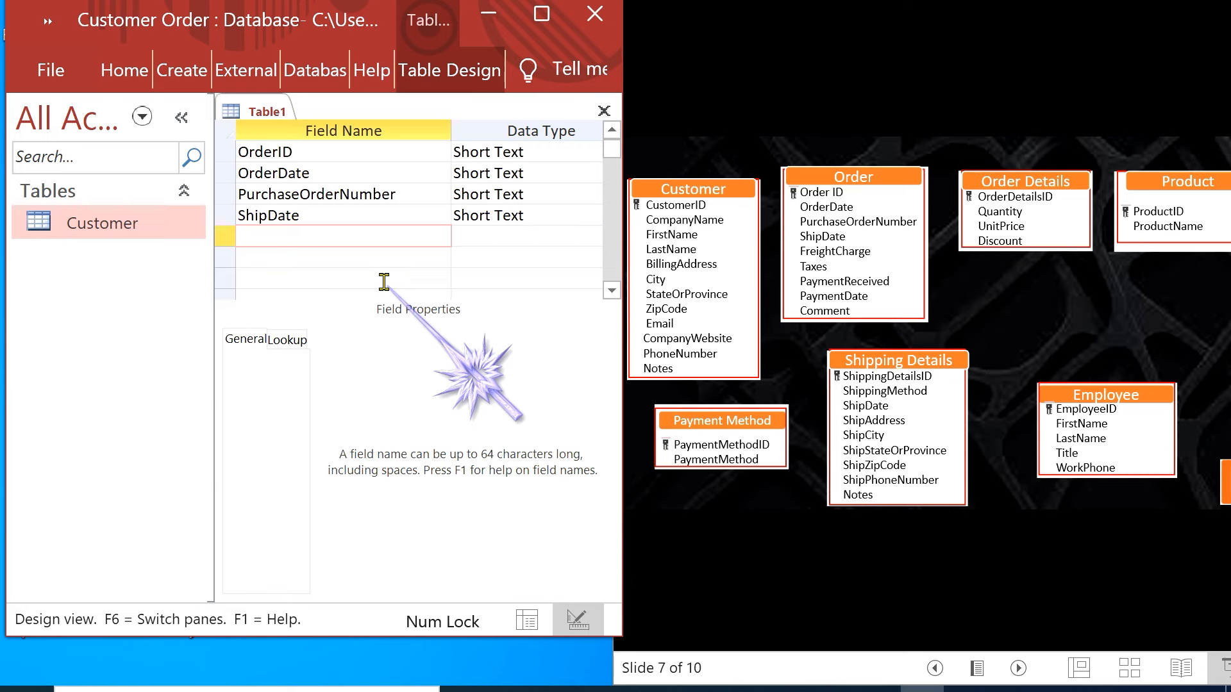
type("FreightCharge")
key("Down")
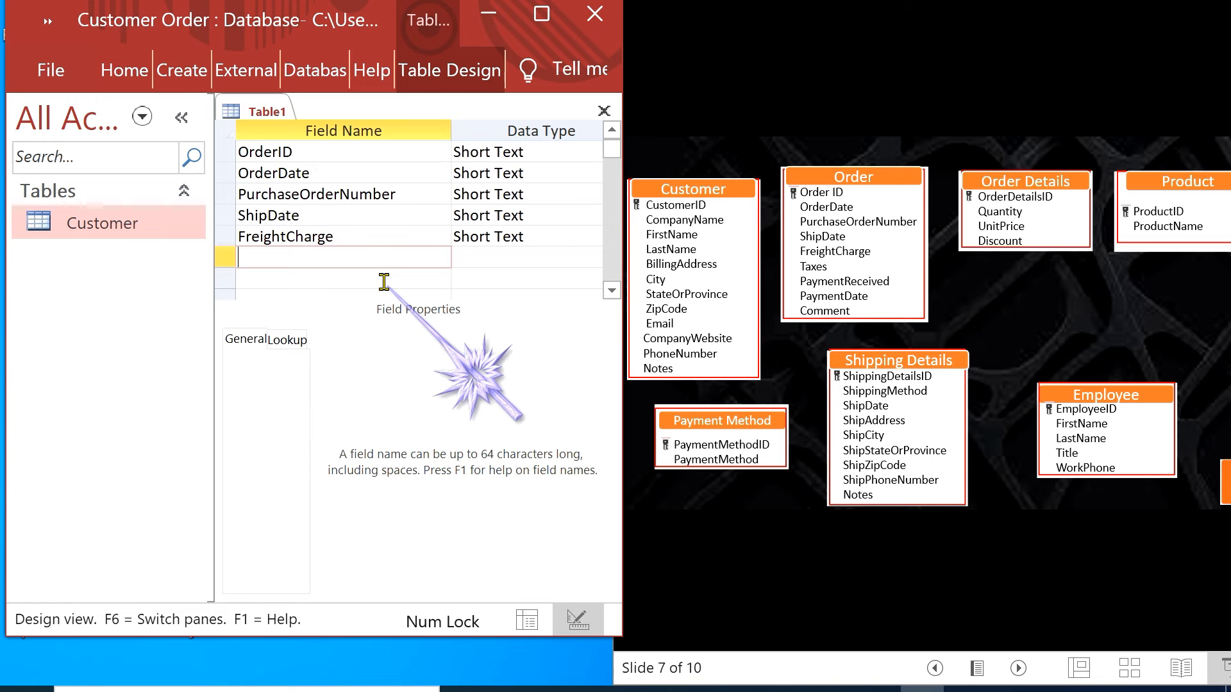
Step: Add the fields Taxes, PaymentReceived, PaymentDate and Comment below FreightCharge
type("Taxes")
key("Down")
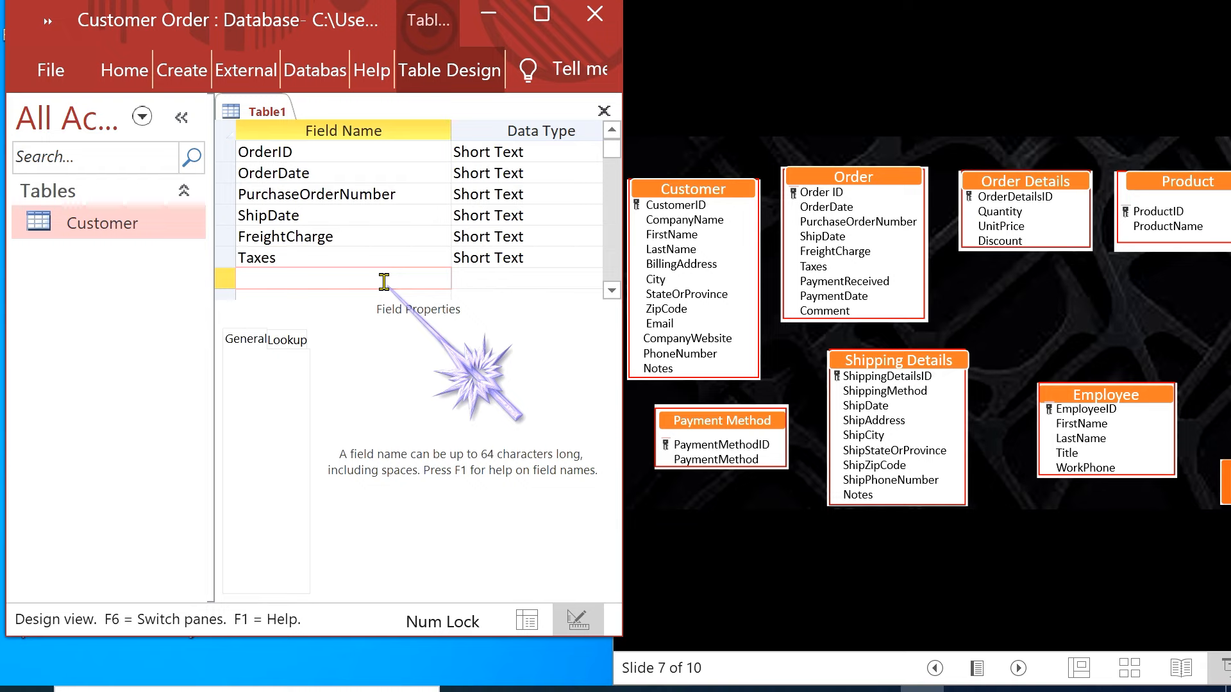
type("PaymentReceived")
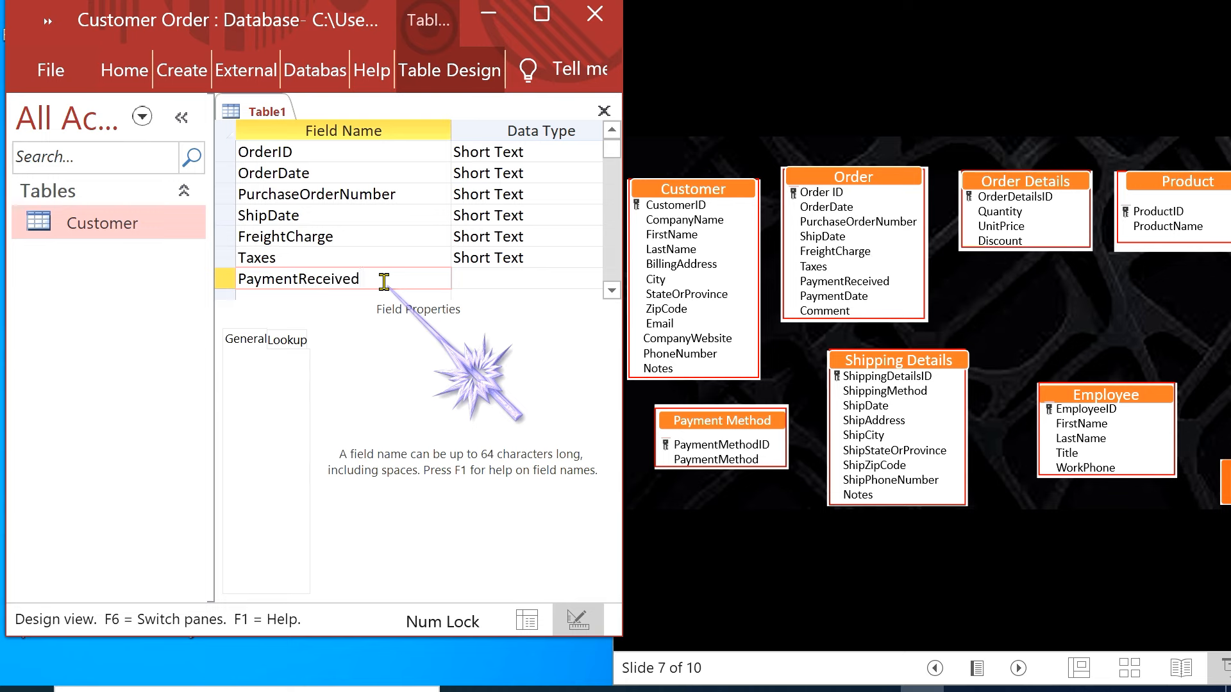
key("Down")
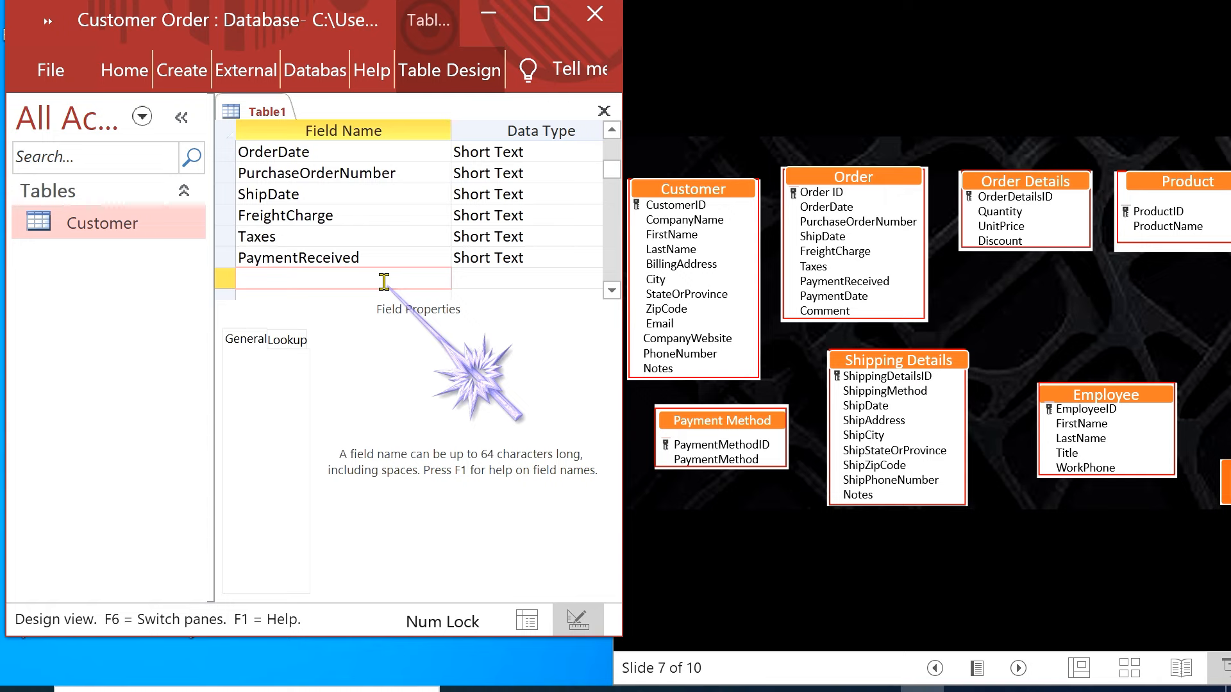
type("PaymentDate")
key("Down")
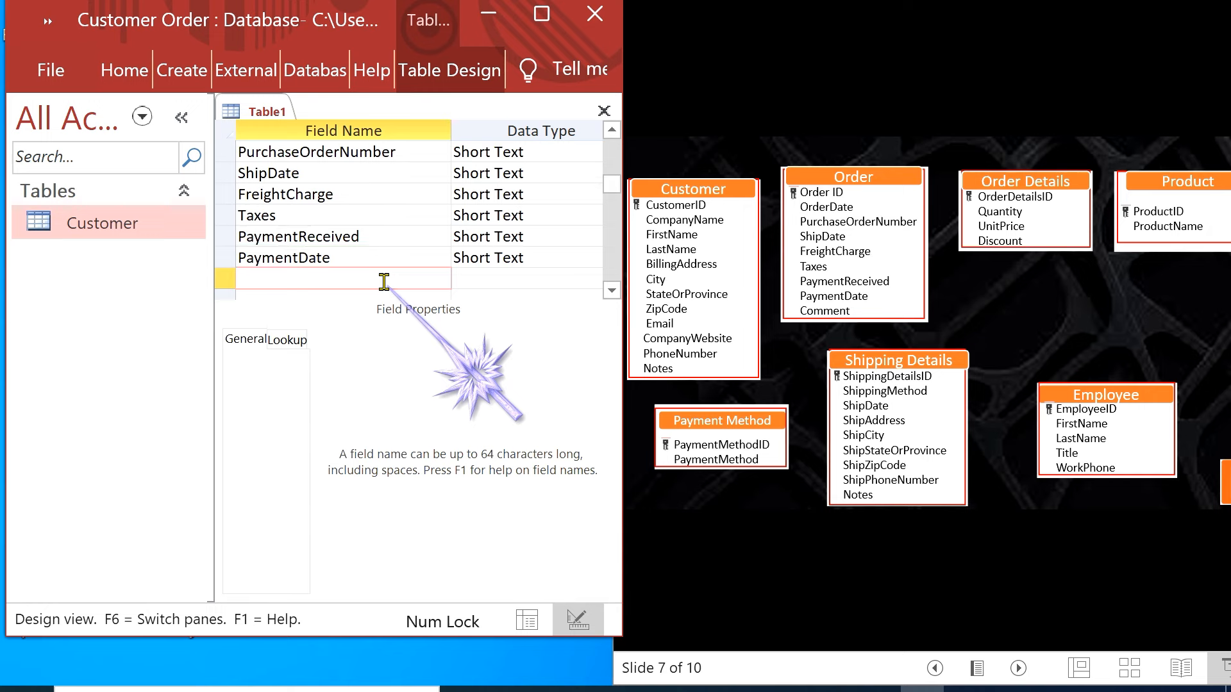
type("Comment")
key("Down")
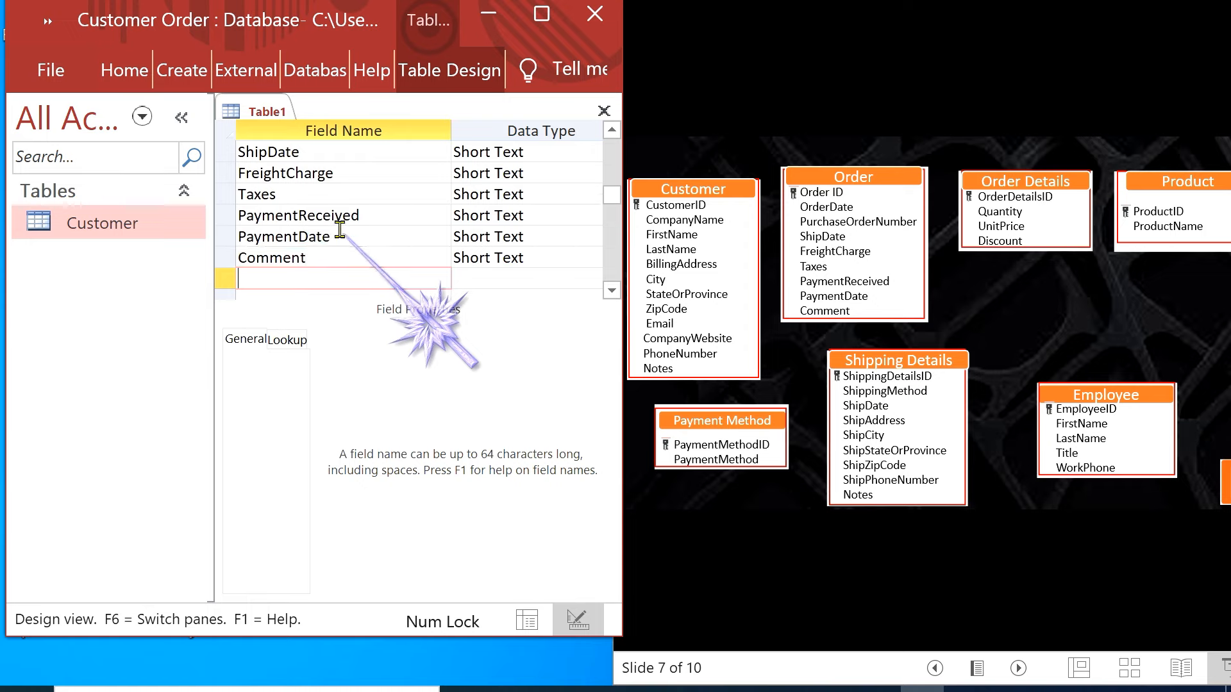
Step: Maximize the database window and set the OrderID field's data type to AutoNumber
left_click(320, 236)
scroll(325, 236, "up", 1)
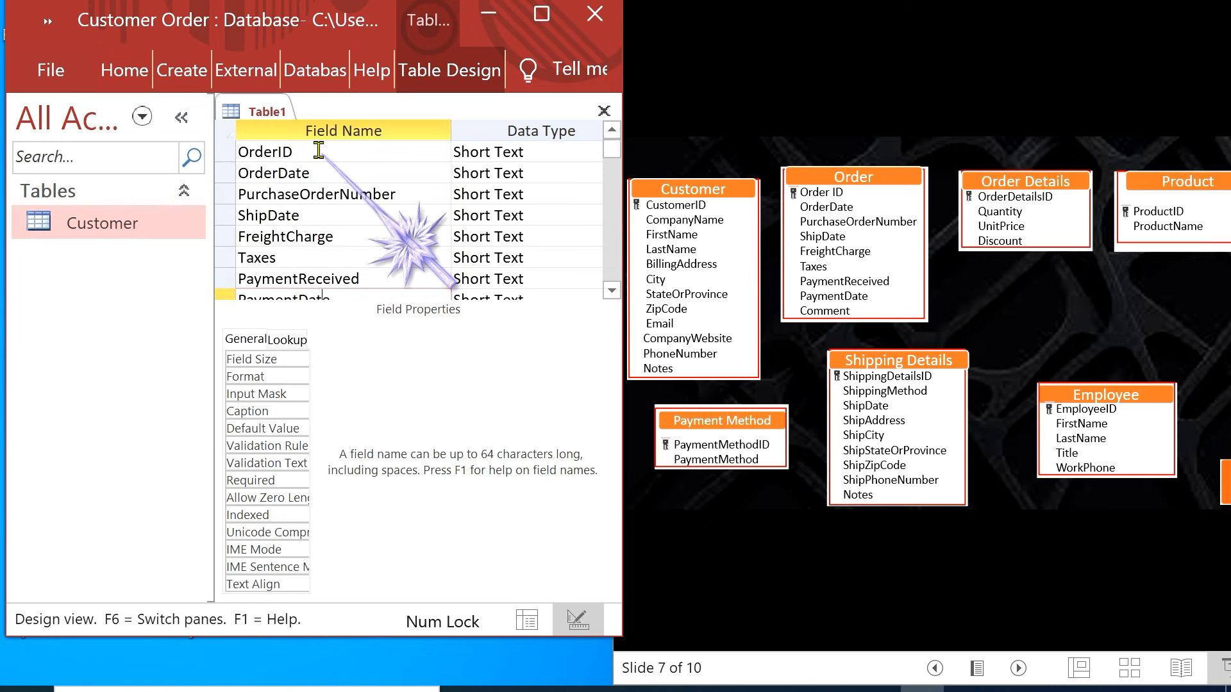
left_click(318, 152)
left_click(527, 149)
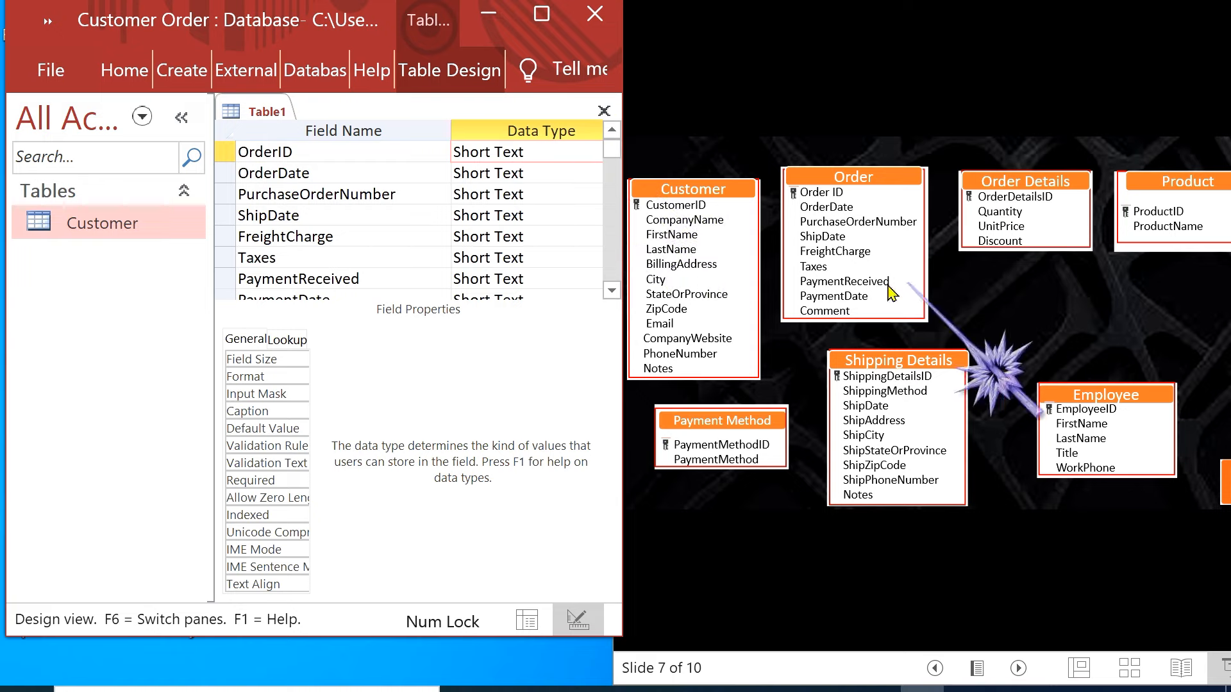
left_click(542, 13)
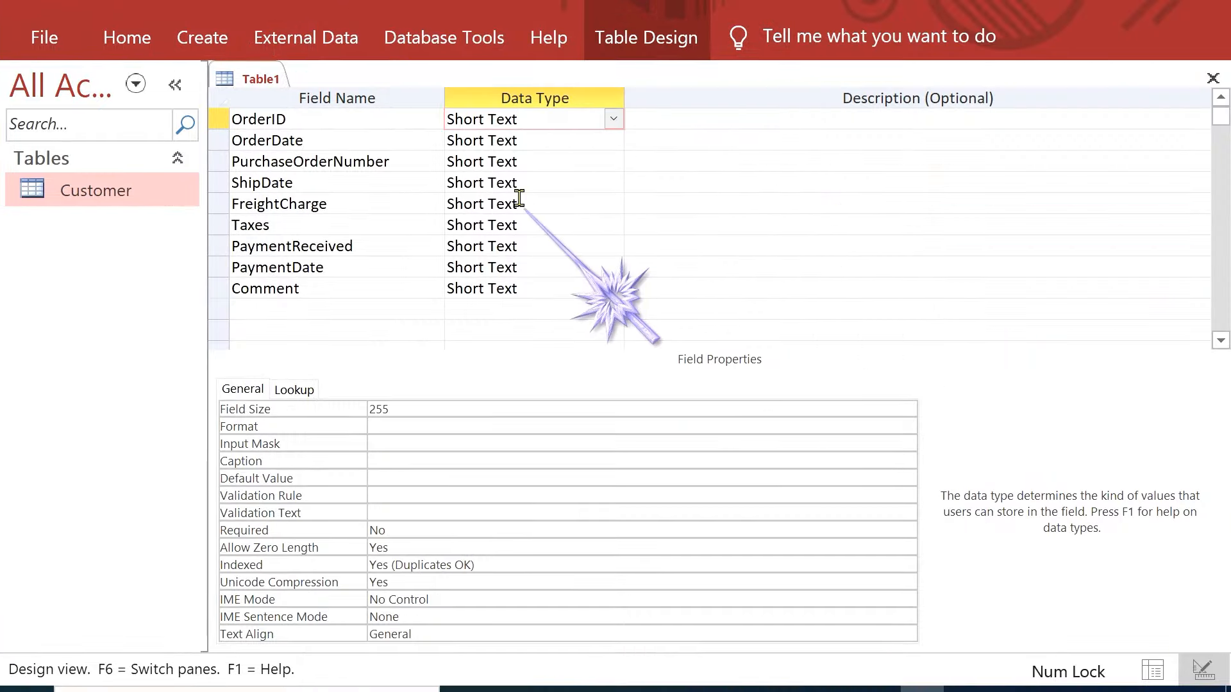
left_click(614, 116)
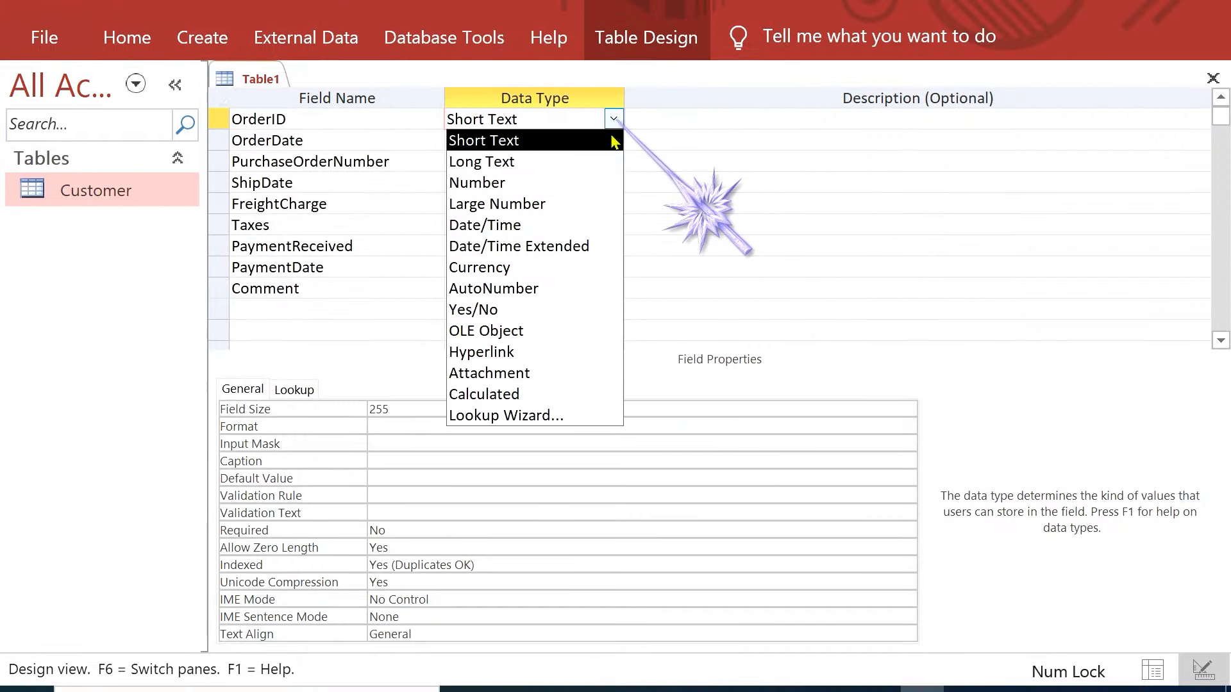
left_click(568, 289)
Step: Set the data type of the OrderDate and ShipDate fields to Date/Time
left_click(355, 140)
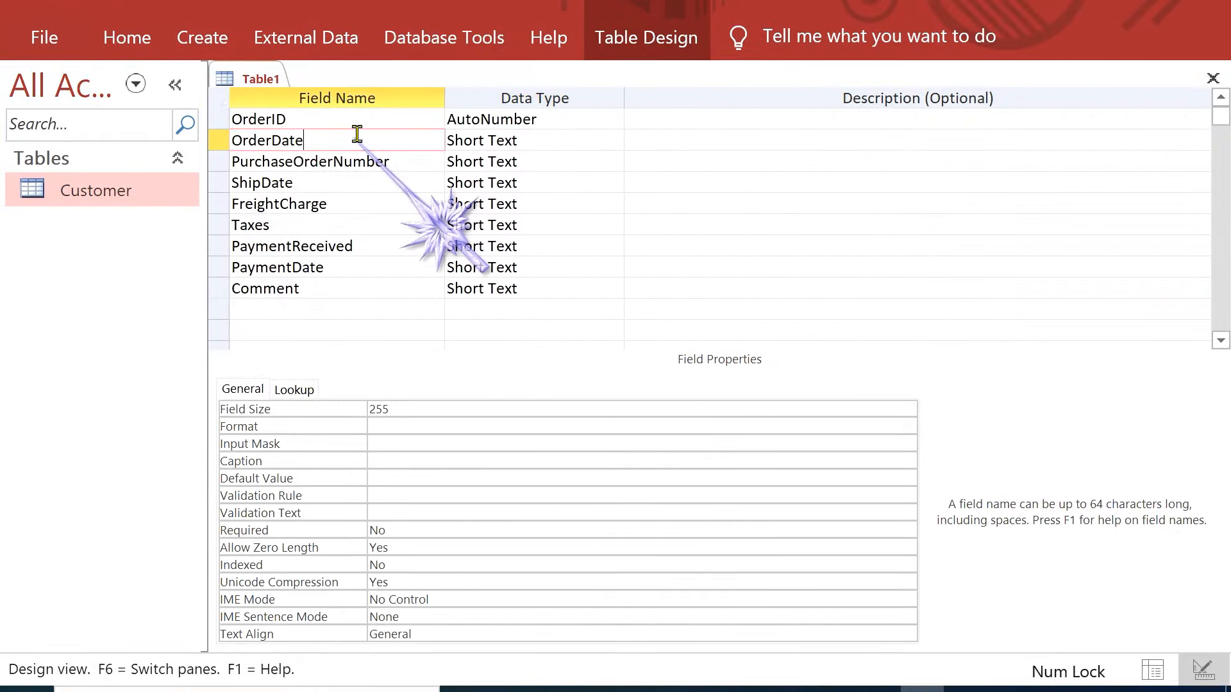
left_click(558, 140)
left_click(613, 140)
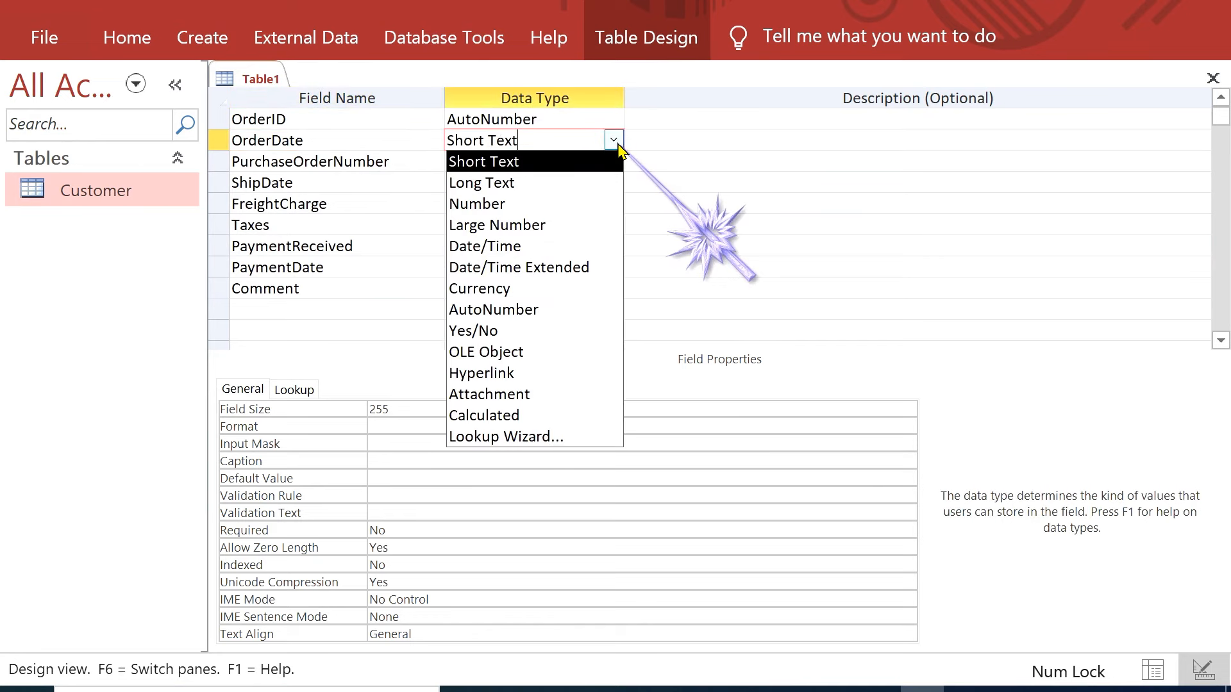
left_click(569, 248)
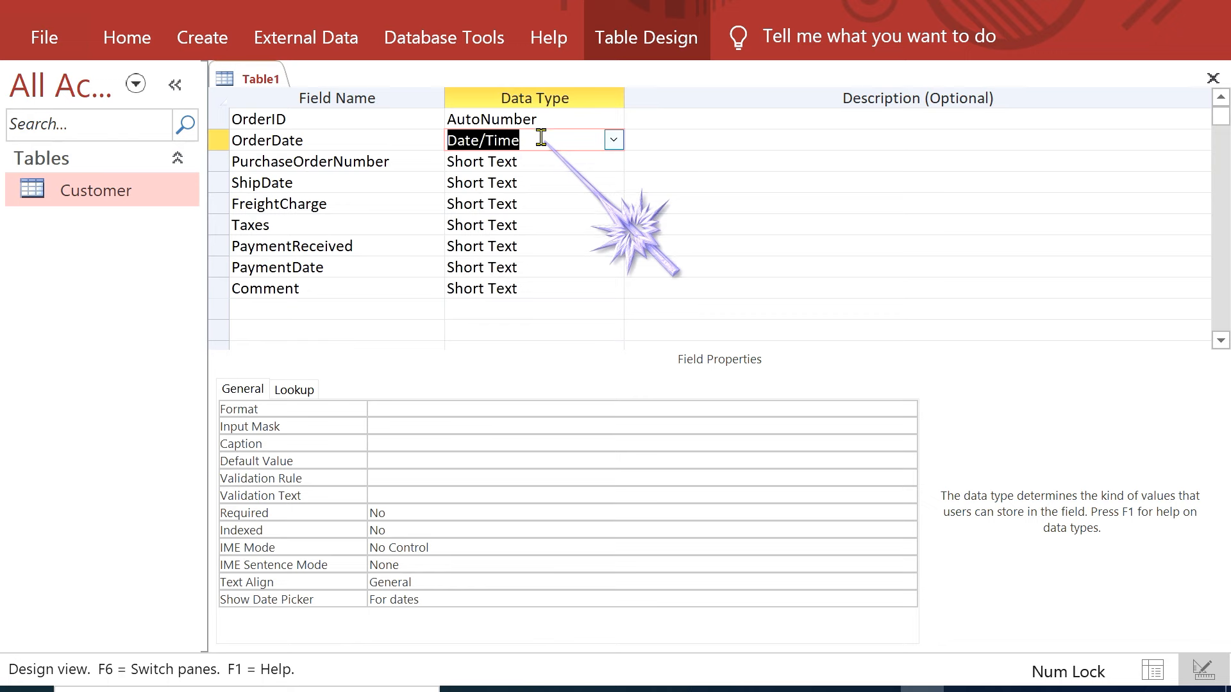
left_click(396, 160)
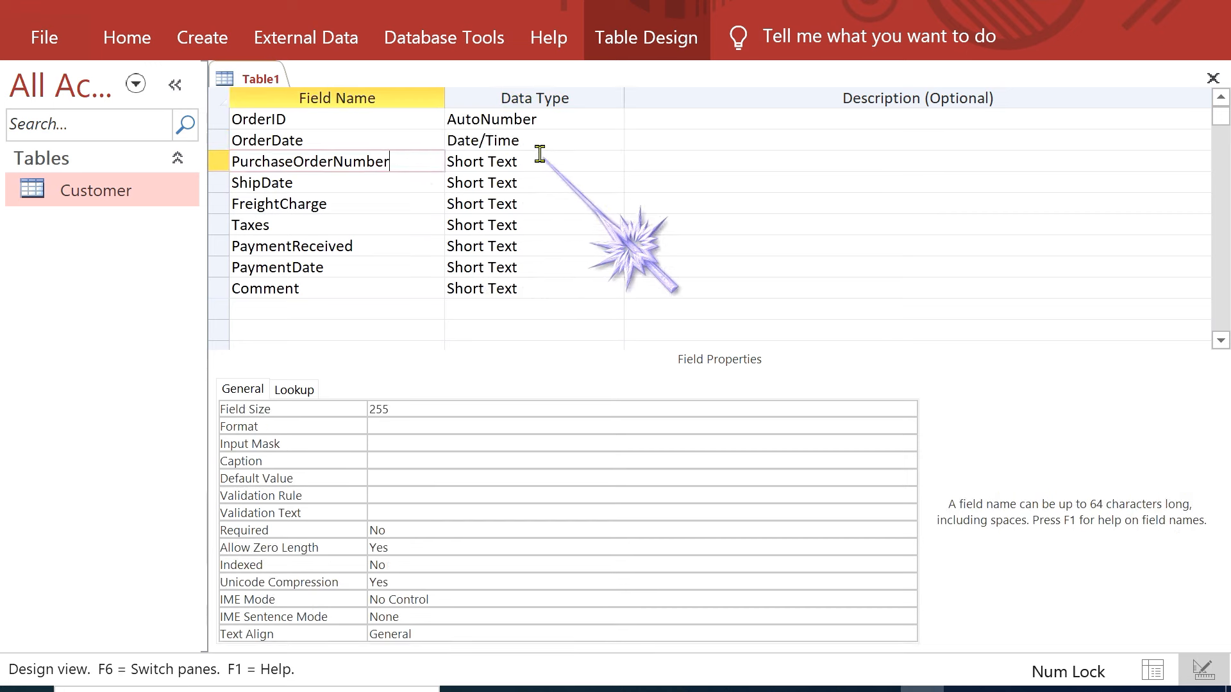
left_click(394, 184)
left_click(551, 181)
left_click(614, 183)
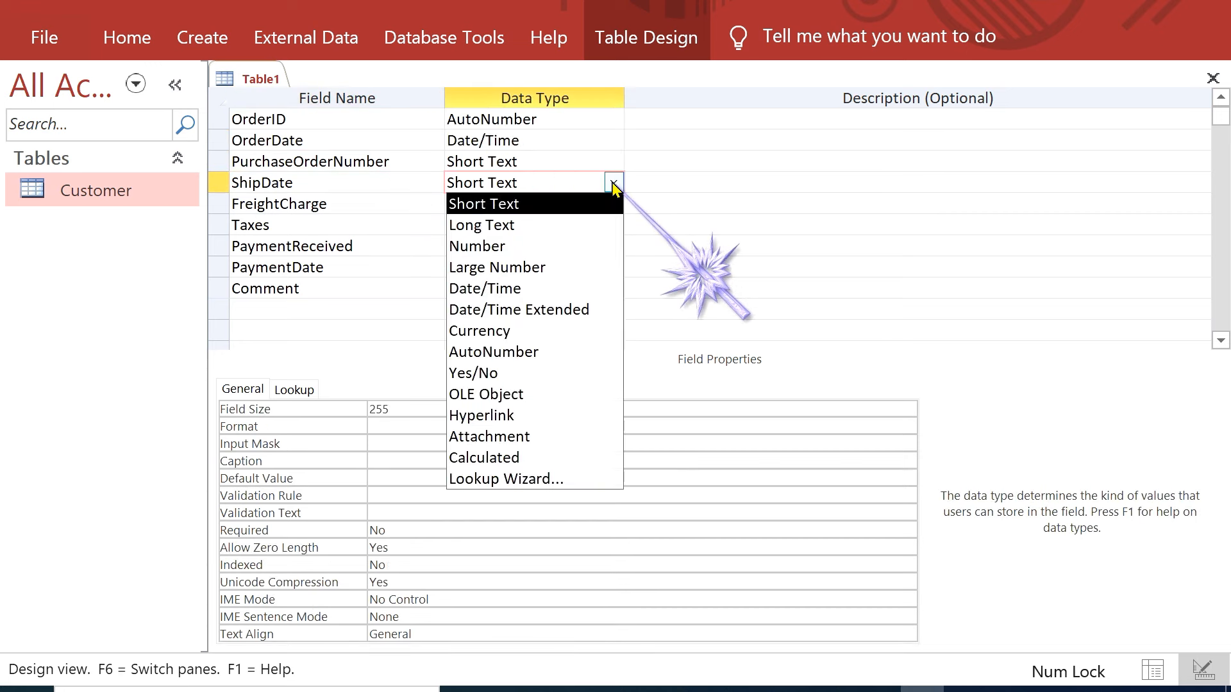
left_click(549, 288)
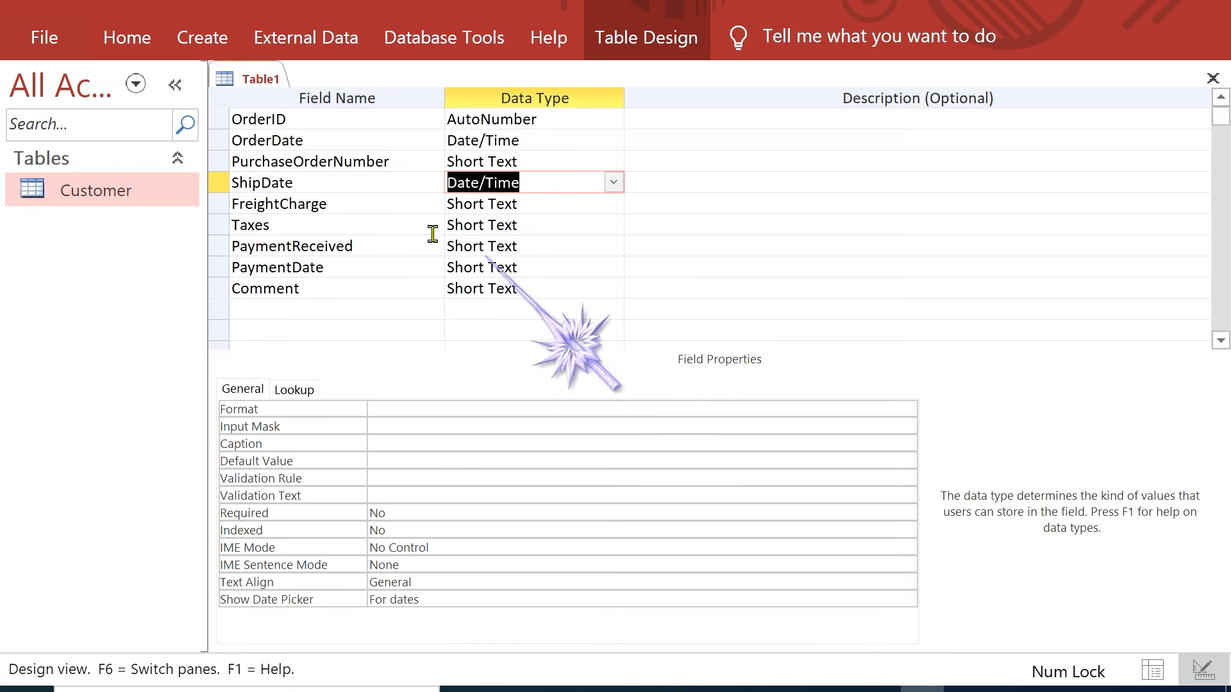
Step: Set the data type of the FreightCharge and Taxes fields to Currency
left_click(366, 205)
left_click(610, 203)
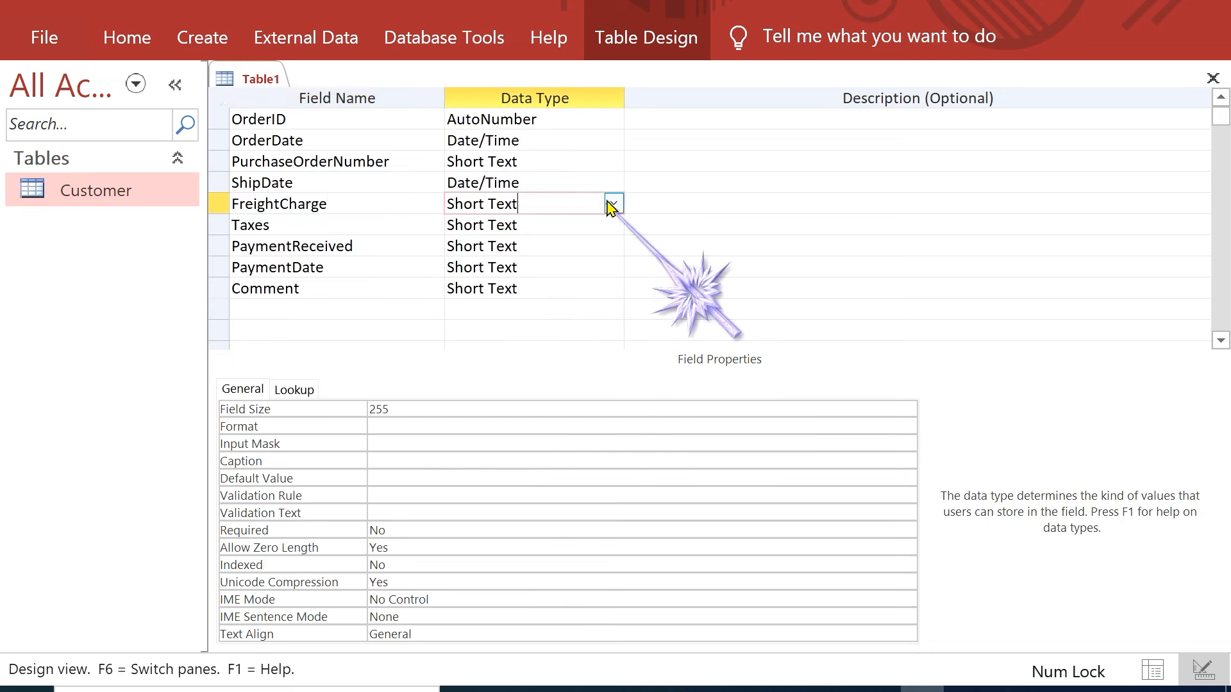
left_click(615, 204)
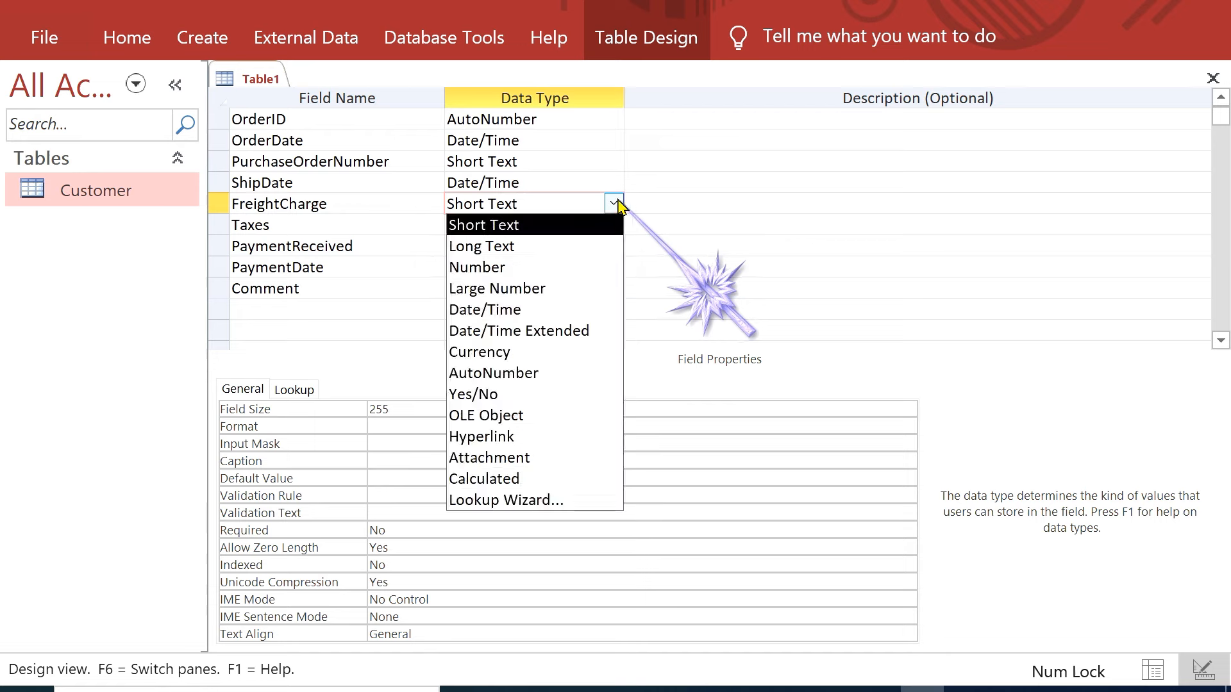
left_click(550, 353)
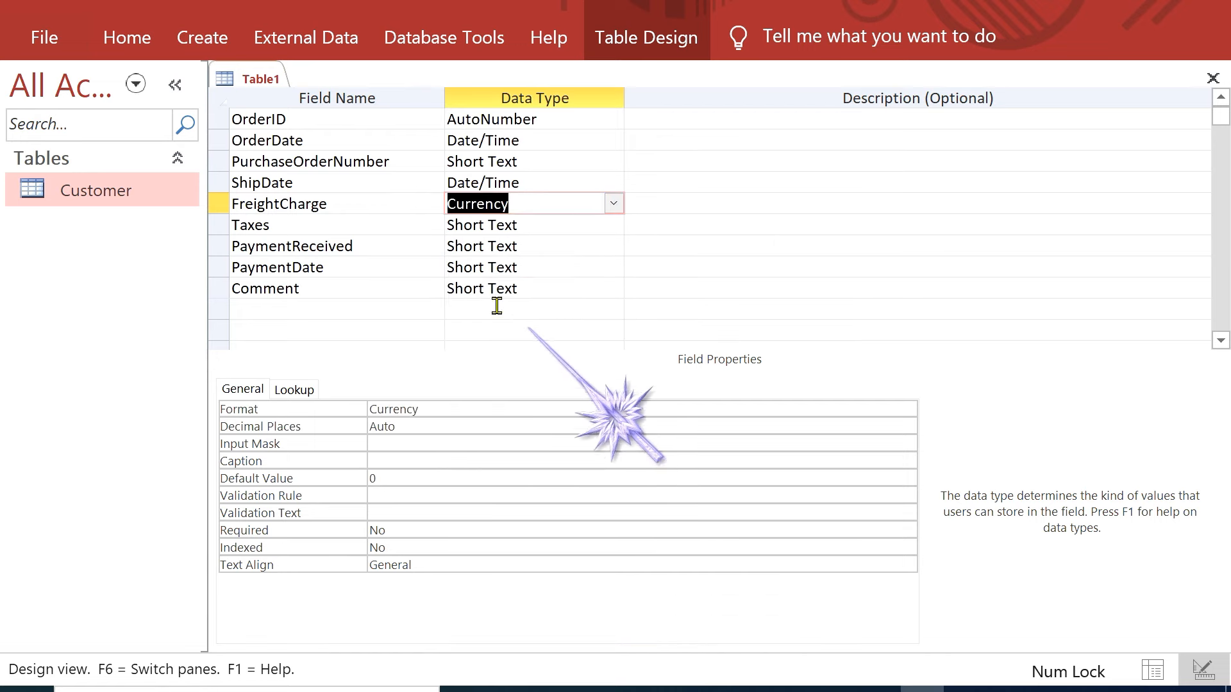
left_click(373, 225)
left_click(560, 226)
left_click(614, 224)
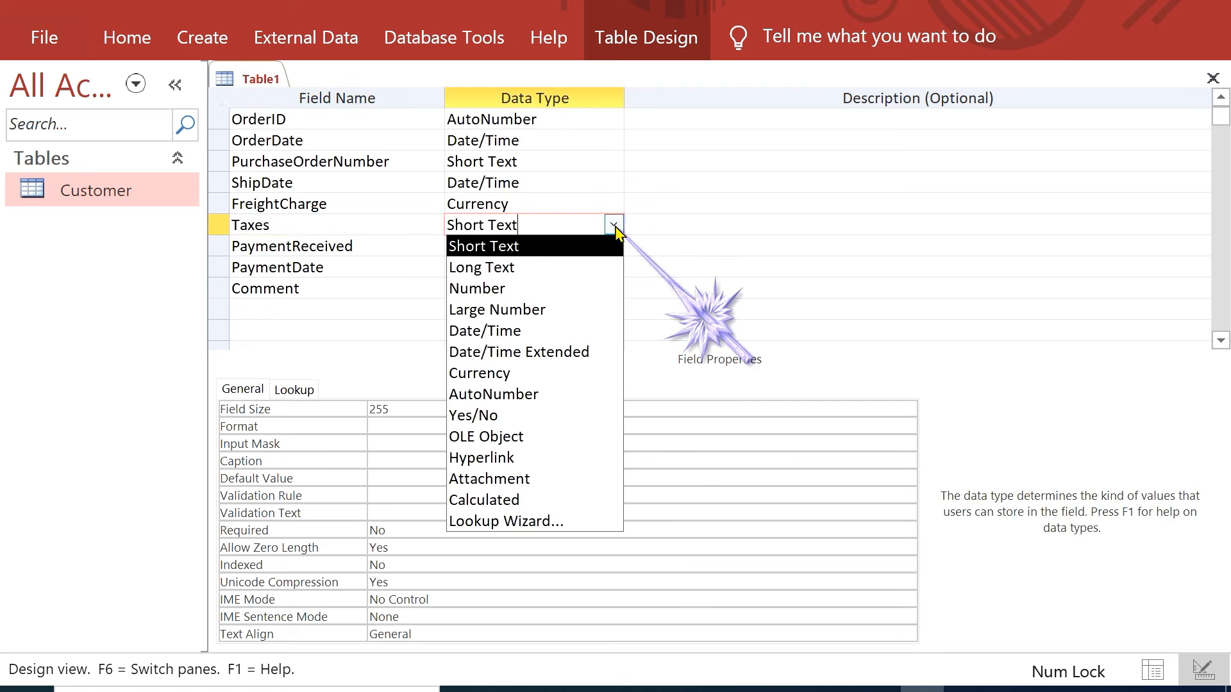
left_click(542, 373)
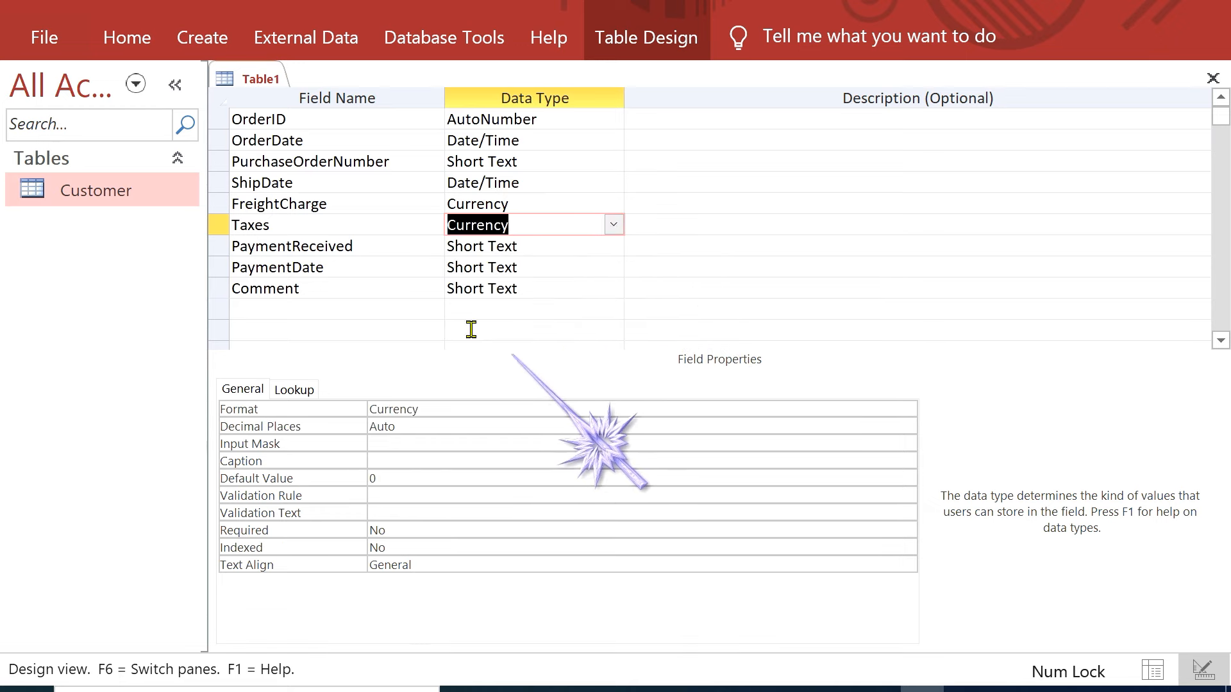
Step: Set the PaymentReceived field's data type to Yes/No and the PaymentDate field's to Date/Time
left_click(372, 253)
left_click(558, 245)
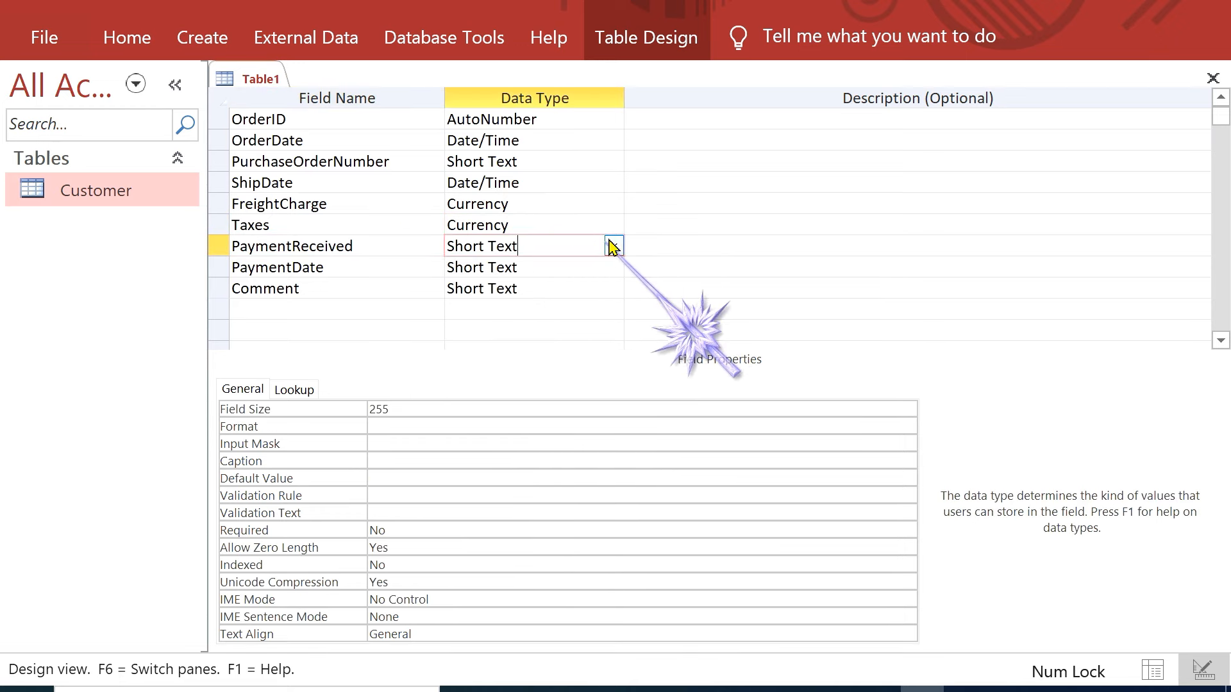
left_click(613, 246)
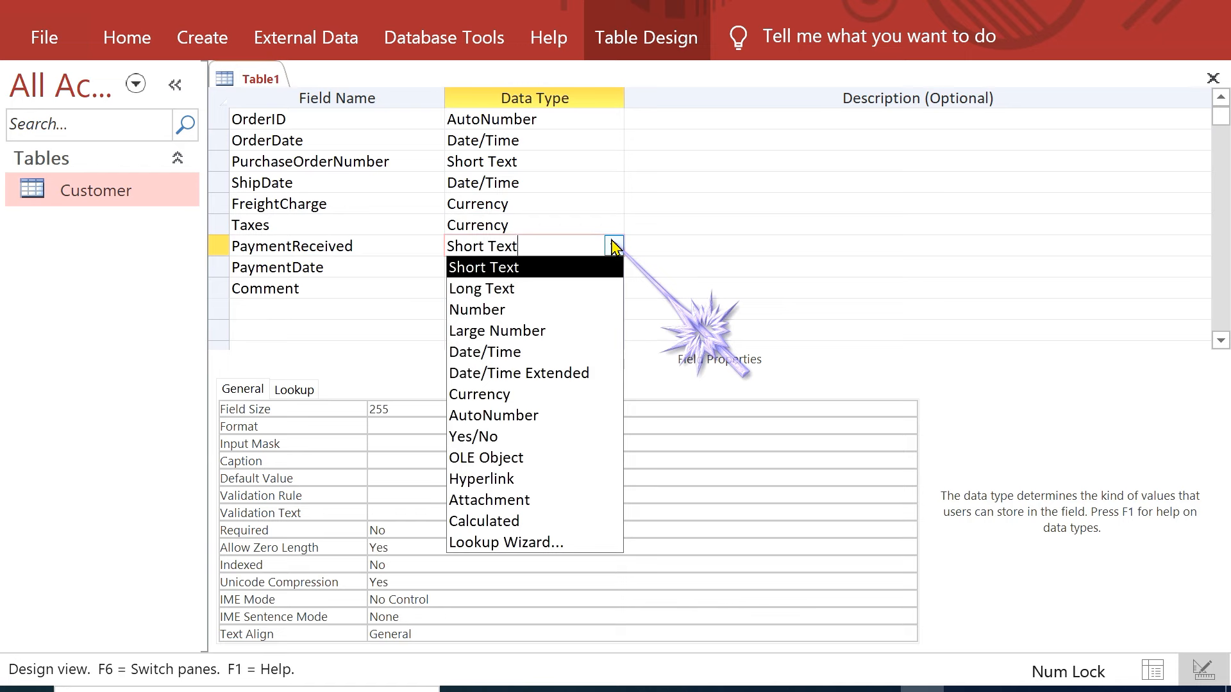
left_click(550, 439)
left_click(350, 262)
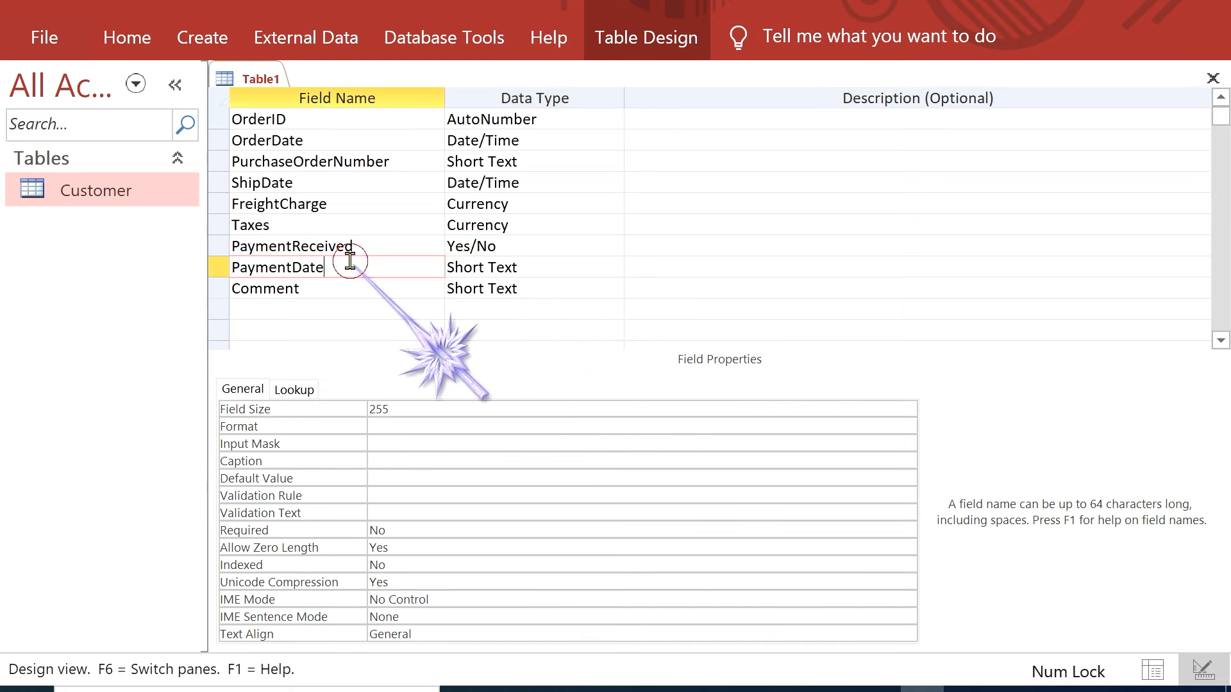
left_click(556, 267)
left_click(614, 267)
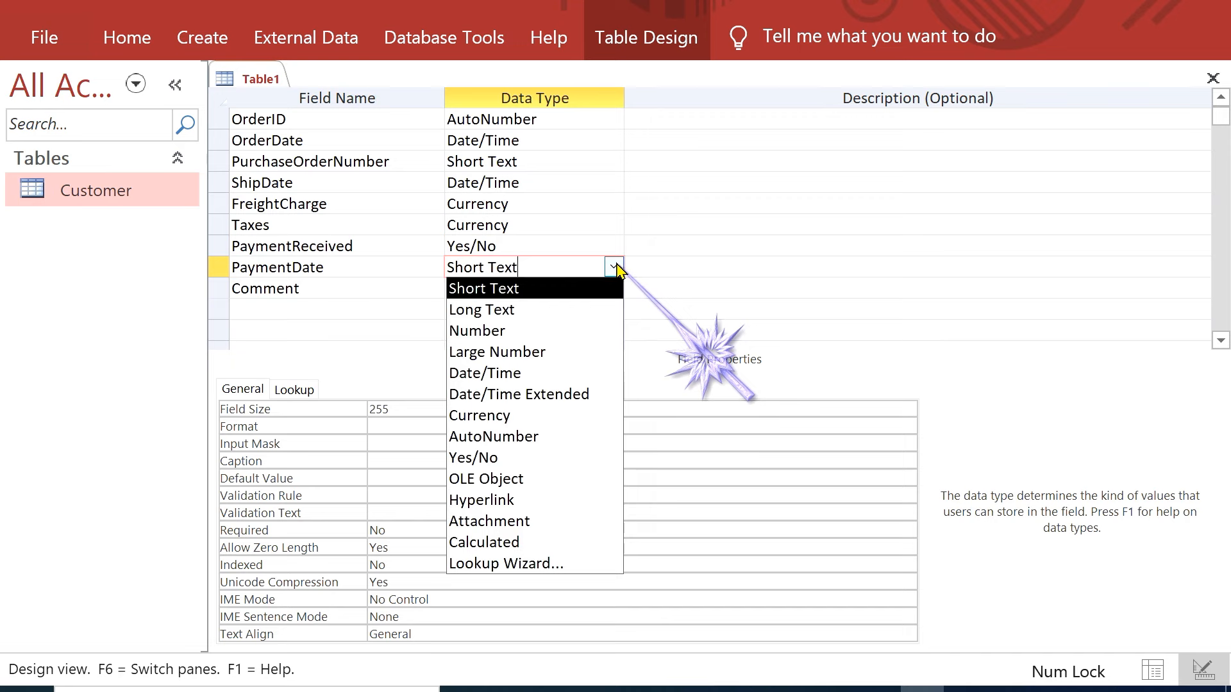
left_click(566, 375)
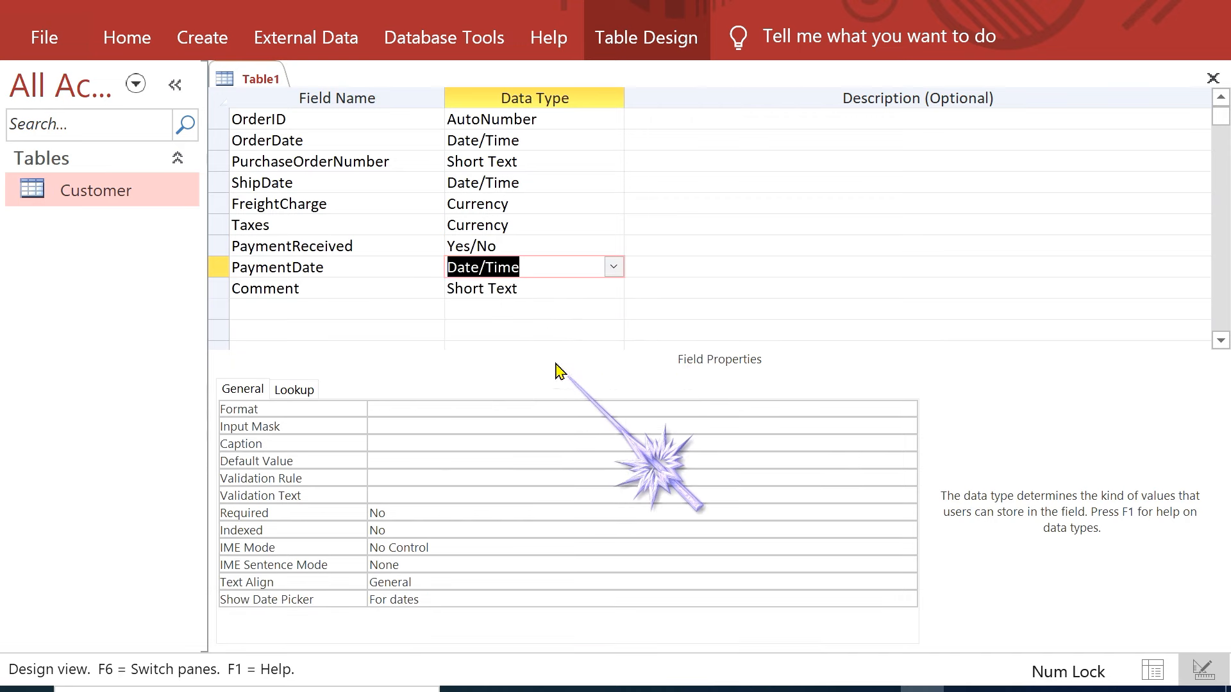
Step: Set the data type of the Comment field to Long Text
left_click(404, 291)
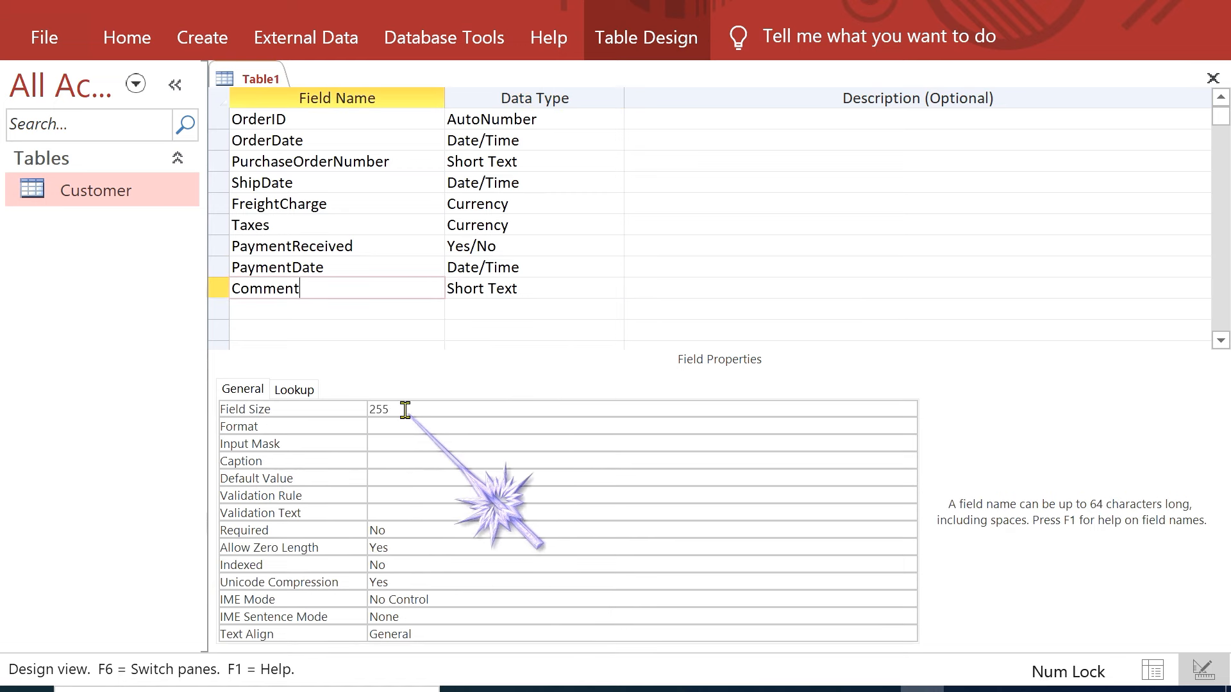
left_click(527, 289)
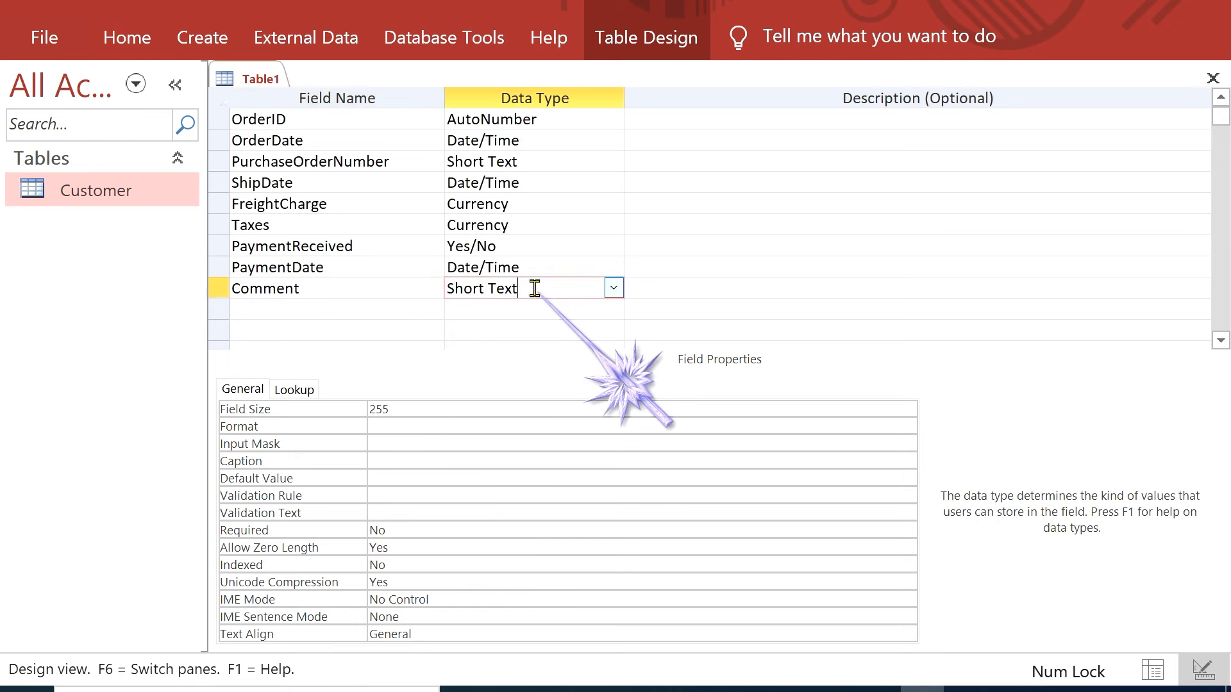
left_click(612, 288)
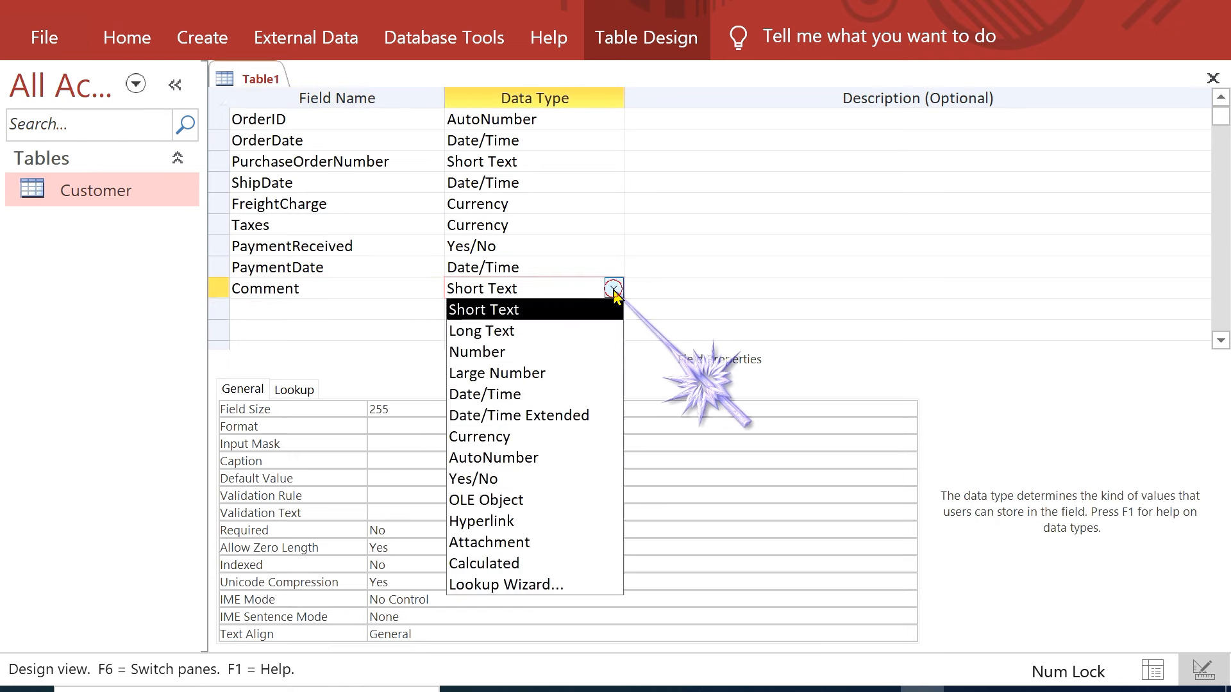
left_click(574, 332)
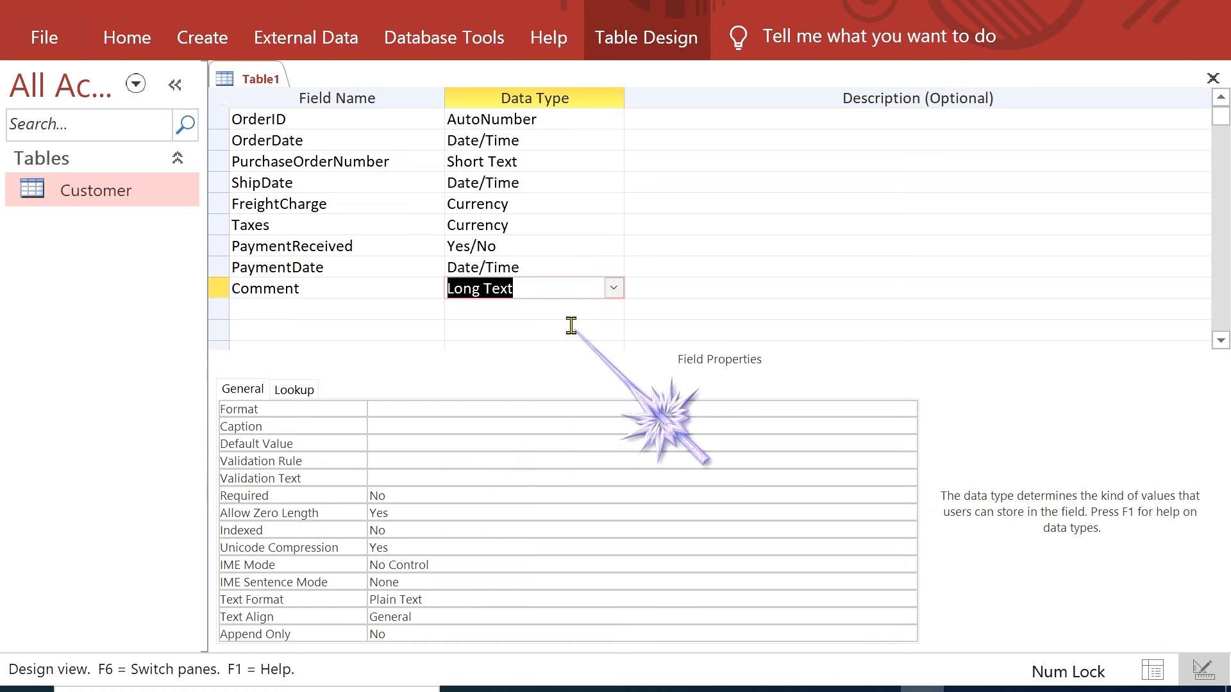
left_click(365, 289)
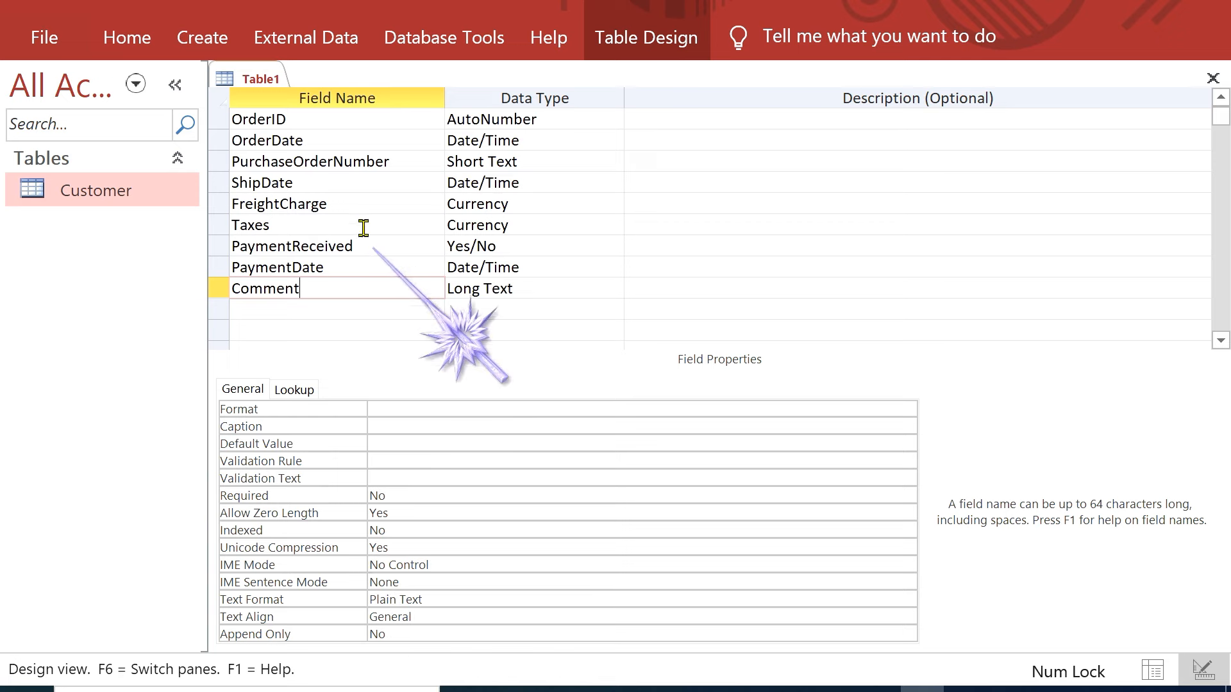
Step: Give the OrderDate field the caption "Order Date" and make it required
left_click(349, 119)
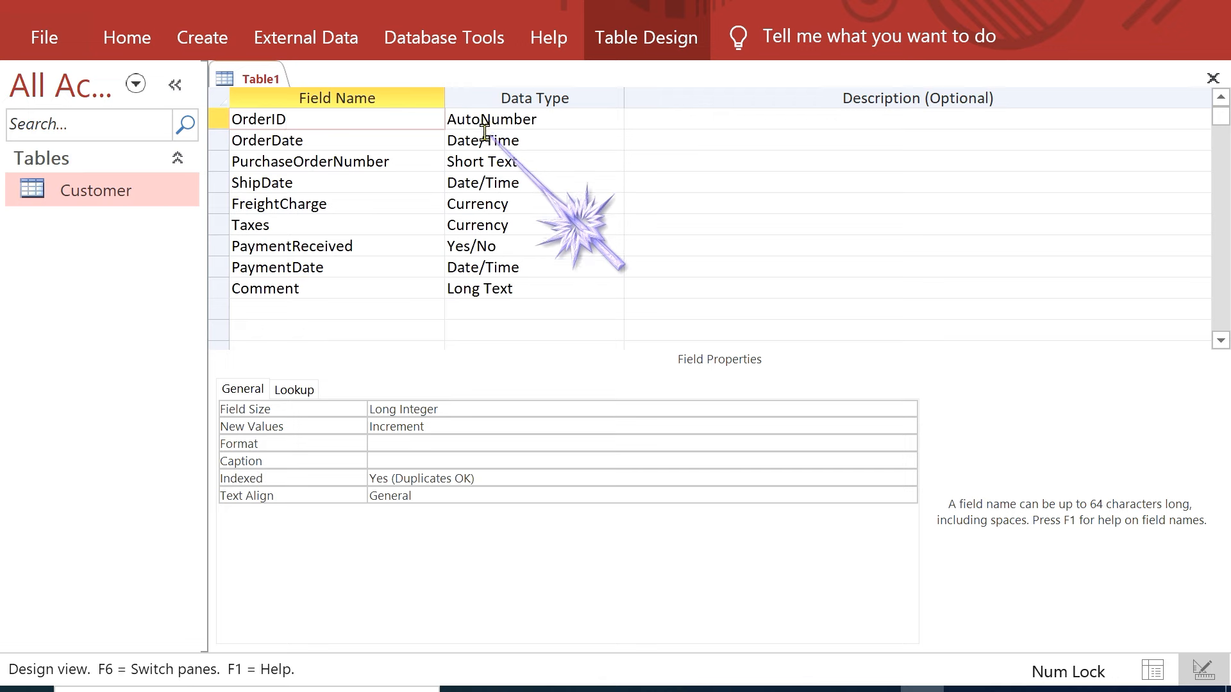
left_click(343, 141)
left_click(526, 443)
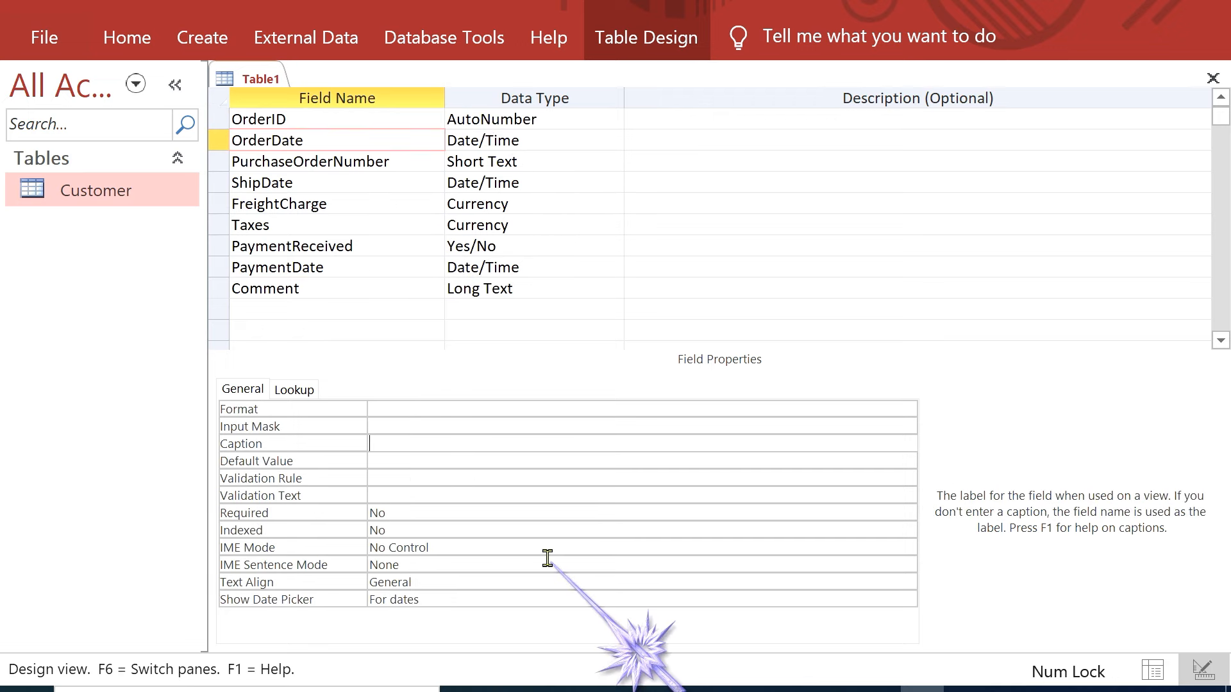
left_click(325, 139)
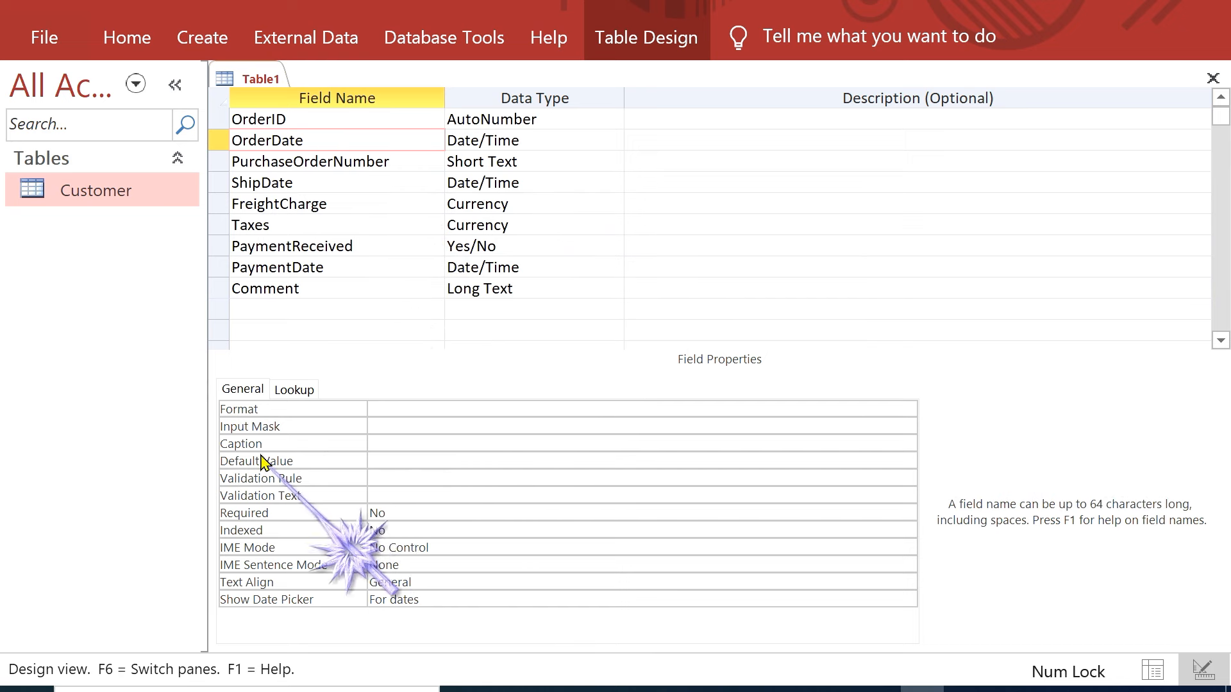
left_click(393, 445)
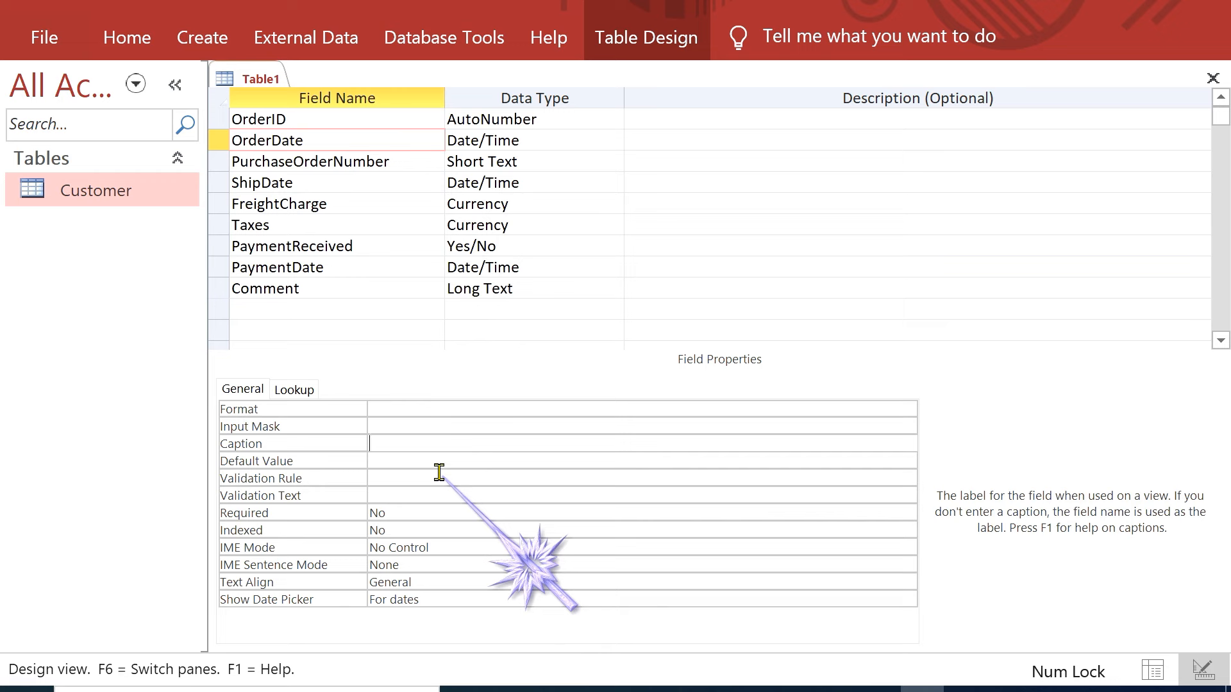
type("Order Date")
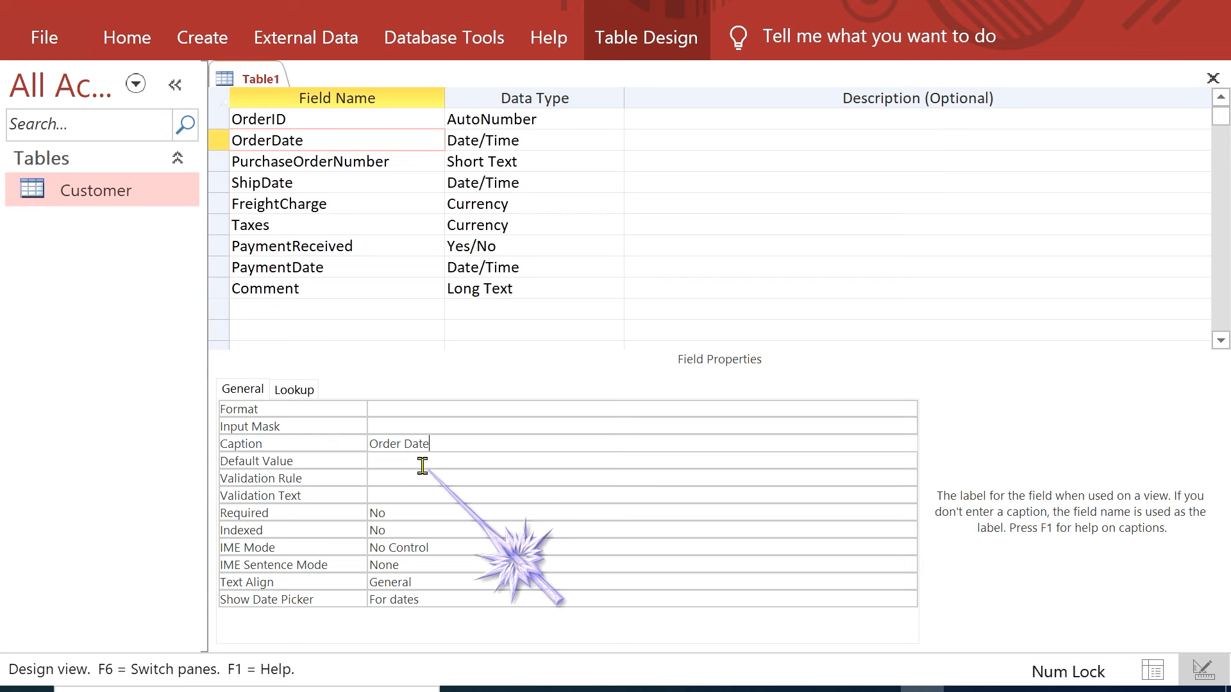
left_click(404, 512)
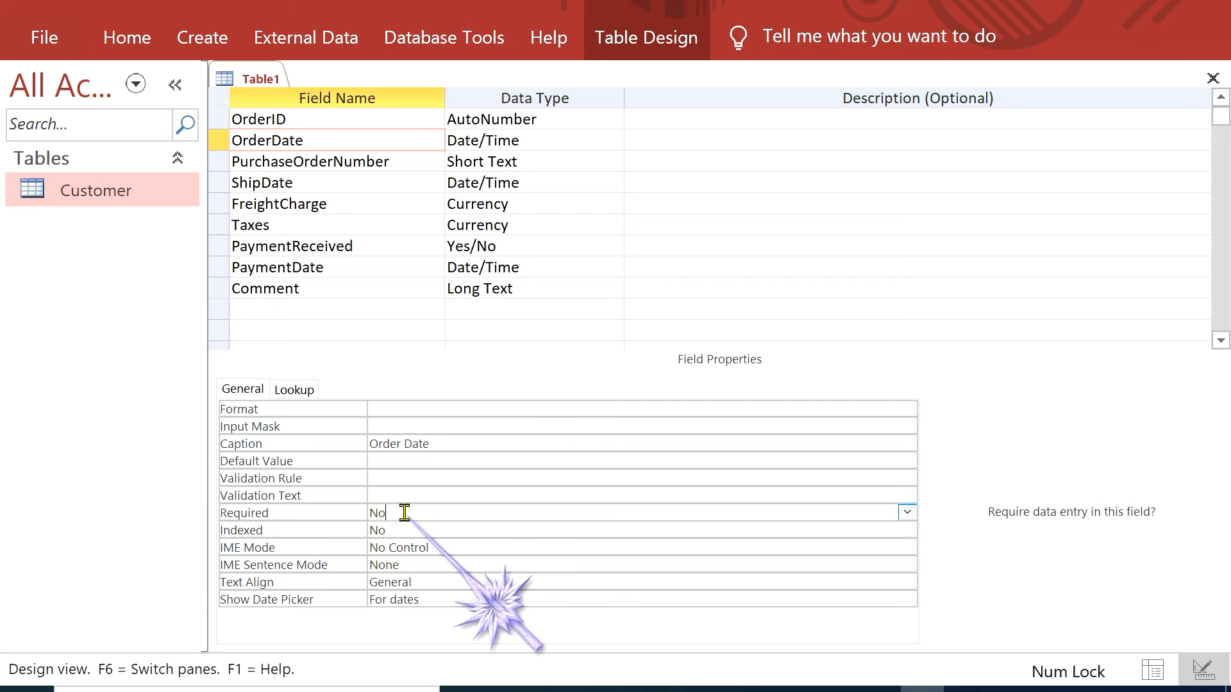
left_click(907, 512)
left_click(478, 531)
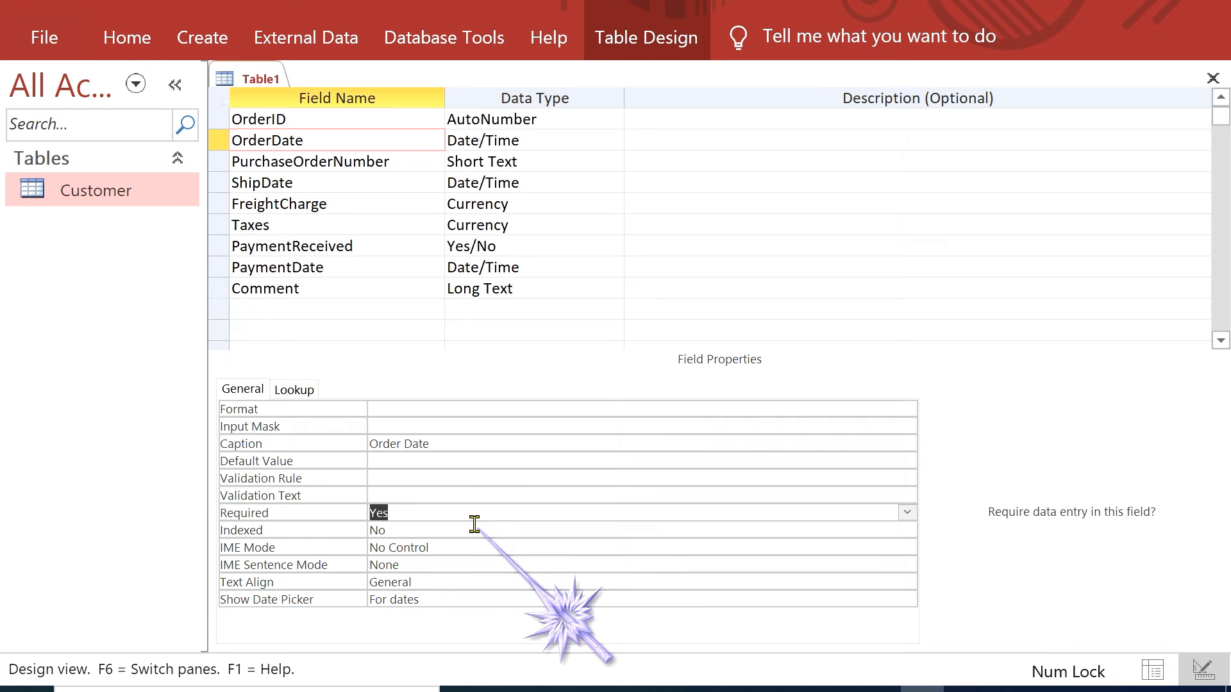
Step: Give the PurchaseOrderNumber field the caption "Purchase Order Number" and make it required
left_click(411, 163)
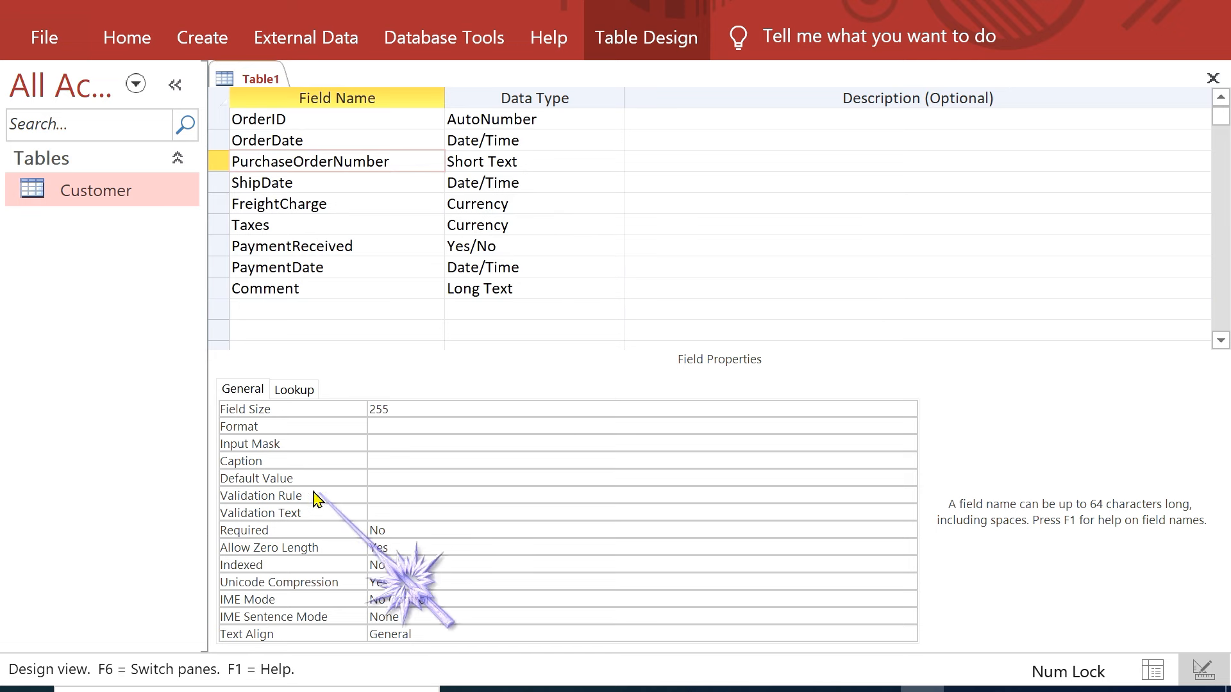
left_click(398, 460)
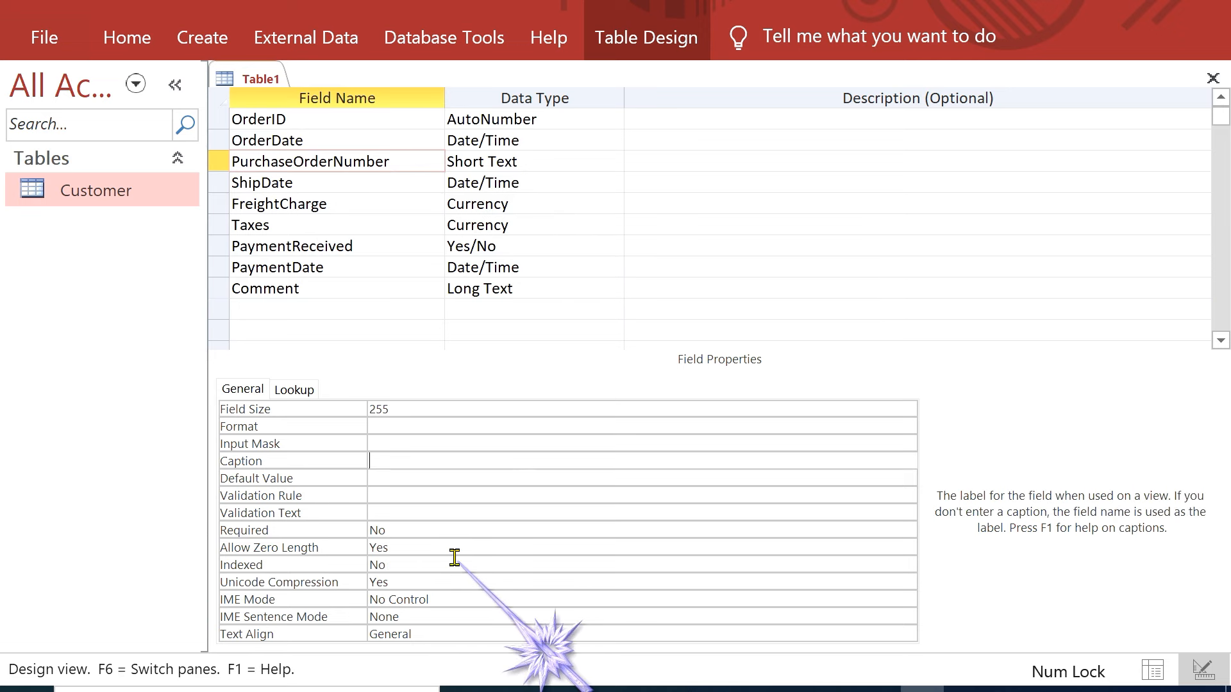
type("Purchase Order Number")
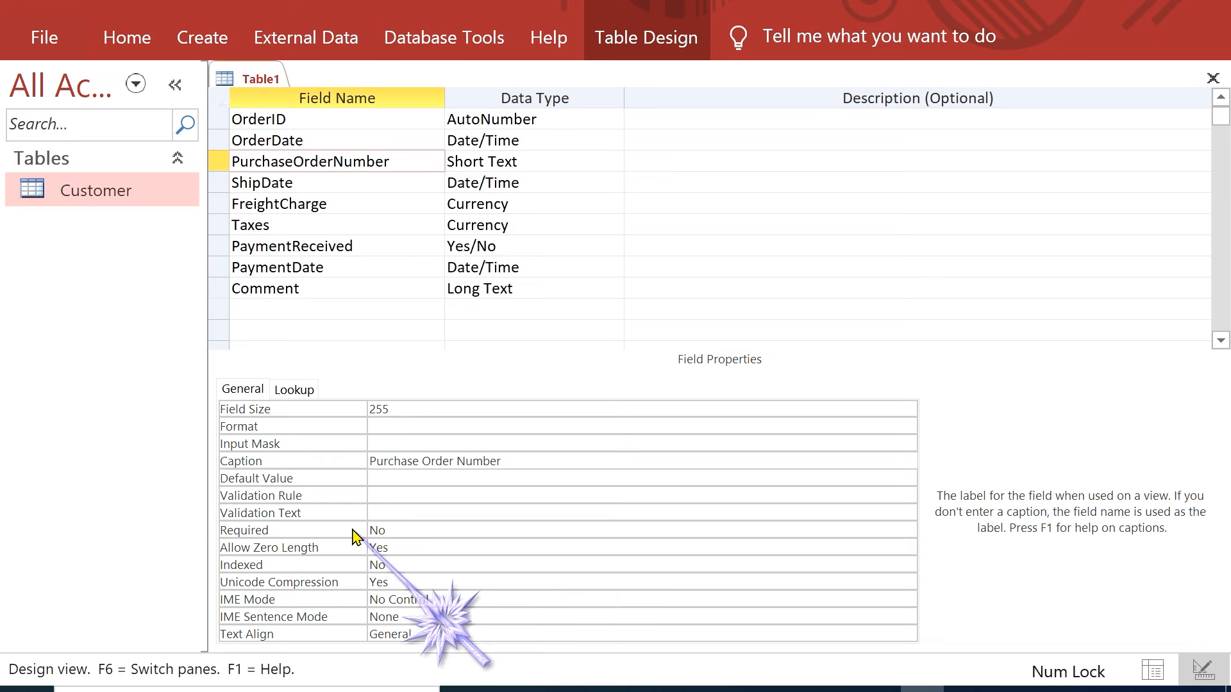
left_click(418, 524)
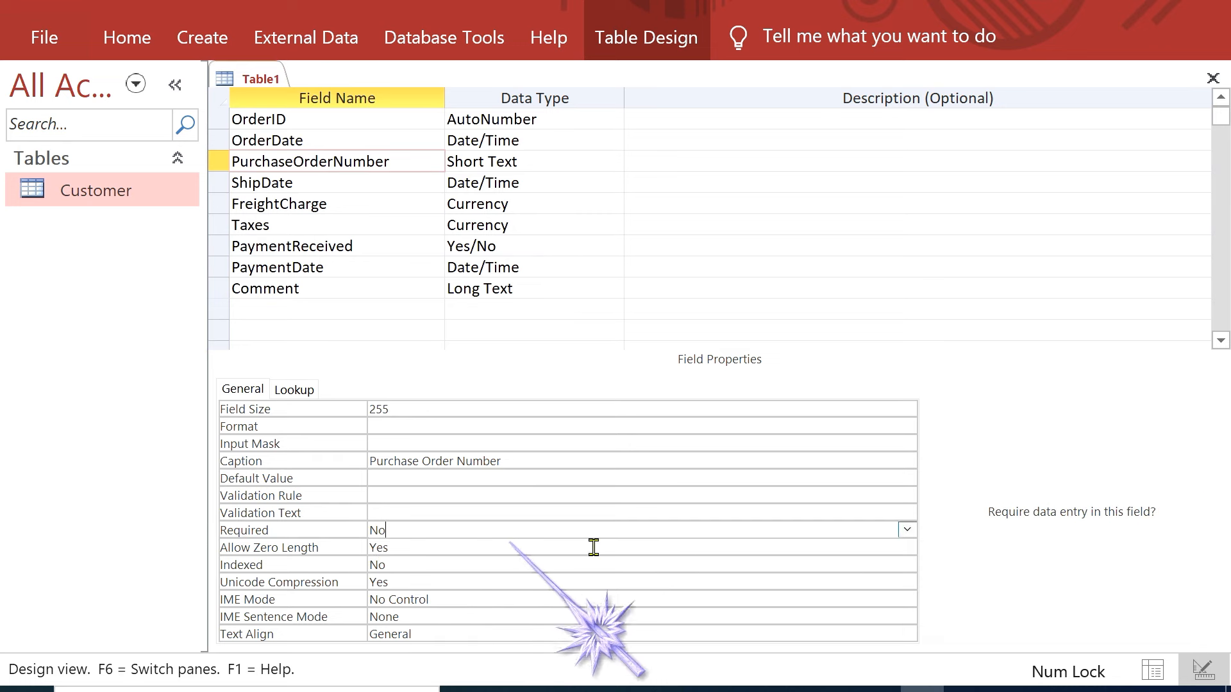
left_click(907, 530)
left_click(636, 547)
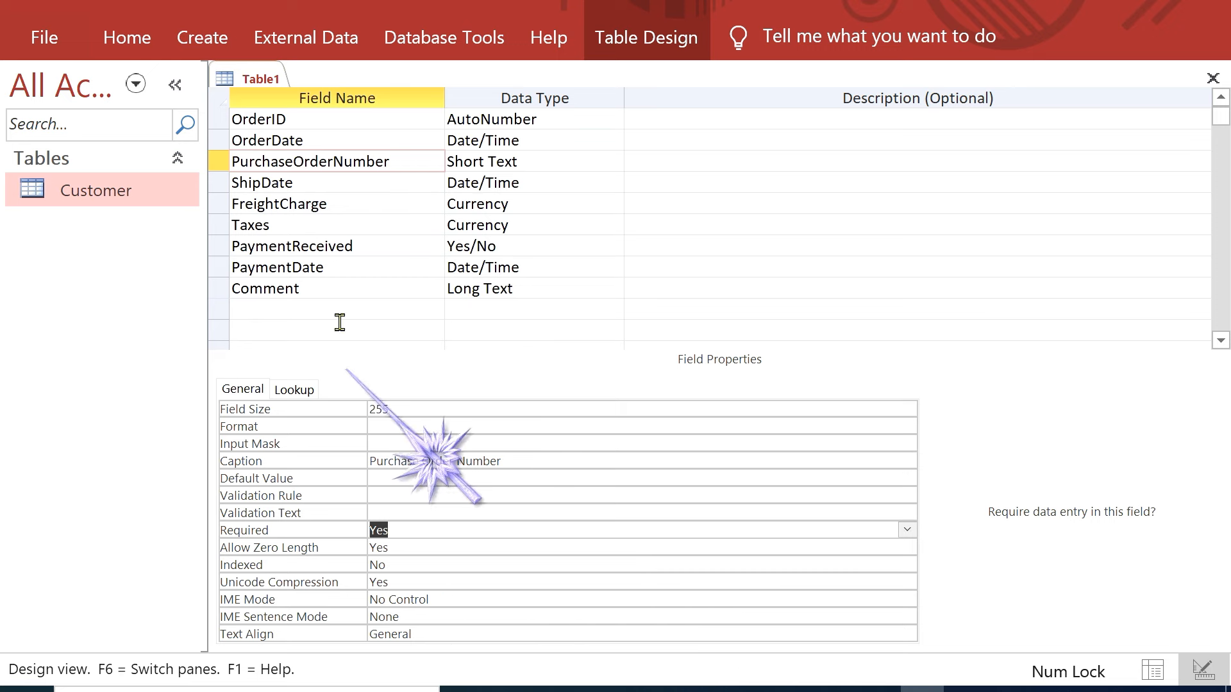
Step: Give the ShipDate field the caption "Ship Date" and set its Required property to Yes
left_click(338, 185)
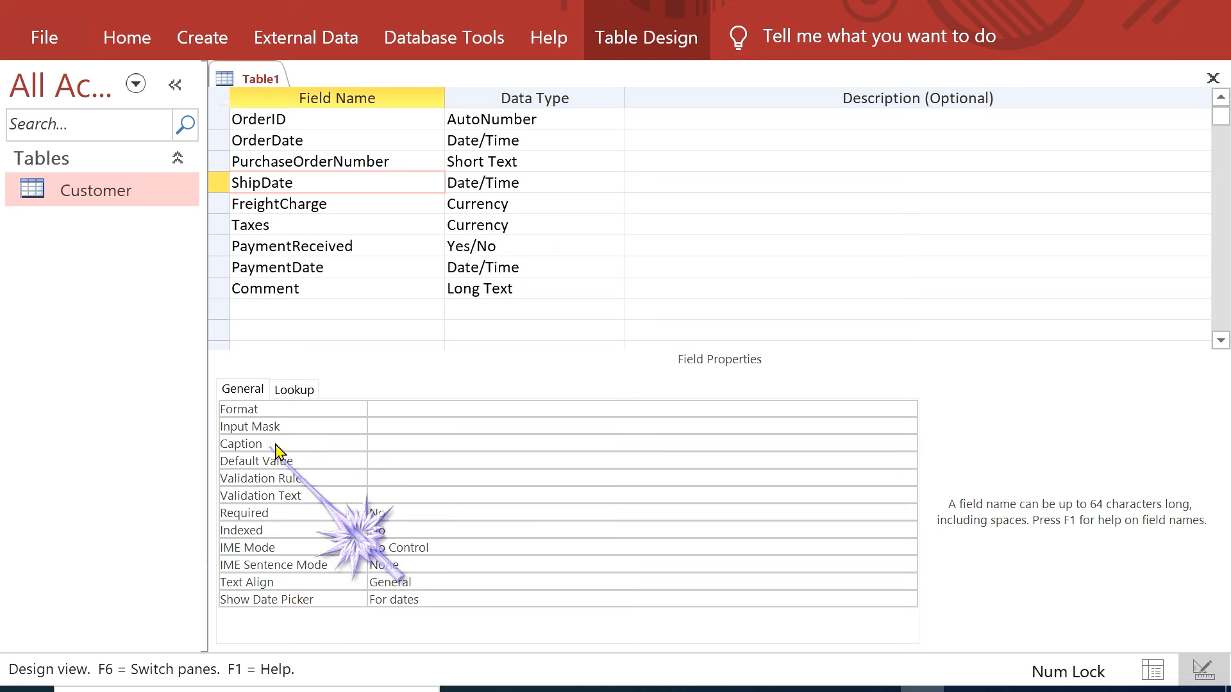
left_click(240, 443)
left_click(400, 457)
left_click(412, 443)
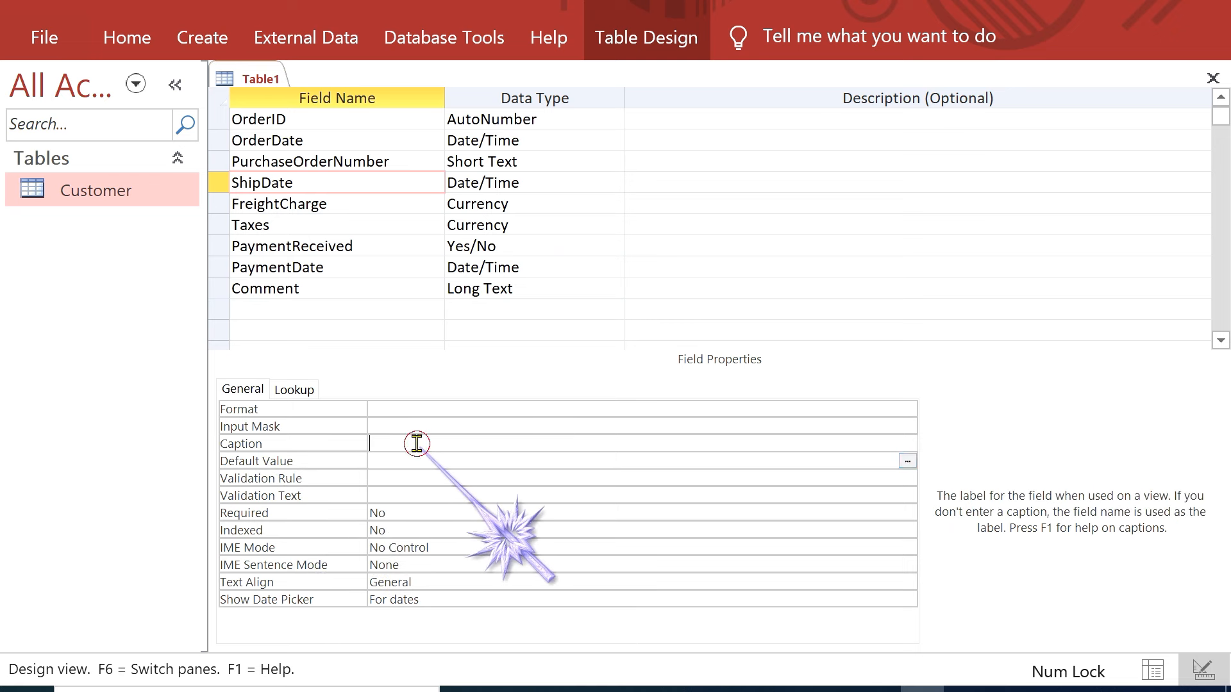
type("Ship Date")
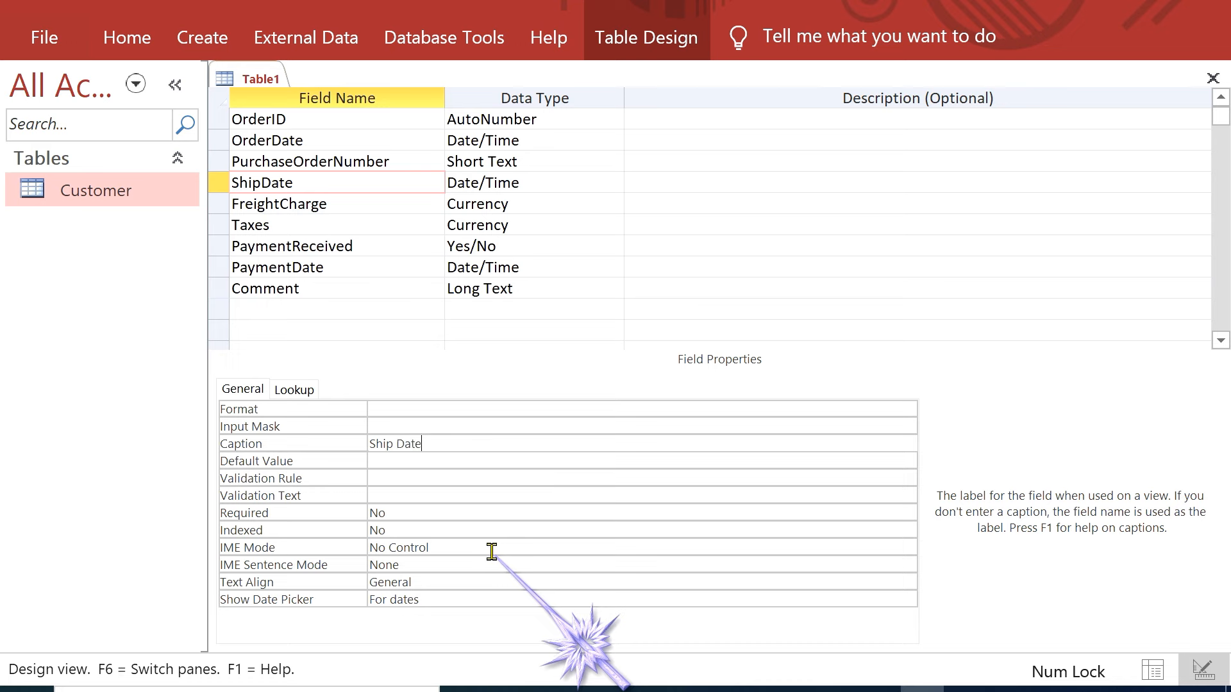
left_click(418, 513)
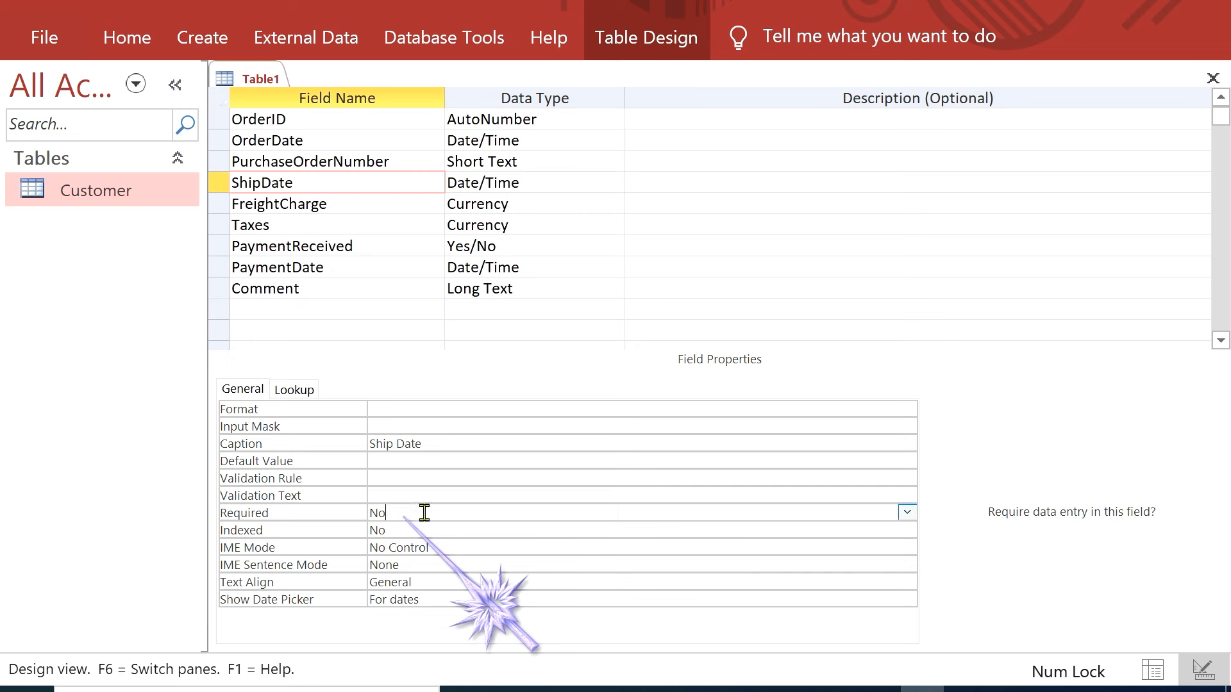
left_click(906, 512)
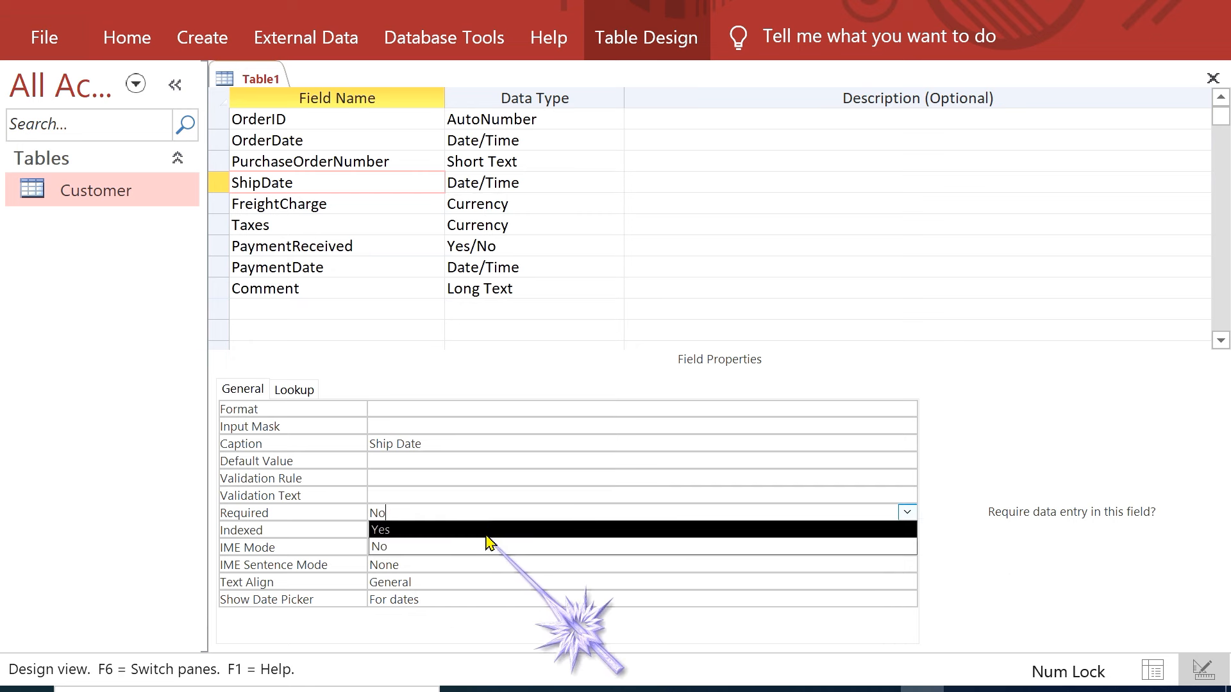
left_click(485, 529)
Step: Give the FreightCharge field the caption "Freight Charge" and set its Required property to Yes
left_click(366, 210)
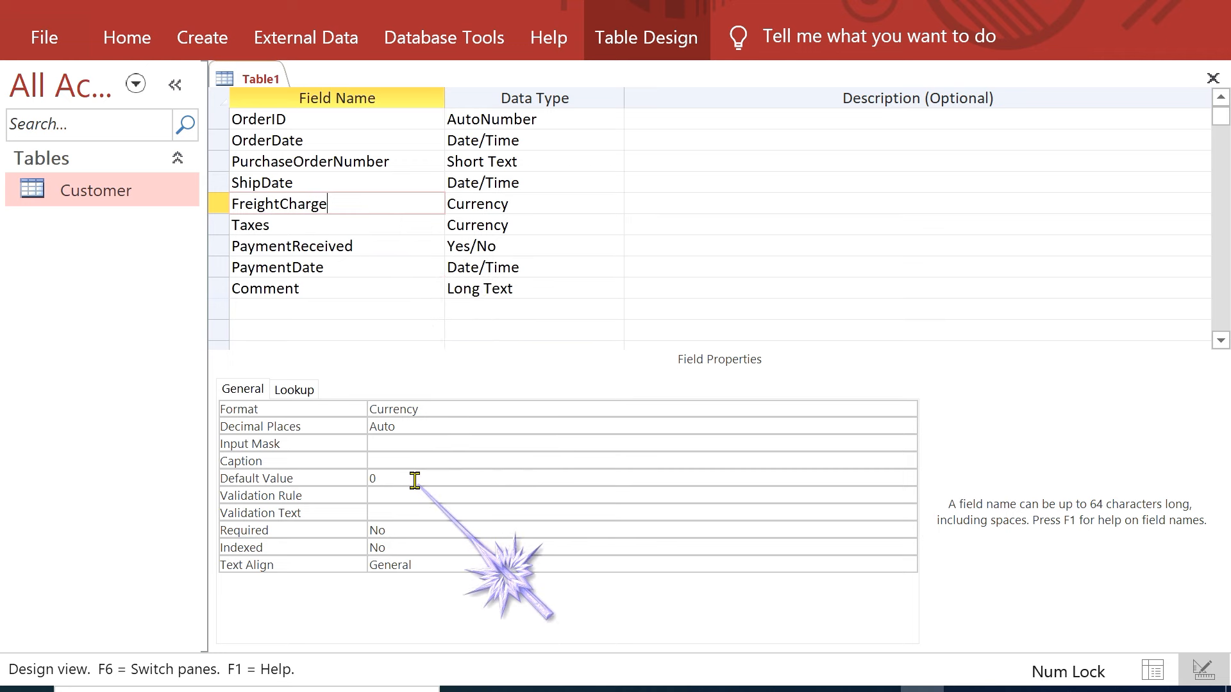
left_click(393, 462)
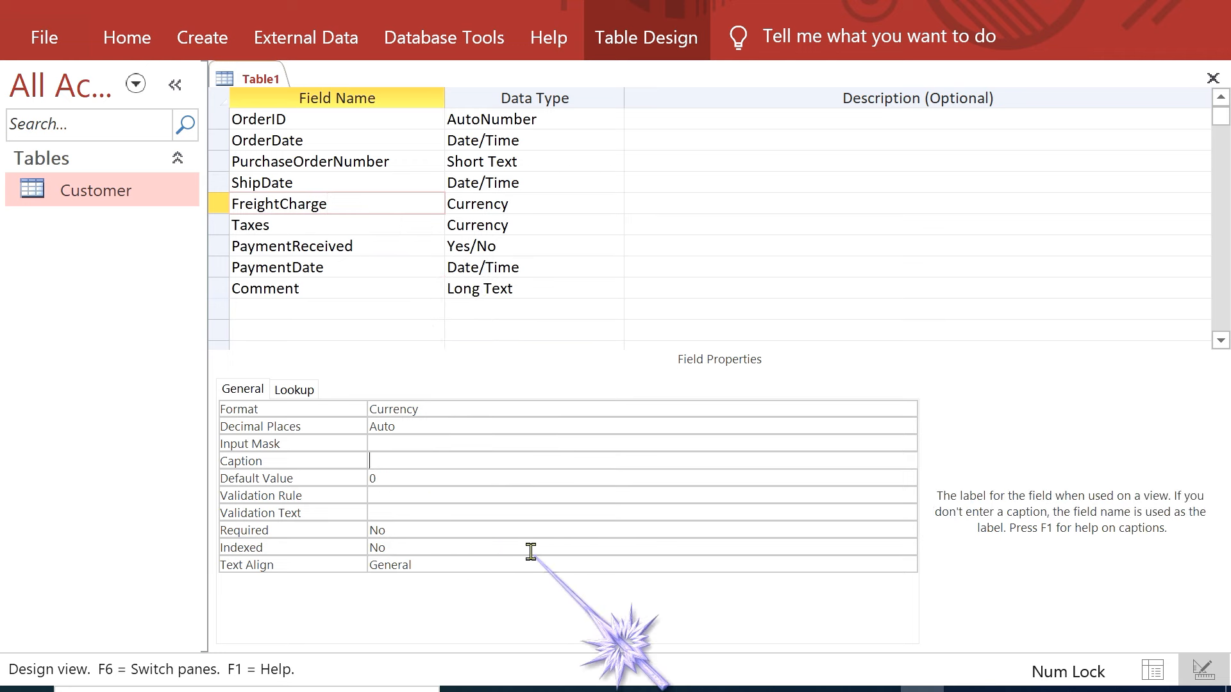
type("Freight Charge")
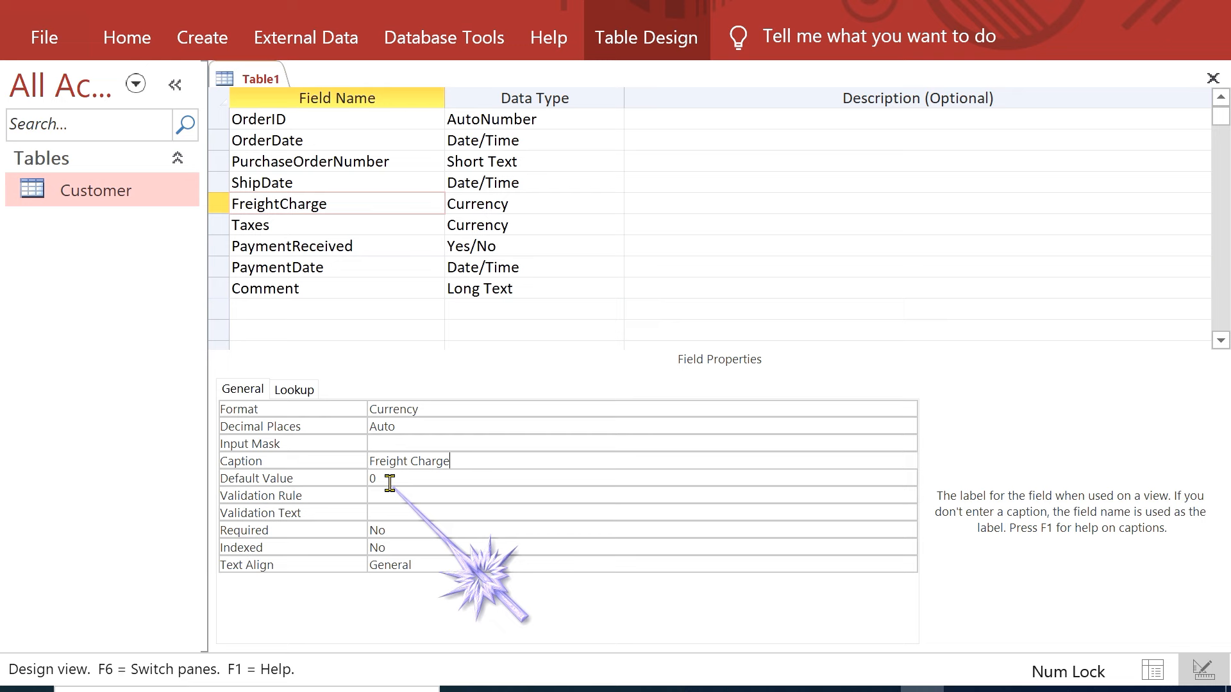
left_click(419, 530)
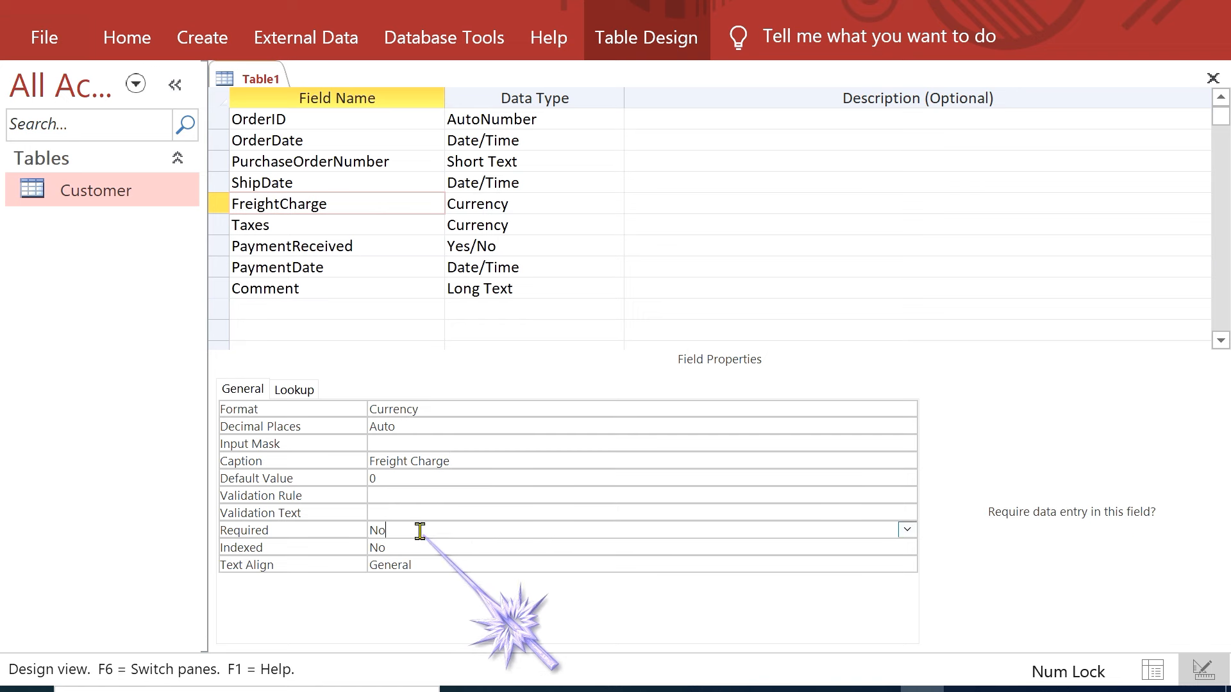
left_click(907, 530)
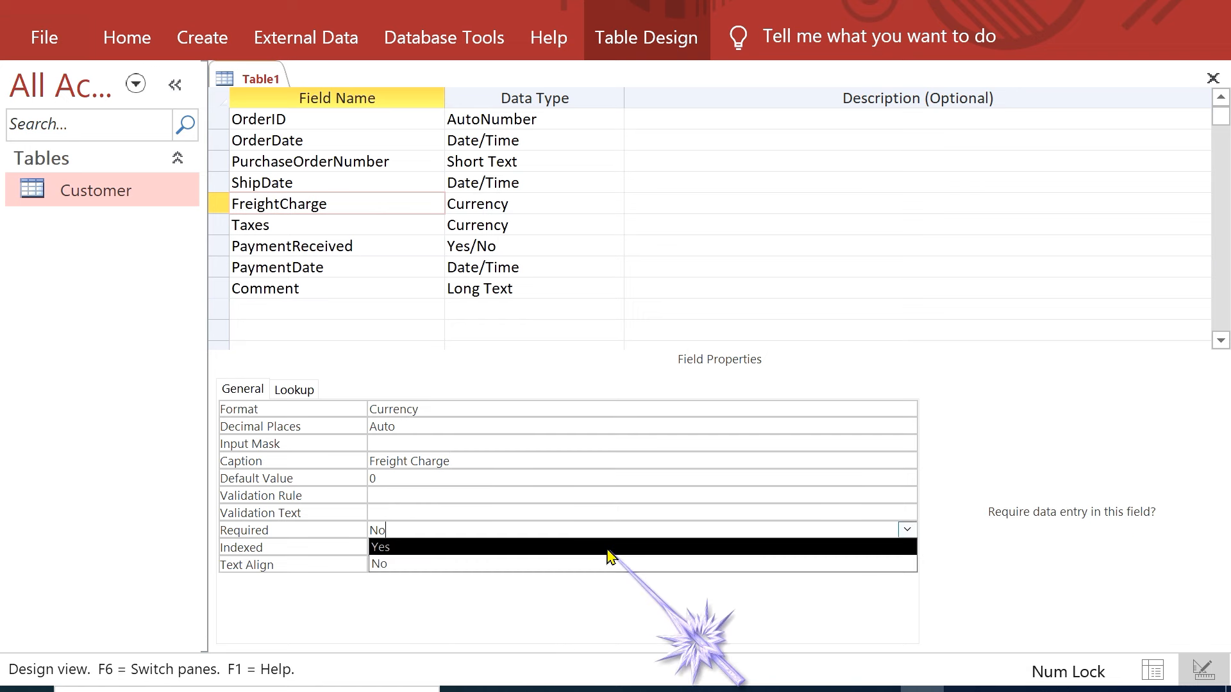
left_click(608, 548)
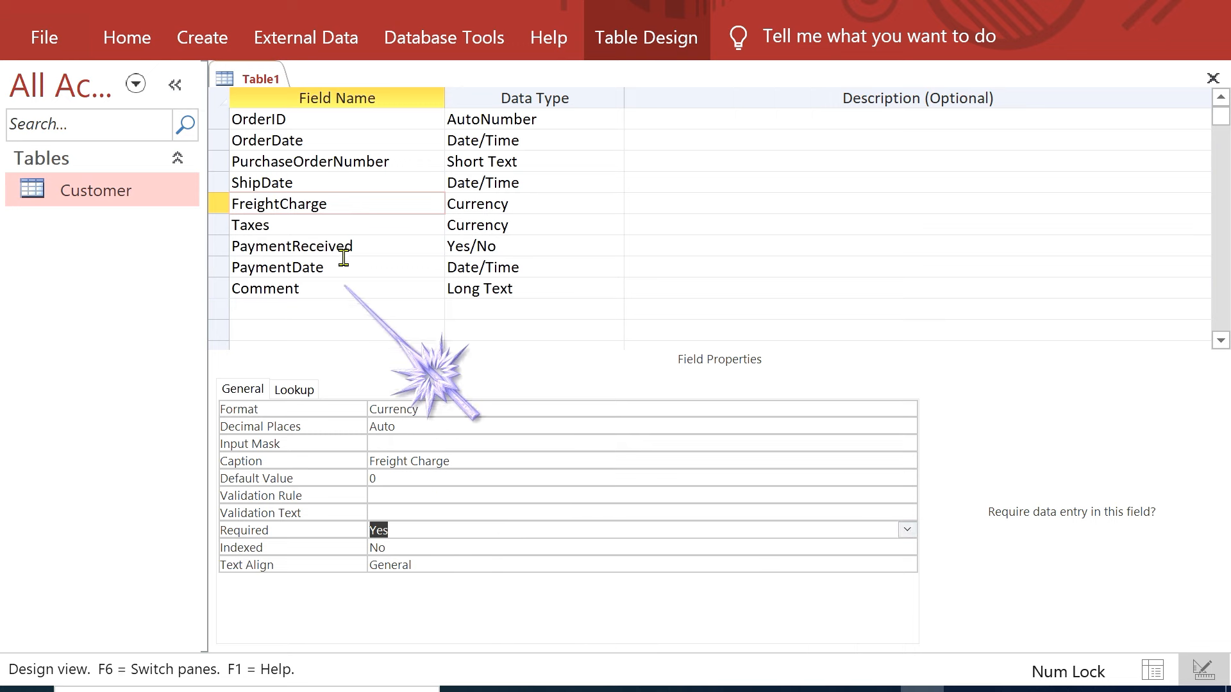
Step: Review the Taxes and PaymentReceived field properties, and set the PaymentDate field's Required property to Yes
left_click(346, 225)
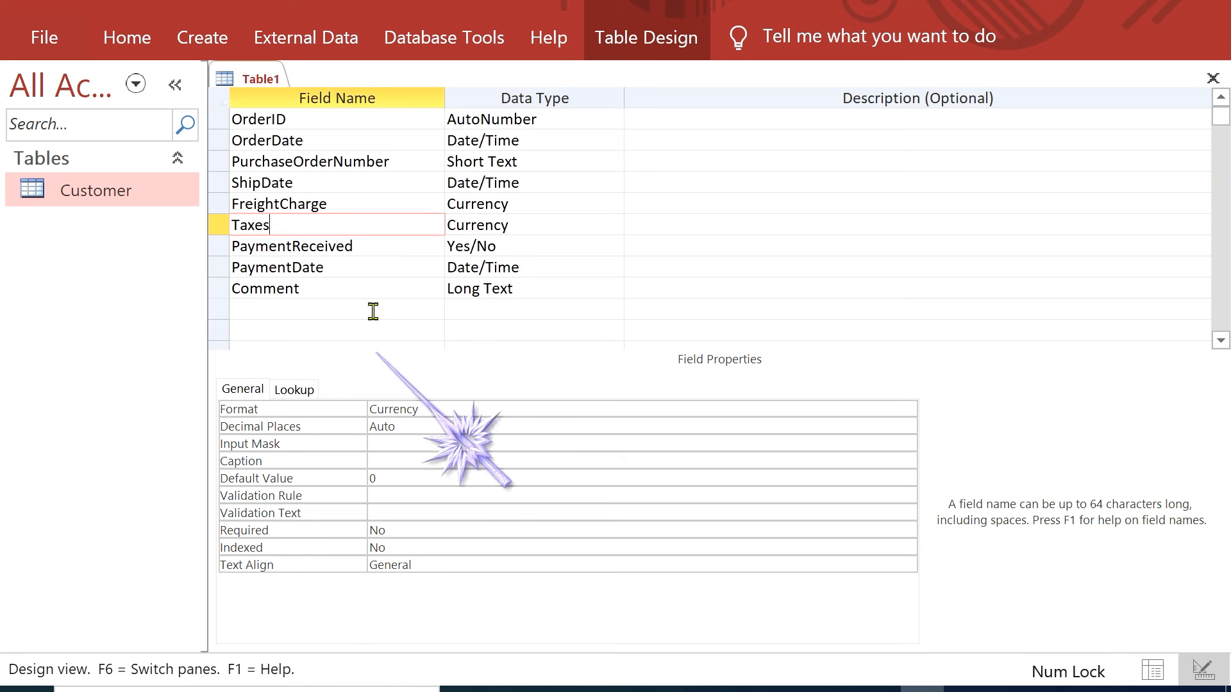
left_click(376, 248)
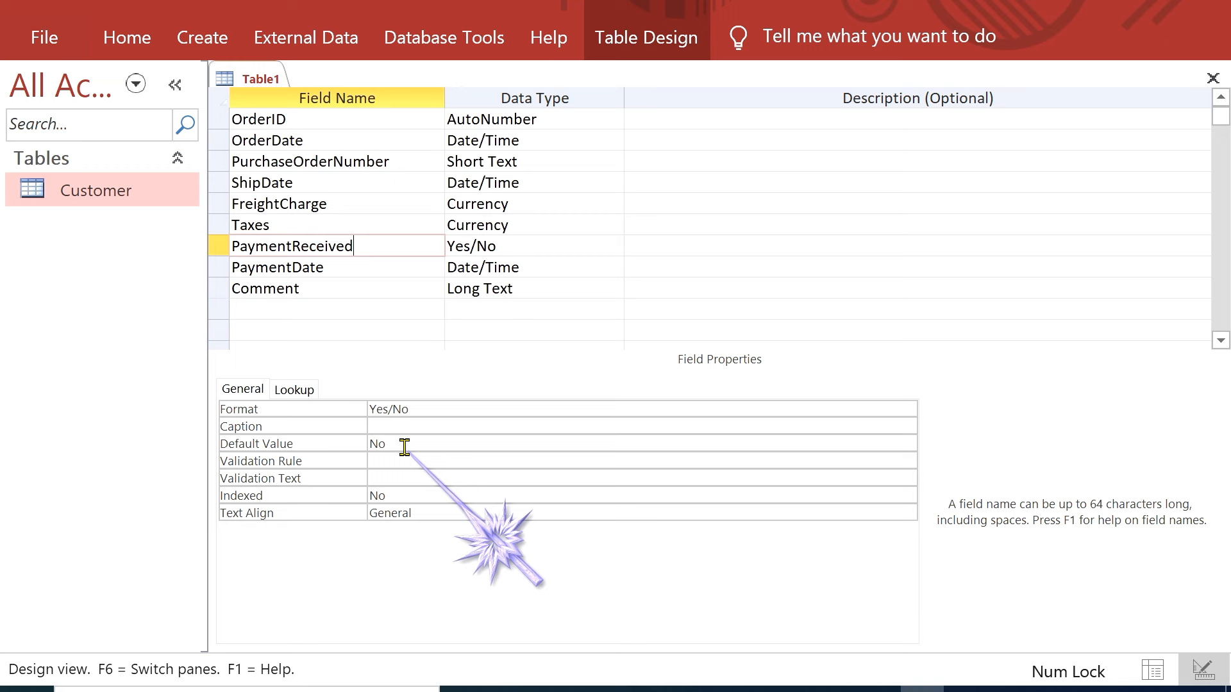
left_click(403, 267)
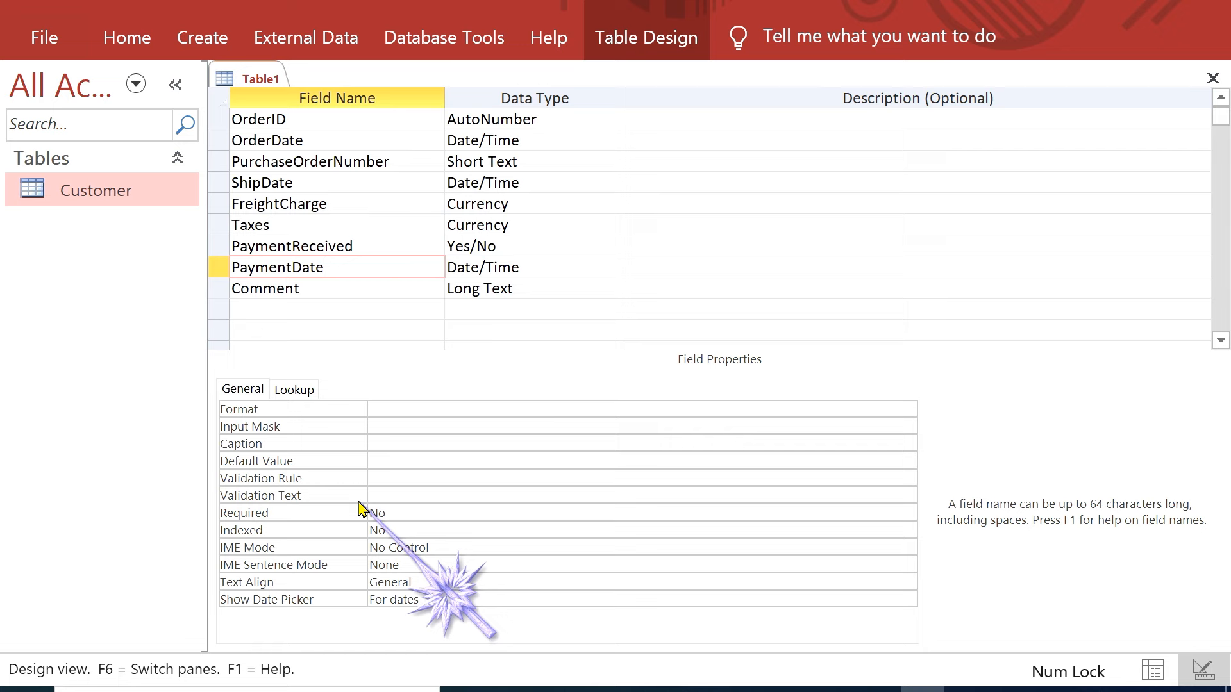
left_click(449, 512)
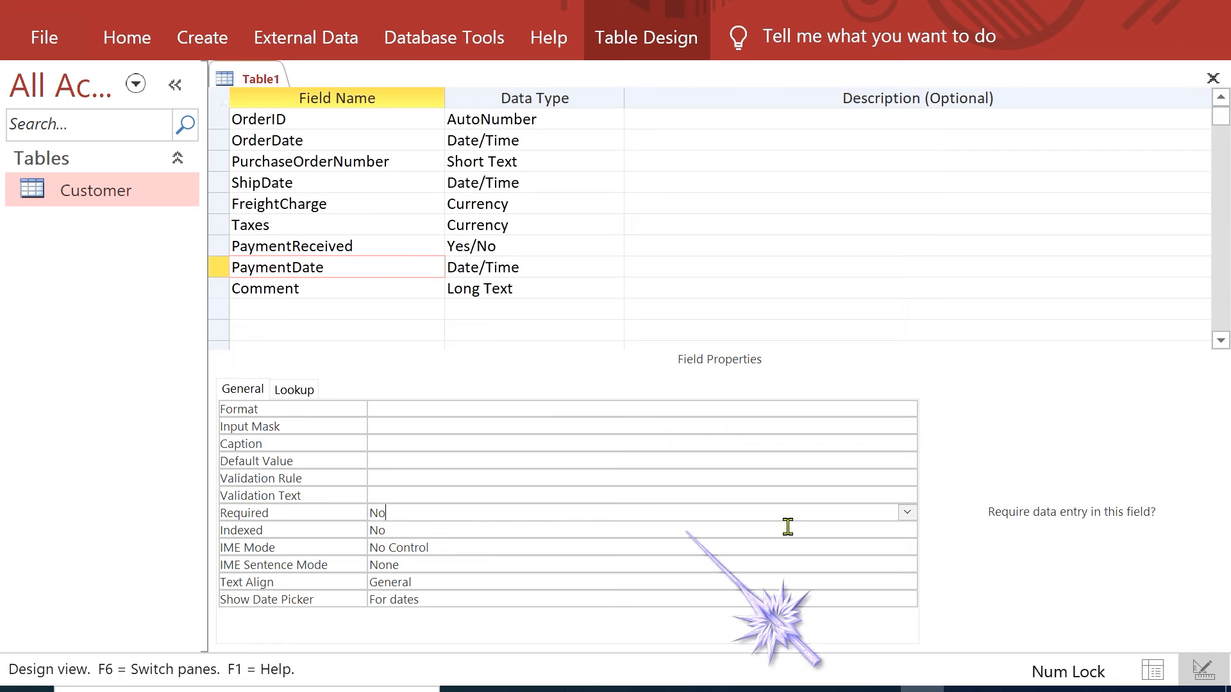
left_click(907, 512)
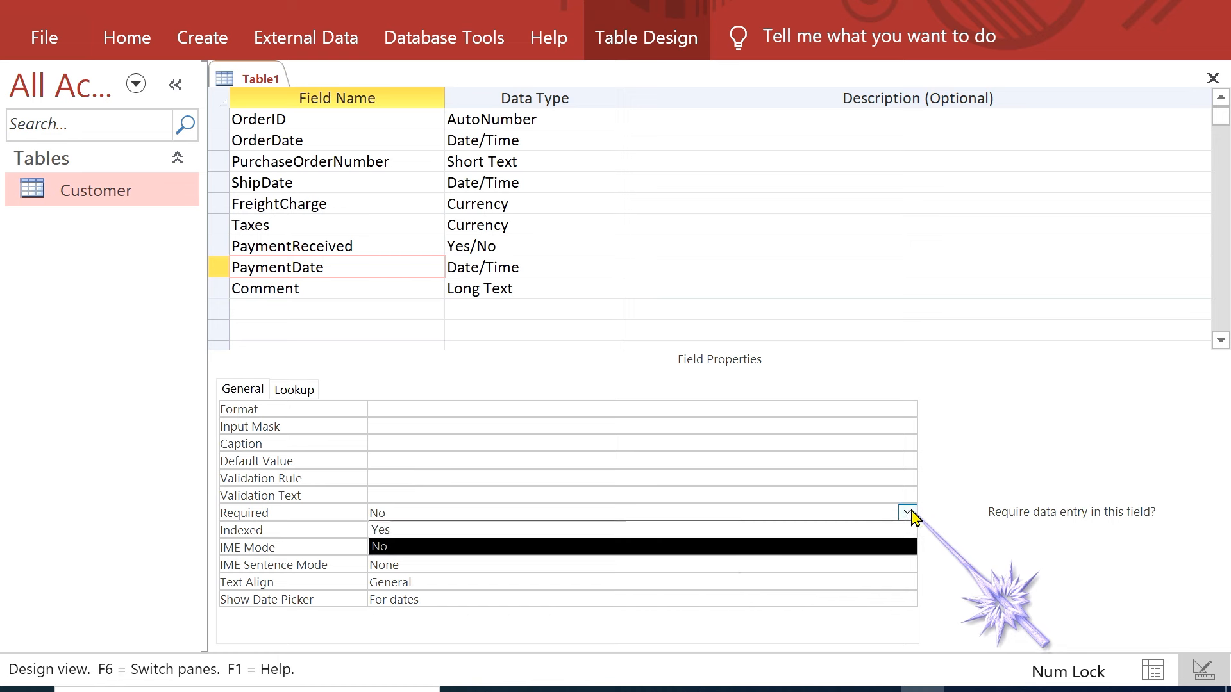
left_click(565, 530)
left_click(429, 515)
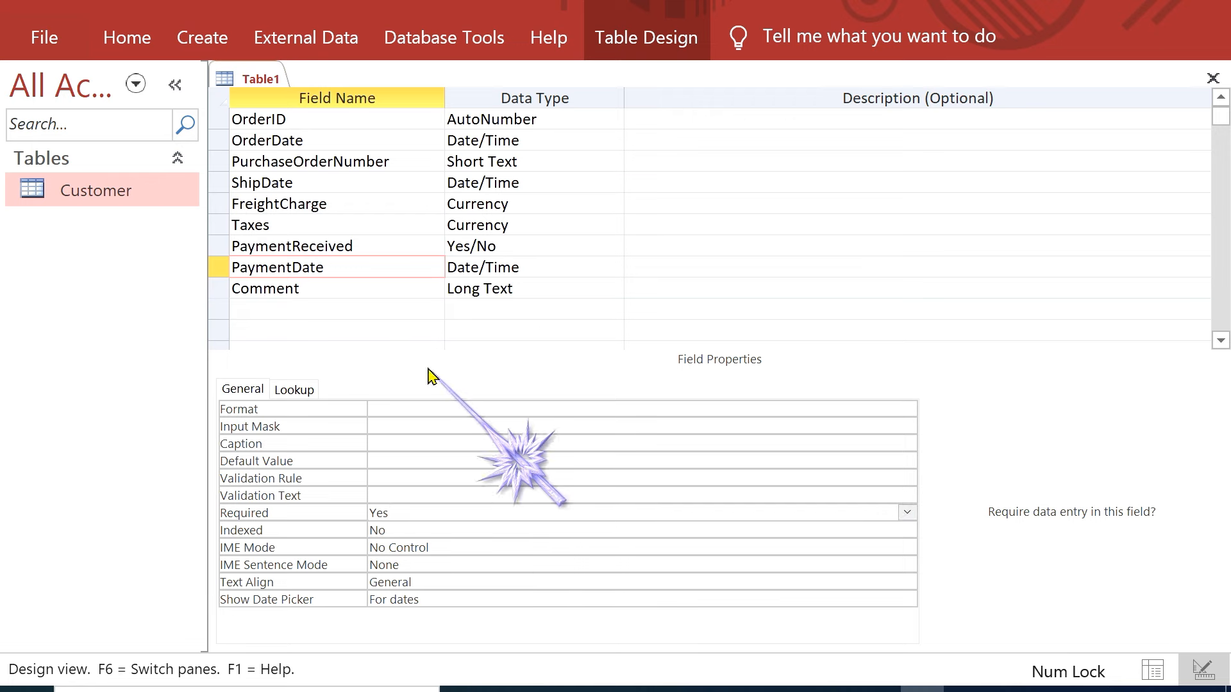
Step: Set the OrderID field as the table's primary key
left_click(404, 288)
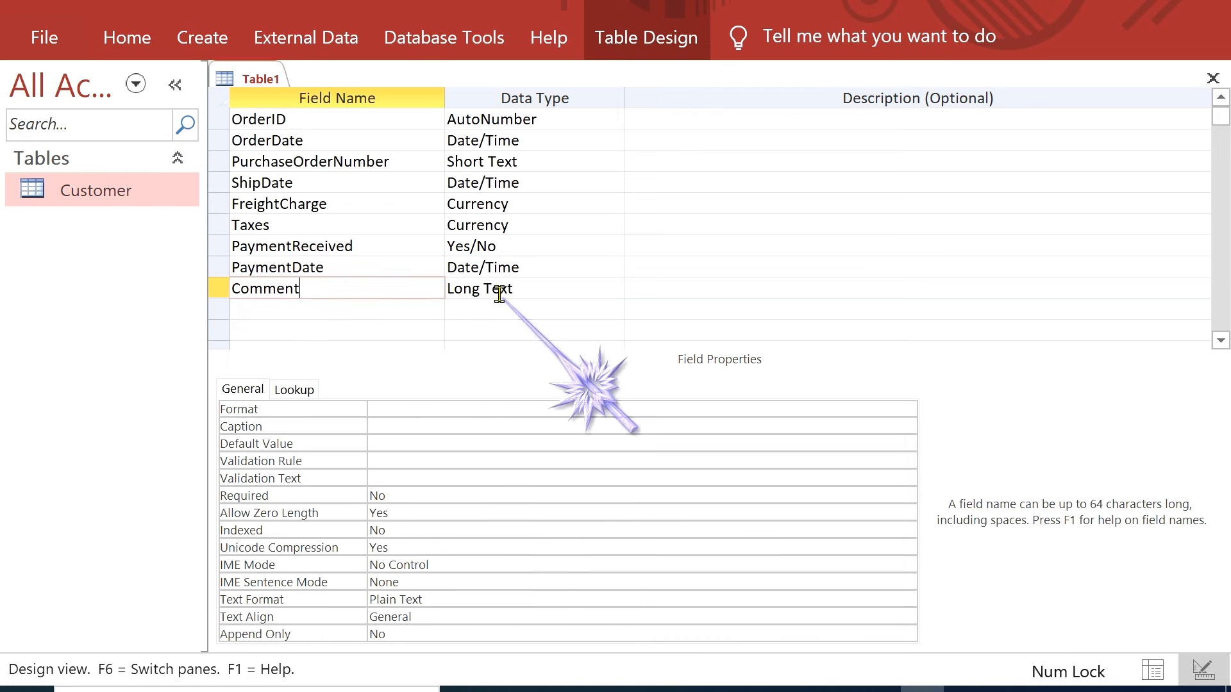
left_click(379, 225)
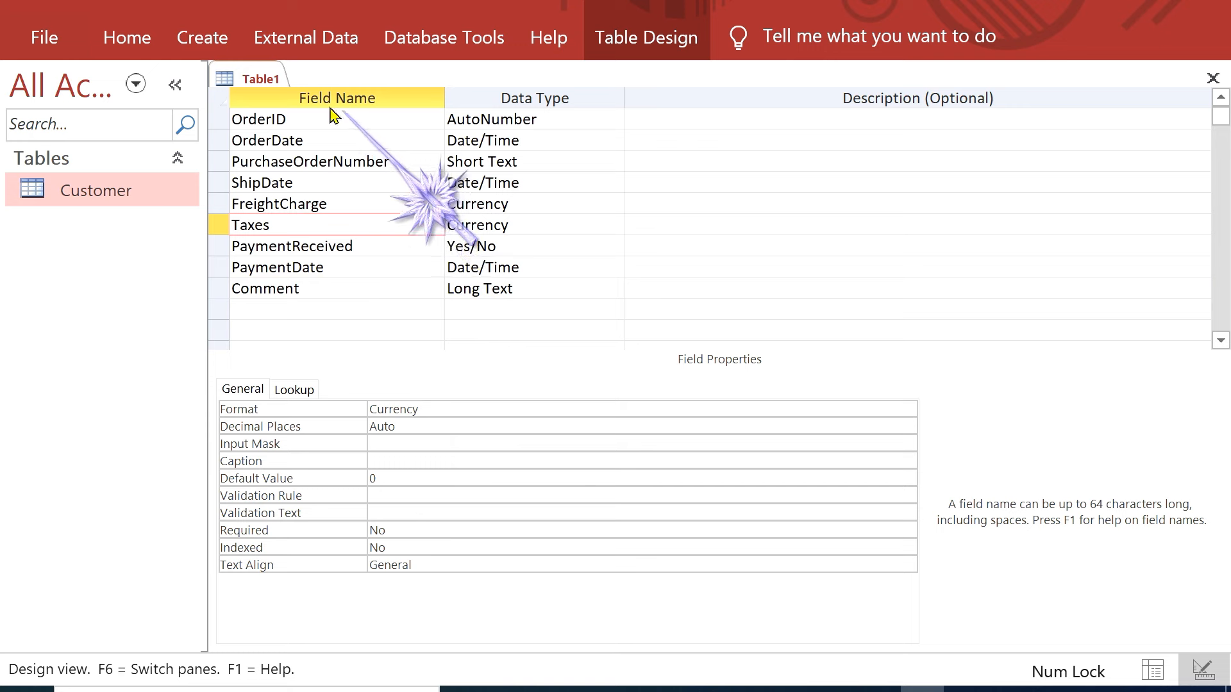
right_click(218, 122)
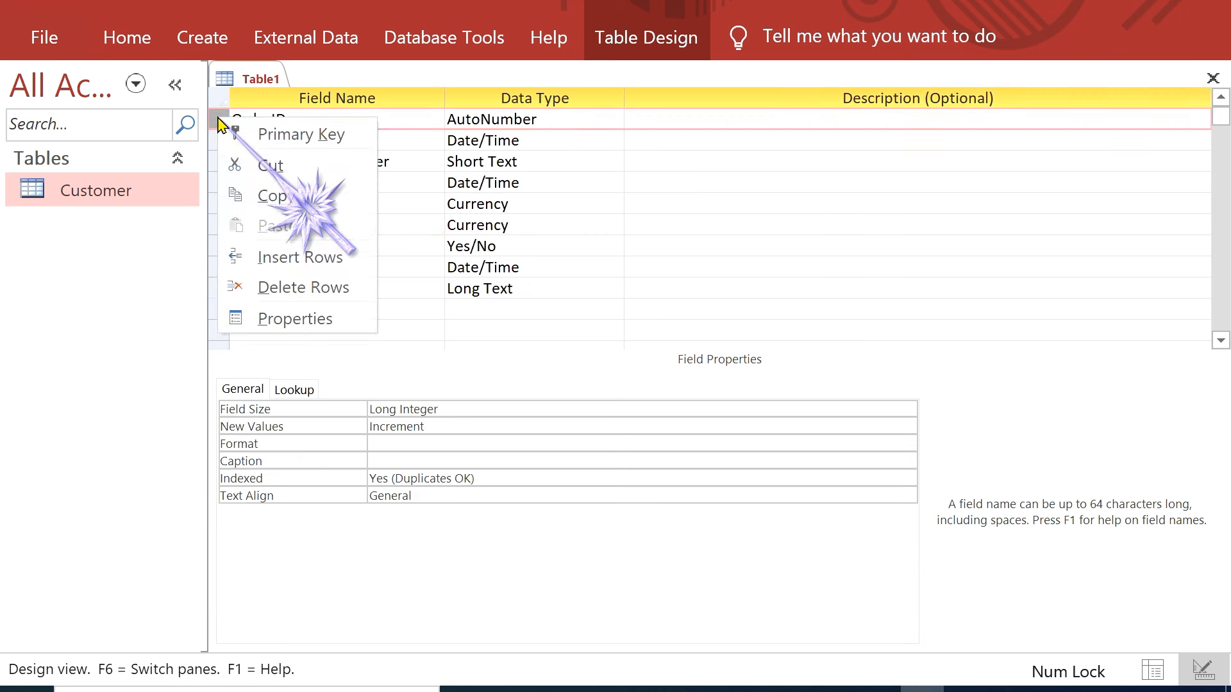
left_click(307, 136)
left_click(386, 229)
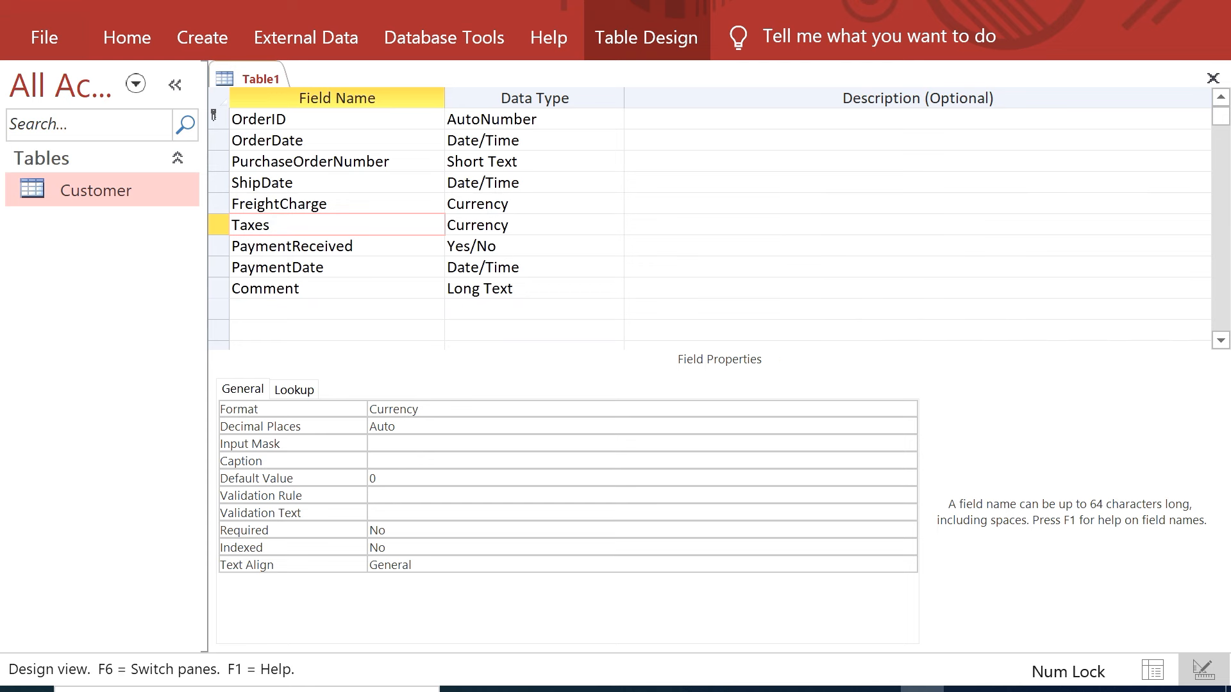
Step: Close the new table's design, save it with the name Order, and select the Order table
left_click(1212, 77)
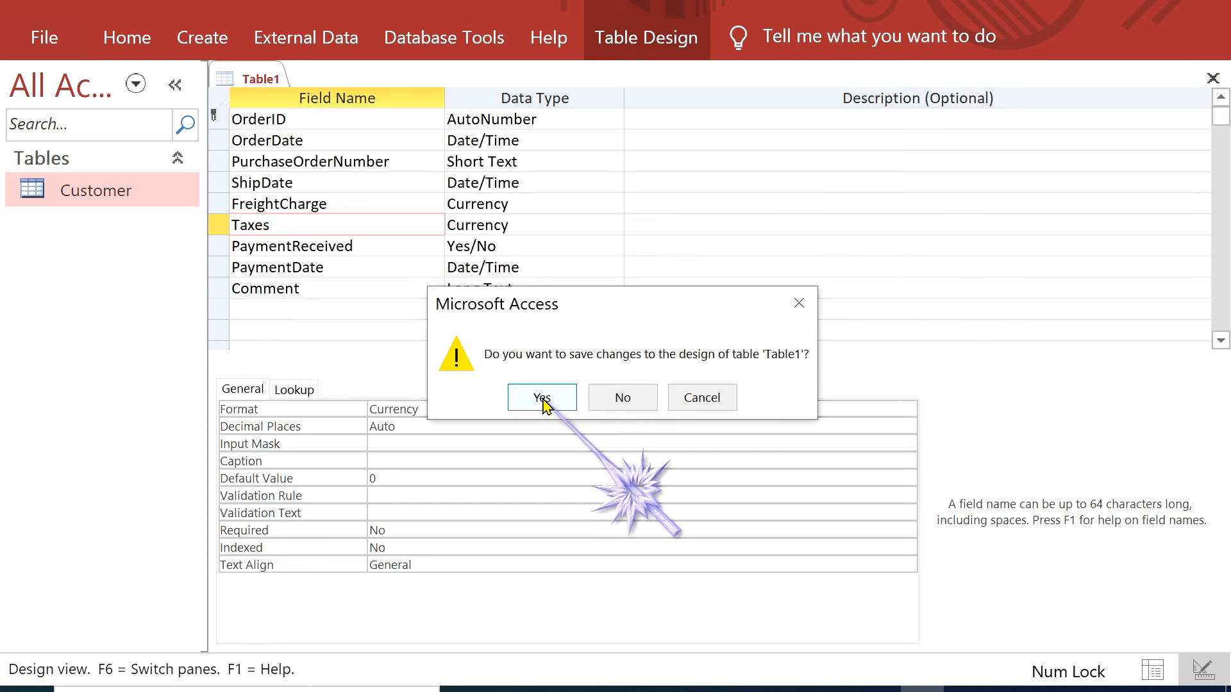
left_click(541, 398)
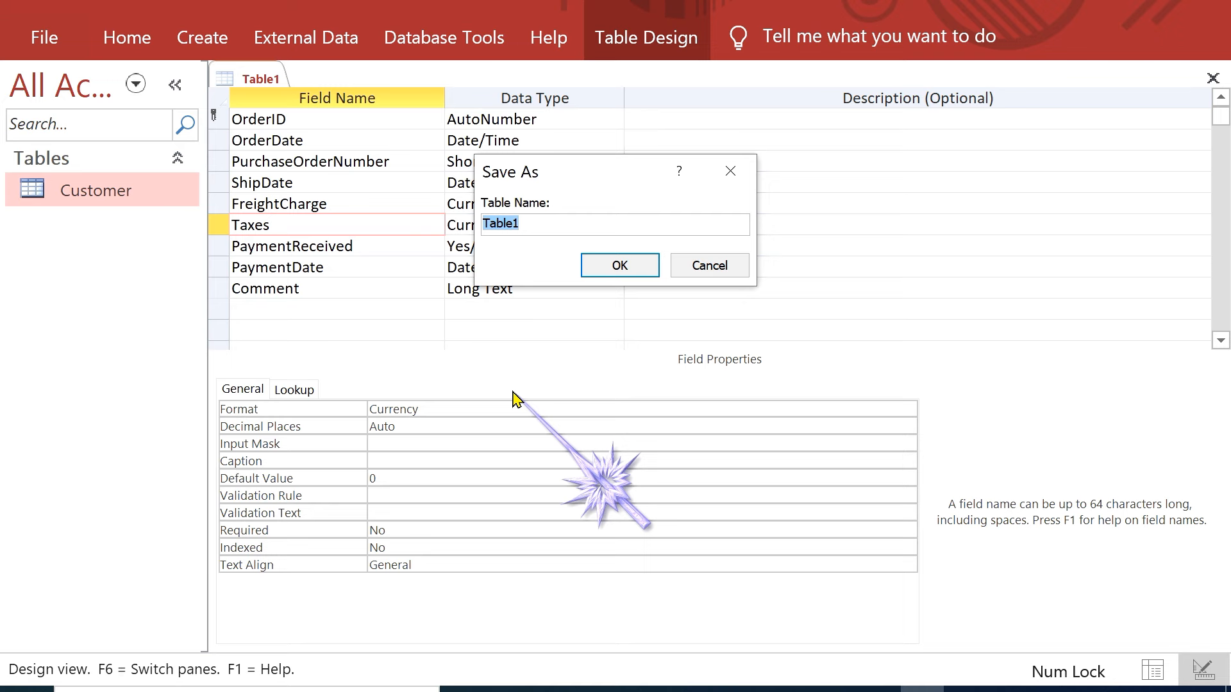
type("Order")
left_click(619, 264)
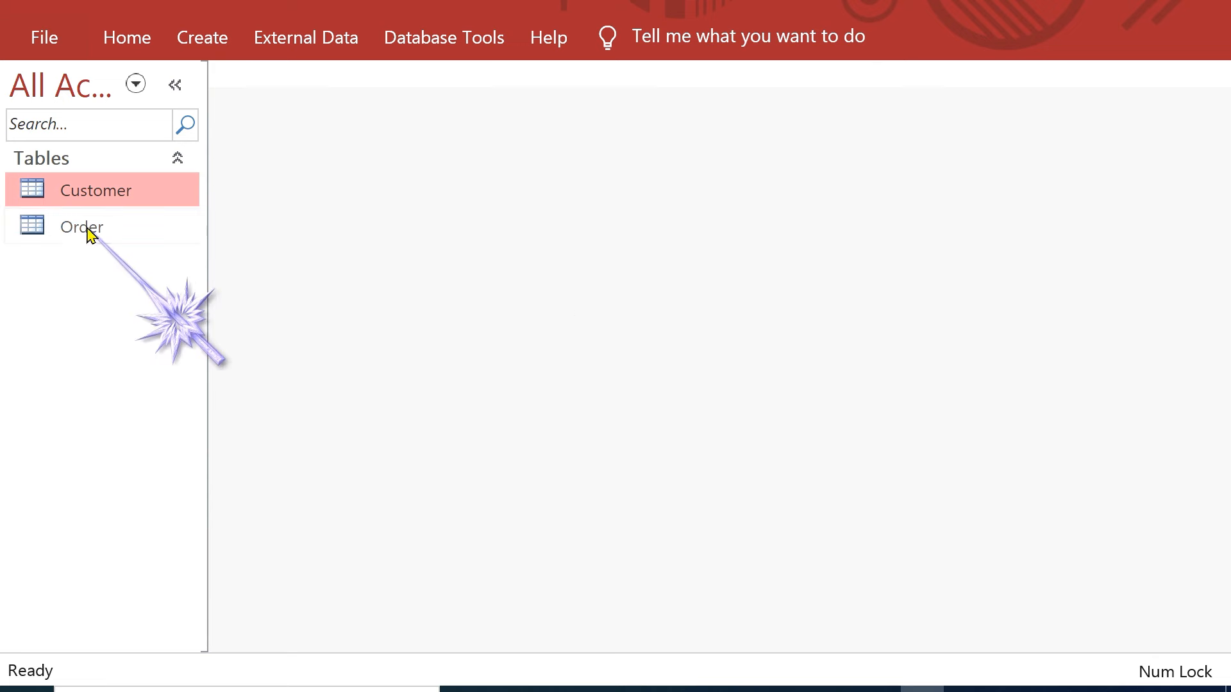
left_click(93, 227)
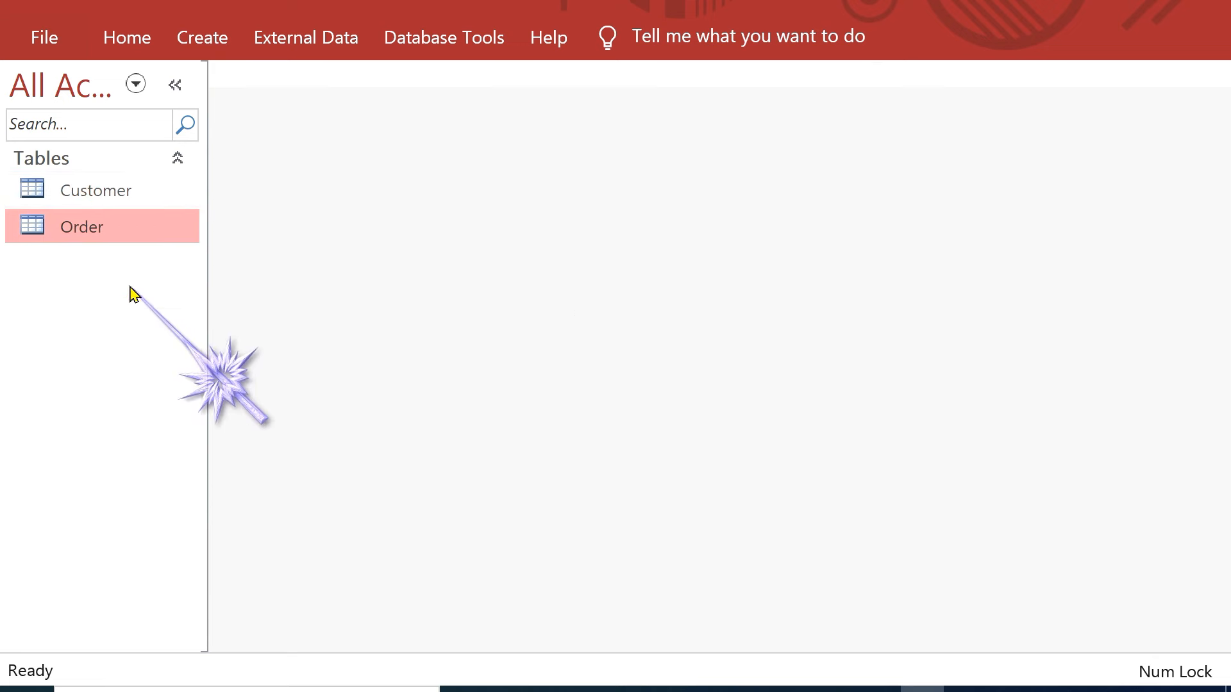
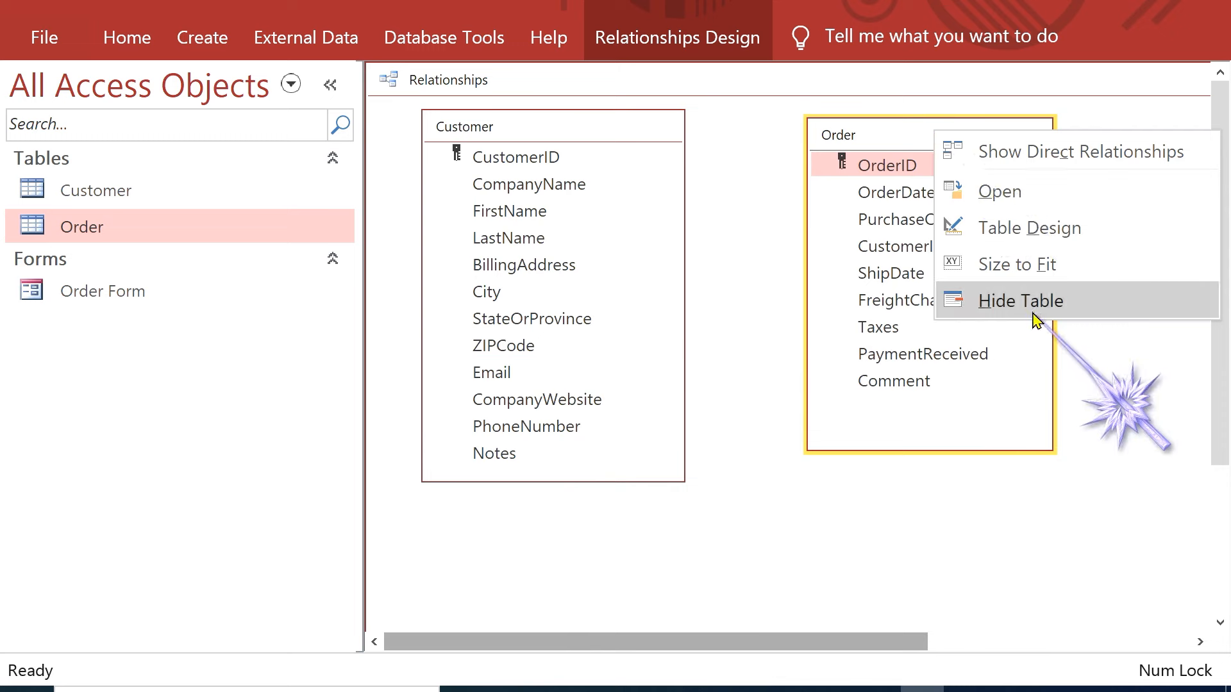
Step: Hide the Order and Customer tables from the Relationships layout
left_click(1033, 308)
right_click(577, 127)
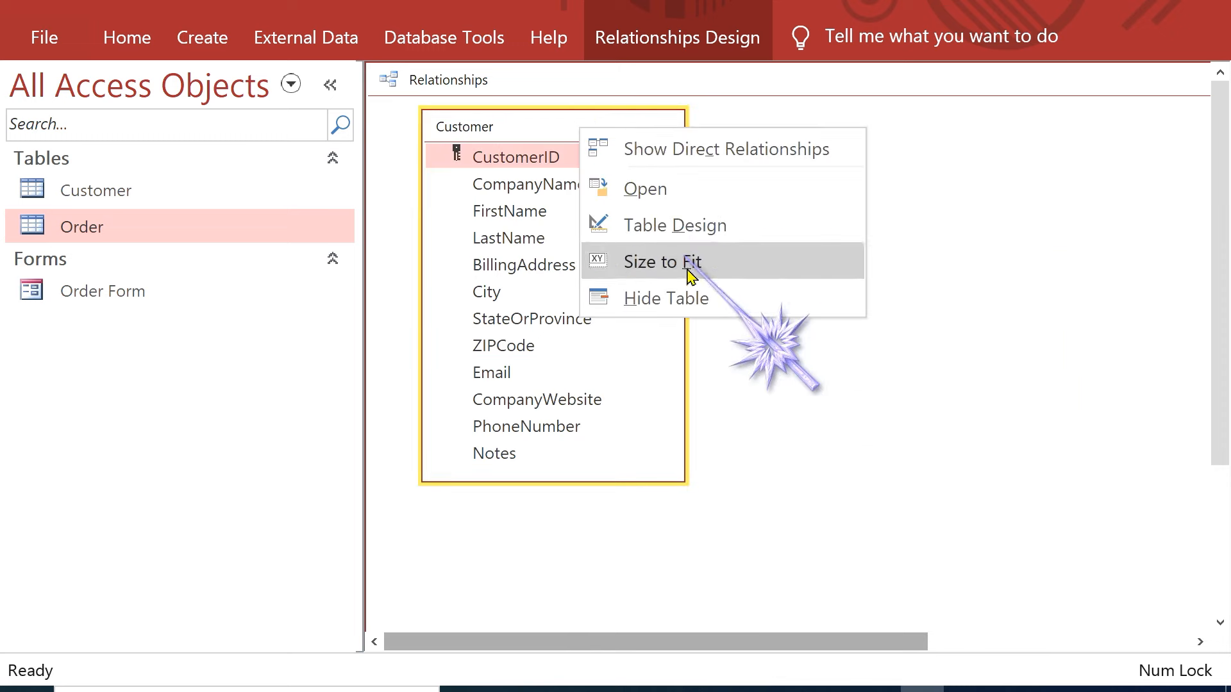
left_click(686, 302)
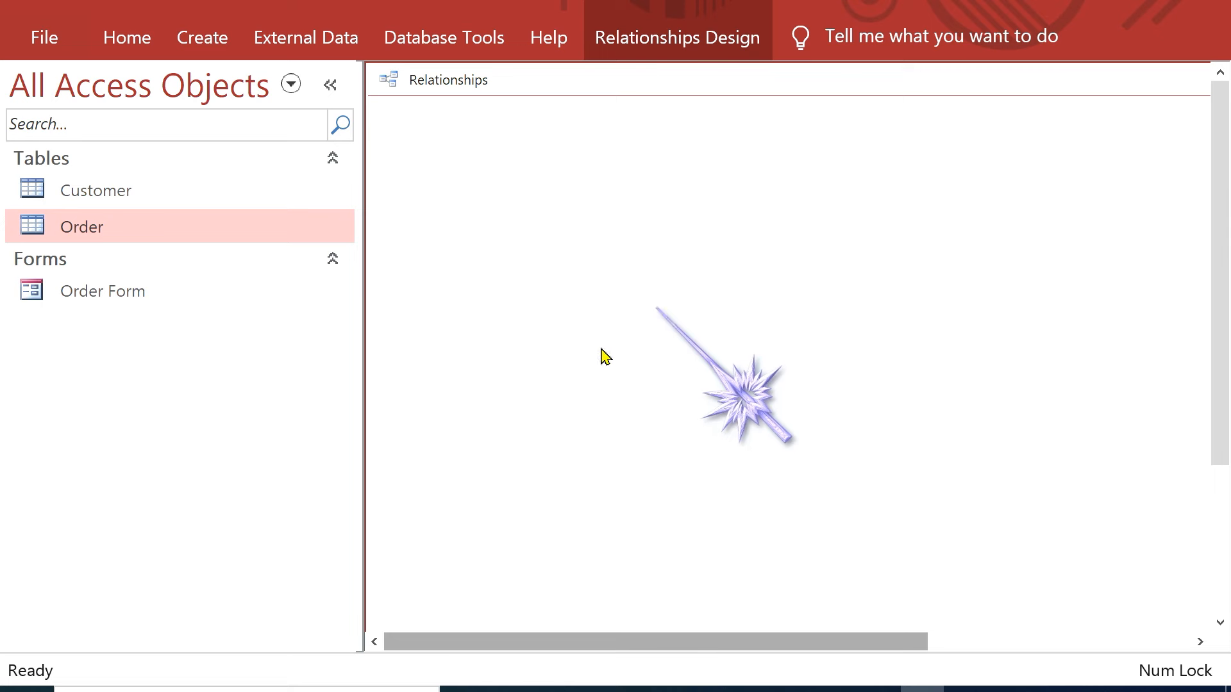
Step: Add the Customer and Order tables to the empty Relationships layout through Show Table
right_click(672, 221)
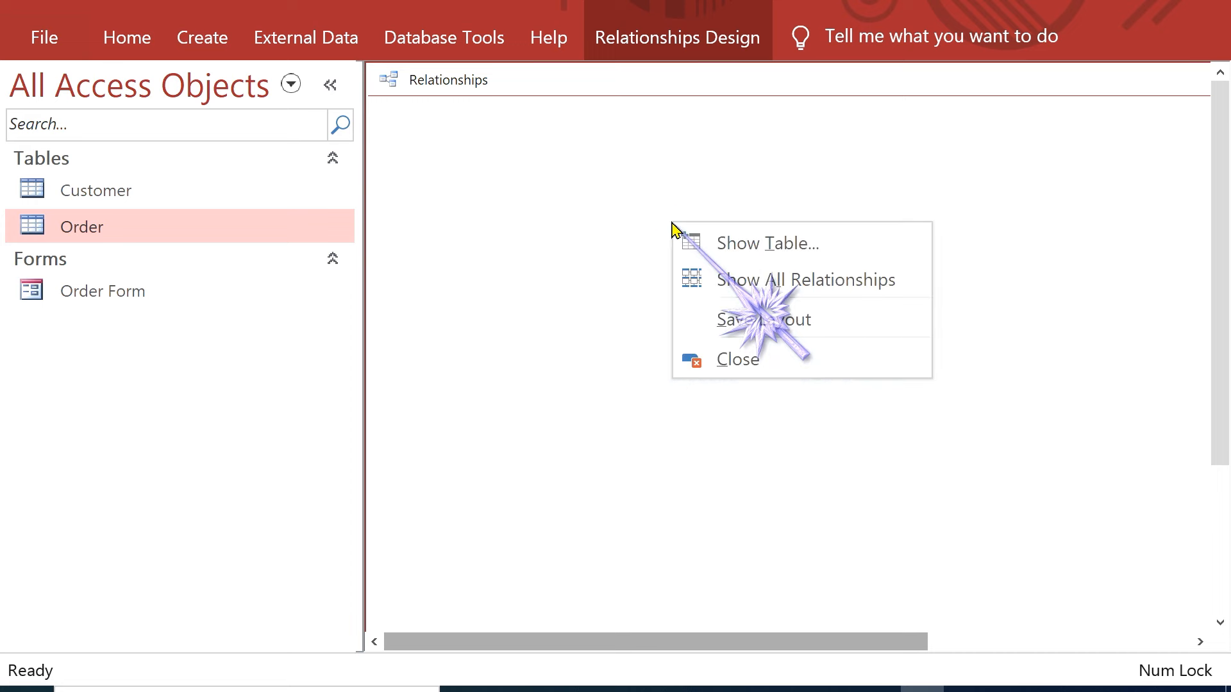
left_click(759, 245)
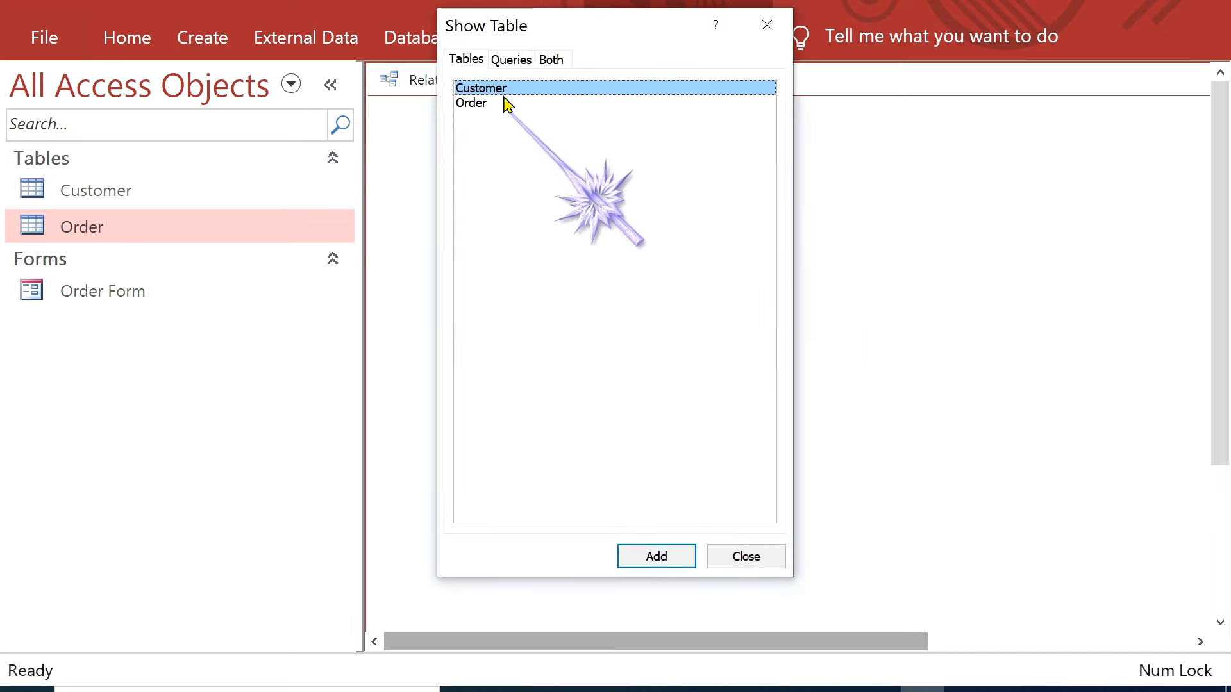
left_click(664, 562)
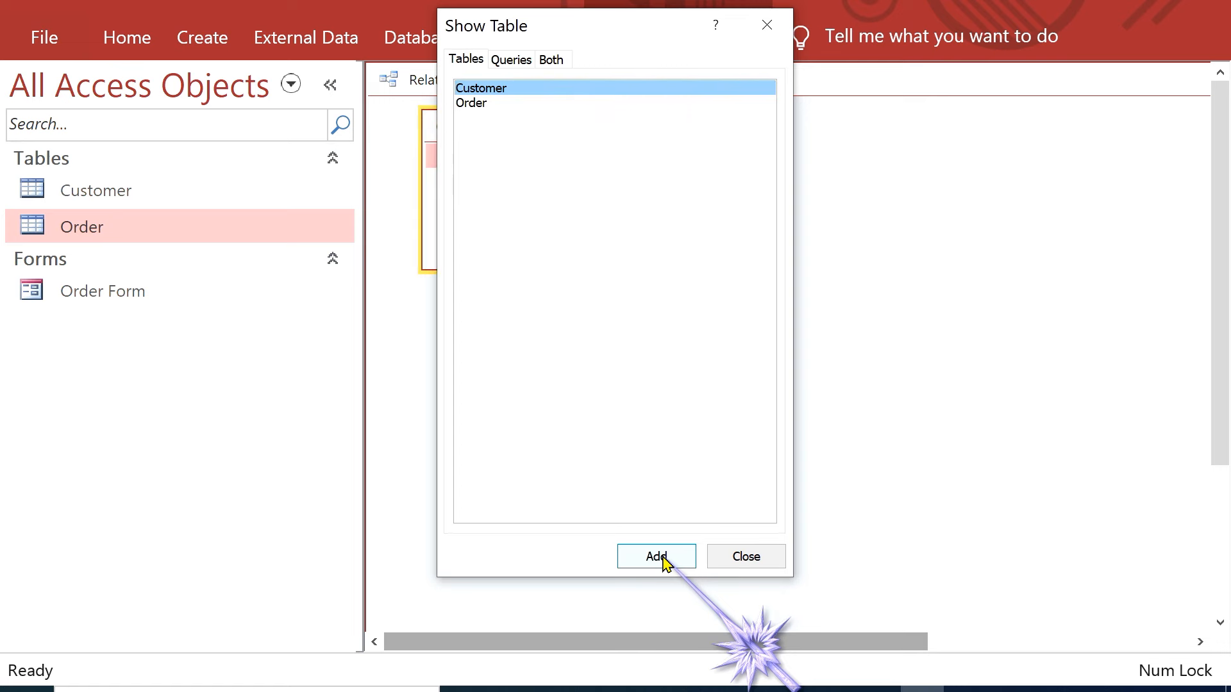
left_click_drag(610, 27, 858, 62)
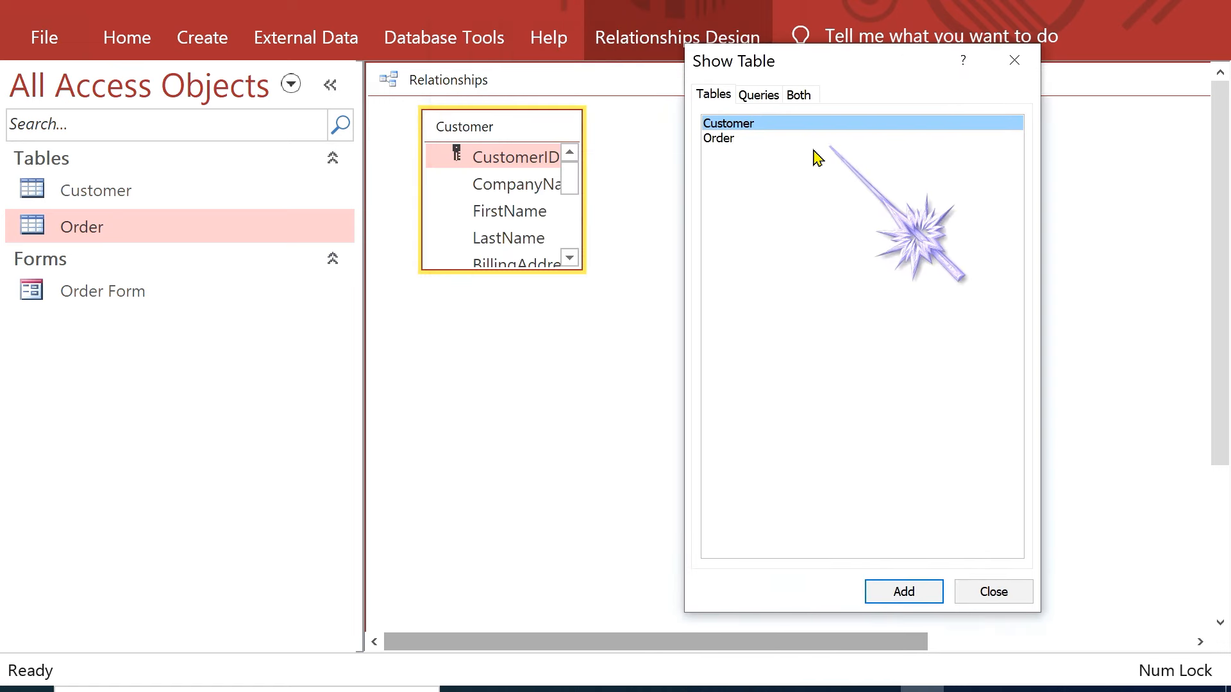
left_click(718, 139)
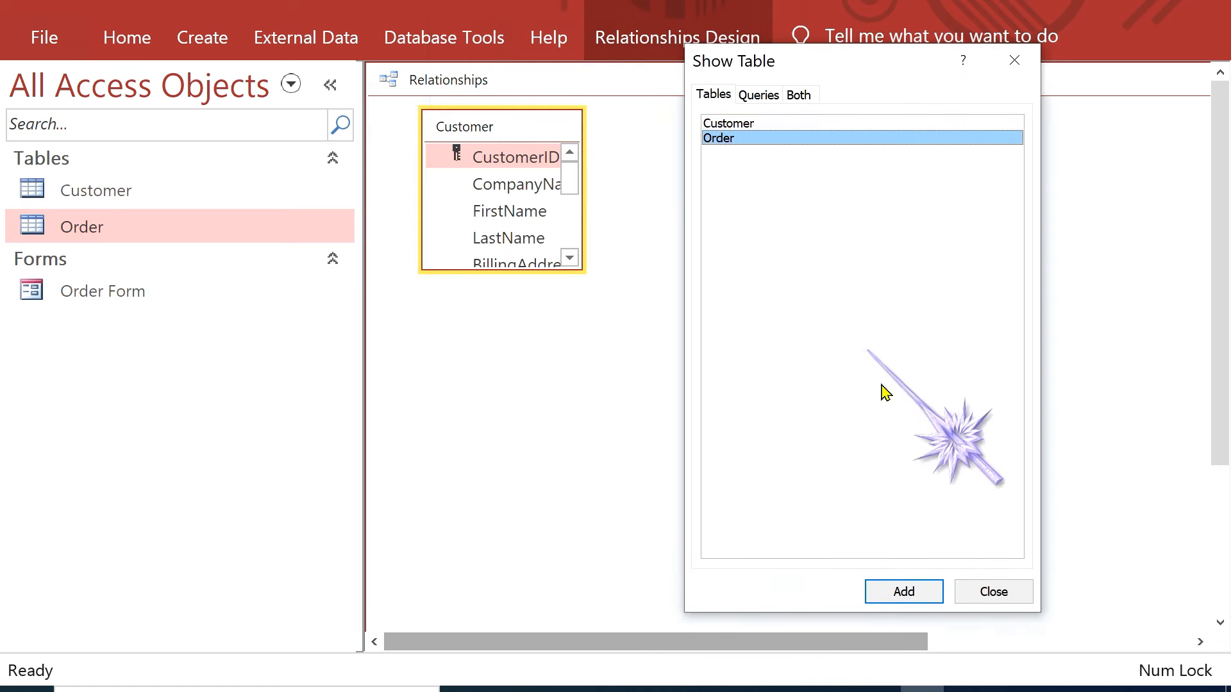
left_click(904, 591)
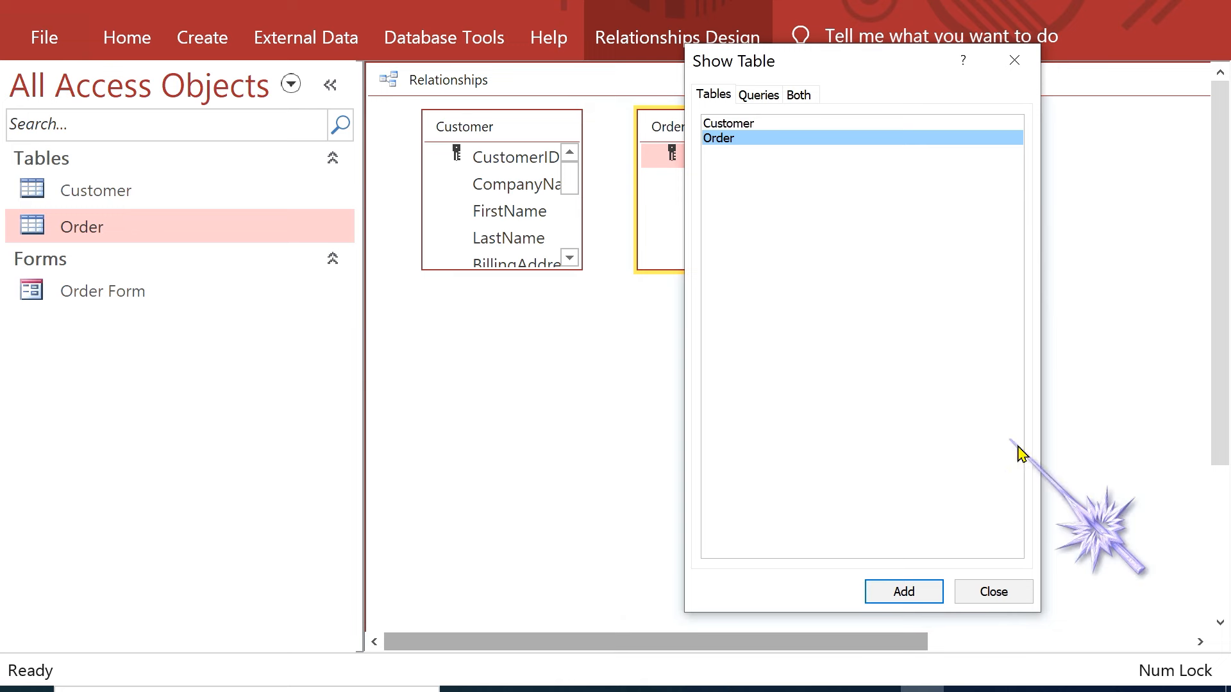
left_click(994, 591)
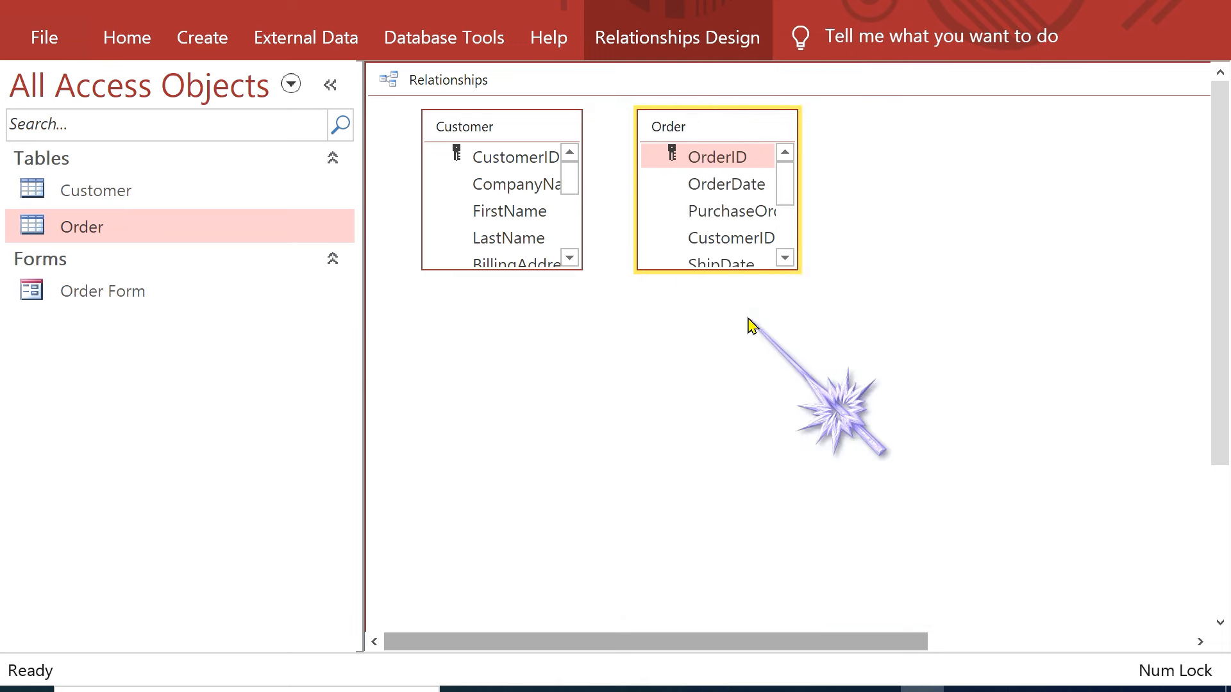
Step: Reposition the Order table box and enlarge it so all its field names show in full
left_click_drag(709, 121, 771, 198)
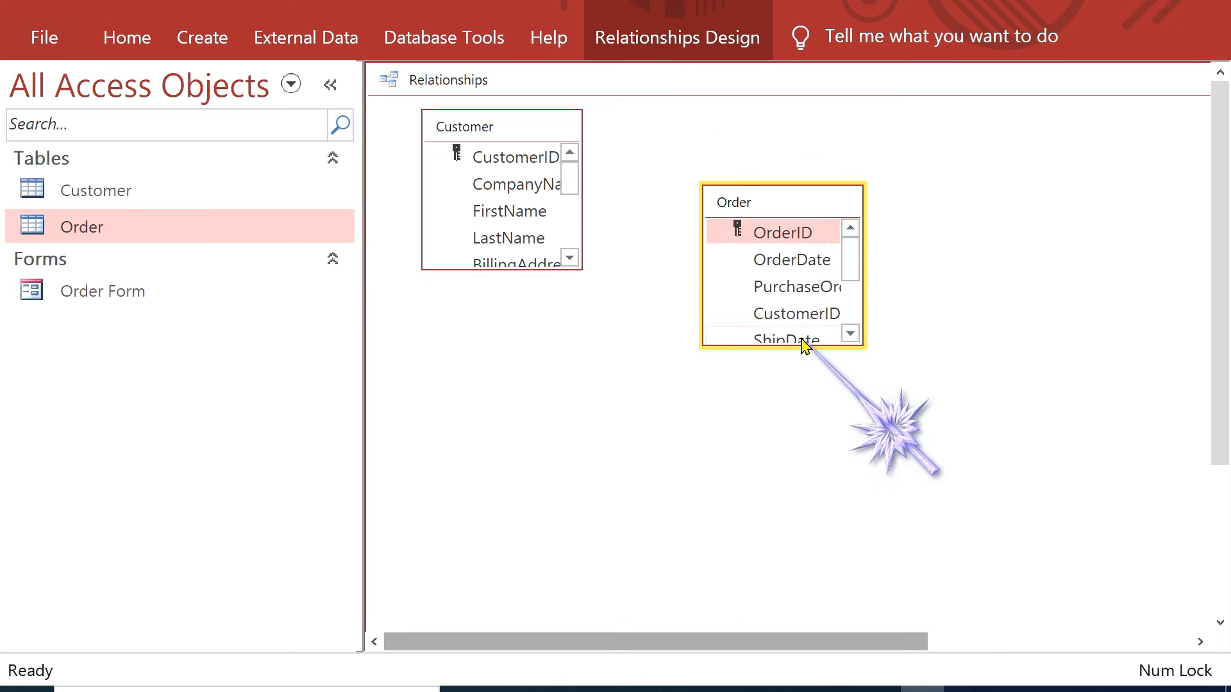
left_click_drag(799, 344, 798, 471)
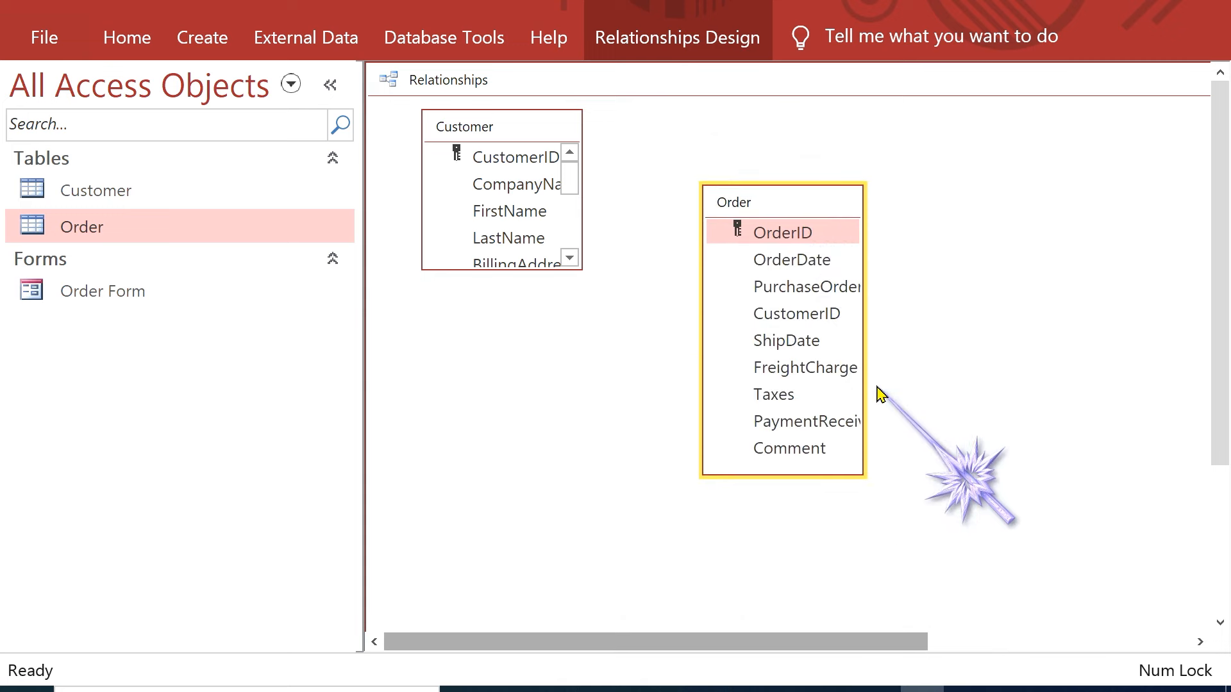
left_click_drag(861, 384, 945, 371)
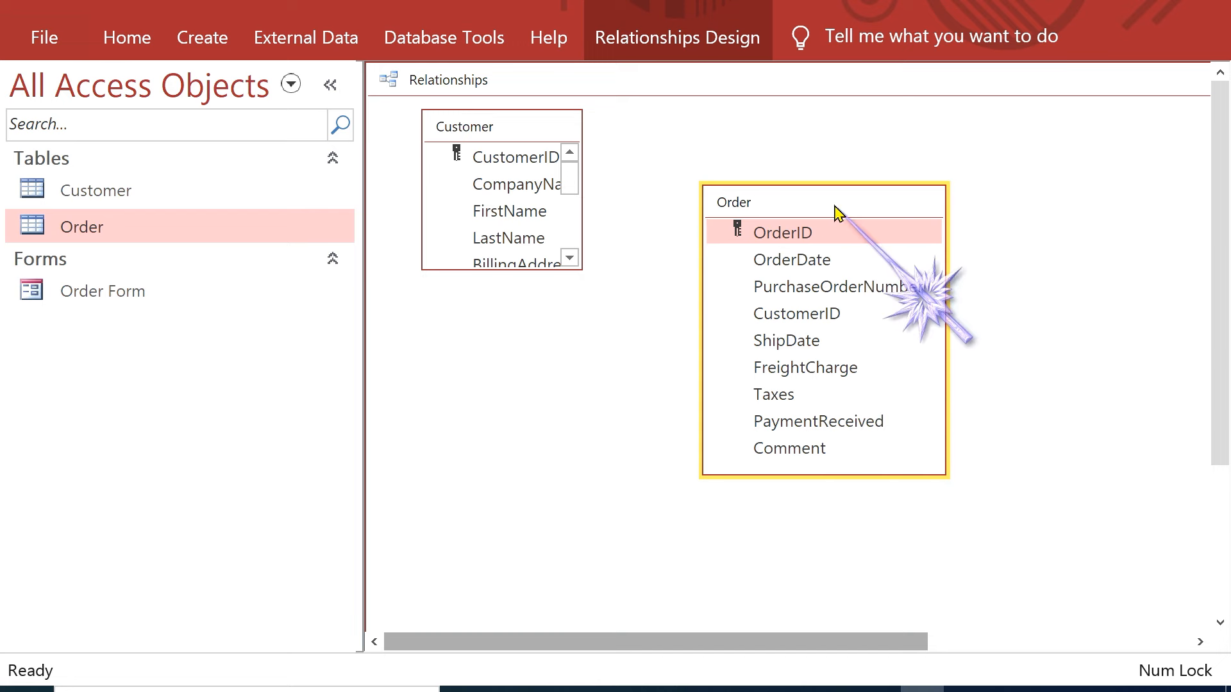
left_click_drag(838, 212, 756, 183)
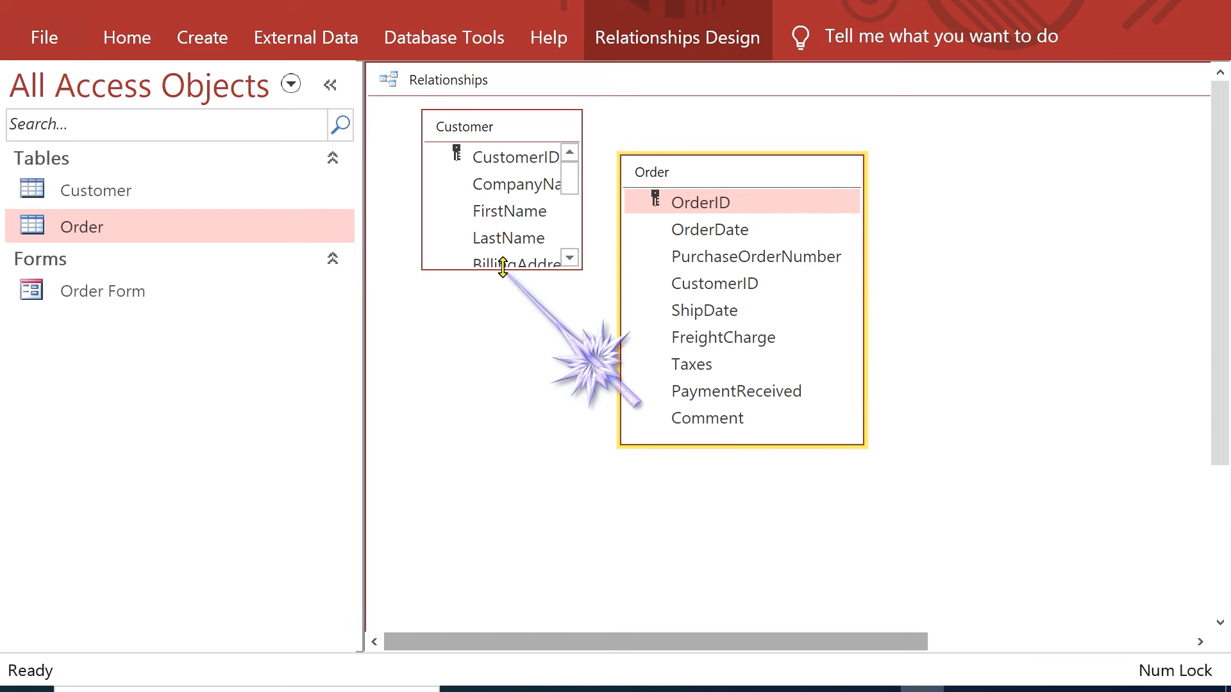
Step: Enlarge the Customer table box to show all its field names, and move the Order box farther away, slightly narrowed
left_click_drag(502, 270, 502, 476)
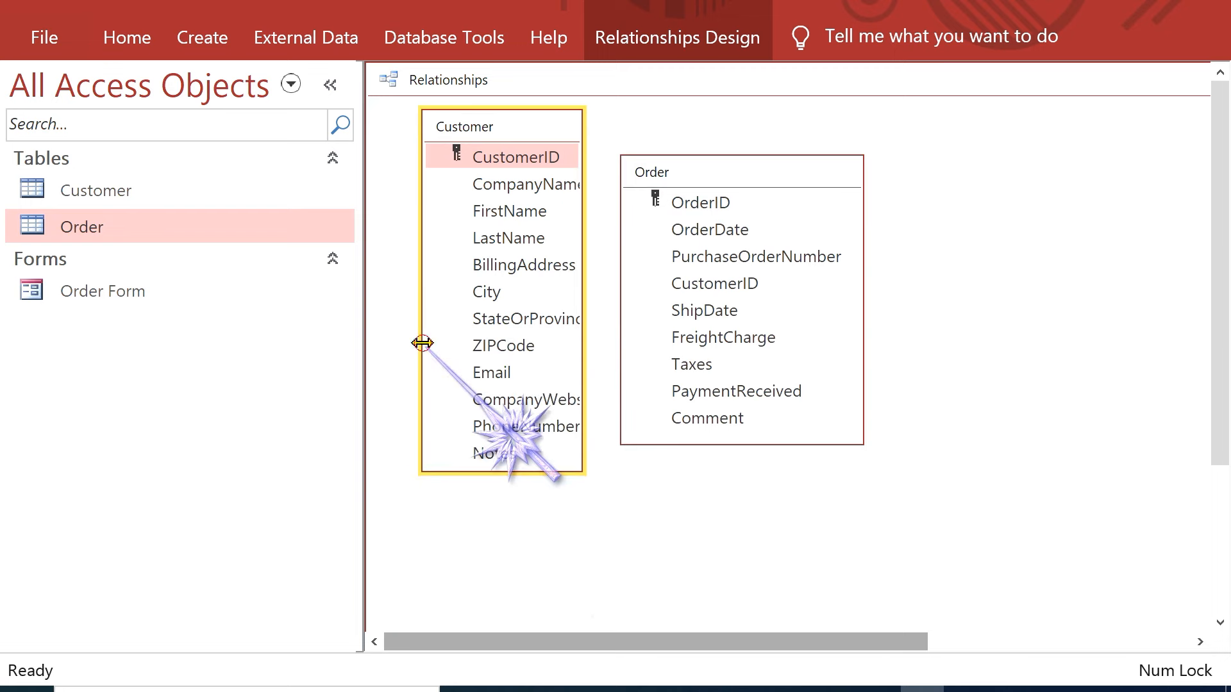
left_click_drag(420, 343, 388, 339)
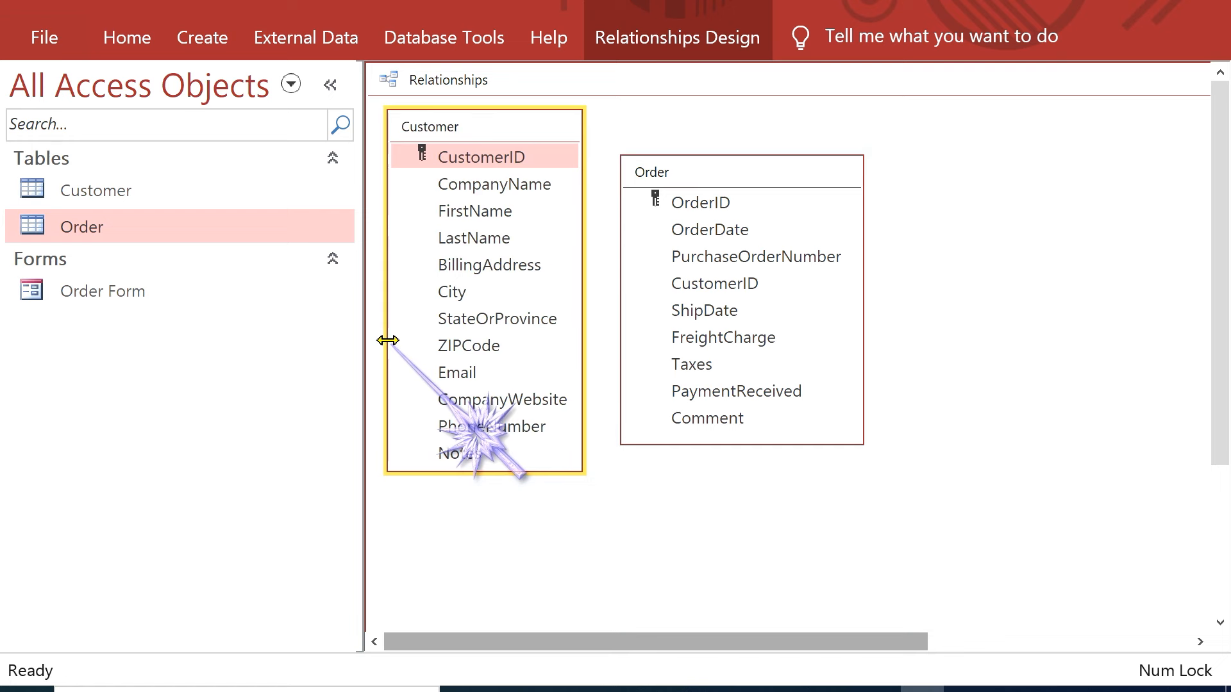
left_click_drag(746, 176, 775, 199)
left_click_drag(896, 377, 880, 368)
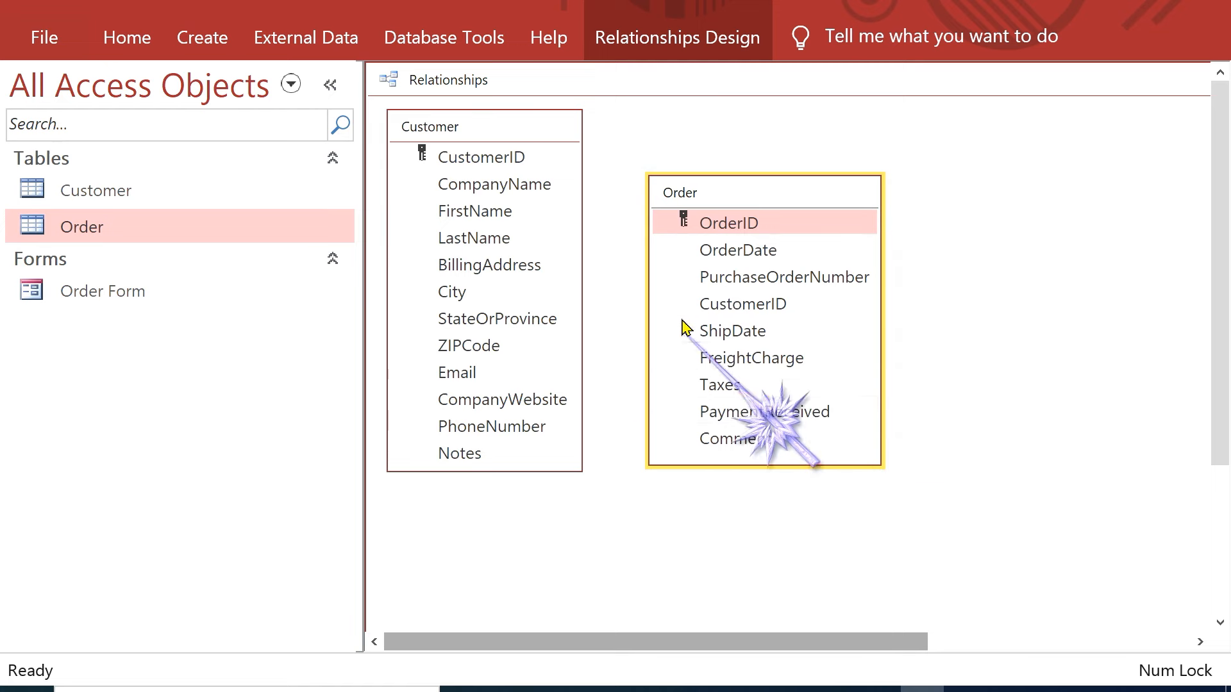
Step: Link the Customer table's CustomerID field to the Order table's CustomerID field to start a relationship
left_click(481, 159)
left_click_drag(481, 159, 776, 308)
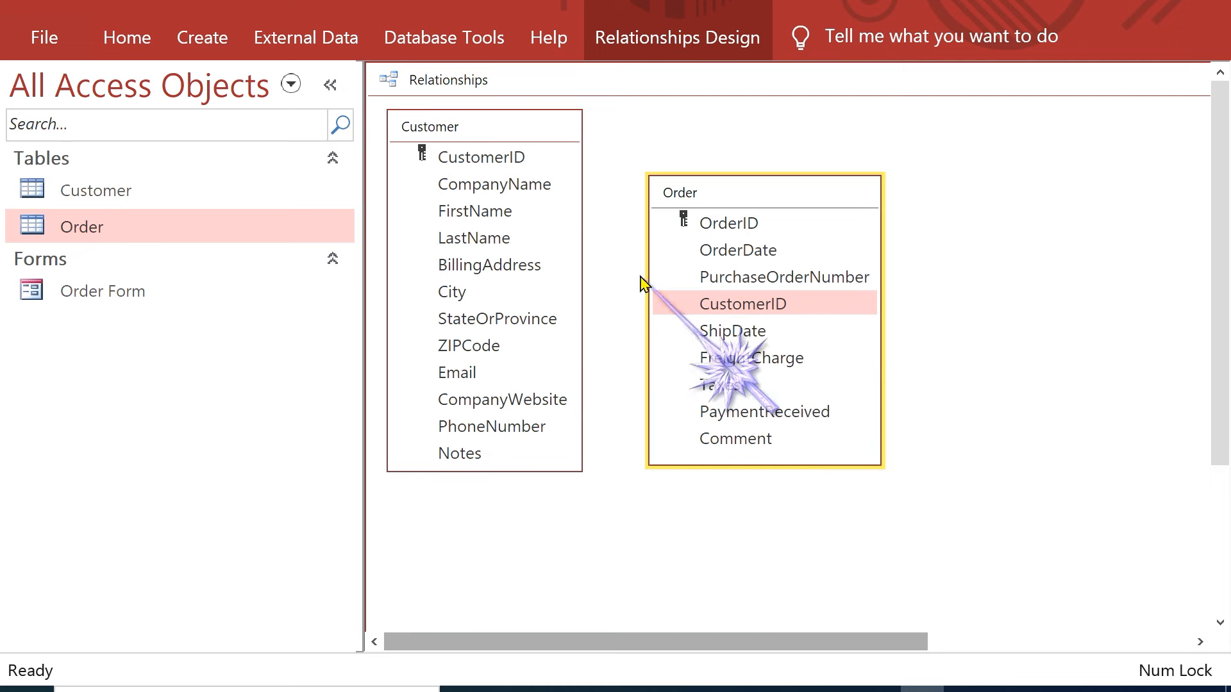
left_click(521, 159)
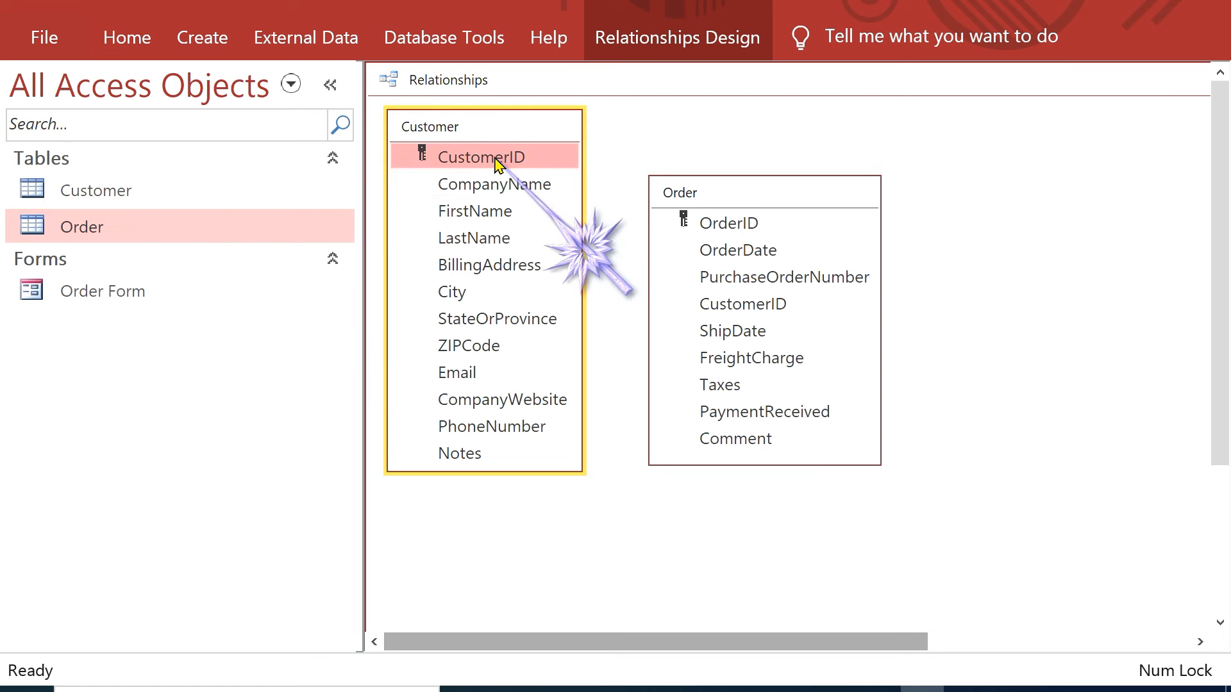
left_click_drag(497, 161, 763, 309)
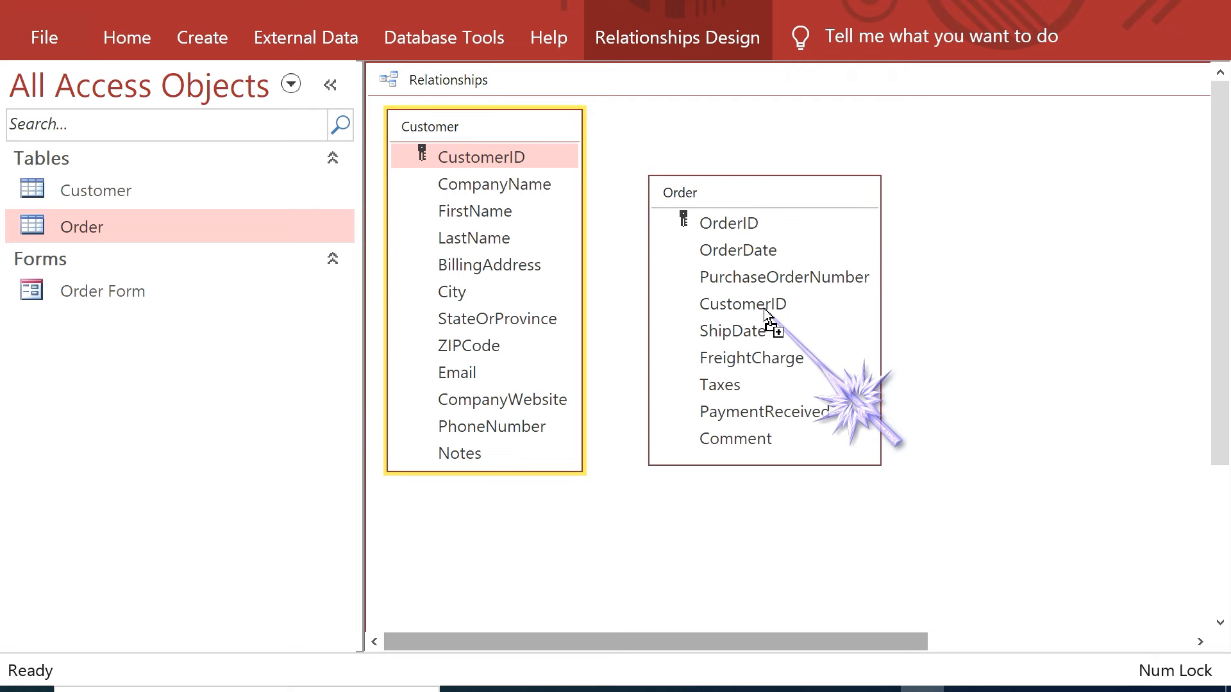
left_click_drag(764, 309, 764, 309)
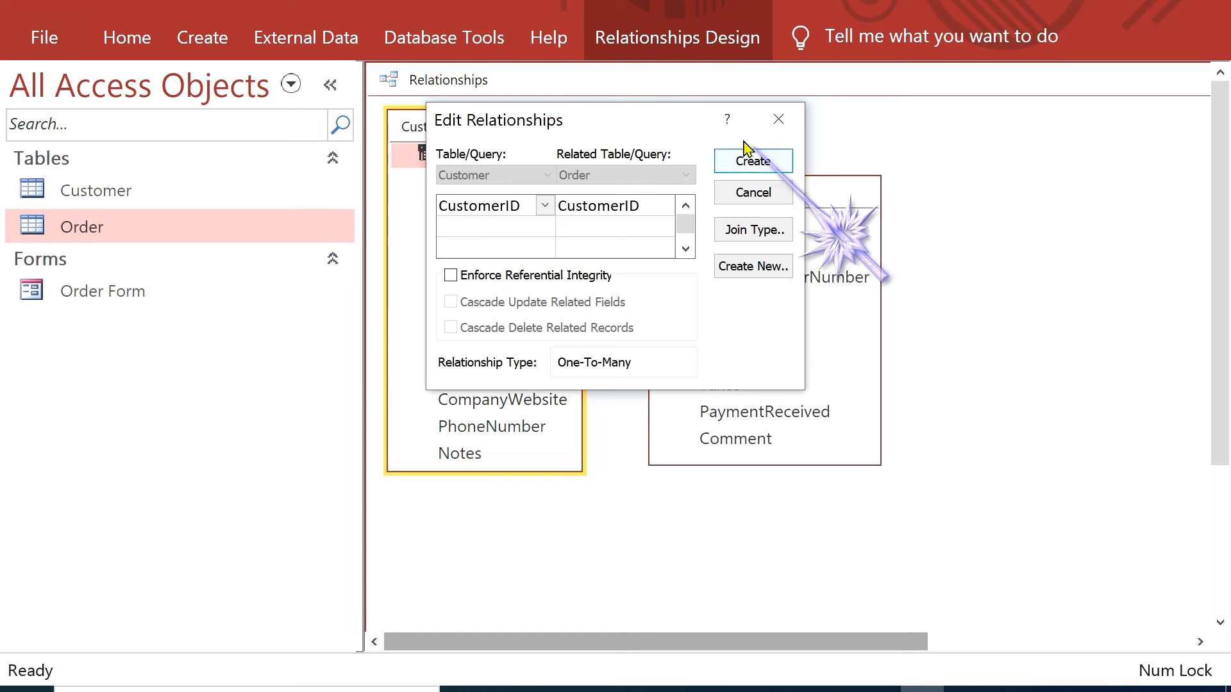
Step: Create the CustomerID relationship with Enforce Referential Integrity and Cascade Update Related Fields enabled
left_click_drag(657, 122, 658, 136)
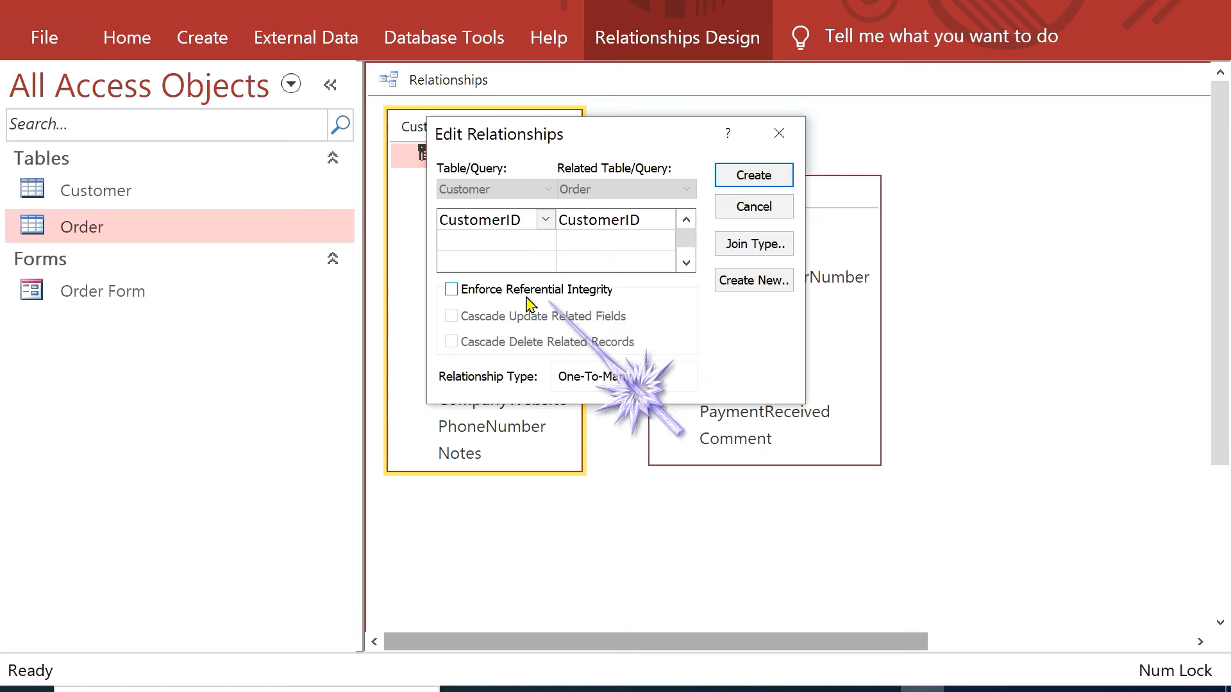
left_click(454, 291)
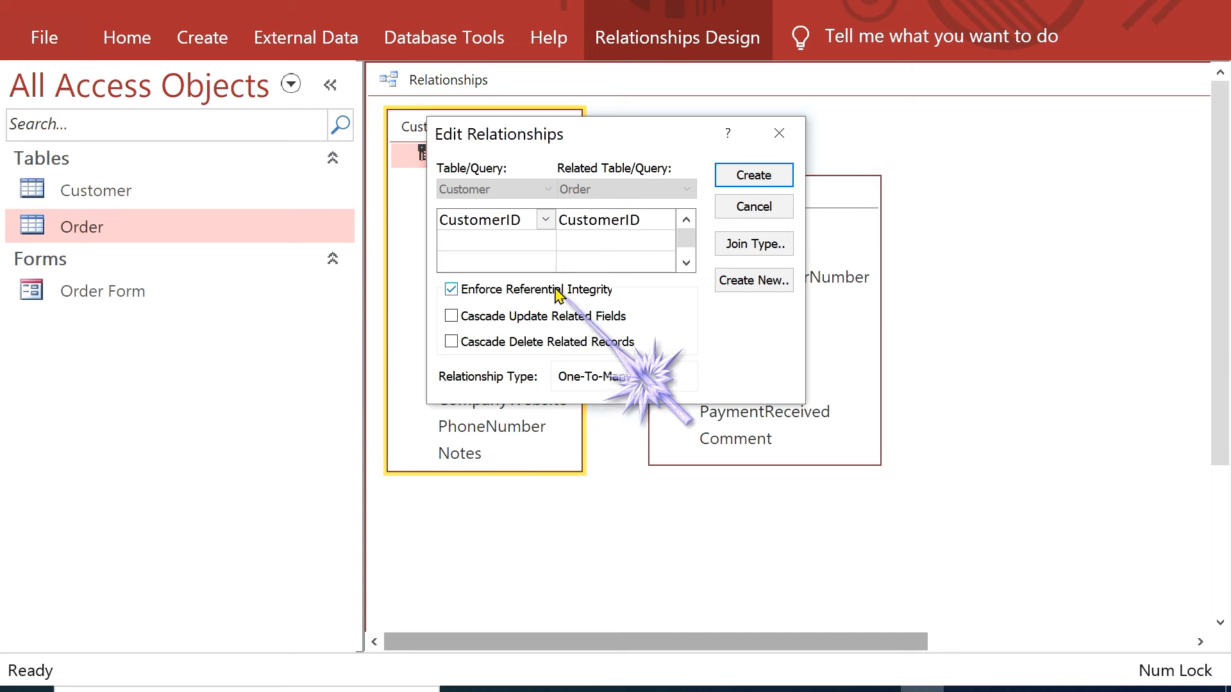
left_click_drag(618, 128, 713, 164)
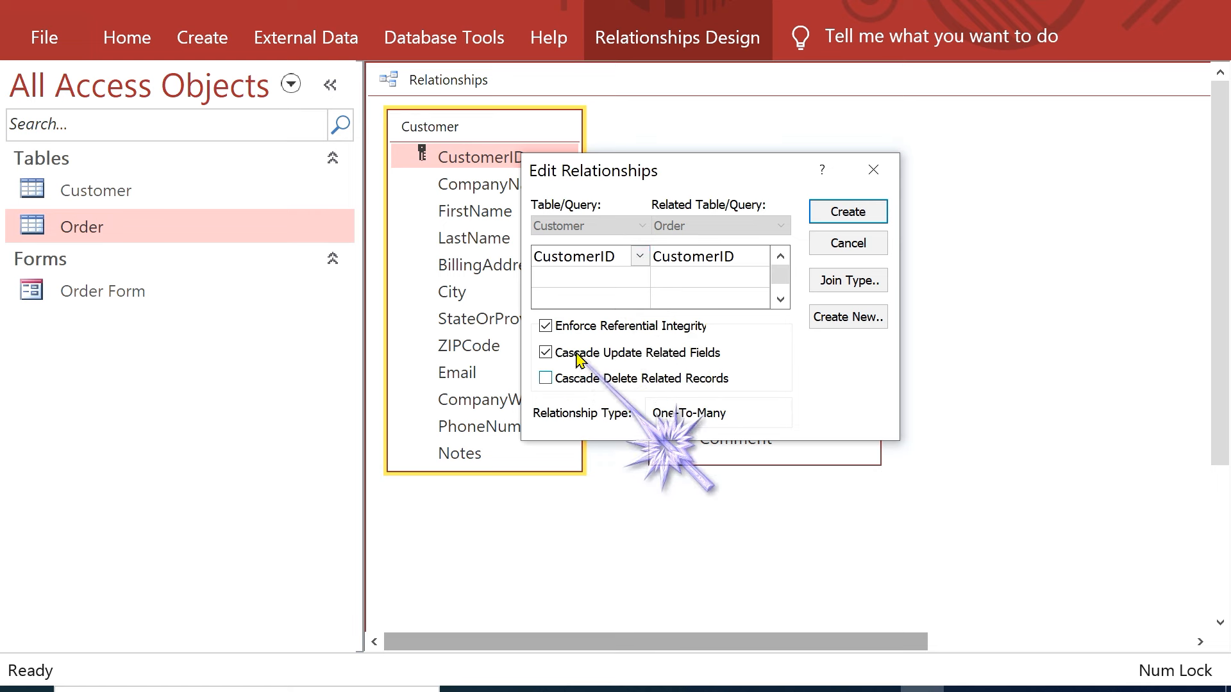
left_click(858, 218)
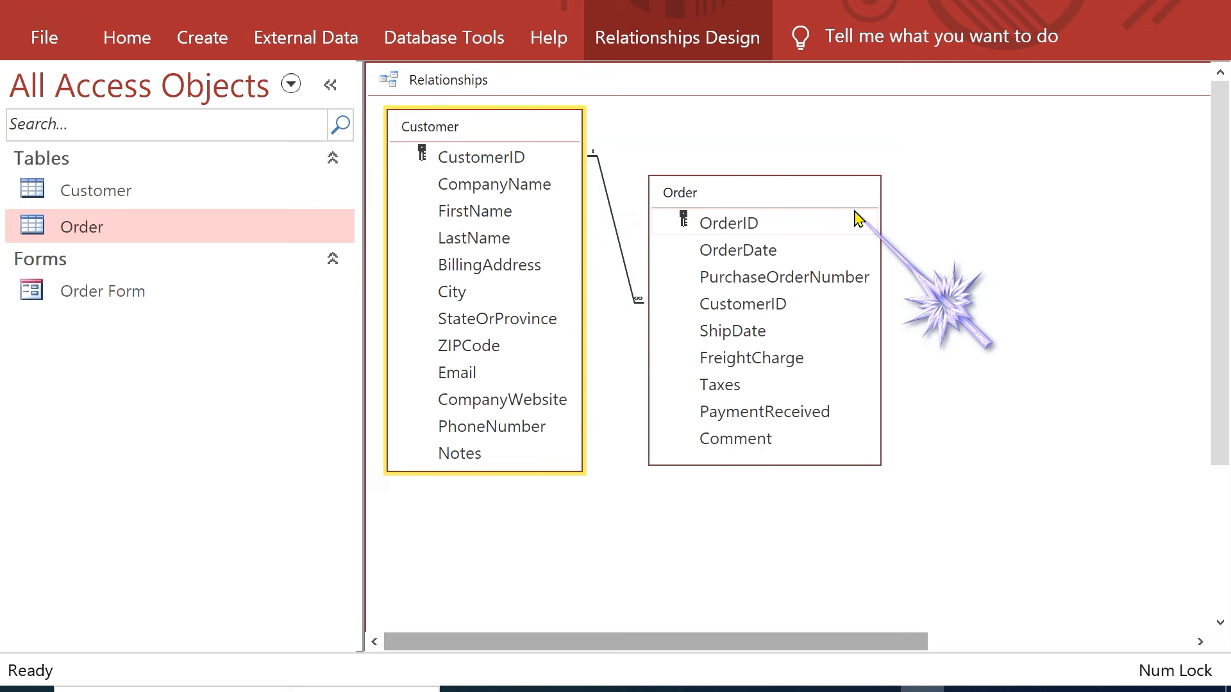
Step: Space the Customer and Order table boxes farther apart around the relationship line, with the Order table's CustomerID field selected
left_click_drag(786, 195, 831, 173)
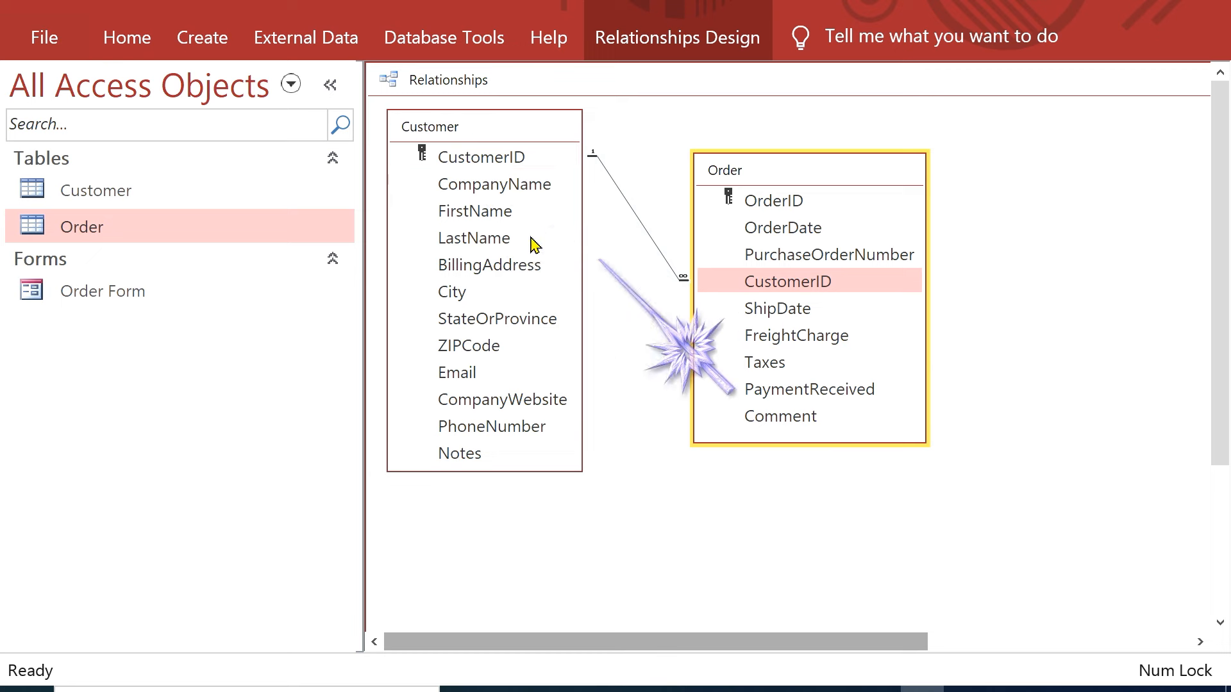
left_click(494, 157)
left_click(813, 289)
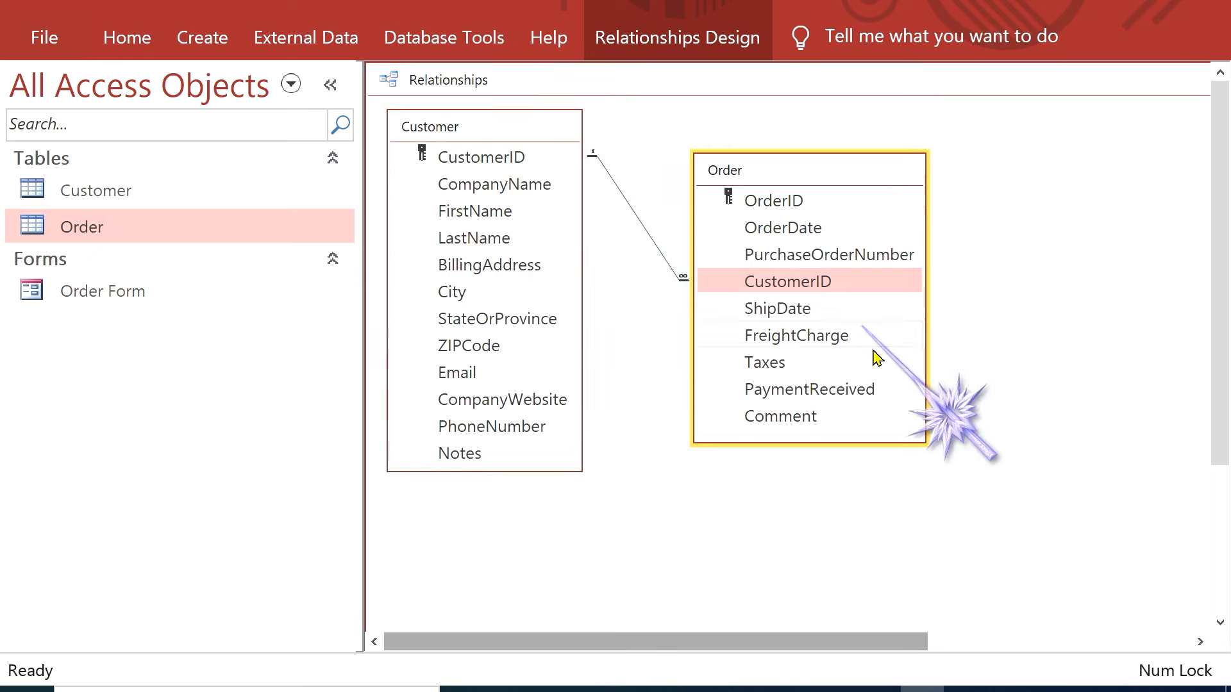
left_click_drag(816, 174, 842, 171)
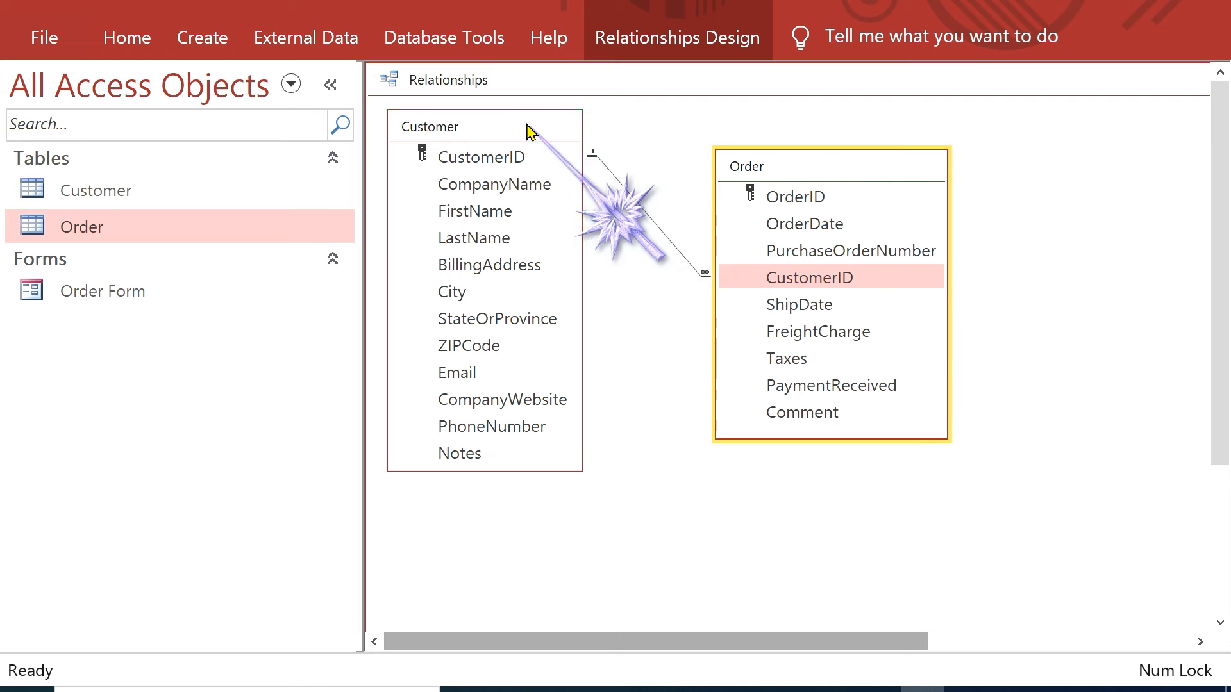
left_click_drag(530, 129, 572, 136)
mouse_move(815, 167)
left_mouse_down()
mouse_move(789, 157)
mouse_move(824, 160)
left_mouse_up()
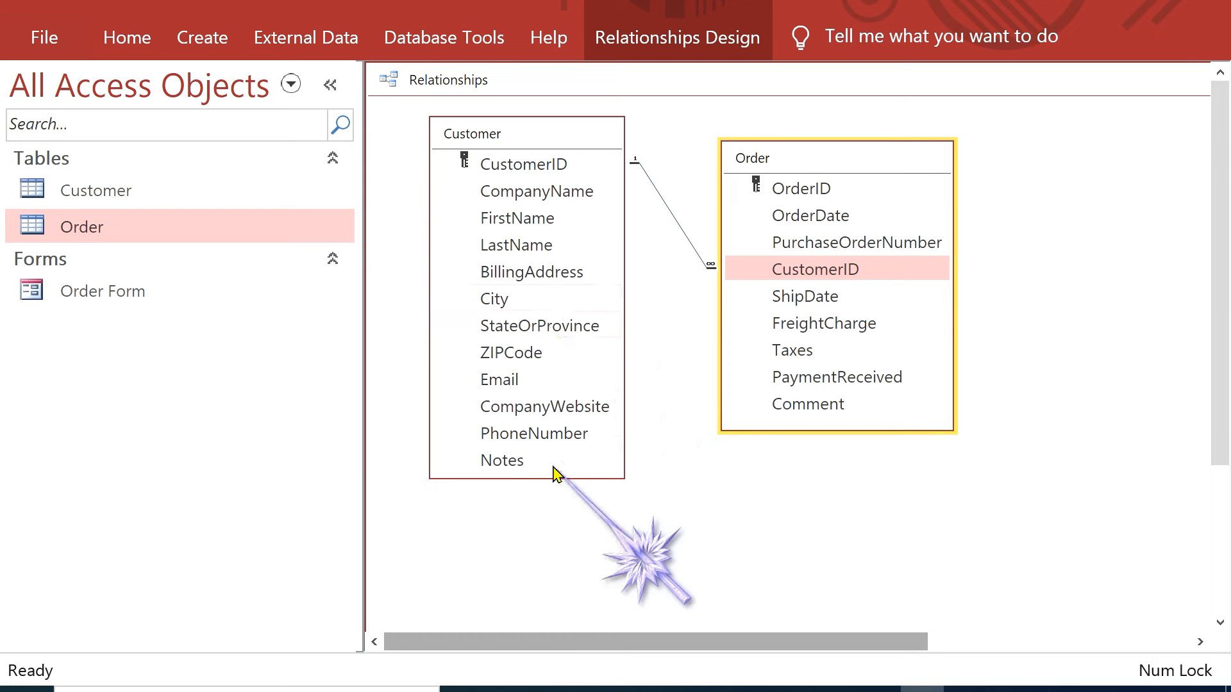
left_click(824, 280)
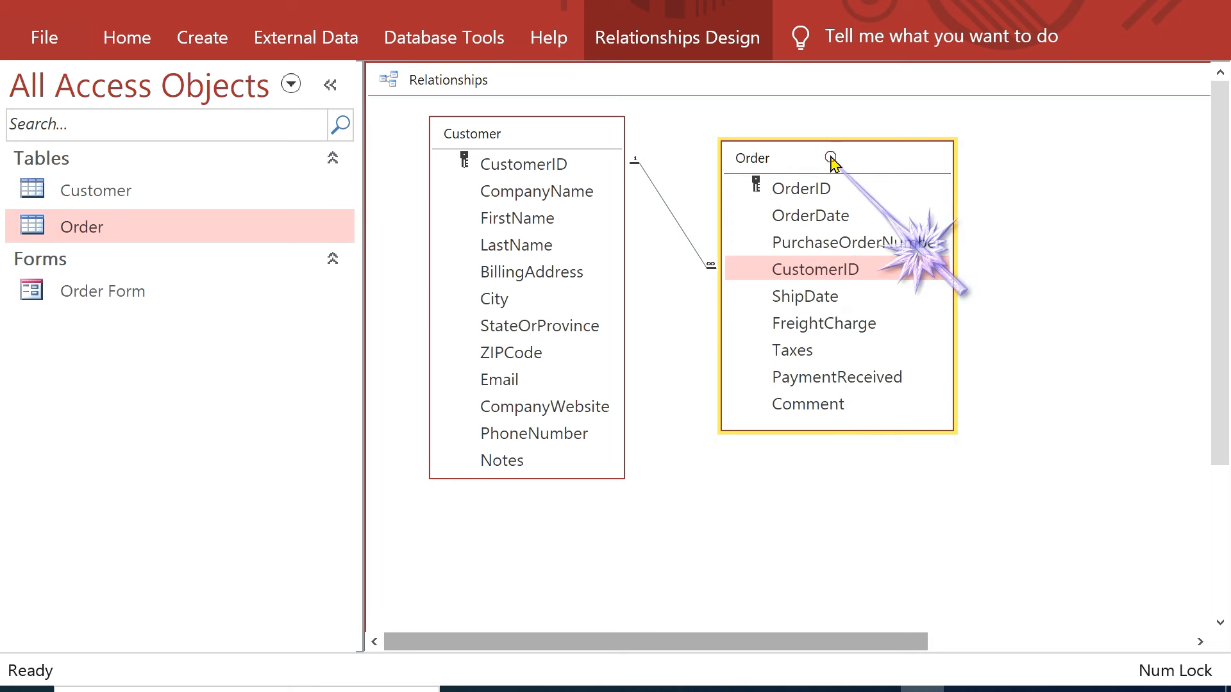
left_click_drag(832, 160, 873, 155)
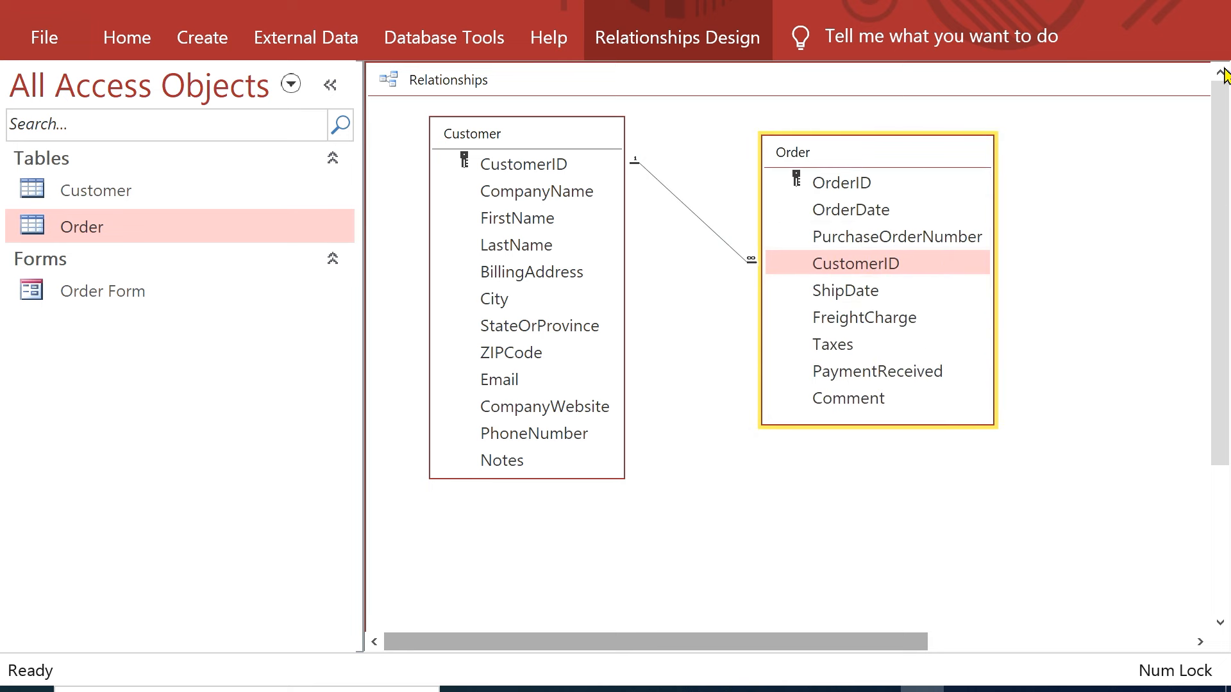
Step: Close the Relationships window and save the changes to its layout
left_click_drag(850, 642, 1121, 642)
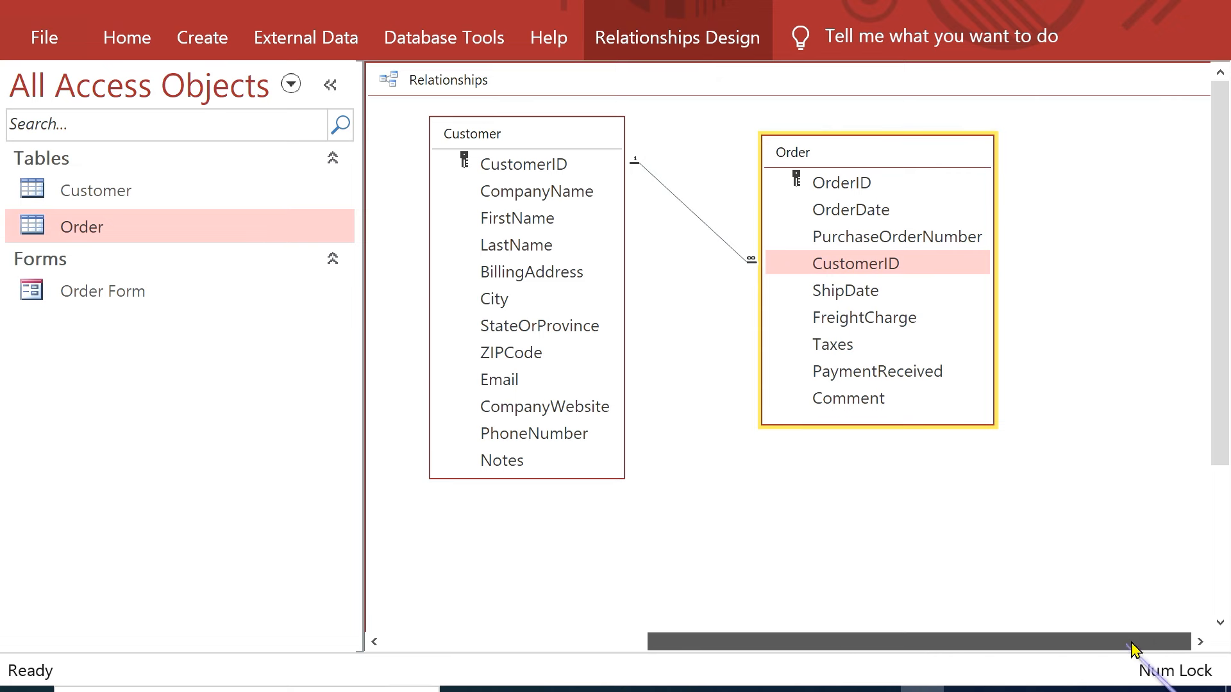
left_click(1180, 79)
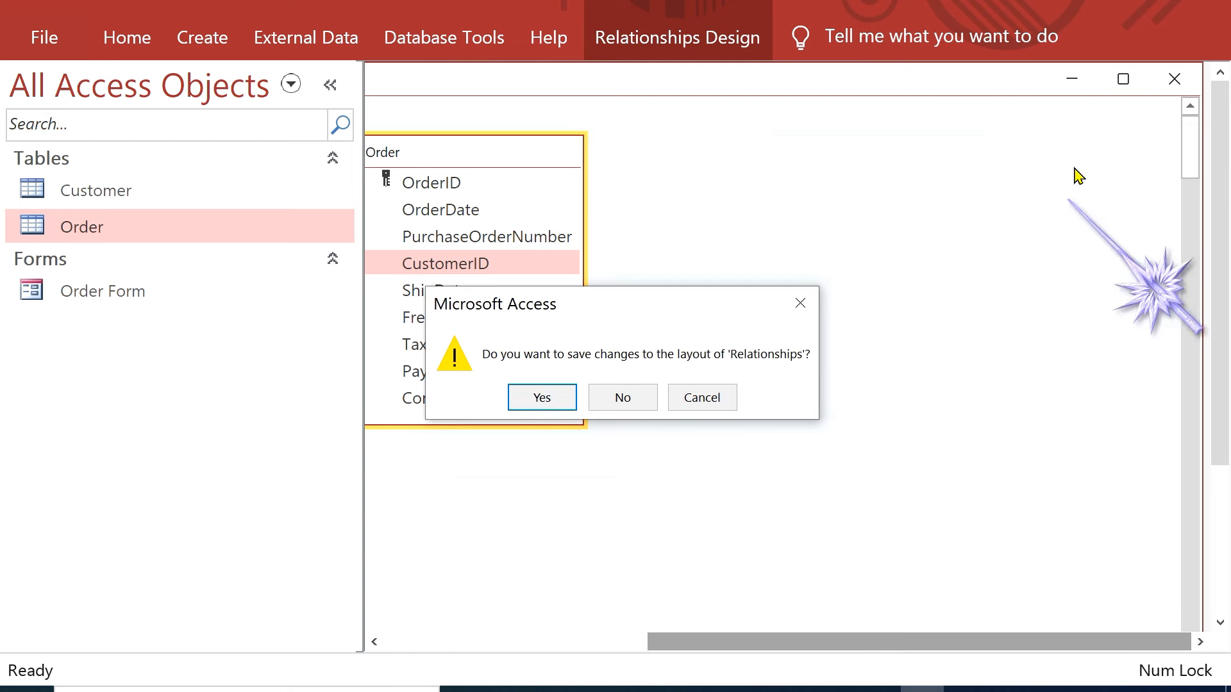
left_click(540, 400)
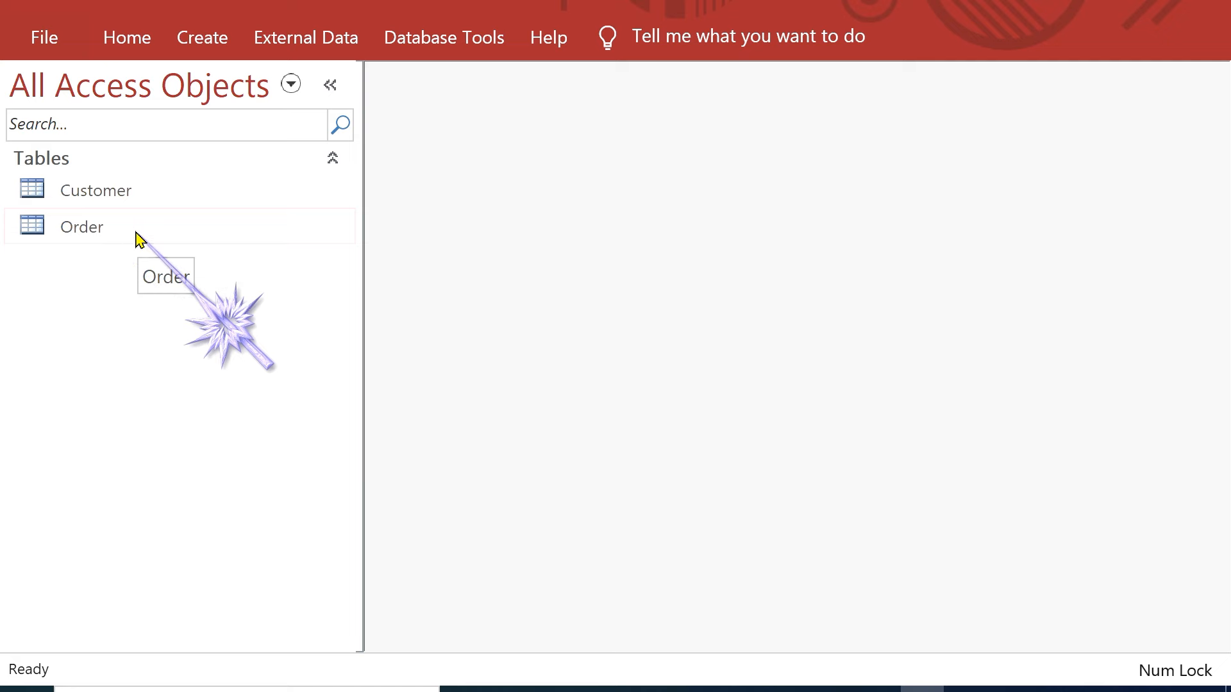
Step: Start the Form Wizard and add all fields of the Order table to the new form
left_click(198, 43)
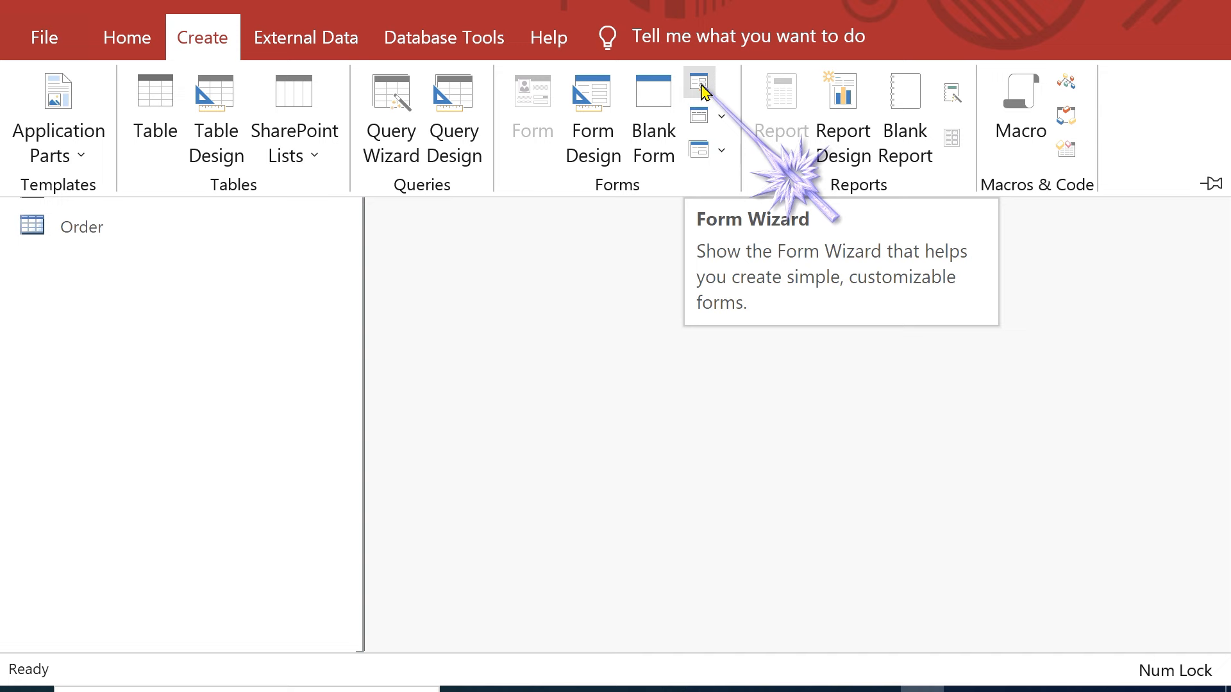
double_click(212, 39)
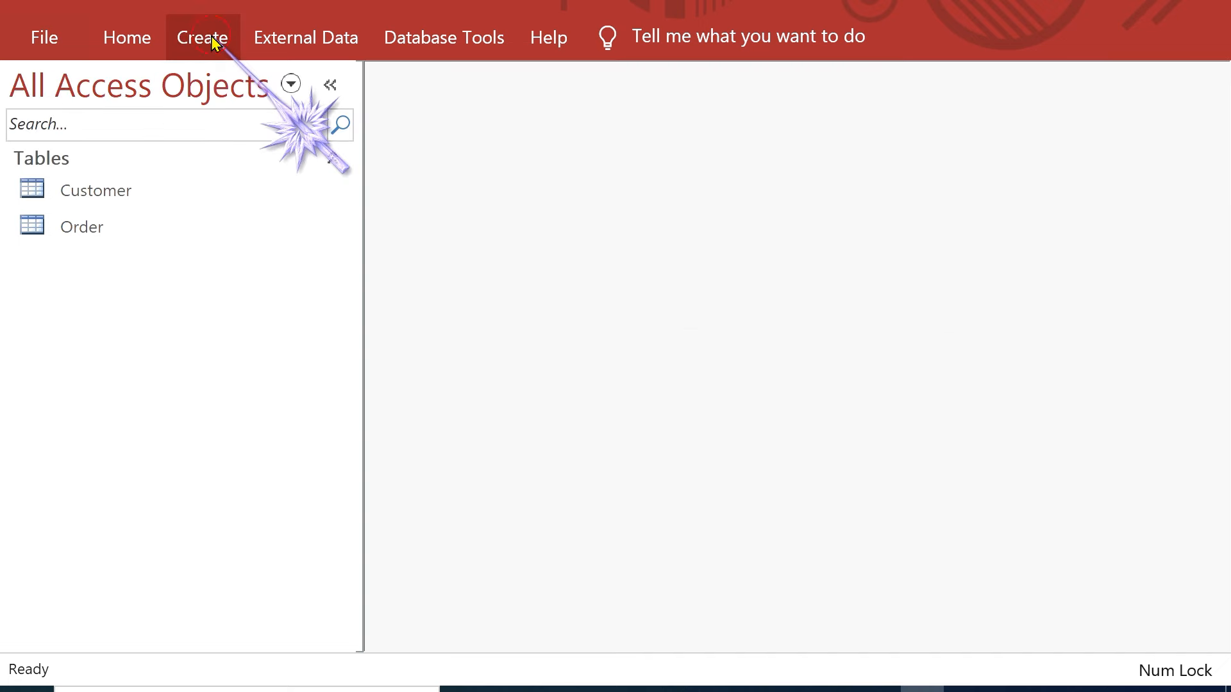
double_click(212, 38)
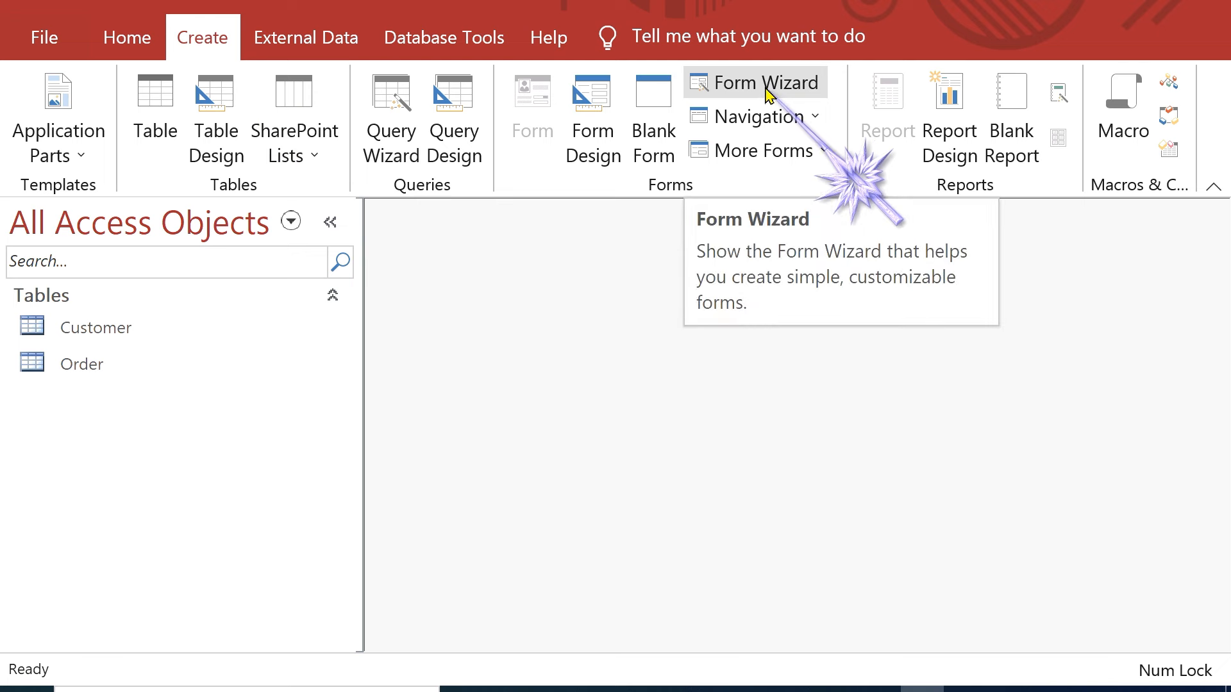
left_click(767, 93)
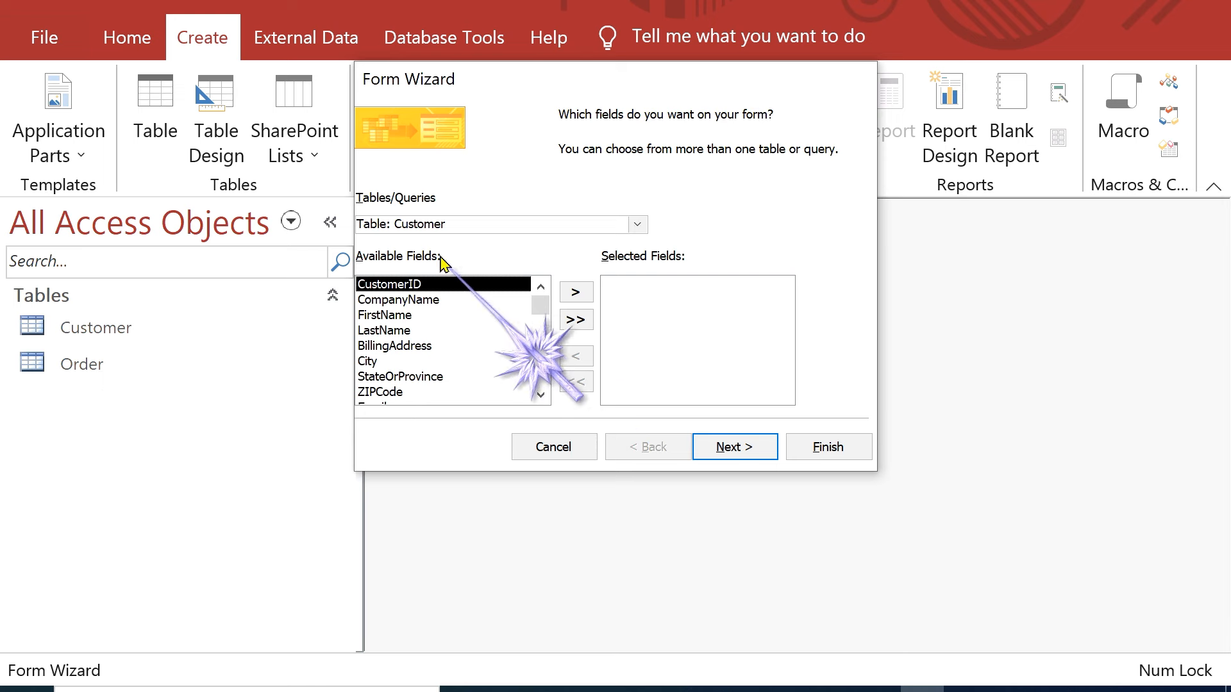
left_click(637, 224)
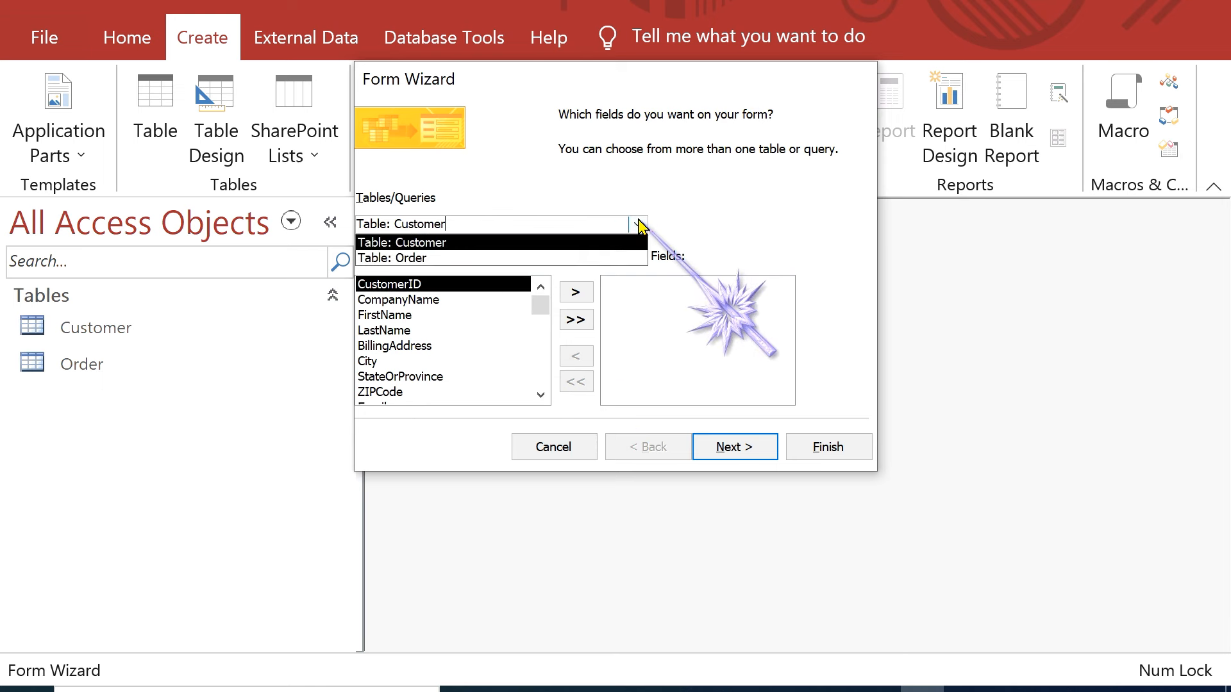
left_click(452, 263)
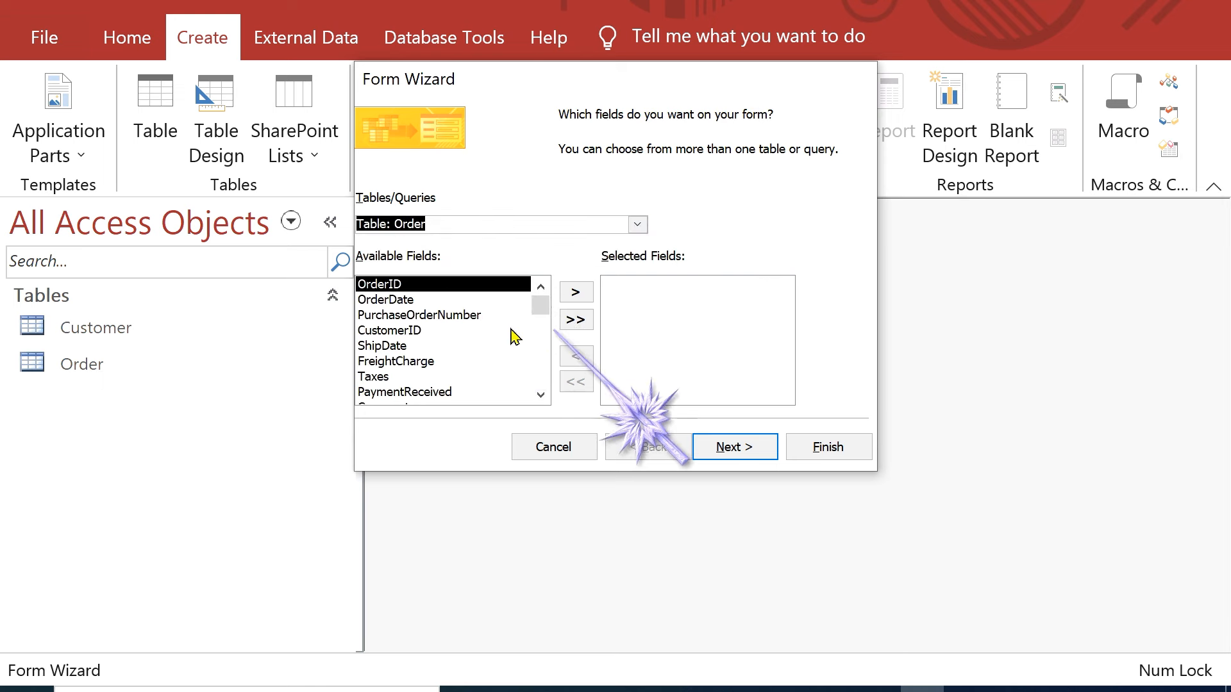
left_click(576, 321)
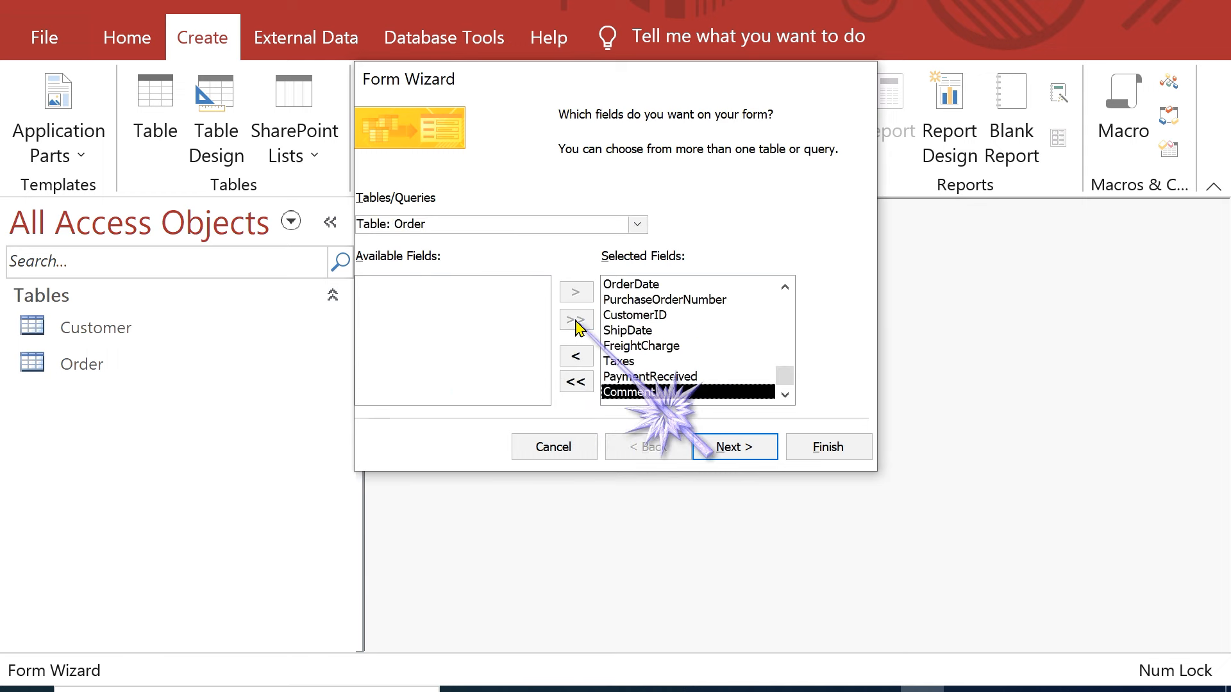
left_click_drag(784, 375, 783, 284)
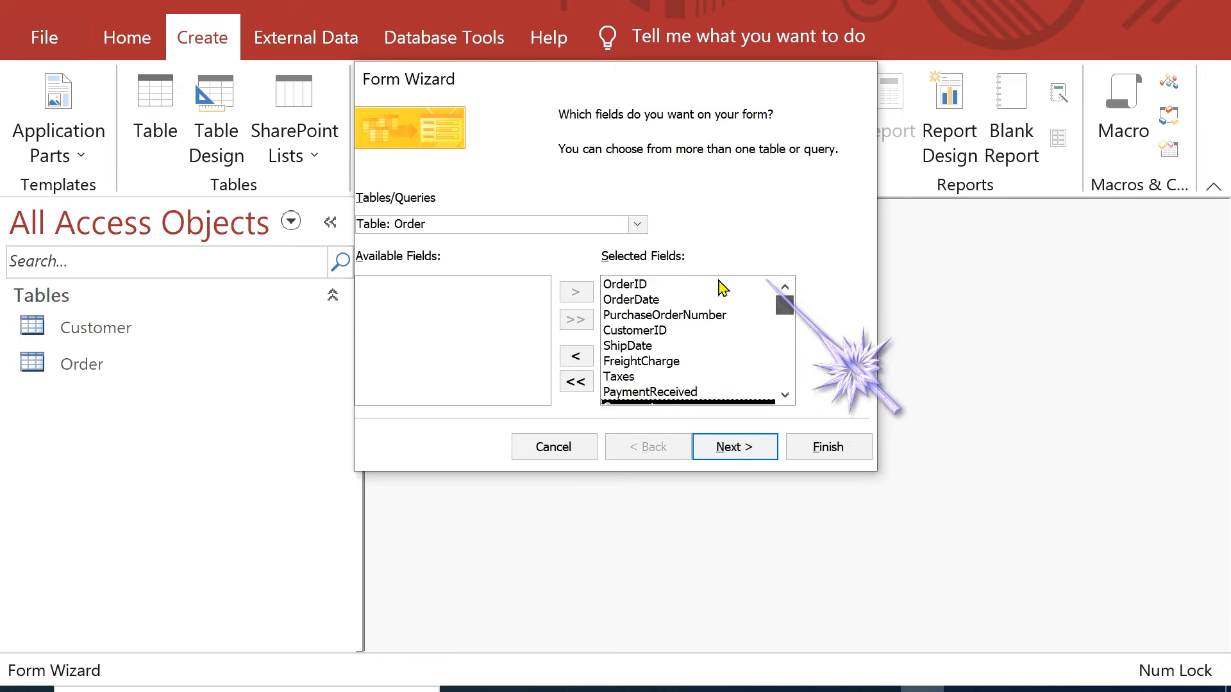
left_click(627, 285)
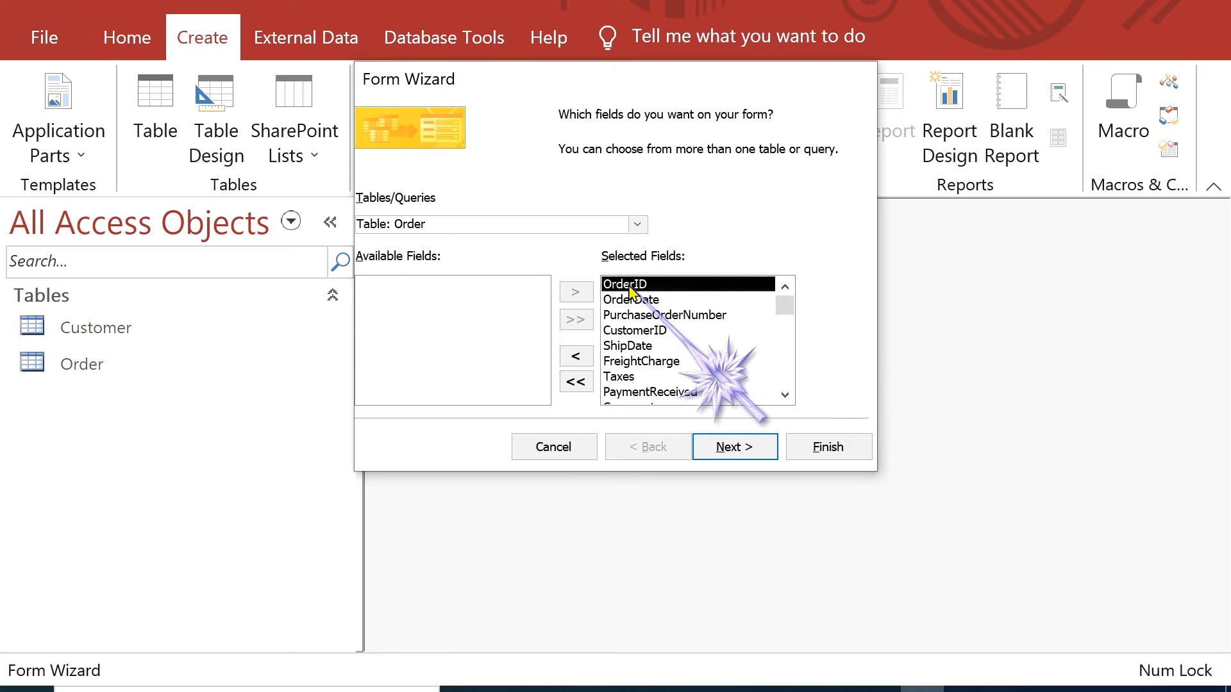
Step: Finish the wizard with the Columnar layout and the title Order Form, opening the form to view information
left_click(747, 453)
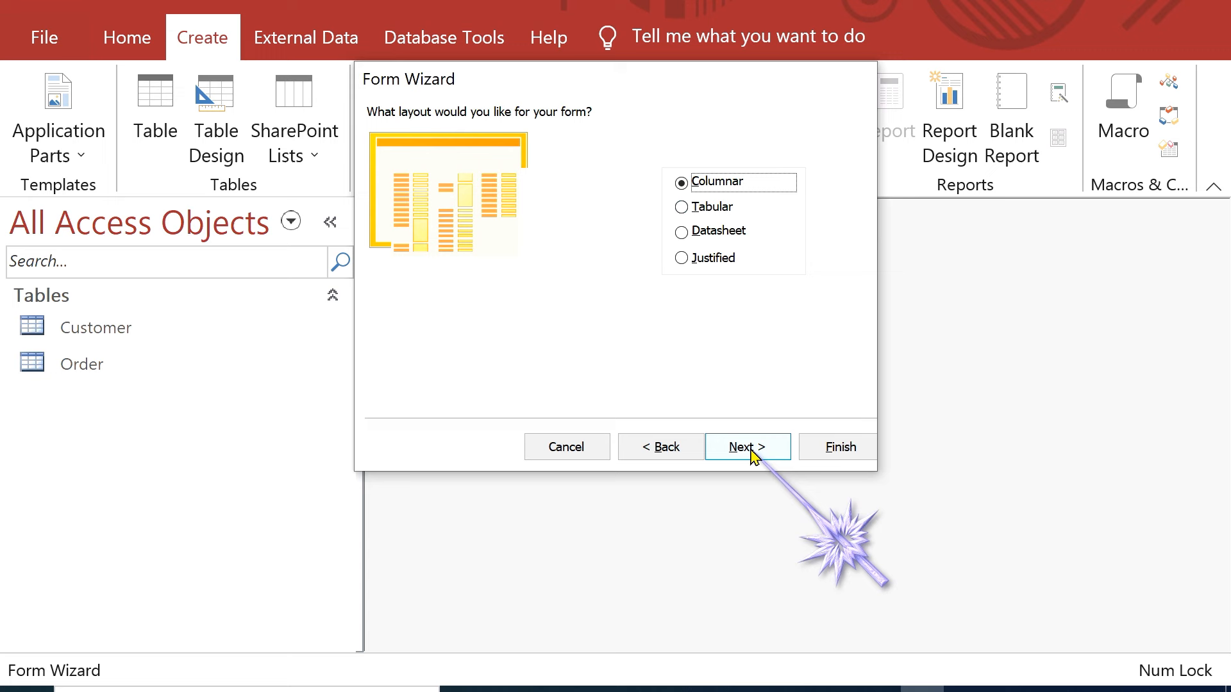
left_click(747, 447)
double_click(562, 140)
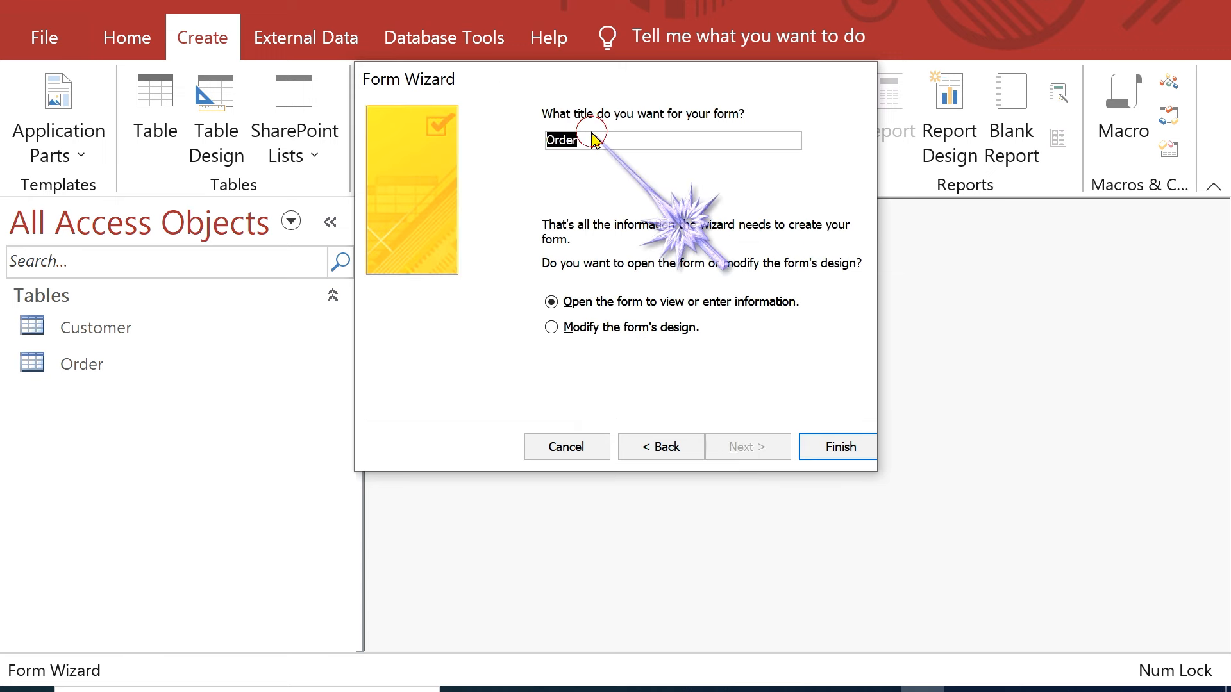
left_click(605, 141)
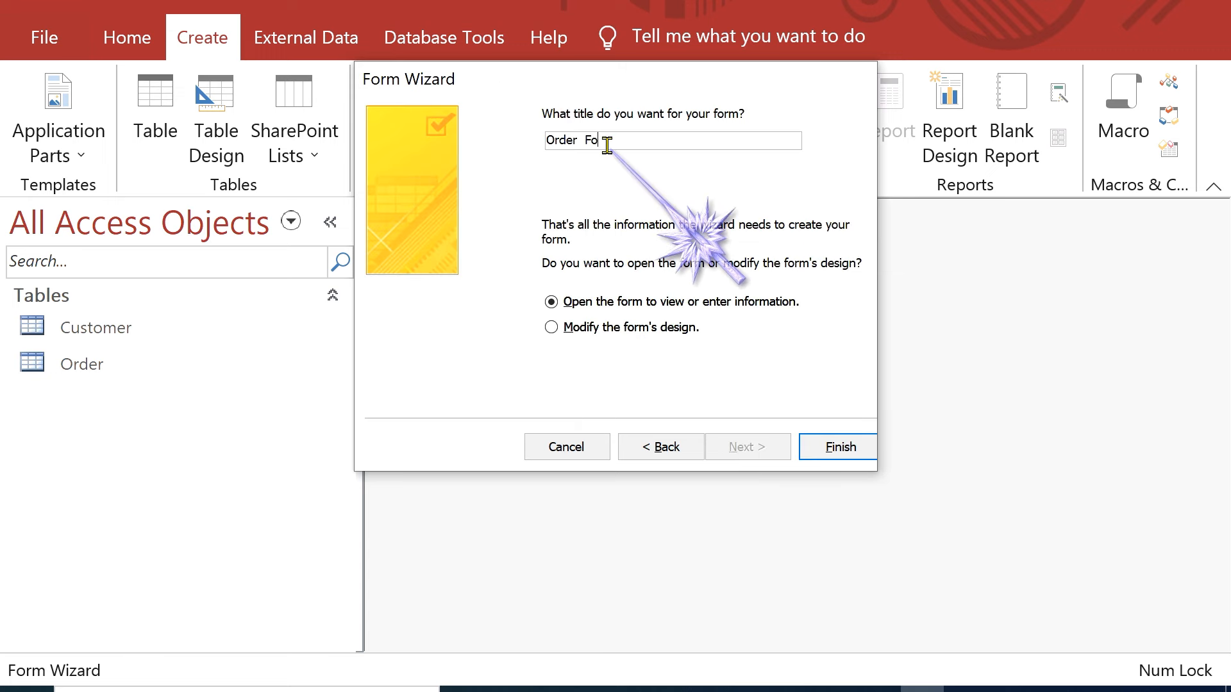
left_click(849, 447)
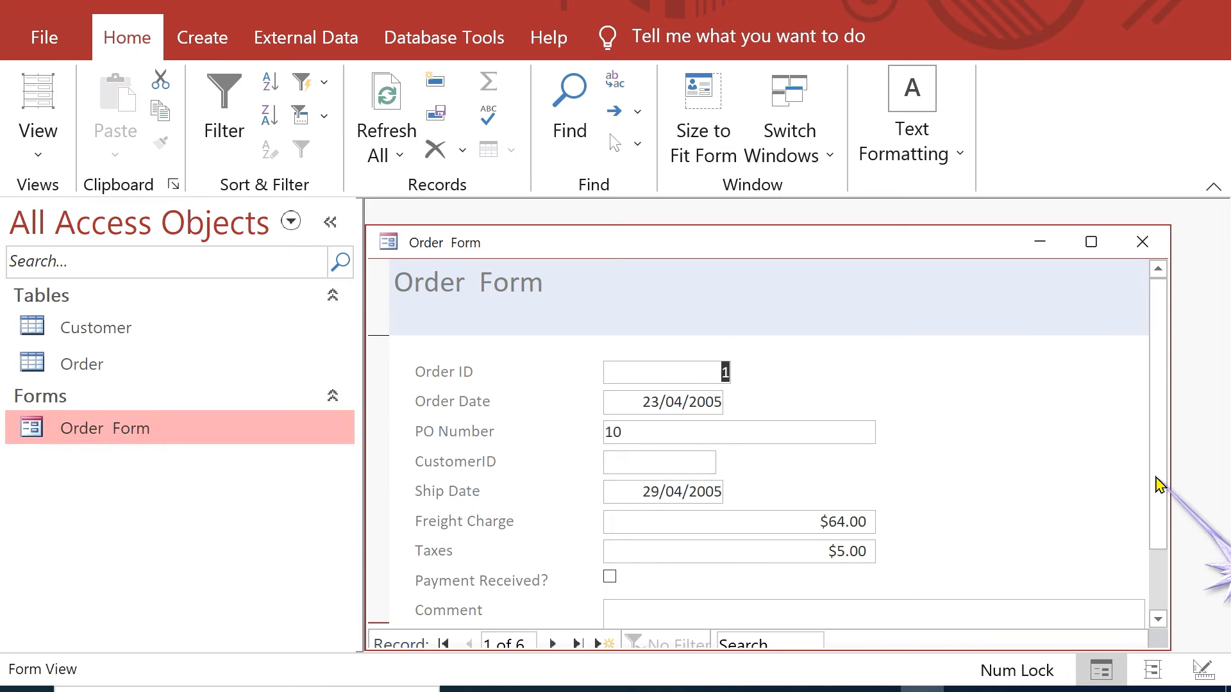
Step: Browse the Order Form from the first to the fourth record, check the CustomerID field, and close the form
mouse_move(1159, 481)
left_mouse_down()
mouse_move(1176, 549)
mouse_move(1143, 472)
left_mouse_up()
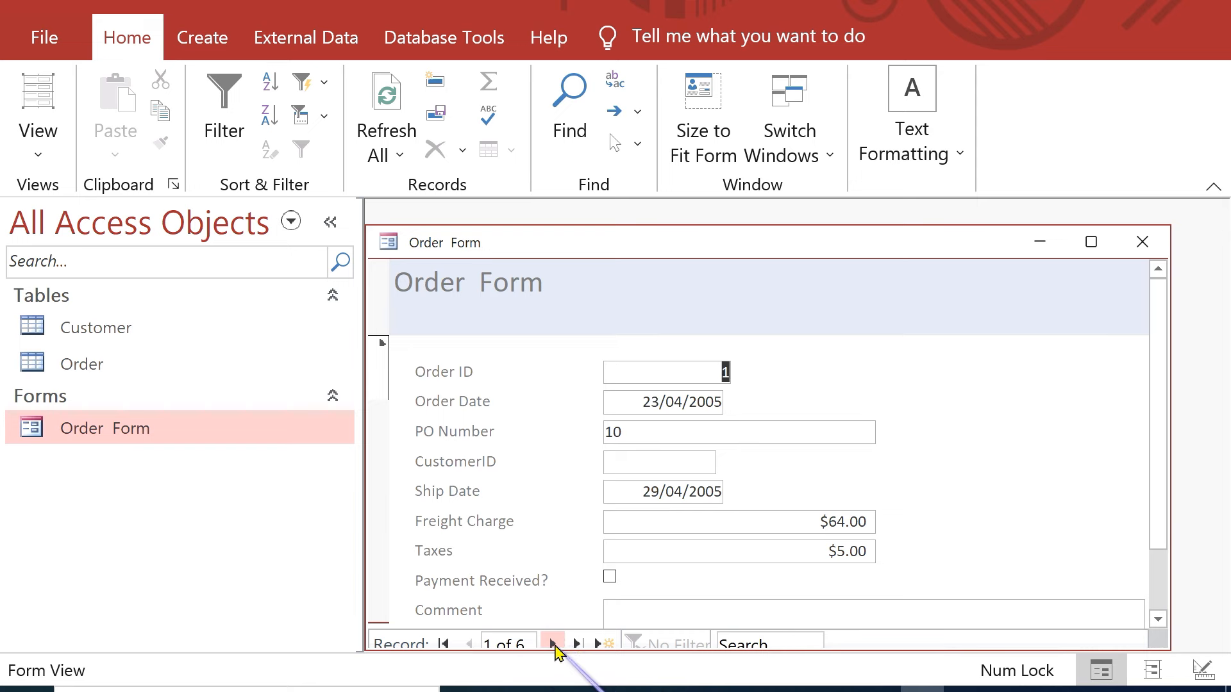
left_click(553, 643)
left_click(553, 643)
left_click(552, 643)
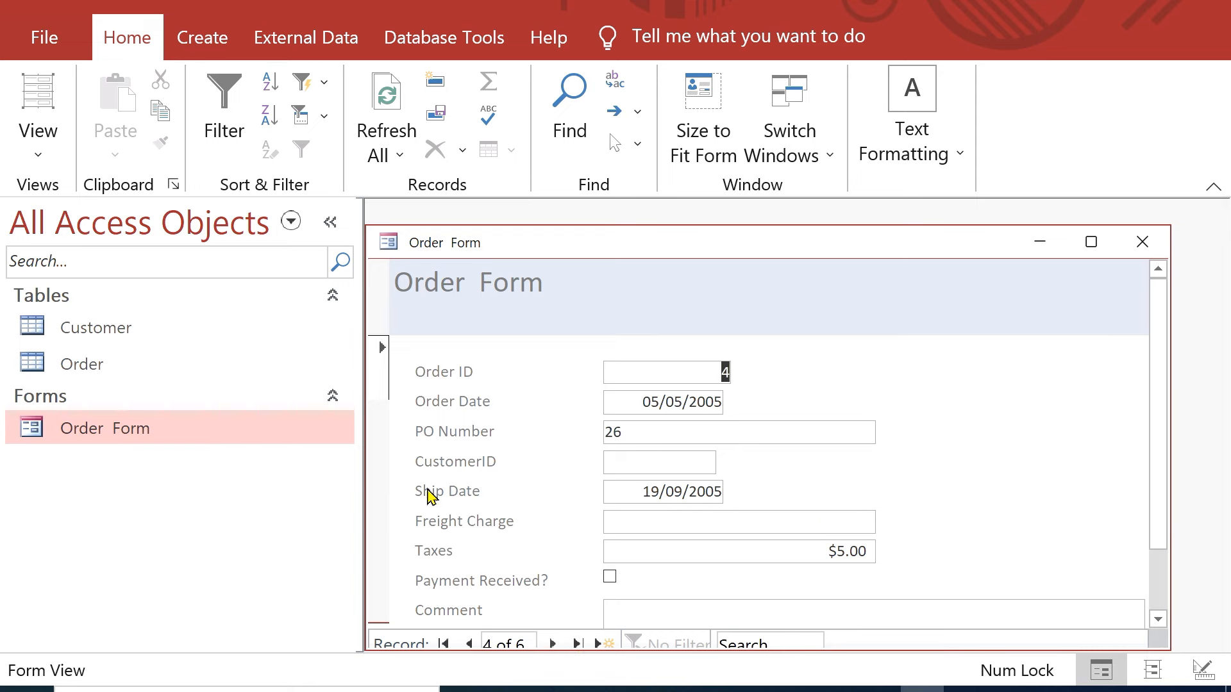
left_click(663, 459)
left_click(1142, 242)
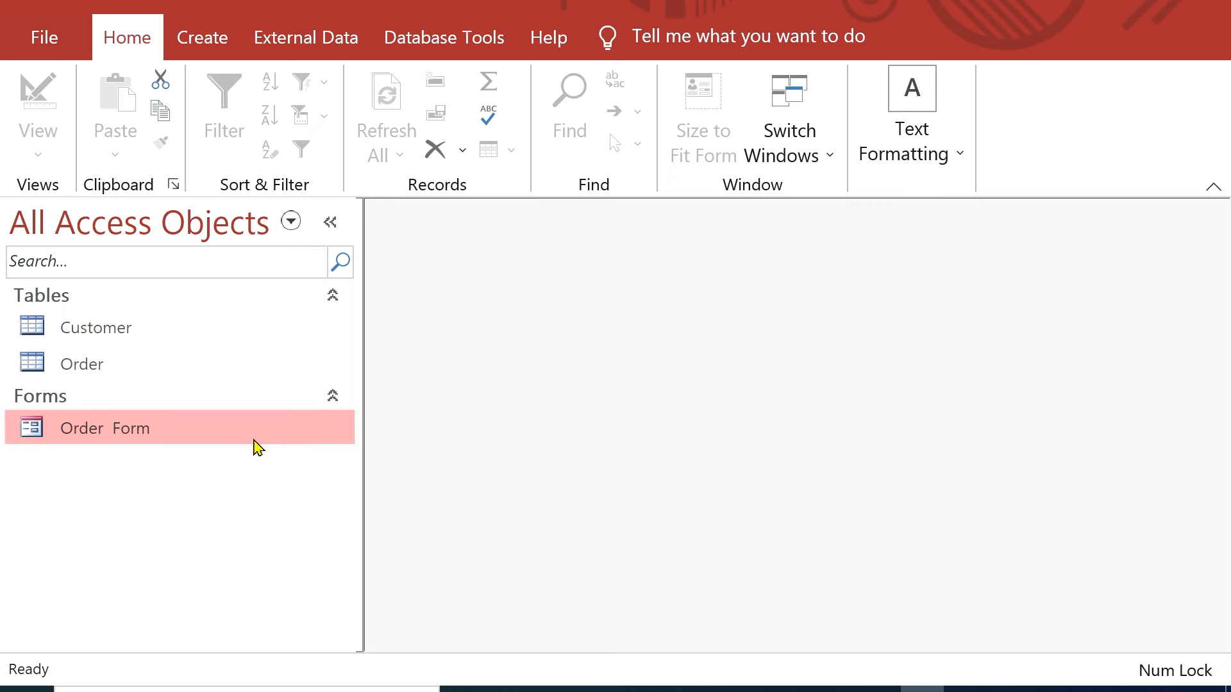
Step: Open the Customer table to look up the existing customer IDs, and close it again
left_click(98, 332)
right_click(127, 338)
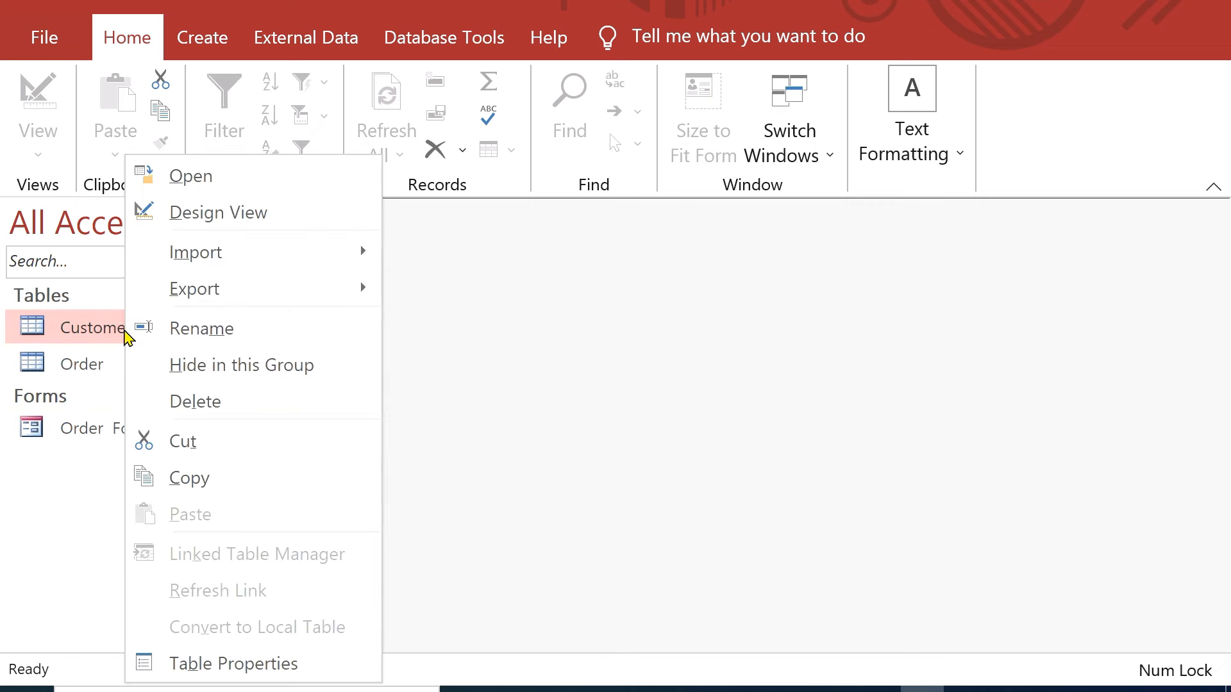
left_click(211, 176)
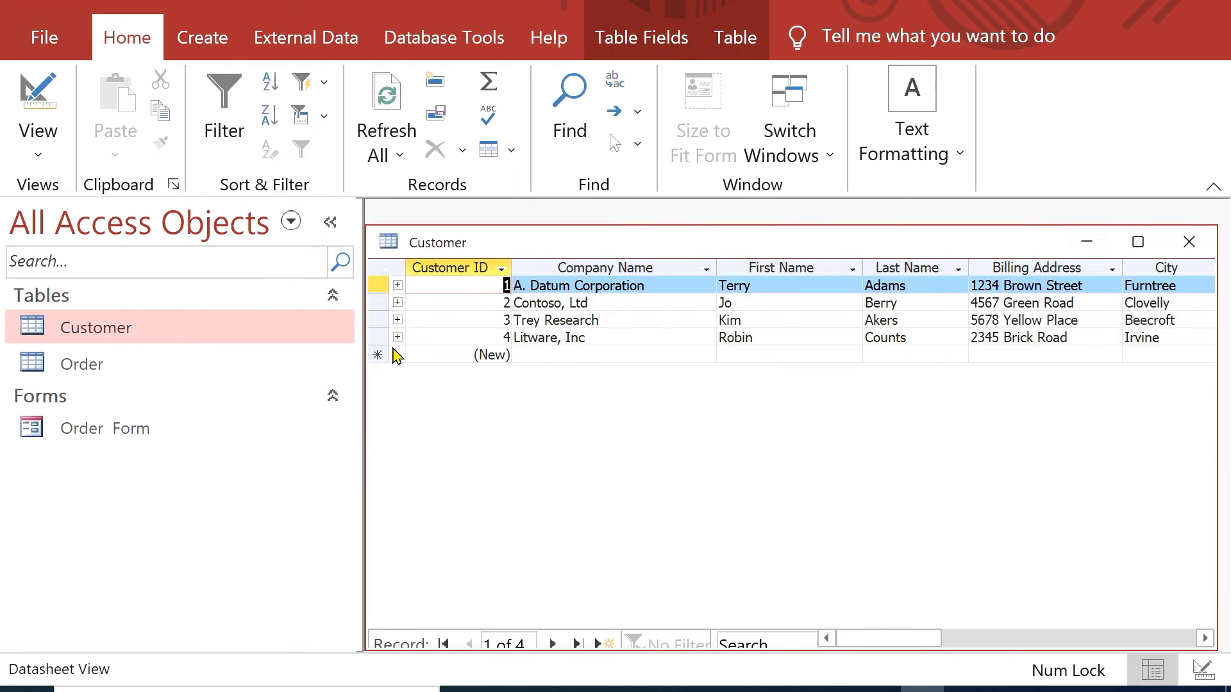
left_click(1187, 246)
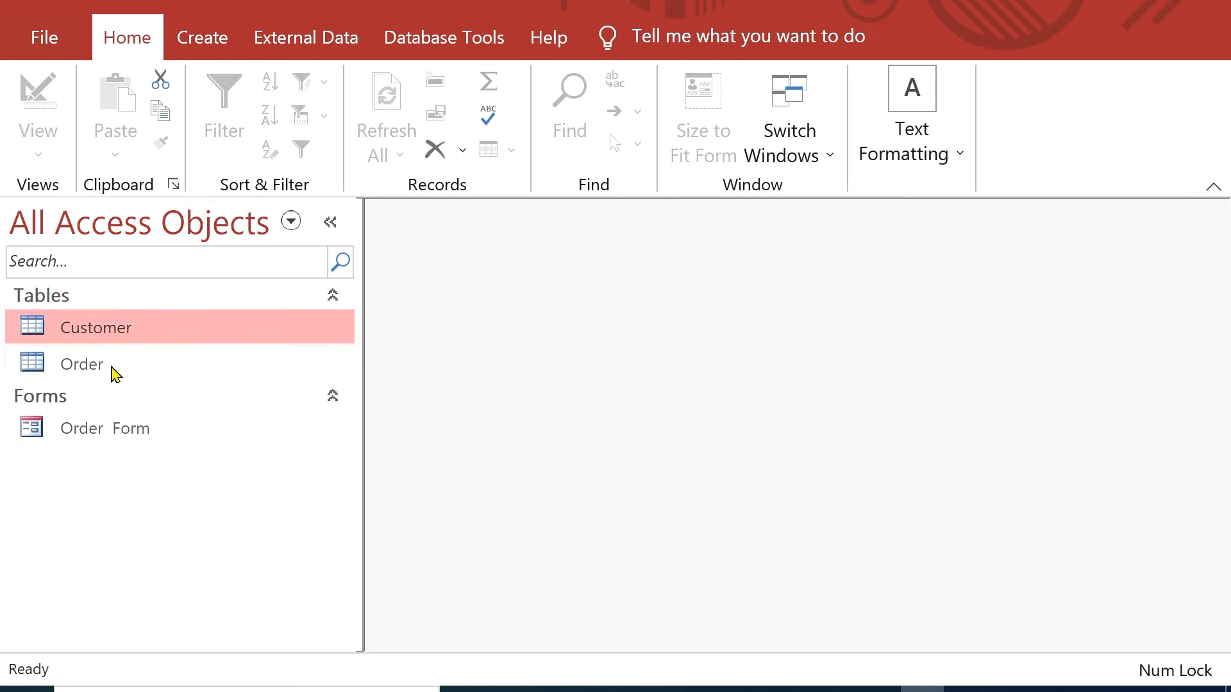
Step: In the Order table, enter CustomerID 1, 1, 2 and 3 for orders 1 to 4, and close the table
left_click(160, 369)
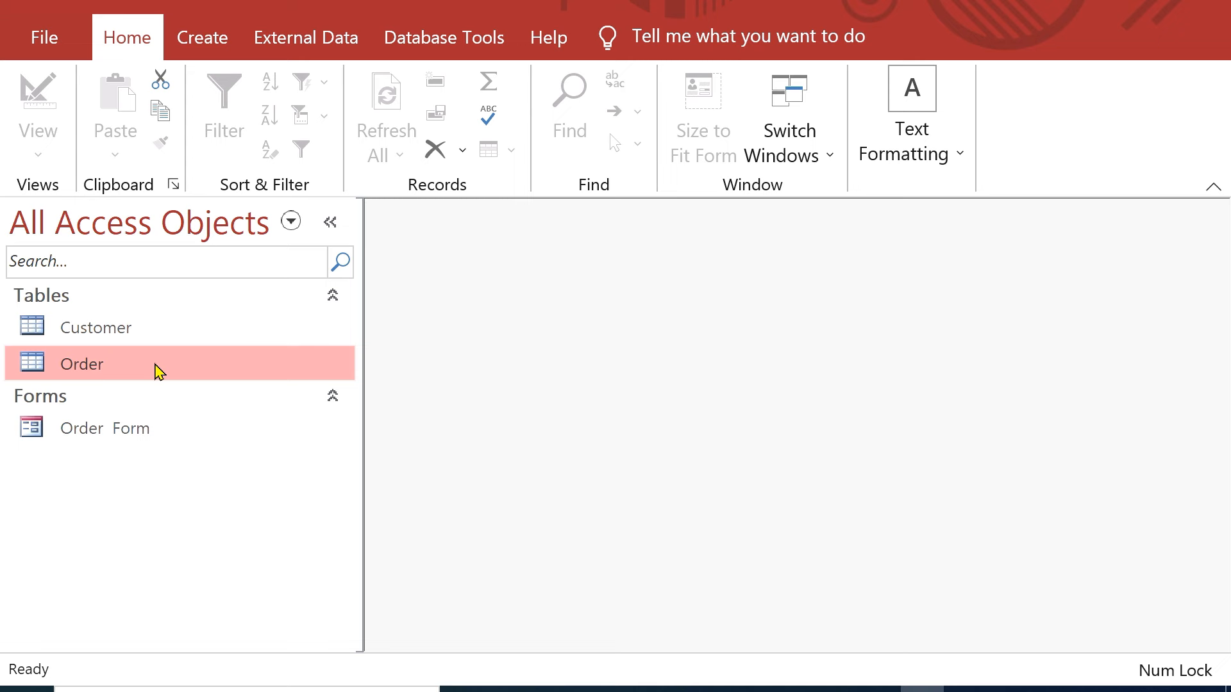
double_click(158, 370)
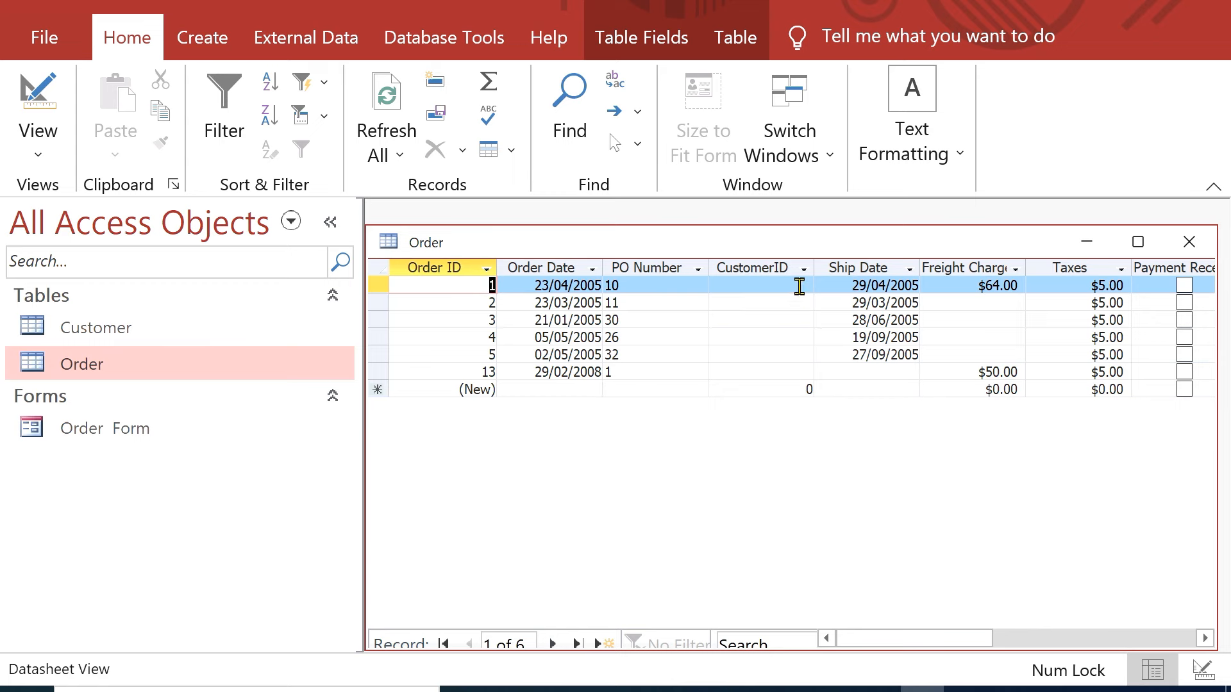
left_click(796, 286)
type("1")
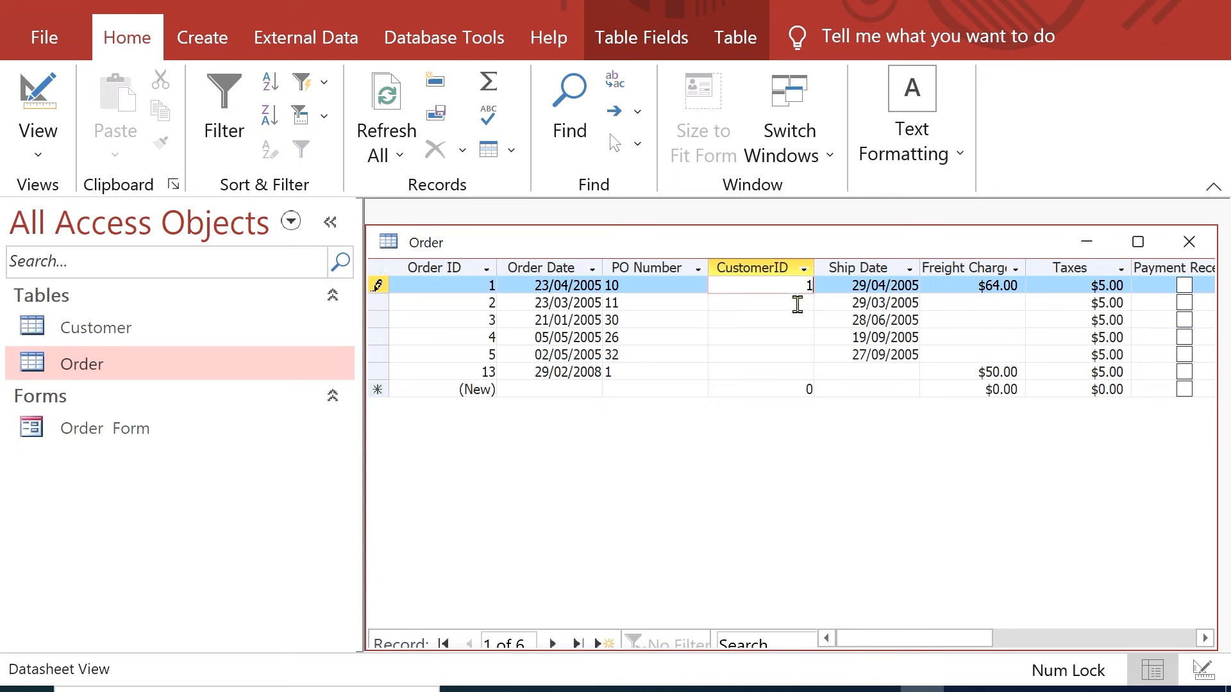
left_click(790, 304)
type("1")
left_click(790, 316)
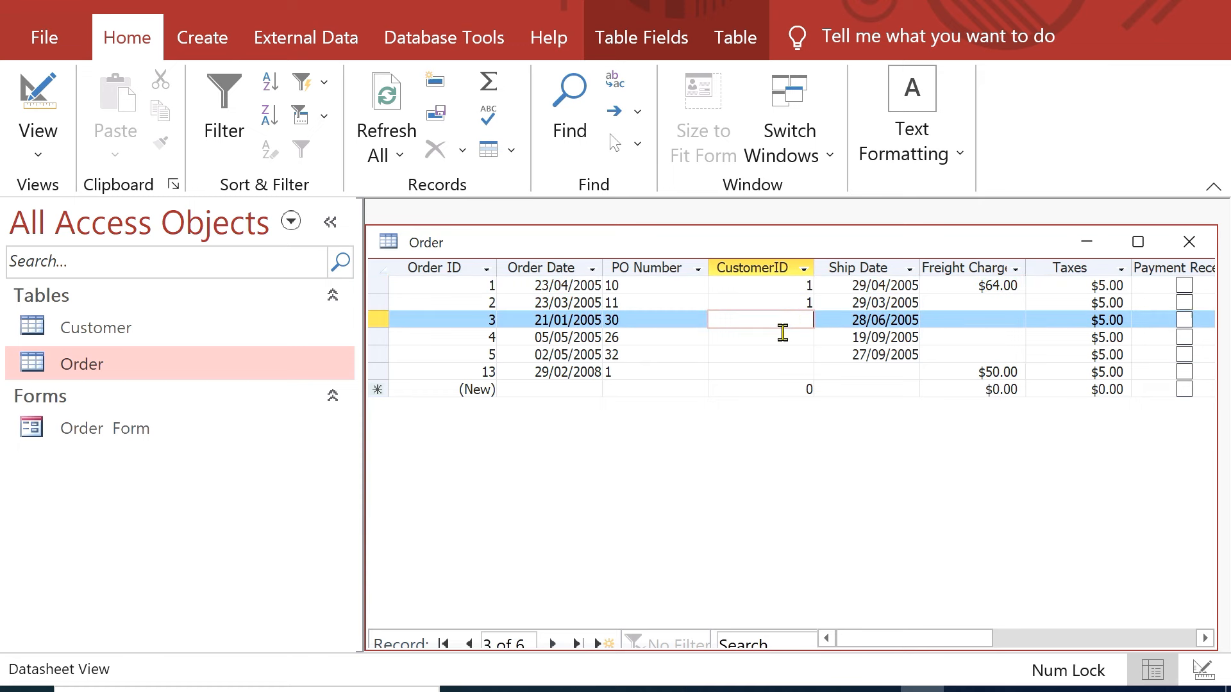
type("2")
left_click(789, 340)
type("3")
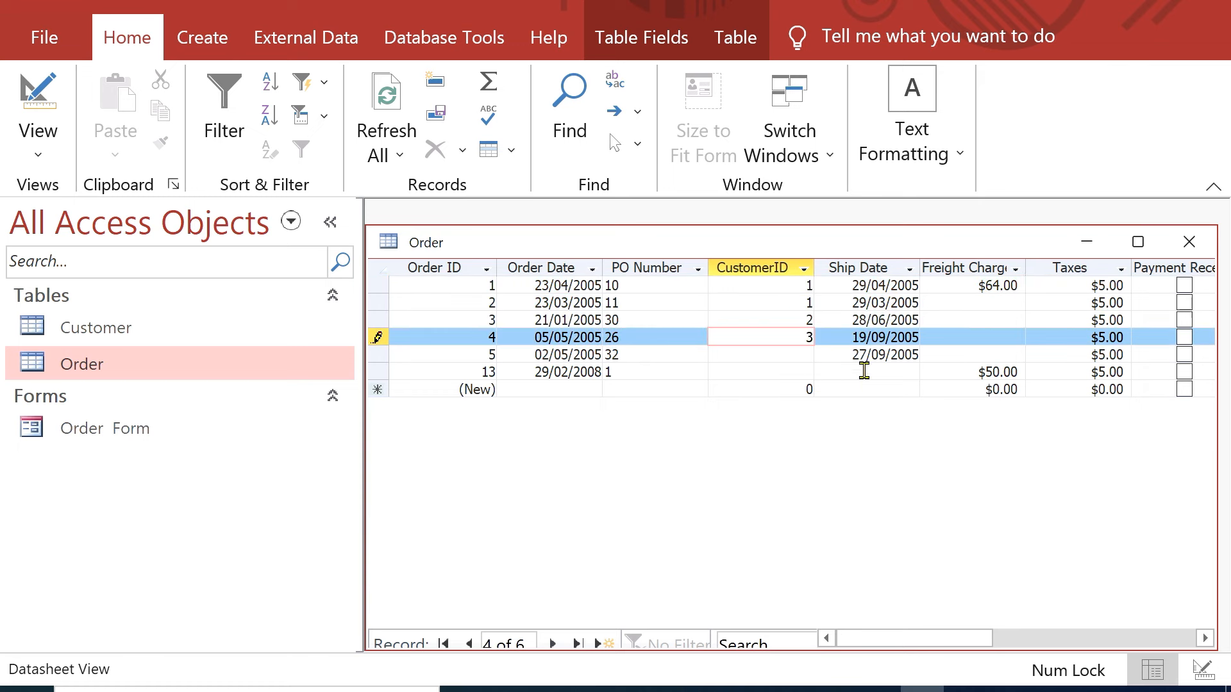
left_click(921, 318)
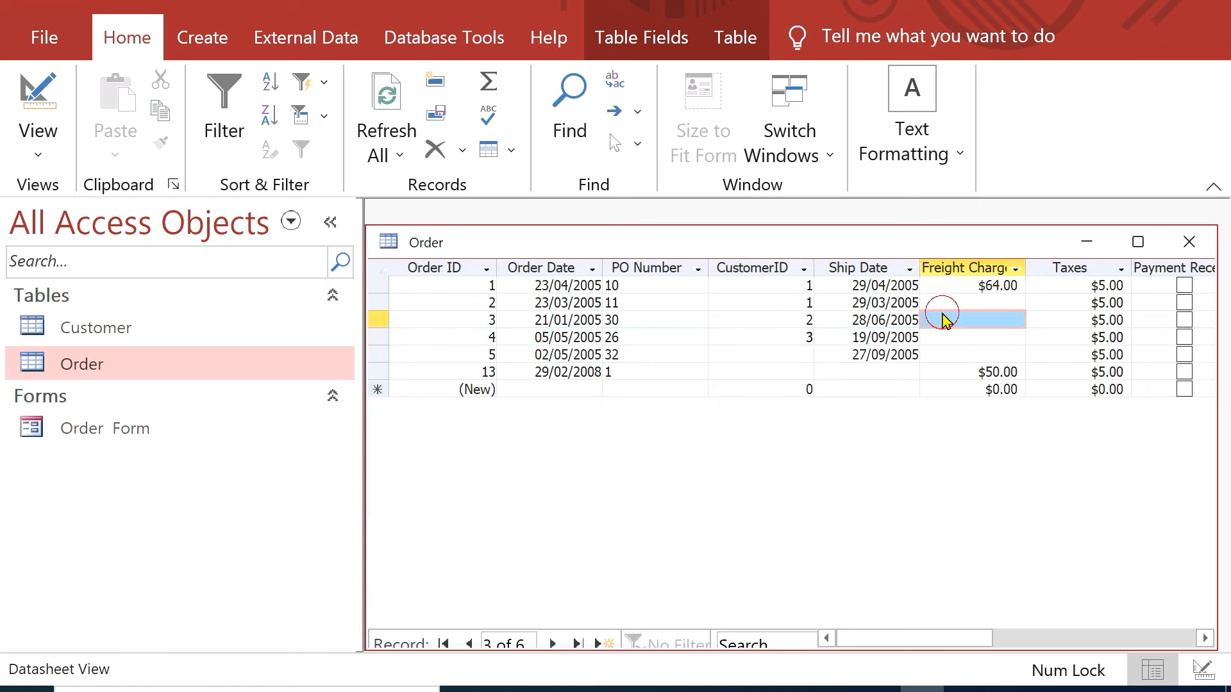
left_click(1189, 246)
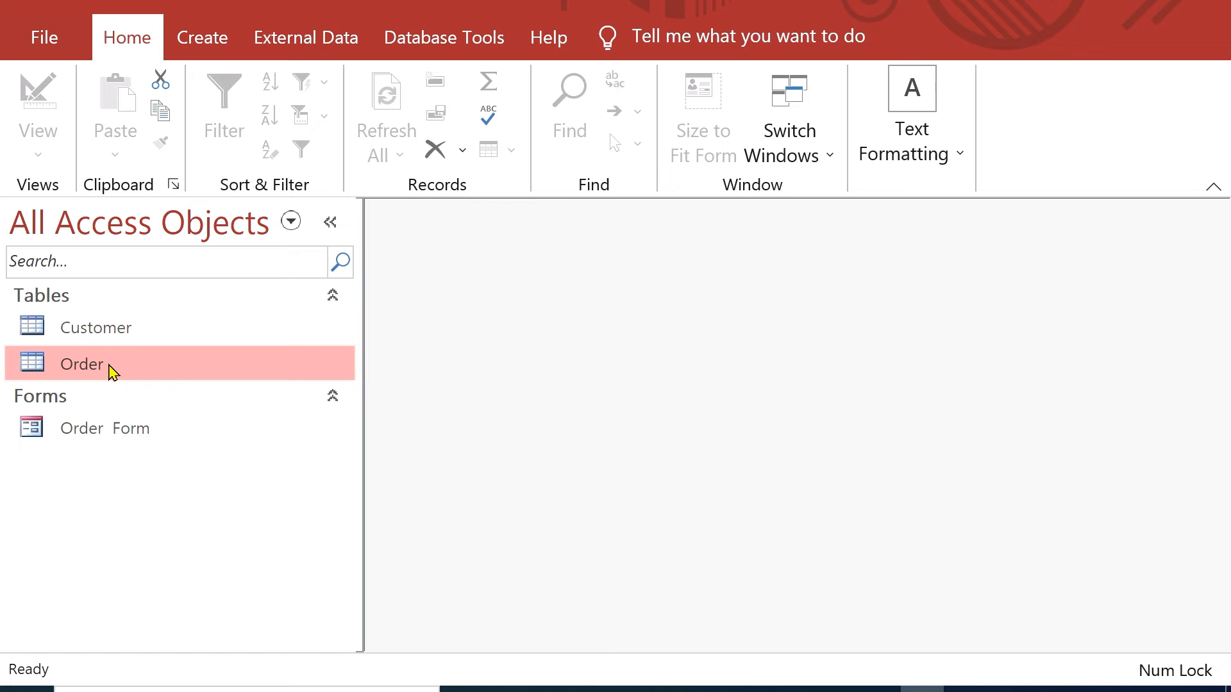
Step: Reopen the Order Form and step through to the fourth record, checking the CustomerID of each order
double_click(144, 427)
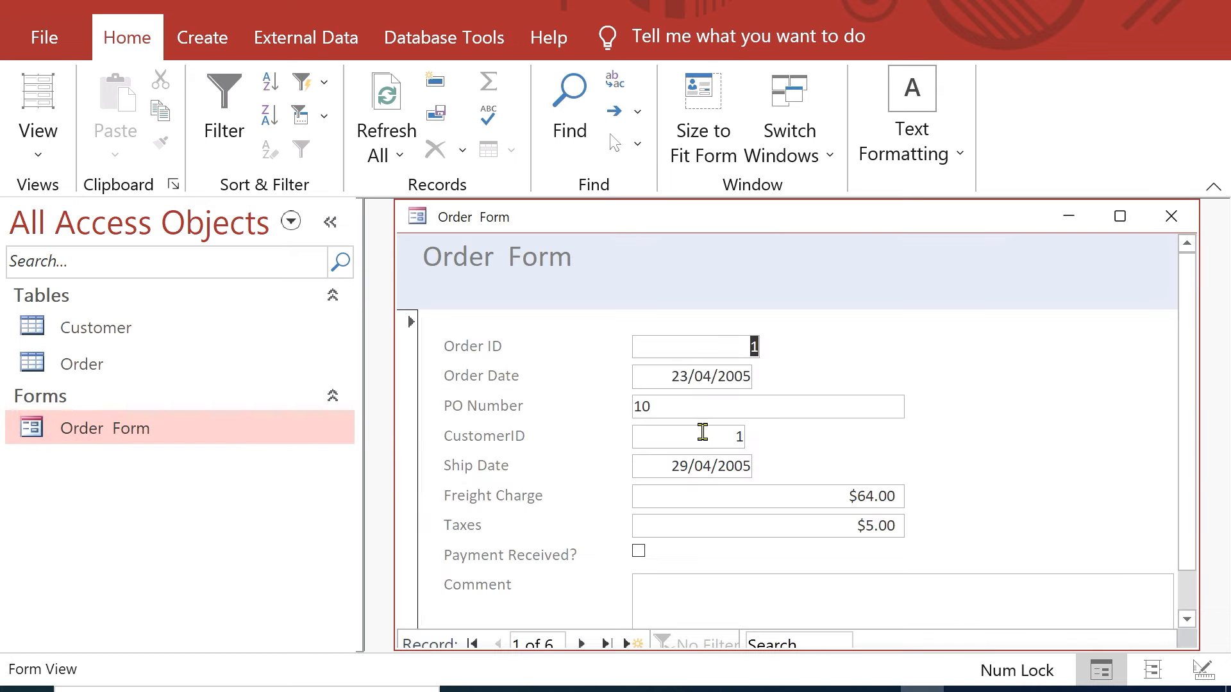
left_click(704, 433)
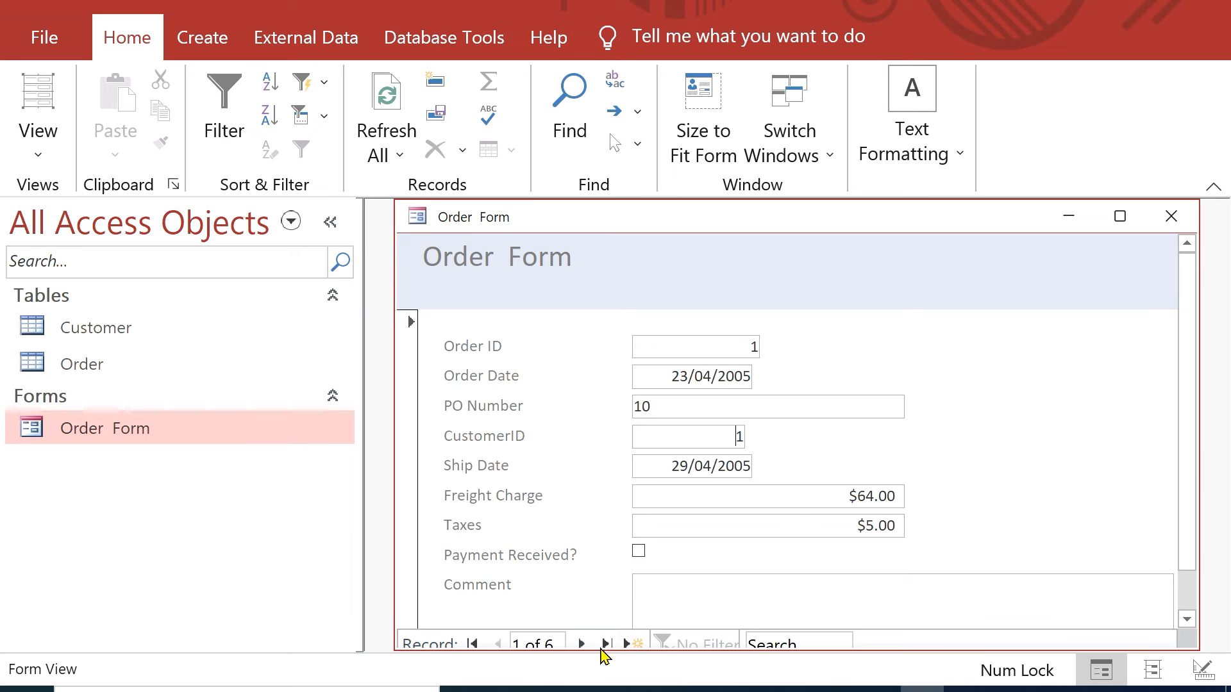
left_click(582, 643)
left_click(582, 644)
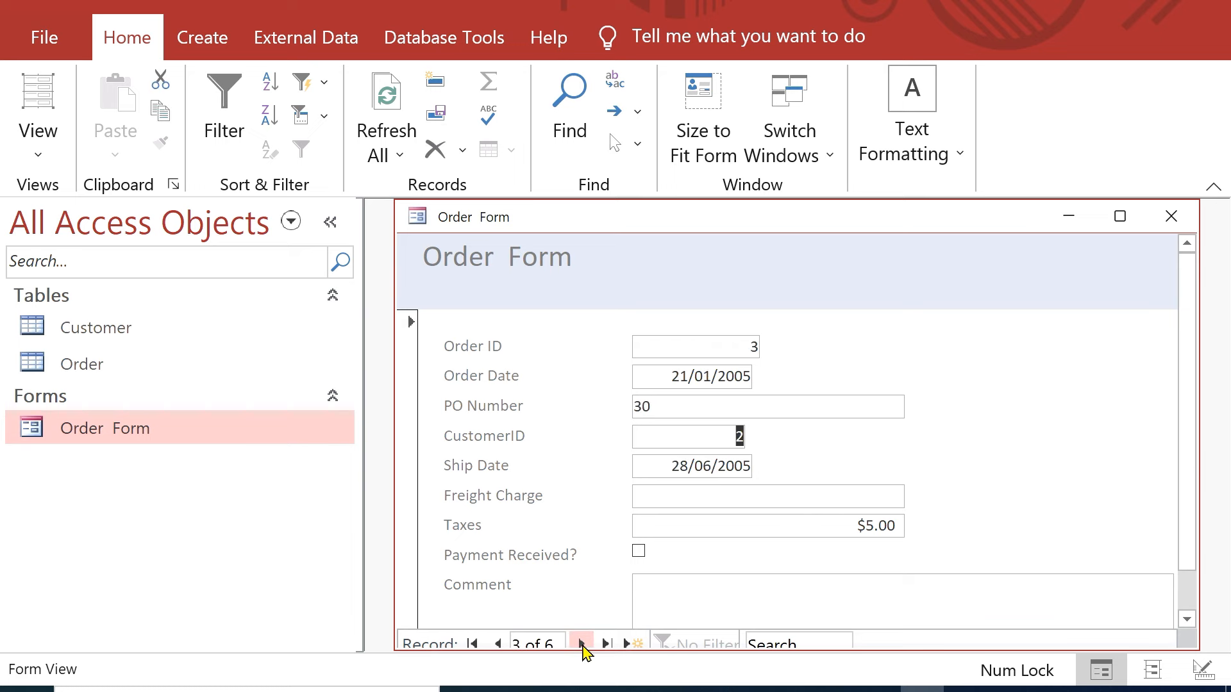
left_click(581, 644)
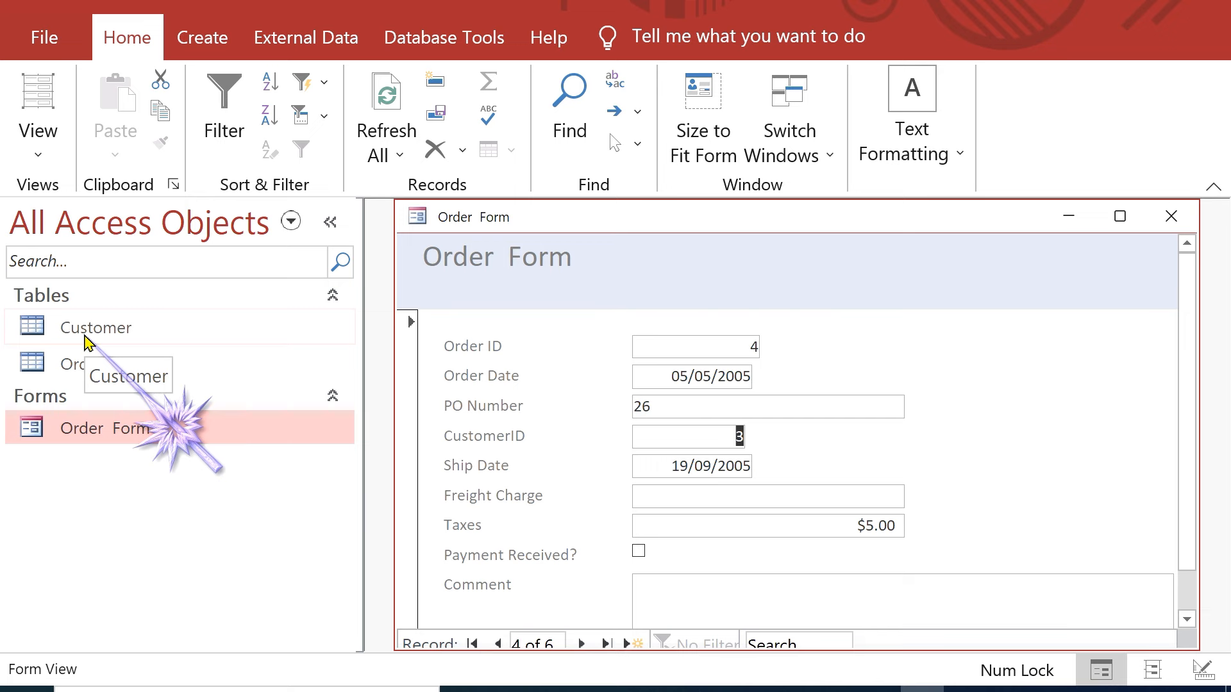
left_click(88, 340)
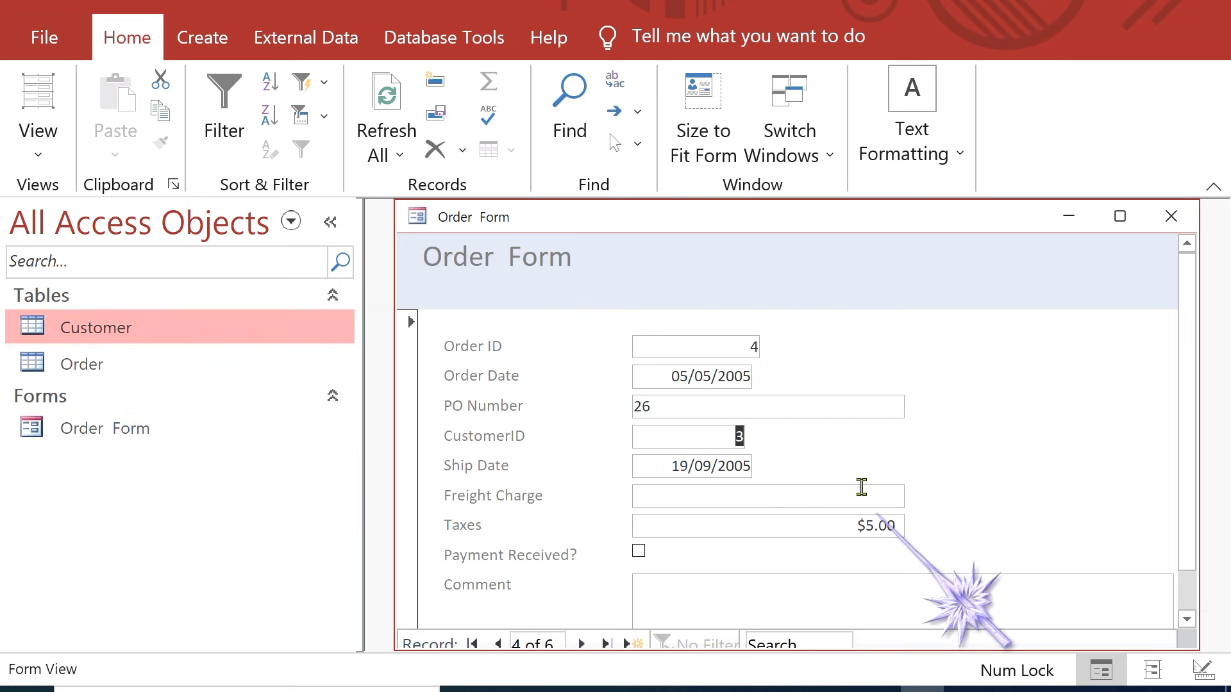
left_click(719, 440)
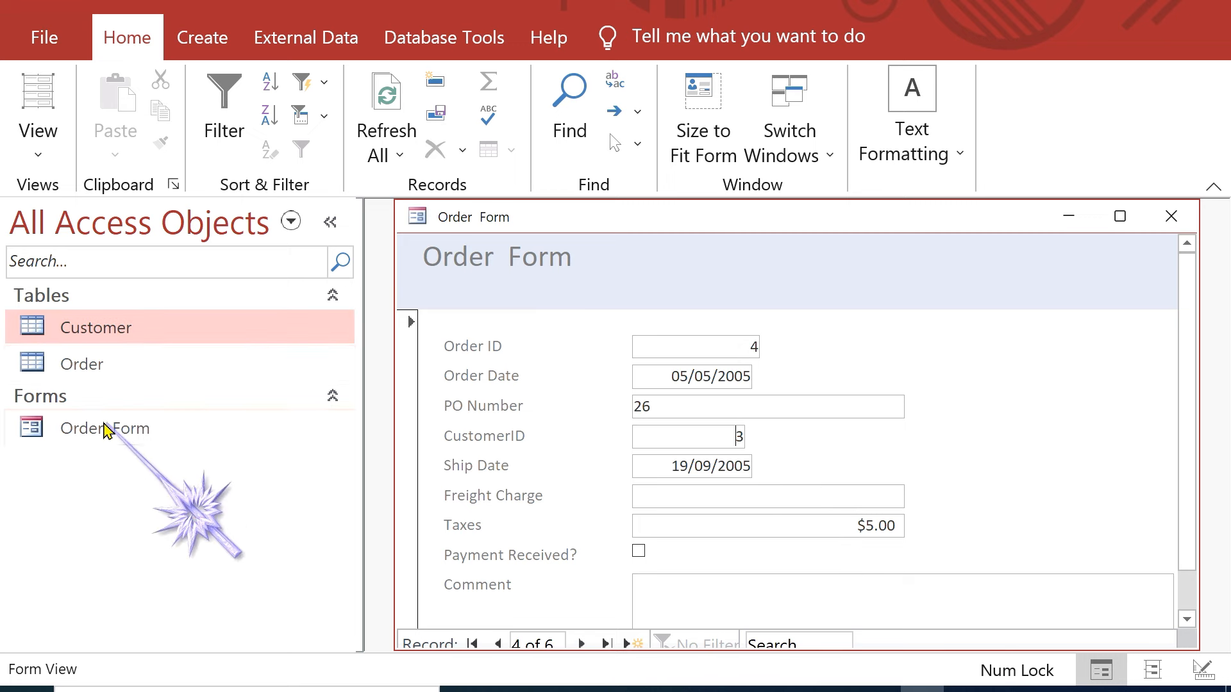
Step: Step through the Order Form to the sixth record, check the CustomerID field, and close the form
left_click(105, 428)
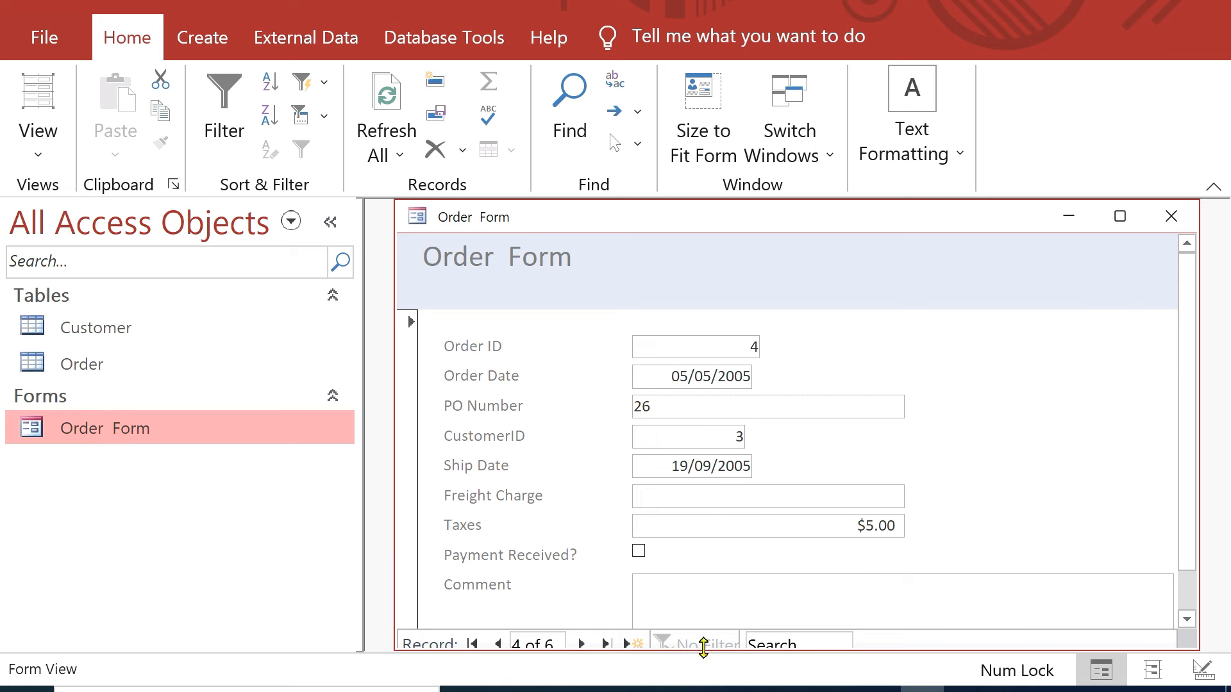
left_click(582, 643)
left_click(581, 643)
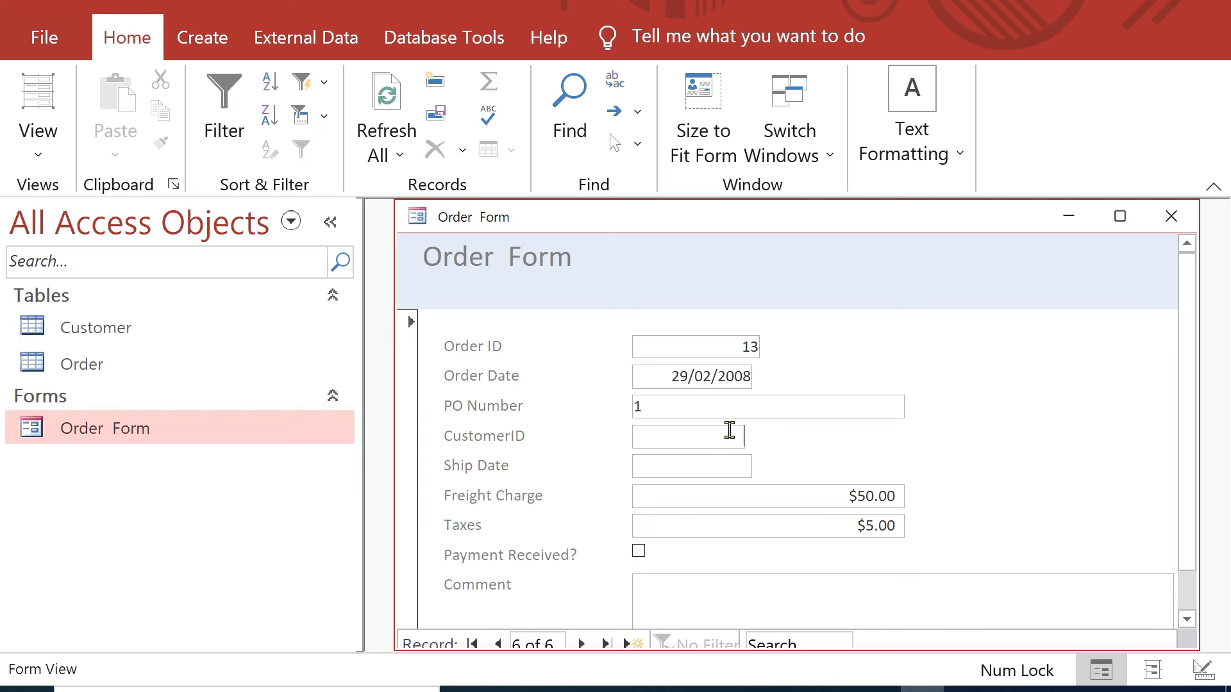
left_click(1172, 216)
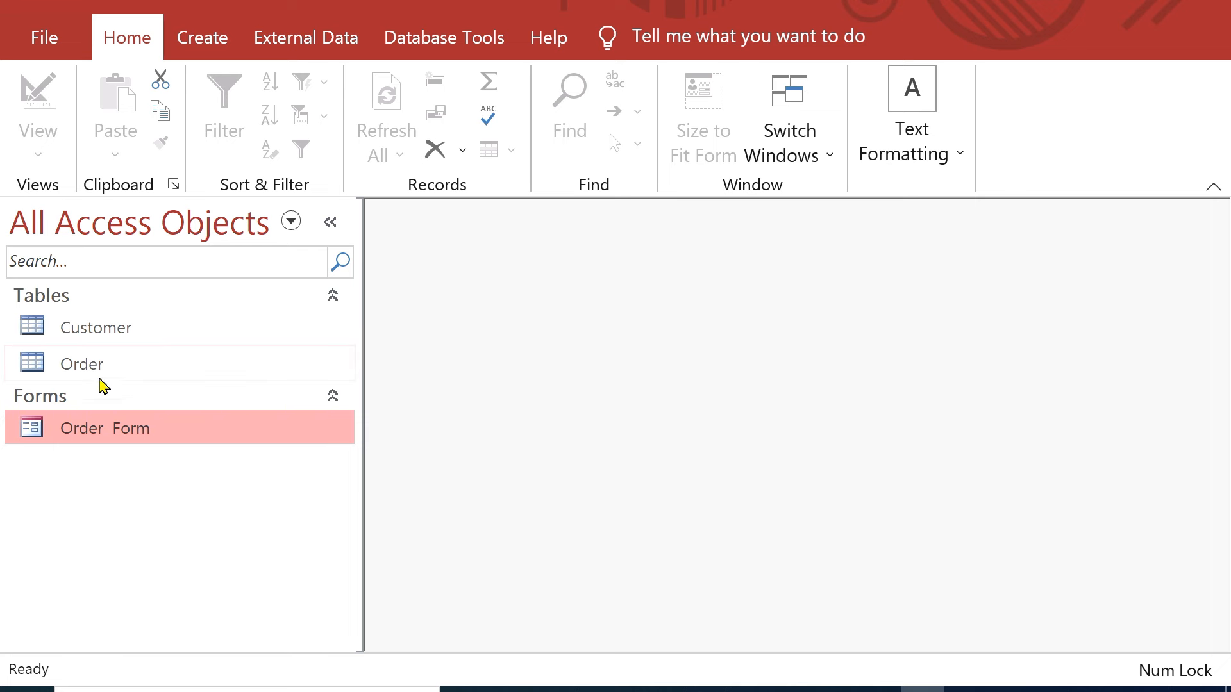
Step: Delete the relationship between the Customer and Order tables on CustomerID, and close the relationships layout
left_click(447, 42)
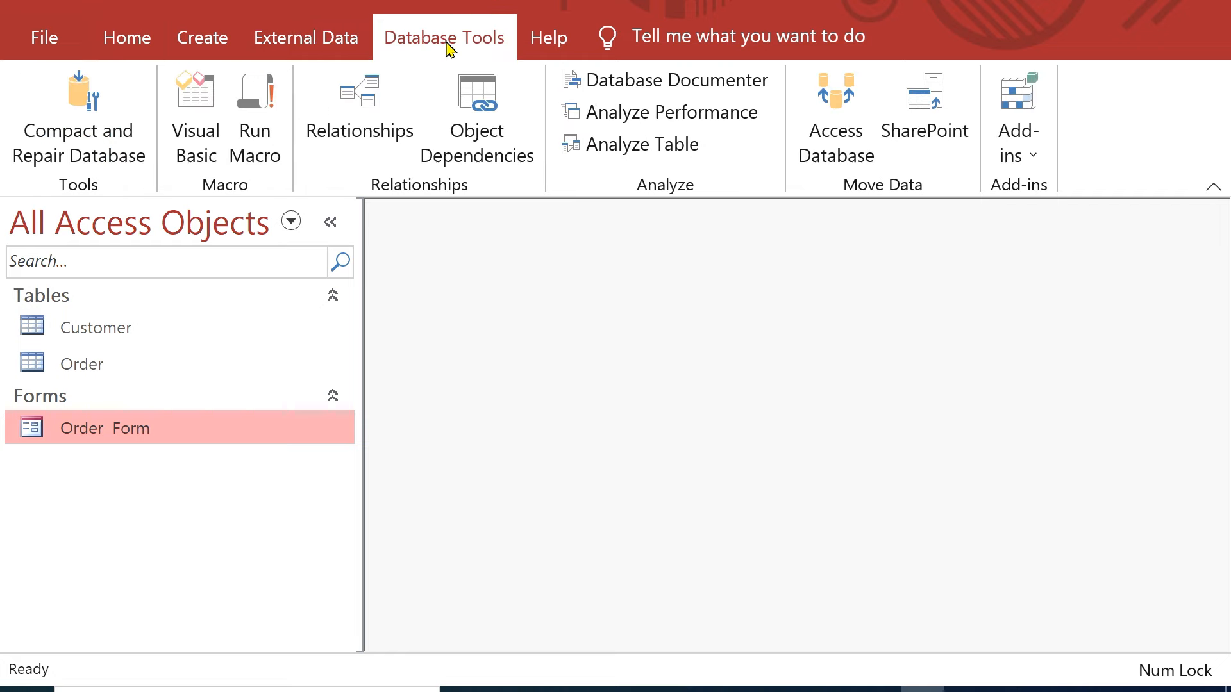
left_click(365, 119)
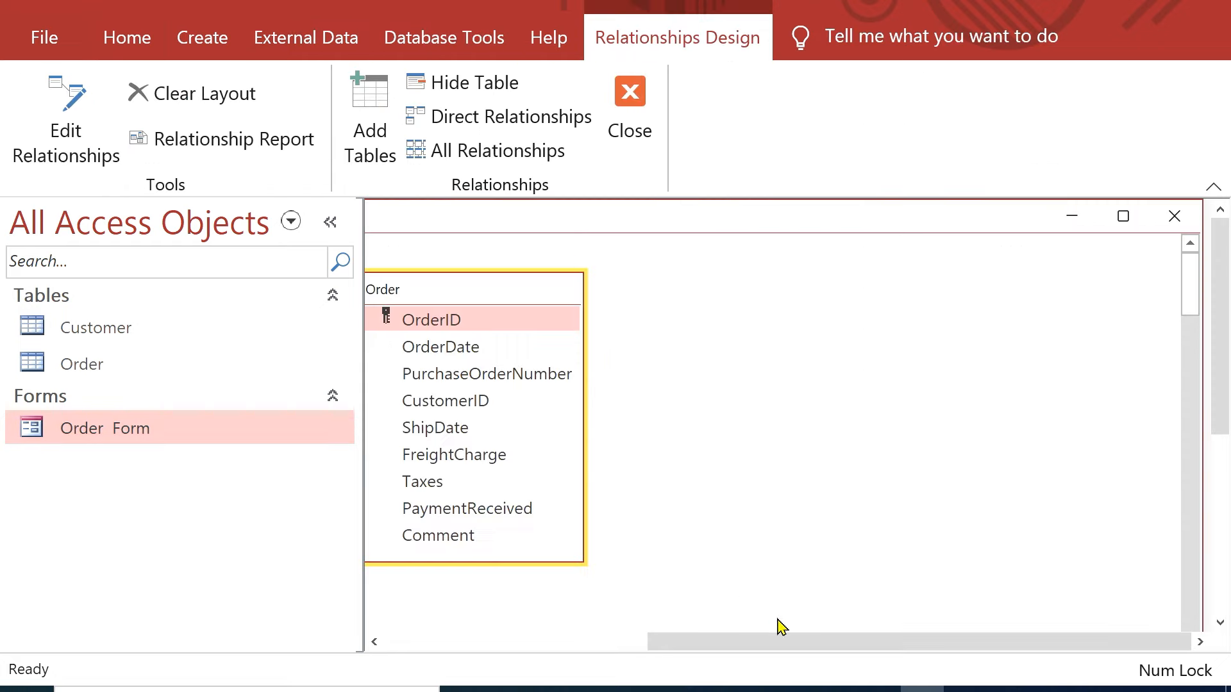
left_click_drag(791, 641, 516, 648)
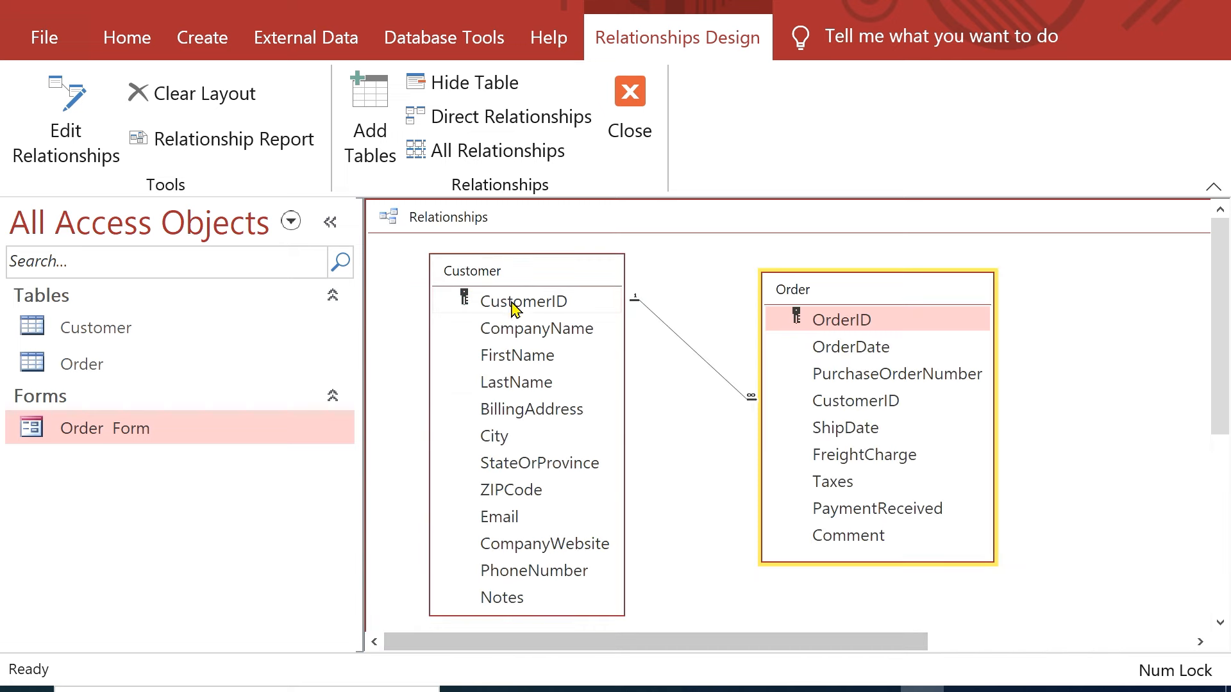
left_click(515, 309)
left_click(854, 409)
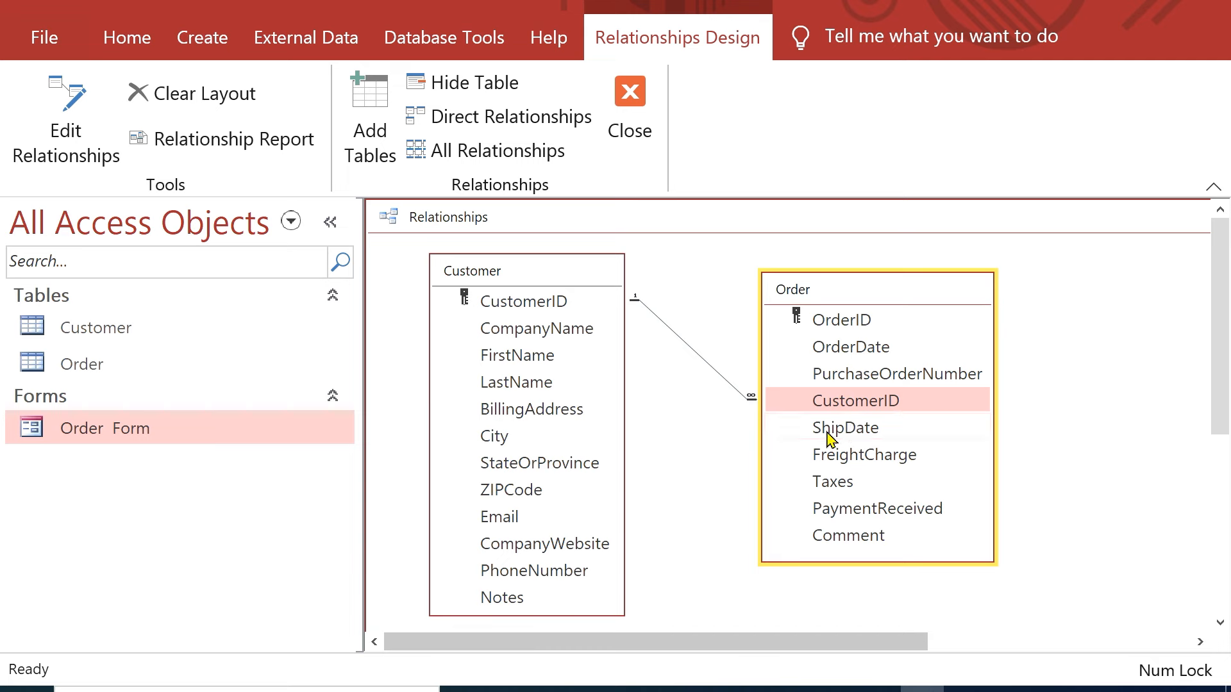
left_click(750, 642)
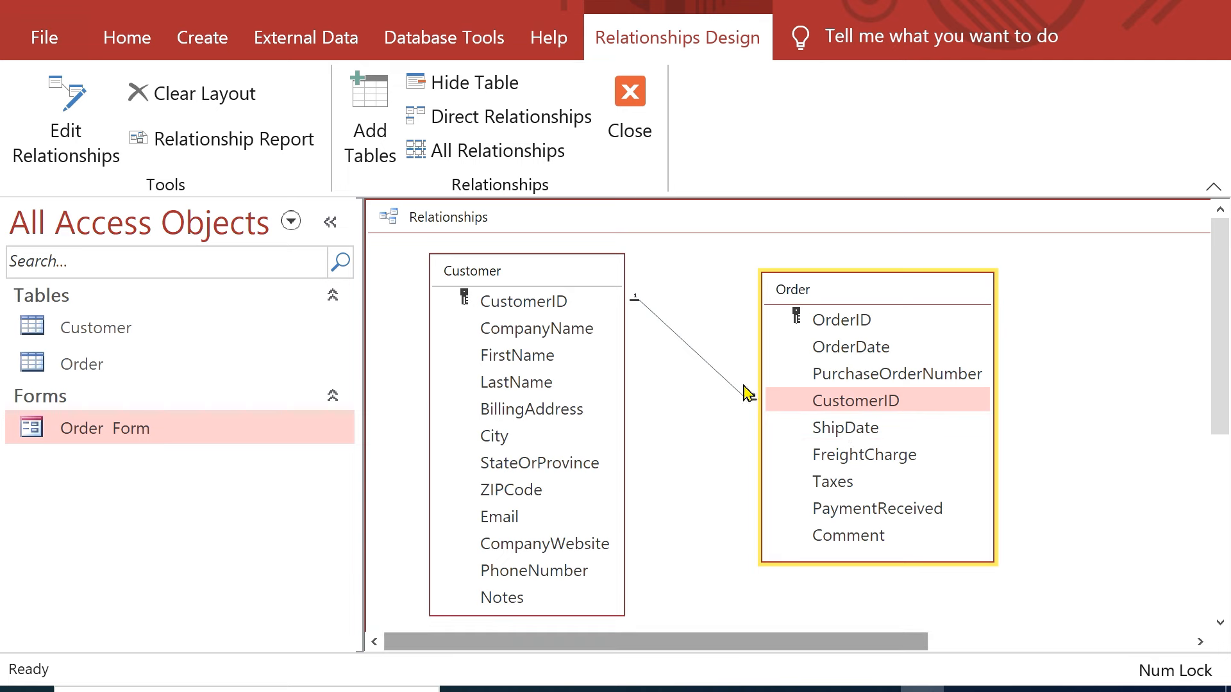
left_click(718, 378)
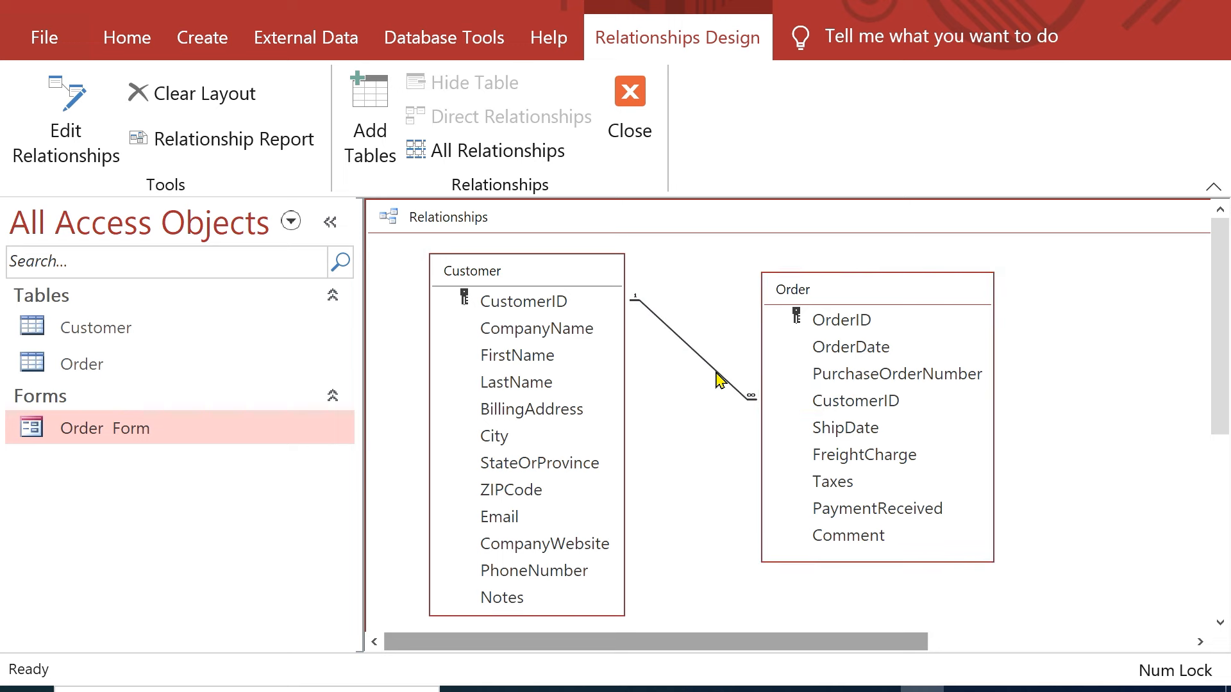
key("Delete")
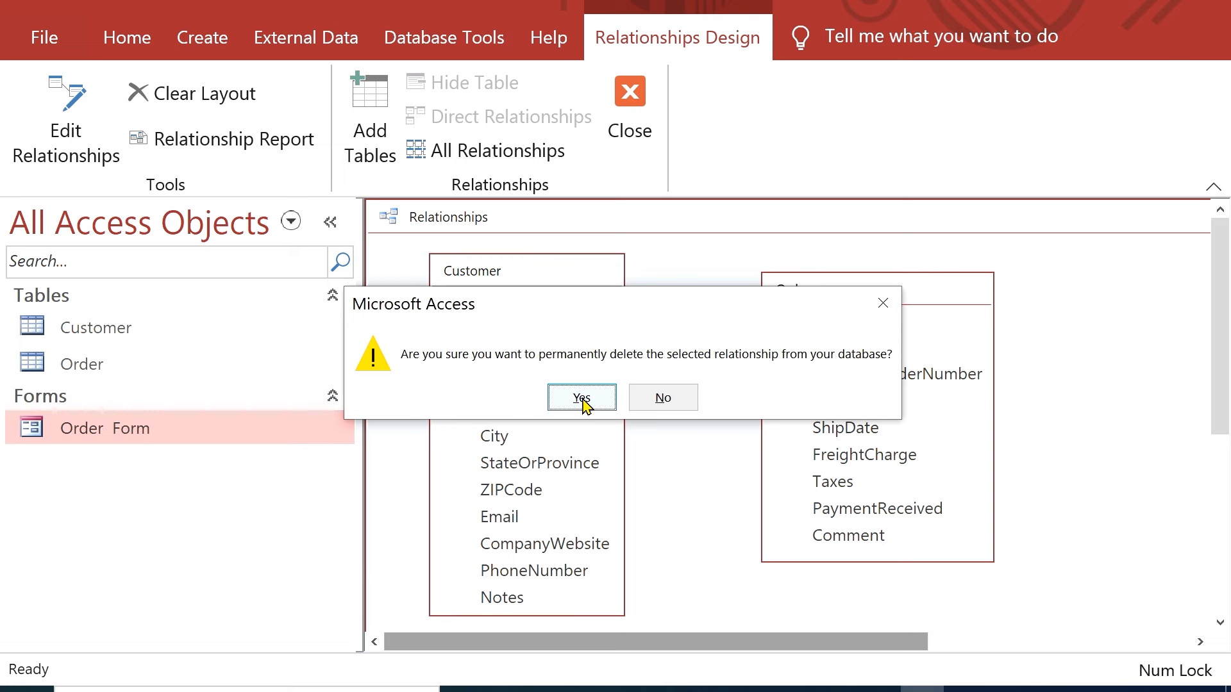
left_click(583, 399)
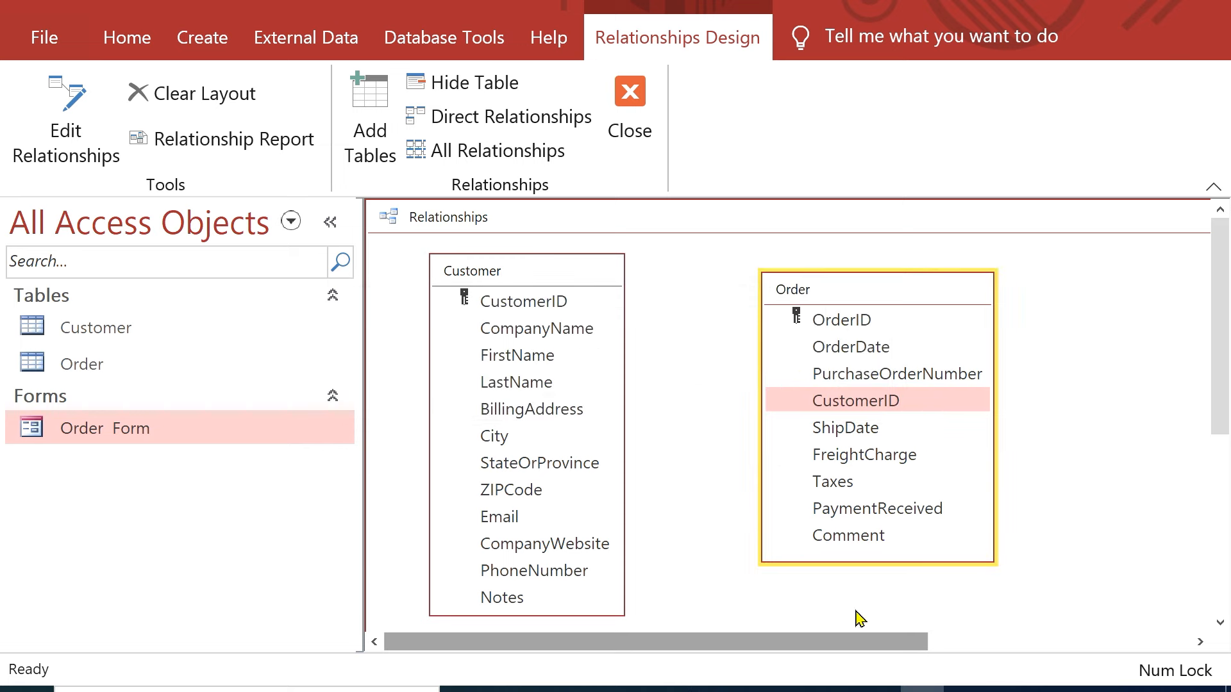
left_click_drag(844, 643, 1112, 641)
left_click(1176, 221)
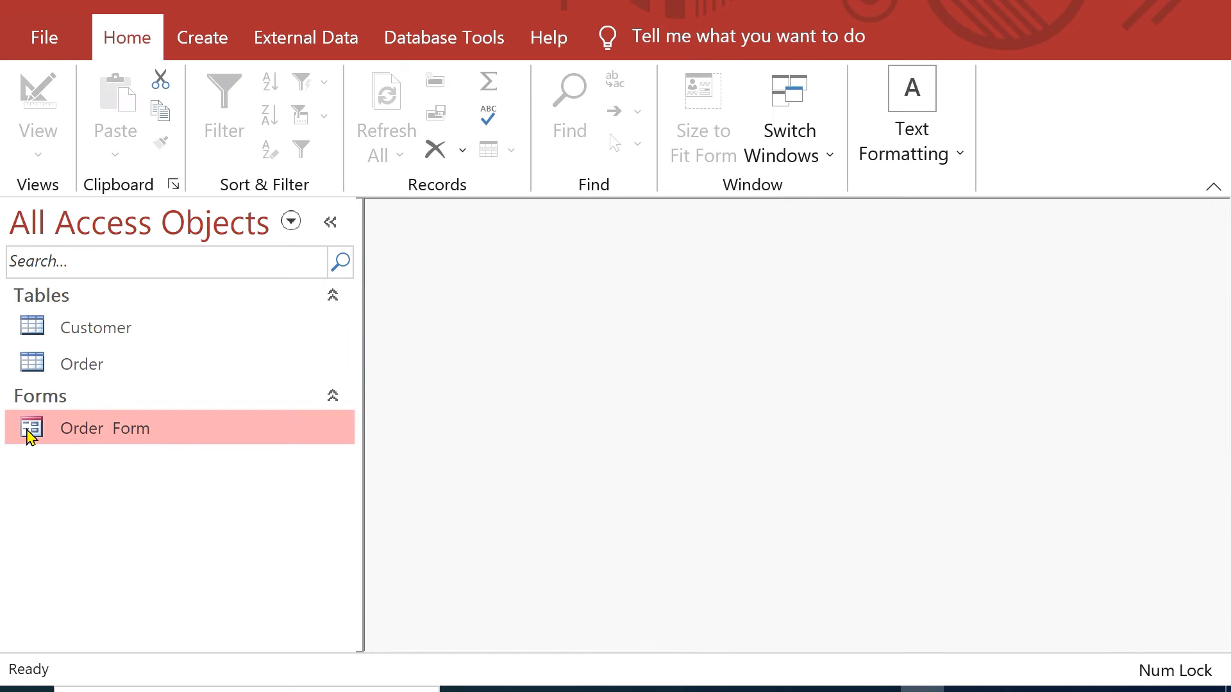
Step: Delete the Order Form from the database and confirm the deletion
right_click(32, 433)
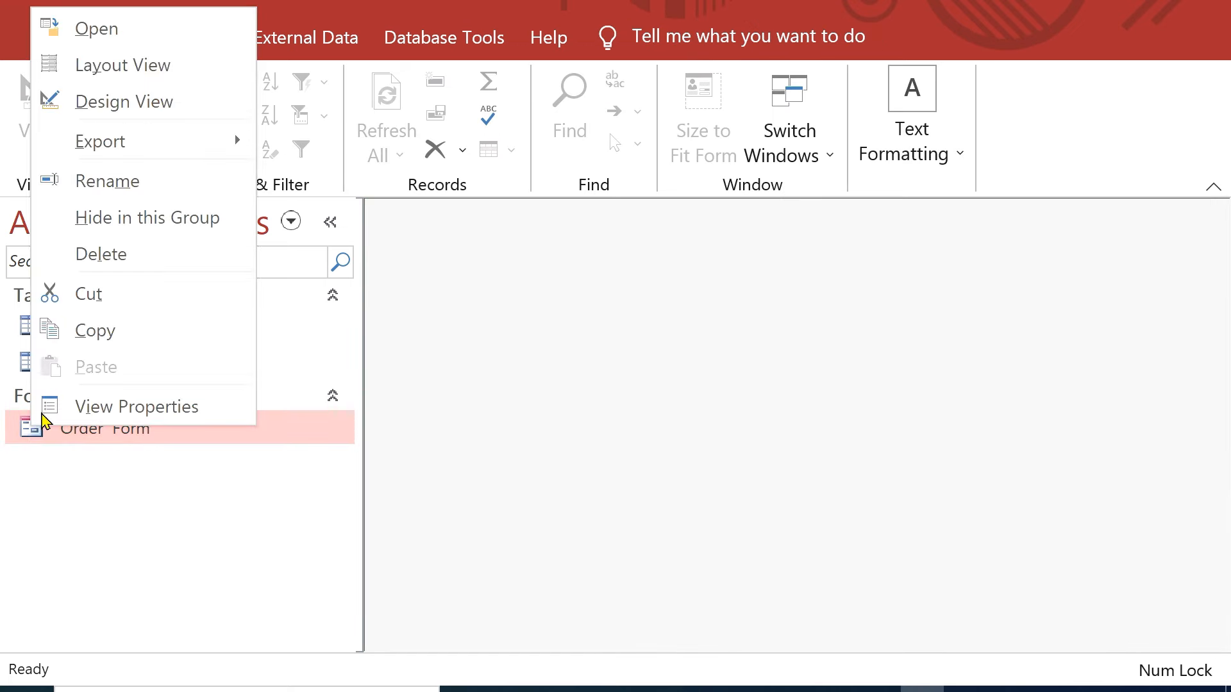
left_click(132, 253)
left_click(597, 414)
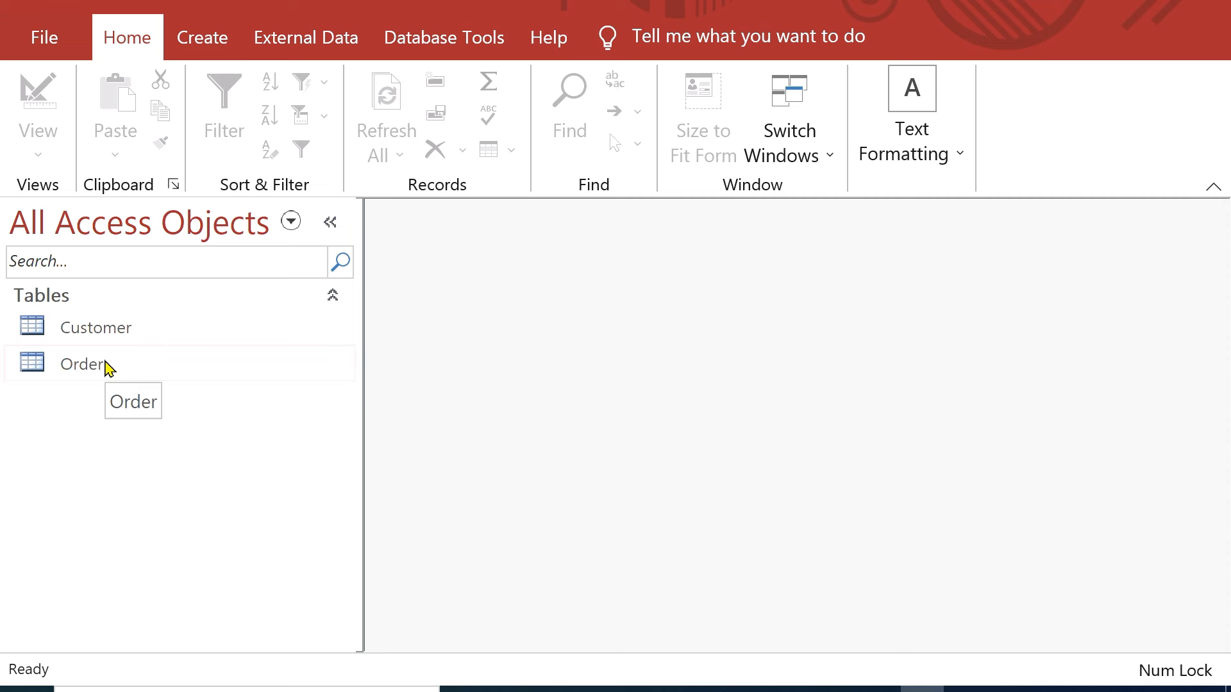
Step: Open the Order table in Design View and select its CustomerID field
left_click(107, 370)
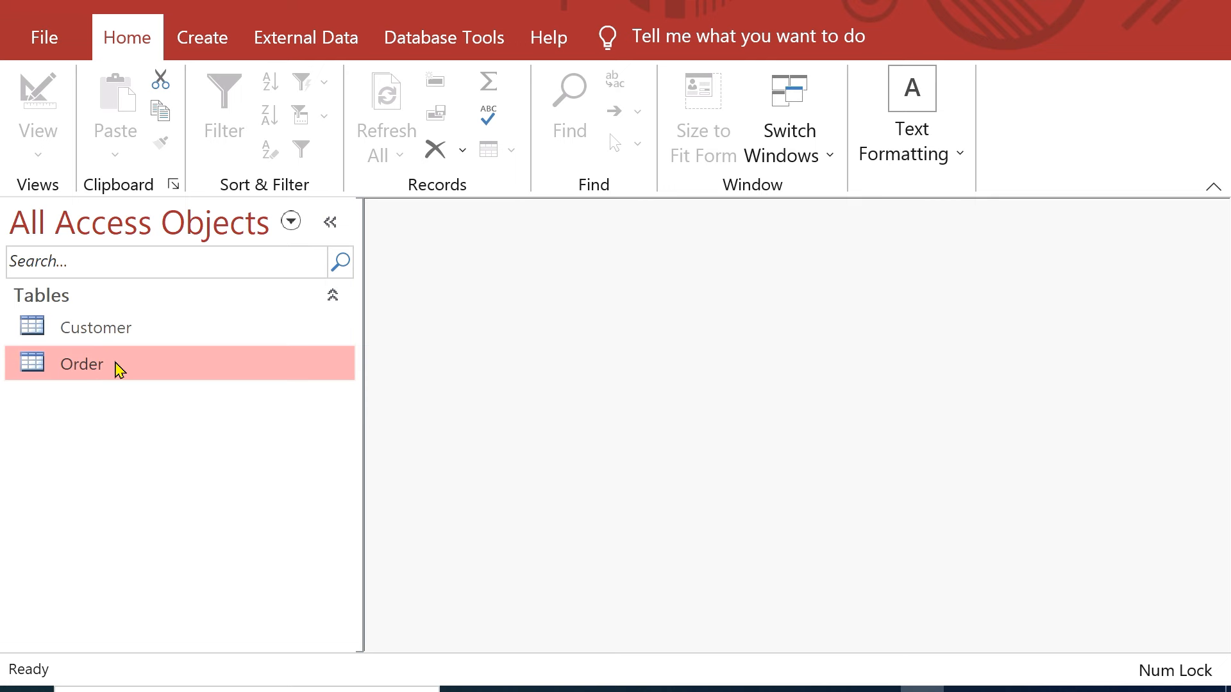
right_click(118, 370)
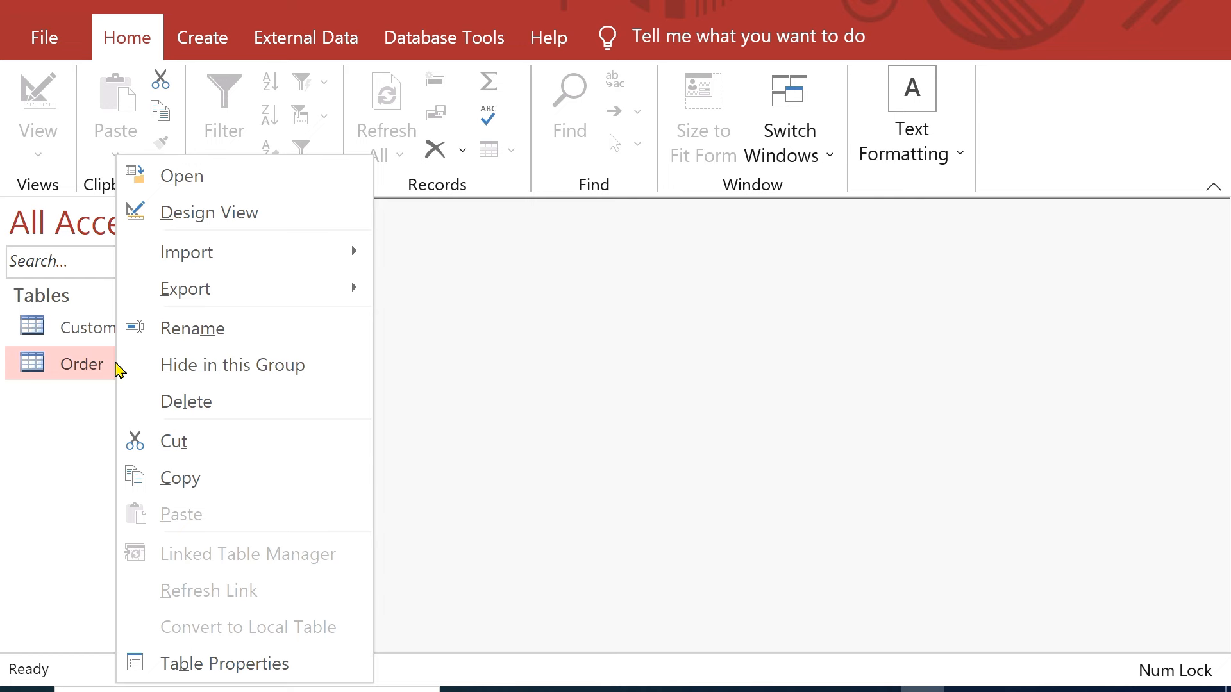
left_click(231, 212)
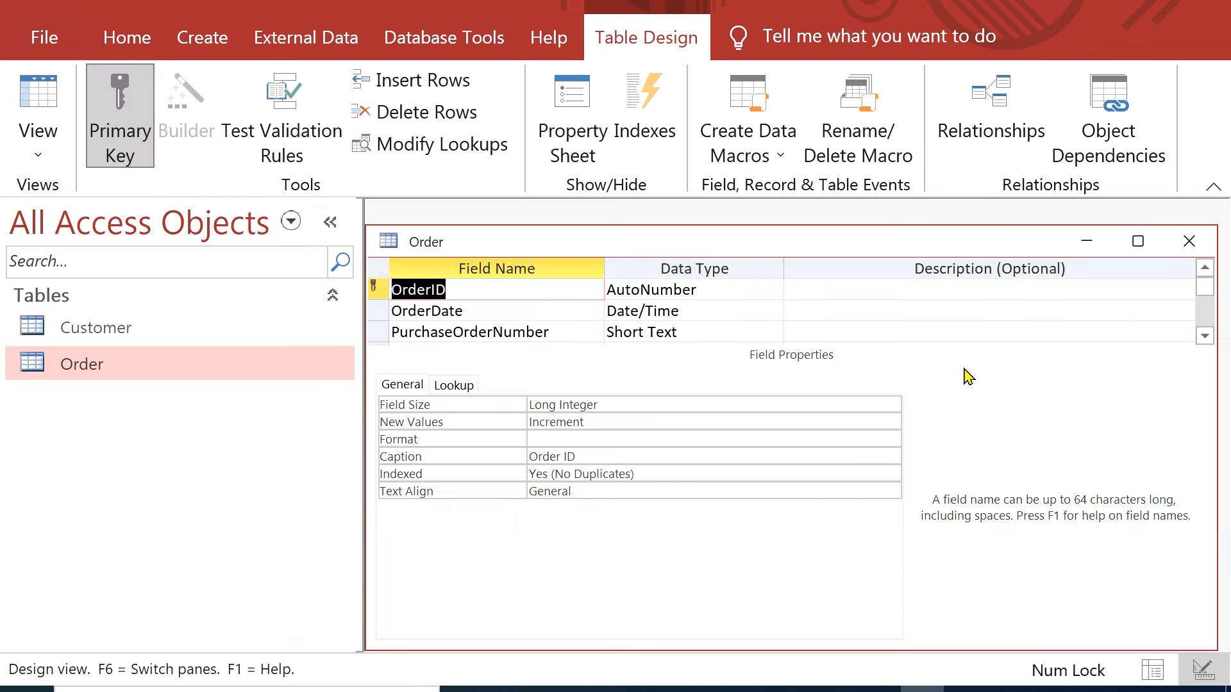
left_click(929, 334)
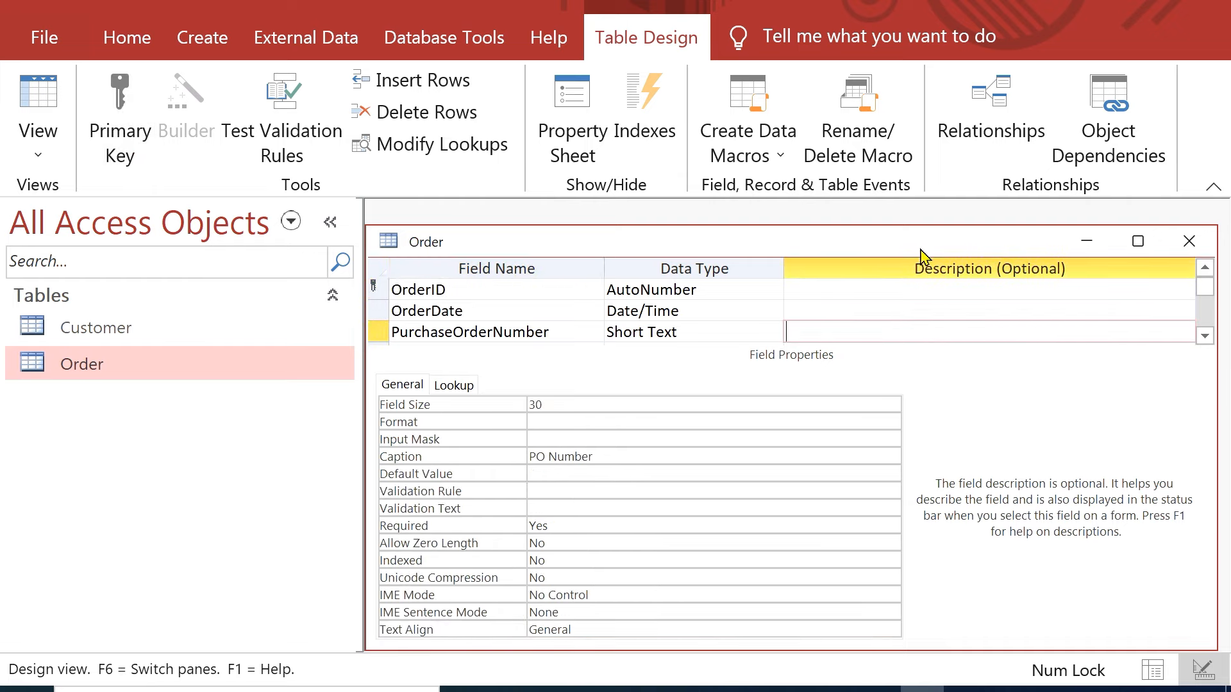
left_click(557, 287)
left_click(554, 310)
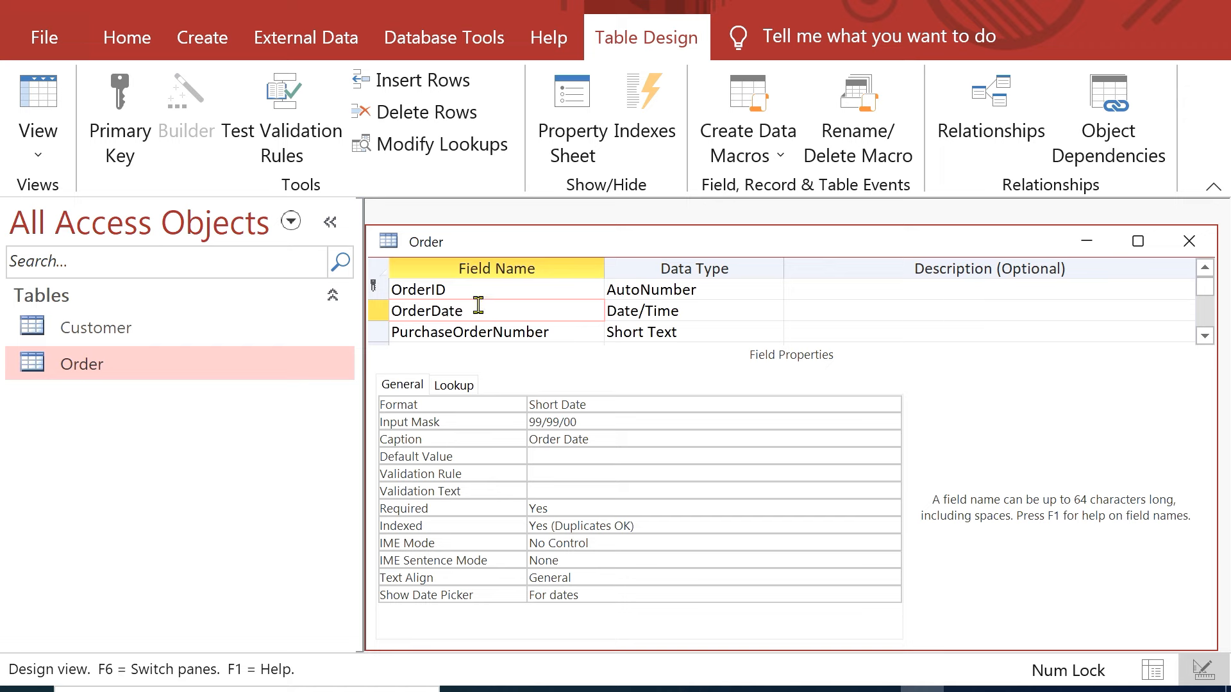
left_click(472, 286)
left_click(489, 313)
left_click(1204, 338)
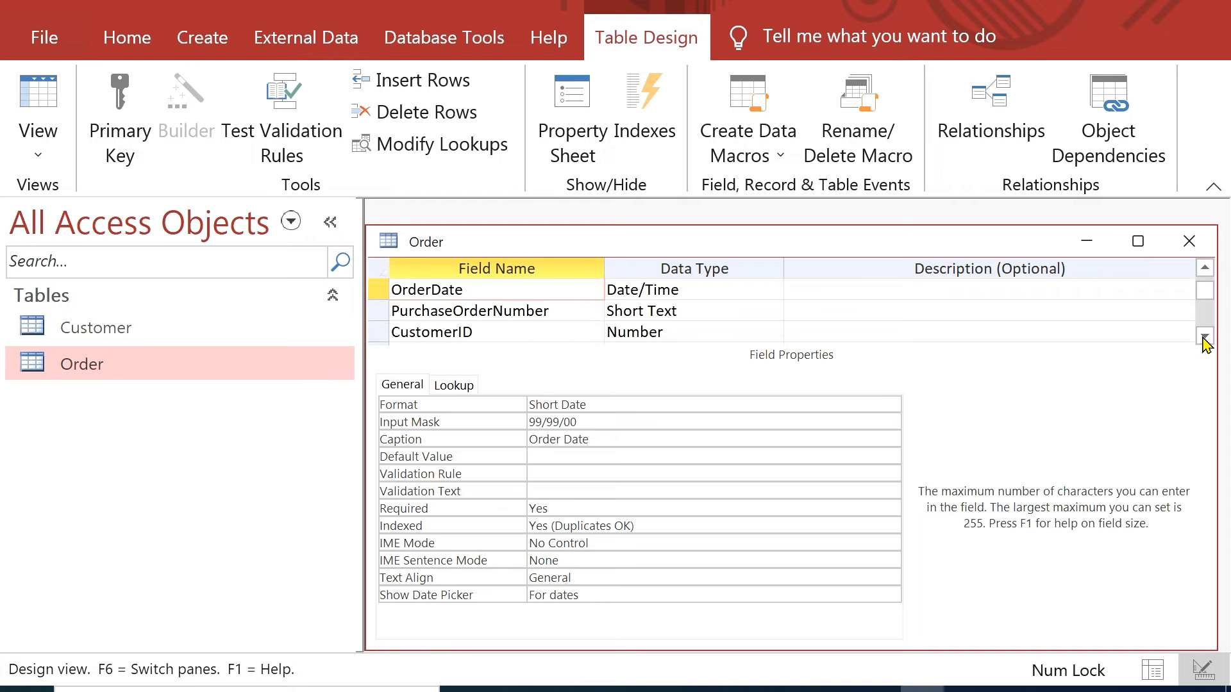
left_click(507, 331)
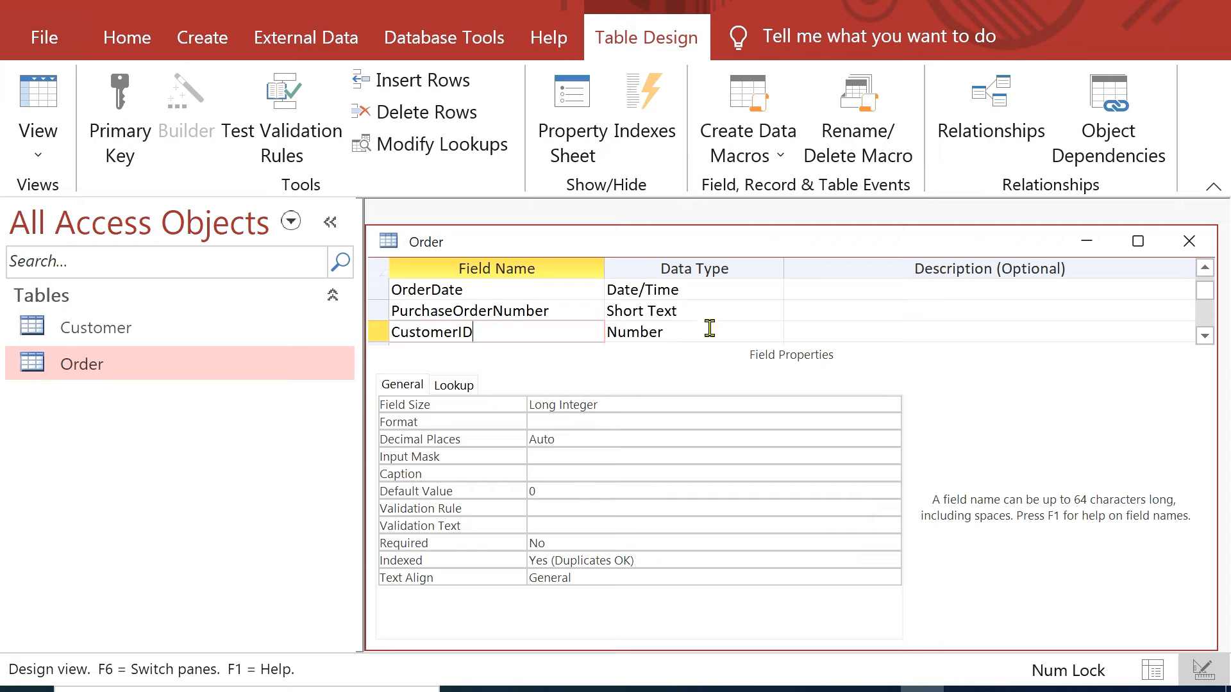
Step: Start the Lookup Wizard as the data type of the Order table's CustomerID field
left_click(710, 327)
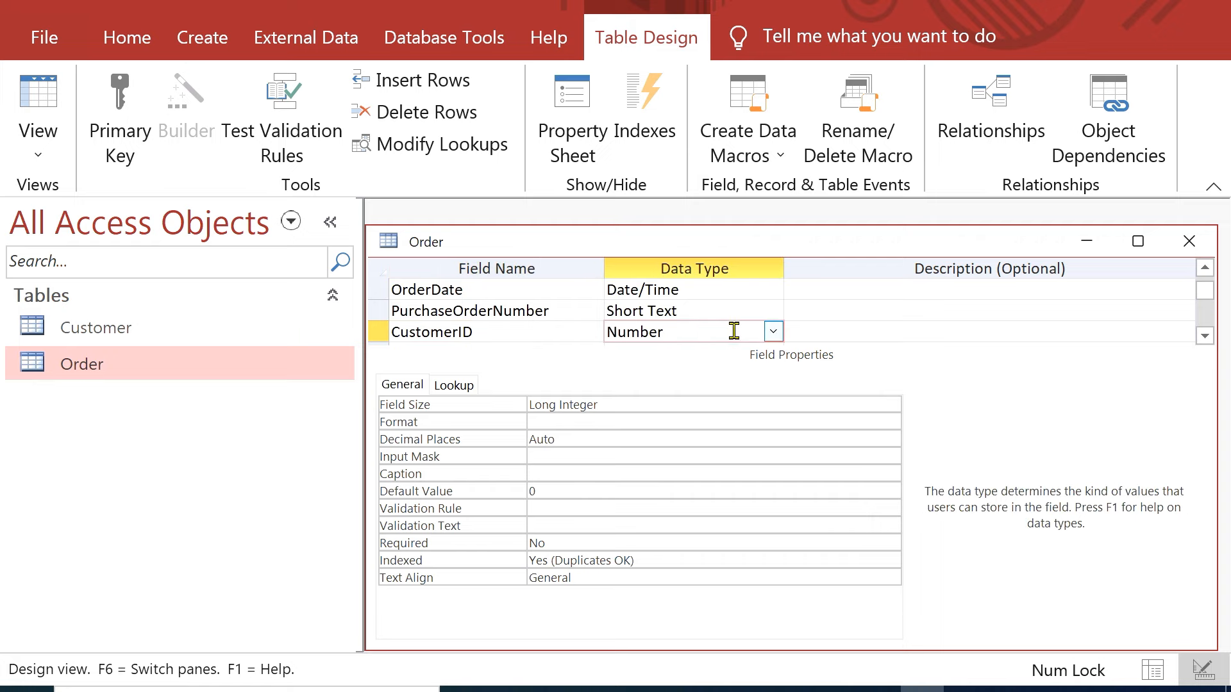
left_click(774, 332)
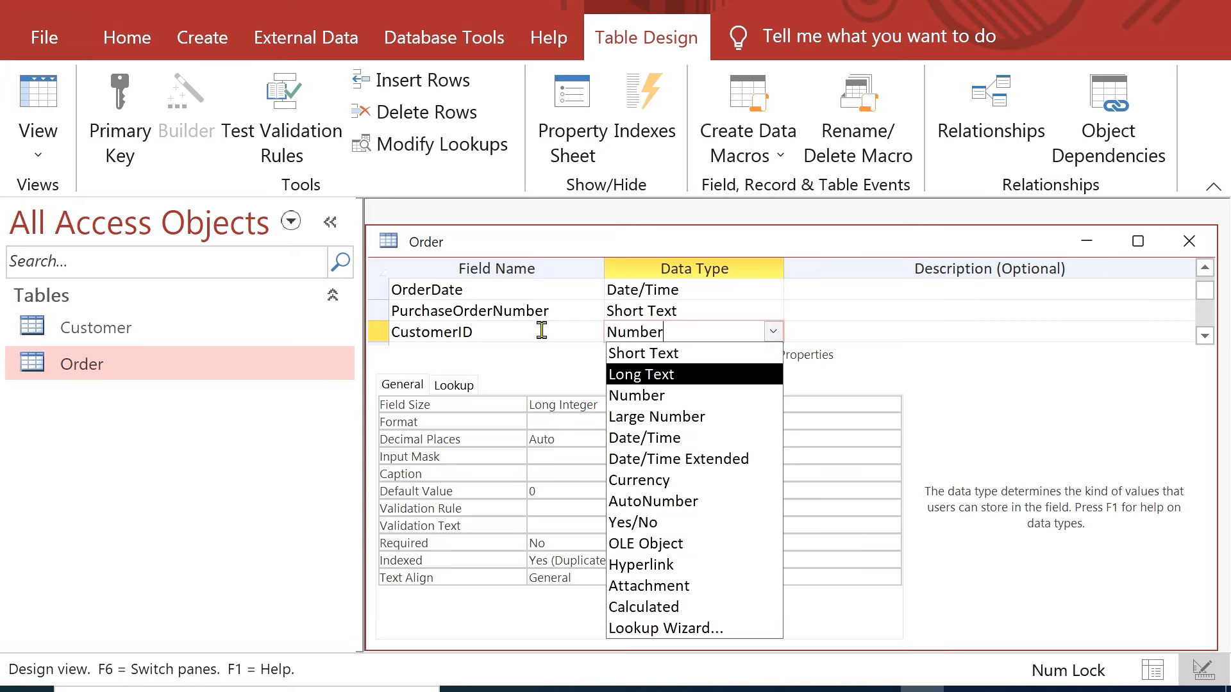
left_click(542, 331)
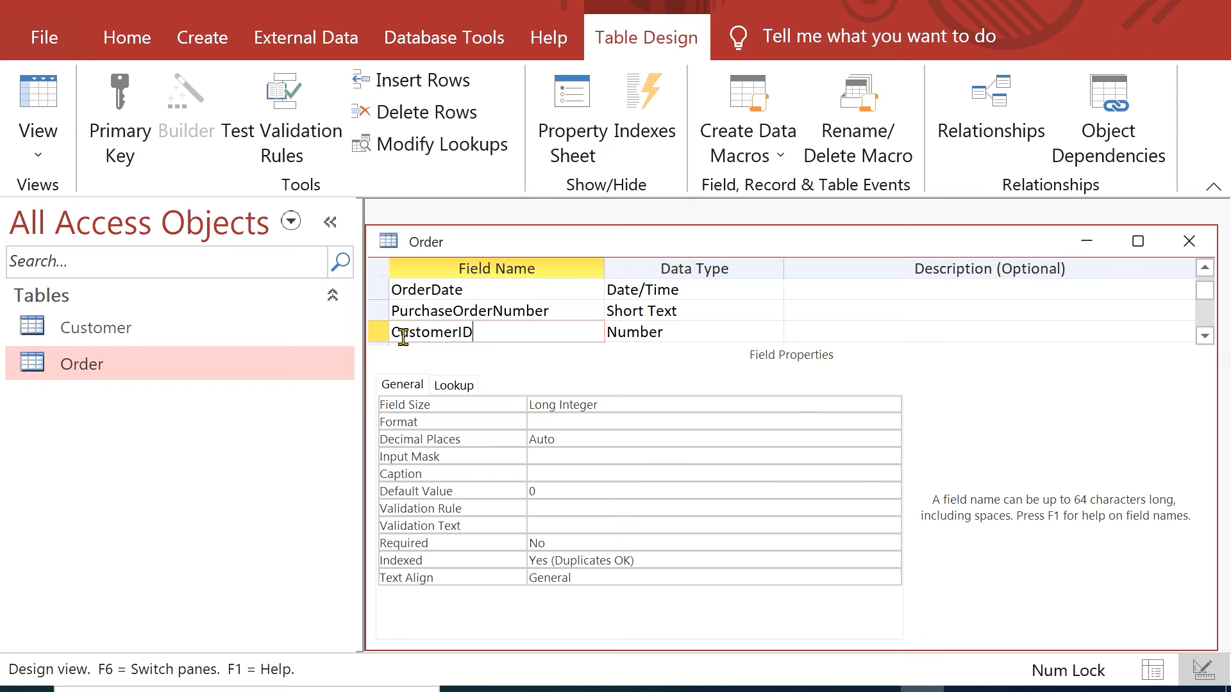
left_click(673, 333)
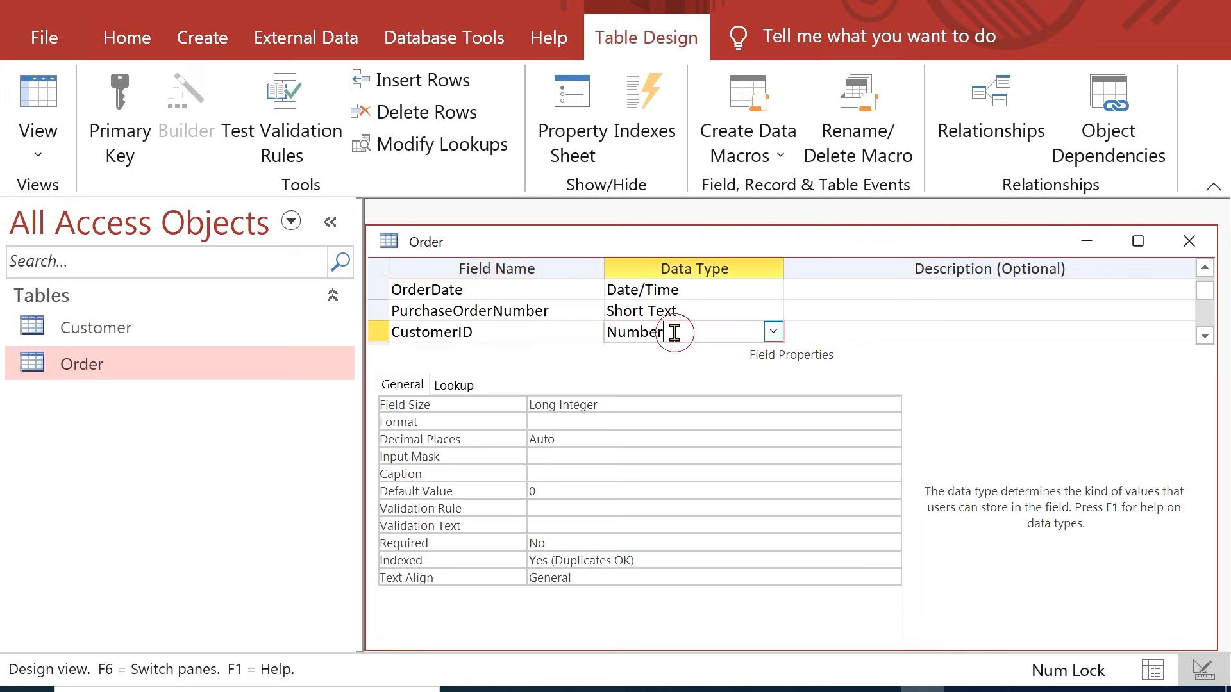
left_click(774, 333)
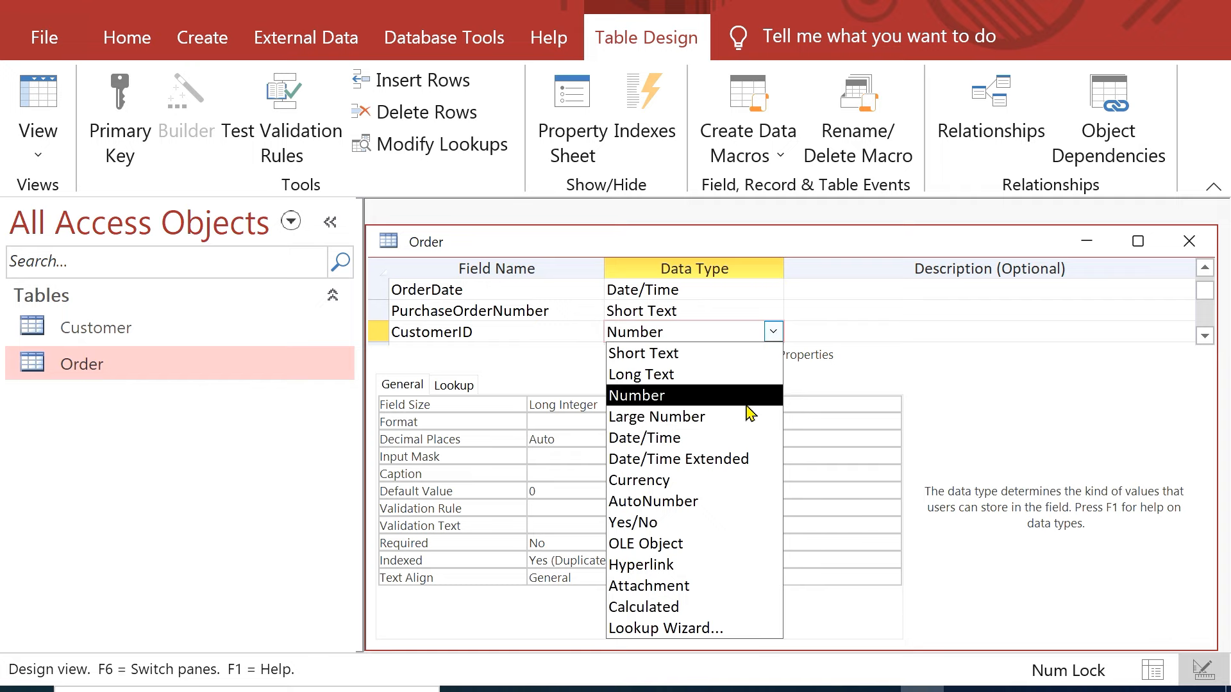
left_click(741, 635)
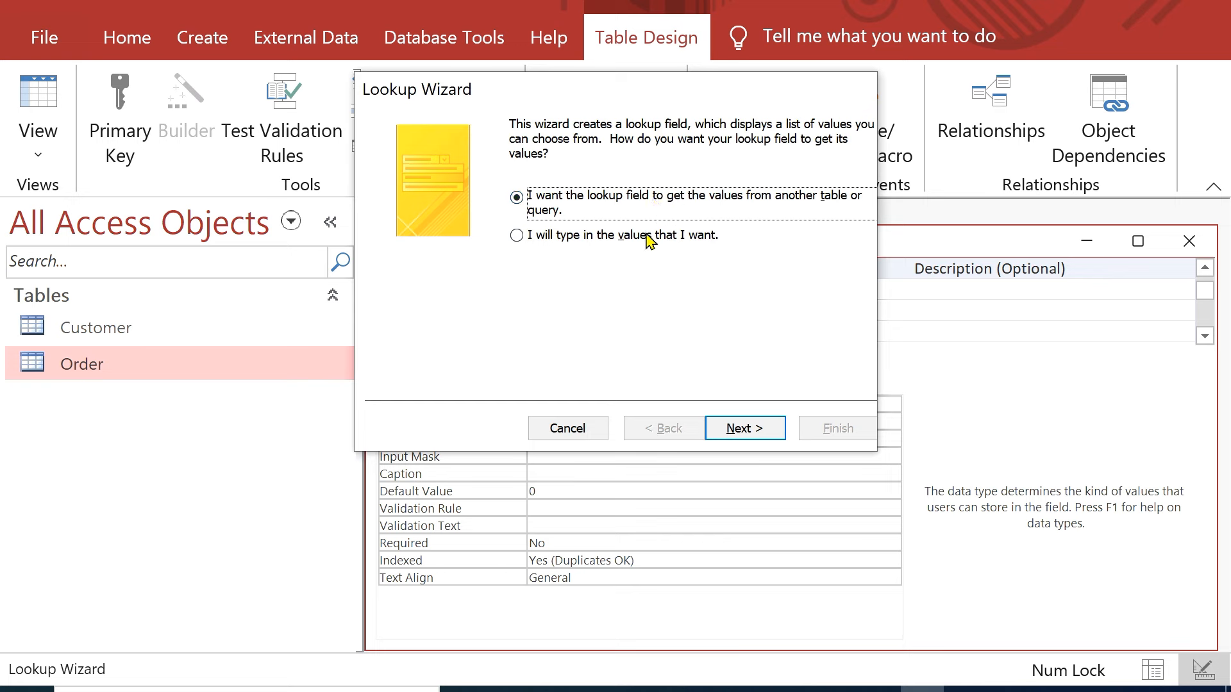
Step: Have the lookup field get its values from another table, with the Customer table as the source
left_click(759, 428)
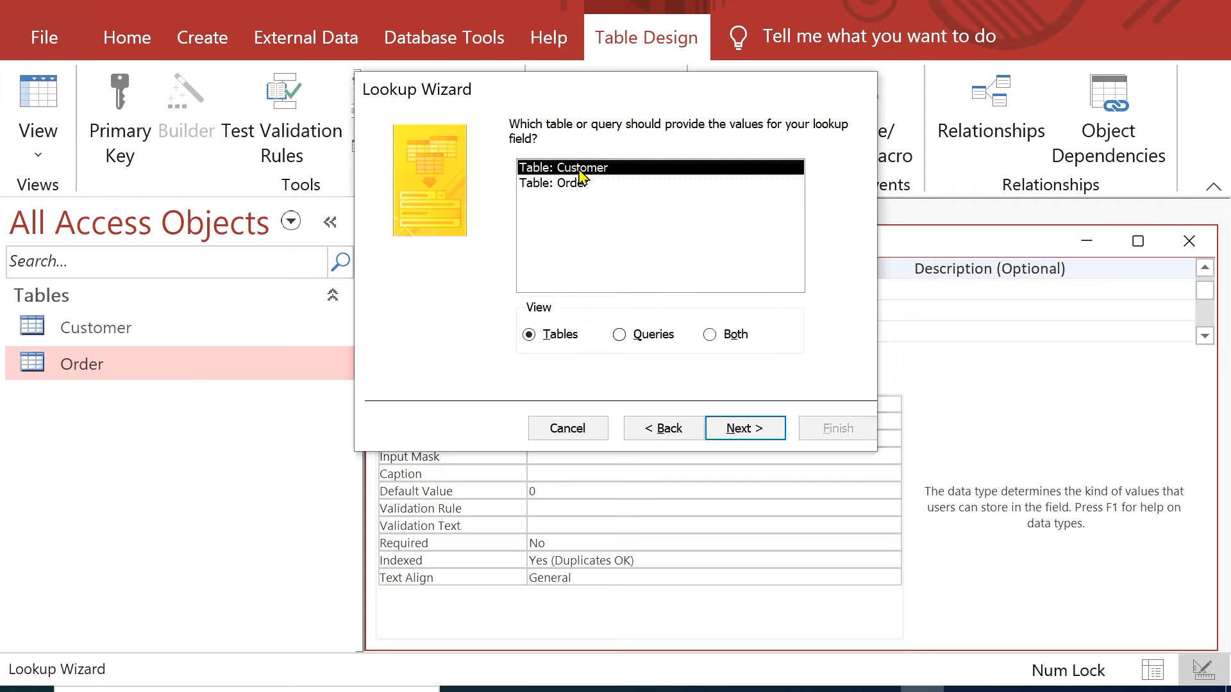
left_click_drag(608, 91, 716, 114)
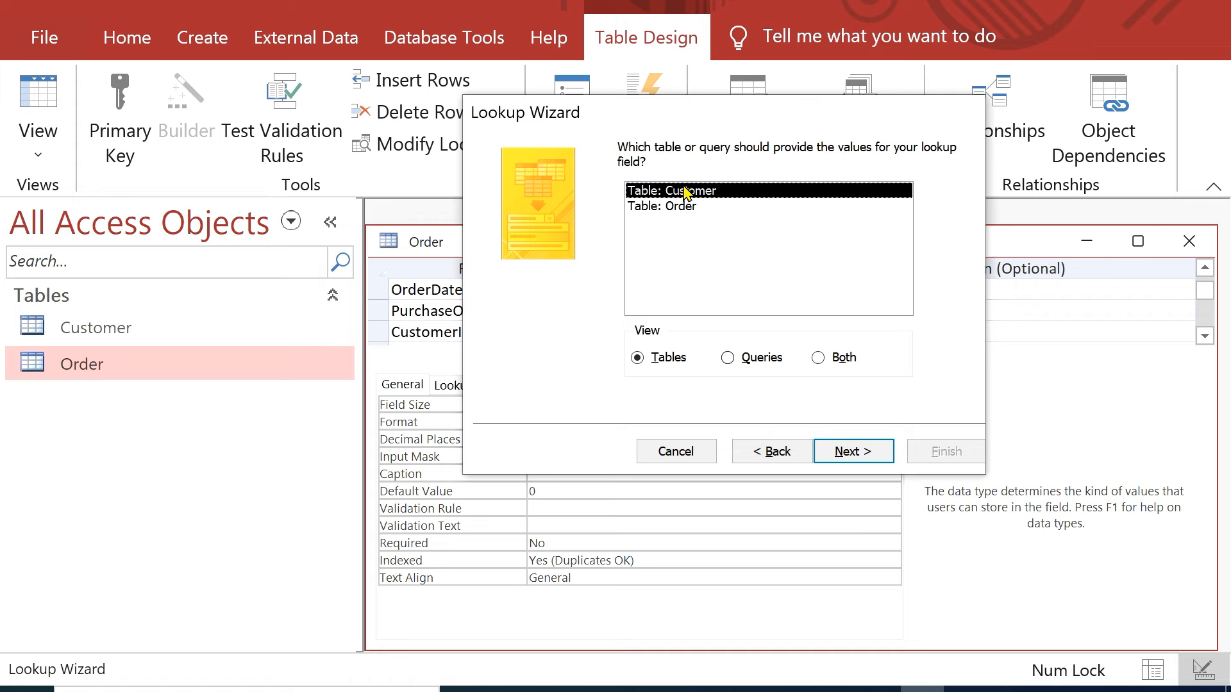
left_click_drag(703, 109, 819, 265)
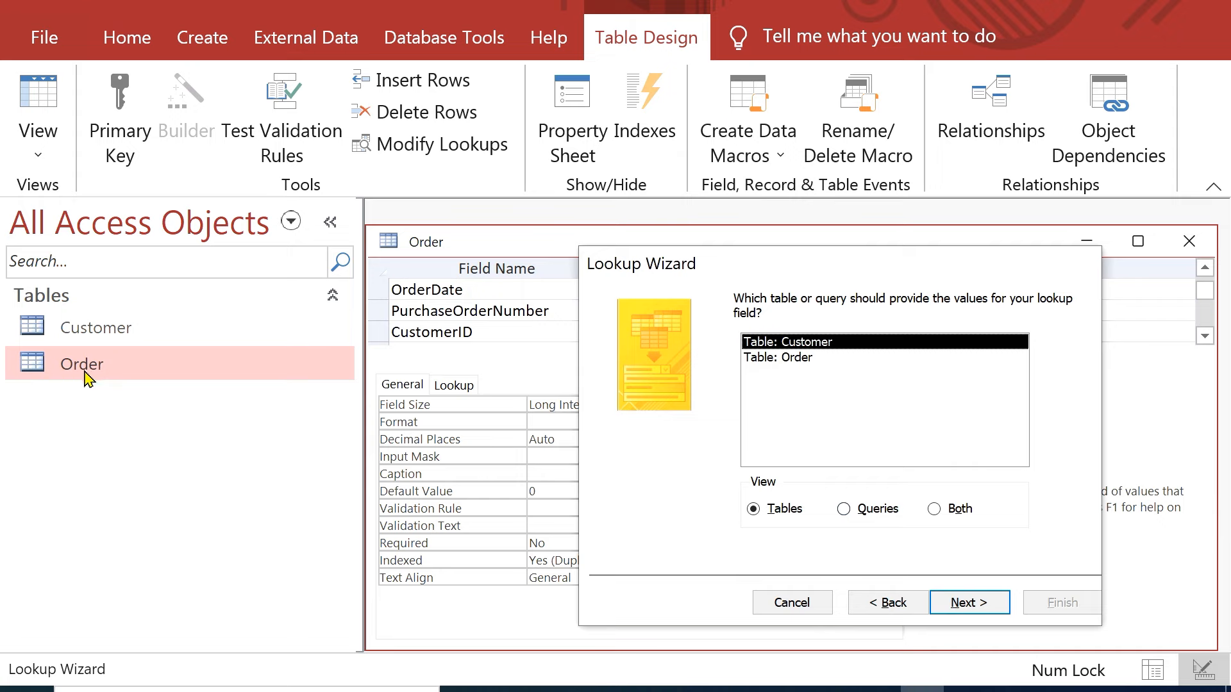
left_click_drag(777, 262, 631, 133)
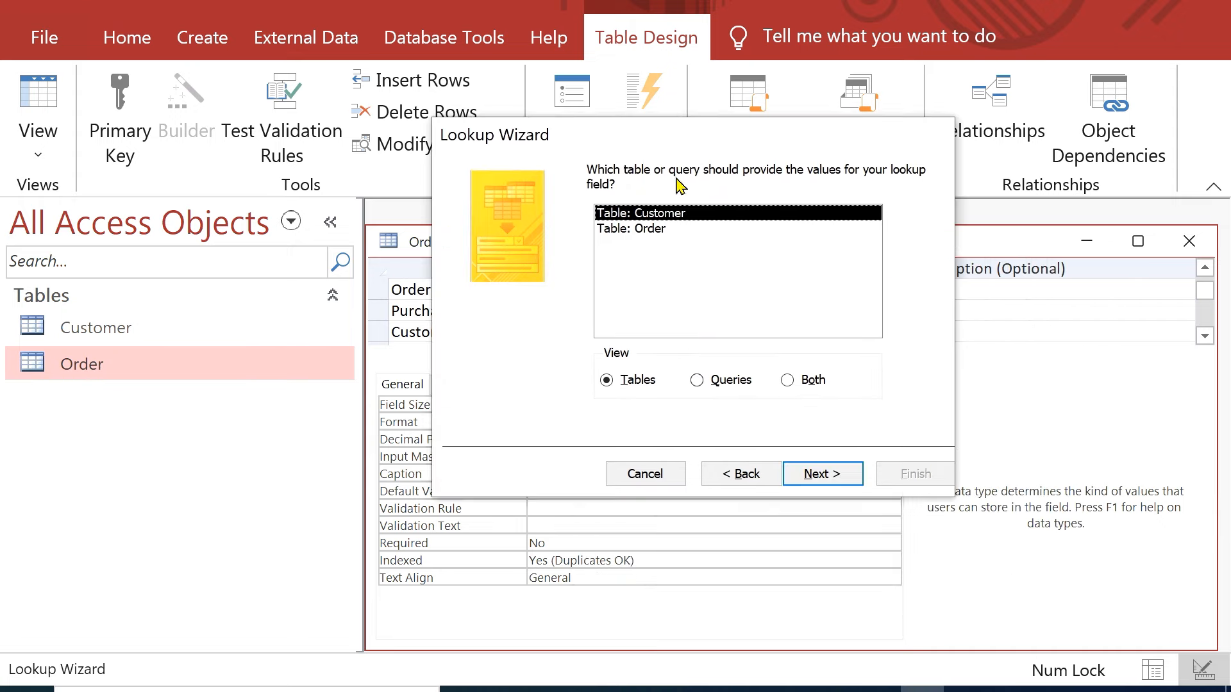
left_click(826, 475)
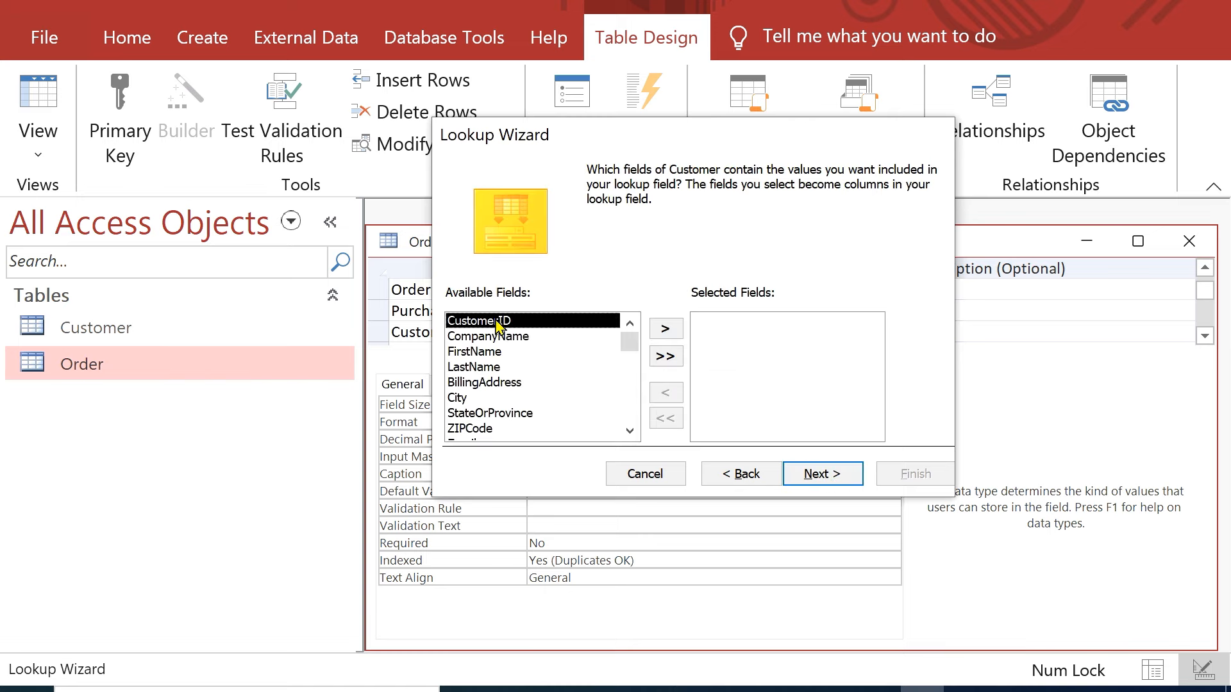
Step: Add the CustomerID and LastName fields as columns of the lookup field
left_click(666, 329)
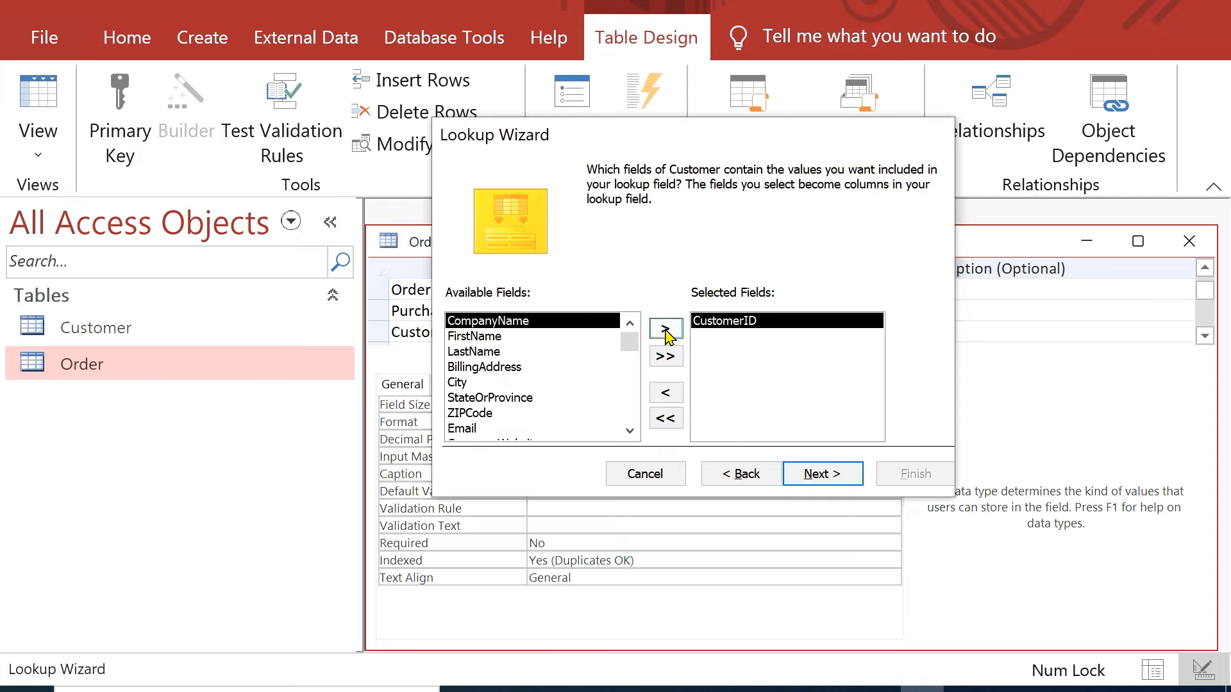
left_click(482, 352)
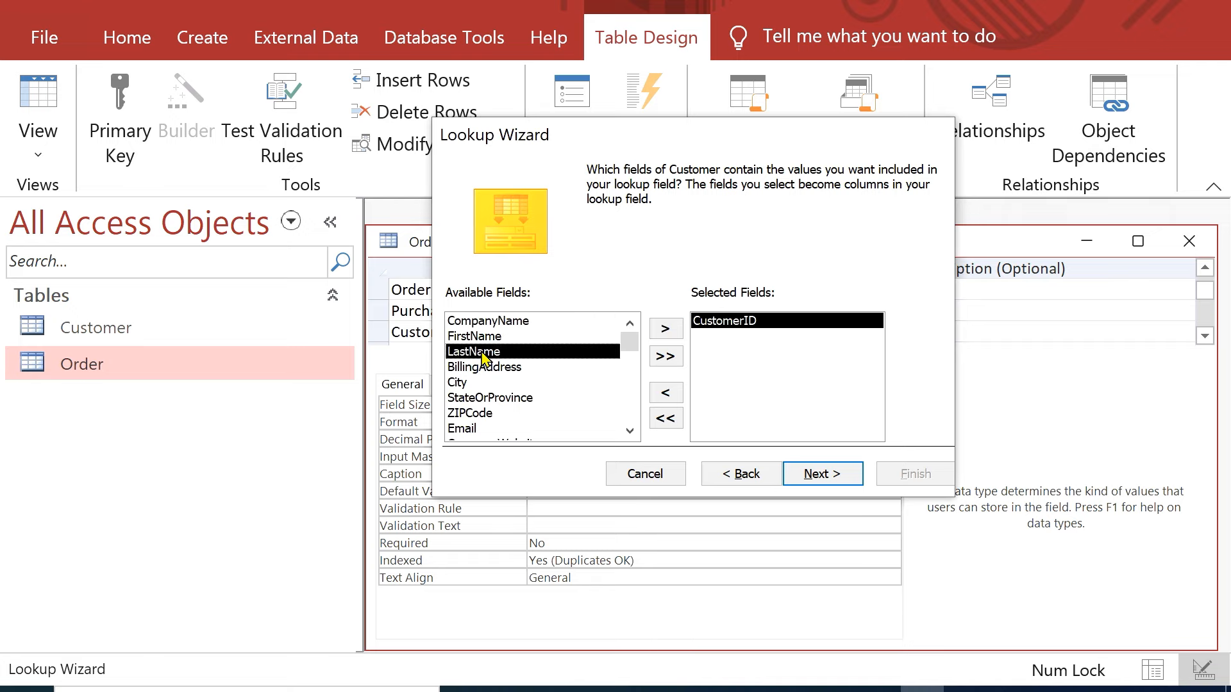
left_click(667, 330)
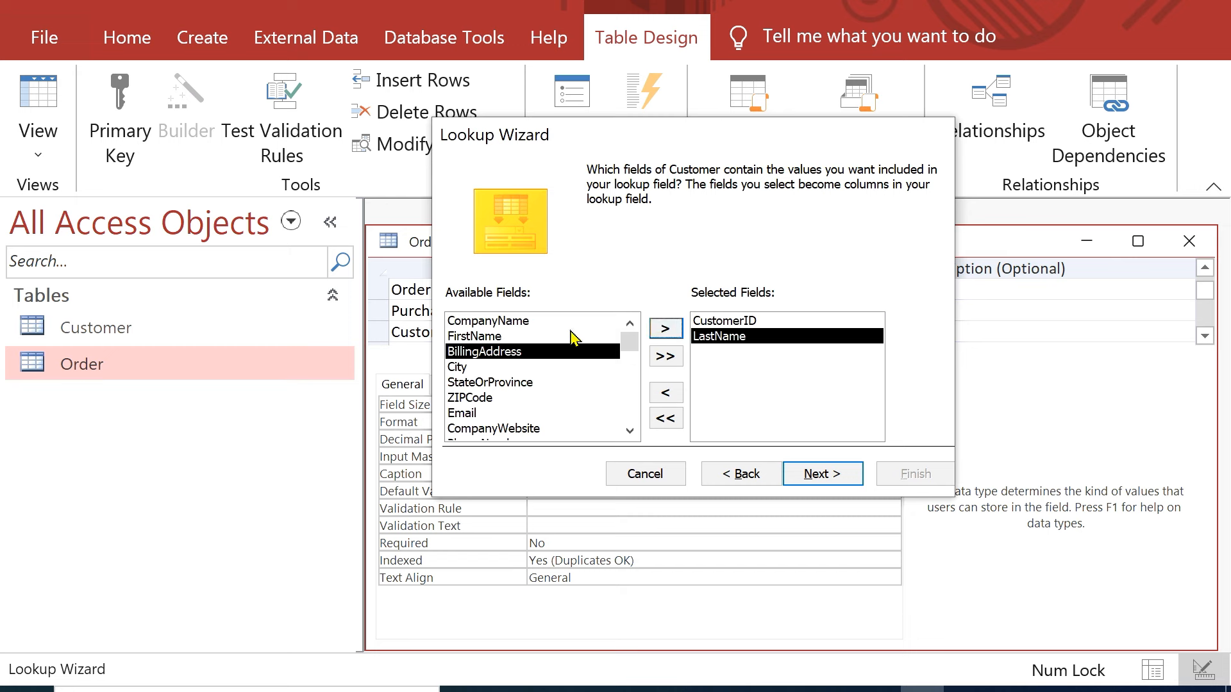
Step: Add FirstName as the last column of the lookup field and accept the selected fields
left_click(479, 337)
left_click(665, 329)
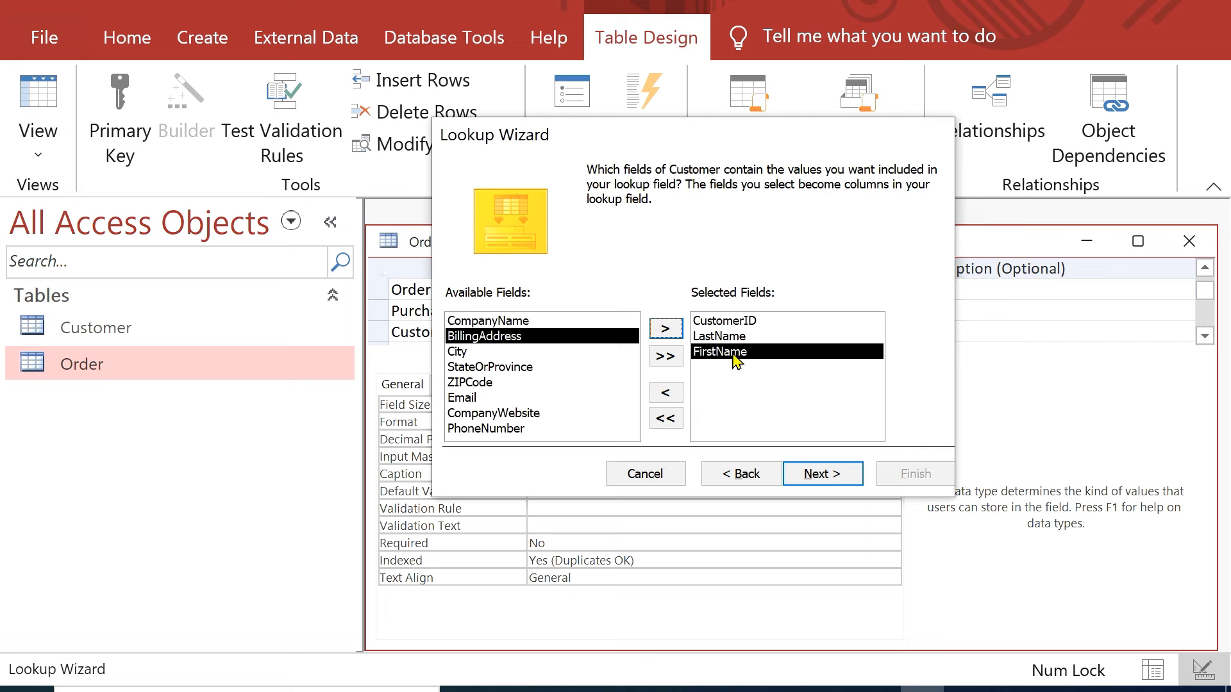
left_click(828, 476)
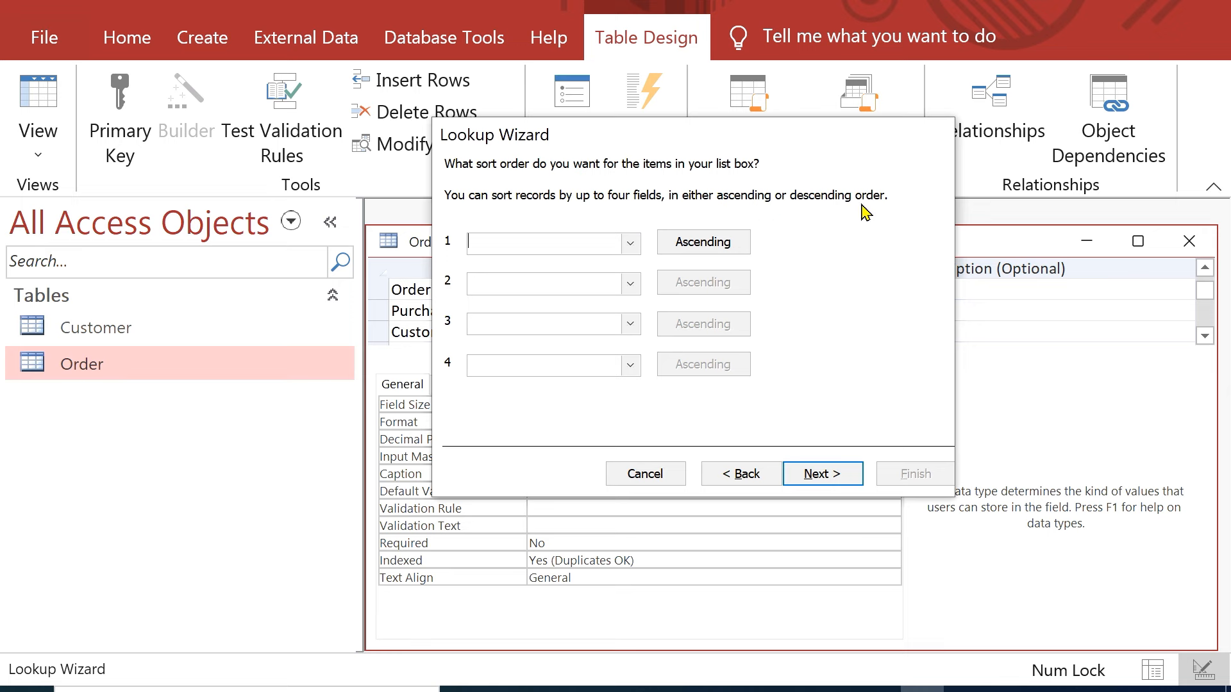
Step: Sort the lookup list by LastName in ascending order and turn off hiding of the key column
left_click(630, 243)
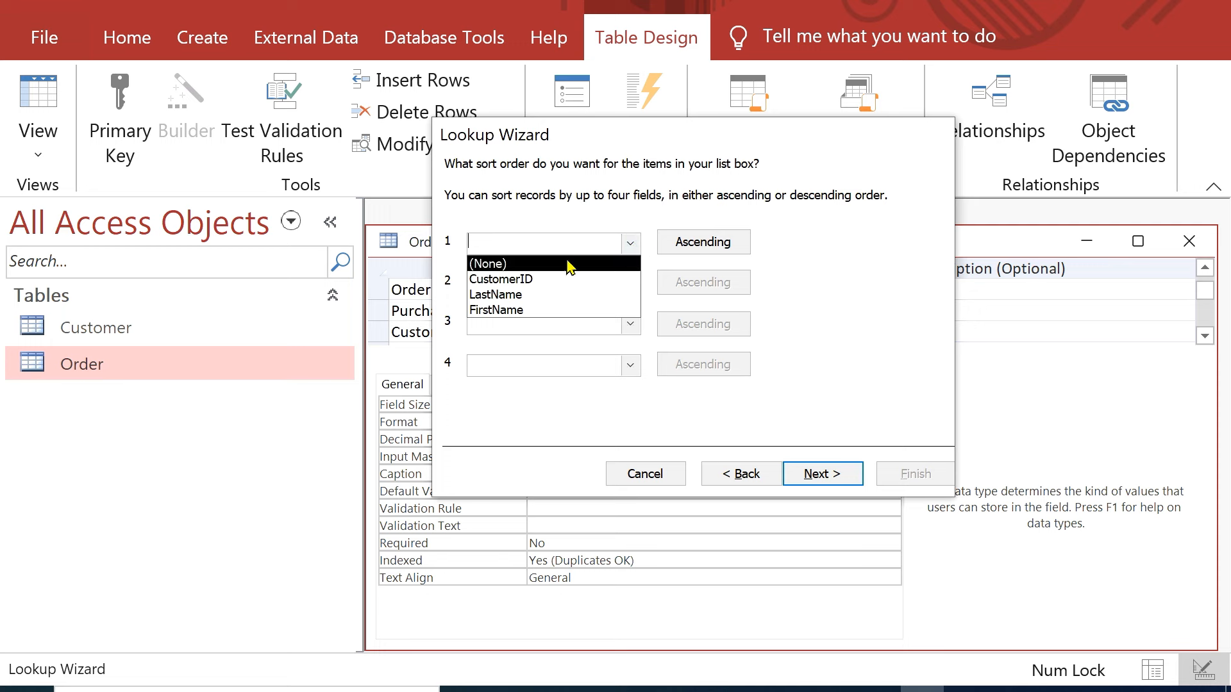
left_click(558, 295)
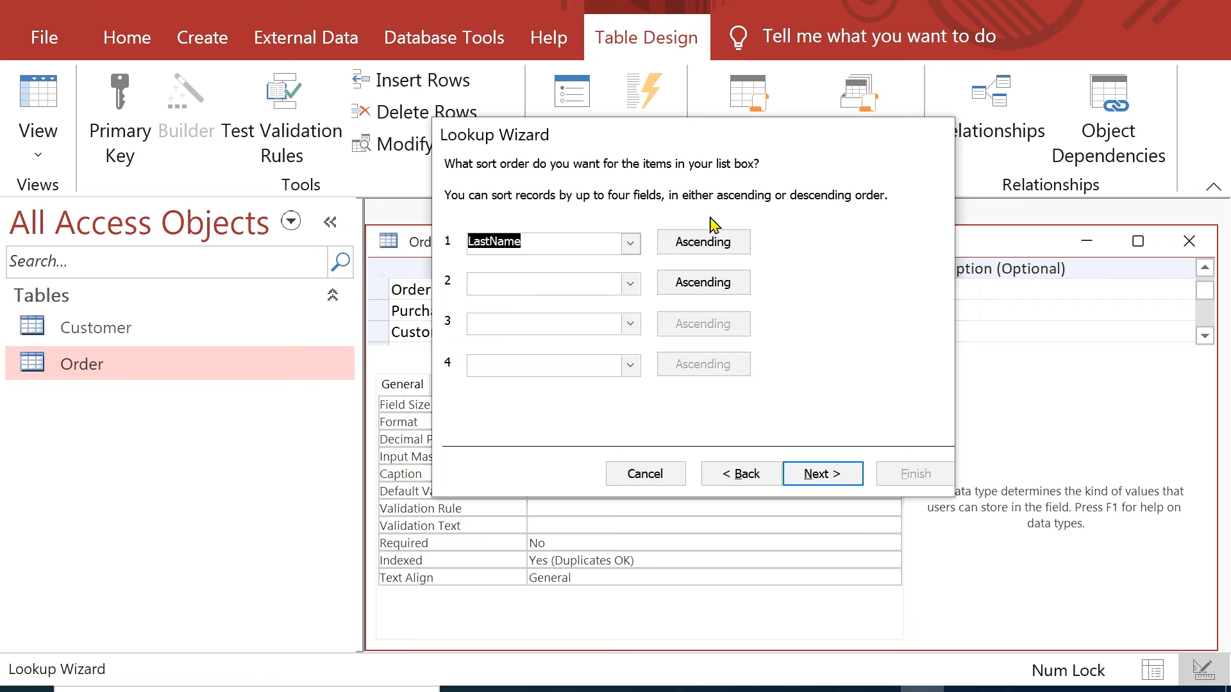
left_click(834, 485)
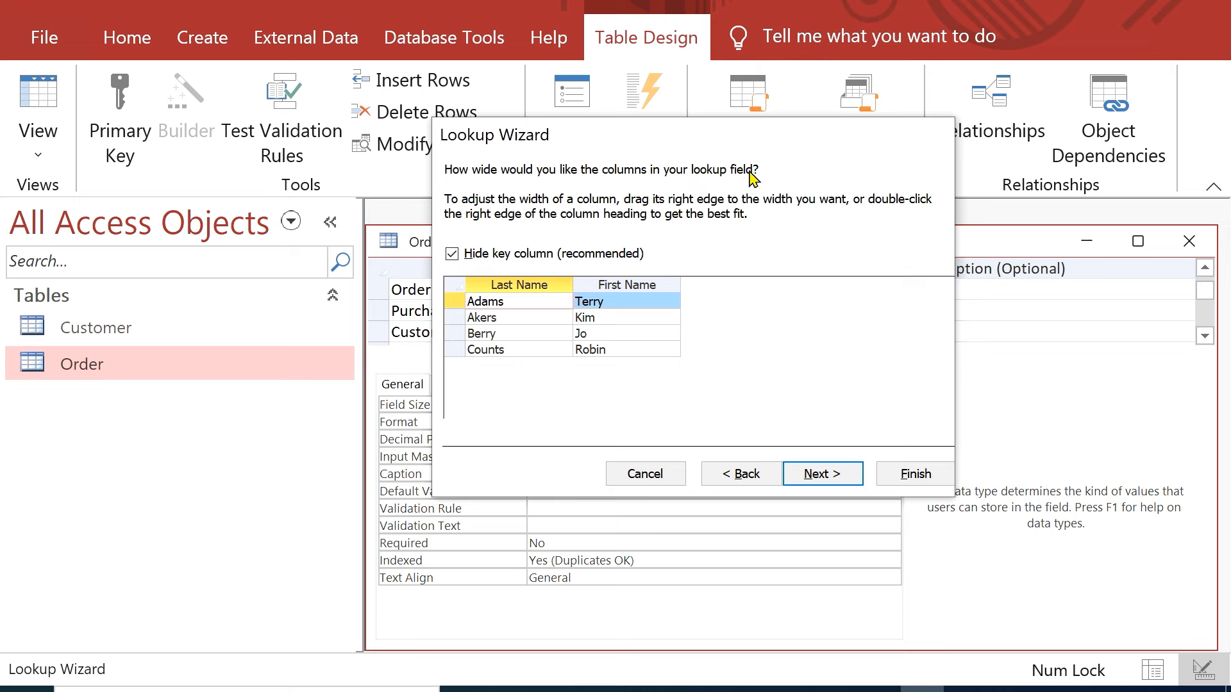
left_click(452, 255)
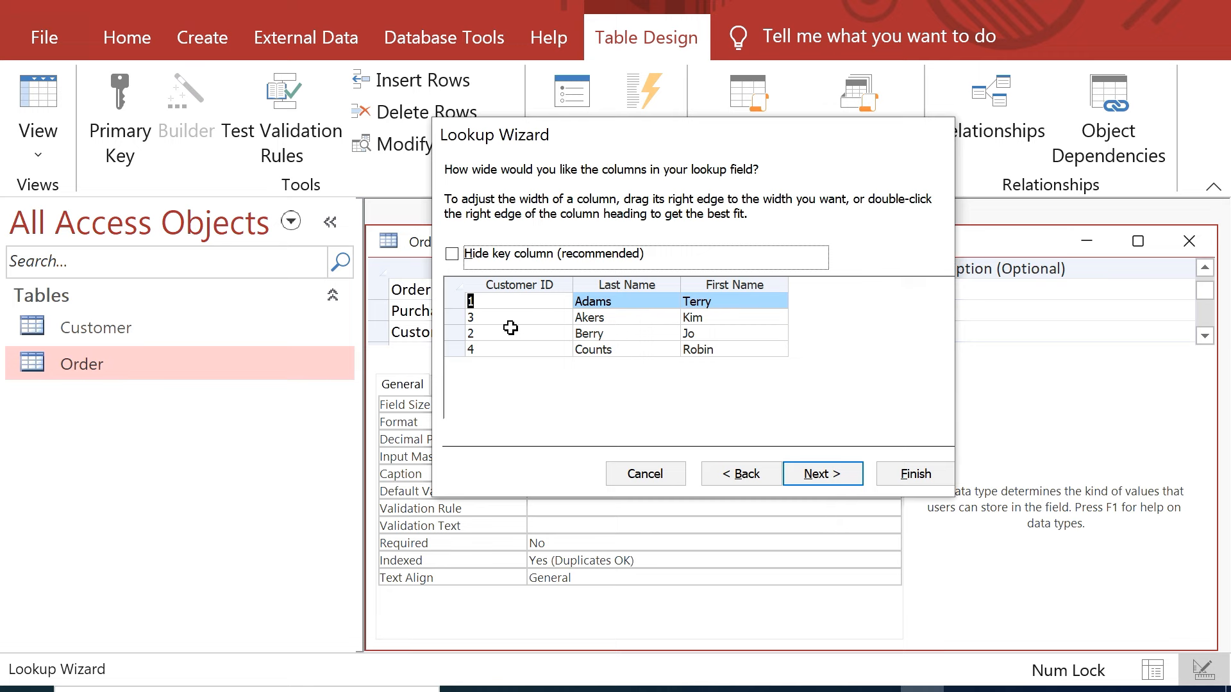
Step: Complete the lookup field with the key column hidden, label Customer Name and data integrity set to Restrict Delete, and save and close the Order table
left_click(456, 254)
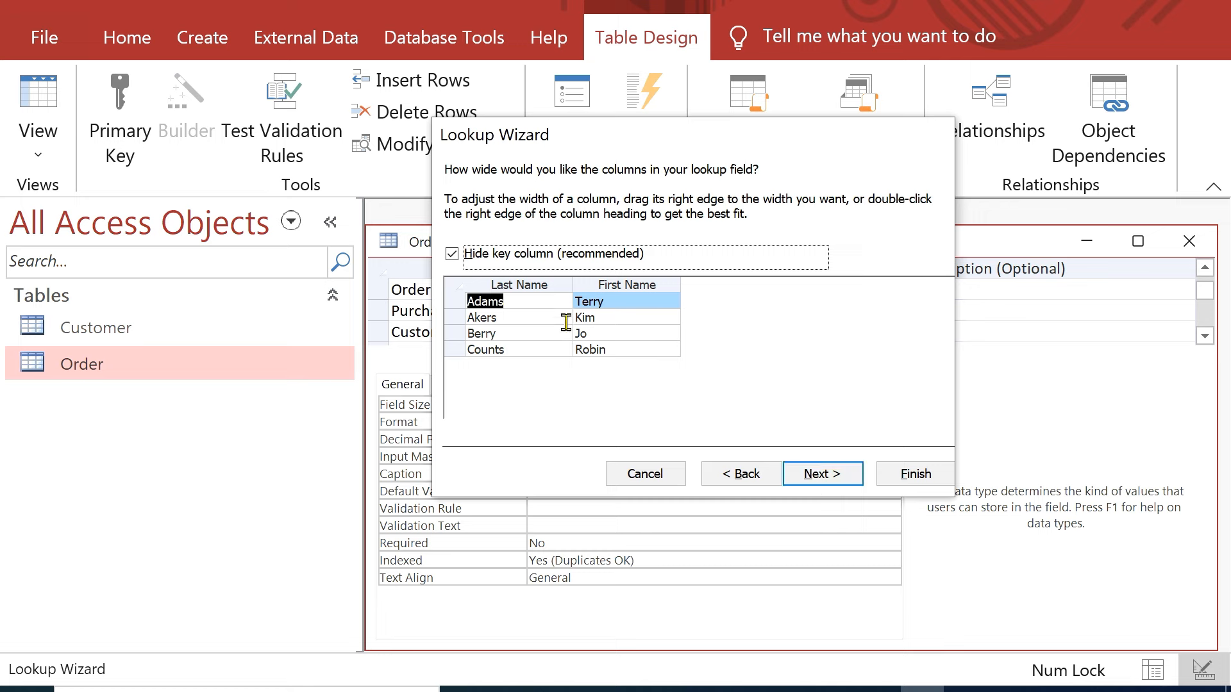
left_click(834, 482)
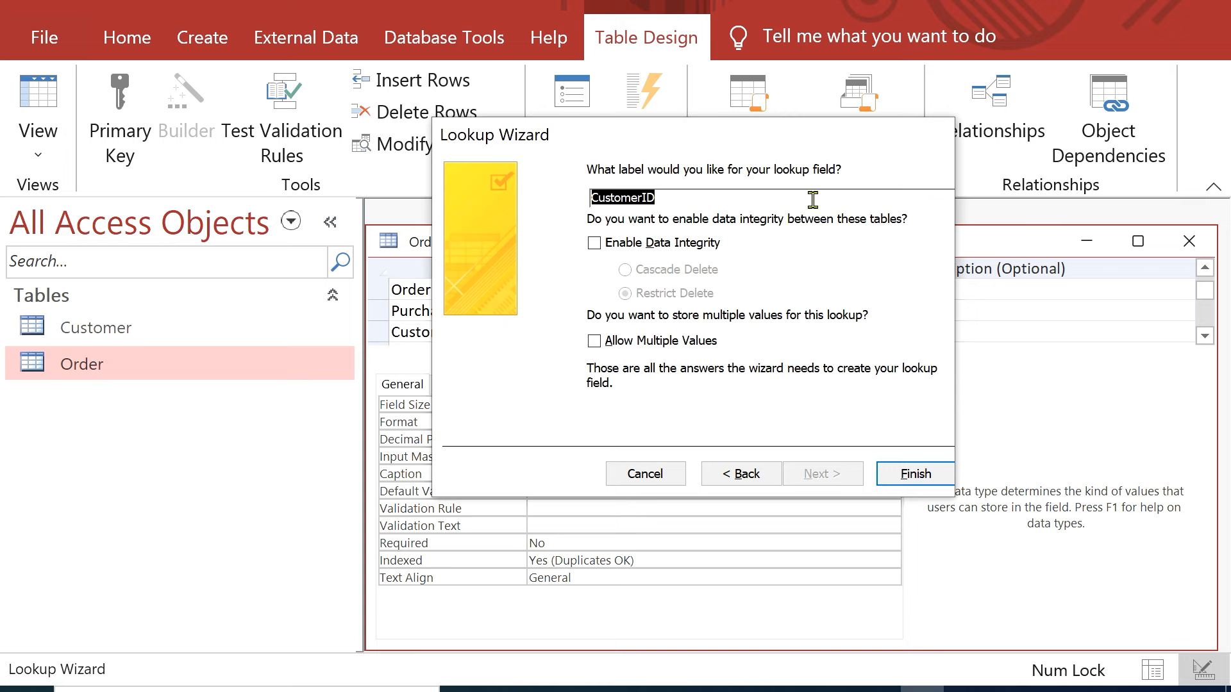
left_click(699, 199)
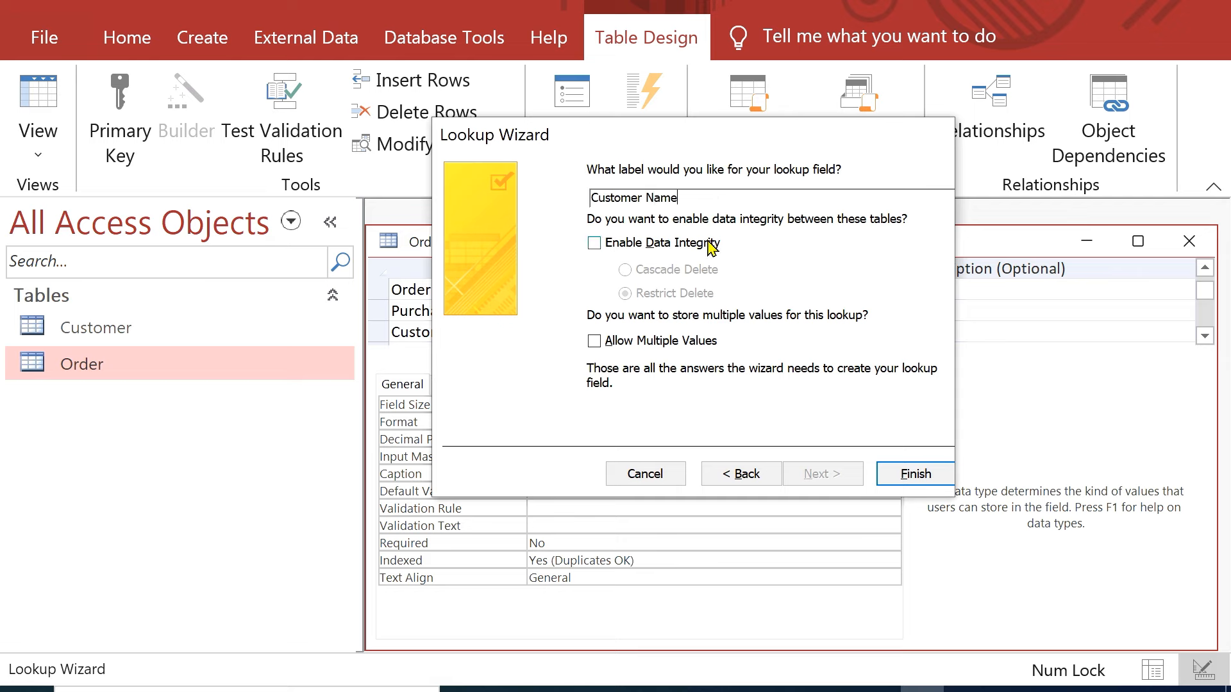
left_click(593, 243)
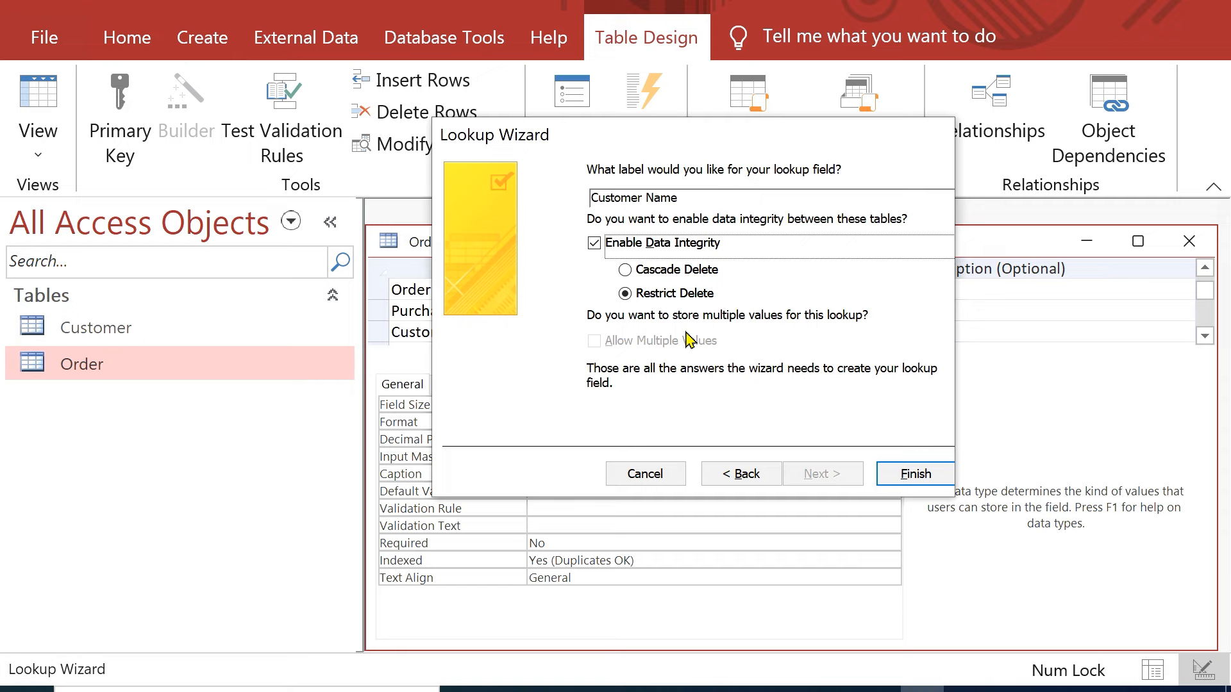
left_click(916, 474)
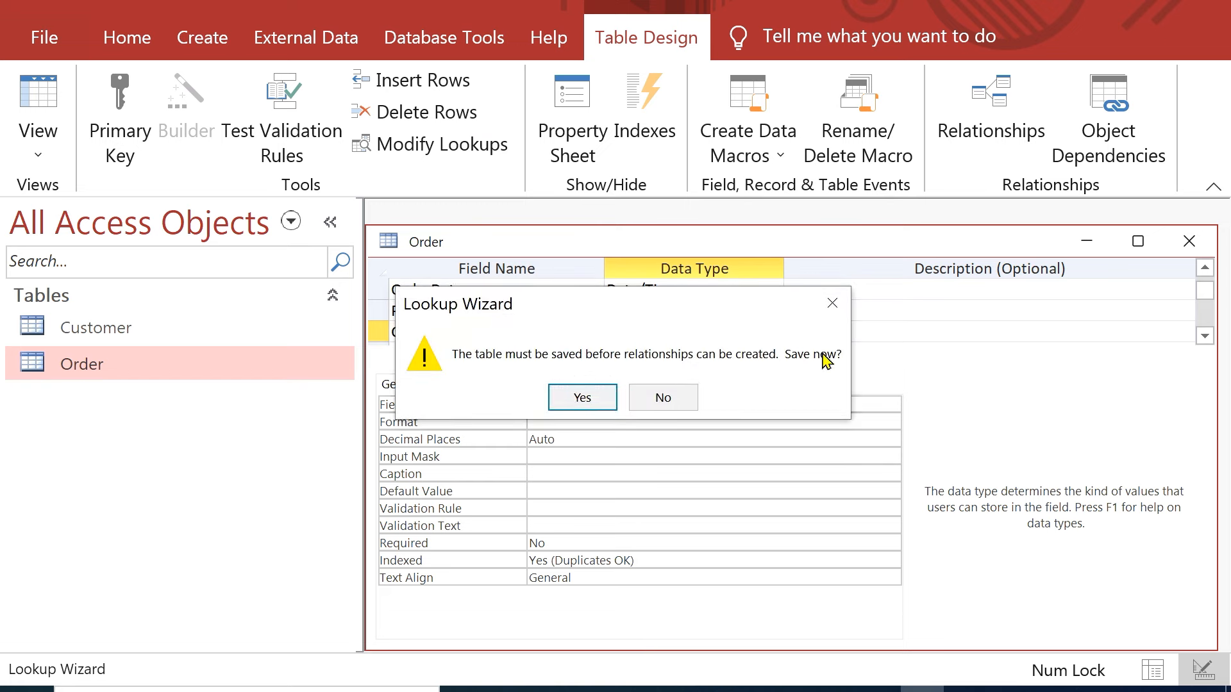
left_click(586, 396)
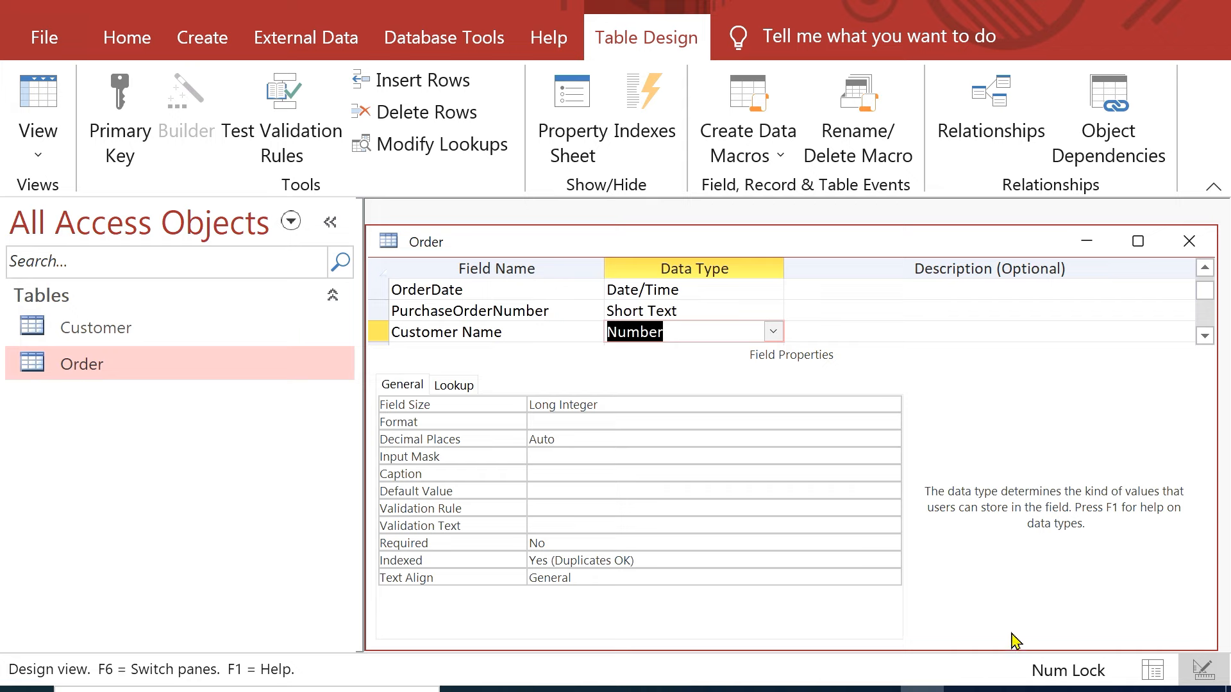
left_click(1188, 243)
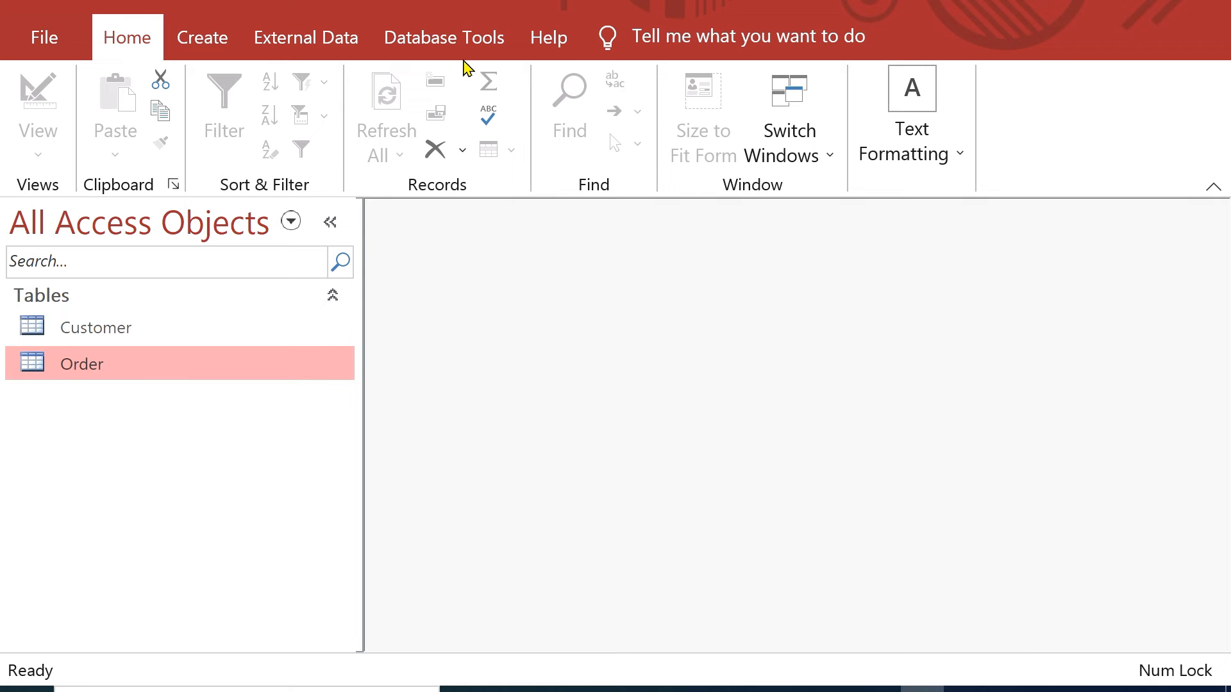
Step: Examine the relationship between the Customer and Order tables in the relationships diagram, and close the diagram
left_click(467, 39)
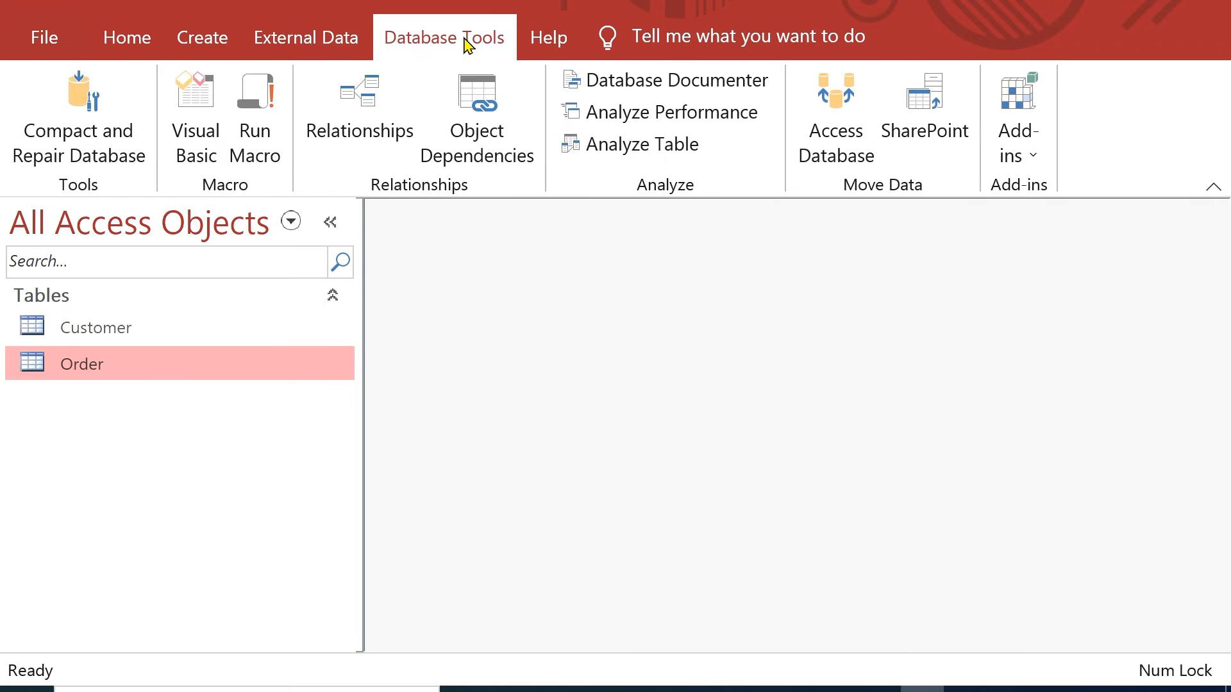
left_click(364, 139)
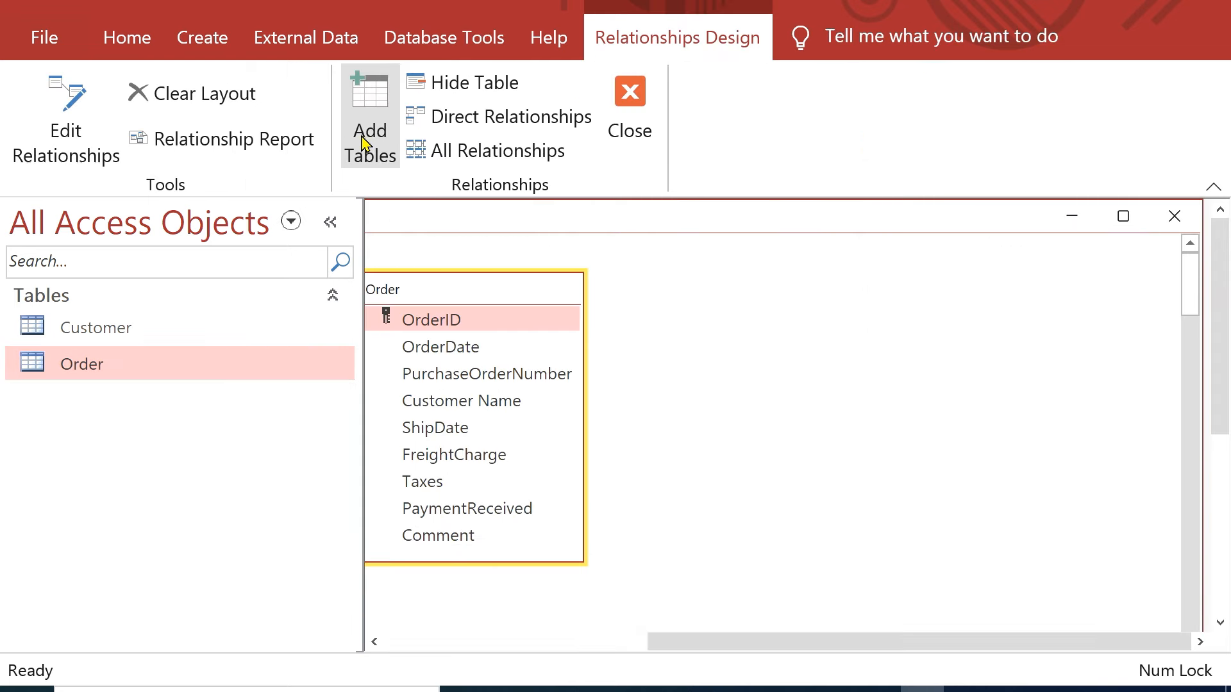
left_click_drag(893, 648, 537, 663)
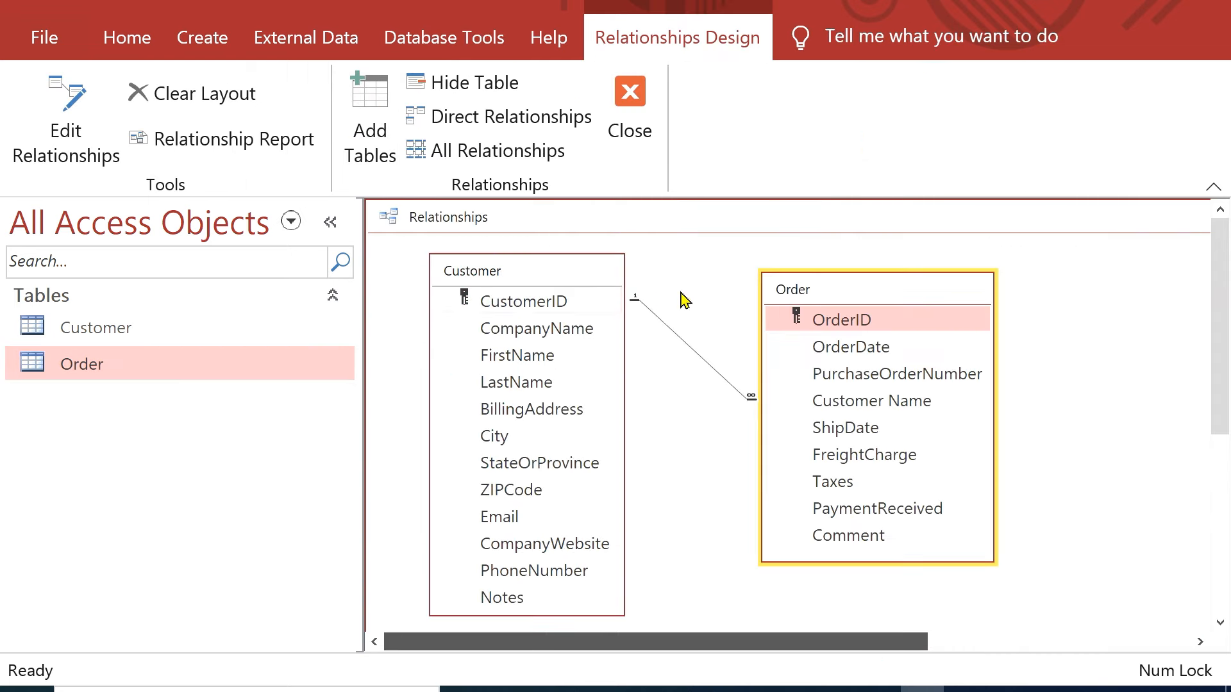
left_click(861, 402)
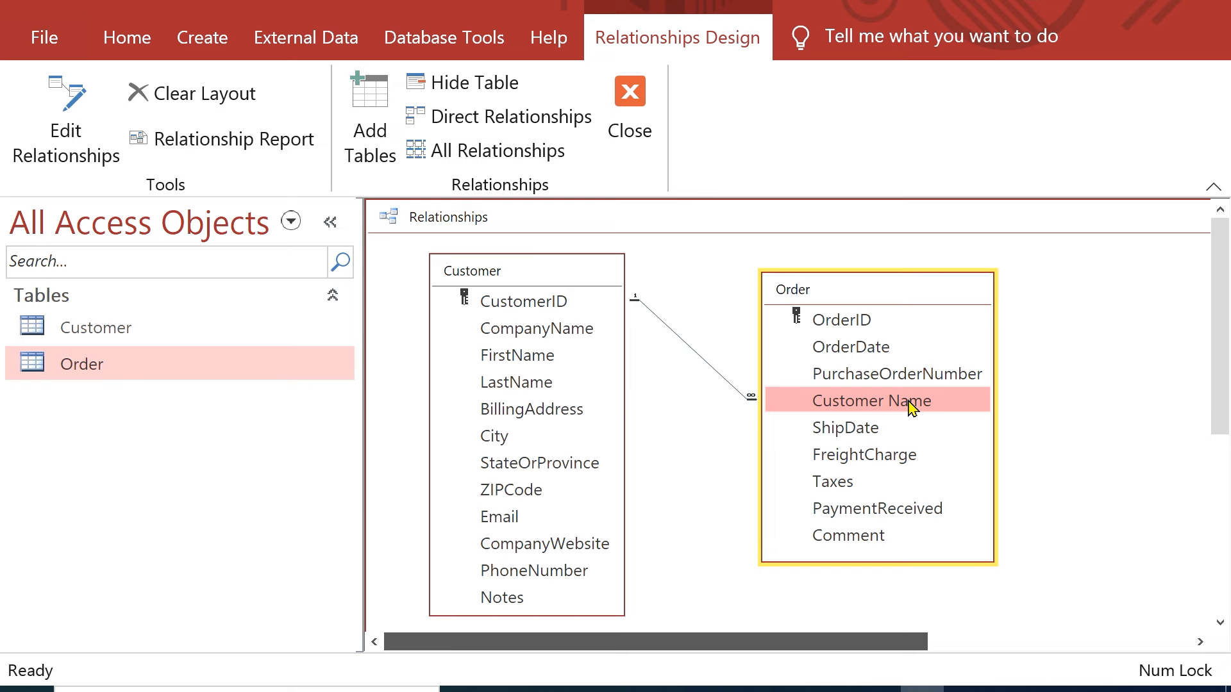
left_click_drag(810, 642, 1099, 641)
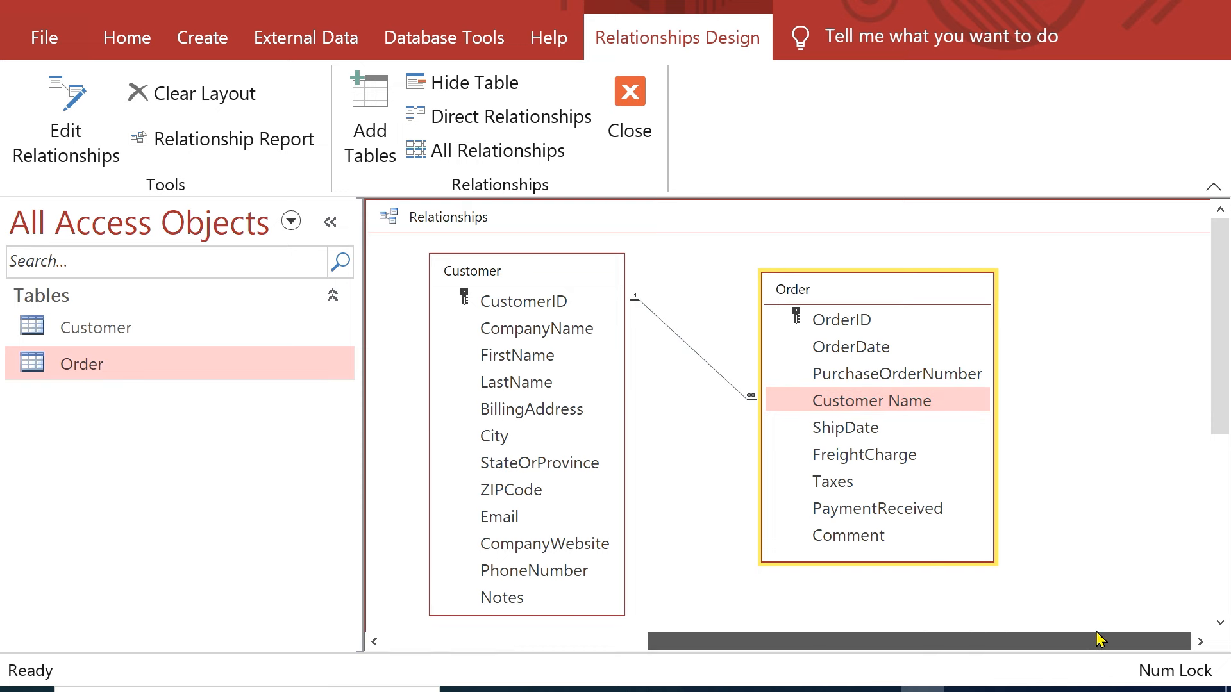
left_click(1164, 226)
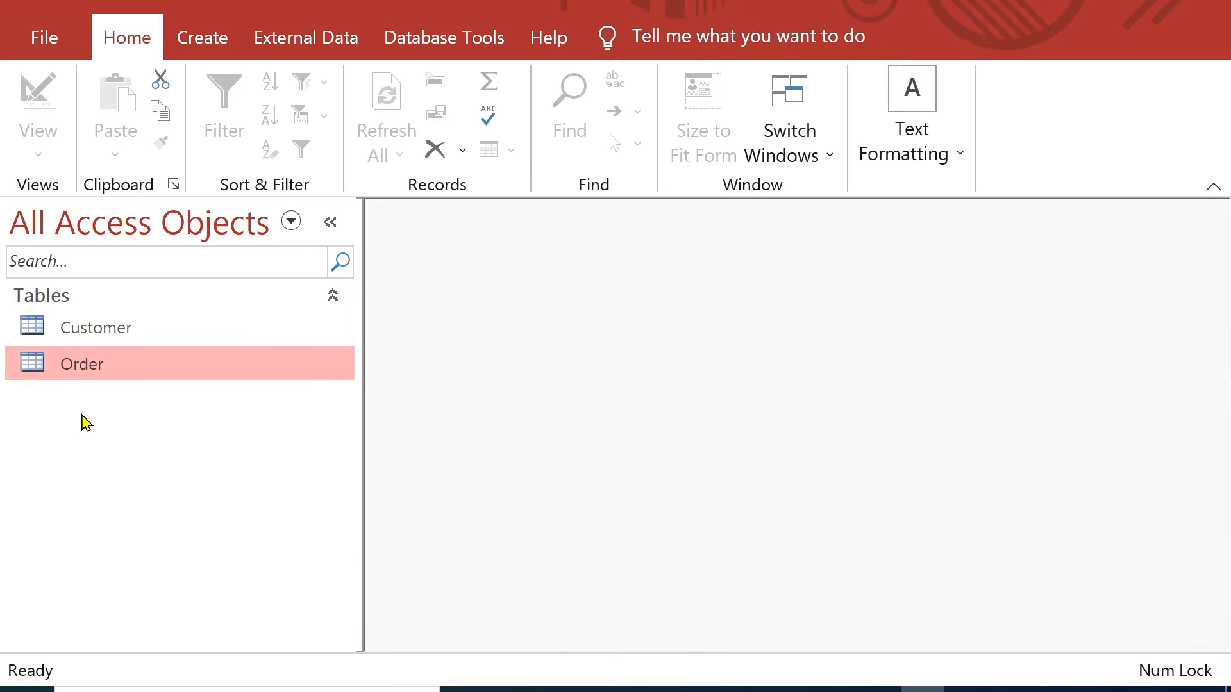
Step: Start a new form with the Form Wizard and include all fields from the Order table
left_click(123, 331)
left_click(103, 377)
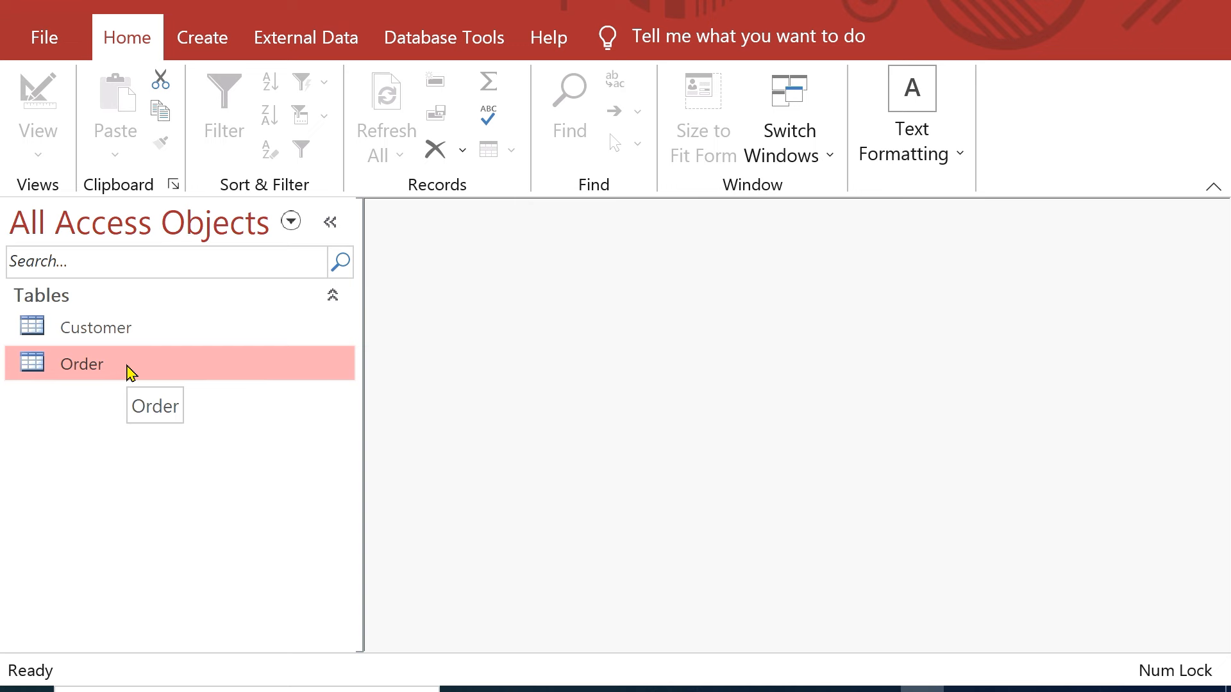
left_click(209, 37)
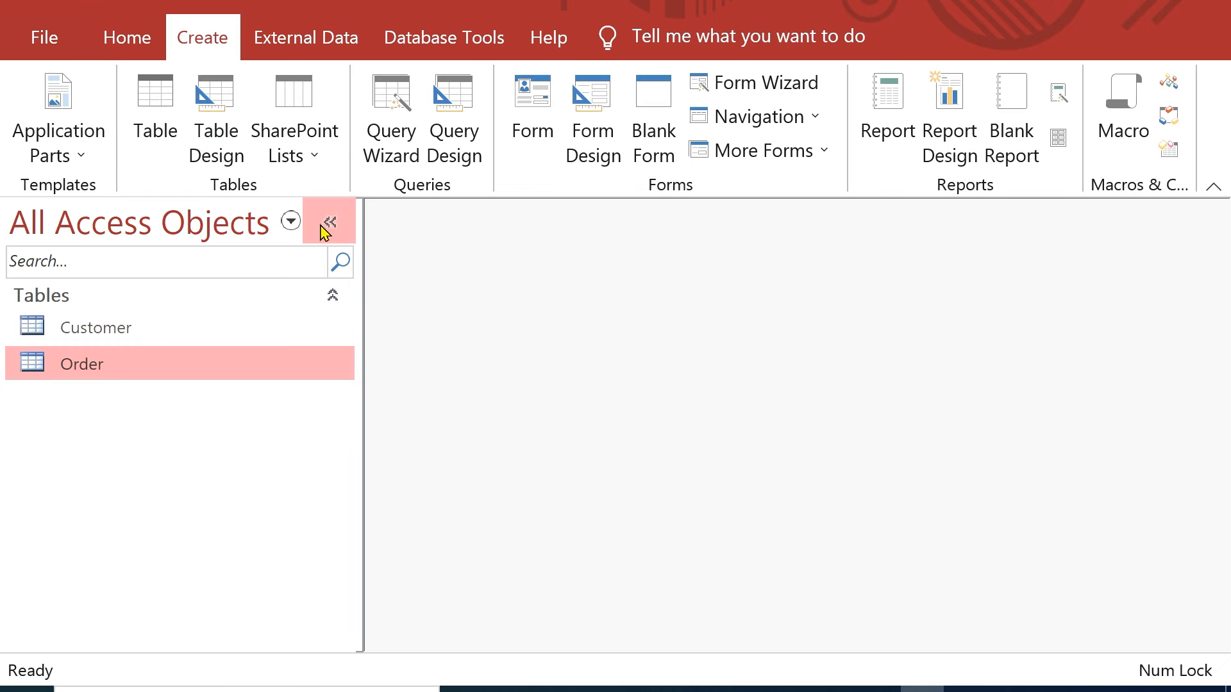
left_click(770, 89)
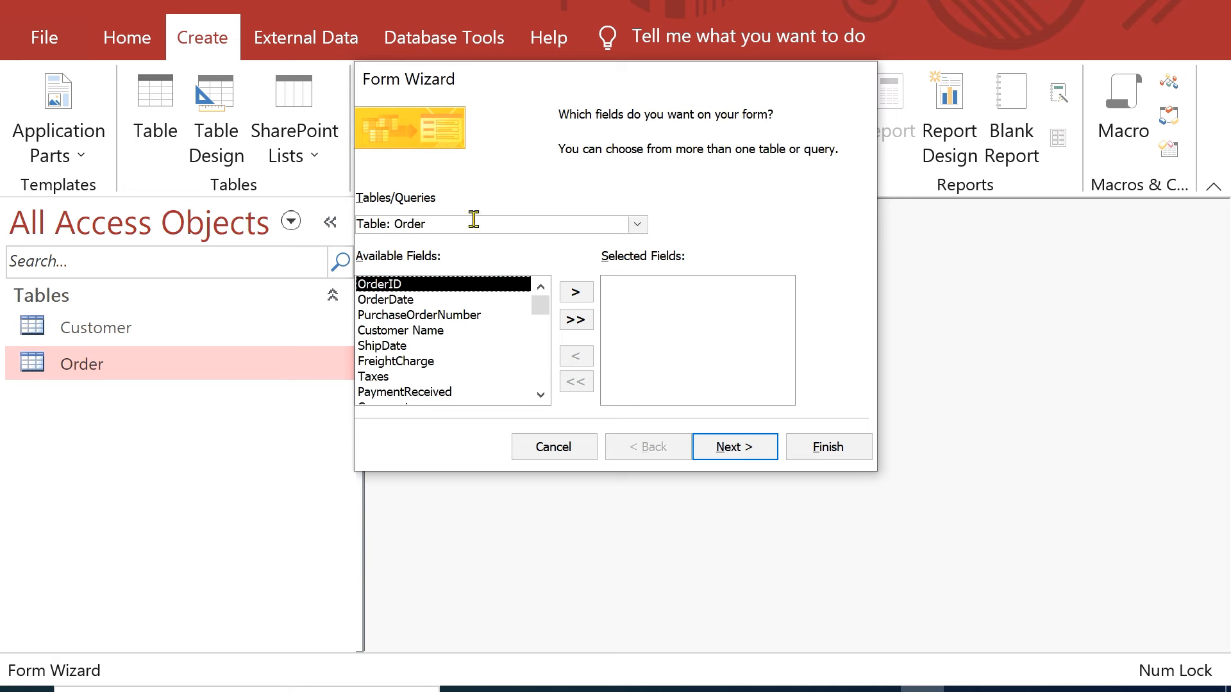
left_click(638, 225)
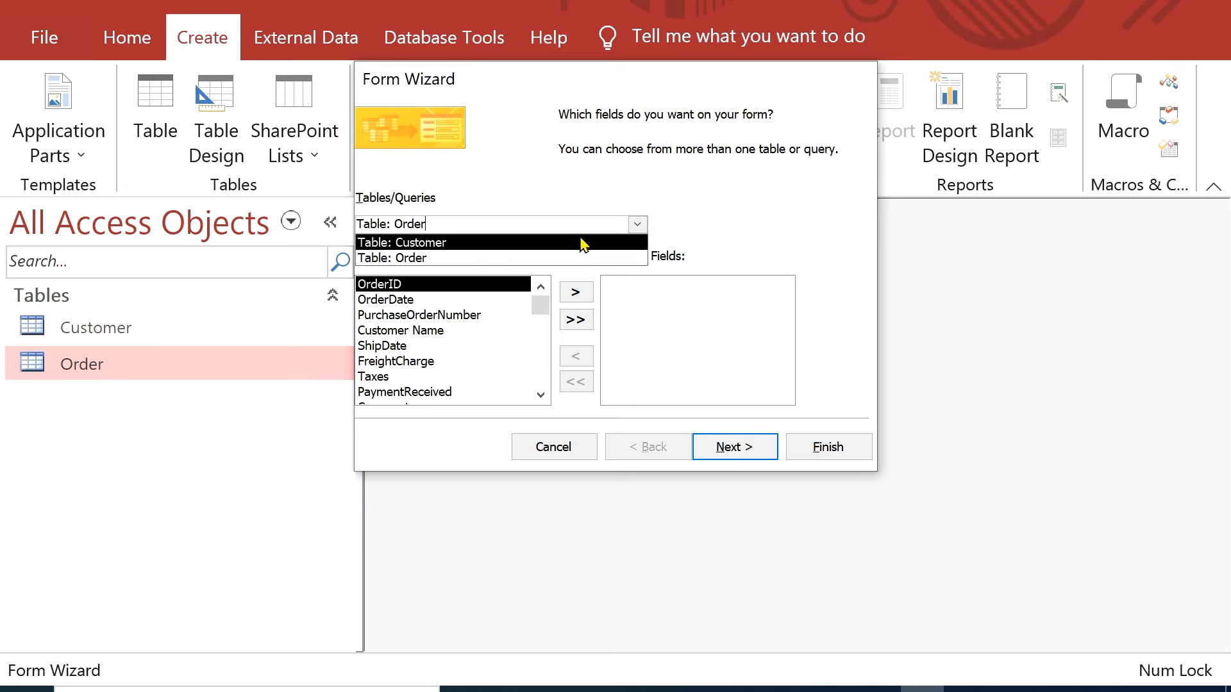
left_click(470, 259)
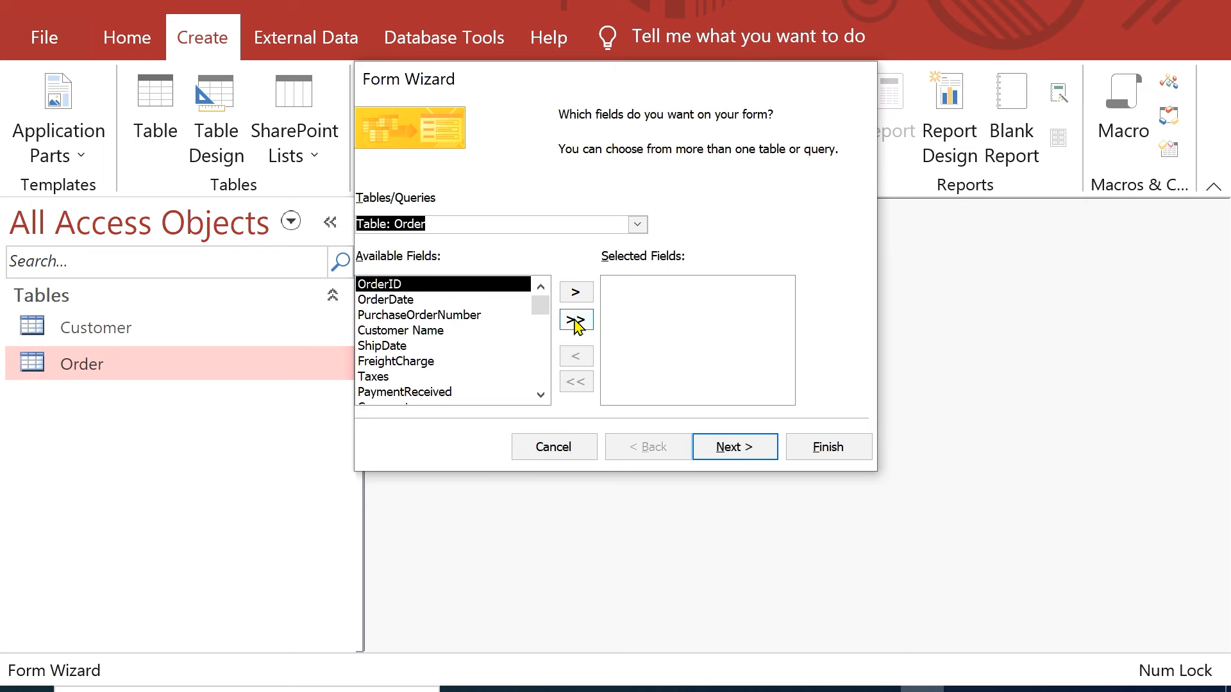
left_click(575, 324)
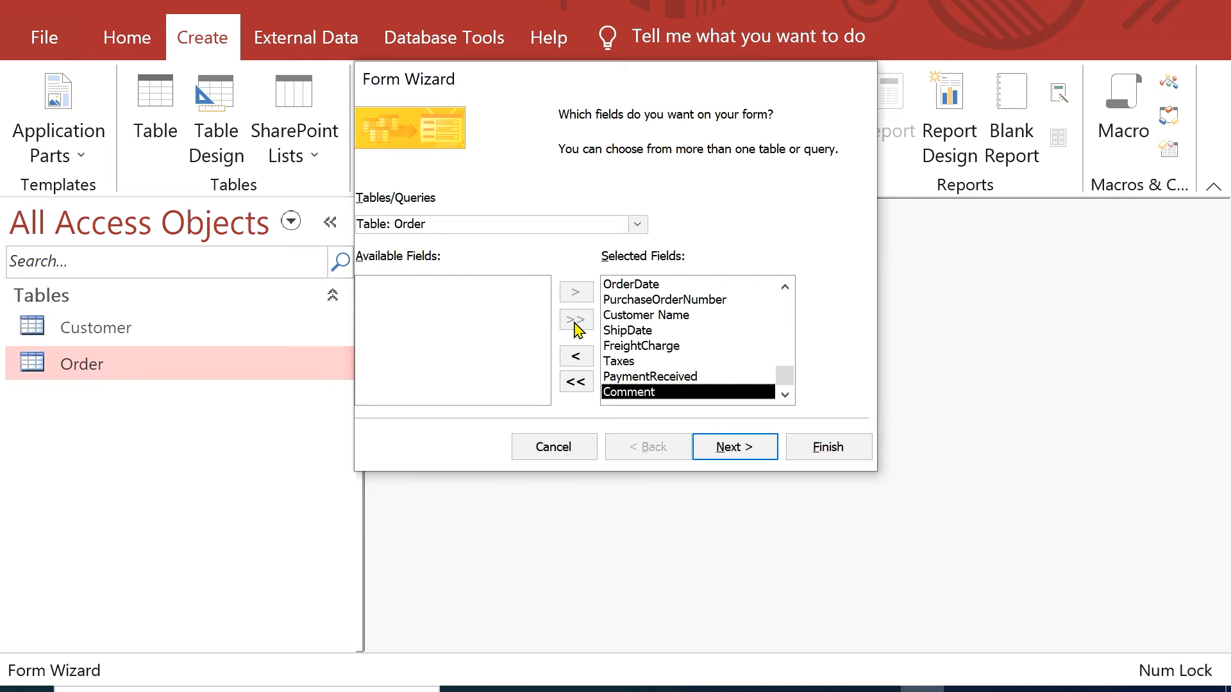
left_click_drag(786, 380, 788, 288)
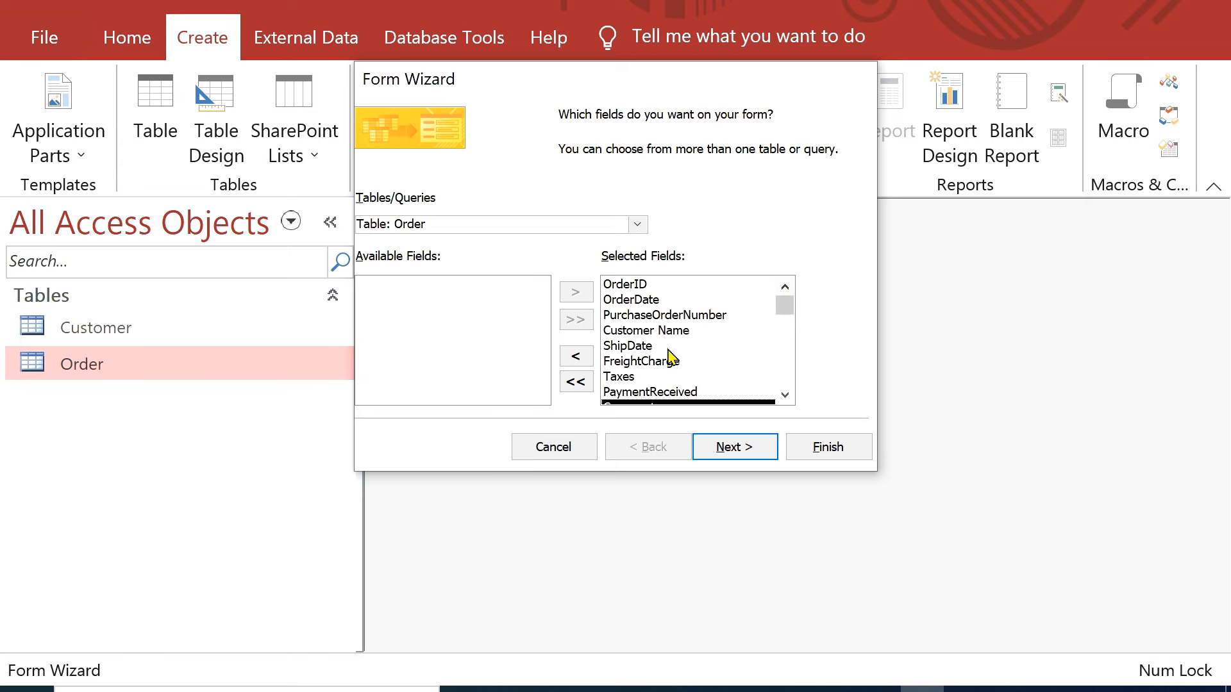
Step: Finish the form with the Columnar layout and the title Order Form, opening it to view or enter information
left_click(750, 448)
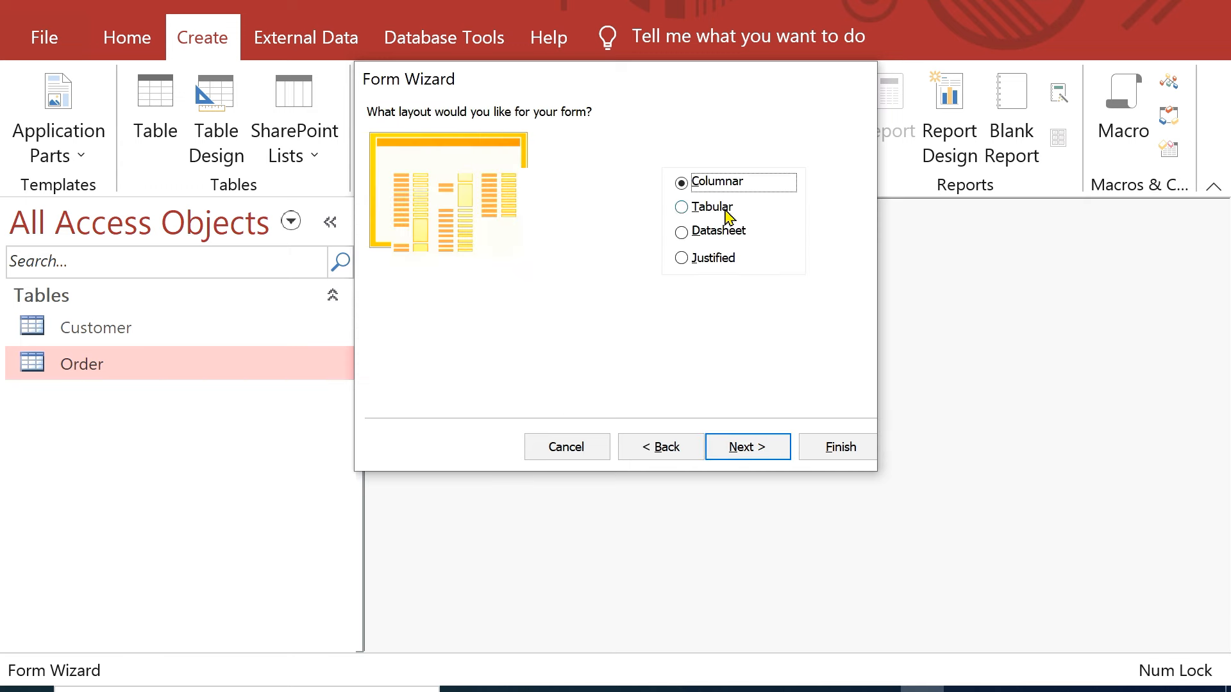
left_click(748, 447)
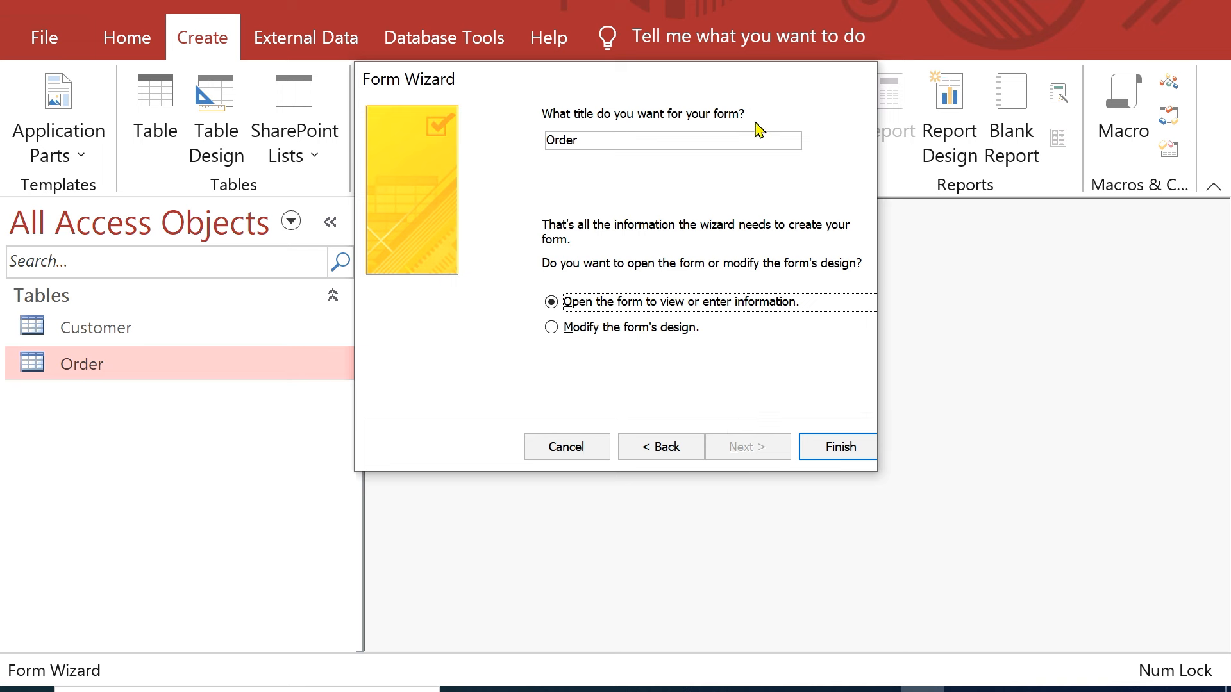
left_click(655, 142)
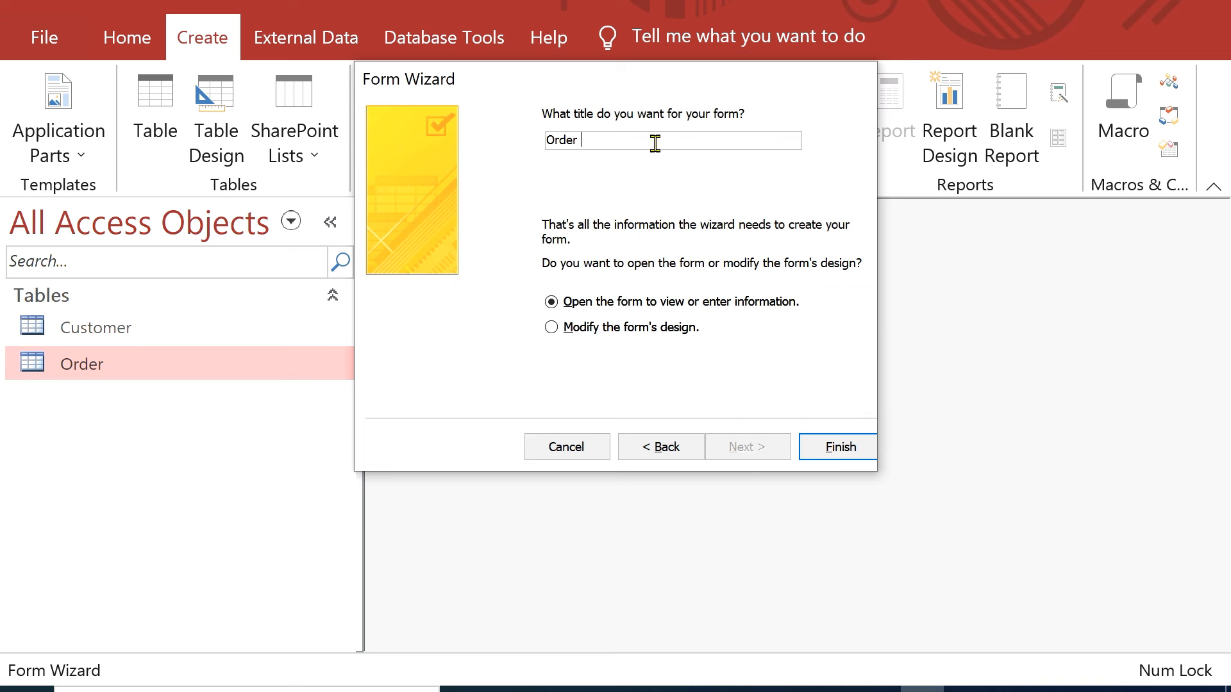
type("Form")
left_click(843, 442)
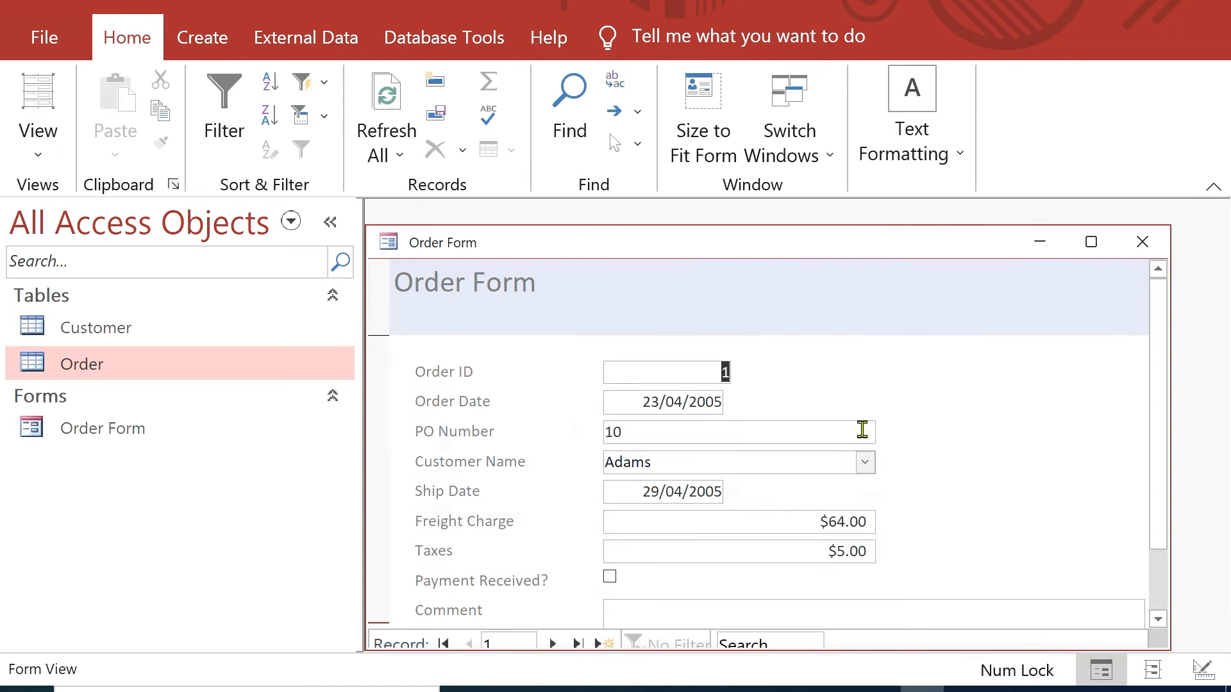
Step: Check the choices in the form's Customer Name lookup and browse through the existing order records to the last one
mouse_move(1156, 460)
left_mouse_down()
mouse_move(1154, 497)
mouse_move(1154, 417)
mouse_move(1157, 472)
left_mouse_up()
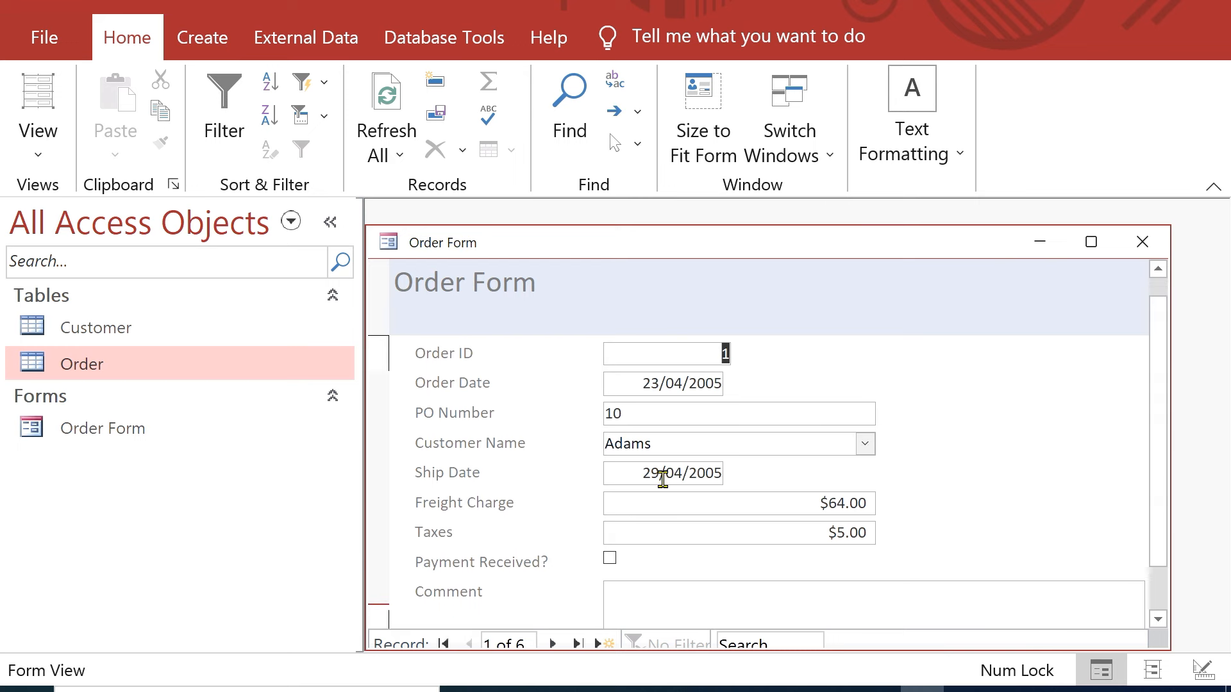
left_click(865, 444)
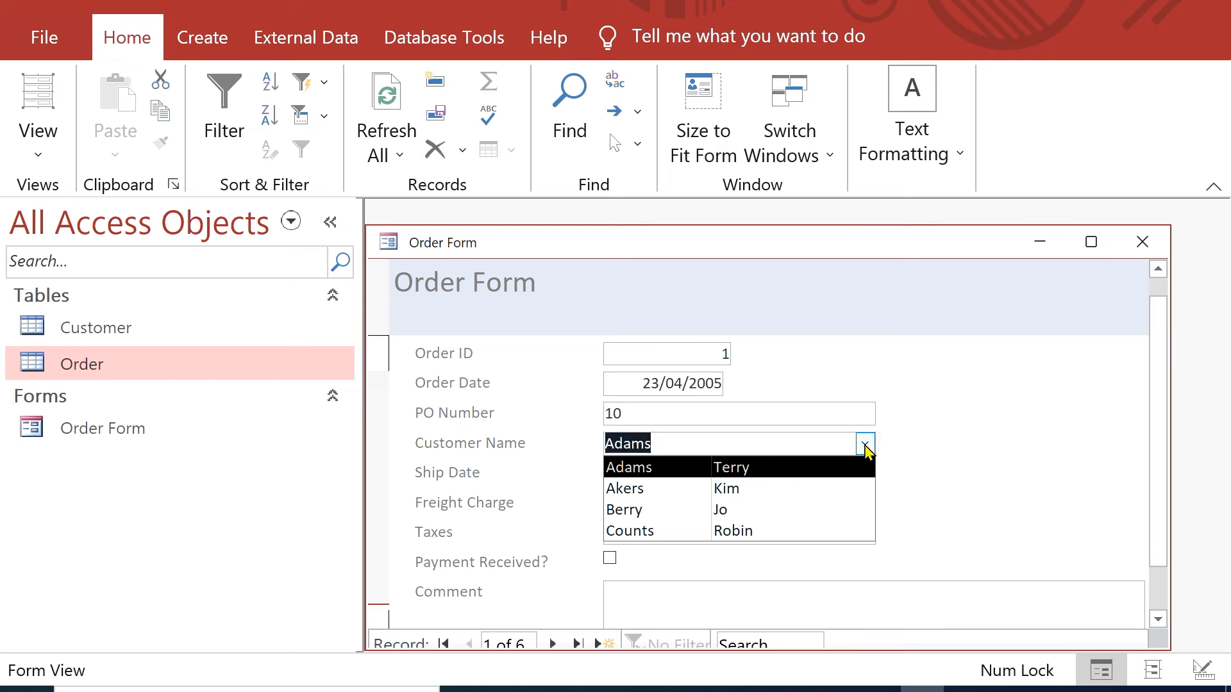
left_click(552, 643)
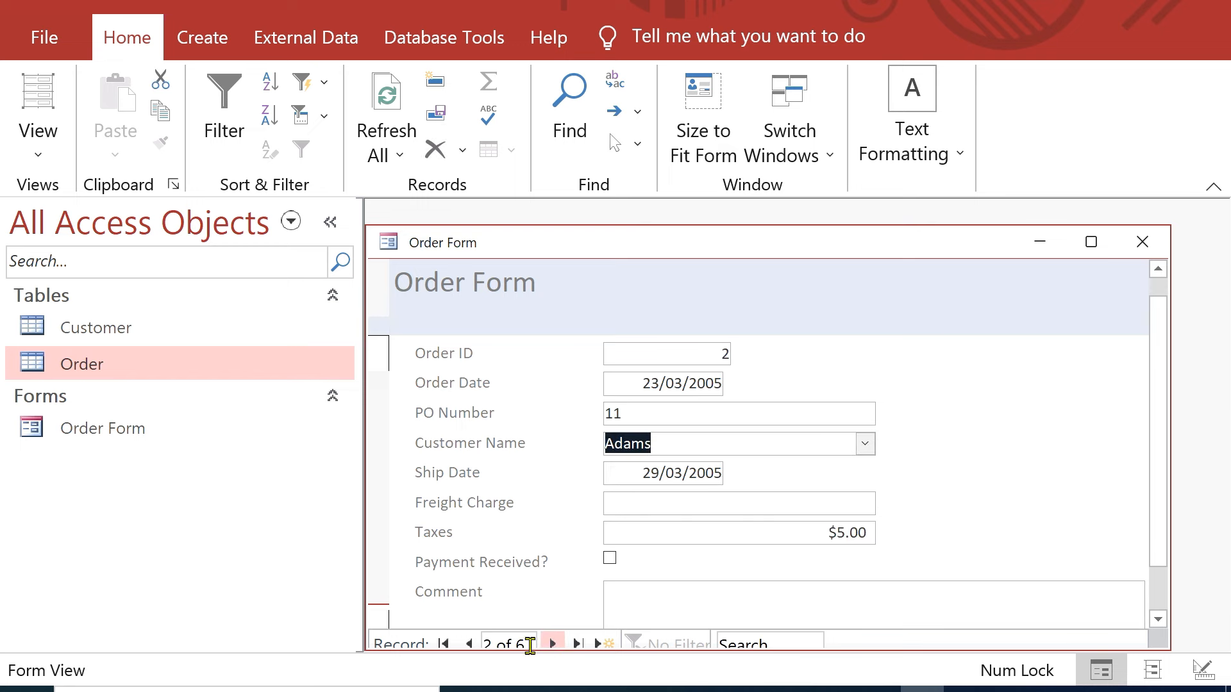
left_click(553, 643)
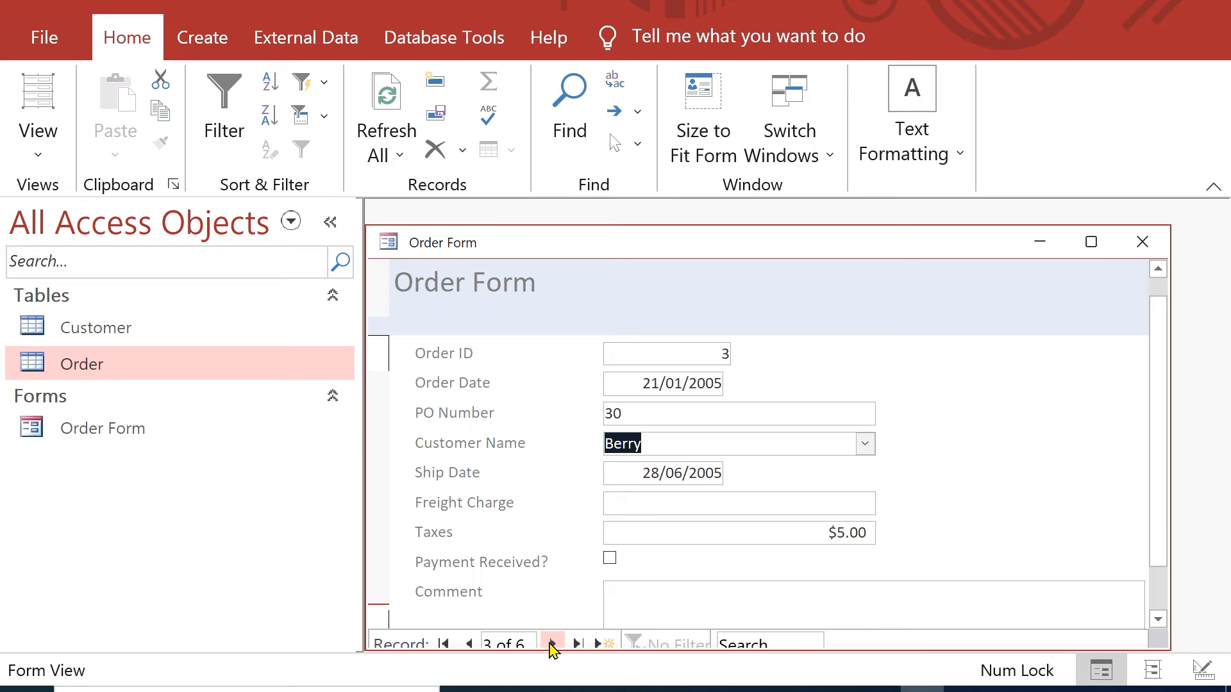
left_click(552, 643)
left_click(551, 643)
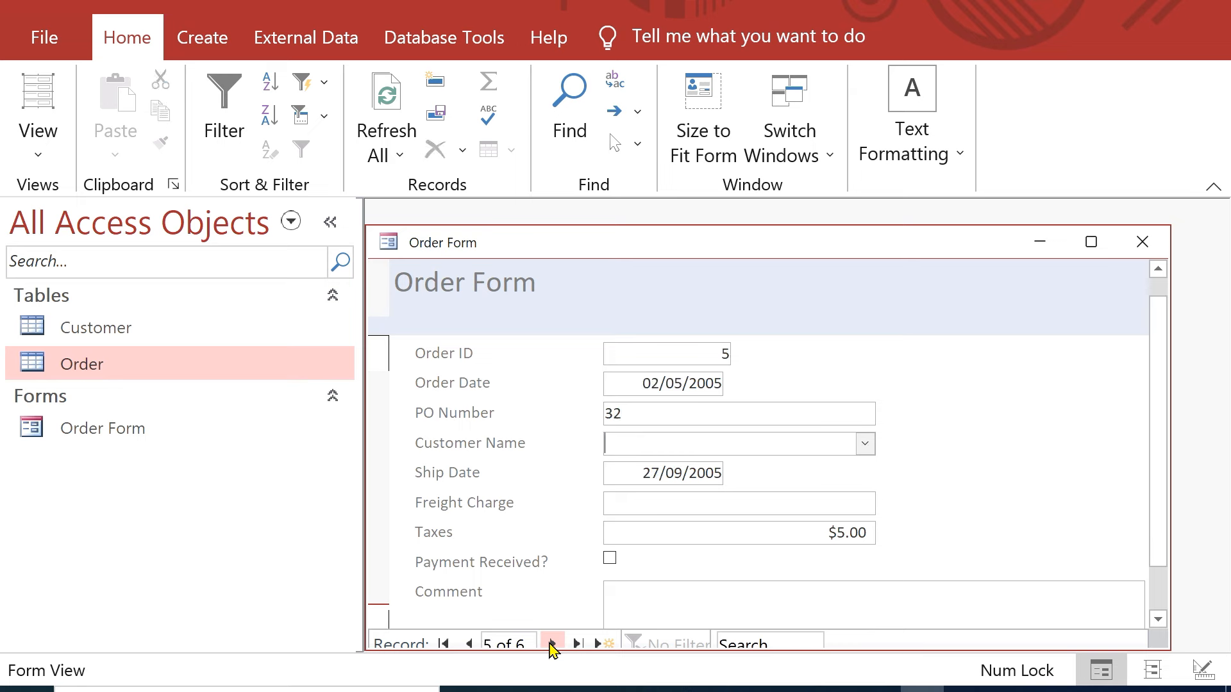
left_click(551, 643)
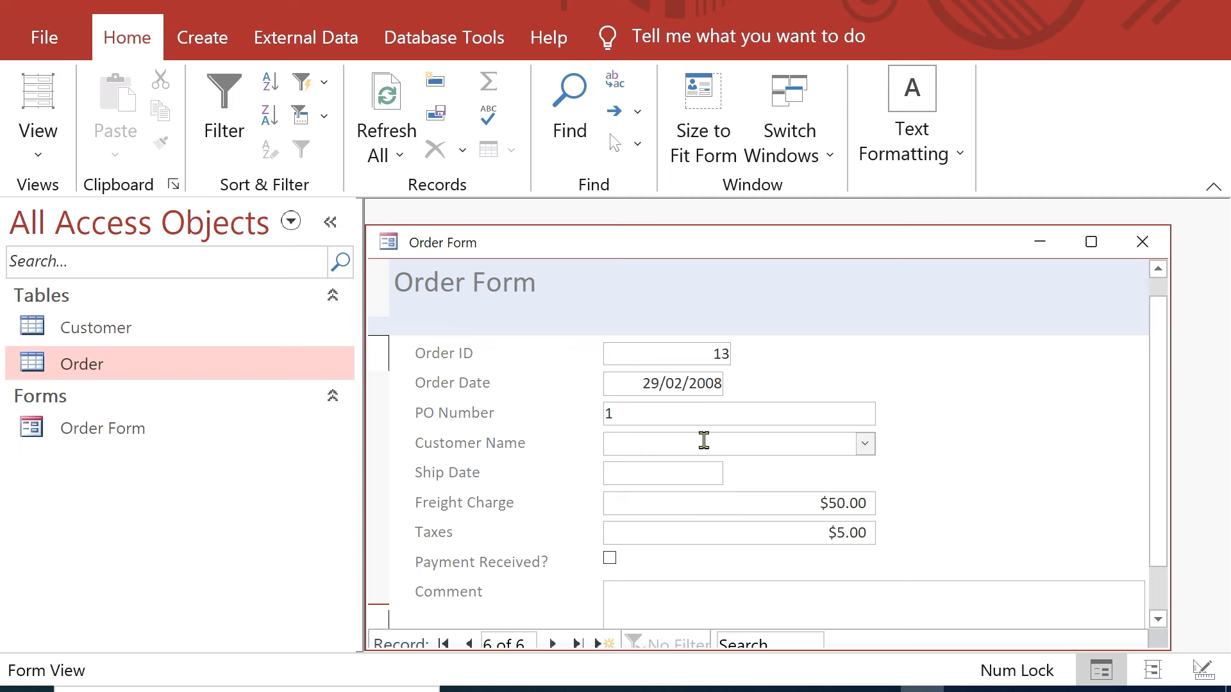
Step: Add a new order record with order date 3/20/24 and fill in its purchase order number
left_click(554, 643)
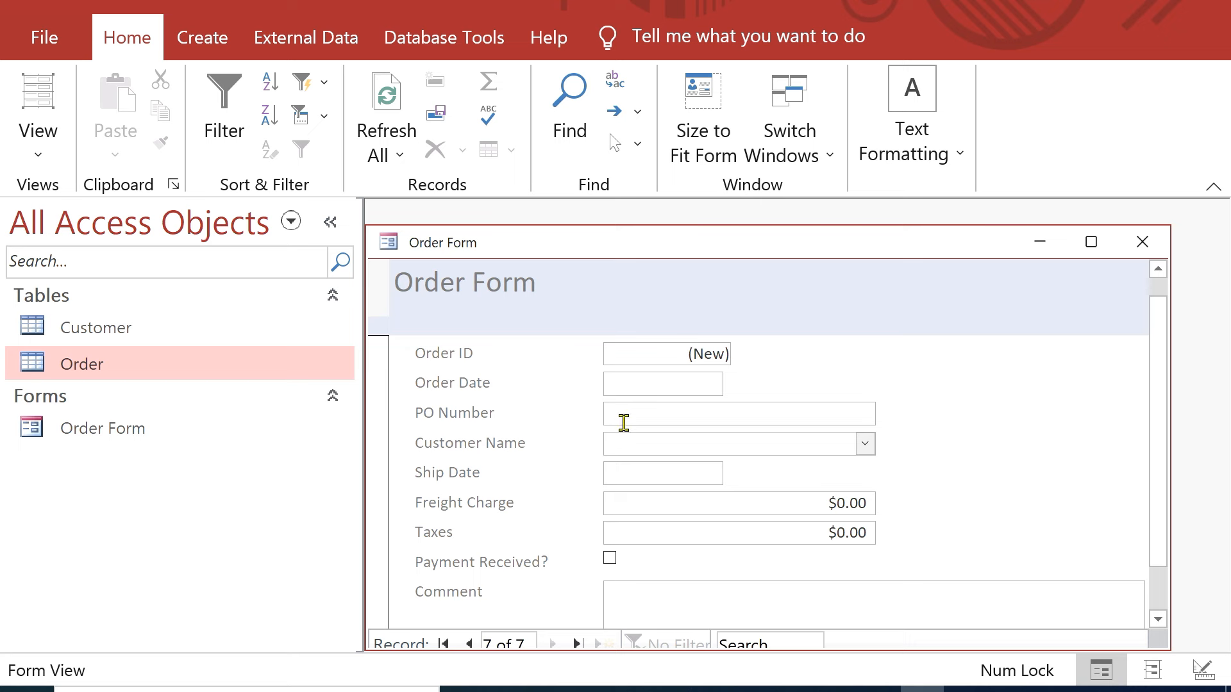
left_click(694, 382)
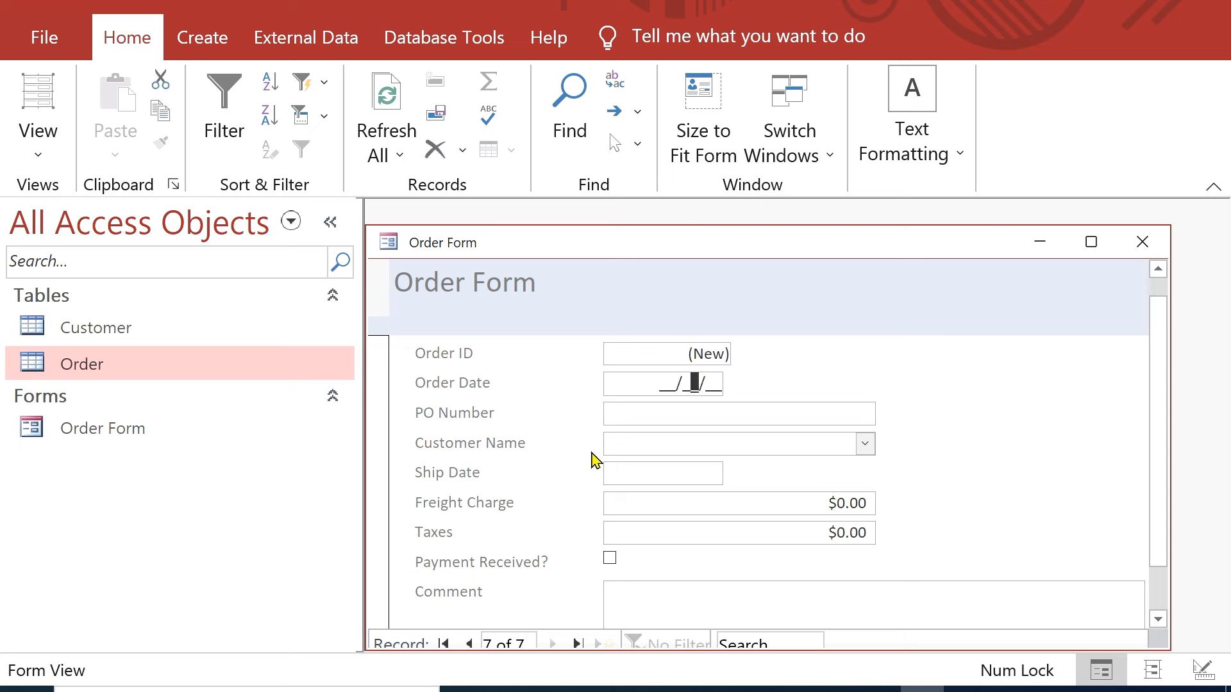
left_click(665, 384)
type("3")
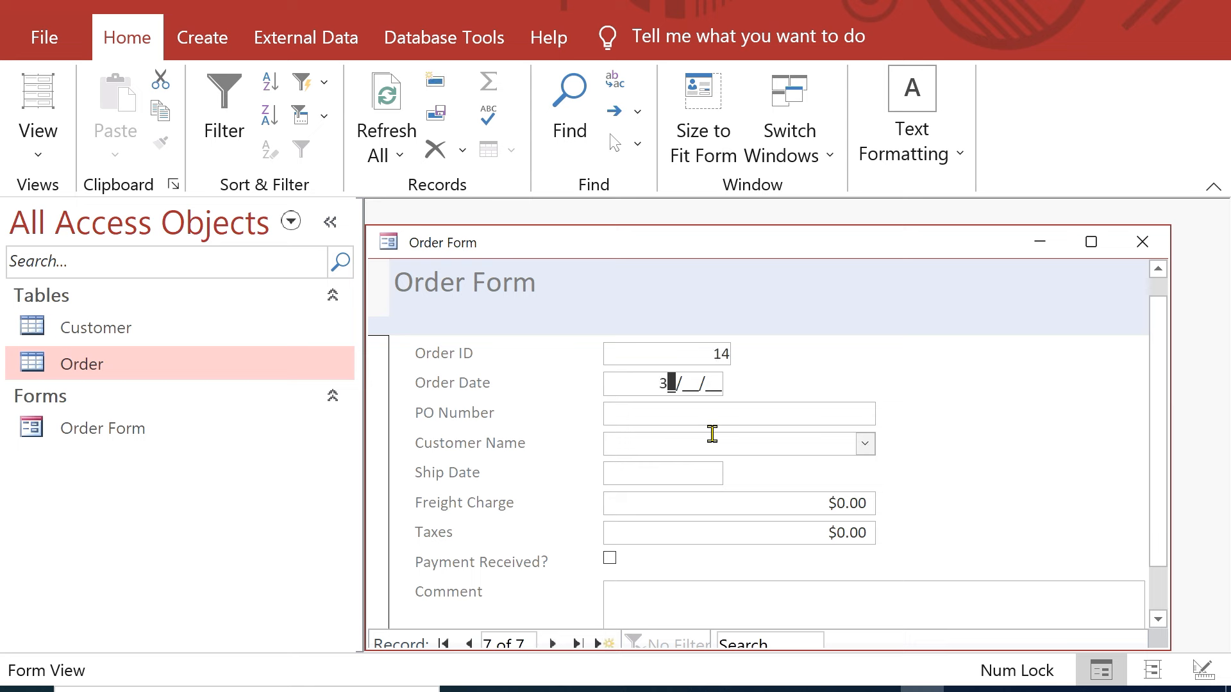
left_click(683, 388)
type("20/20")
key("Left")
type("4")
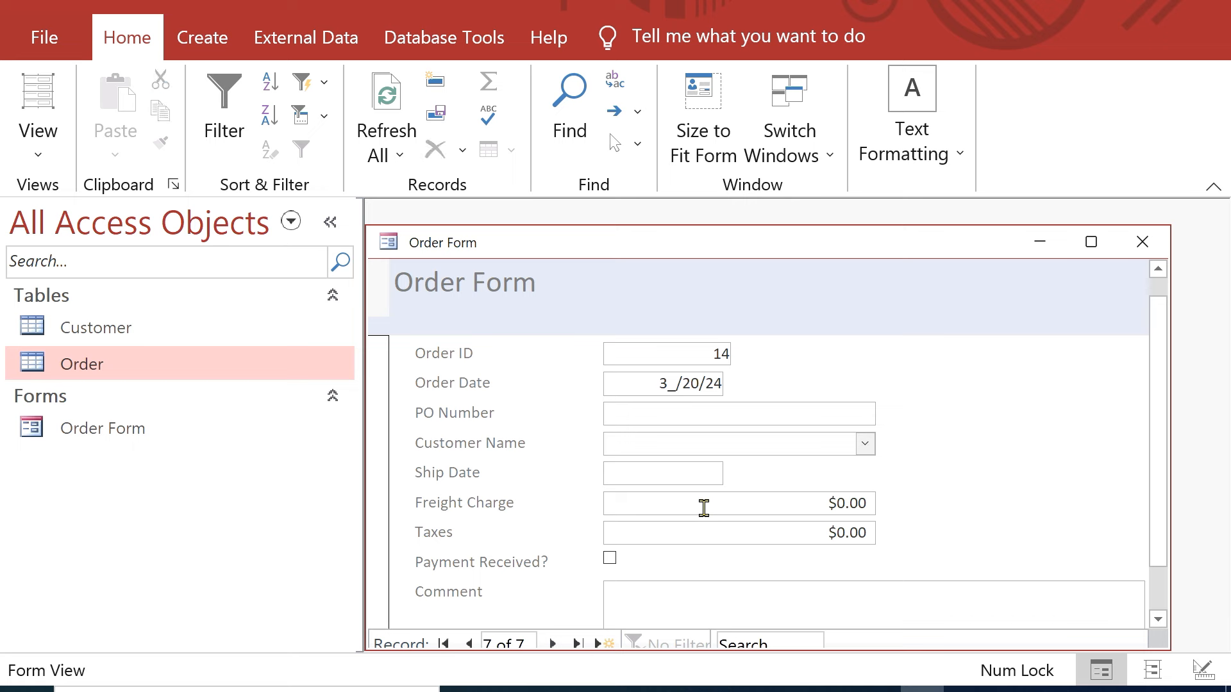
left_click(706, 412)
type("45545545")
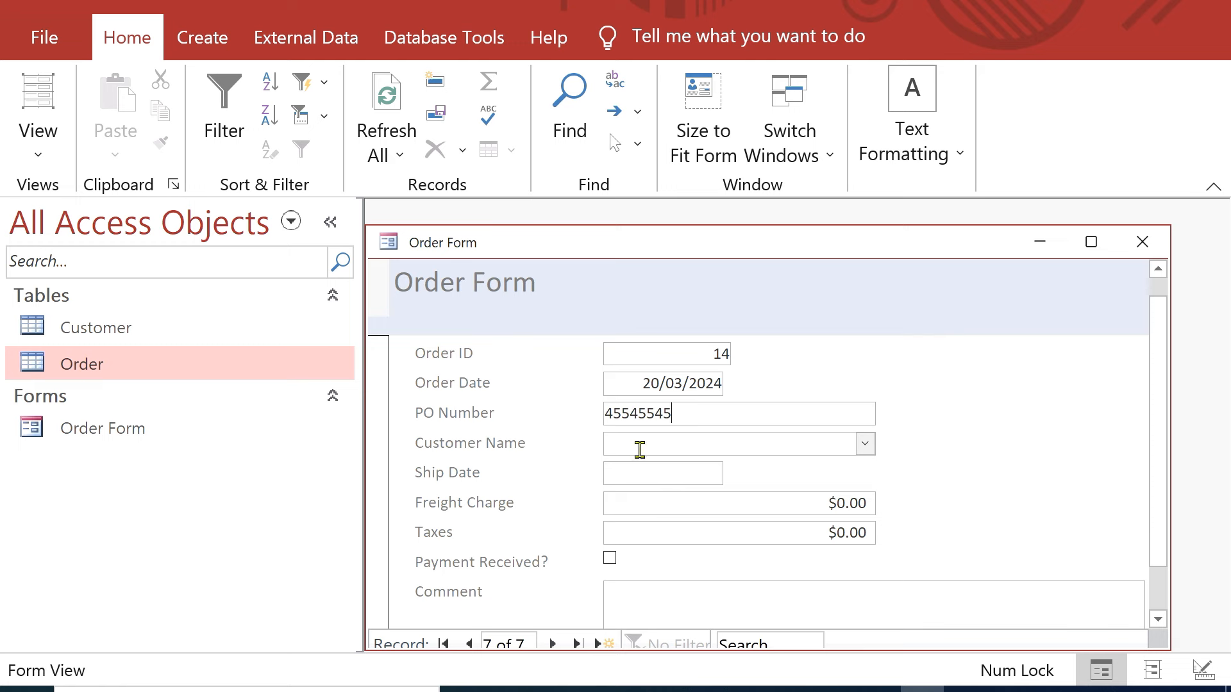
Step: Choose a customer in the new order's Customer Name lookup and close the order form
left_click(865, 444)
left_click(763, 498)
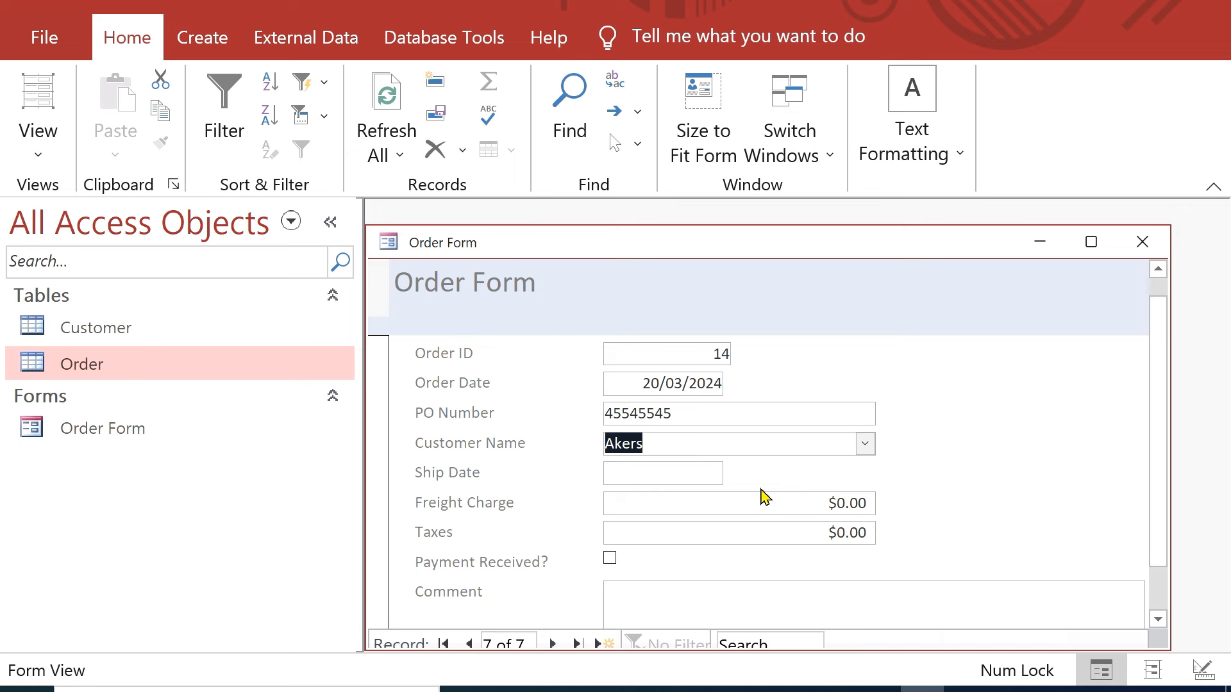
left_click(633, 473)
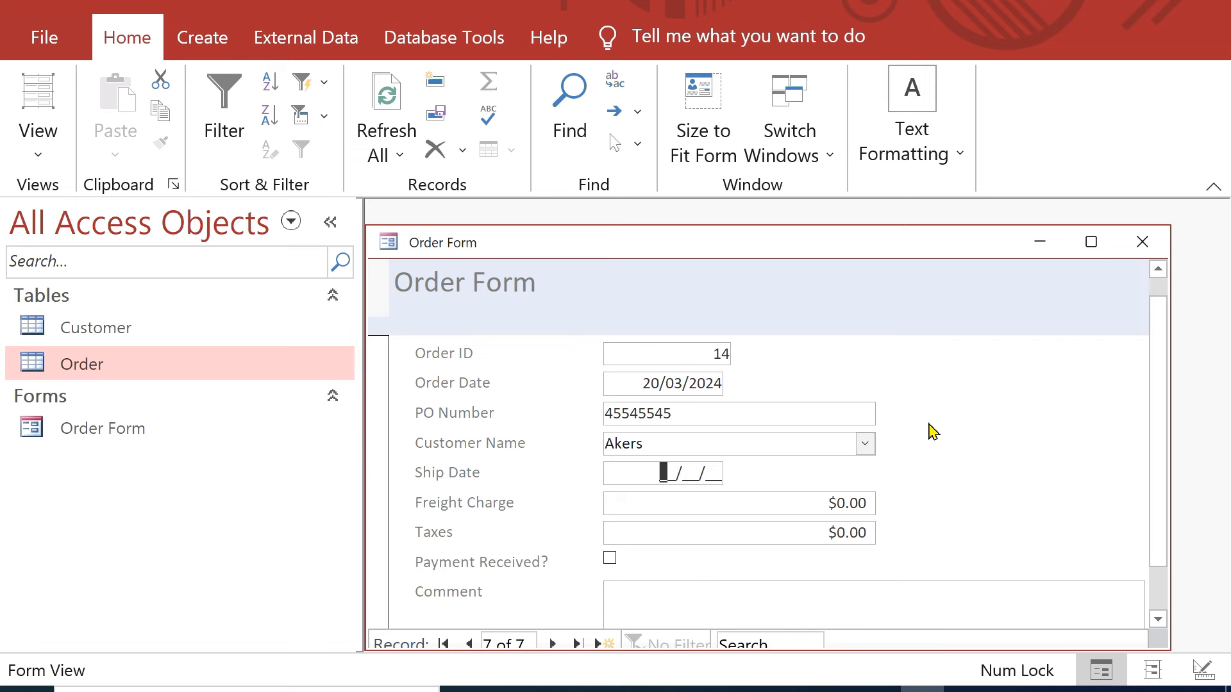
left_click(1143, 242)
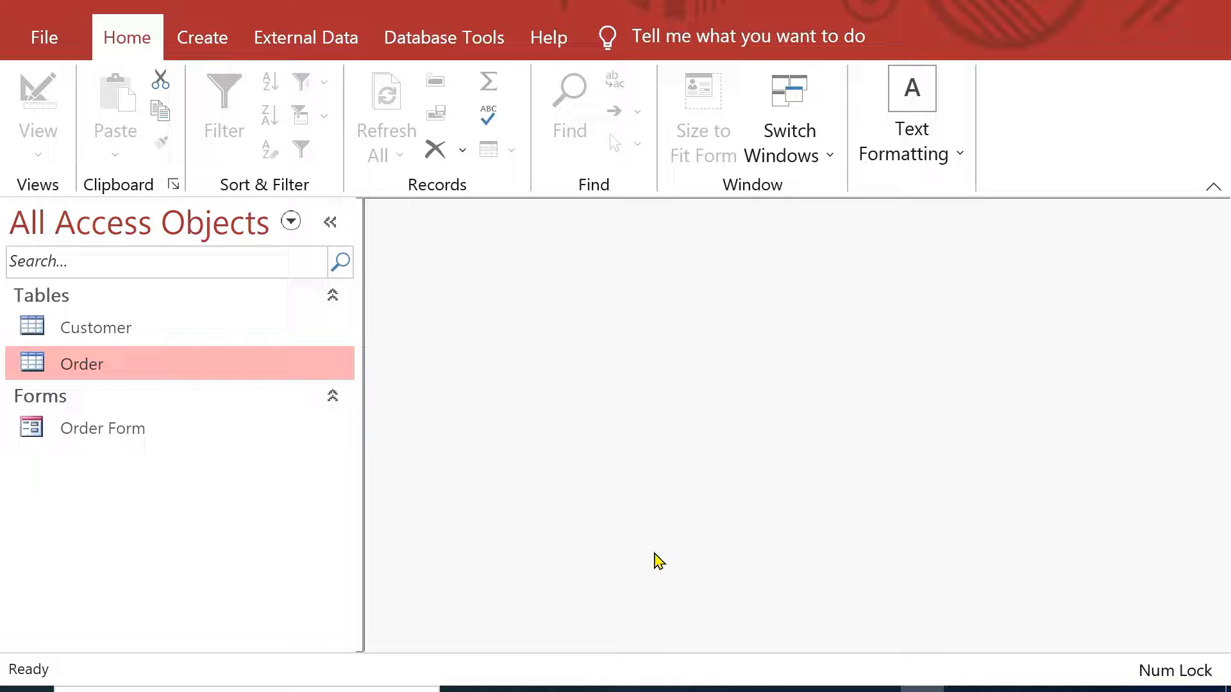
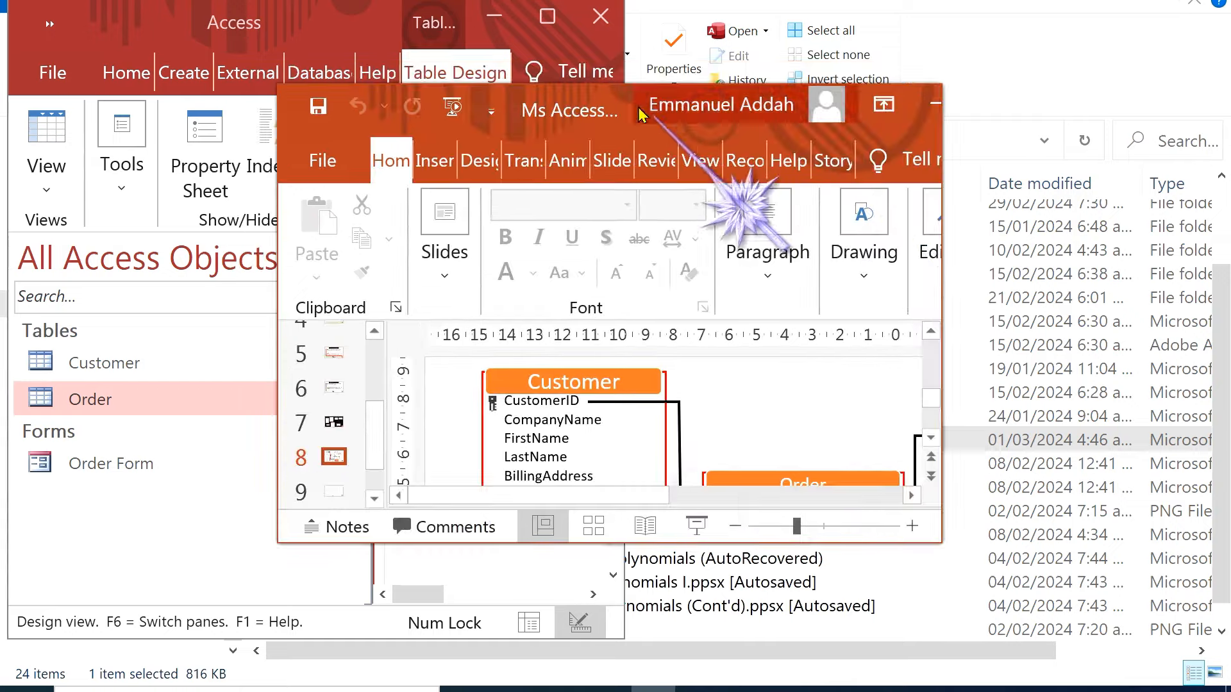
Step: Place the PowerPoint window beside the new table's design and make it taller, bringing the diagram's Order Details entity into view
left_click(490, 111)
left_click_drag(735, 101, 981, 55)
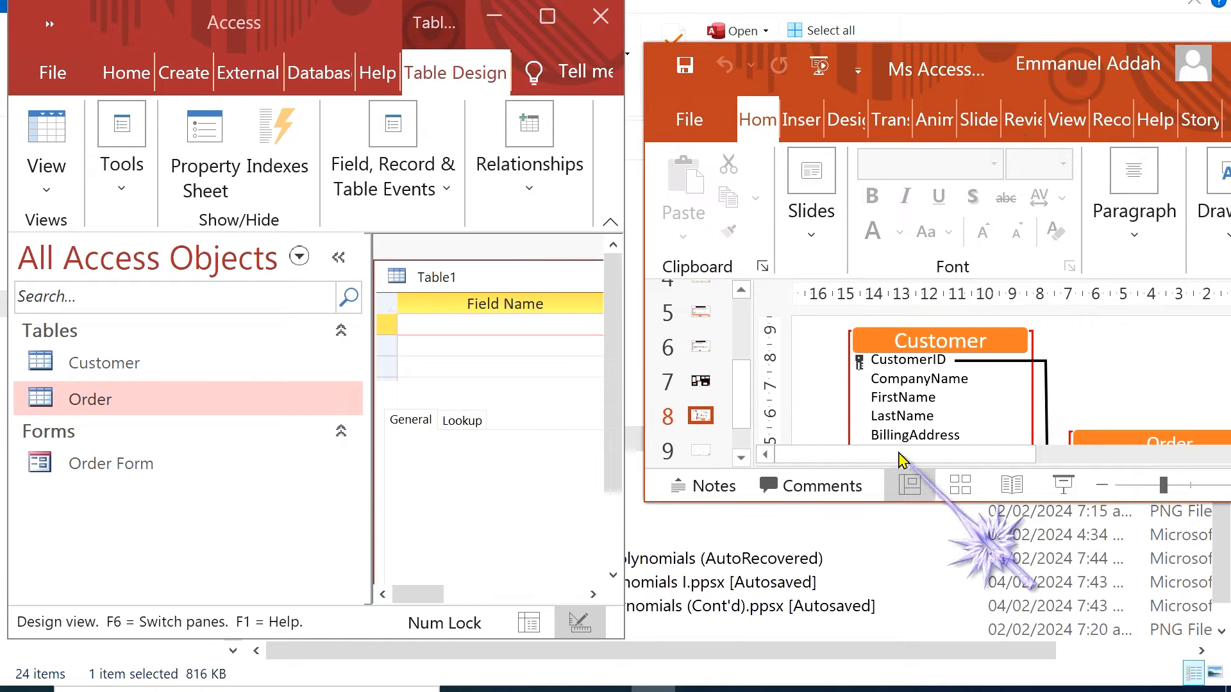
scroll(1000, 454, "right", 3)
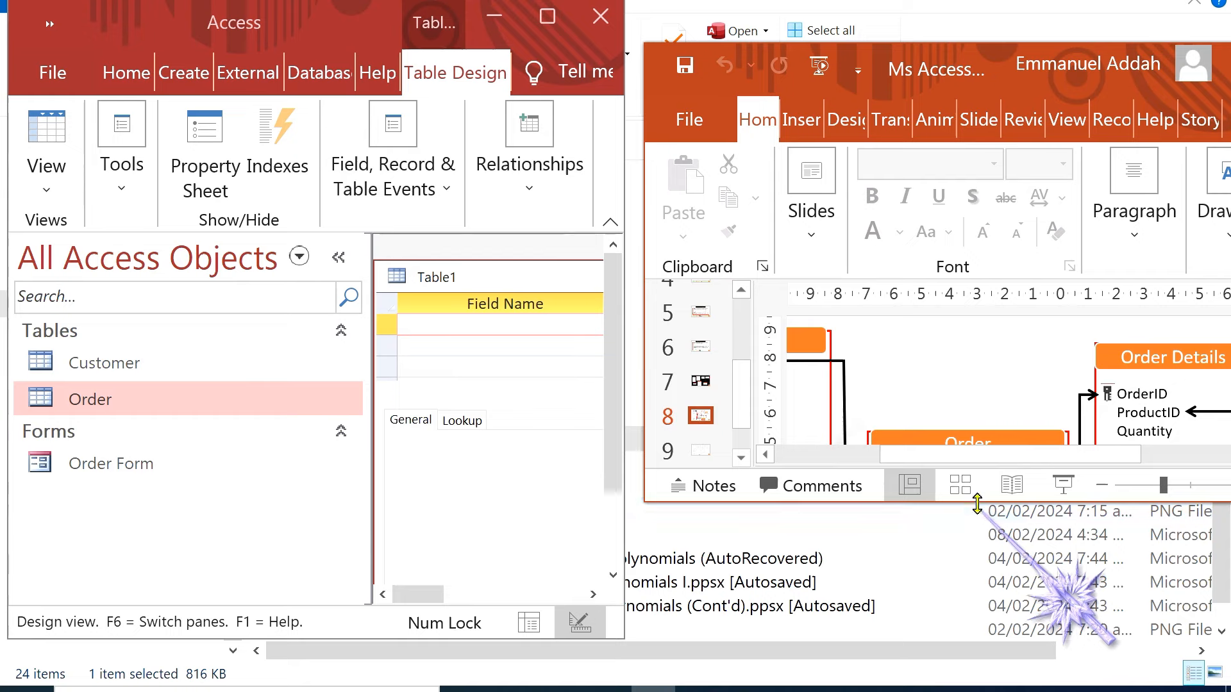
left_click_drag(975, 503, 974, 666)
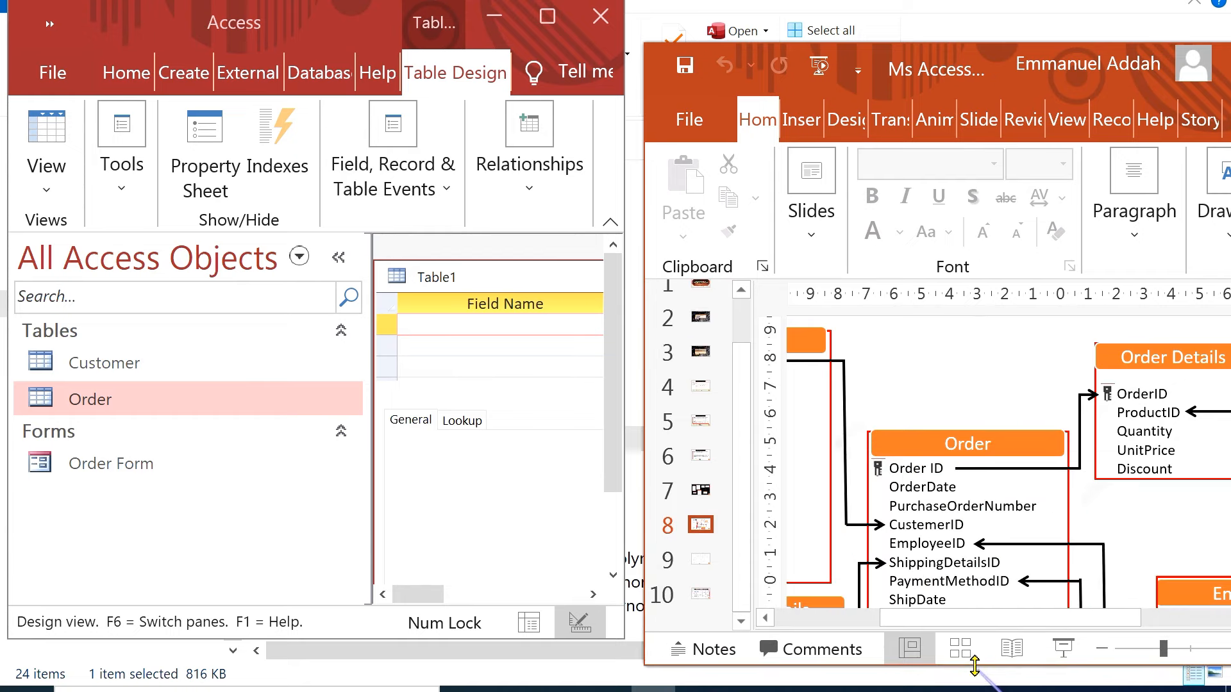
scroll(962, 622, "right", 3)
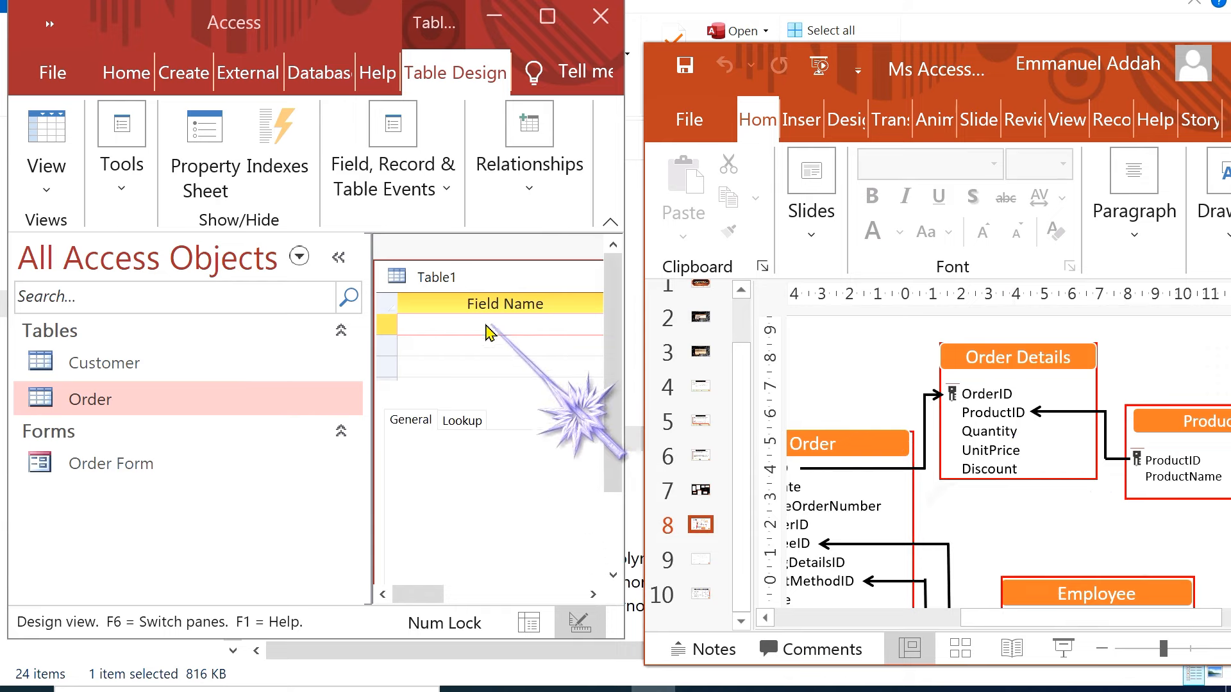
Step: Enter the field names OrderDetailsID, ProductID, Quantity, UnitPrice and Discount in the new table, following the Order Details entity in the diagram
left_click(462, 324)
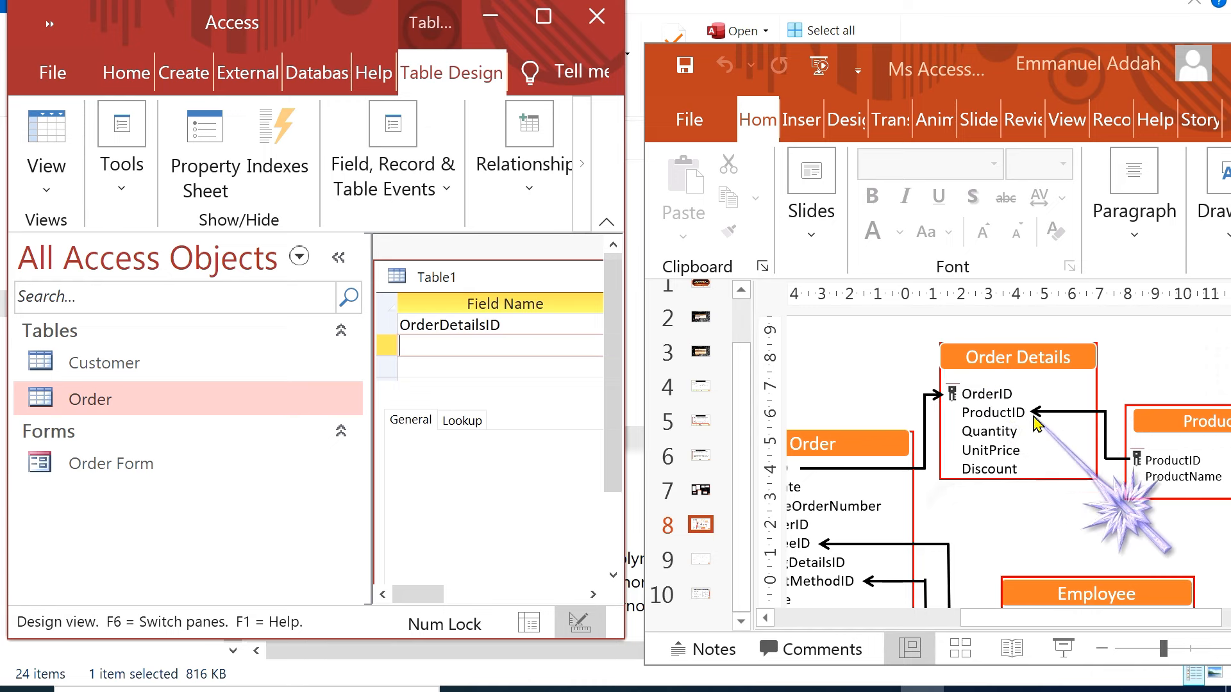
left_click(767, 624)
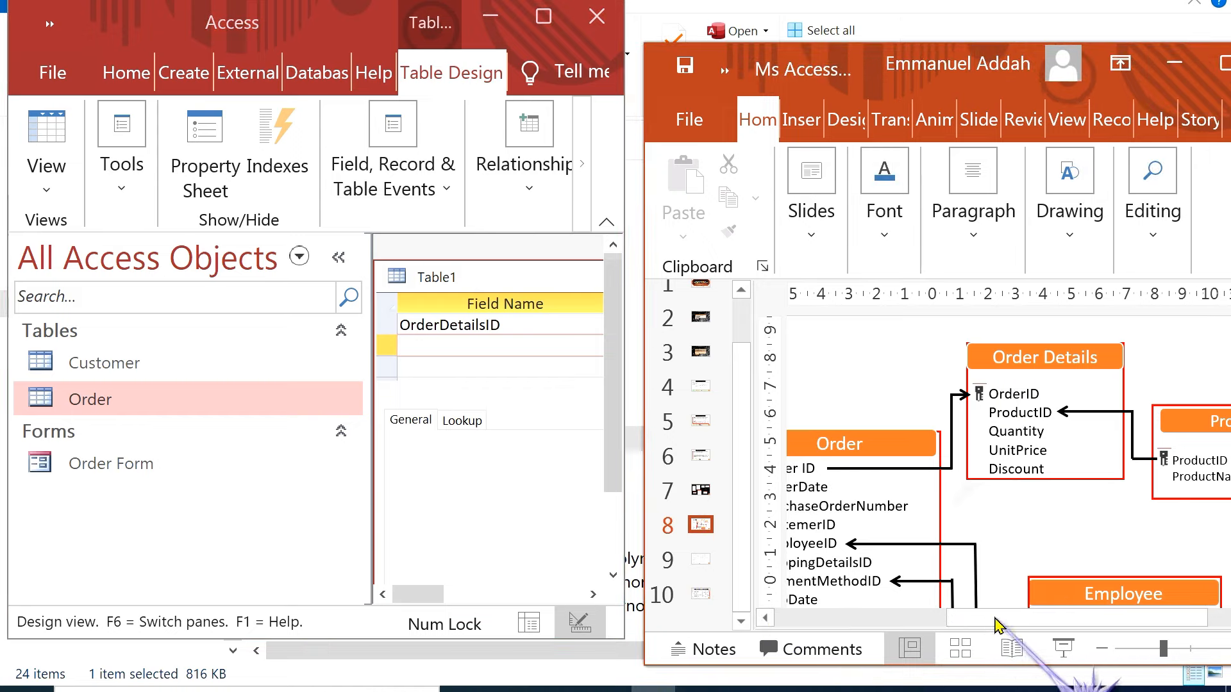
left_click(917, 618)
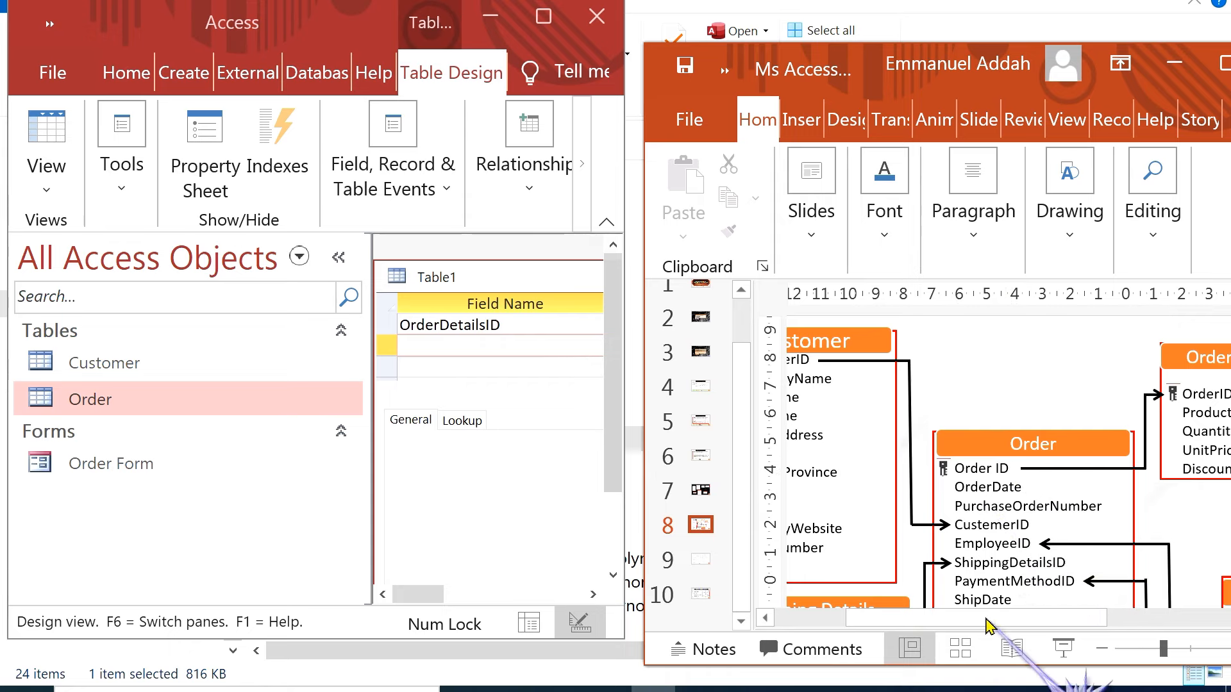
left_click_drag(1005, 618, 1104, 627)
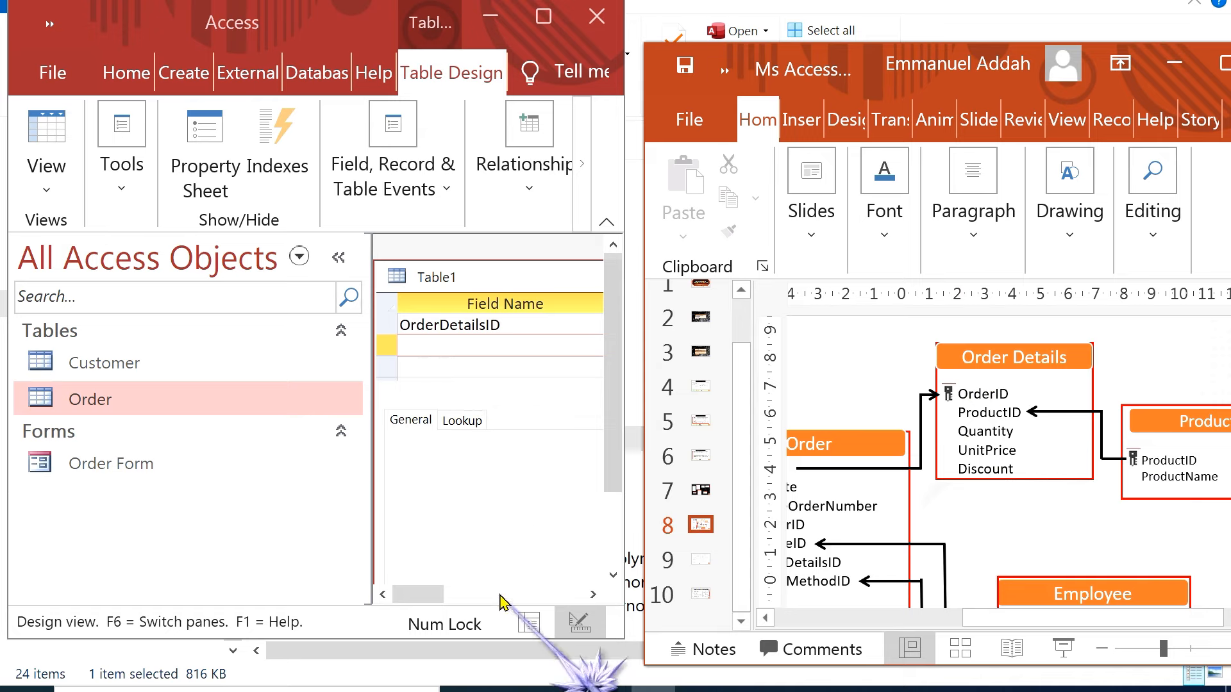
left_click(462, 345)
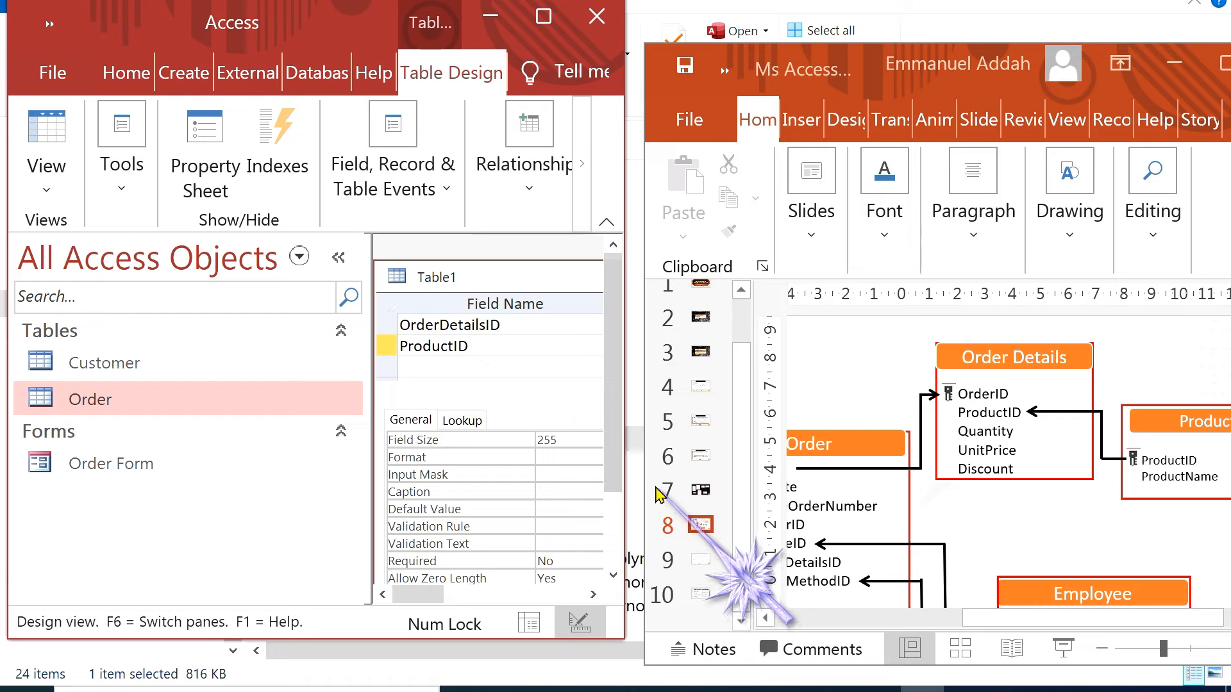
left_click(506, 369)
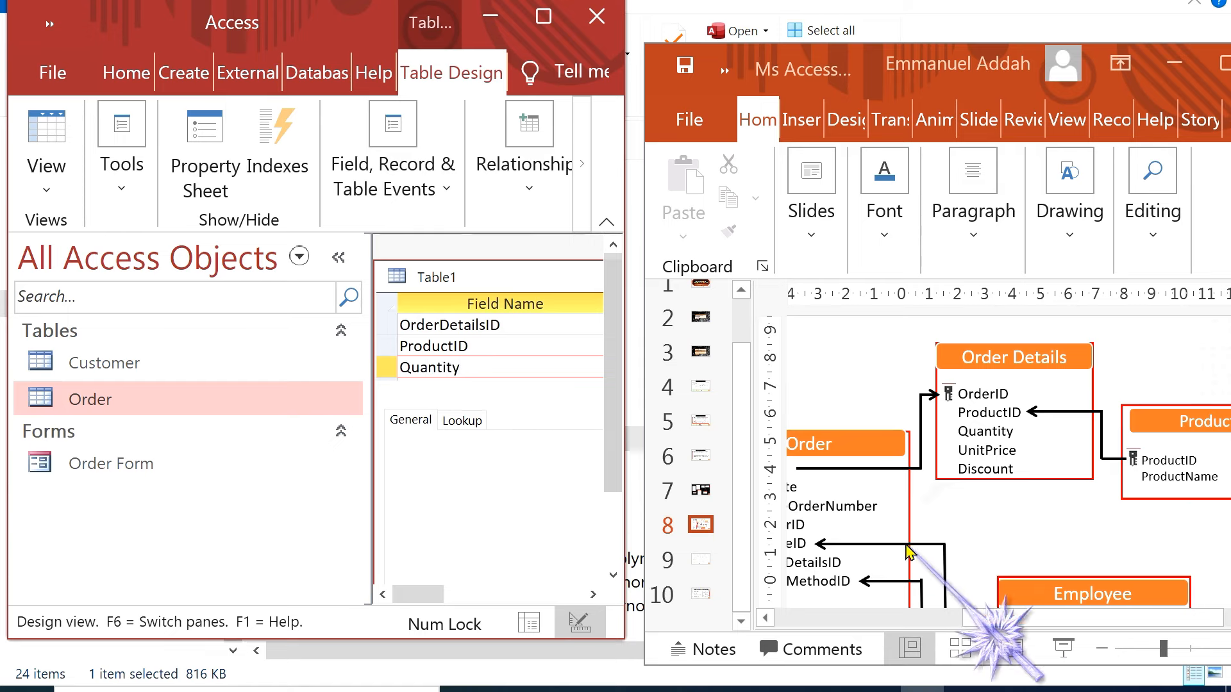
left_click(486, 360)
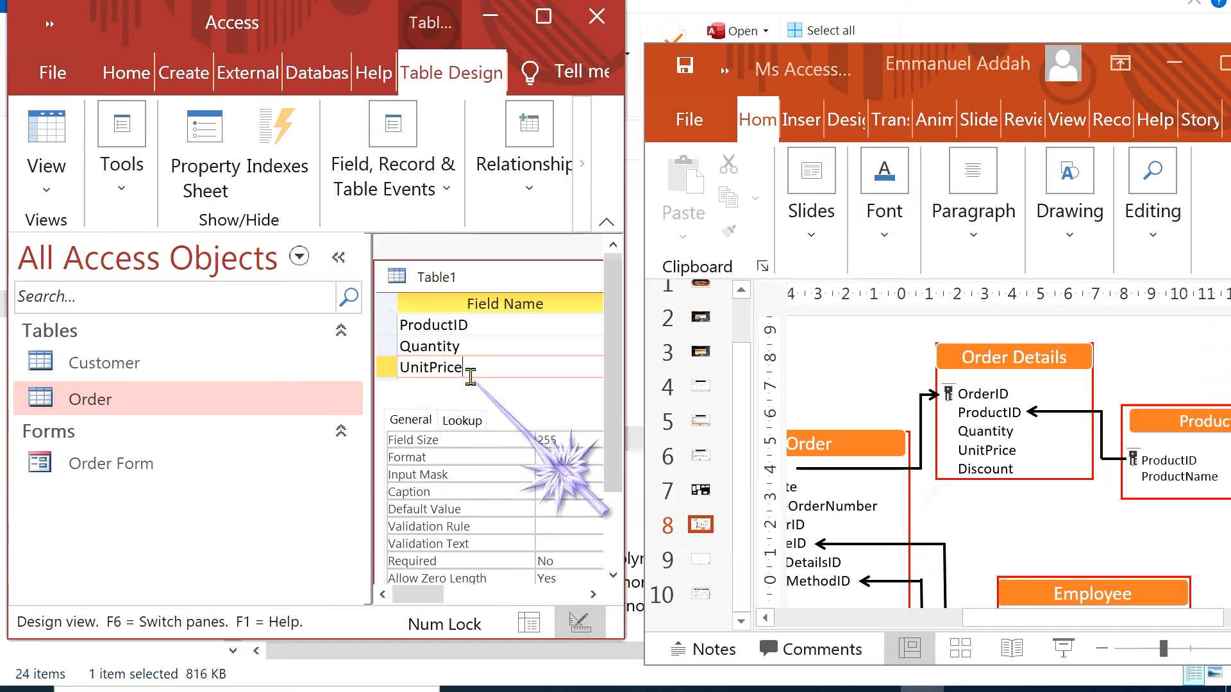
left_click(481, 368)
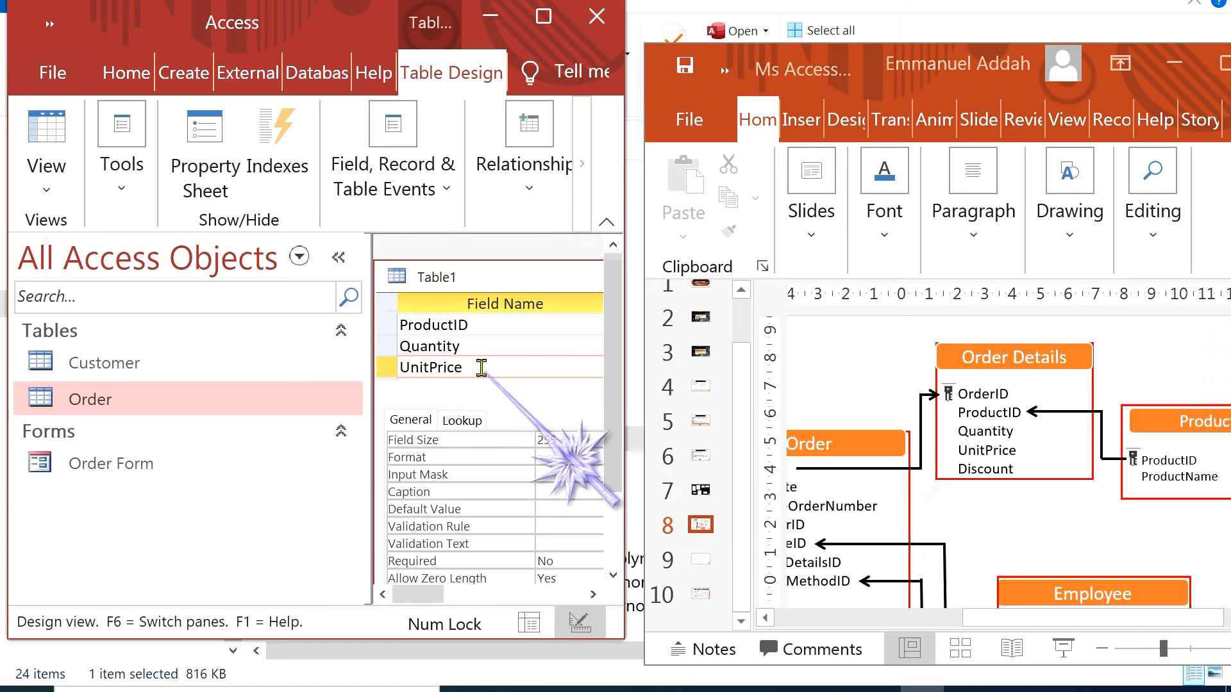
key("Down")
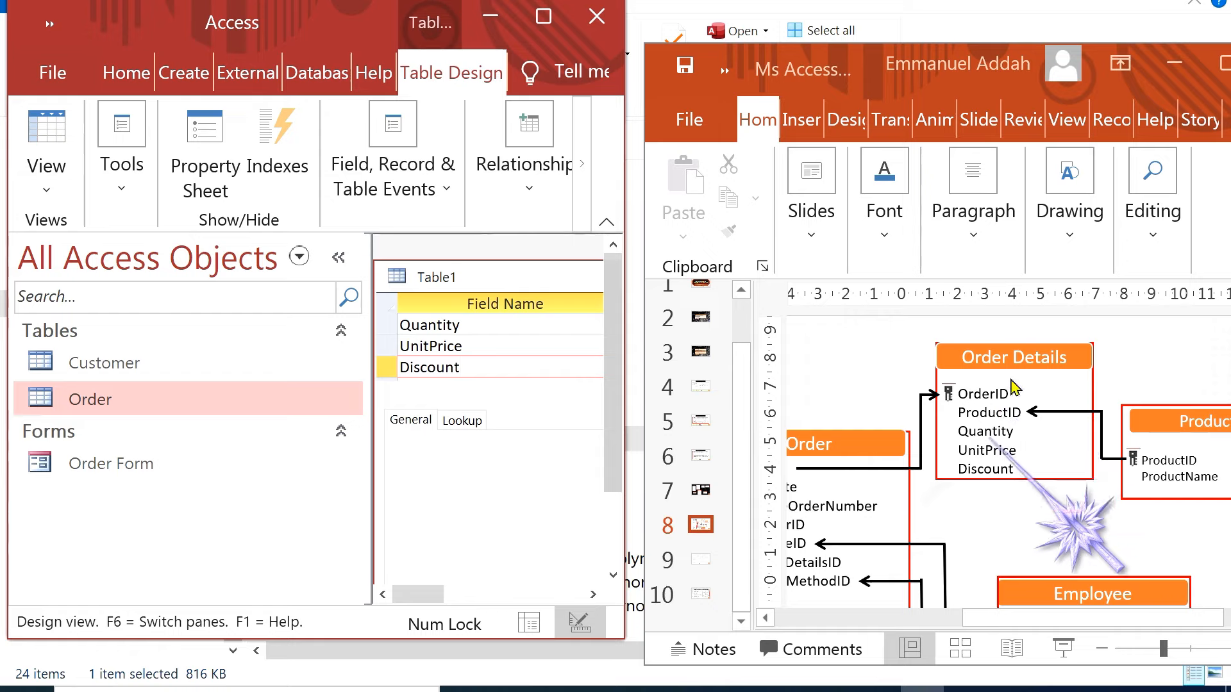
Step: Maximize the database window, give Discount the Short Text data type and set OrderDetailsID to AutoNumber
left_click(544, 18)
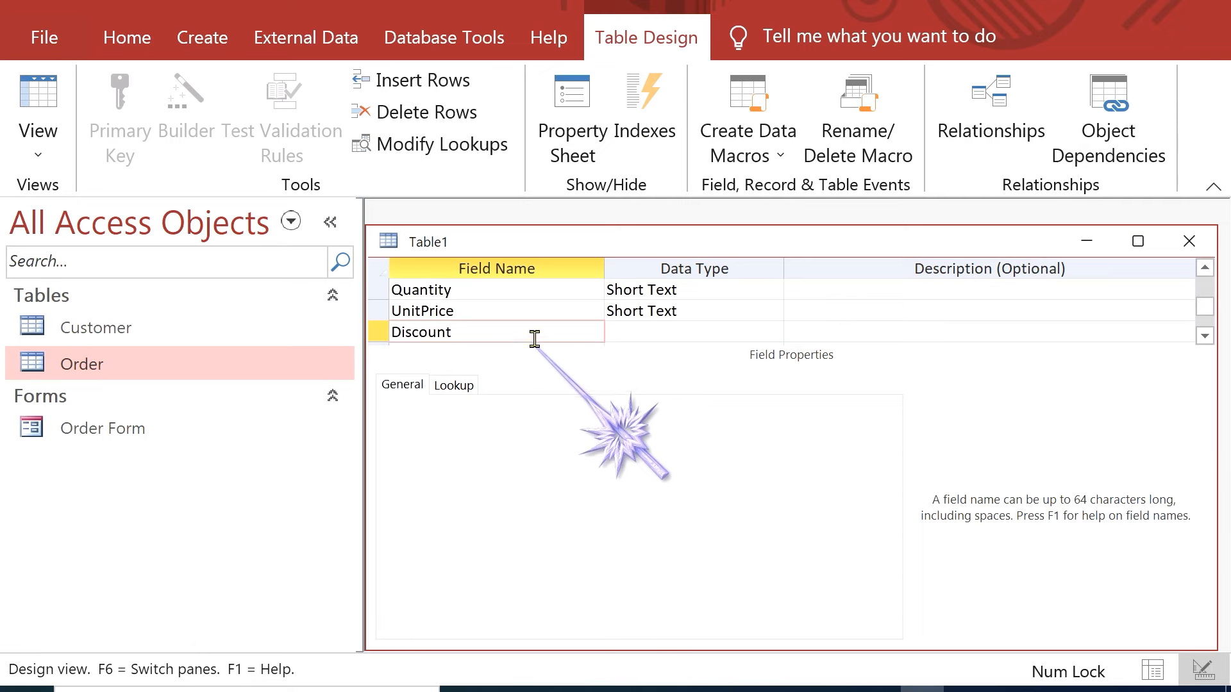
left_click(645, 331)
left_click(558, 305)
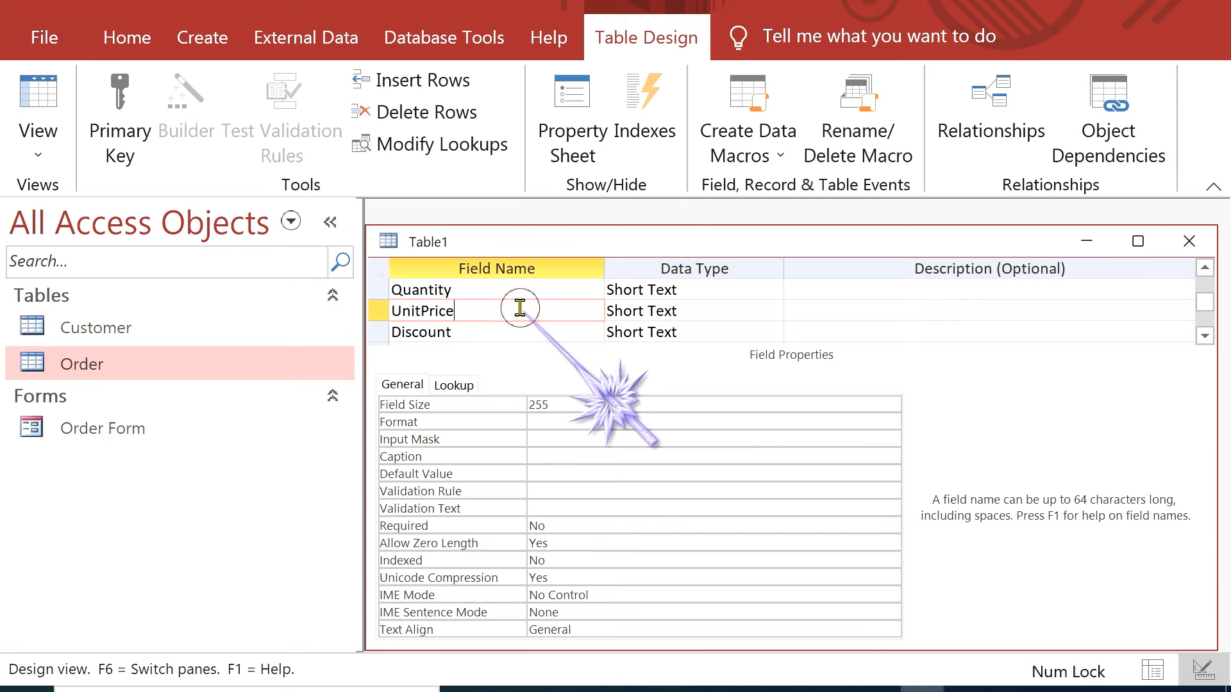
scroll(520, 308, "up", 1)
left_click(522, 288)
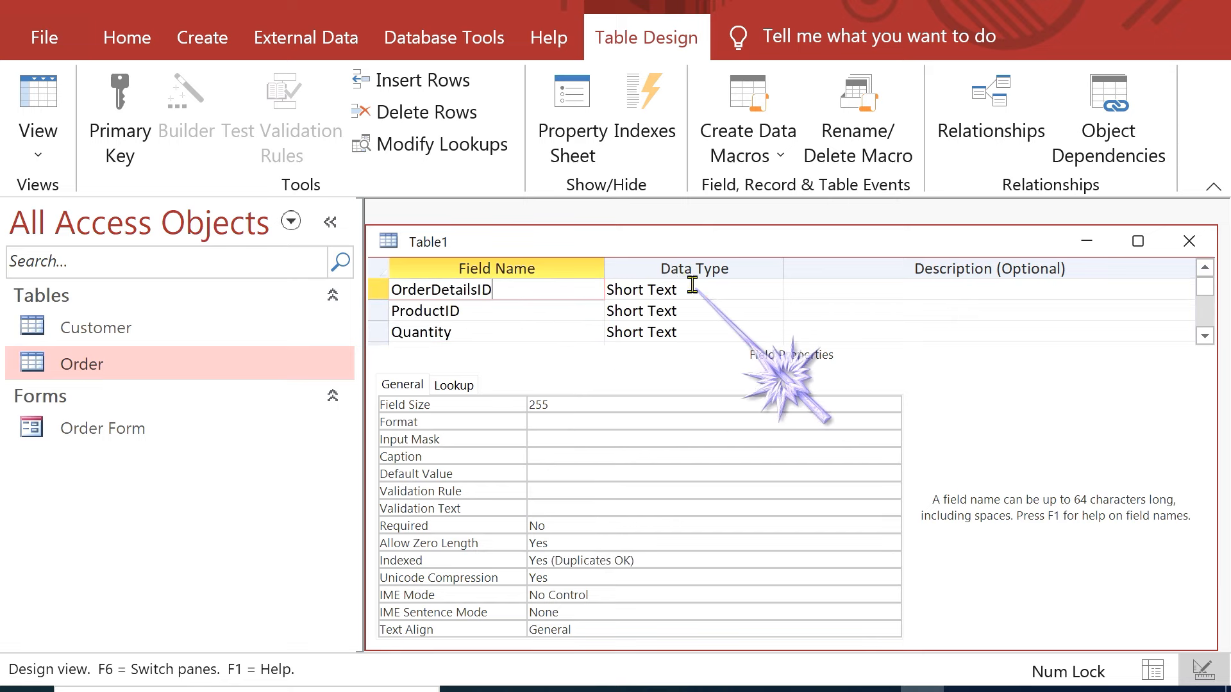
left_click(750, 288)
left_click(774, 290)
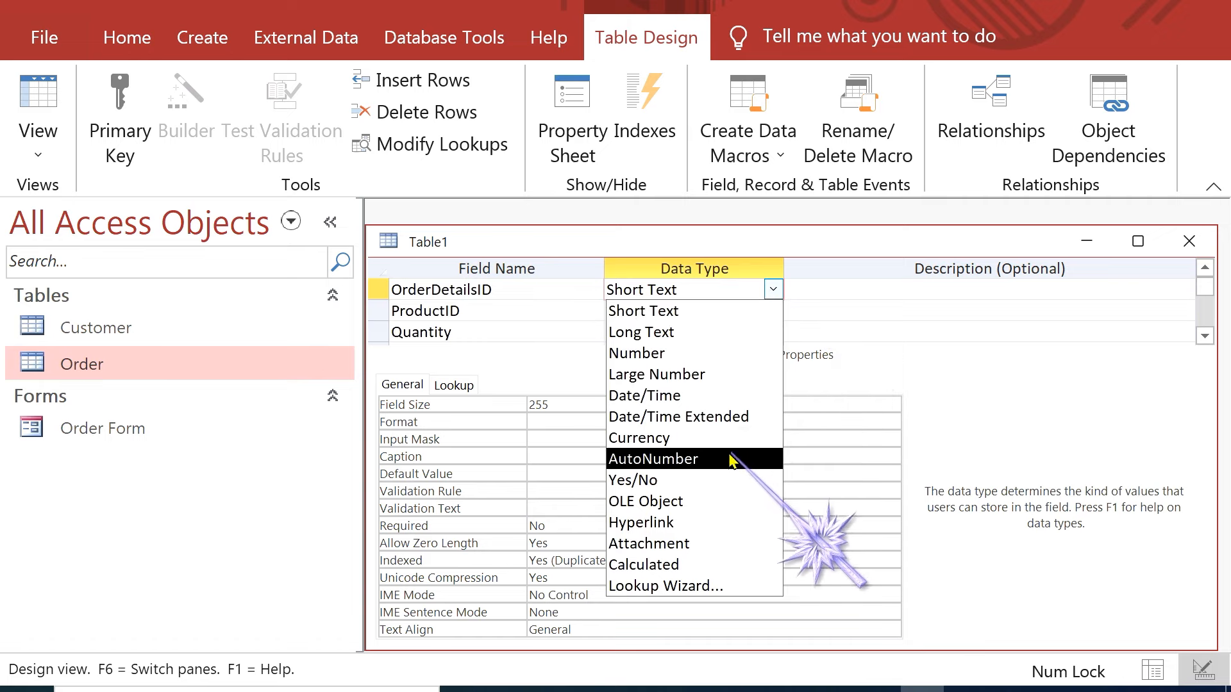
left_click(729, 459)
Step: Delete the ProductID field row from the new table's design
left_click(504, 309)
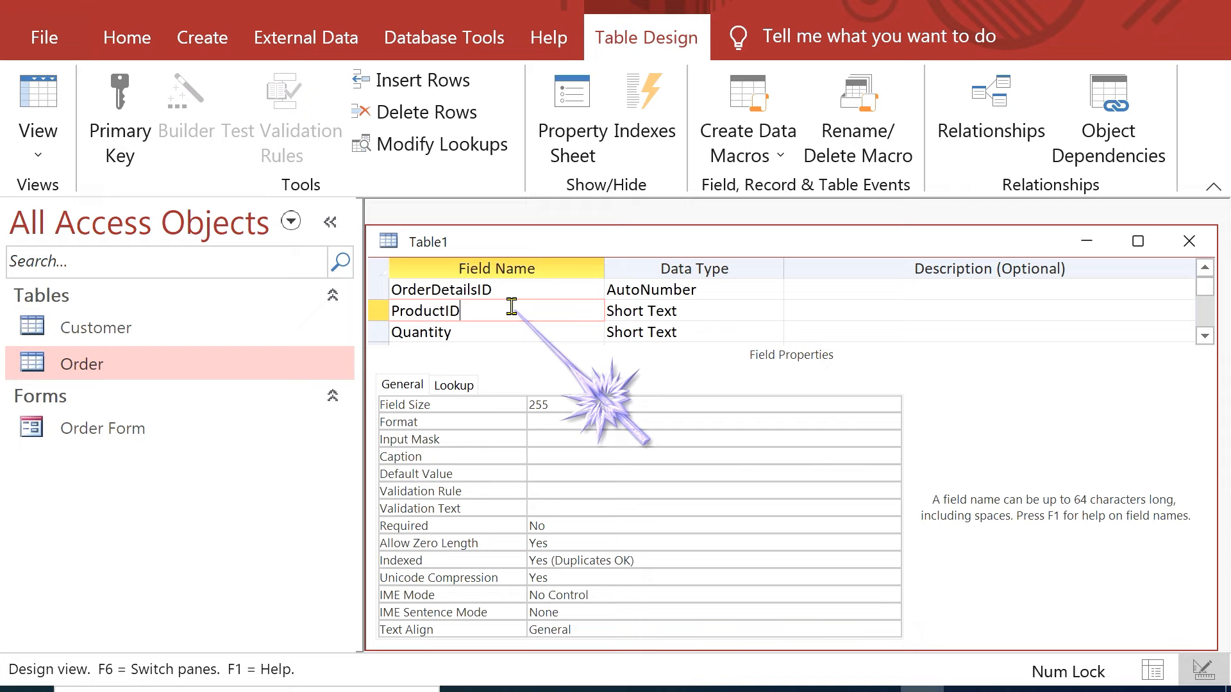
left_click(381, 313)
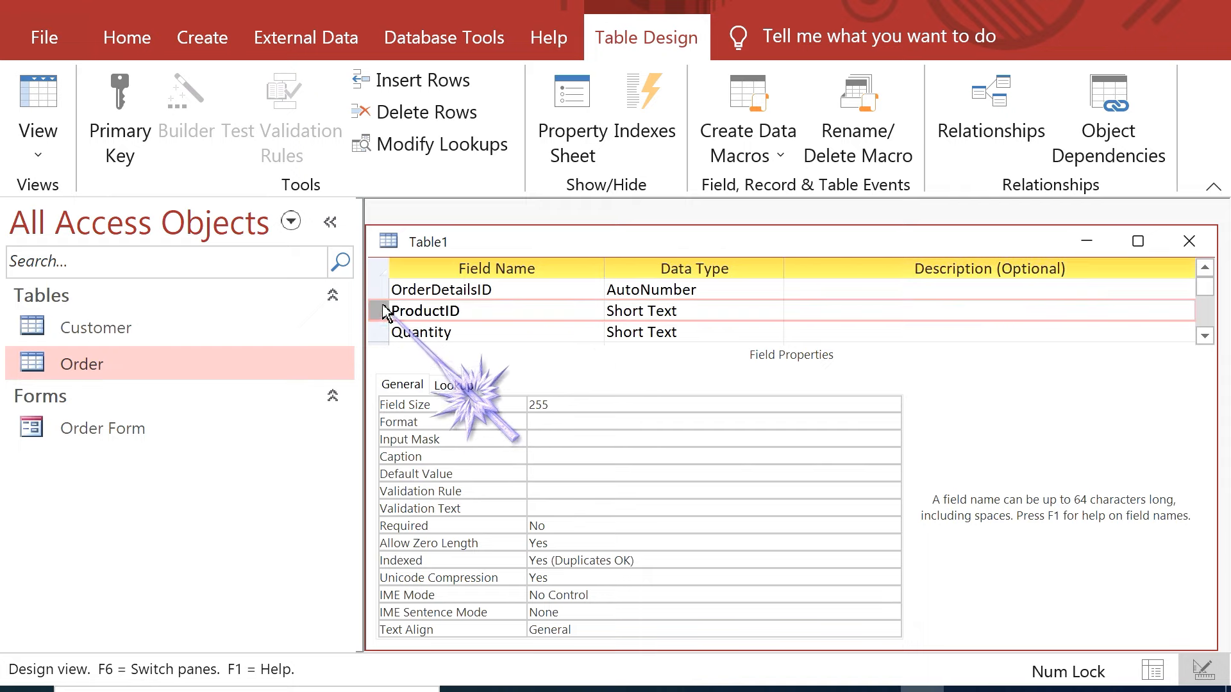
right_click(381, 314)
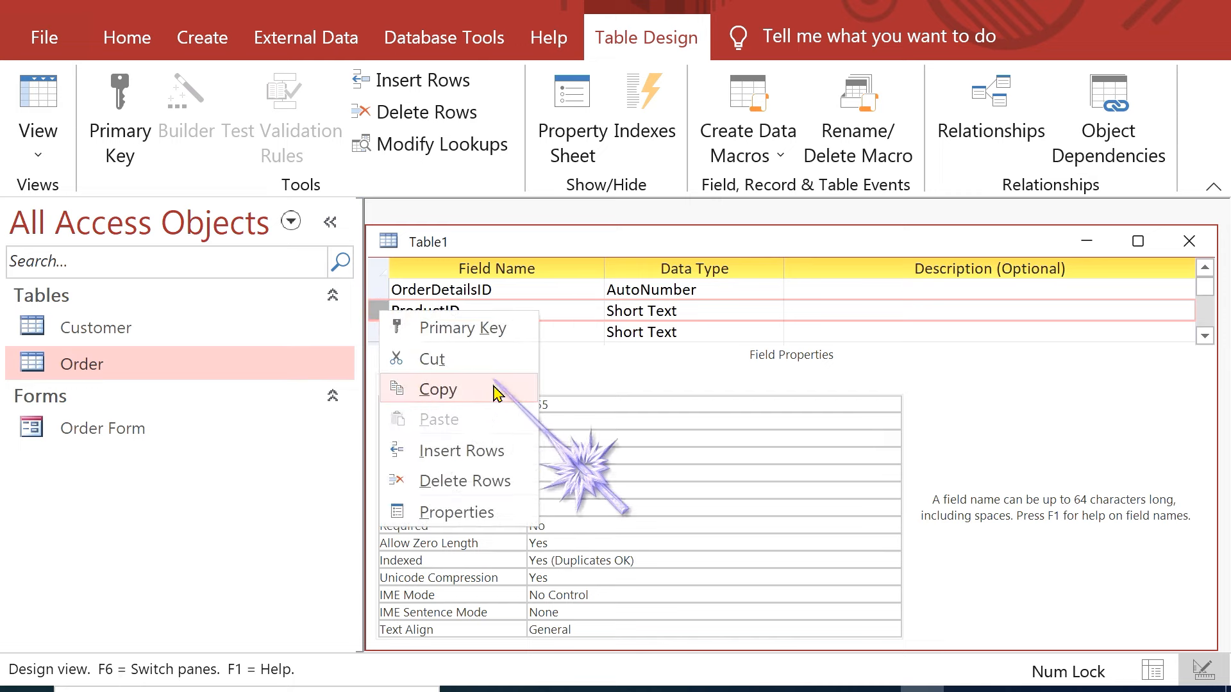
left_click(487, 489)
left_click(585, 413)
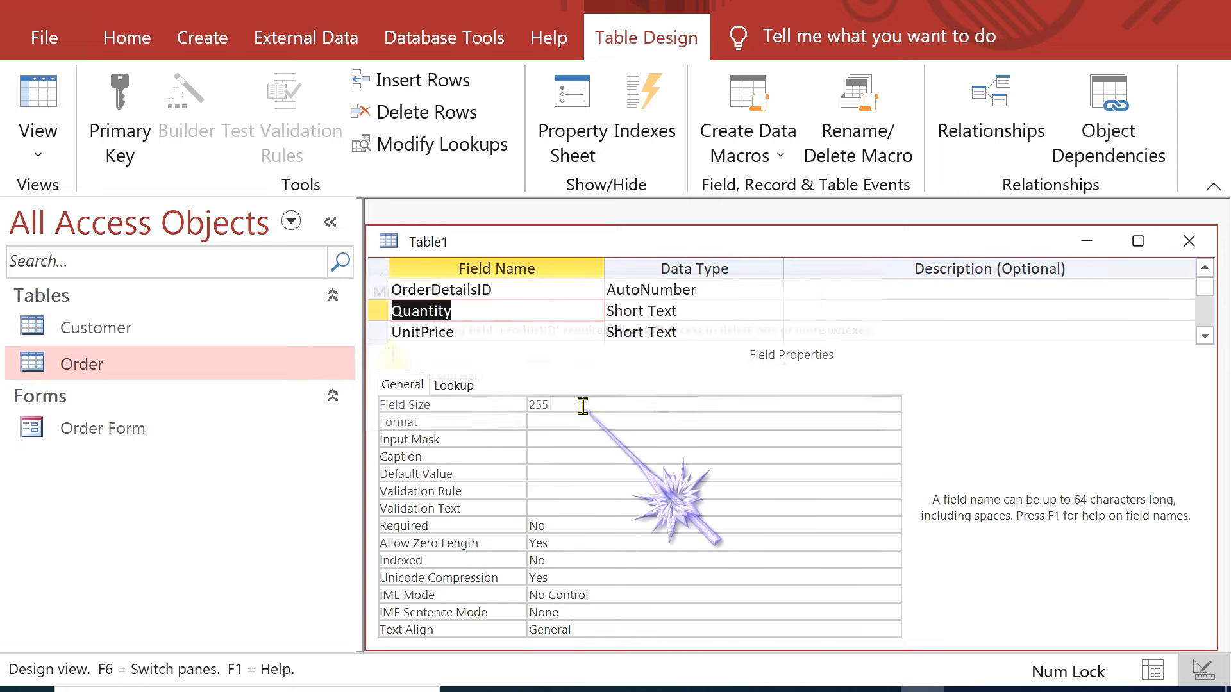
Step: Set the data type of Quantity to Number and of UnitPrice to Currency
left_click(741, 311)
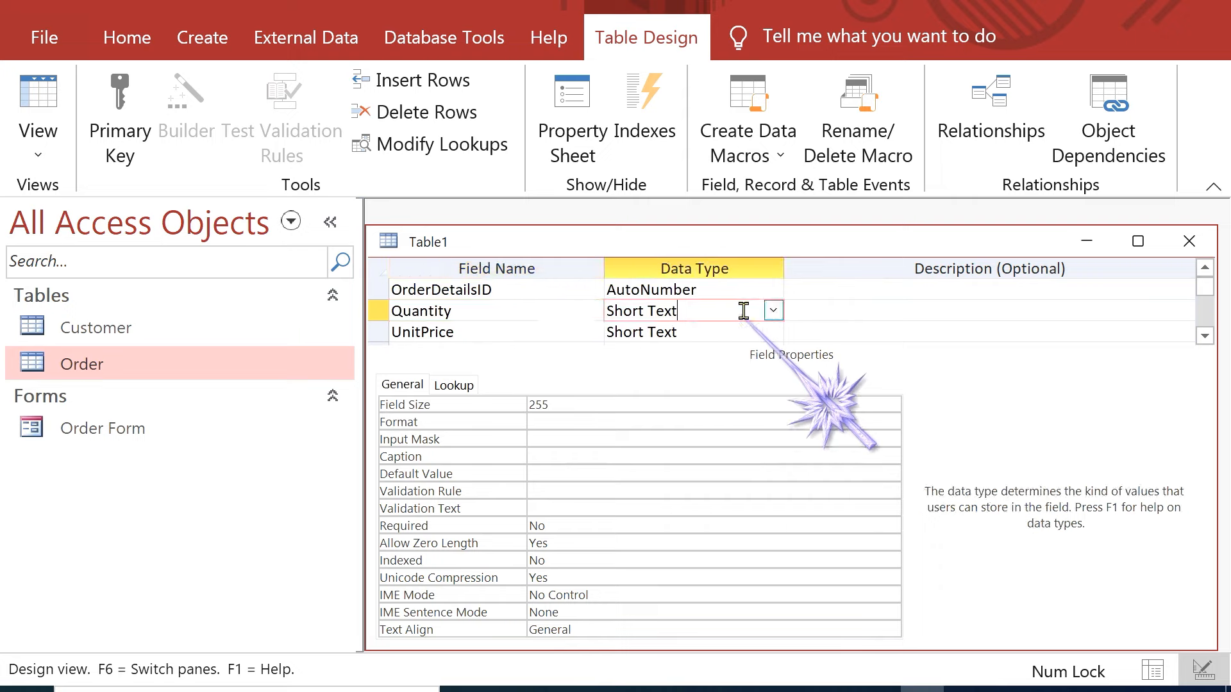
left_click(771, 311)
left_click(706, 374)
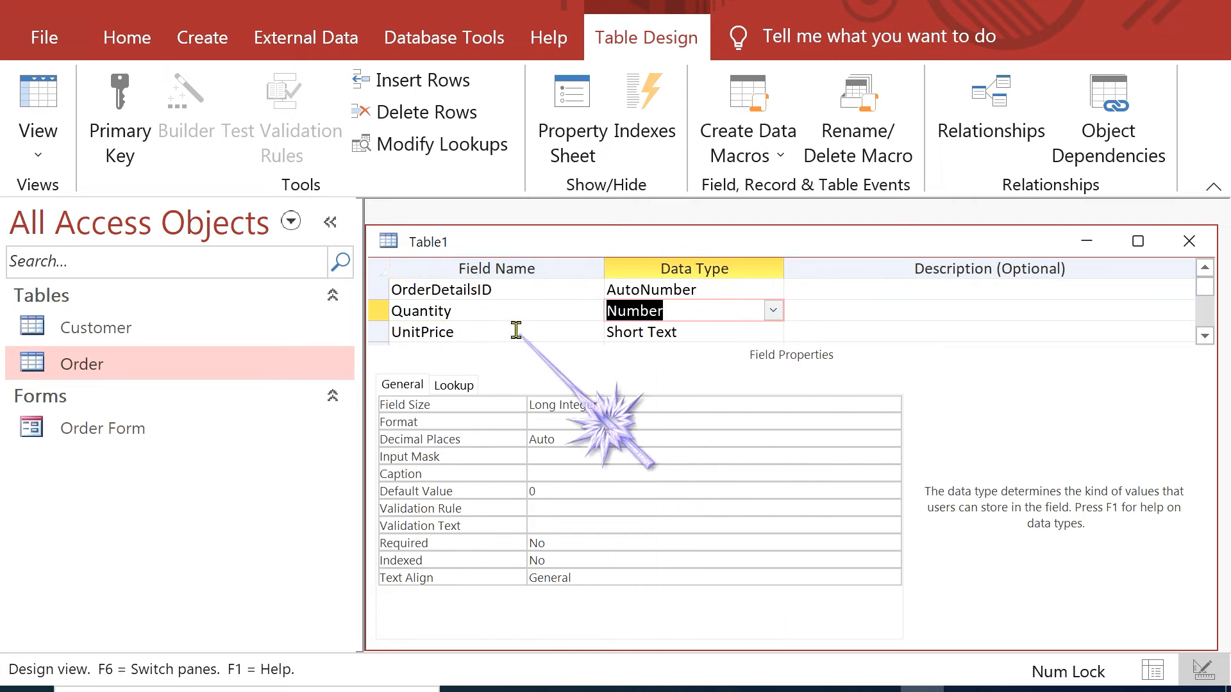
left_click(517, 333)
left_click(699, 338)
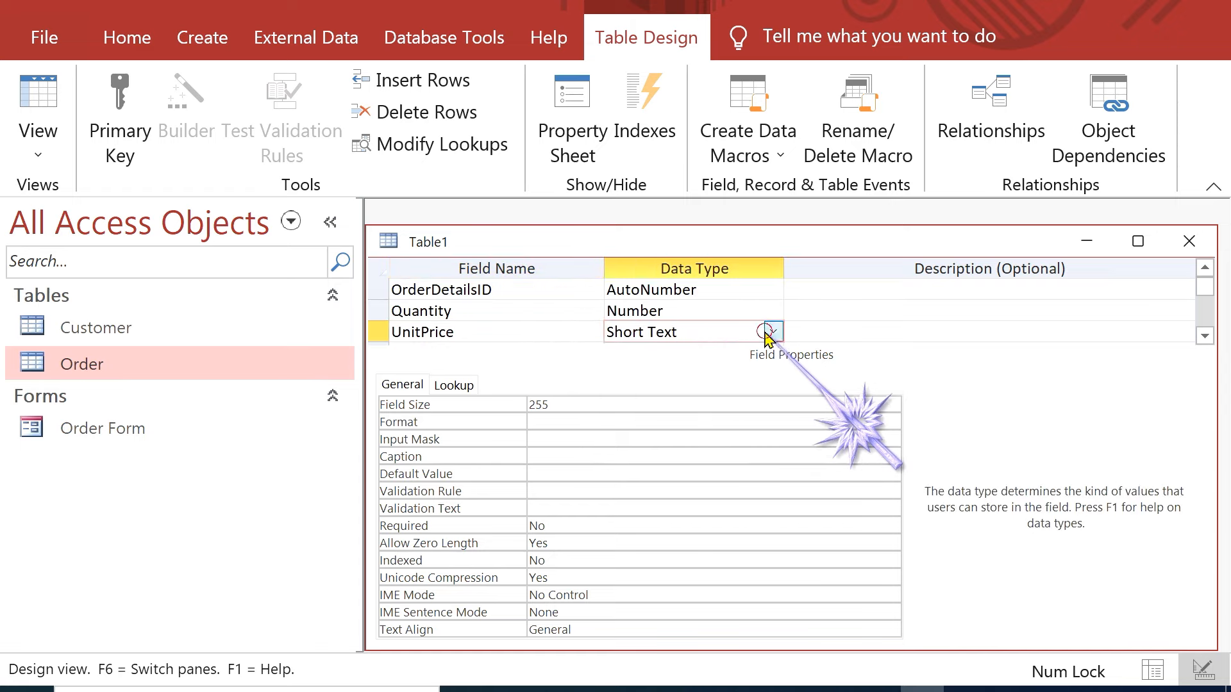
left_click(772, 331)
left_click(667, 480)
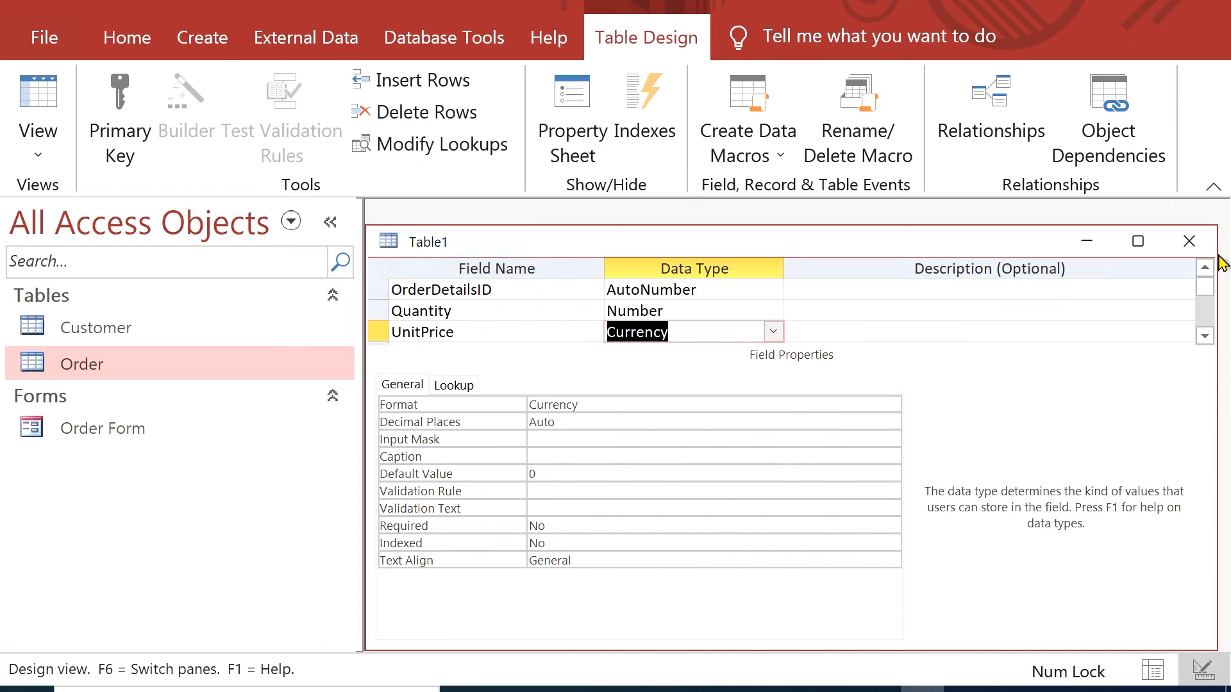
Step: Make OrderDetailsID the primary key of the new table
left_click(493, 311)
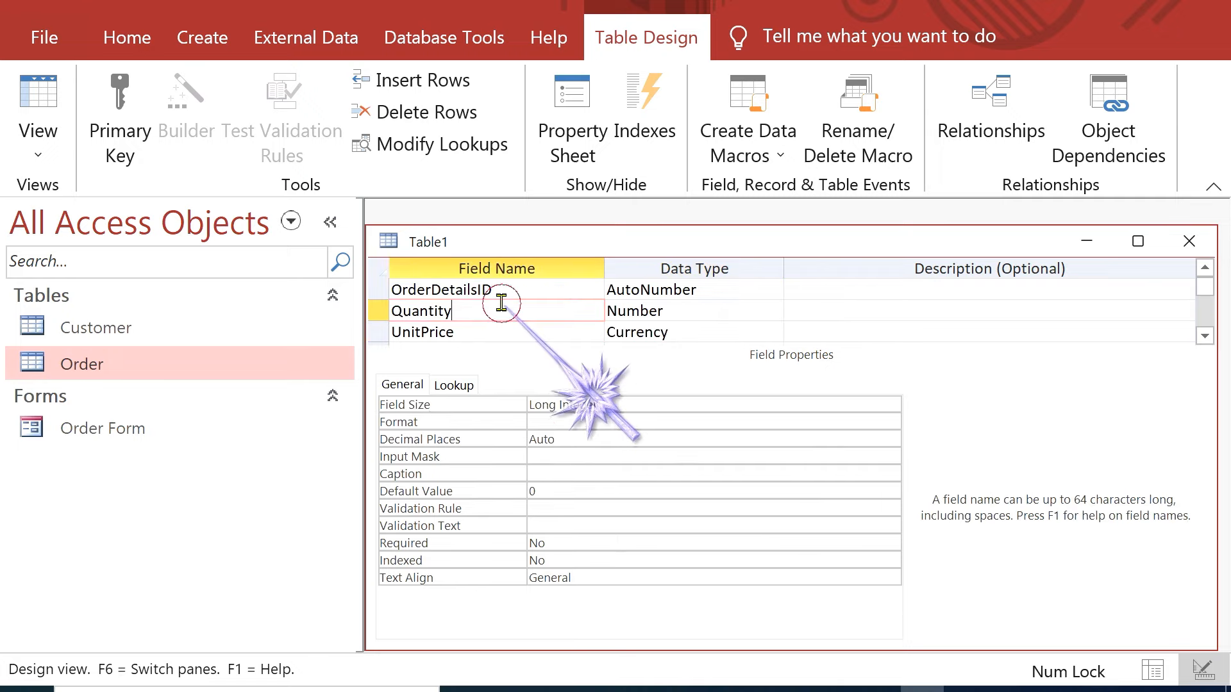
left_click(377, 291)
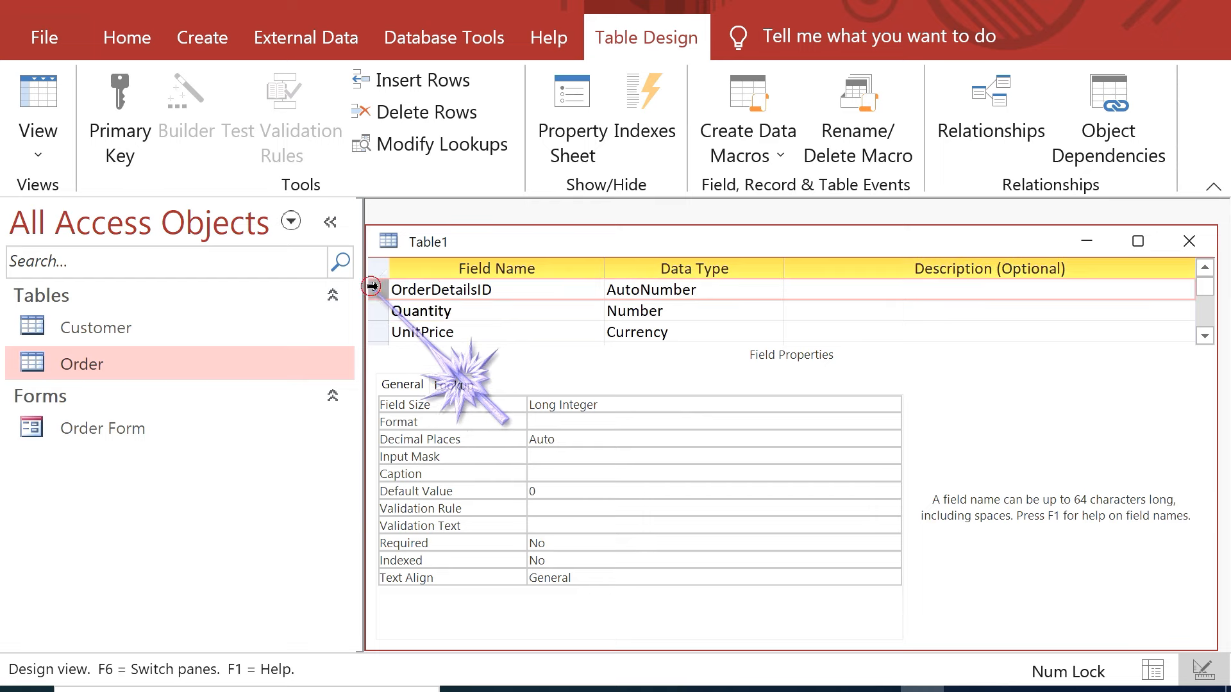
right_click(376, 292)
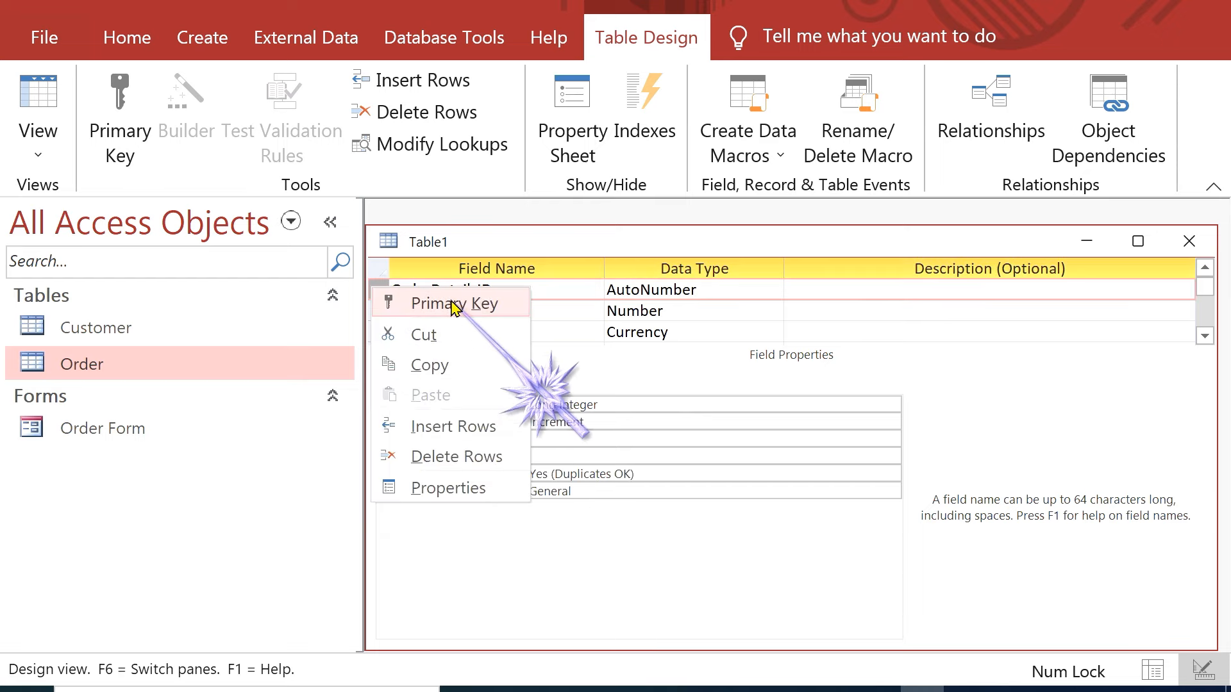
left_click(454, 304)
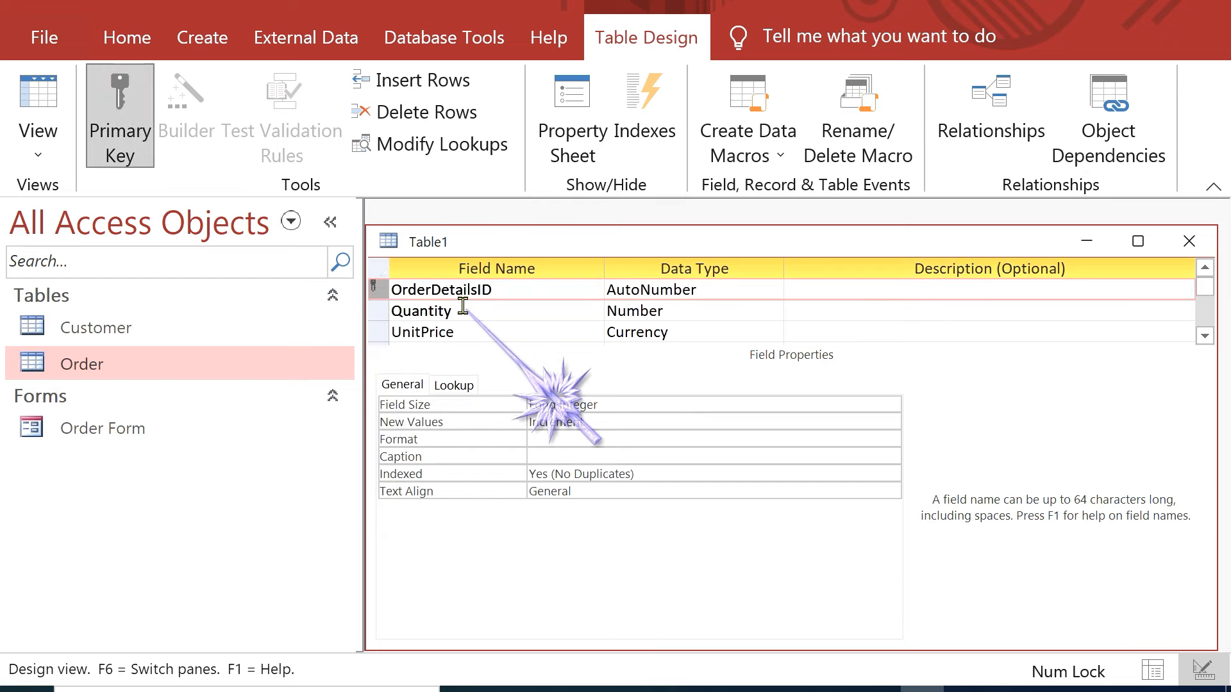
Step: Close the new table's design and save the table under the name OrderDetails
left_click(1200, 252)
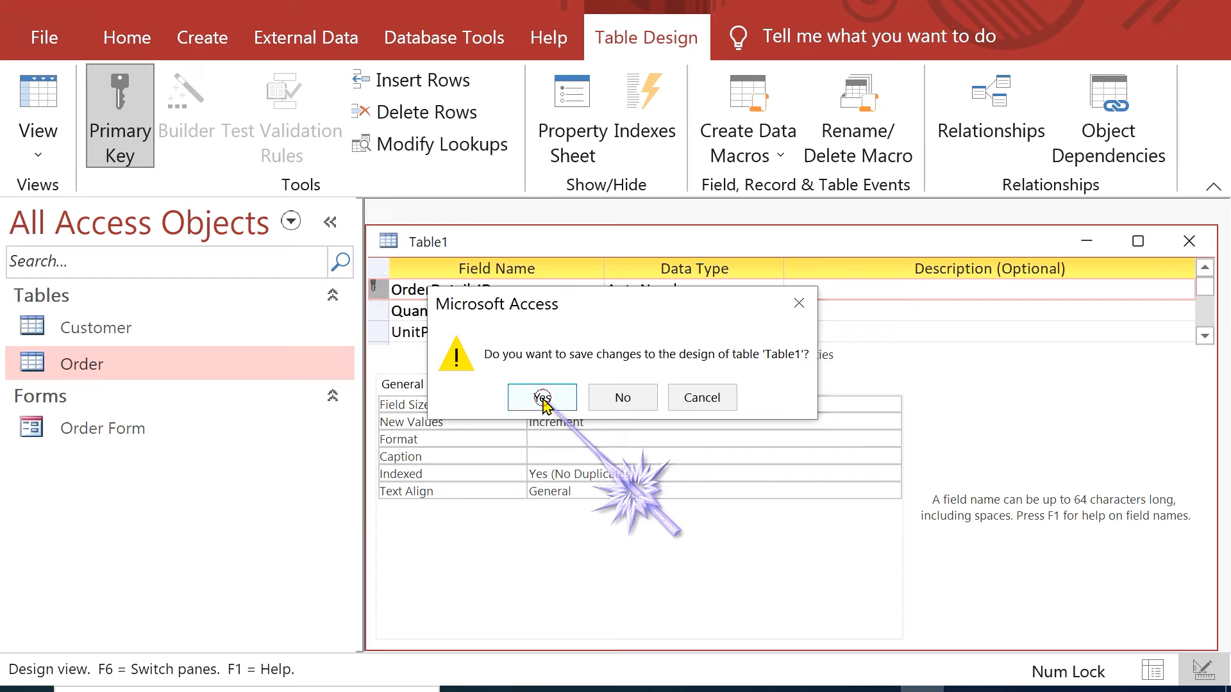
left_click(542, 399)
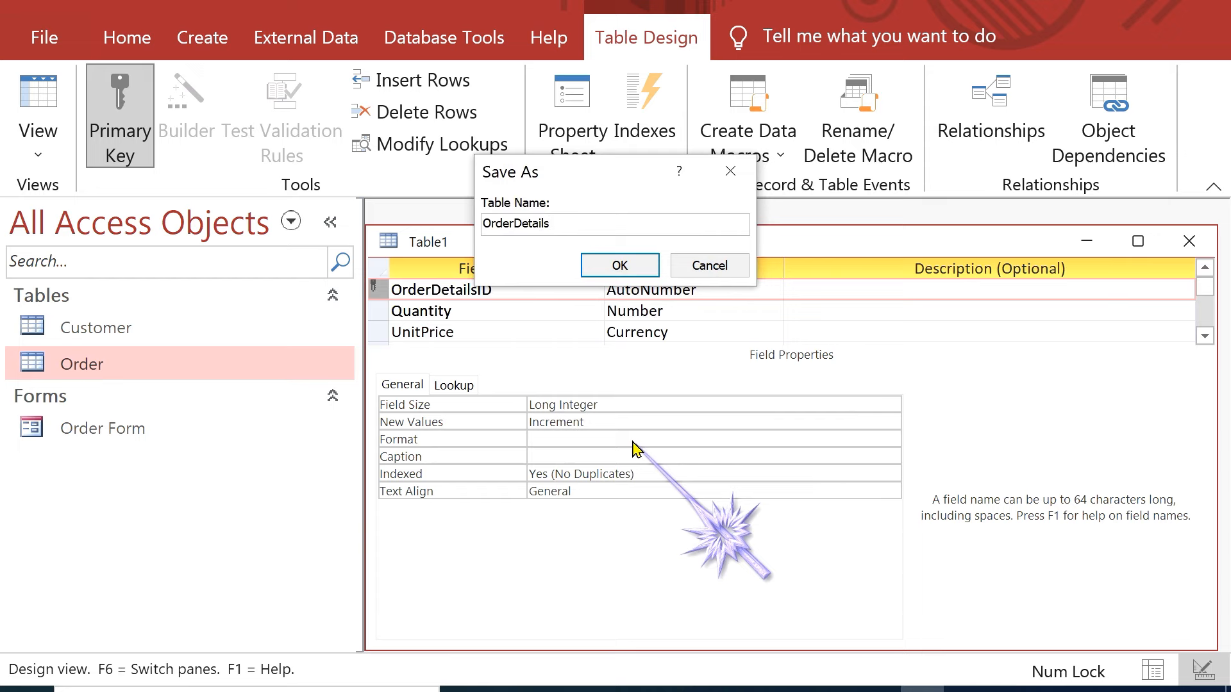
type("OrderDetails")
left_click(619, 265)
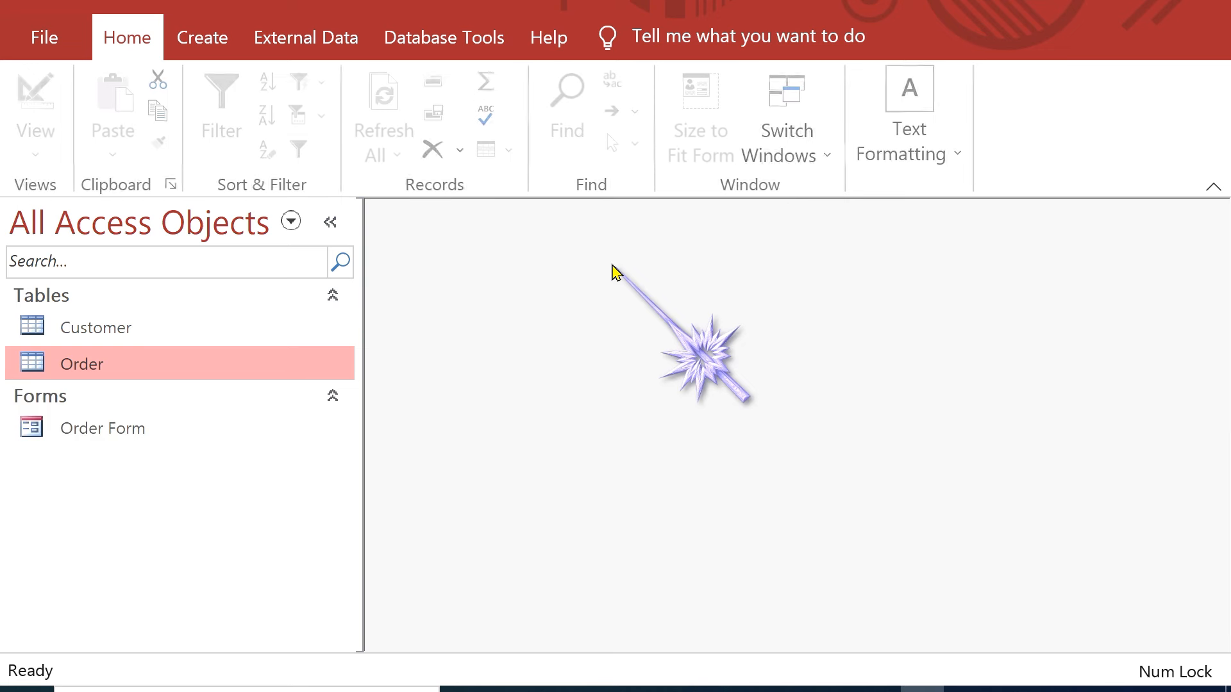
left_click(110, 410)
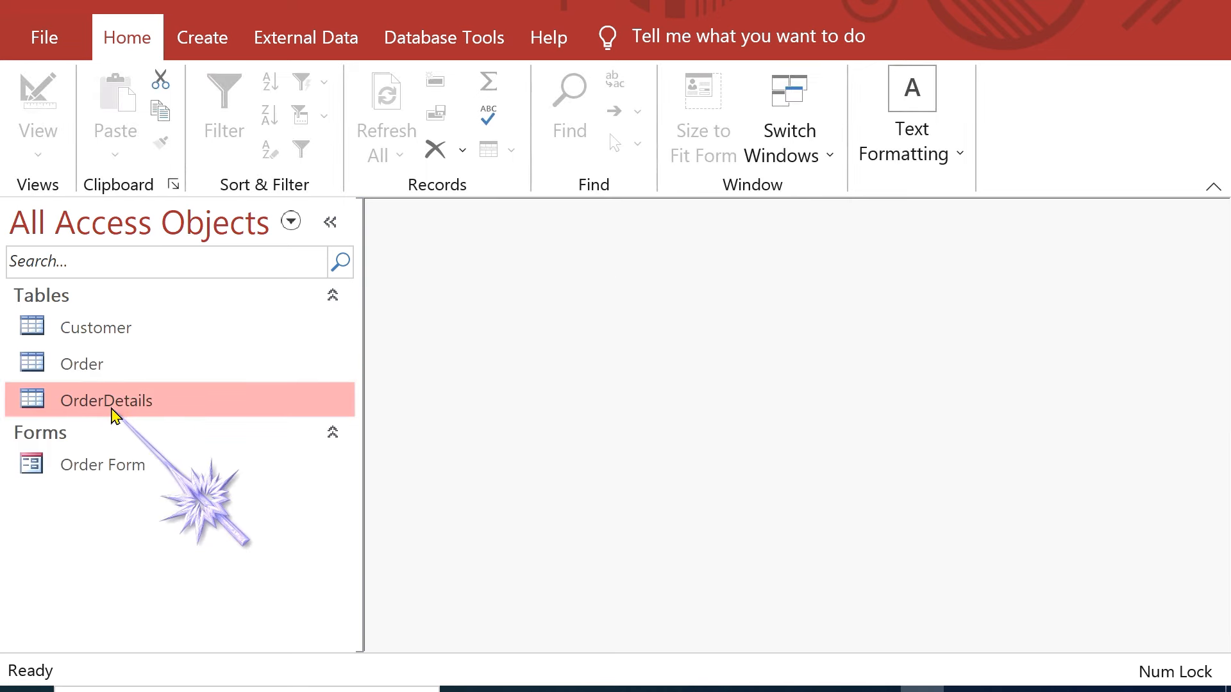
left_click(94, 371)
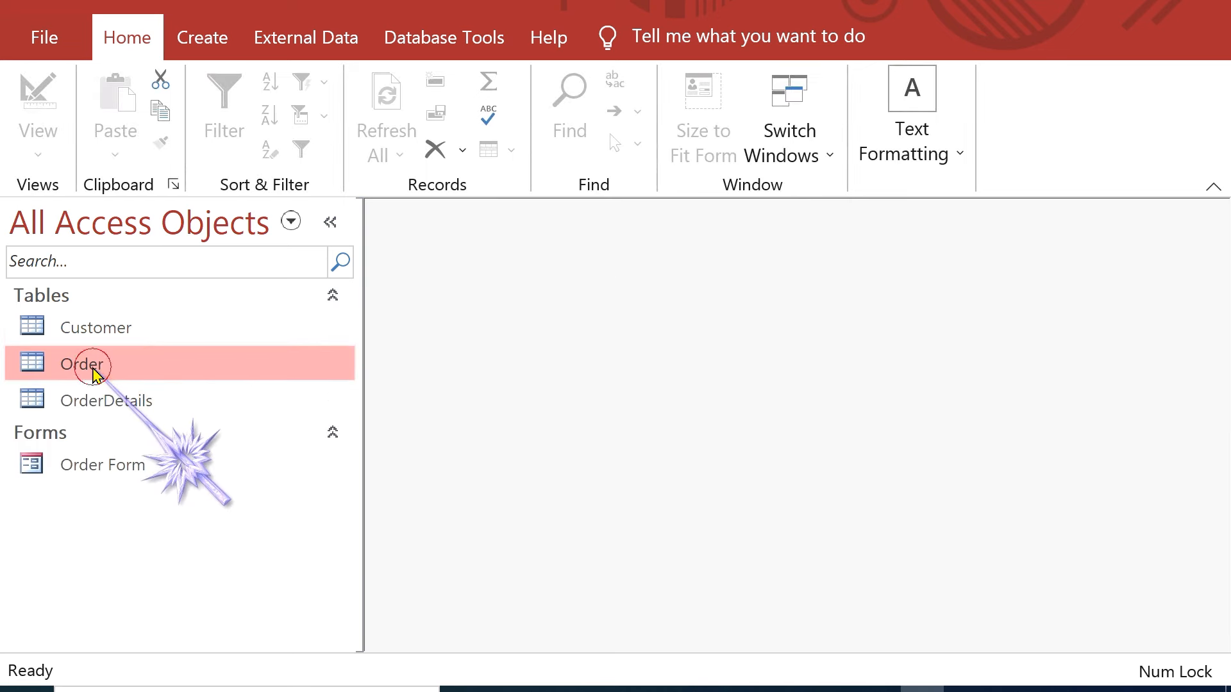
left_click(120, 408)
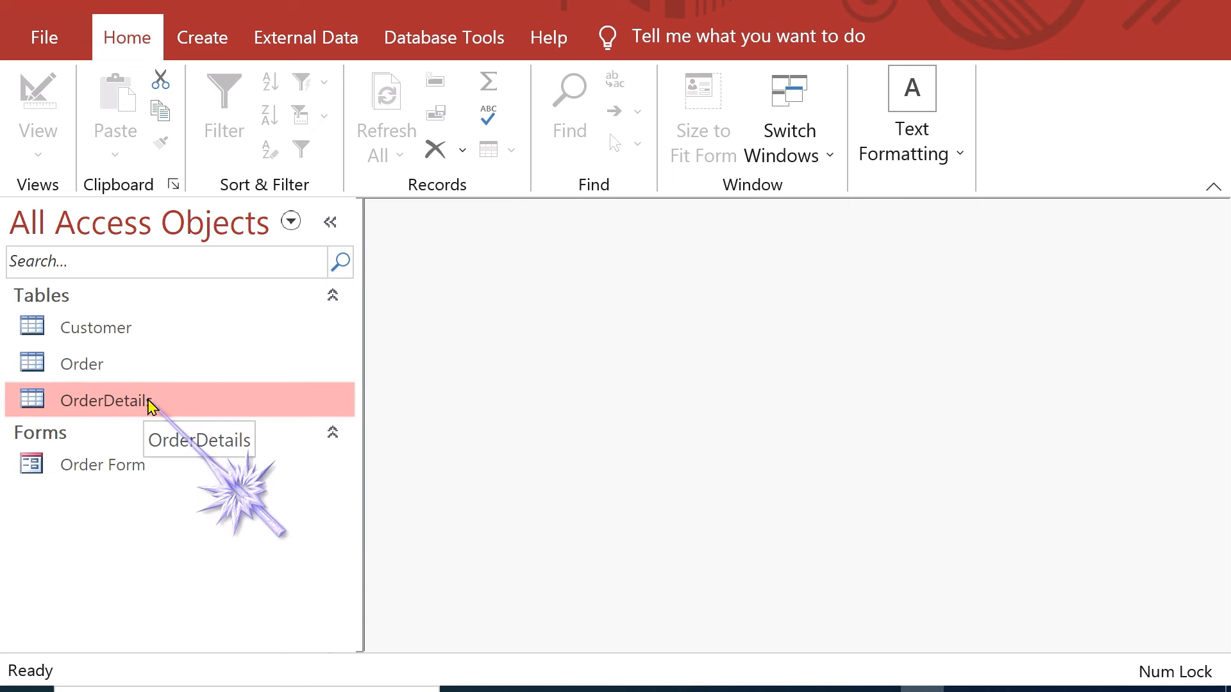
left_click(87, 367)
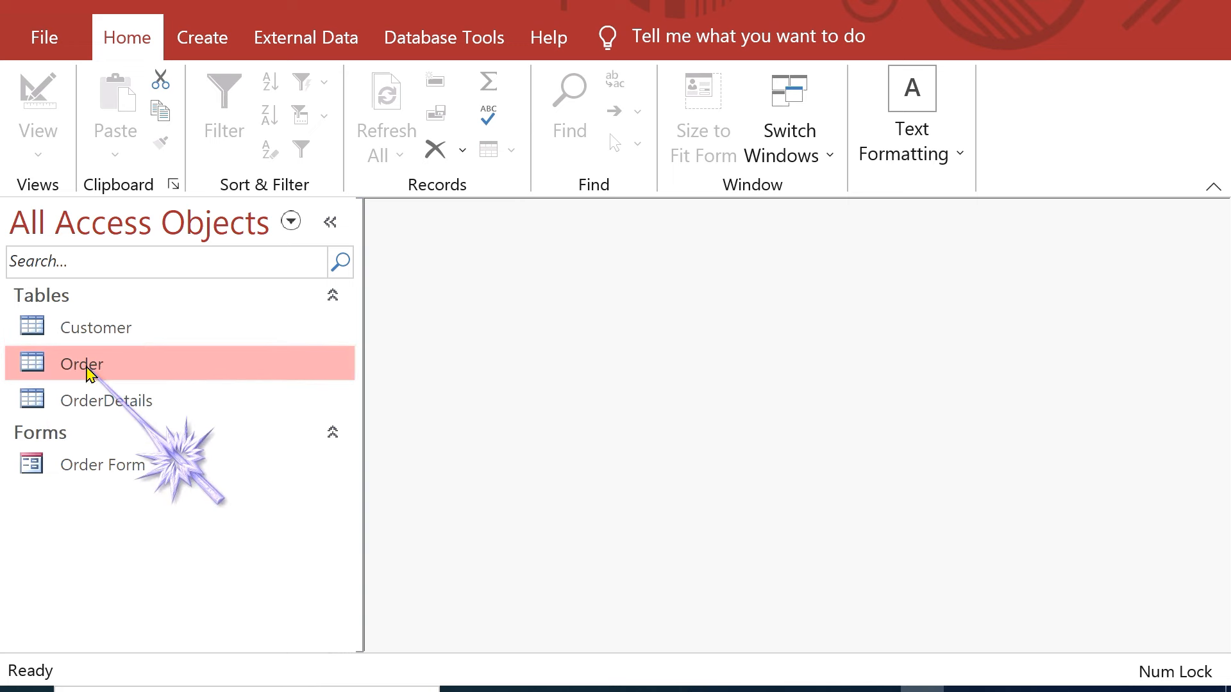
left_click(142, 408)
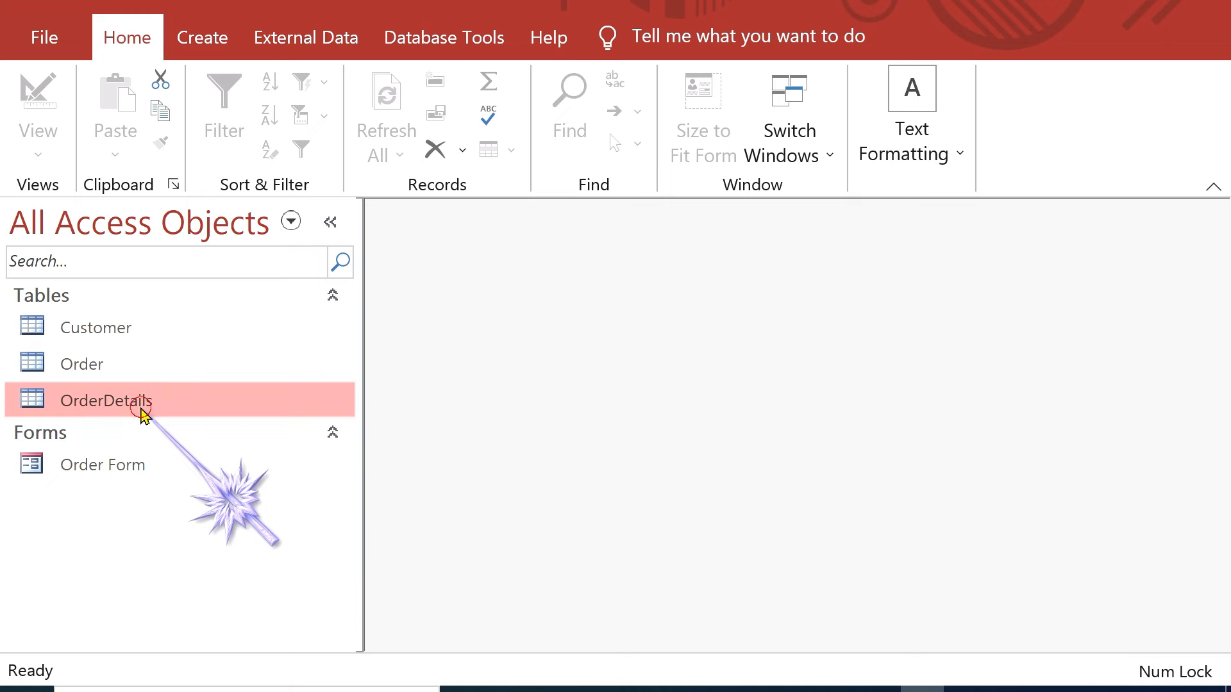
Step: Open the OrderDetails table's design and insert a field named OrderID above Quantity
right_click(174, 404)
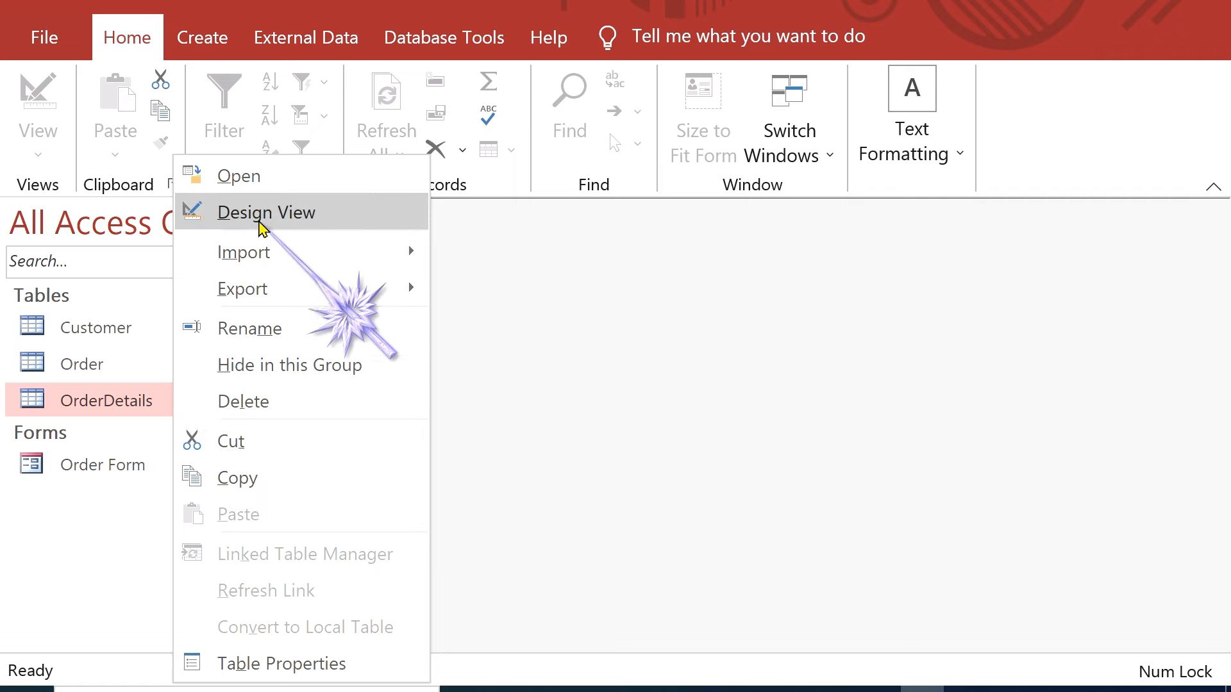
left_click(258, 216)
left_click(508, 310)
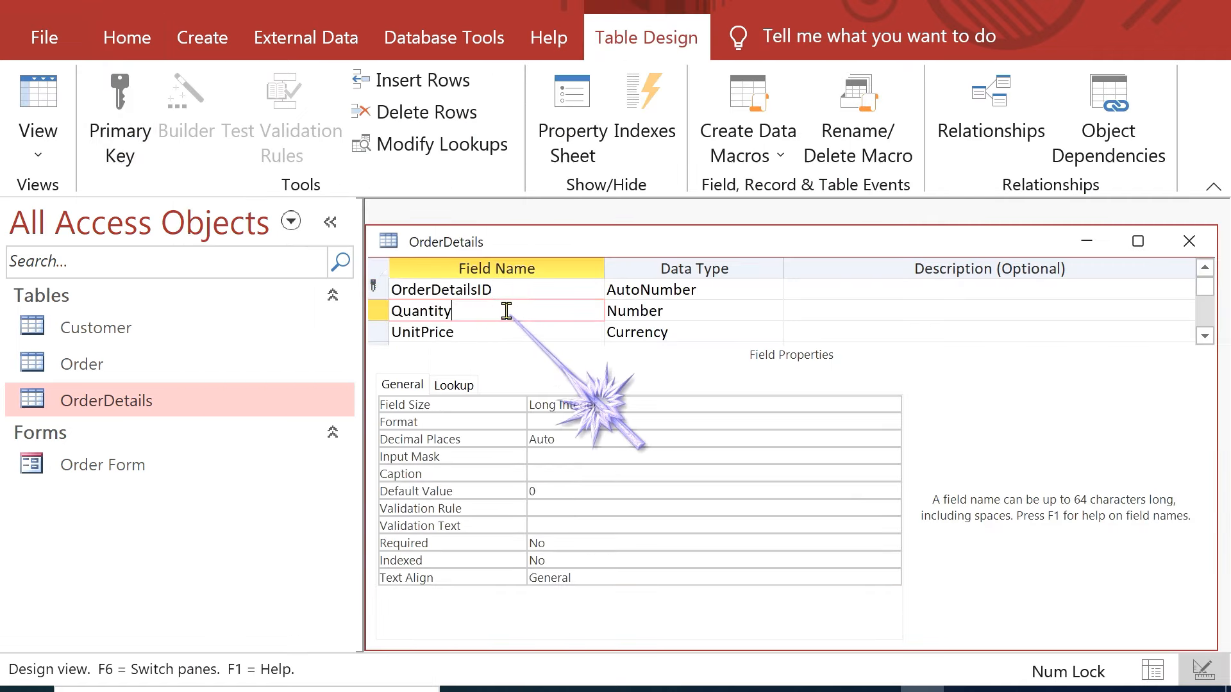
right_click(478, 310)
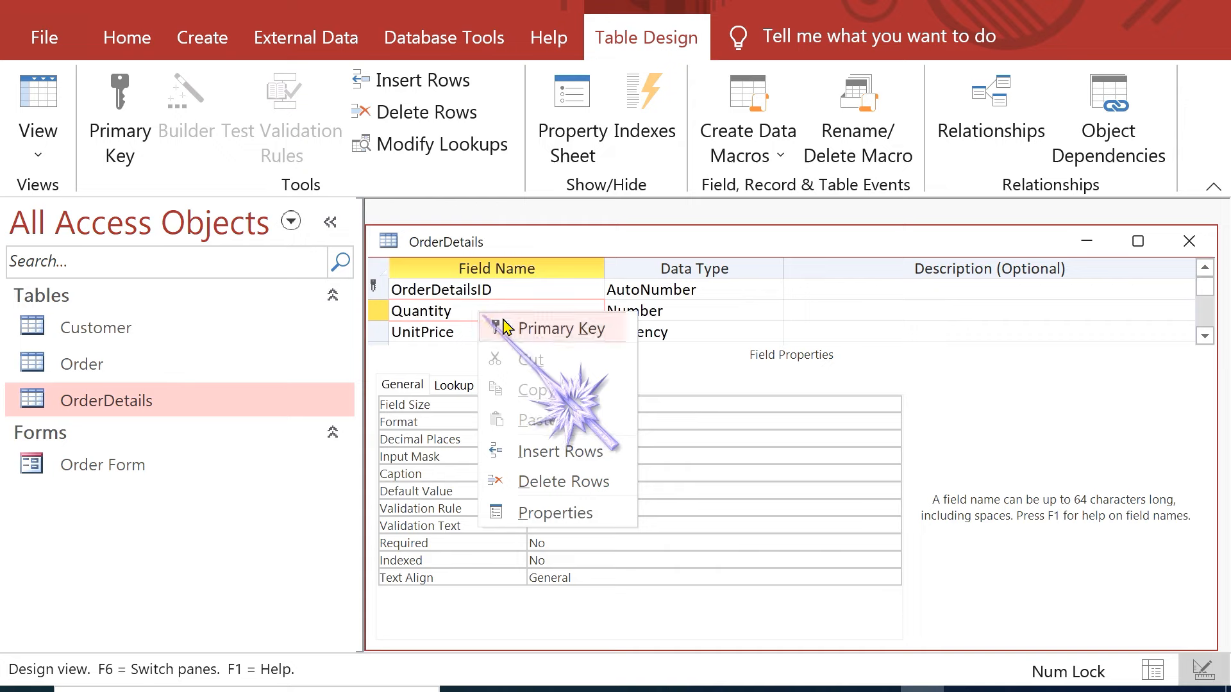
left_click(575, 452)
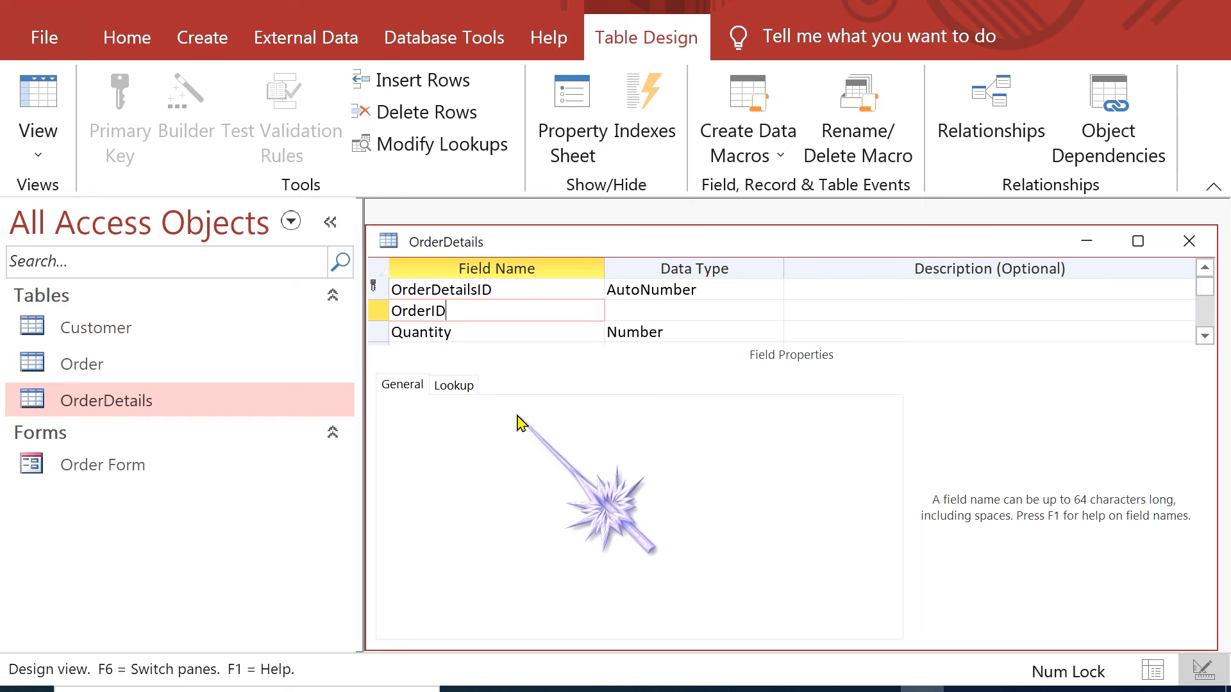
Step: Start the Lookup Wizard as OrderID's data type and take the lookup values from the Order table
left_click(642, 314)
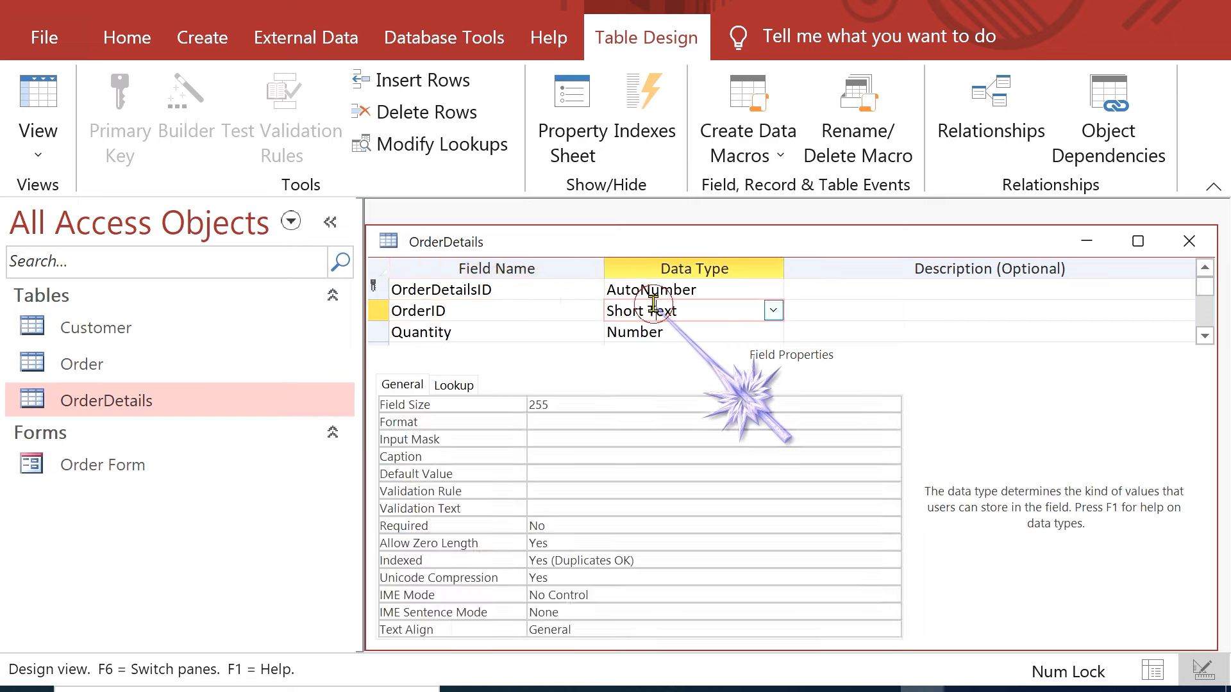
left_click(774, 312)
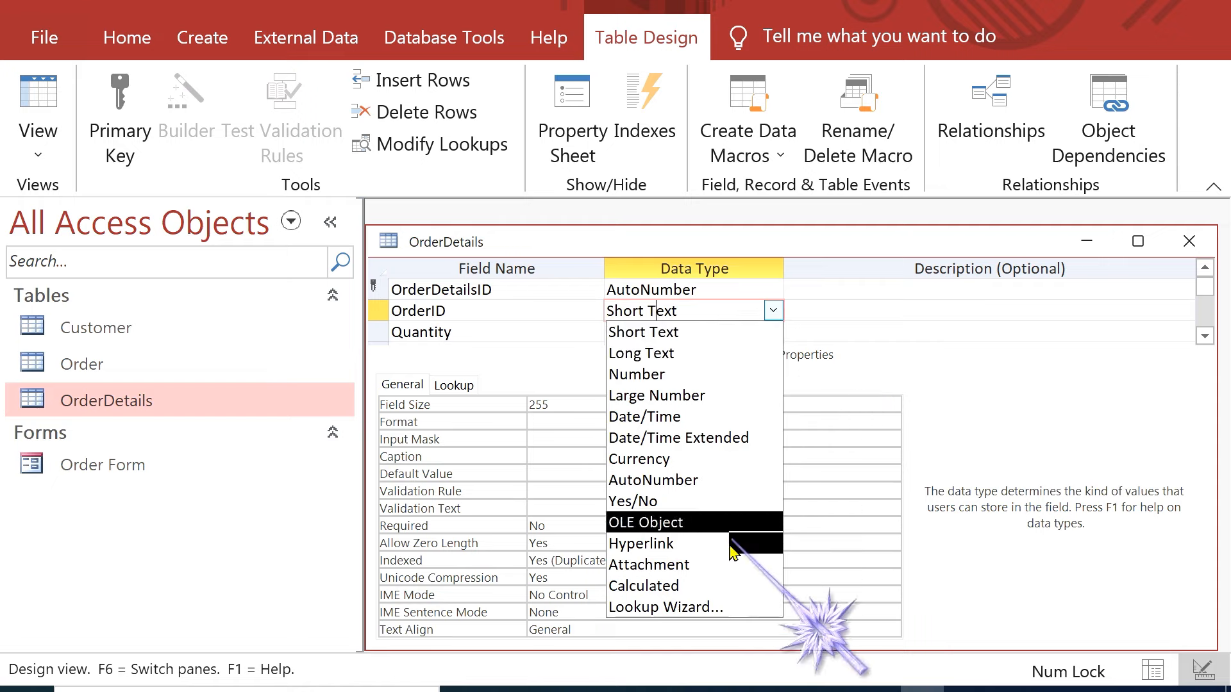
left_click(729, 609)
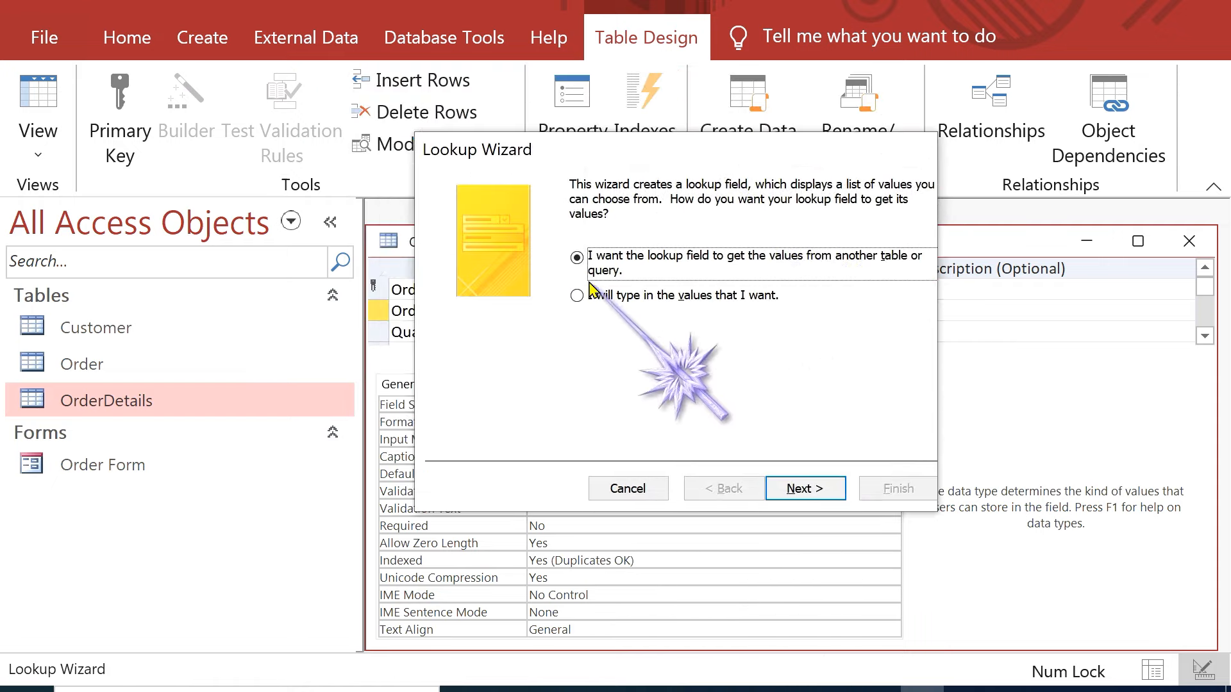
left_click(805, 488)
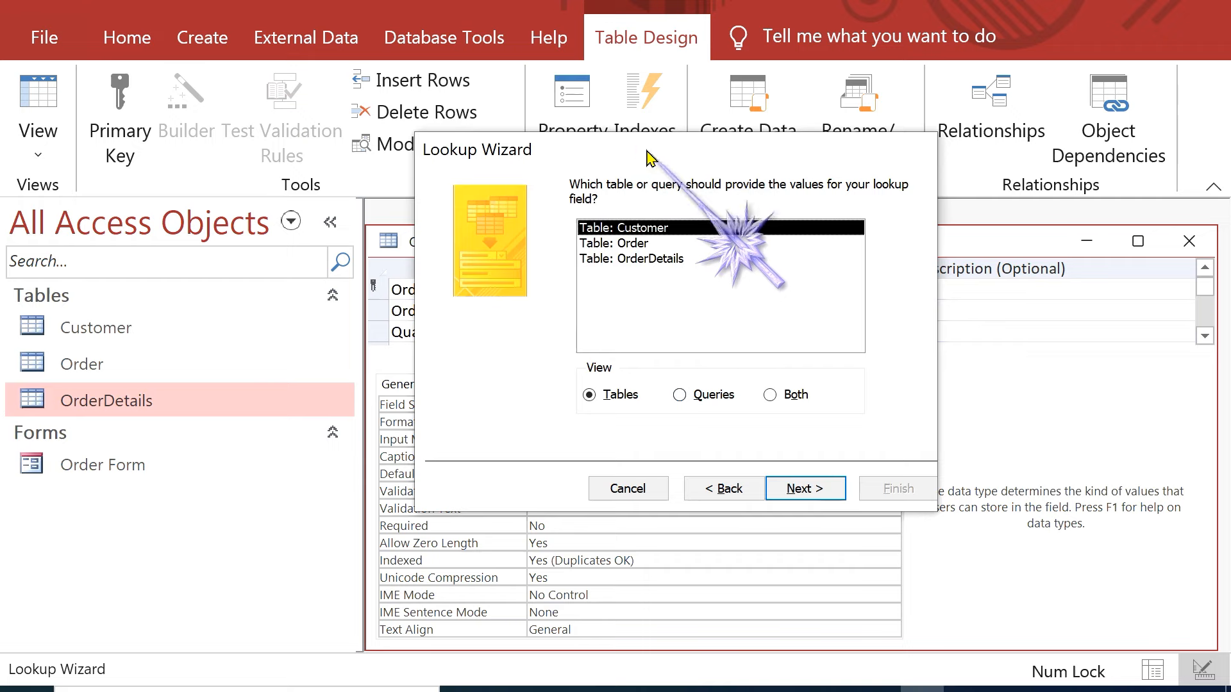
left_click_drag(650, 156, 697, 219)
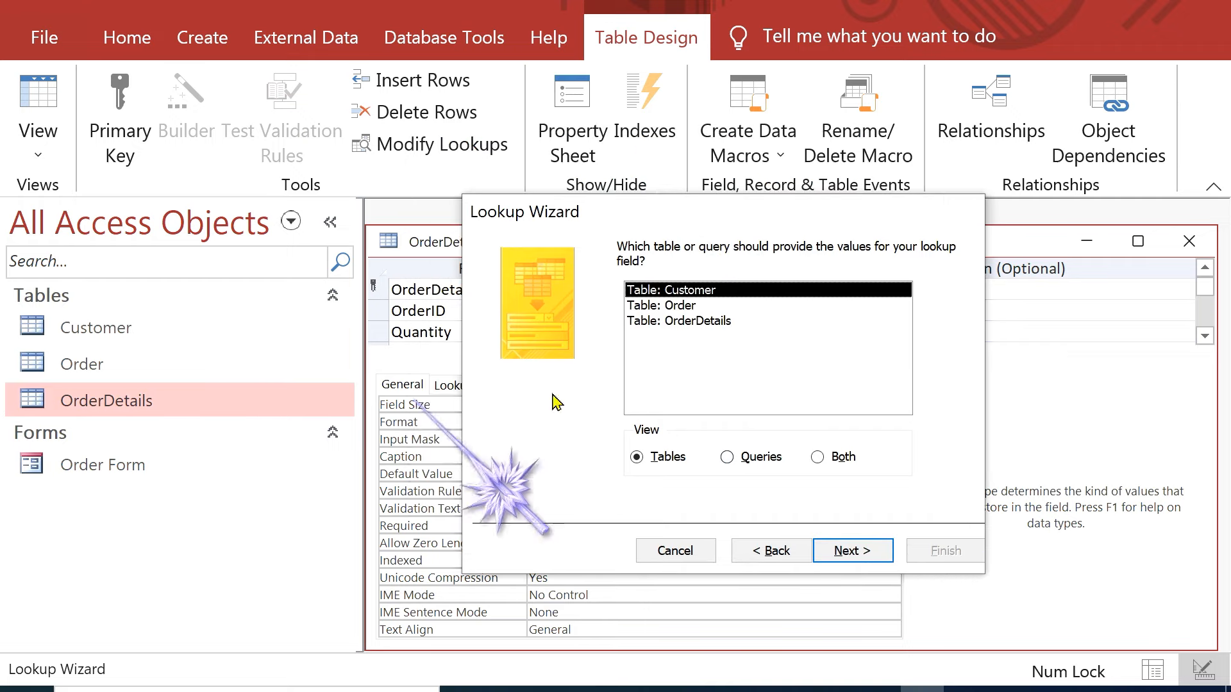
left_click(686, 305)
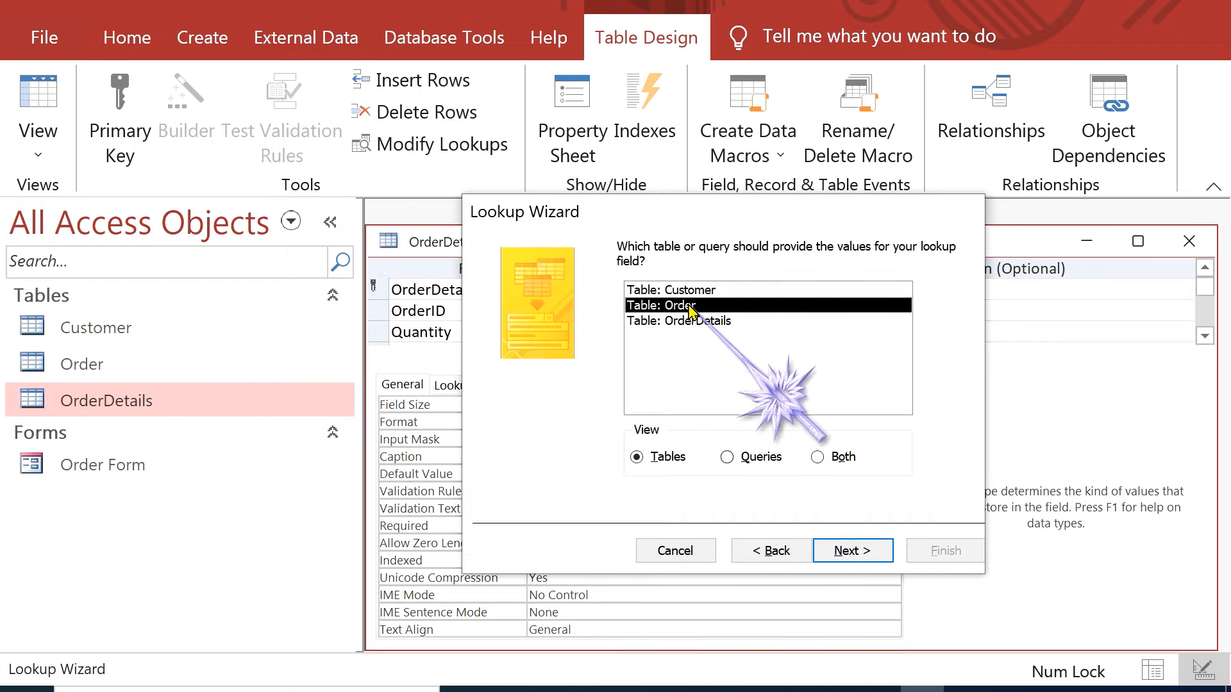
left_click(865, 556)
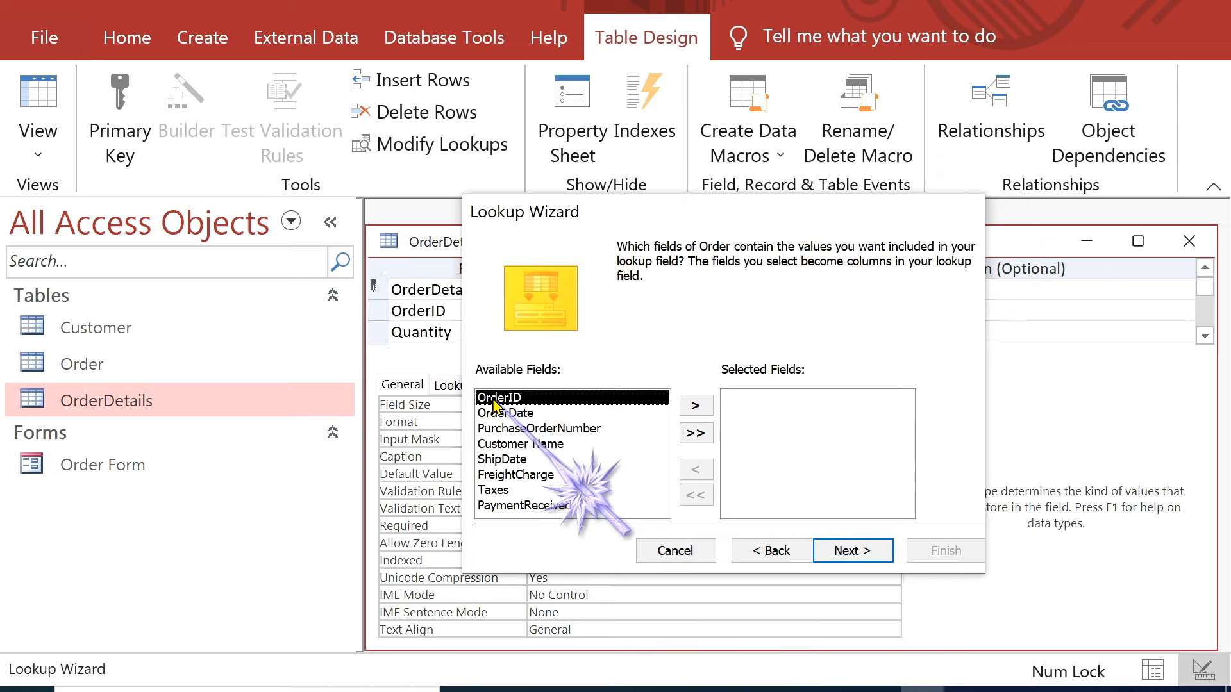
Step: Include the OrderID and PurchaseOrderNumber fields of the Order table in the lookup field
left_click(696, 405)
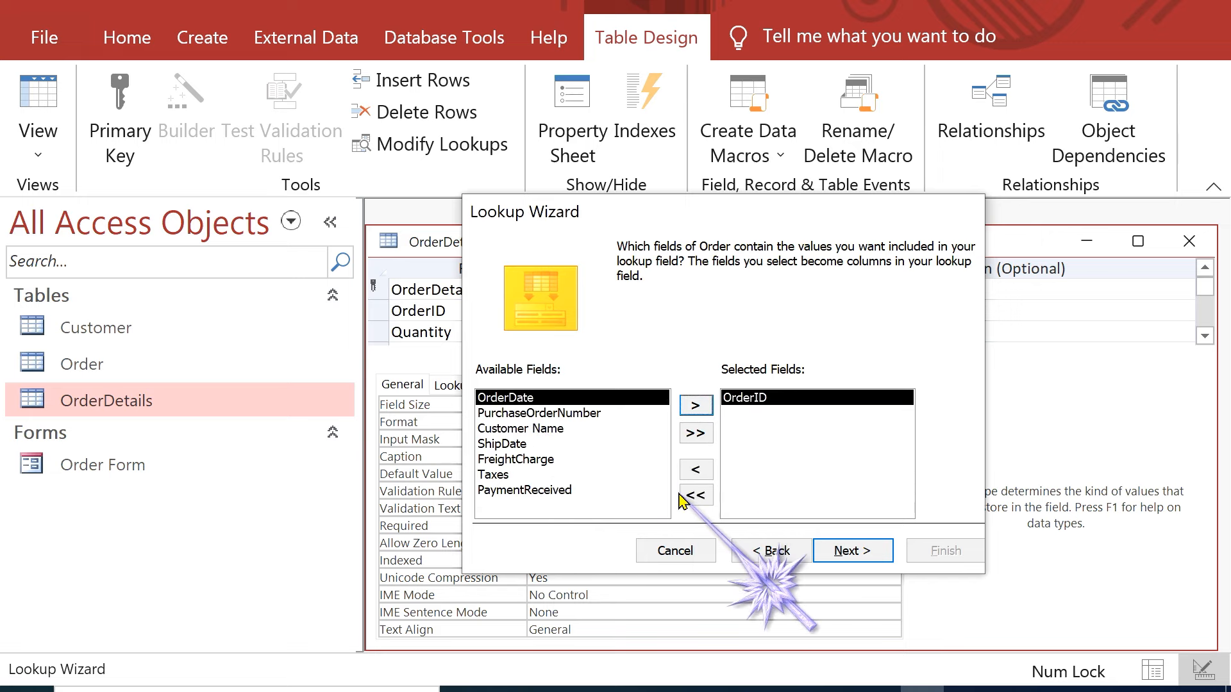
left_click(560, 414)
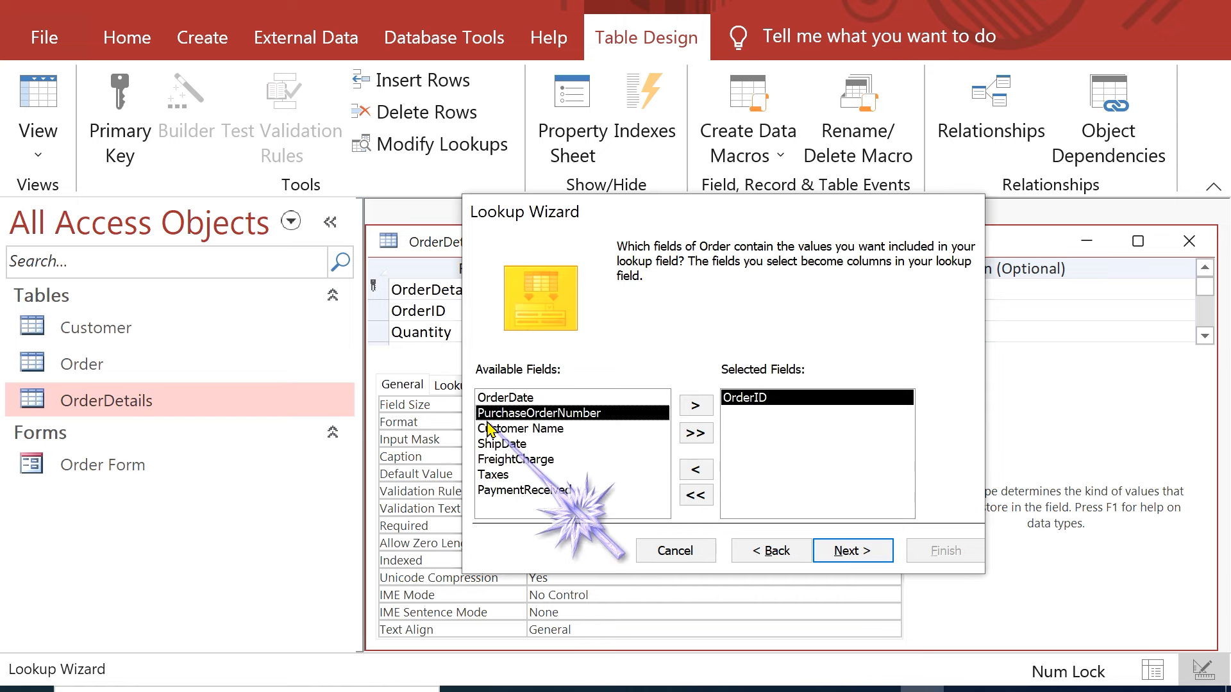
left_click(695, 406)
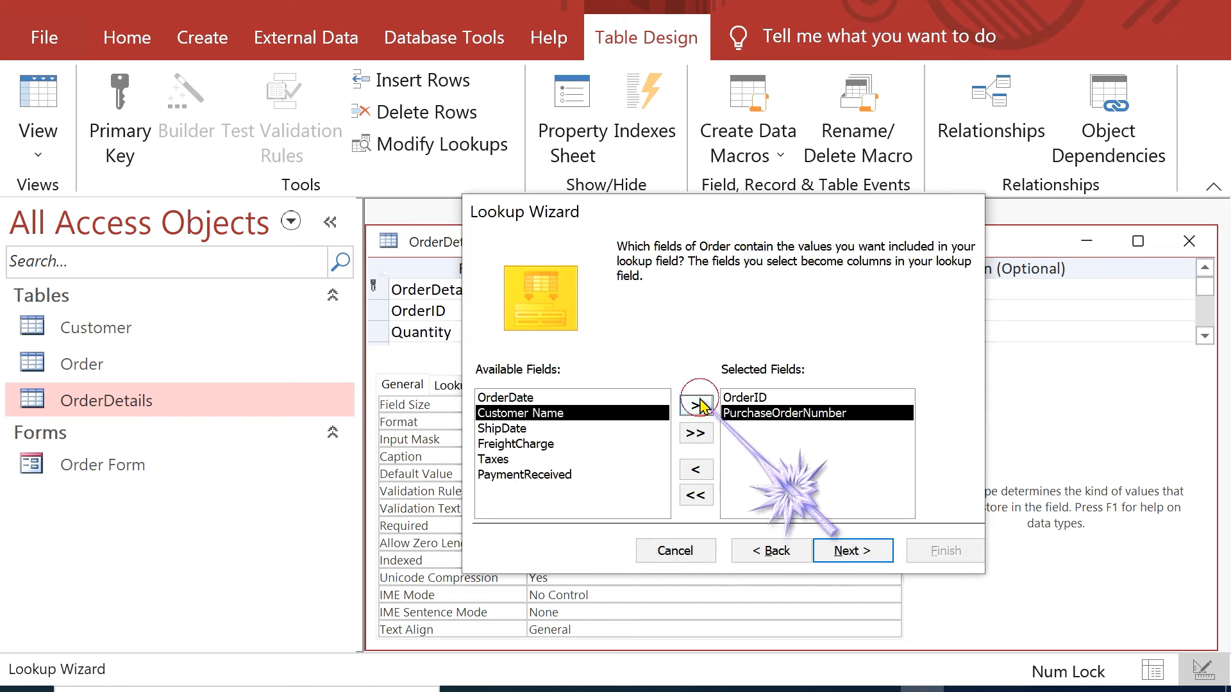
left_click(886, 555)
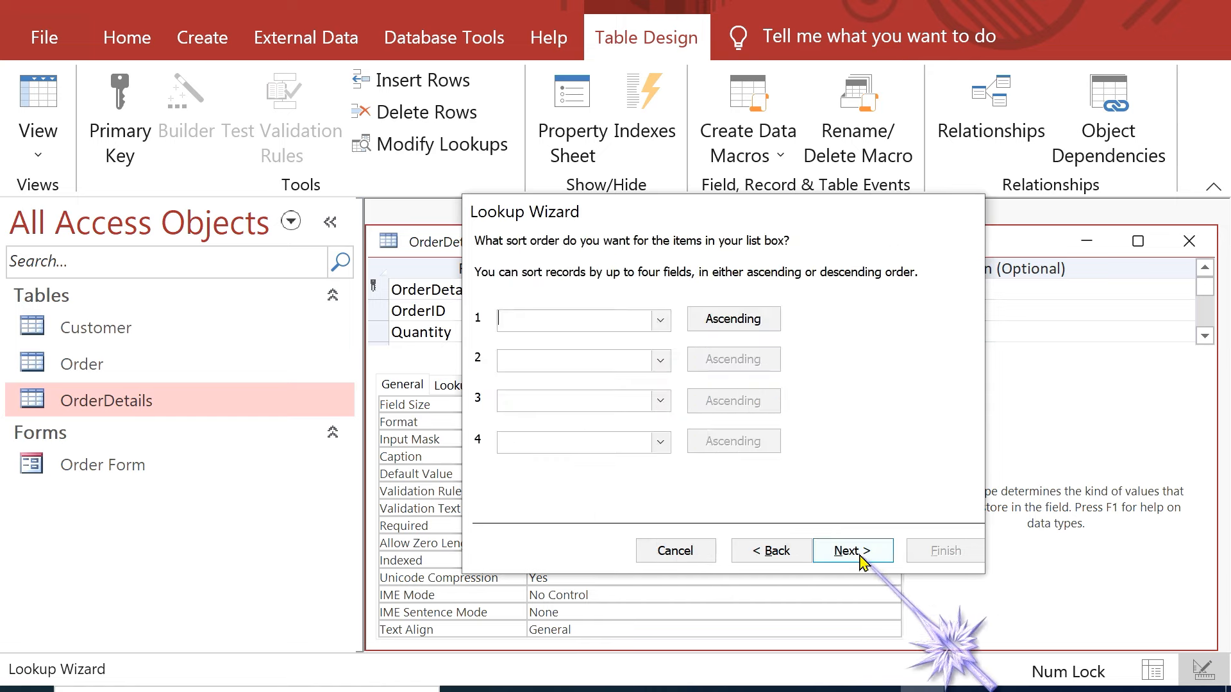
Step: Sort the lookup list by PurchaseOrderNumber in ascending order
left_click(661, 320)
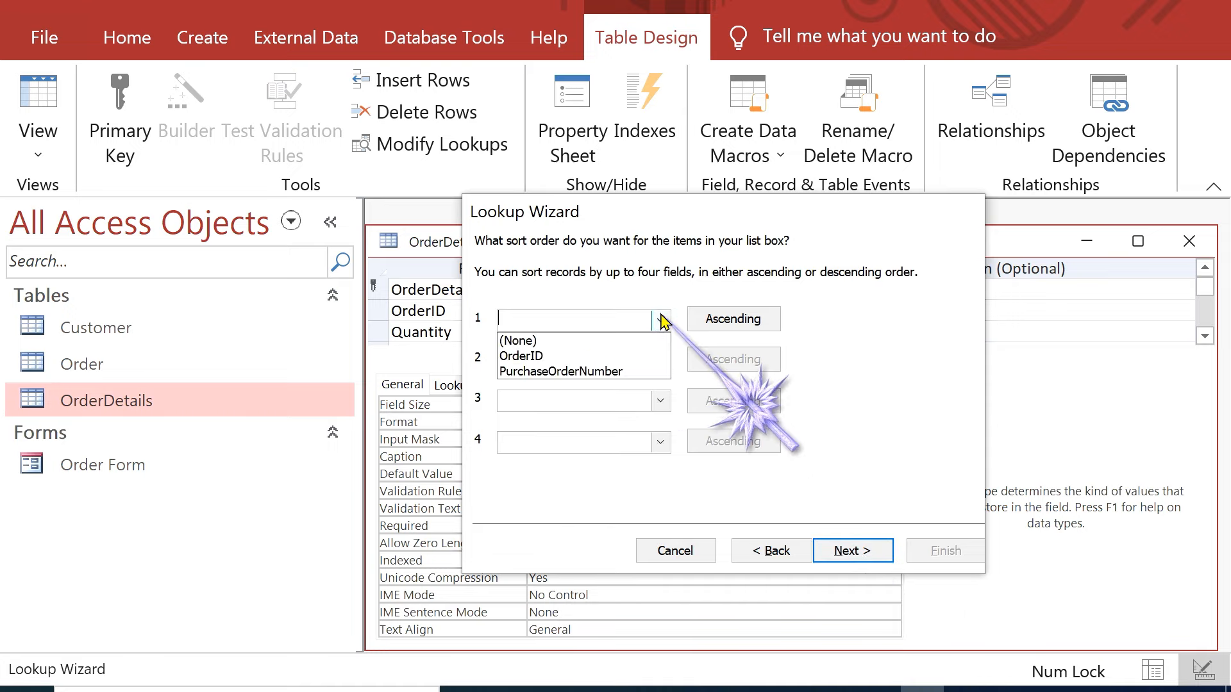
left_click(602, 371)
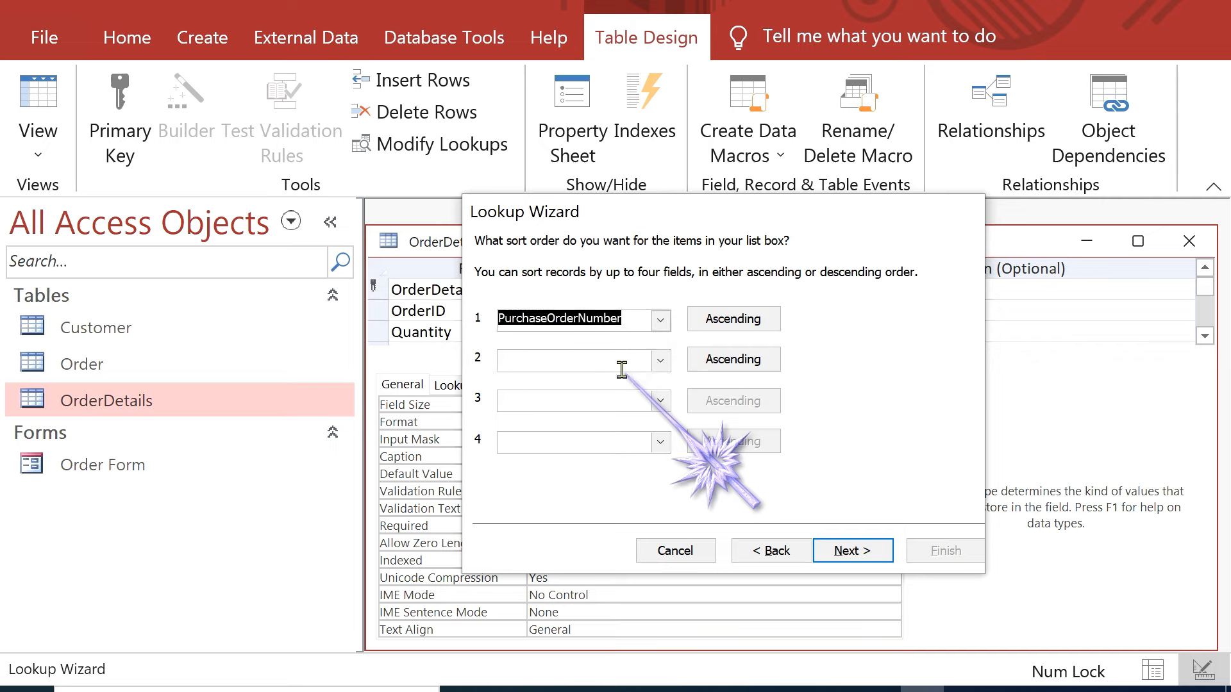
left_click(860, 552)
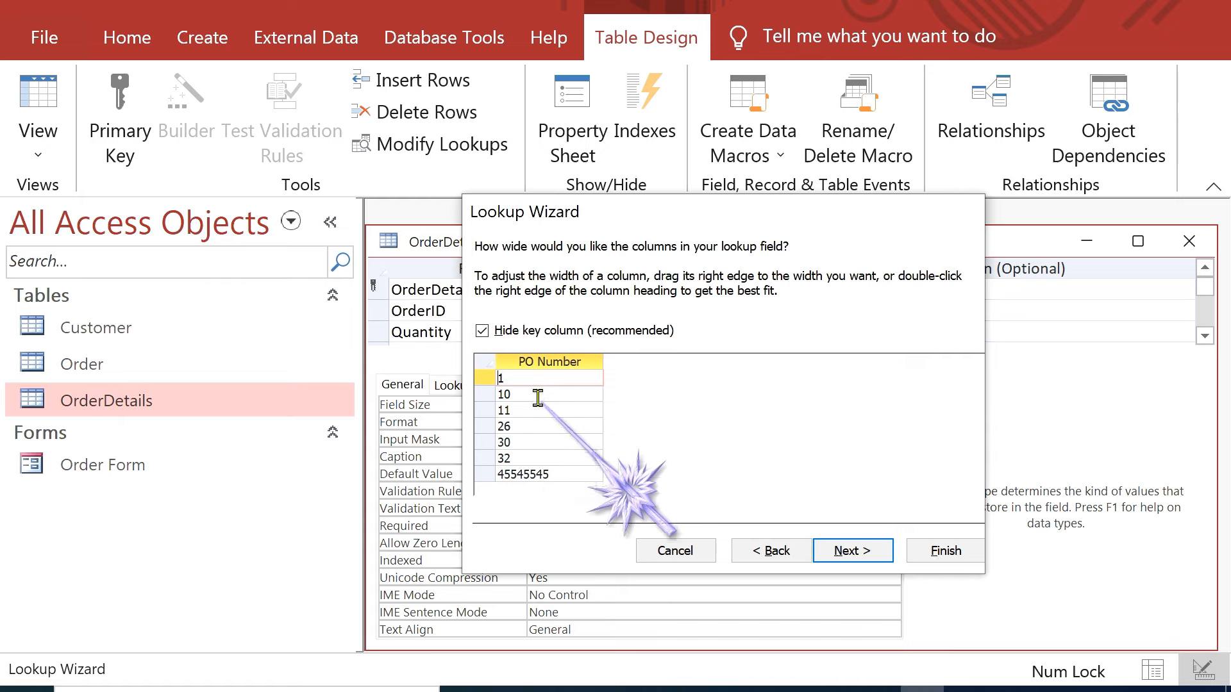
left_click(562, 473)
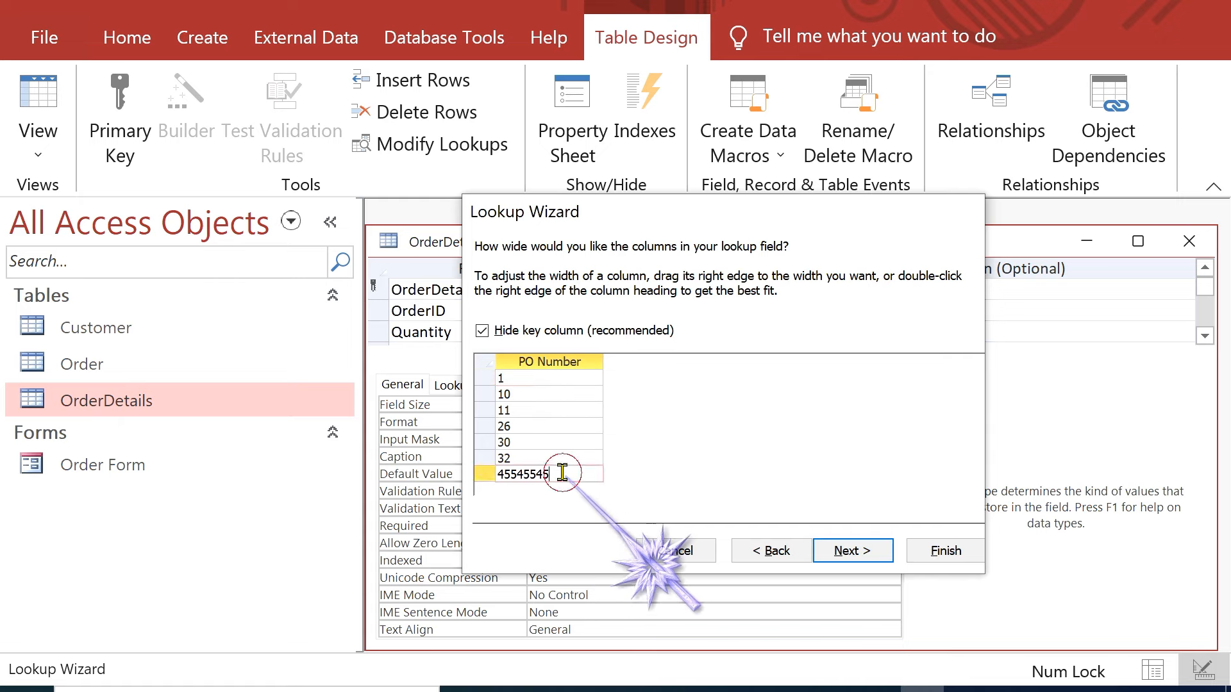
left_click_drag(563, 473, 519, 476)
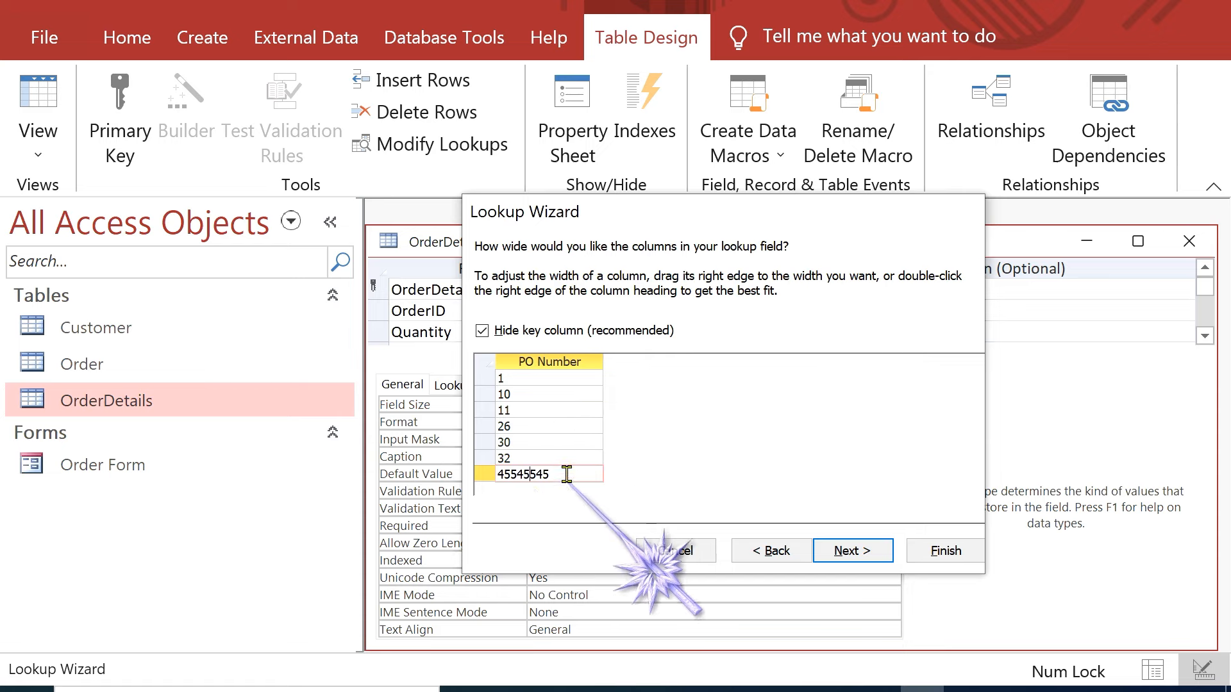
key("Right")
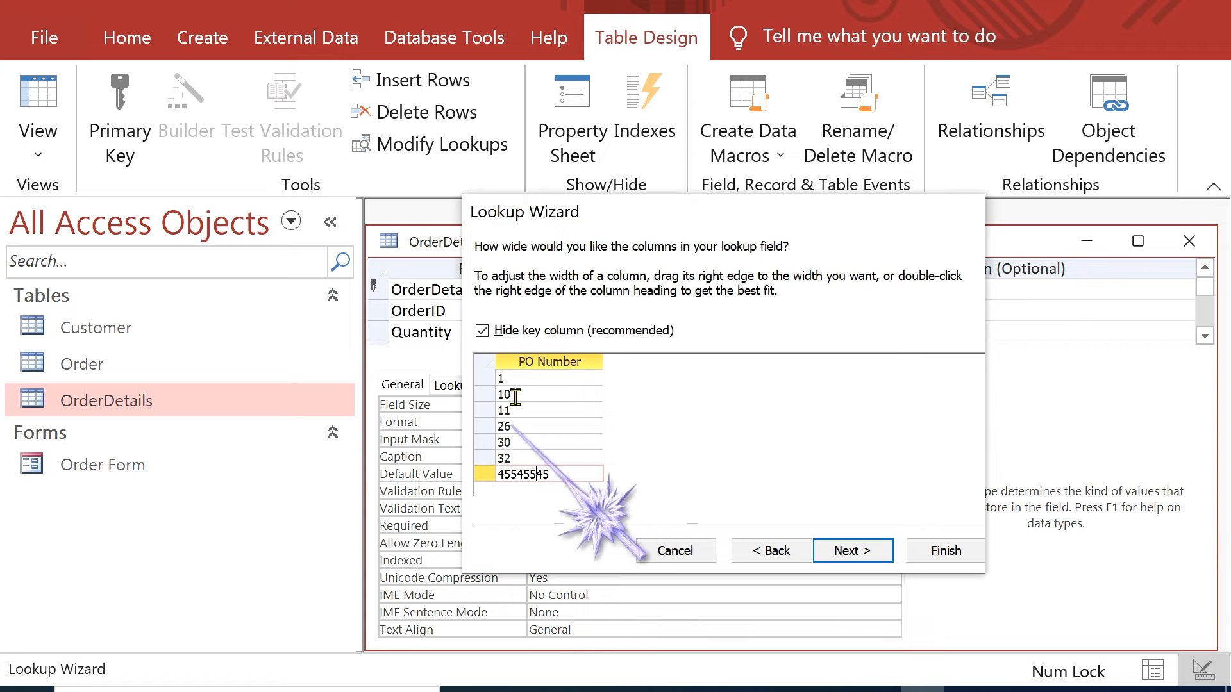
Step: Keep the column width, label the lookup field Purchase Order Number, enable data integrity, finish the wizard saving the table, and close its design
left_click(866, 556)
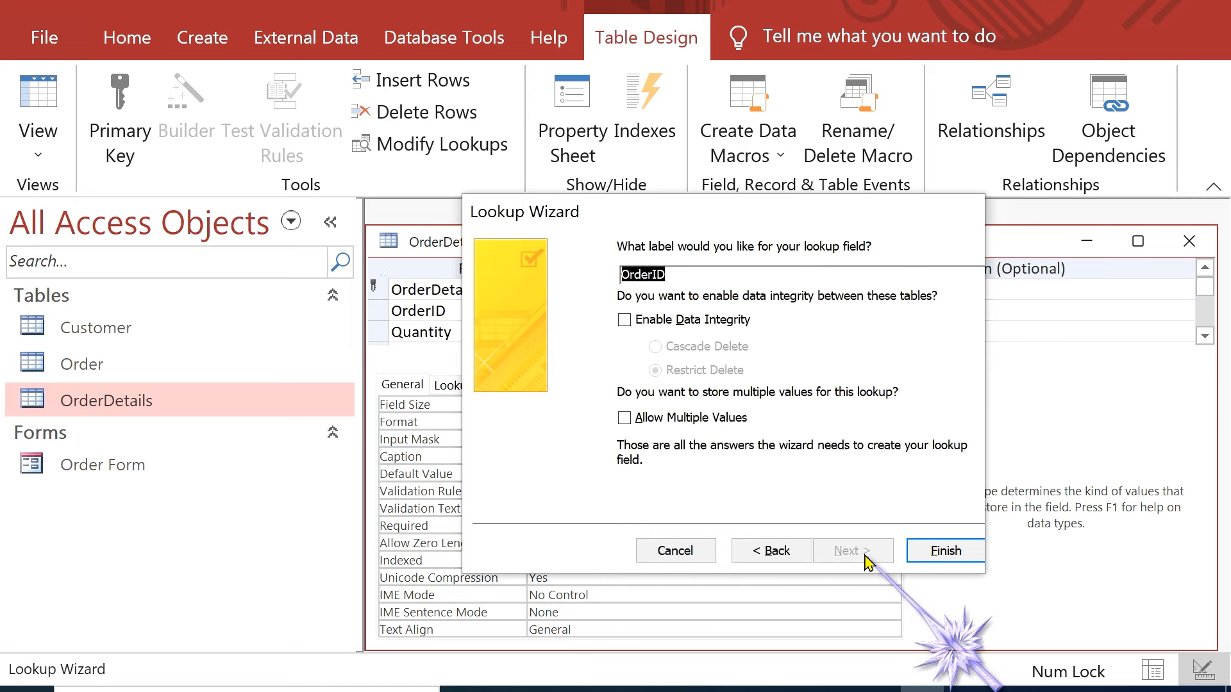
left_click(759, 273)
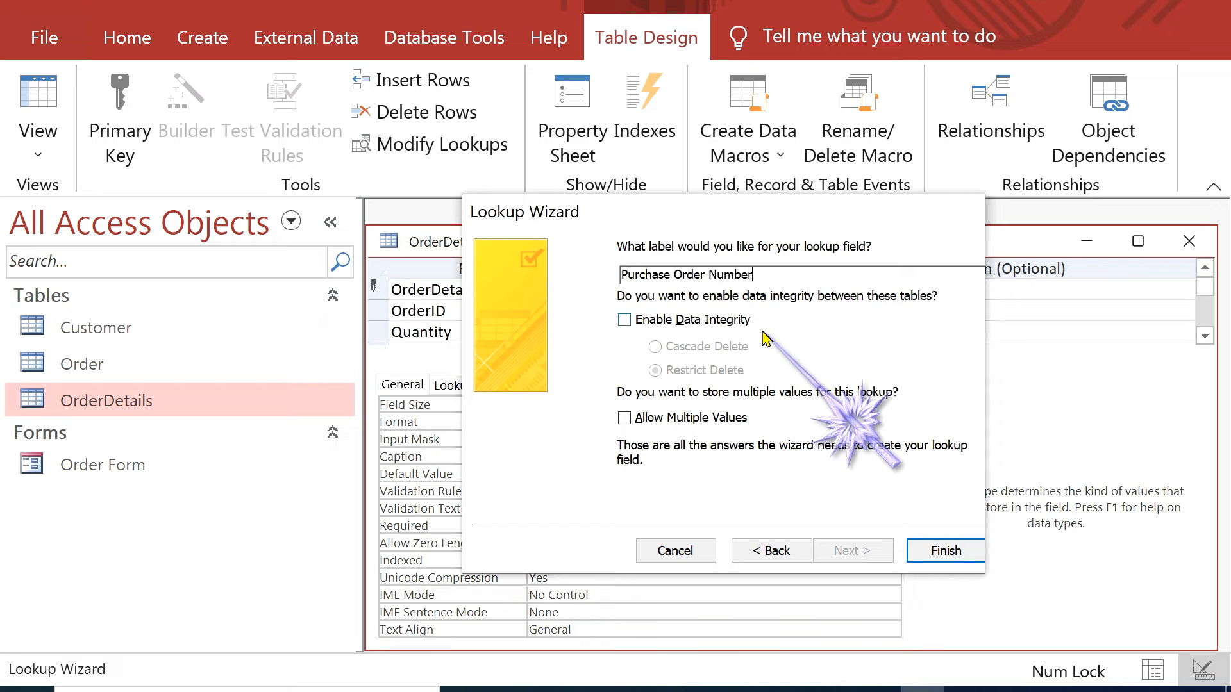
left_click(624, 320)
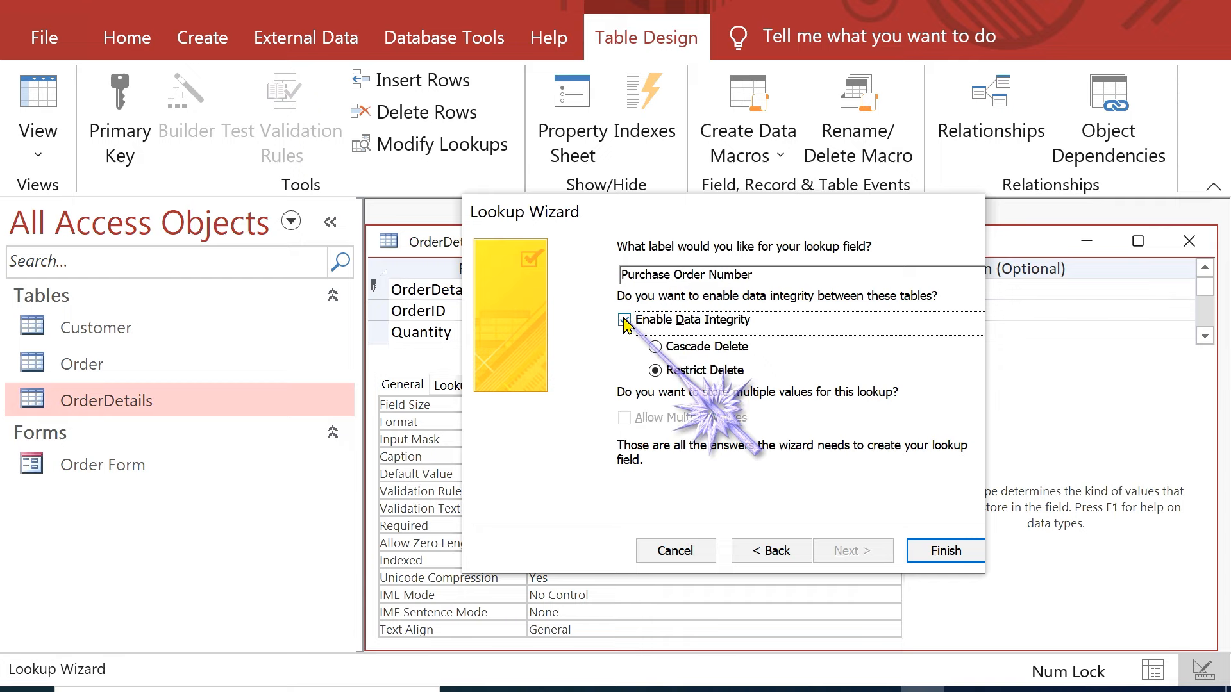
left_click(946, 551)
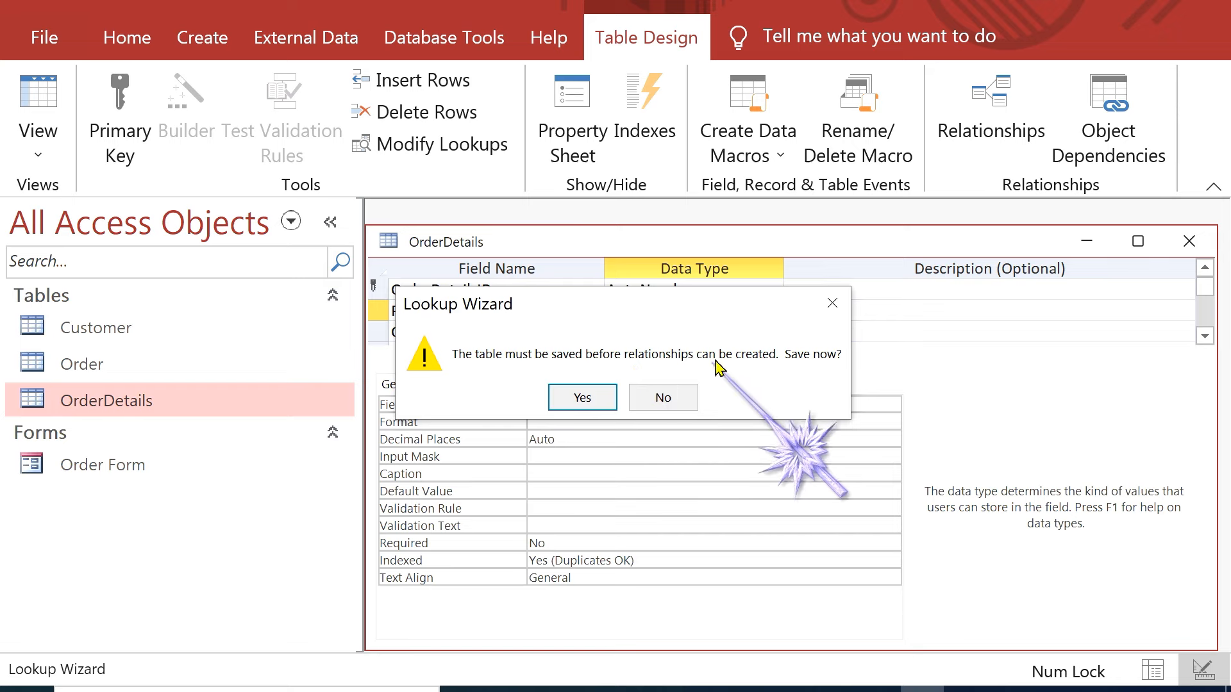
left_click(584, 397)
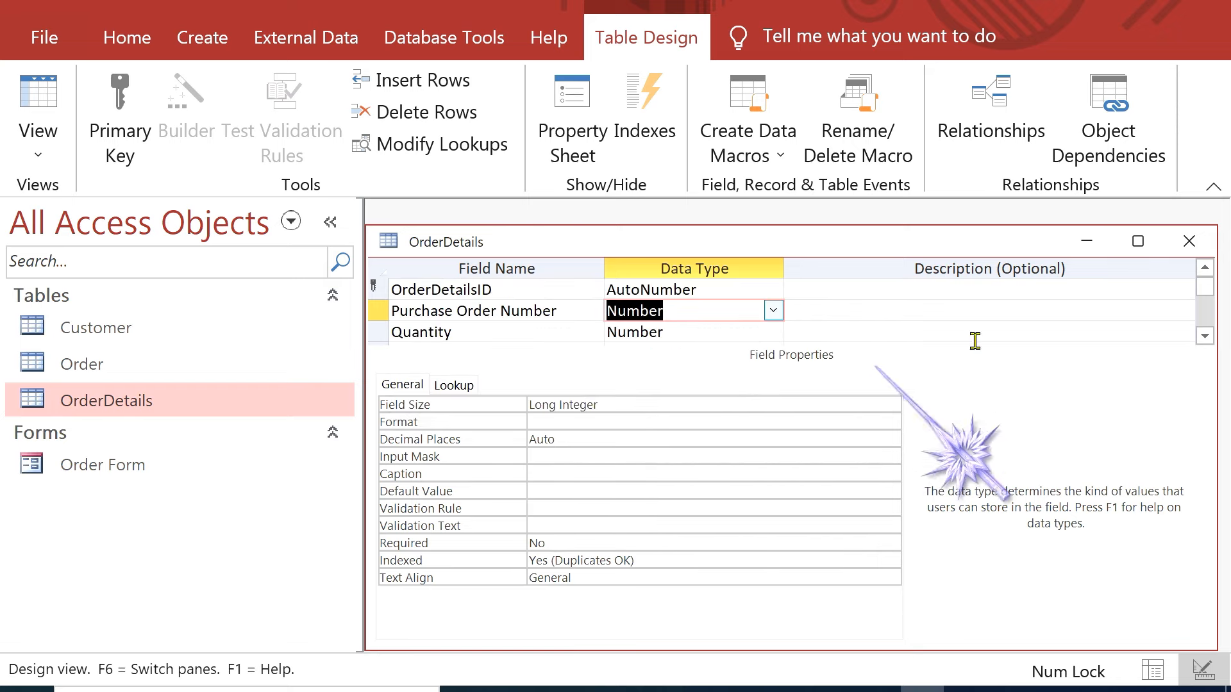
left_click(1189, 241)
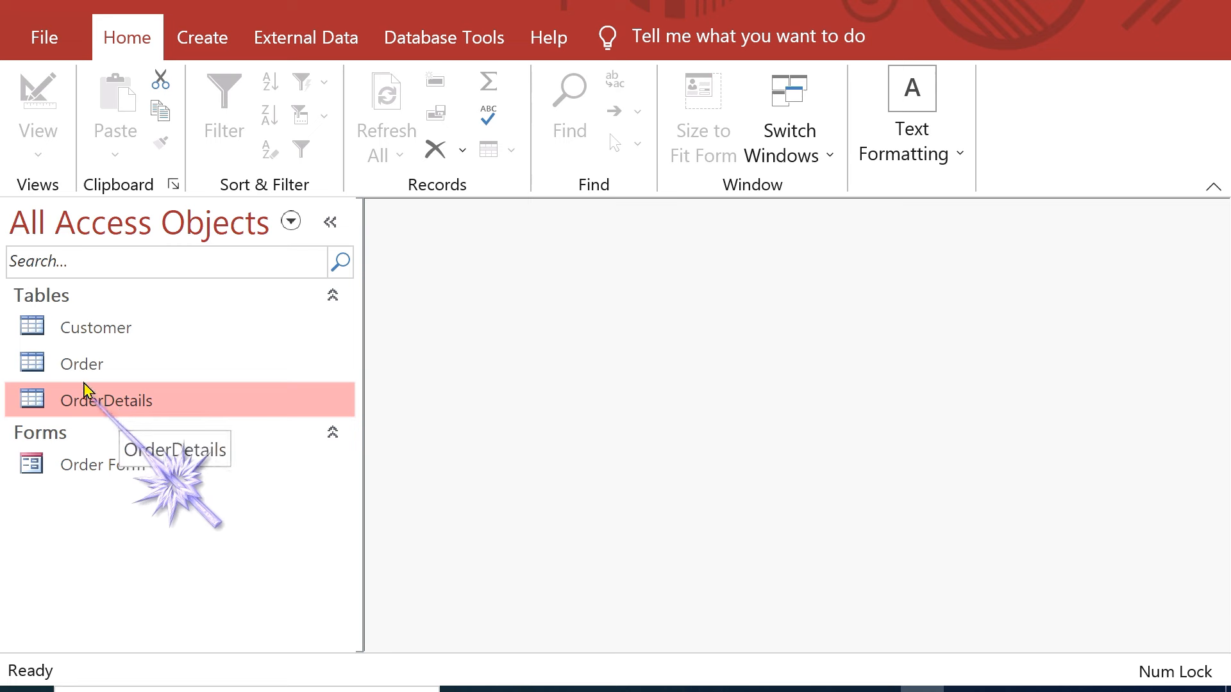
Step: In the Order table's design, set the PurchaseOrderNumber field's Indexed property to Yes (No Duplicates), and close the design saving the changes
left_click(84, 364)
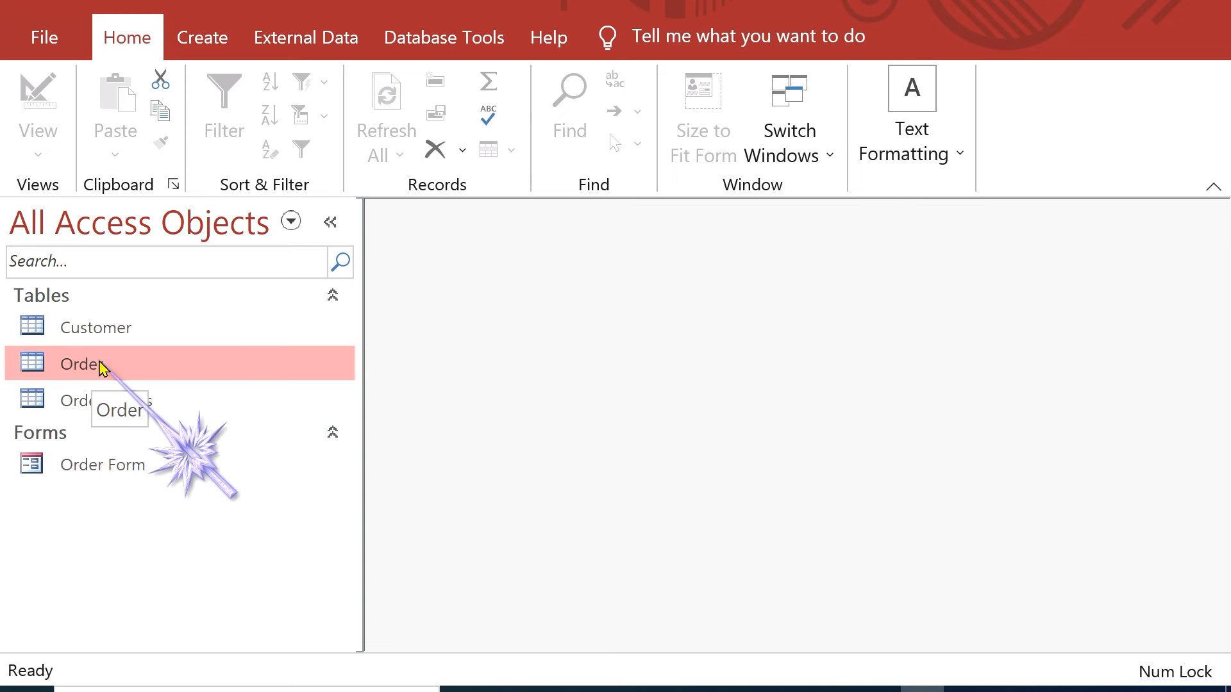
right_click(161, 365)
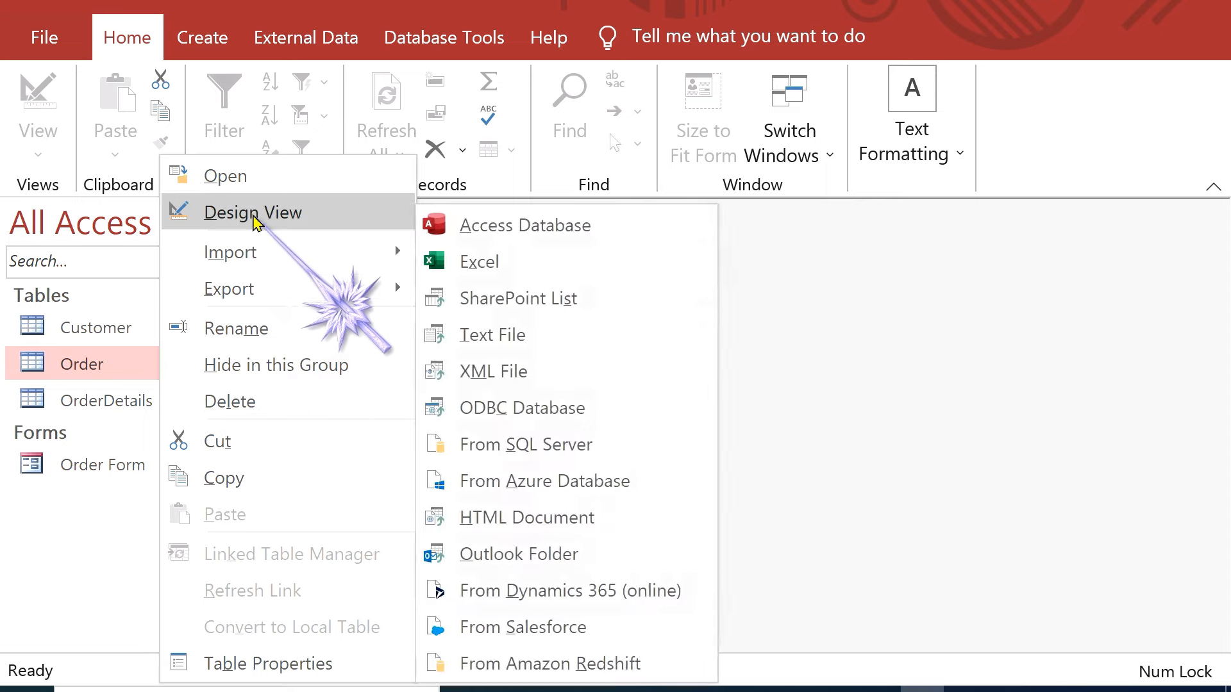
left_click(256, 215)
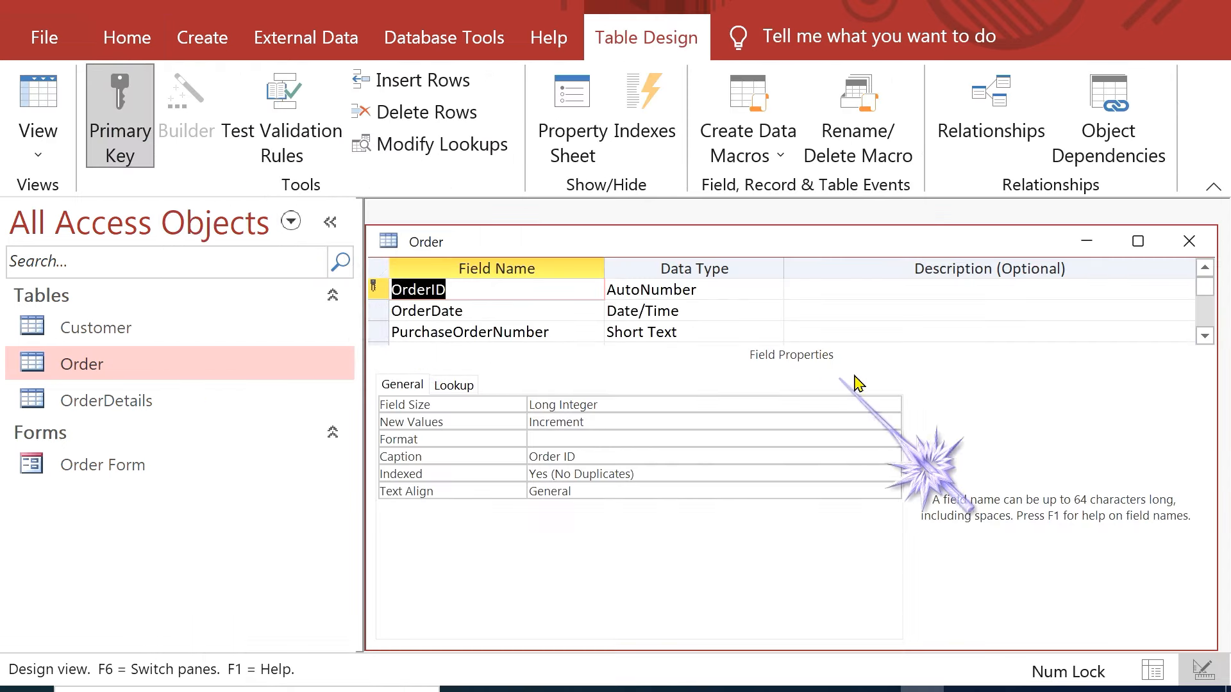
left_click(542, 331)
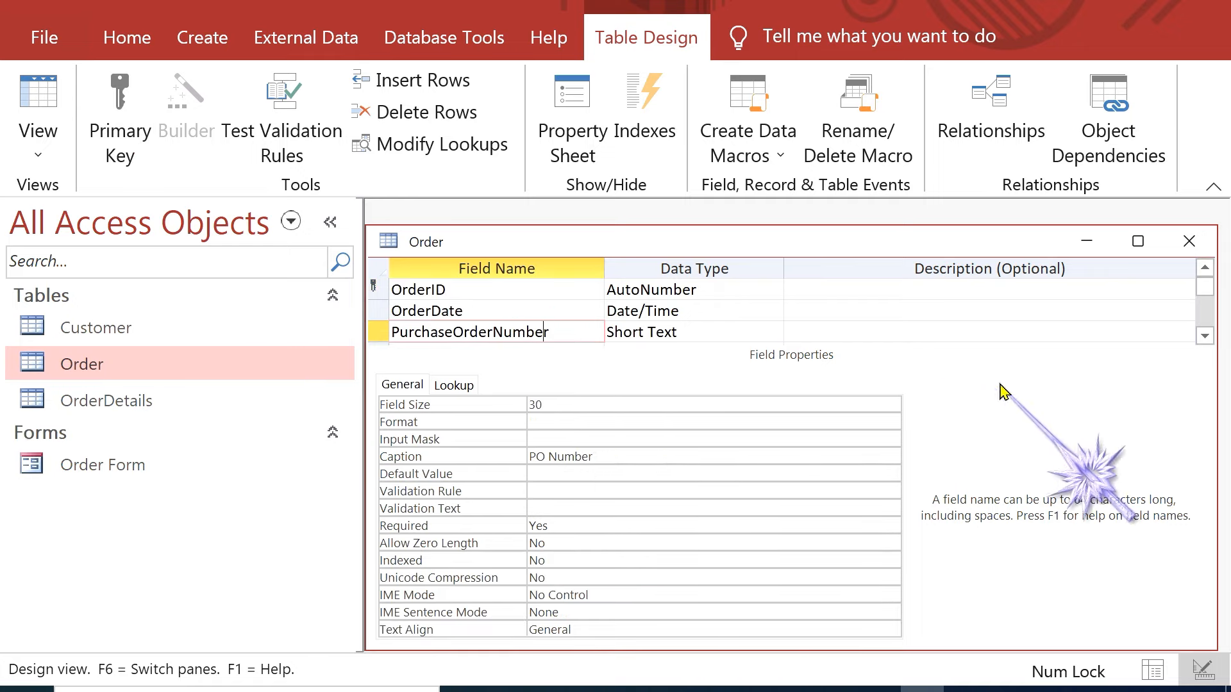
left_click(1204, 338)
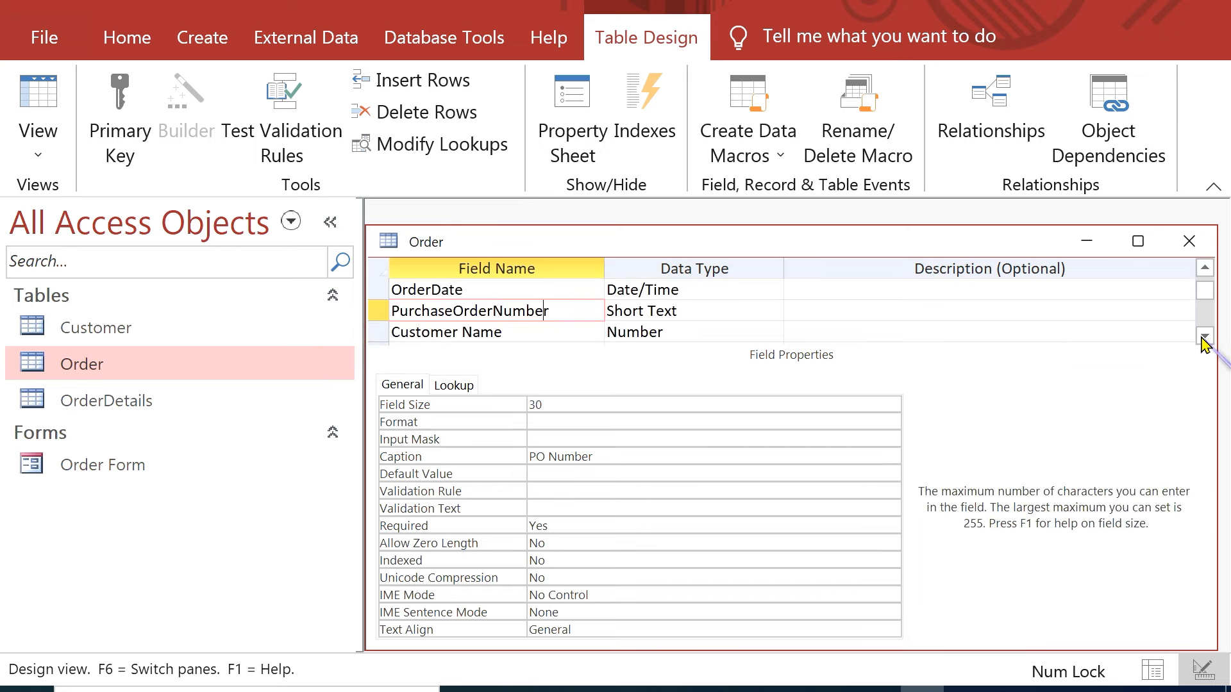
left_click(568, 311)
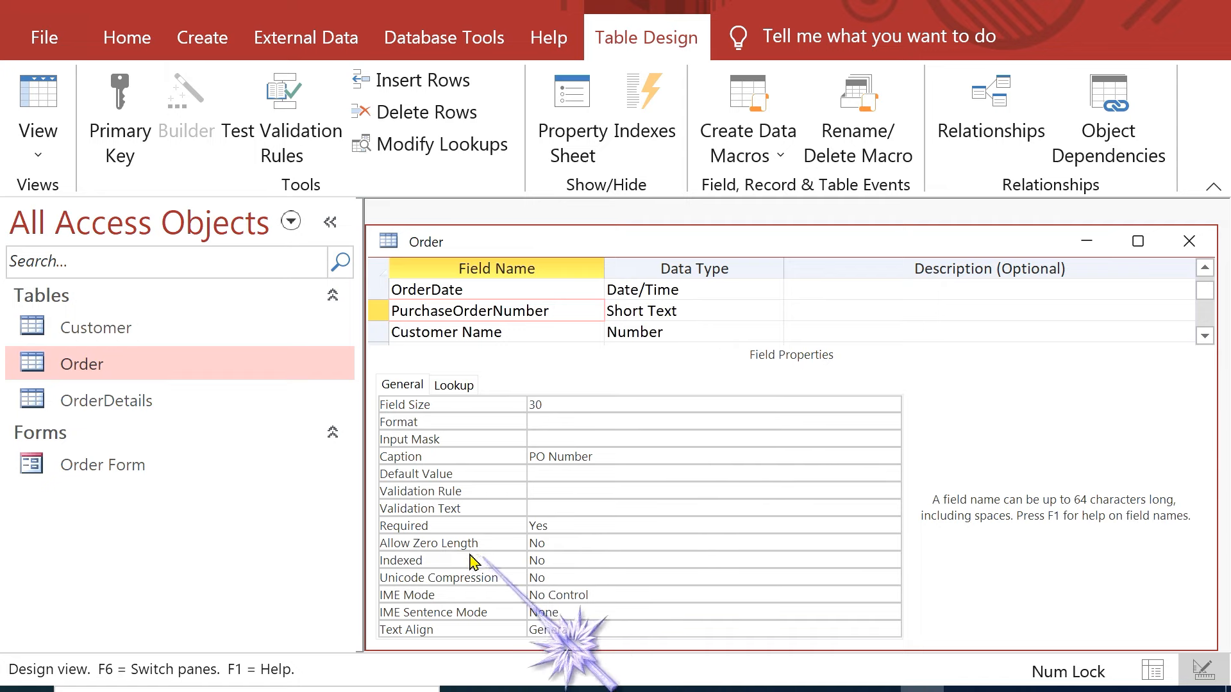
left_click(447, 563)
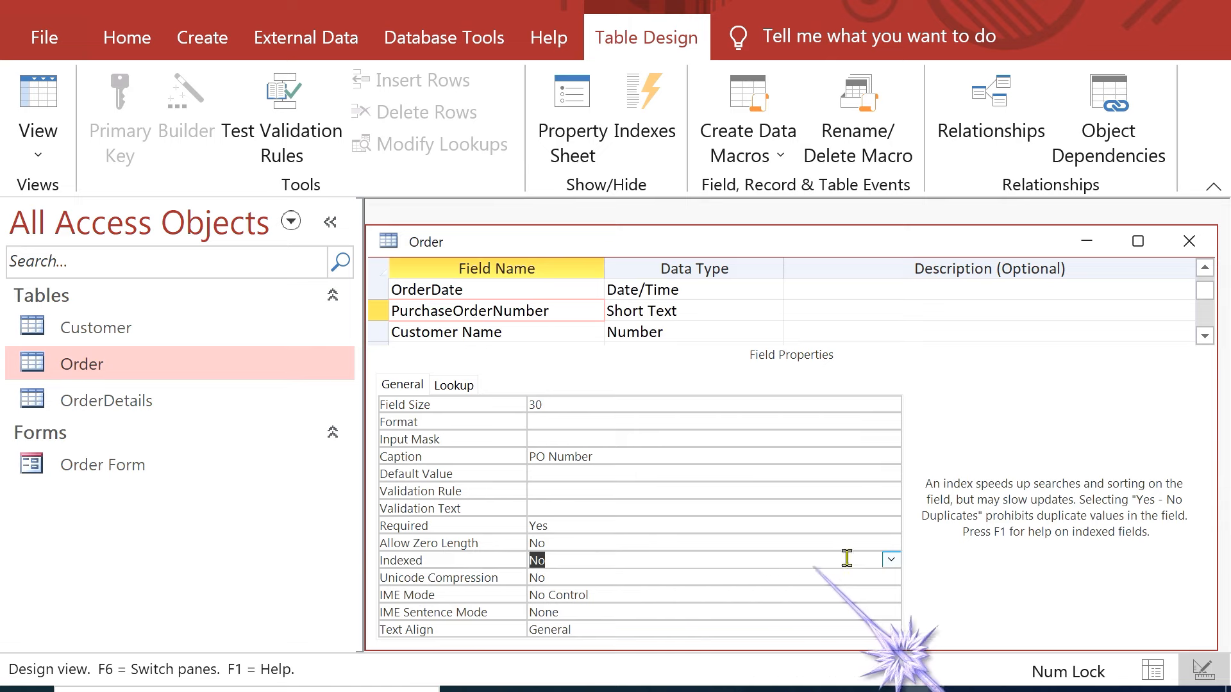
left_click(891, 562)
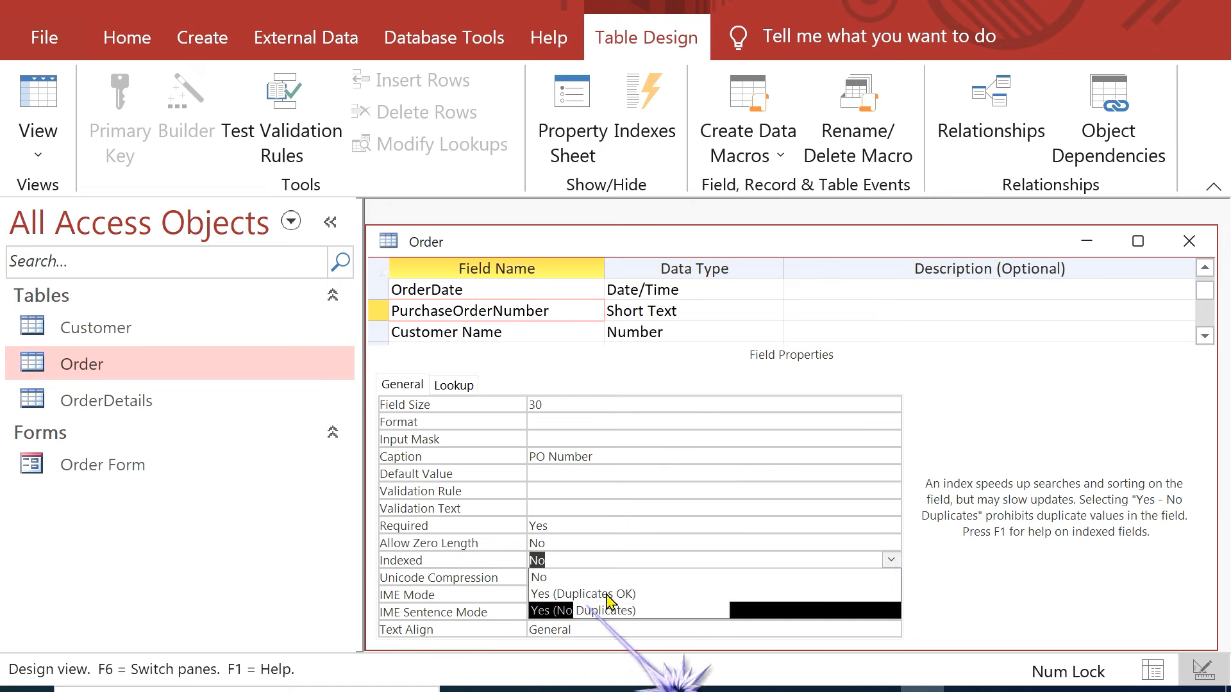
left_click(584, 613)
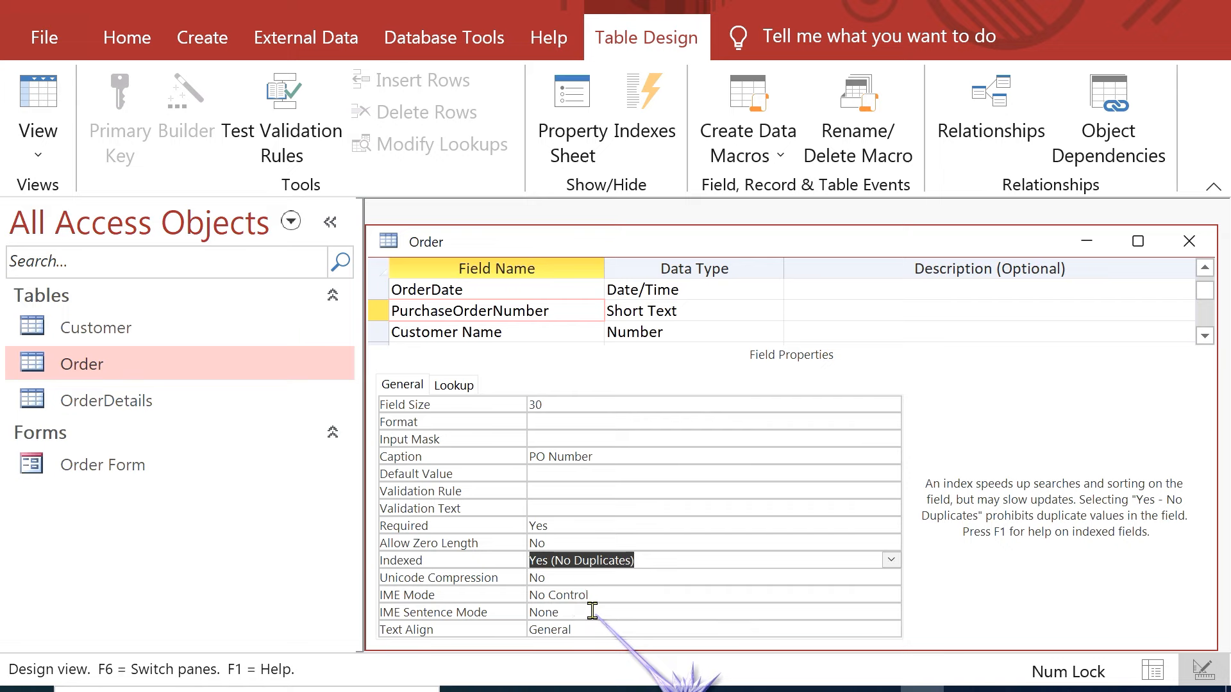
left_click(651, 558)
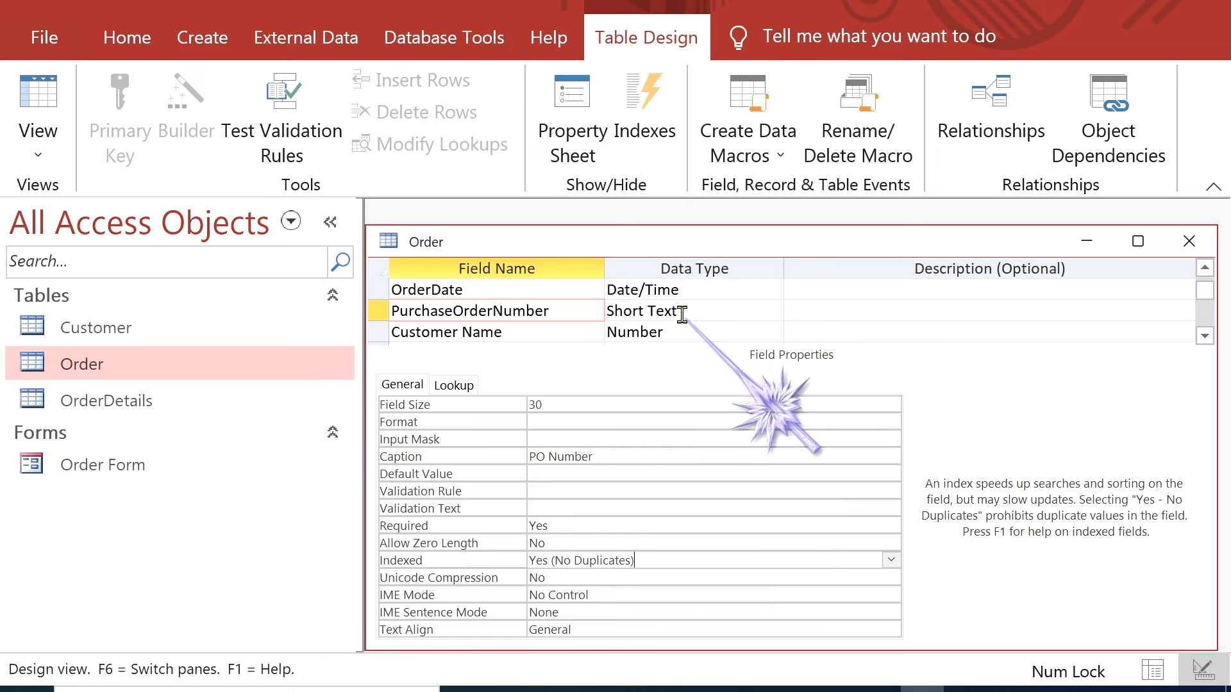
left_click(1189, 243)
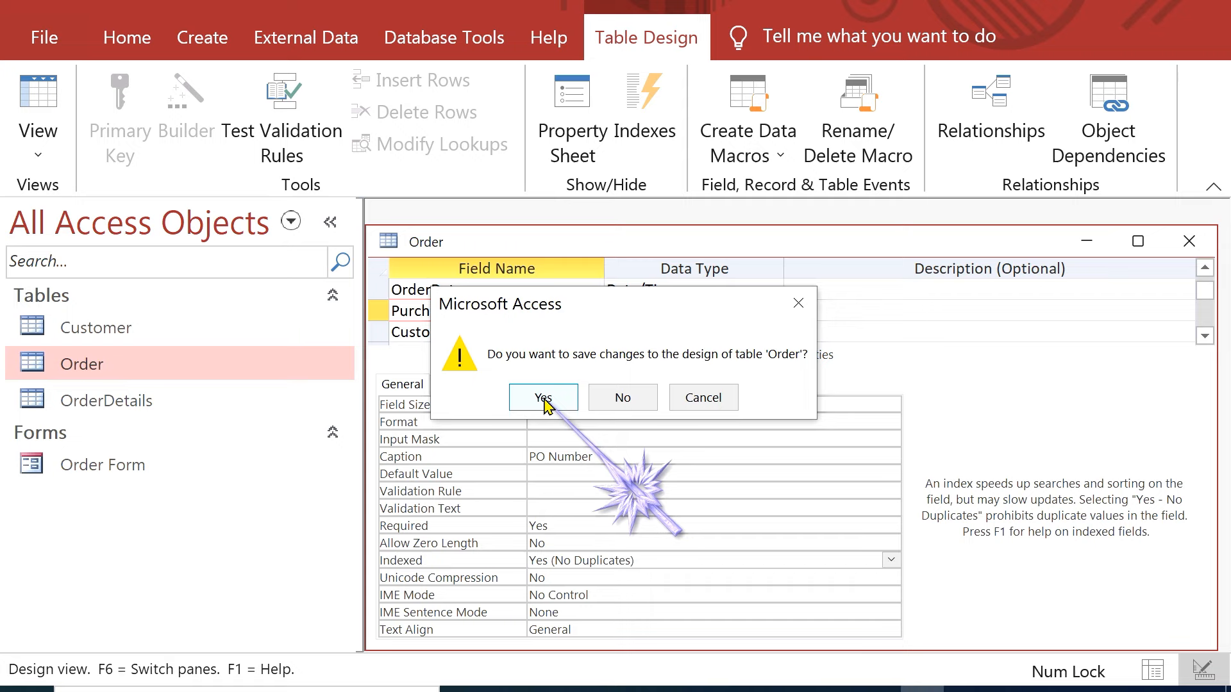
left_click(544, 400)
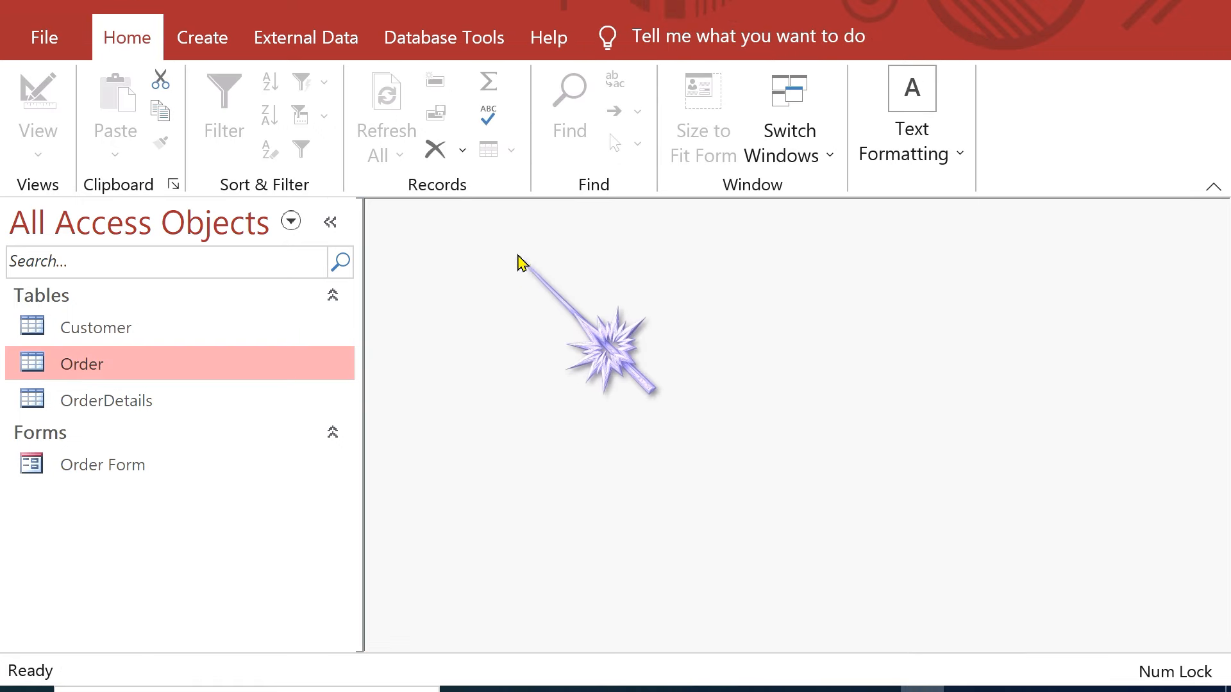
Step: Open the database relationships diagram and shift the Order and Customer tables slightly within the layout
left_click(453, 42)
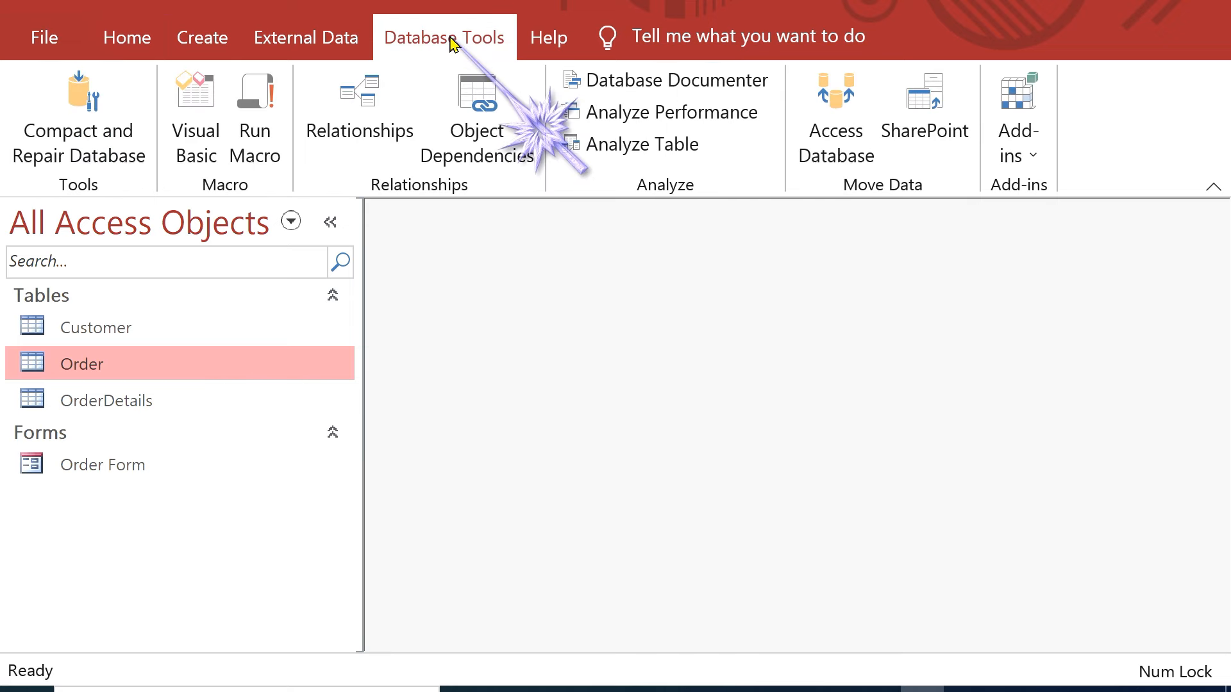
left_click(390, 115)
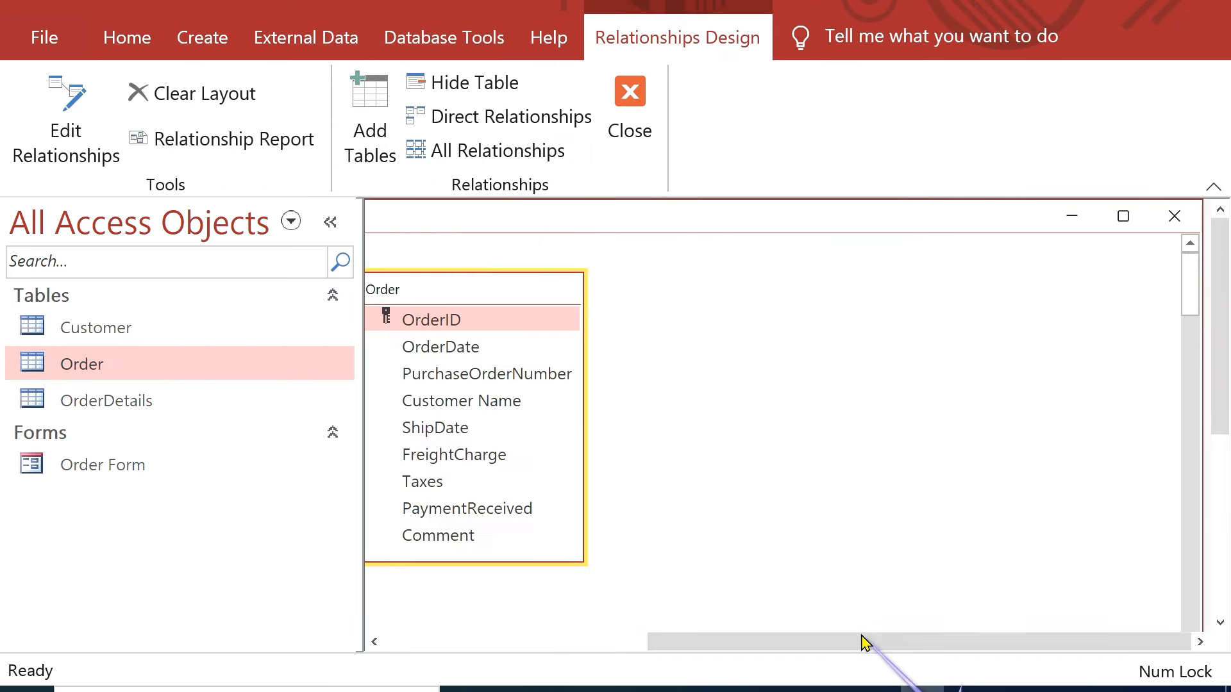
left_click_drag(866, 643, 544, 644)
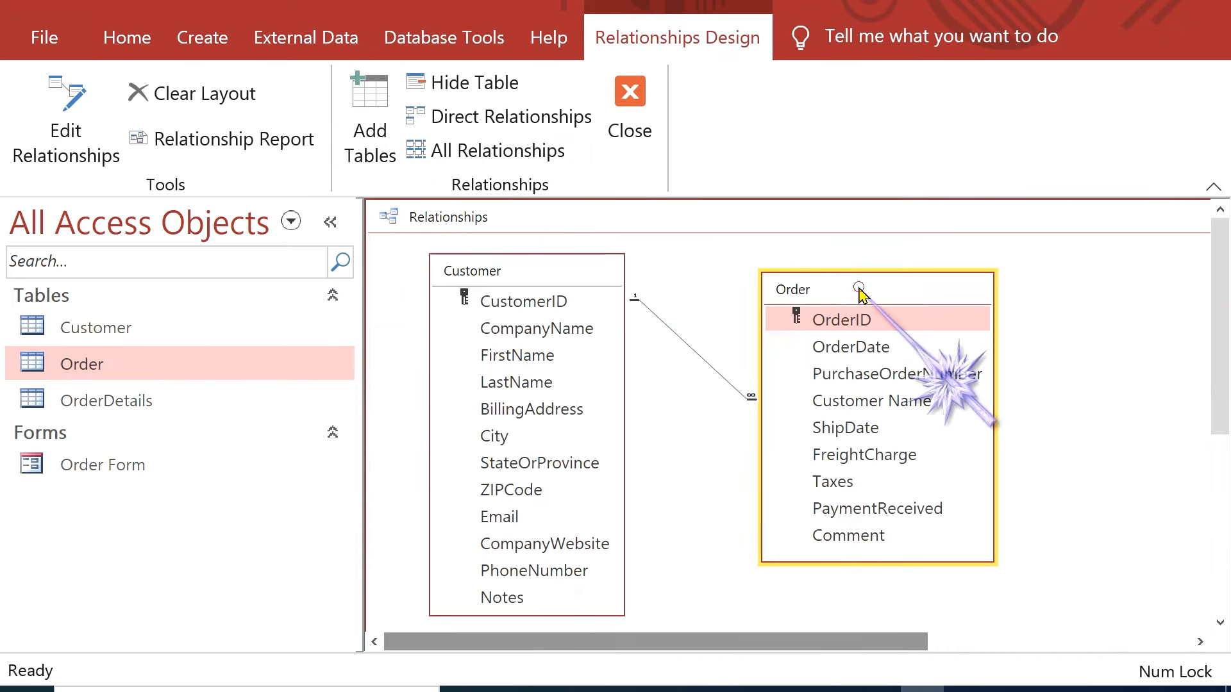
left_click_drag(859, 288, 893, 299)
left_click(572, 275)
left_click_drag(573, 276, 590, 274)
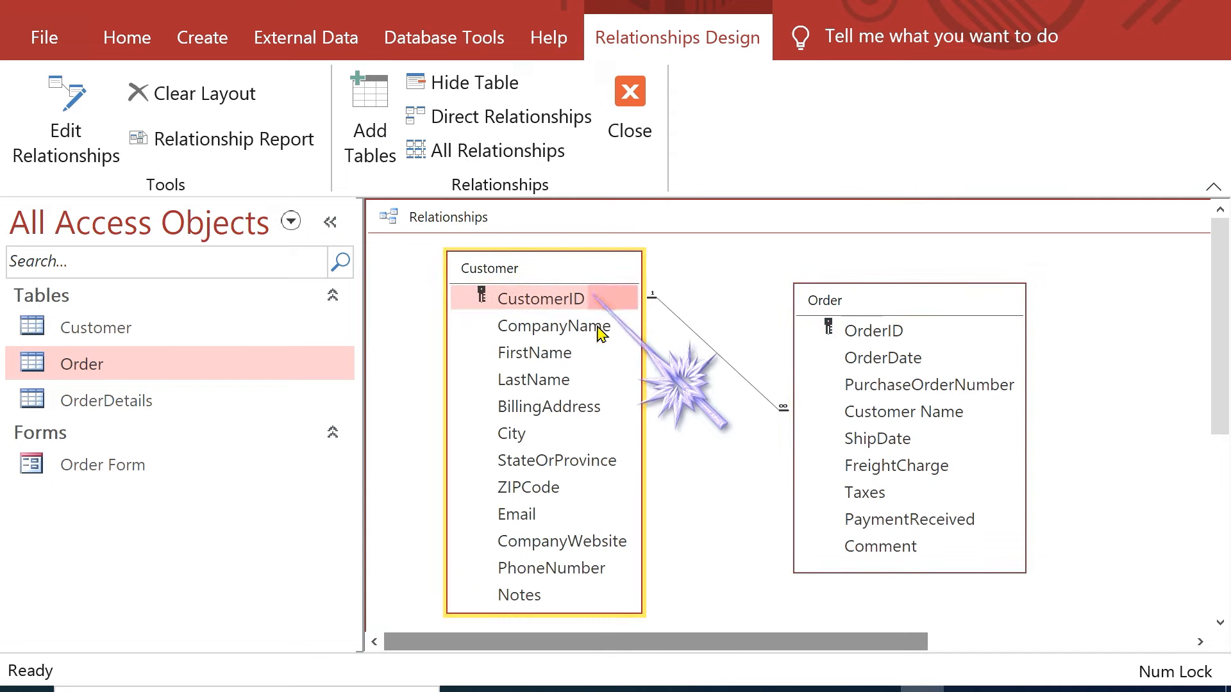
Step: Add the OrderDetails table to the relationships diagram and close the table list
right_click(1089, 327)
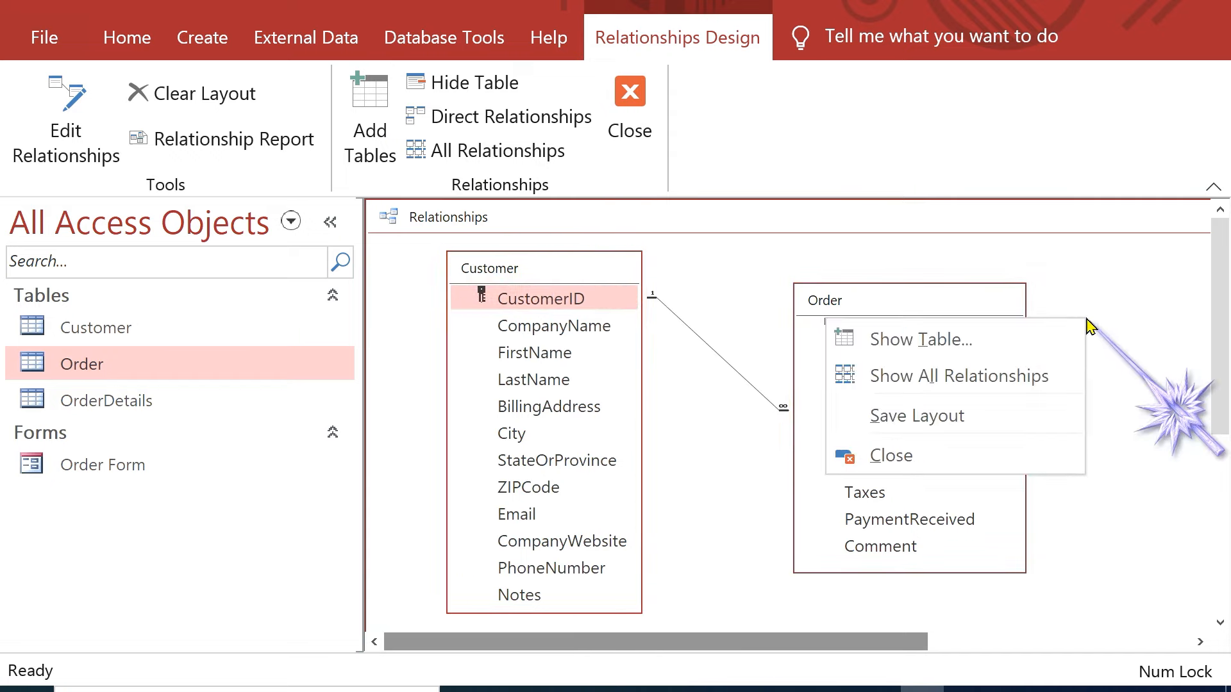
left_click(1062, 344)
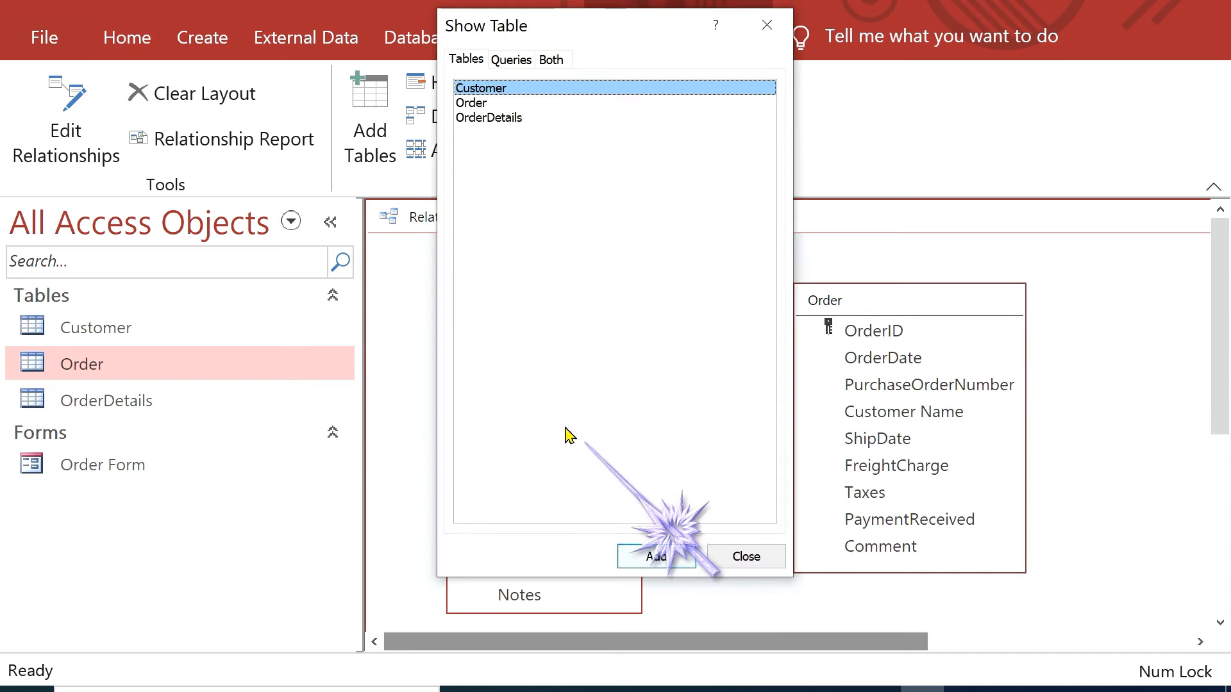
left_click(506, 118)
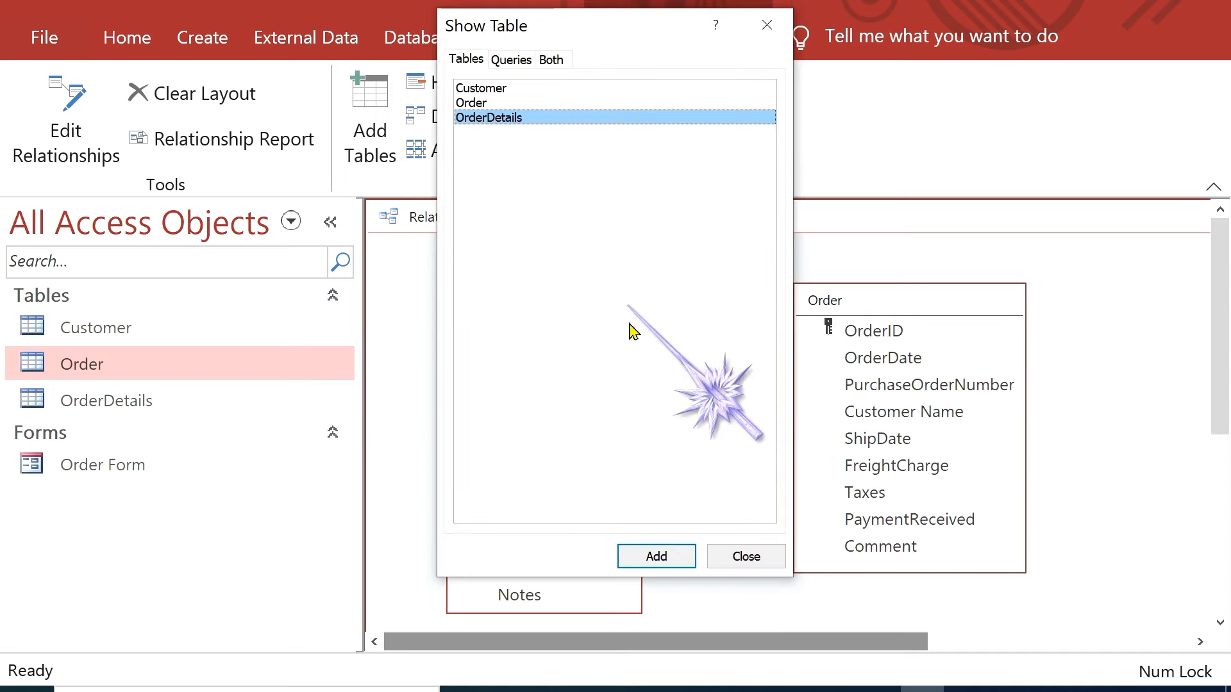
left_click(656, 556)
left_click(746, 556)
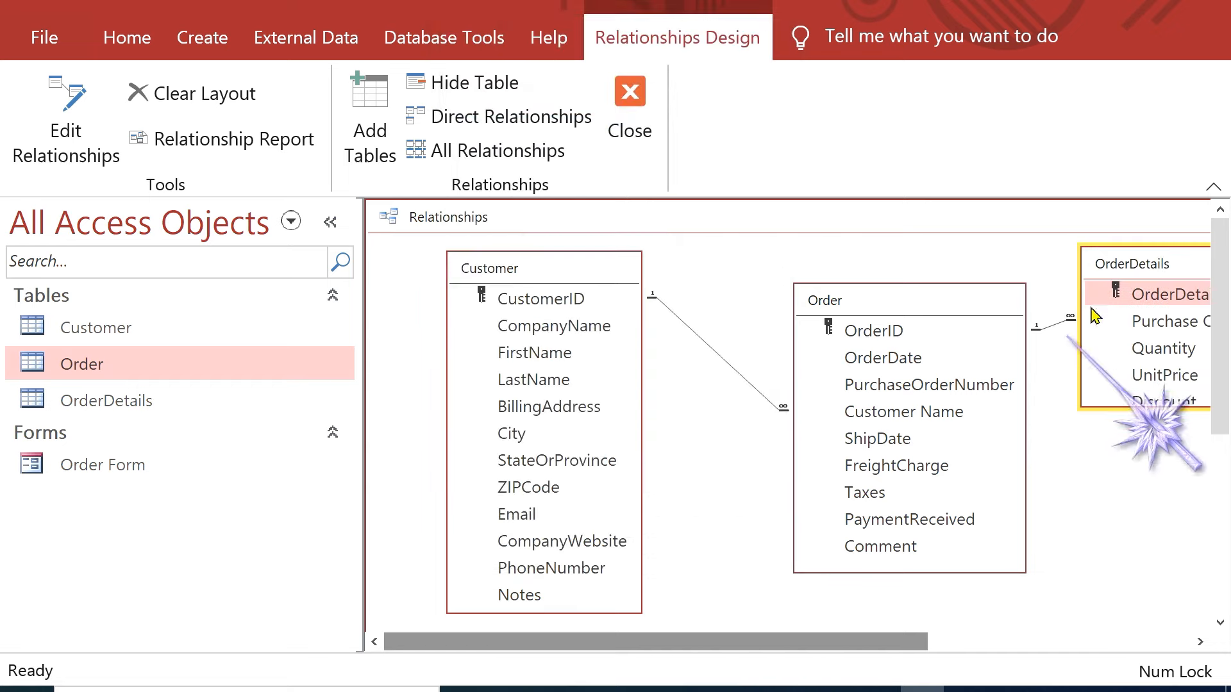
Step: Move the Order and OrderDetails tables closer to Customer and enlarge OrderDetails so that all its field names fit
left_click_drag(956, 297, 858, 268)
left_click_drag(1123, 282, 1002, 330)
left_click(1064, 451)
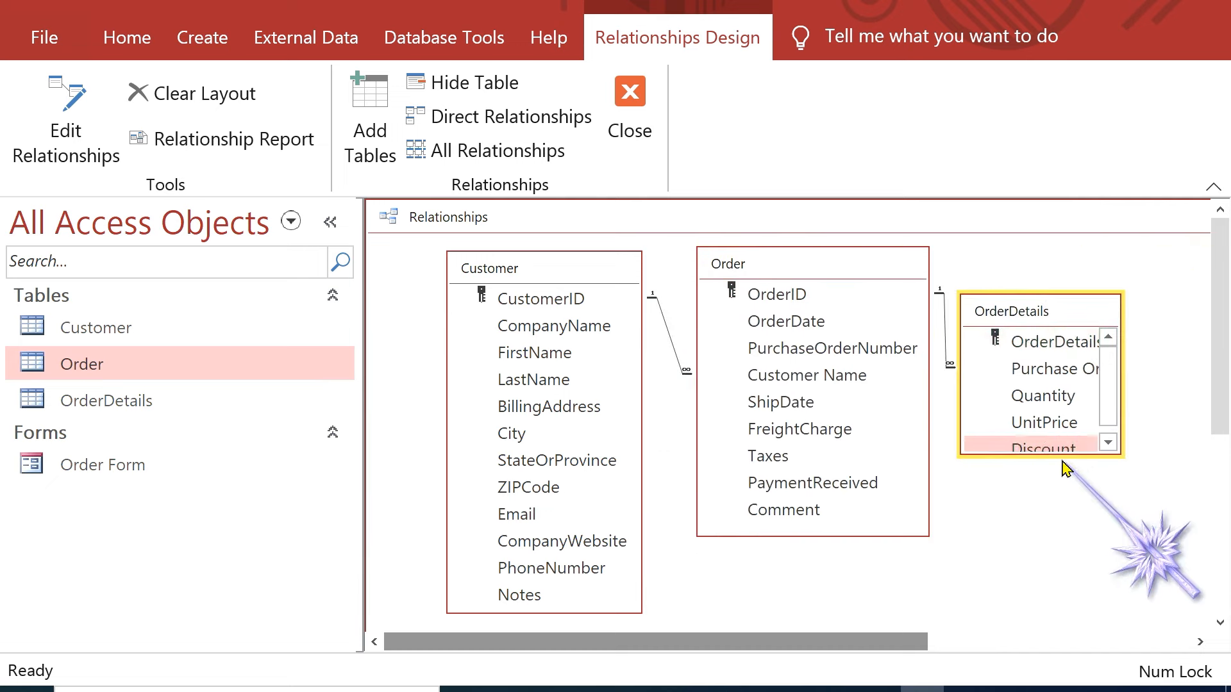
left_click_drag(1062, 454, 1063, 541)
left_click_drag(1119, 416, 1176, 409)
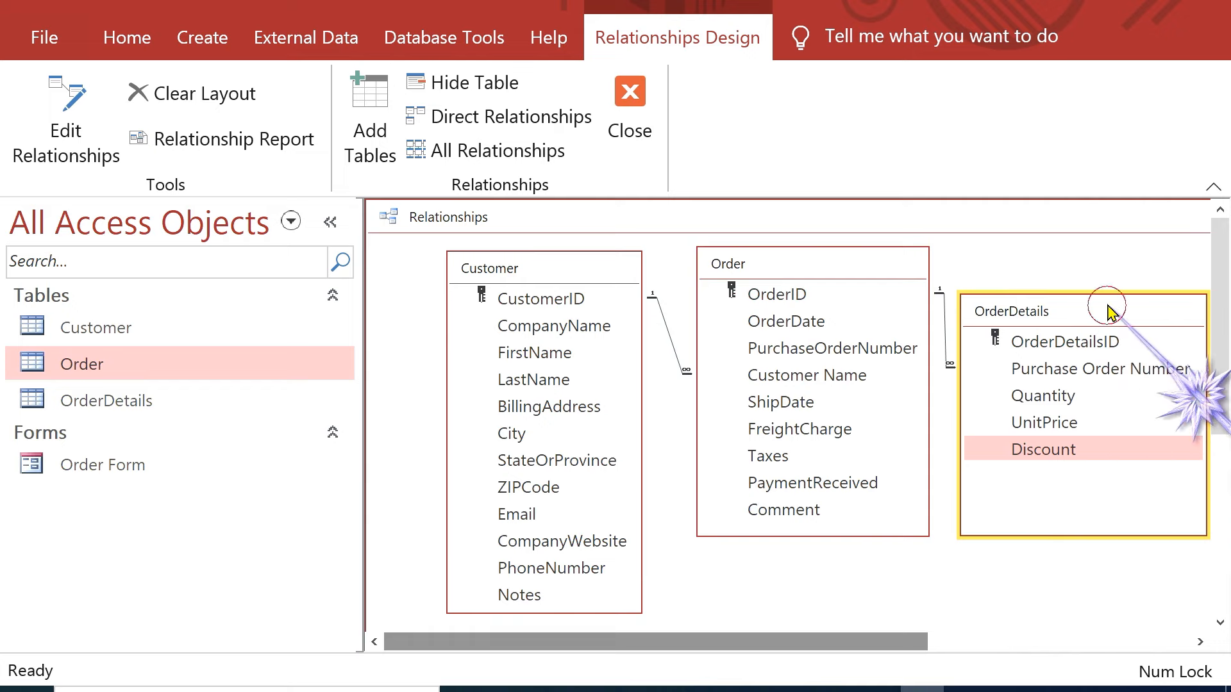
left_click_drag(854, 265, 841, 282)
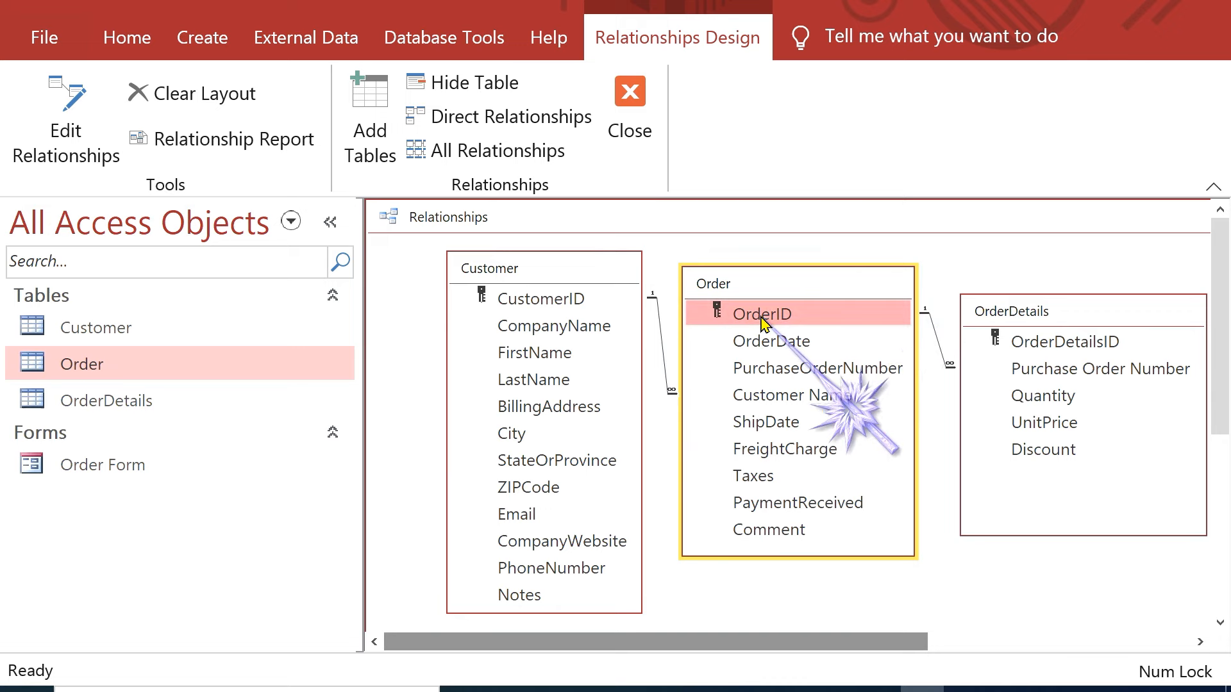
Step: Check the fields linking Order and OrderDetails, and close the relationships diagram, saving its layout
left_click_drag(763, 322, 1081, 376)
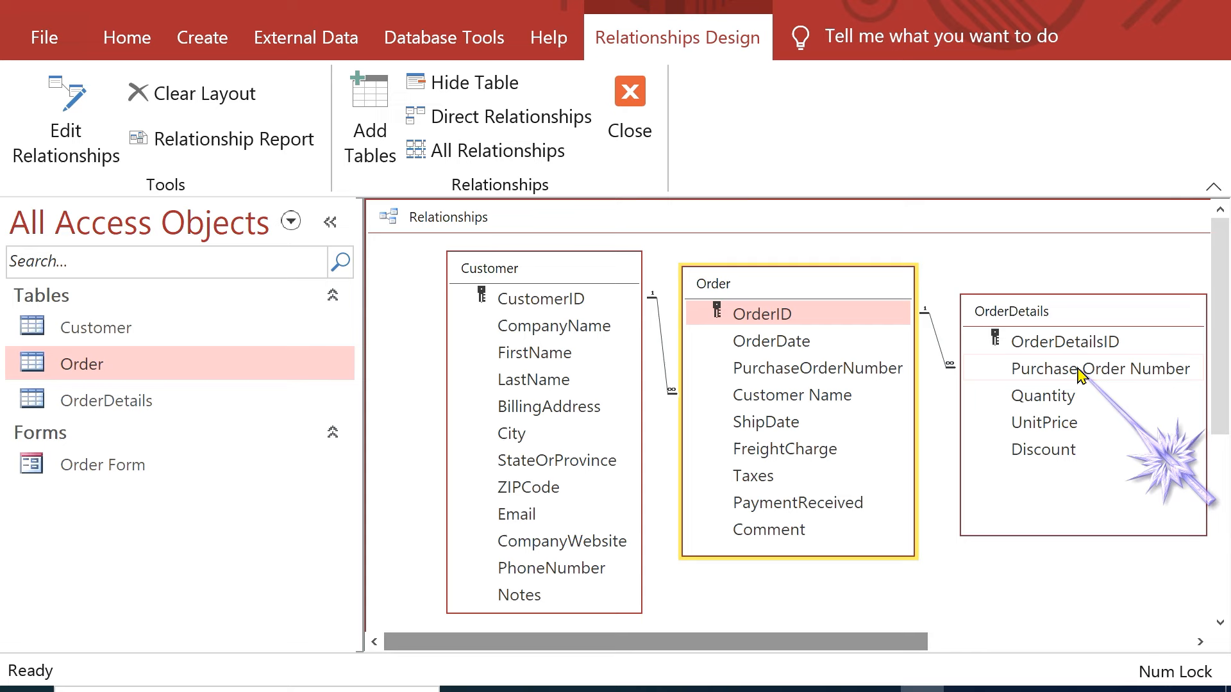
left_click(1081, 376)
left_click(816, 368)
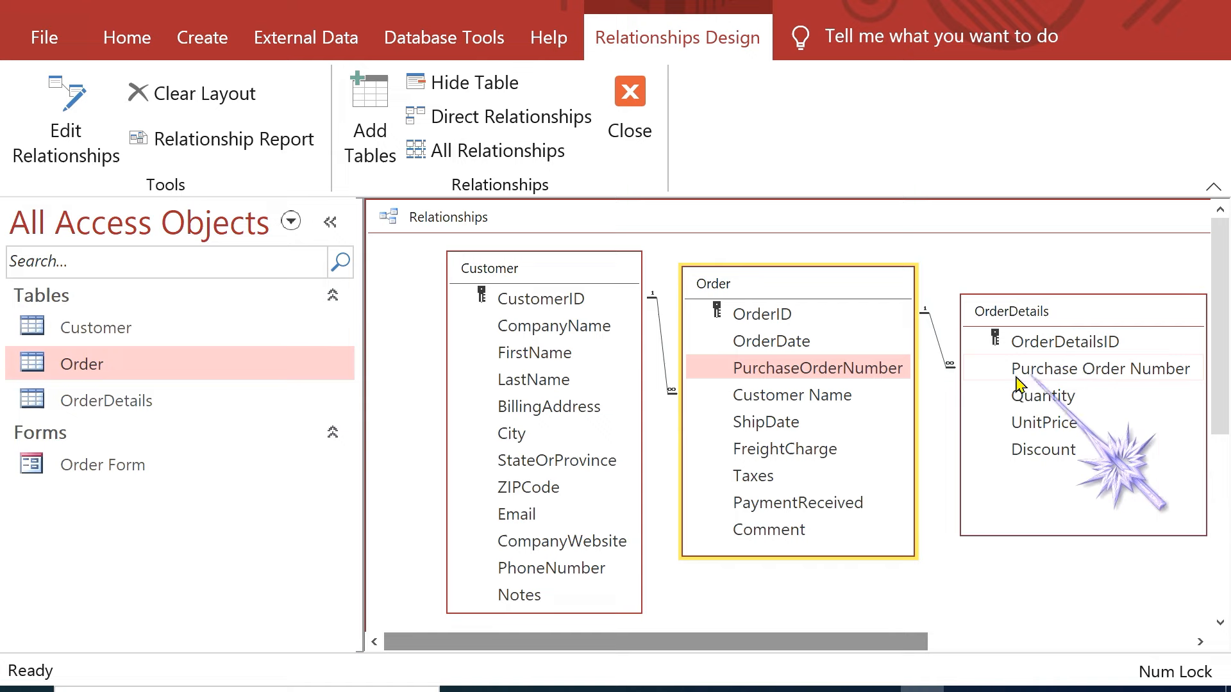
left_click_drag(859, 649, 1123, 653)
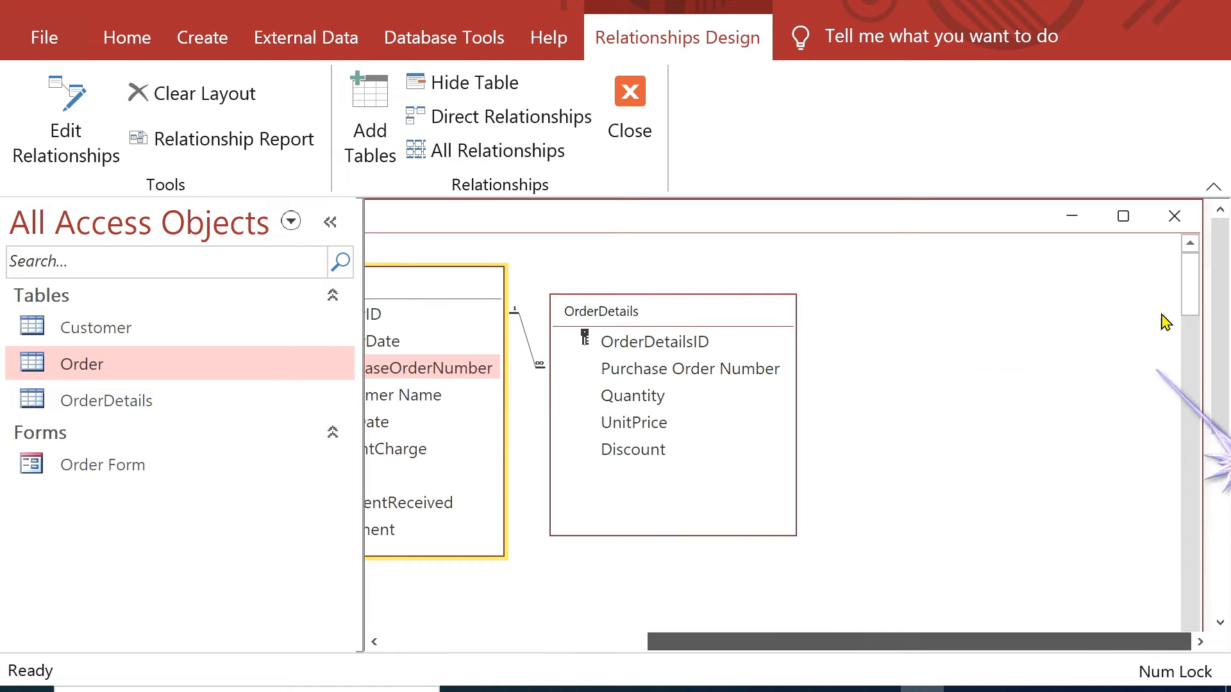
left_click(1176, 217)
left_click(543, 398)
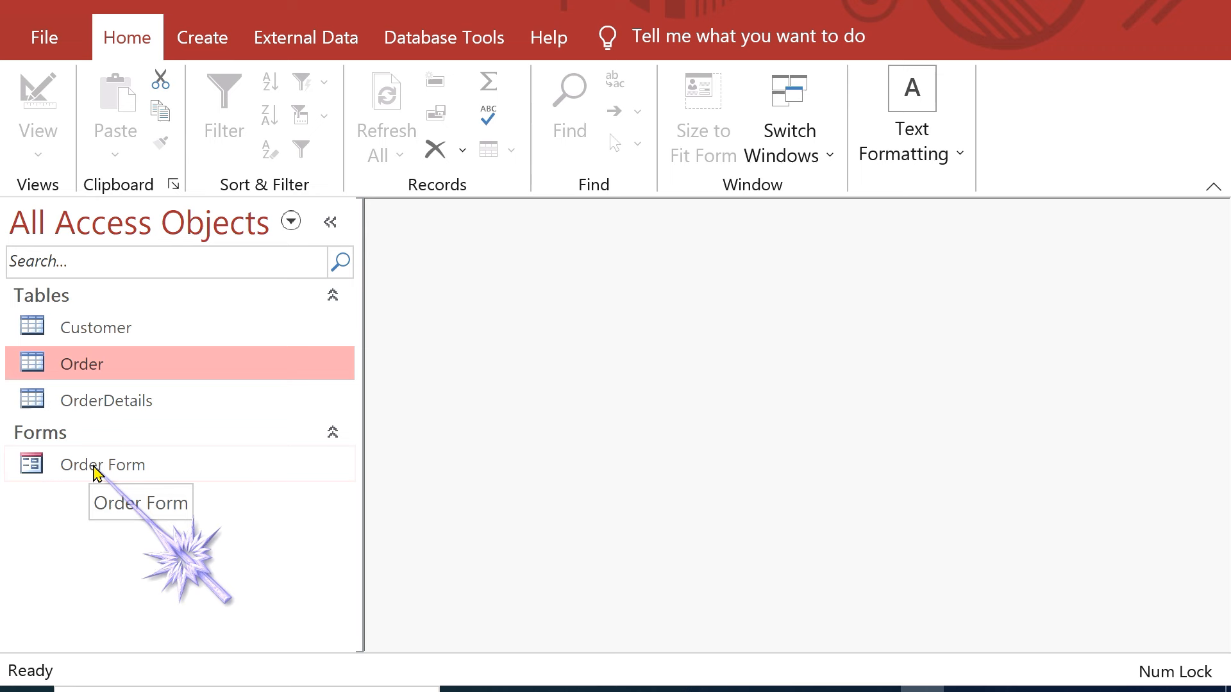
Step: Start the Form Wizard for the OrderDetails table, include all of its fields in the form, and continue to the layout options
left_click(131, 409)
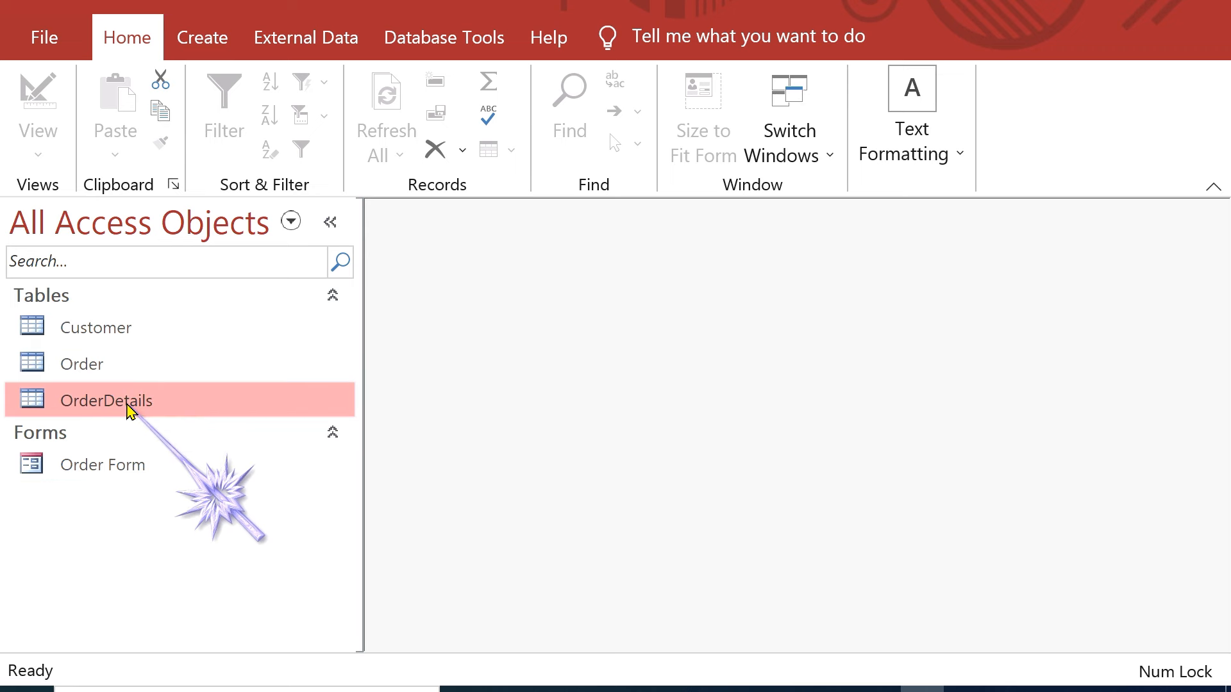
left_click(204, 37)
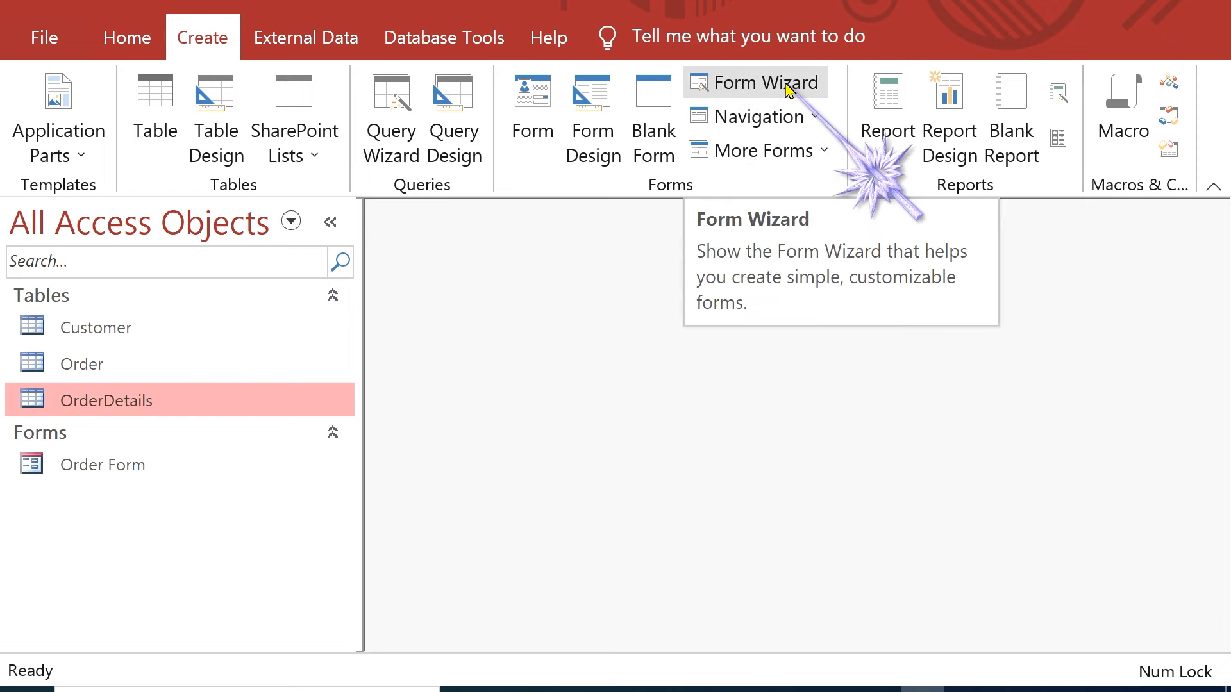
left_click(788, 90)
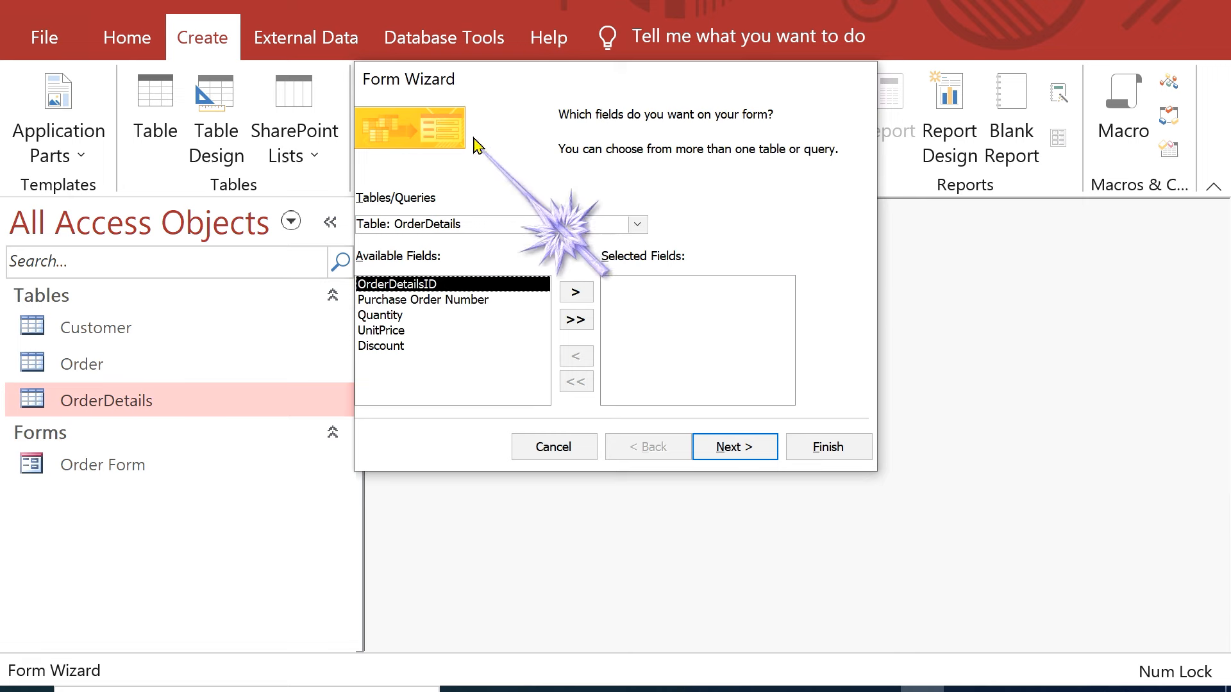
left_click_drag(632, 88, 645, 133)
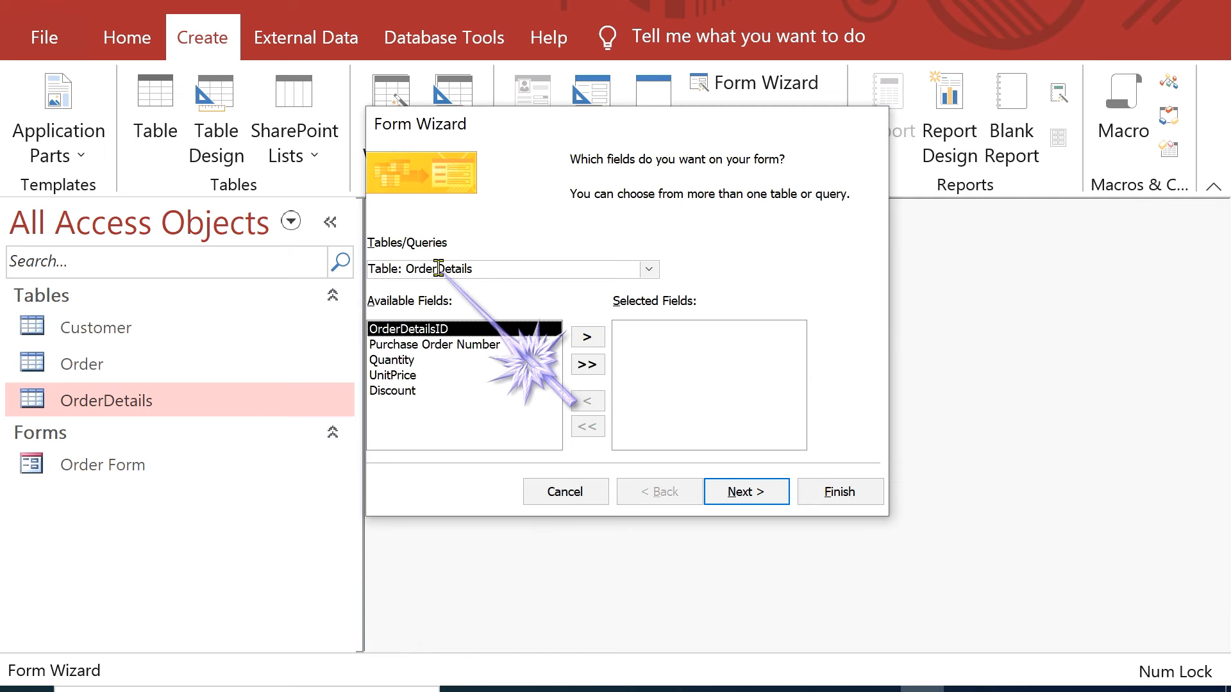
left_click(648, 269)
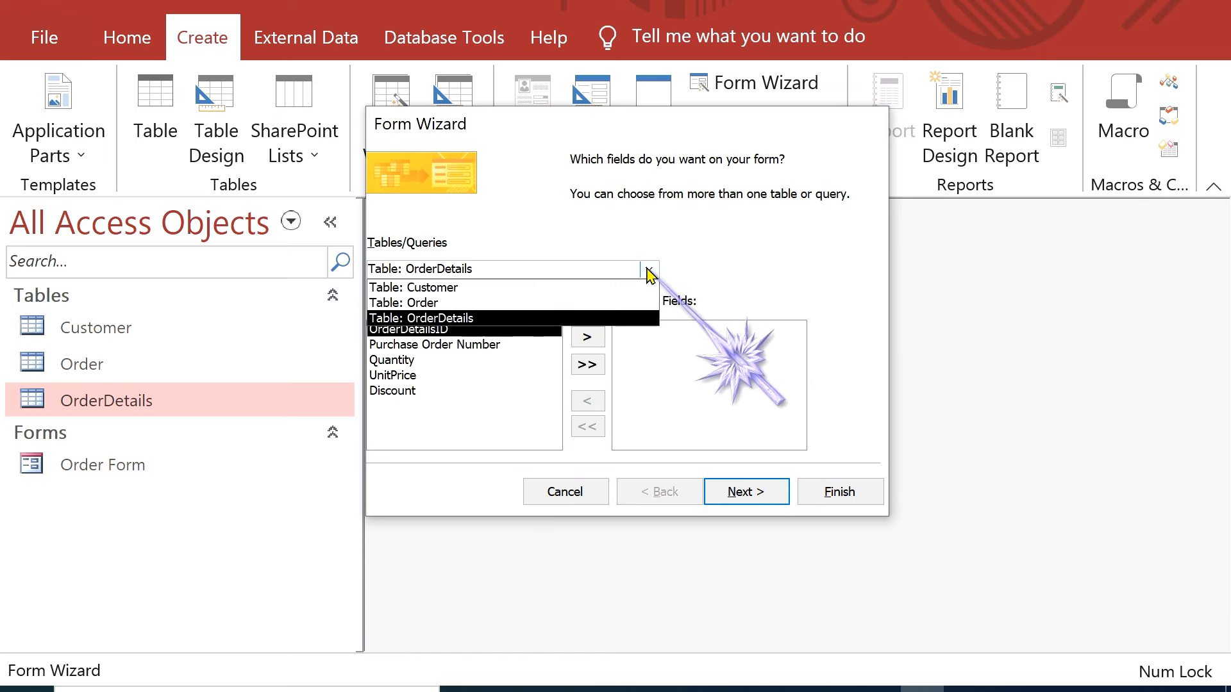
left_click(525, 318)
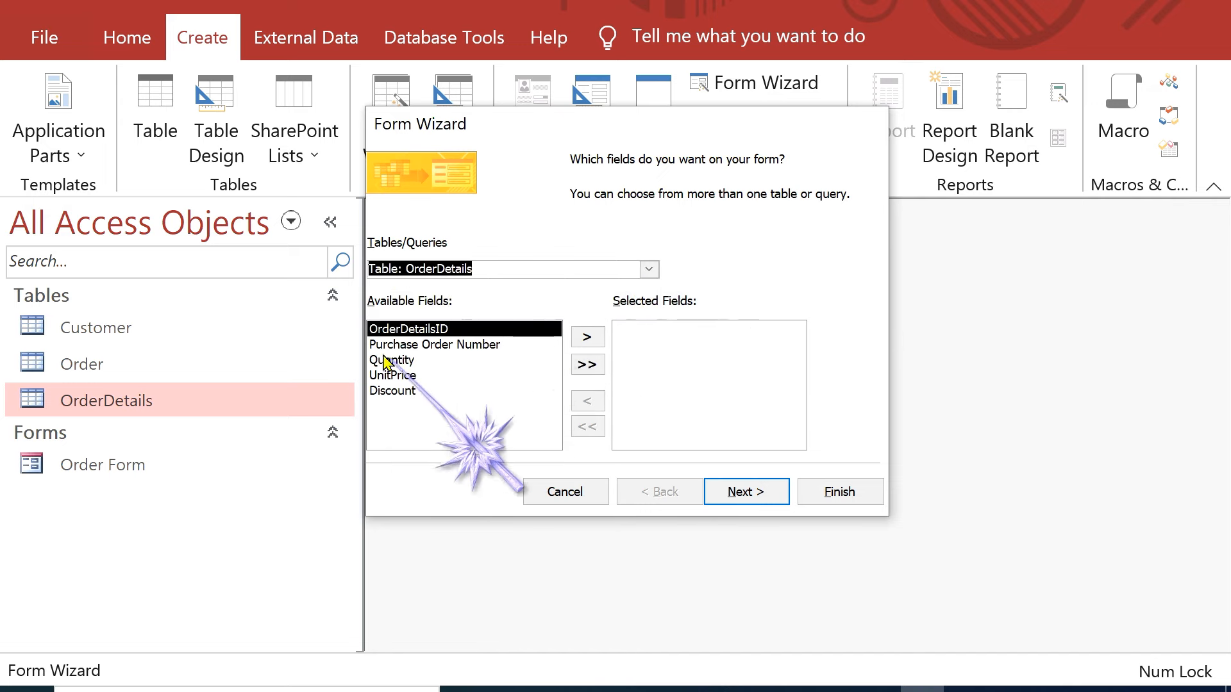
left_click(593, 365)
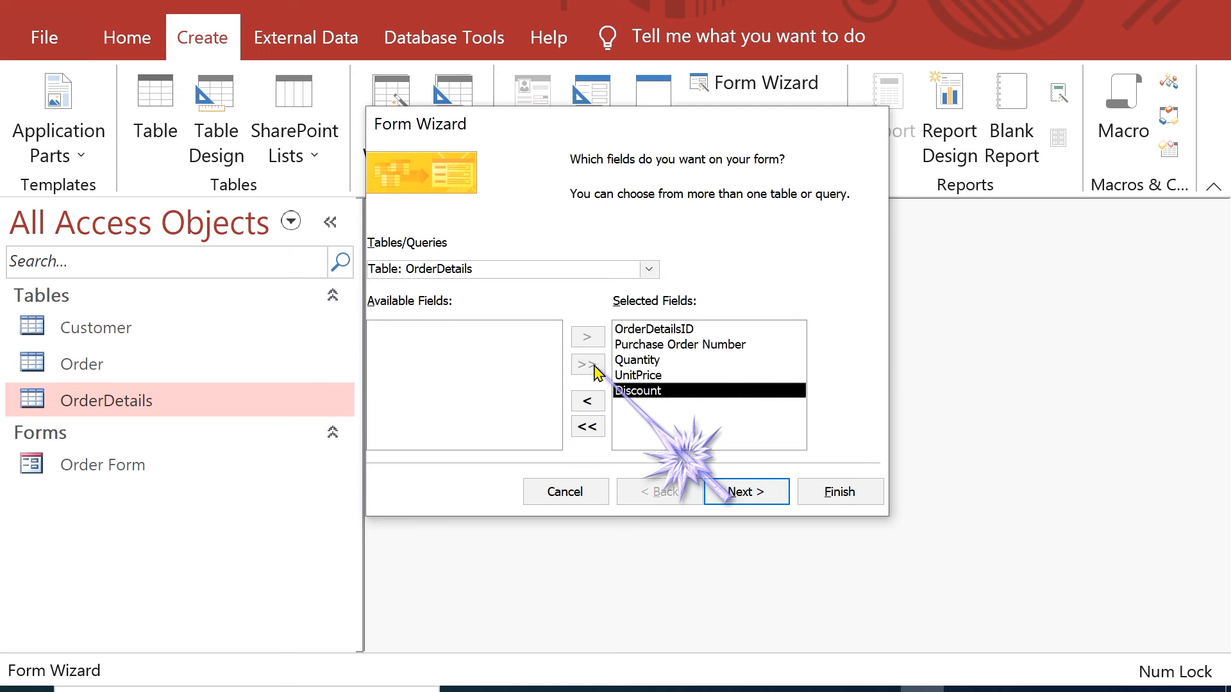
left_click(751, 492)
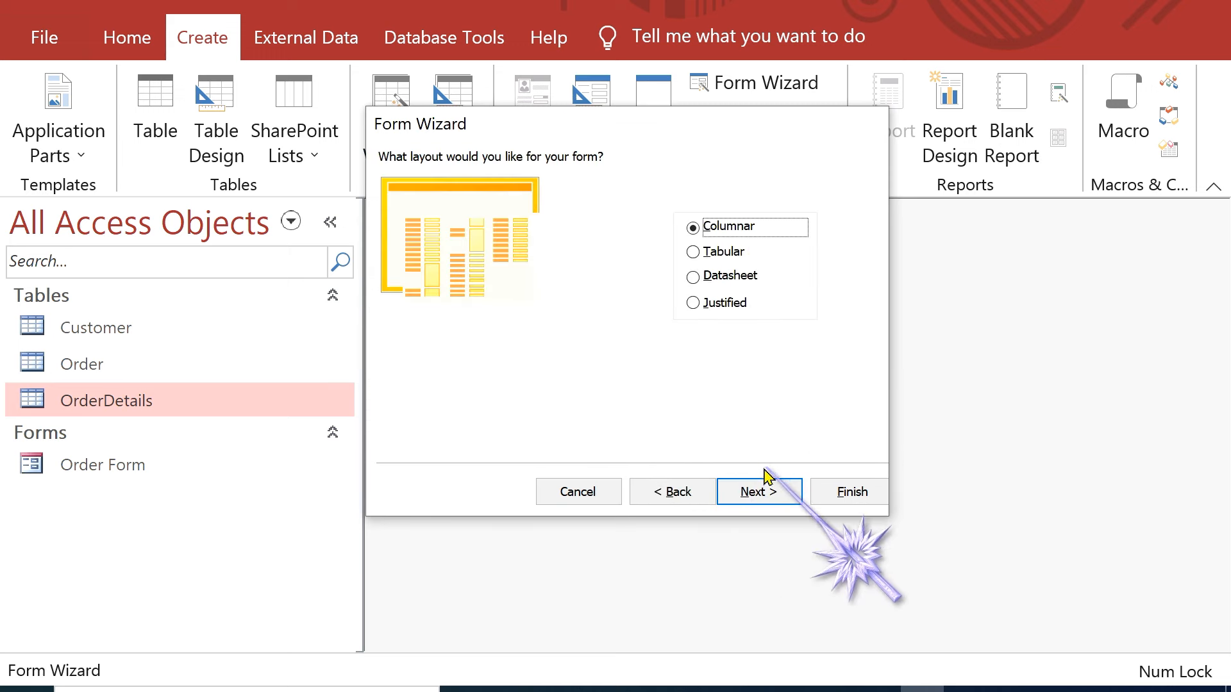
Step: Keep the columnar layout, title the form Order Details Form, and finish the wizard with the form opened
left_click(759, 492)
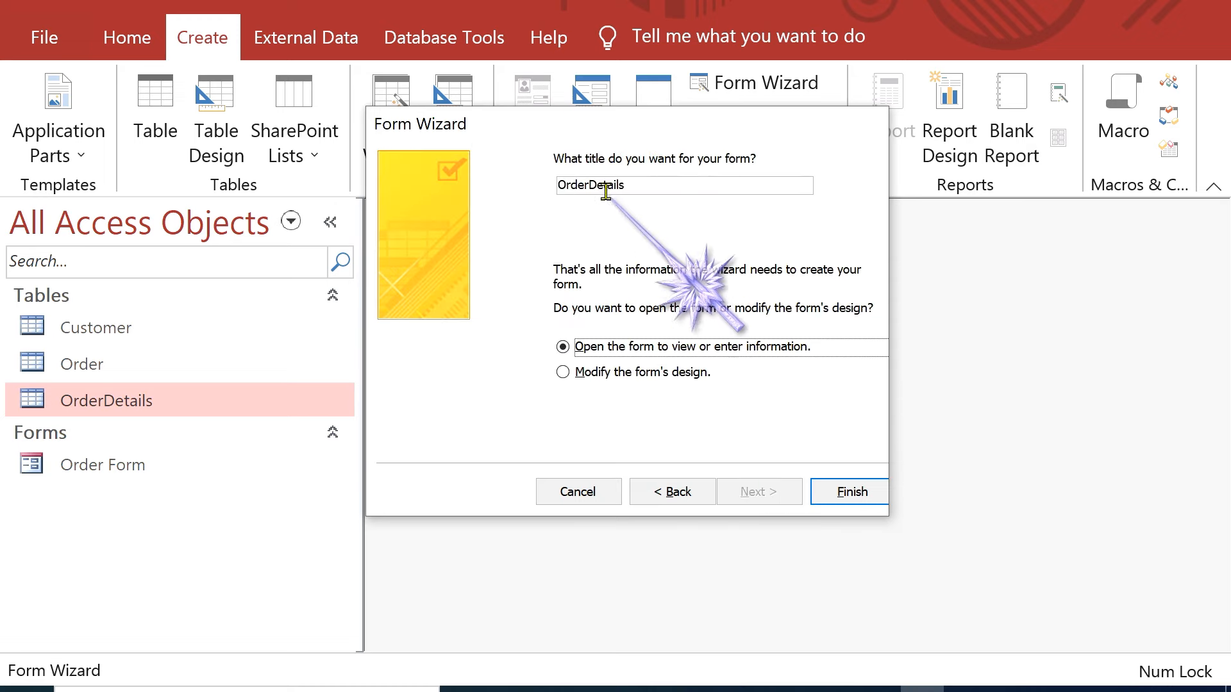
left_click(636, 184)
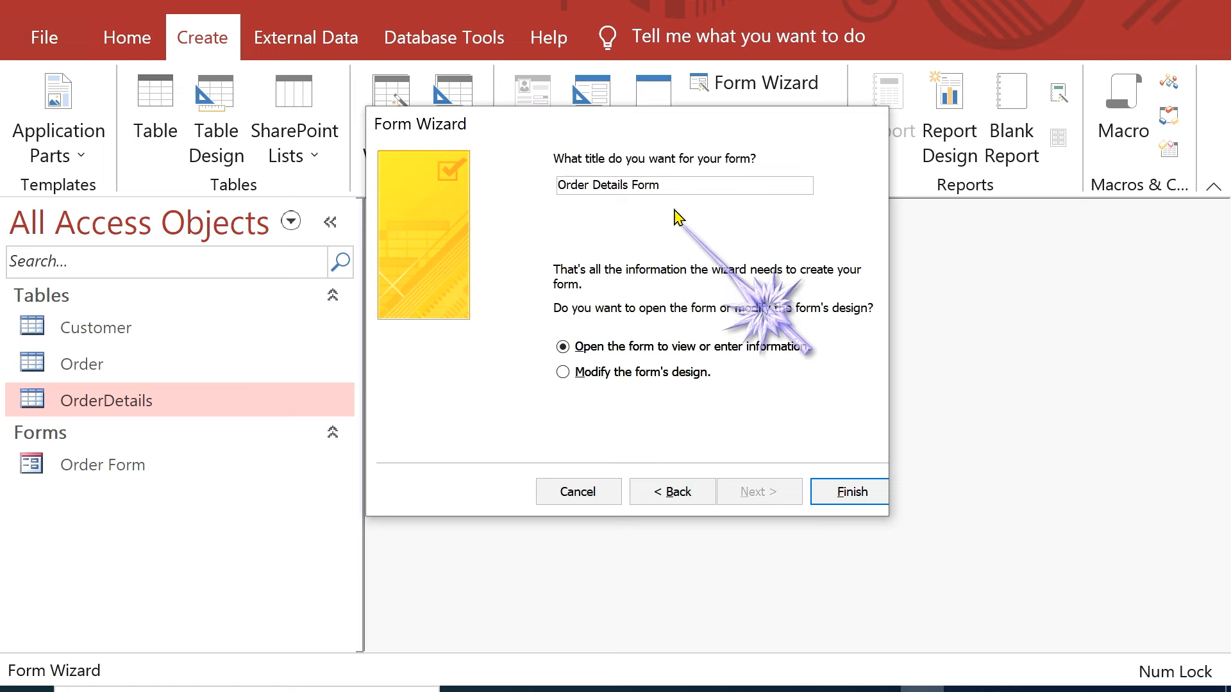
left_click(851, 493)
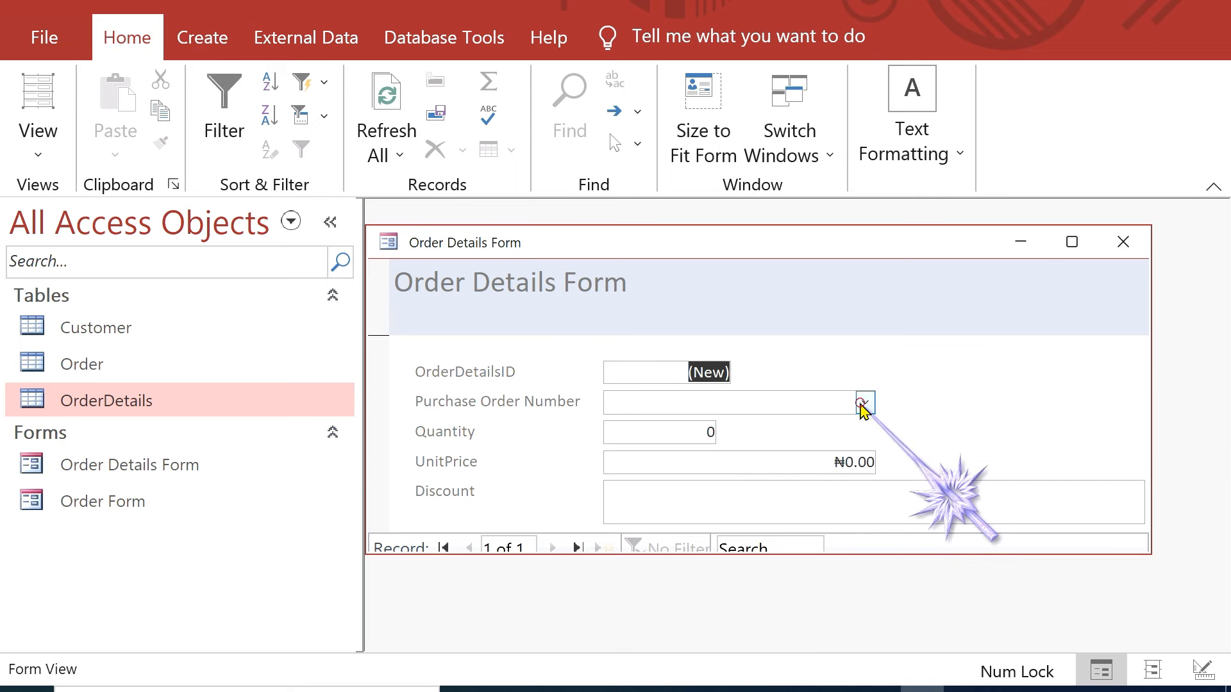
Step: Choose the second-to-last purchase order number in the list for the new order details record, and close the form
left_click(862, 404)
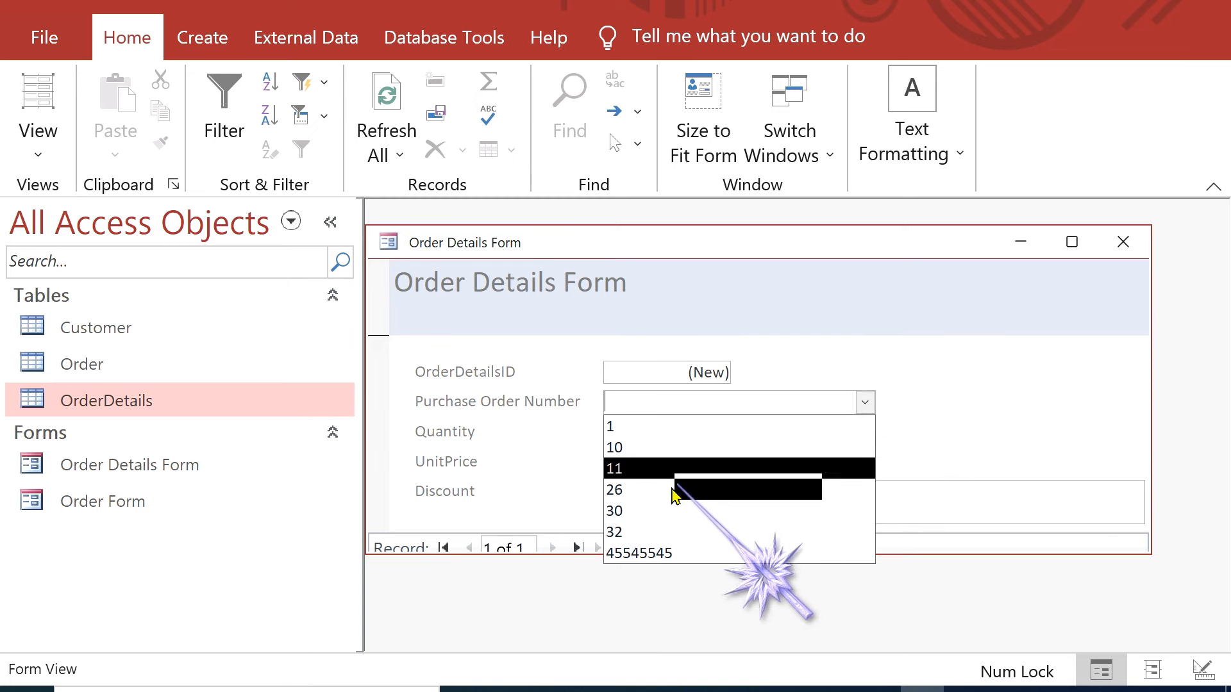
left_click(863, 404)
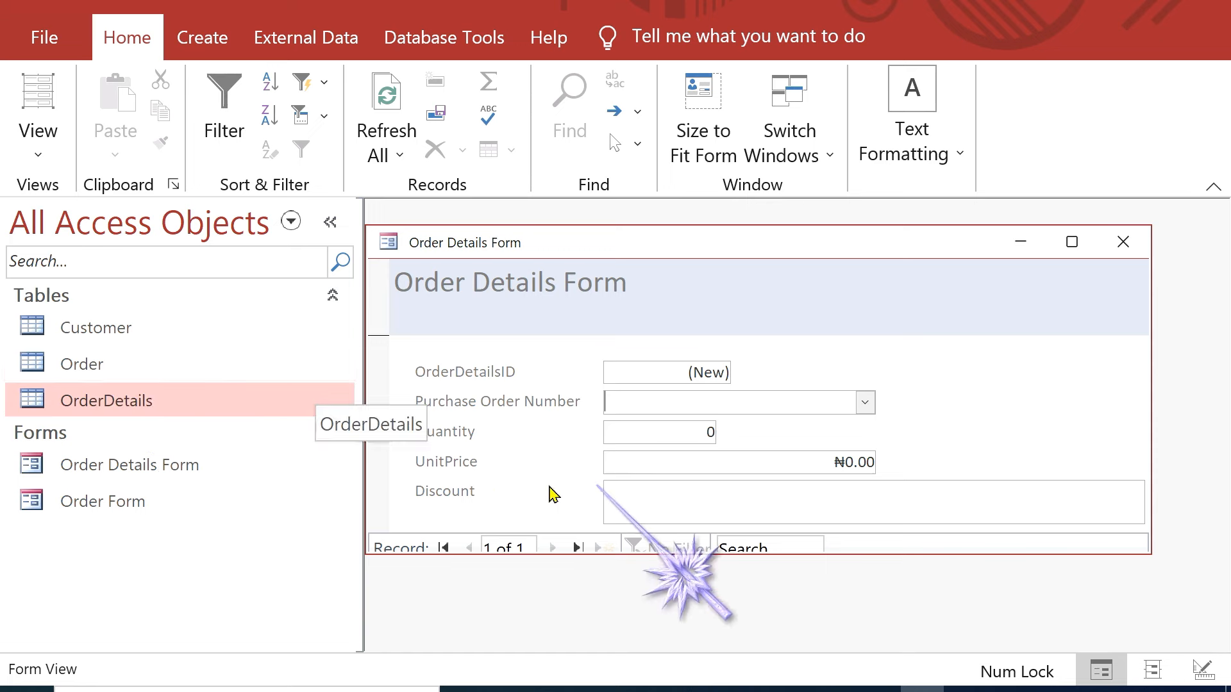
left_click(863, 403)
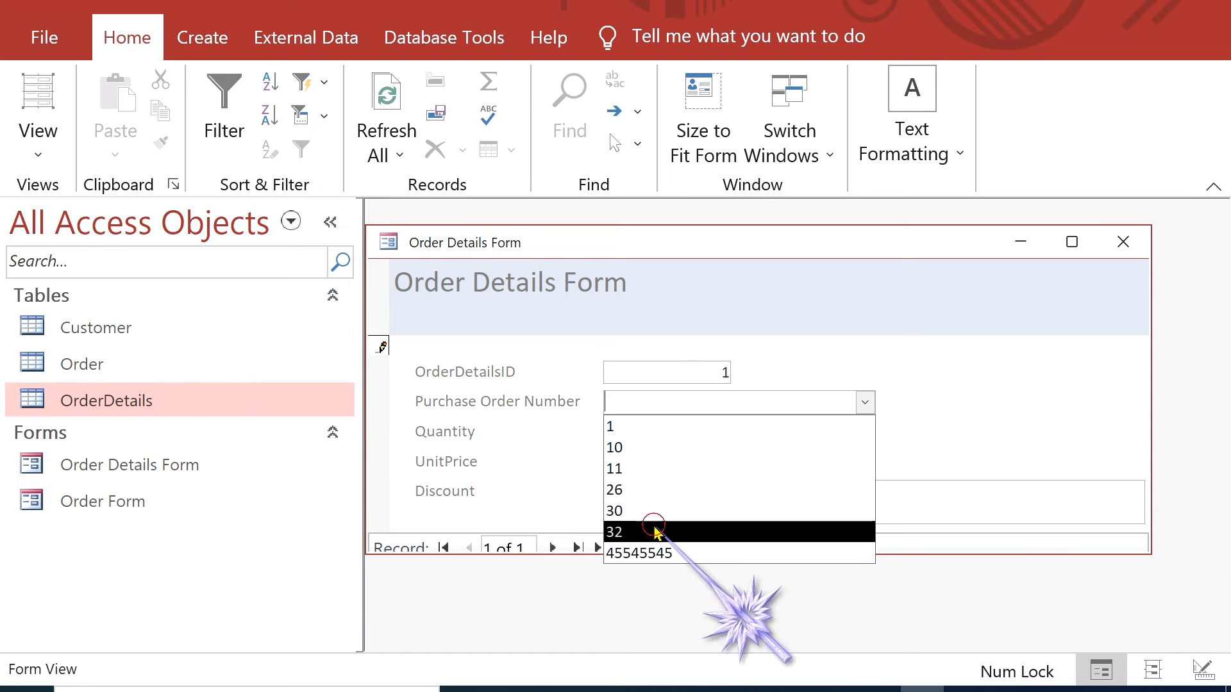
left_click(660, 532)
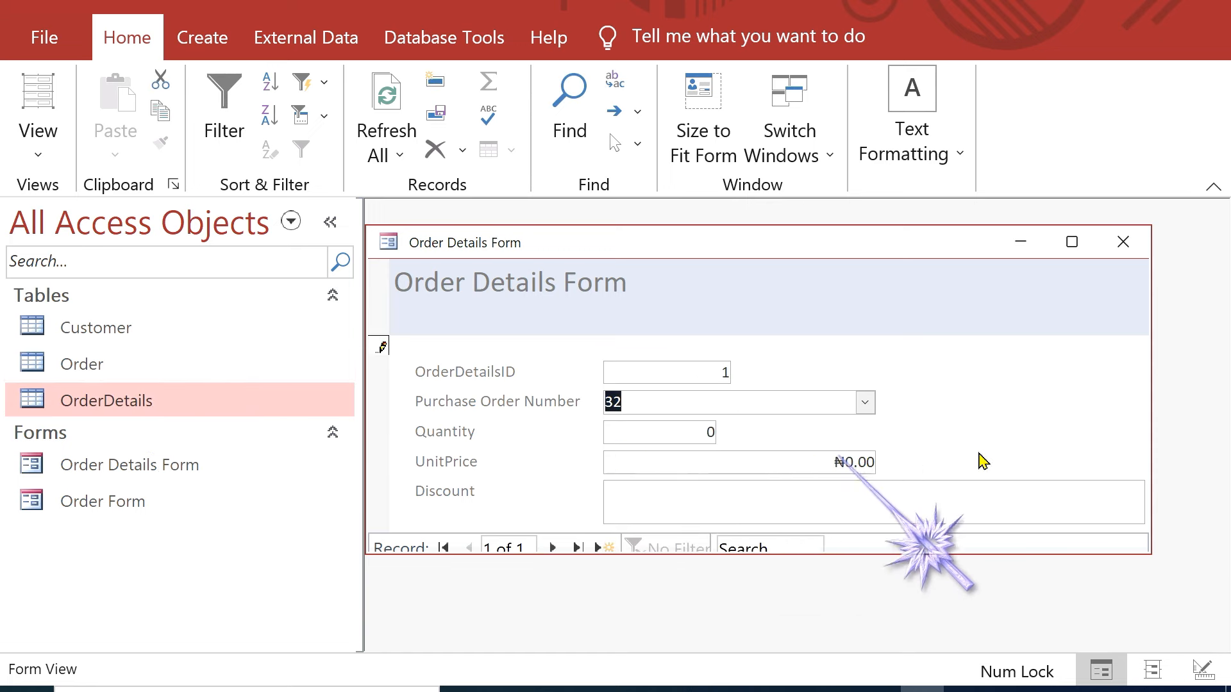
left_click(1123, 242)
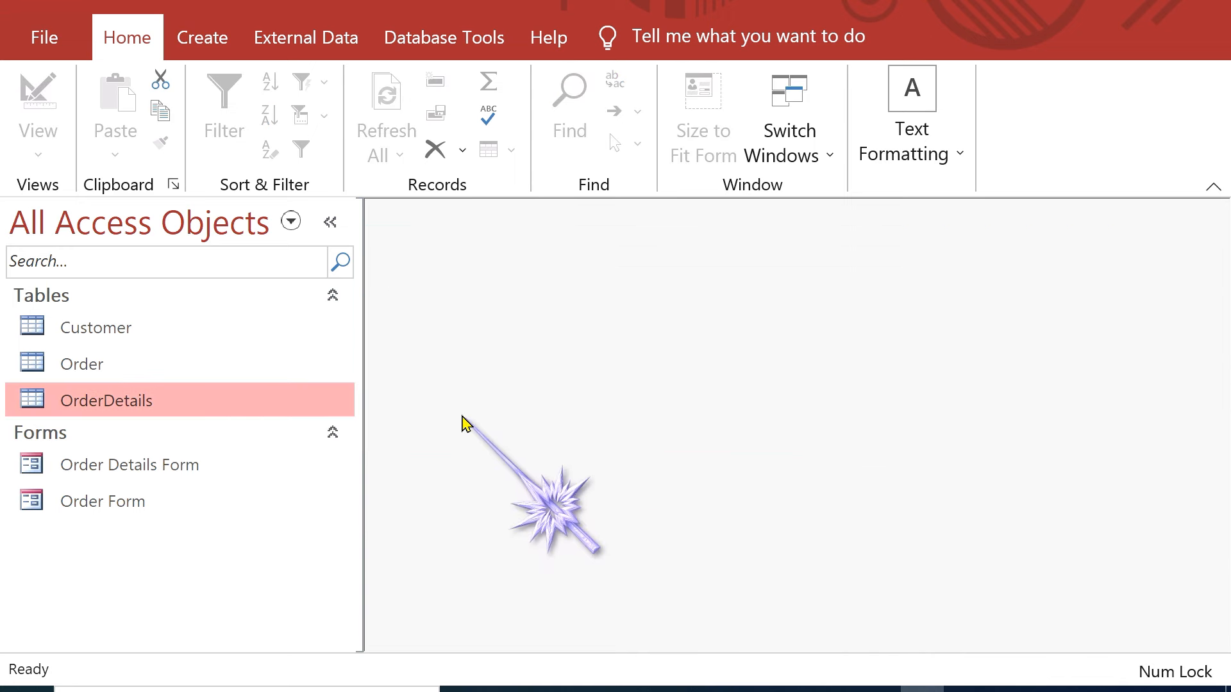
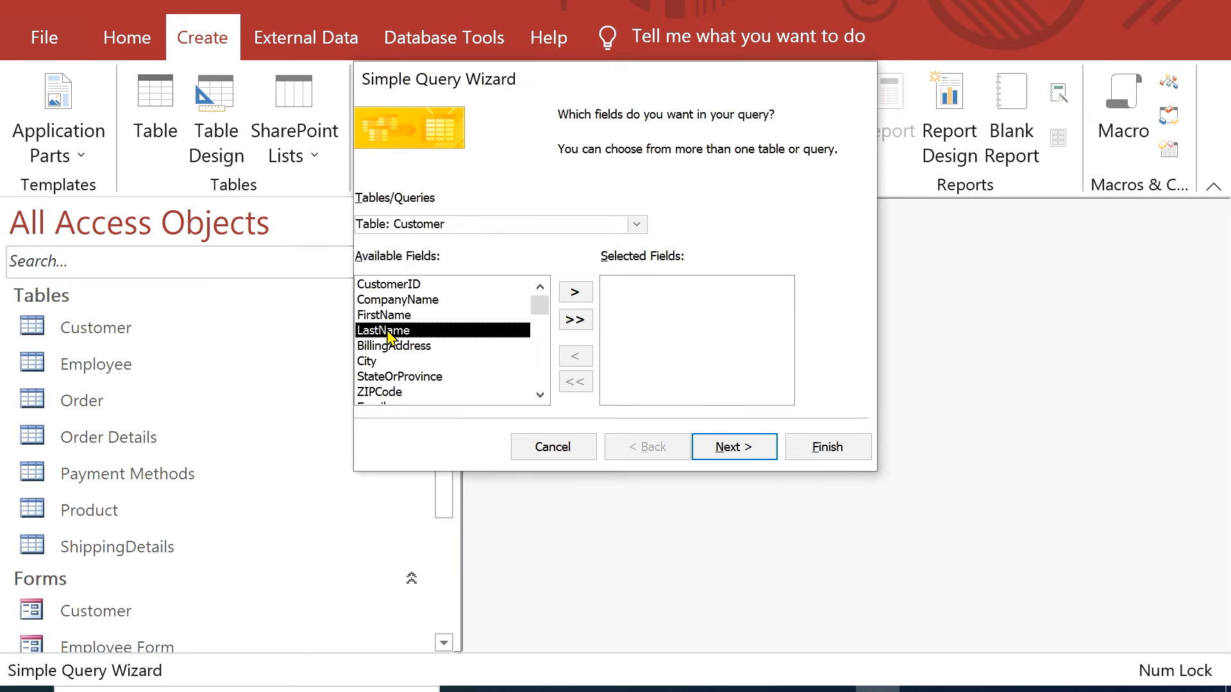
Step: Add the LastName and FirstName fields of the Customer table to the query, in that order
left_click(573, 292)
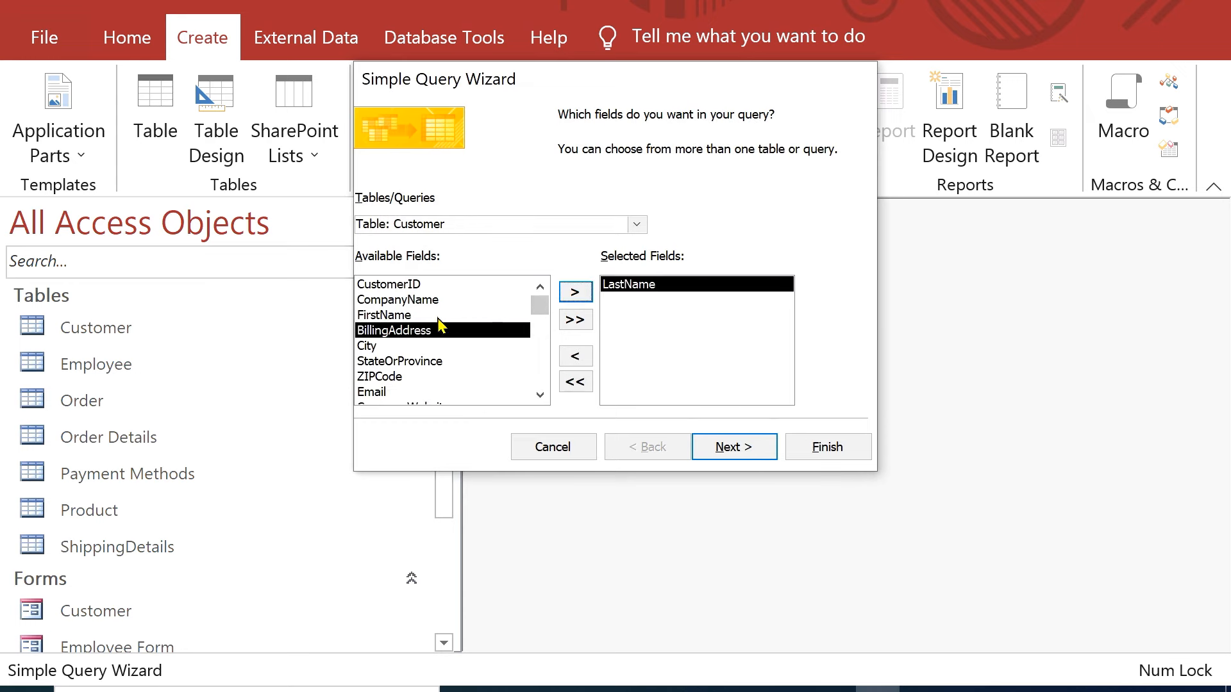
left_click(405, 315)
left_click(575, 291)
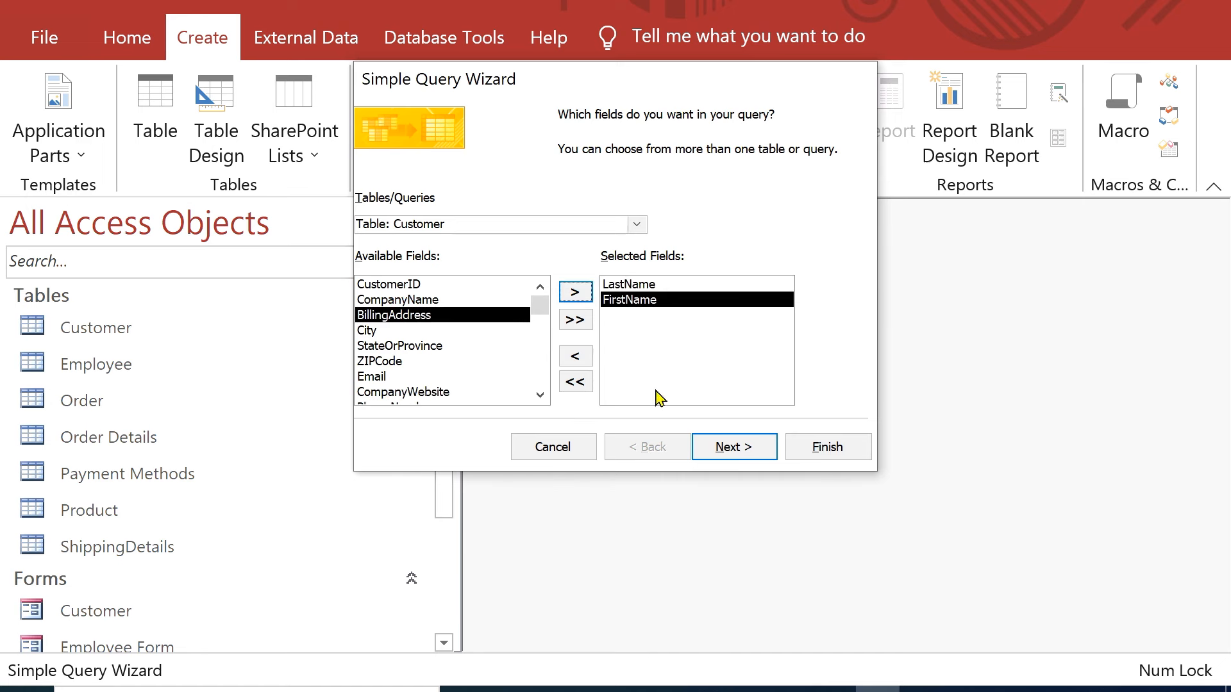
Step: Consult the table diagram slide in PowerPoint, and add OrderDate and PurchaseOrderNumber from the Order table to the query
left_click(652, 690)
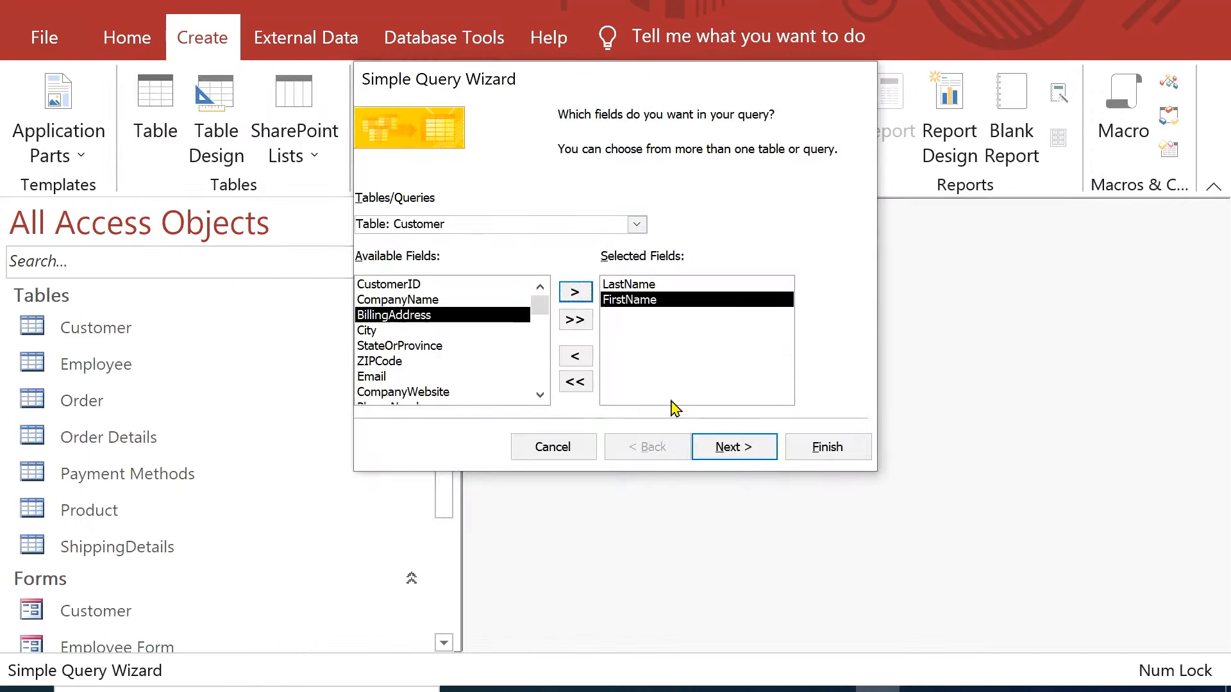
left_click(637, 225)
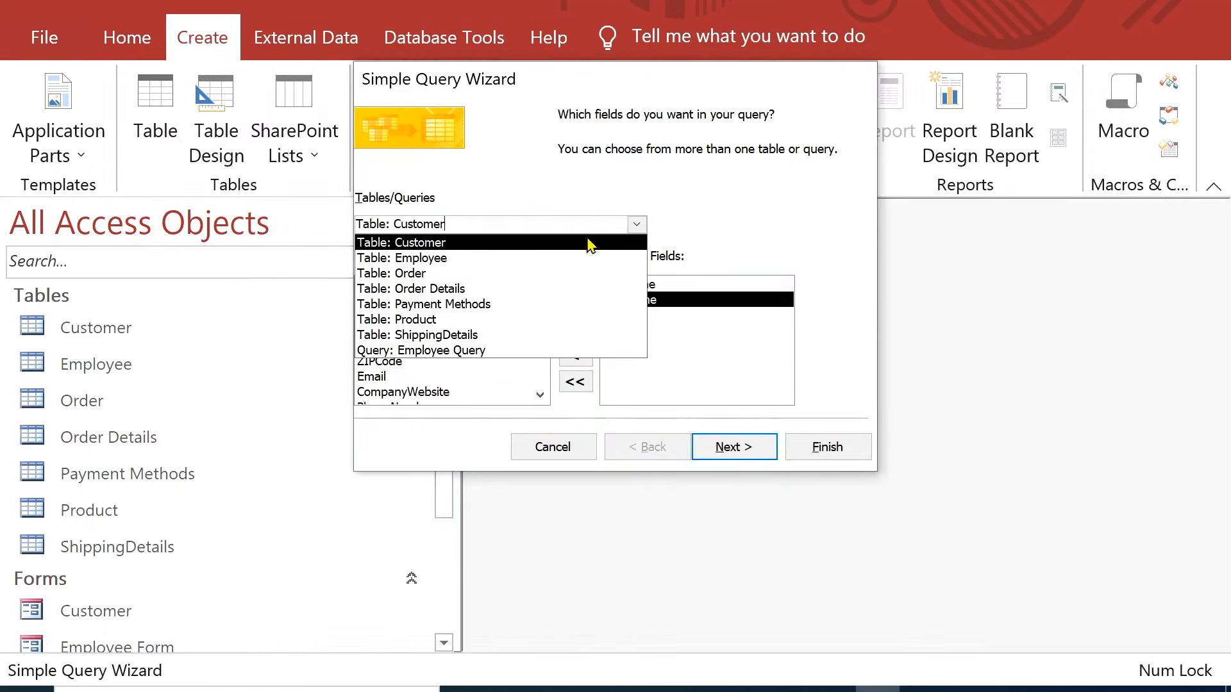
left_click(468, 279)
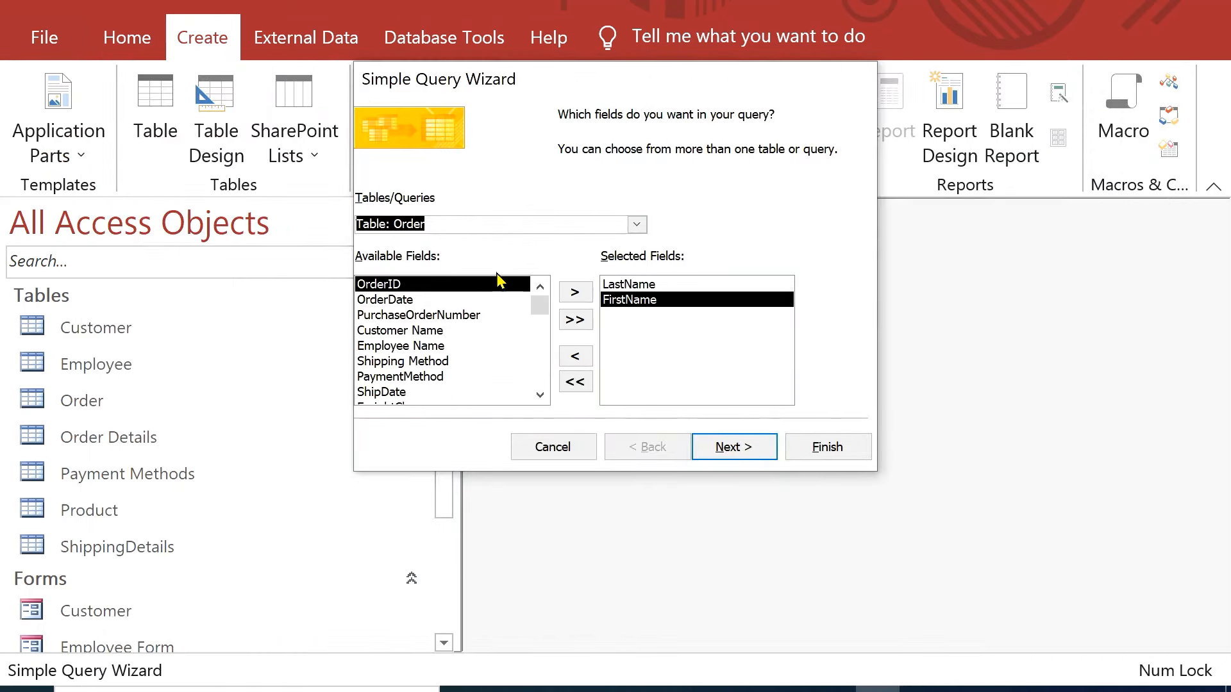
left_click(451, 317)
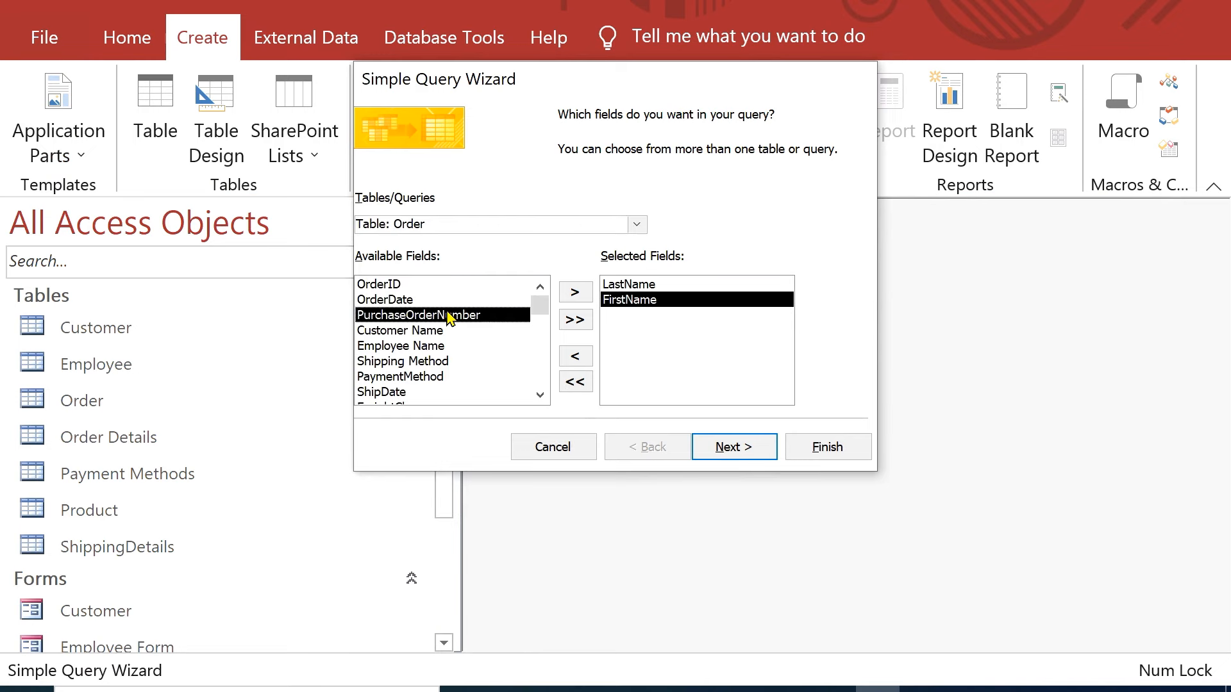
left_click(406, 302)
left_click(575, 292)
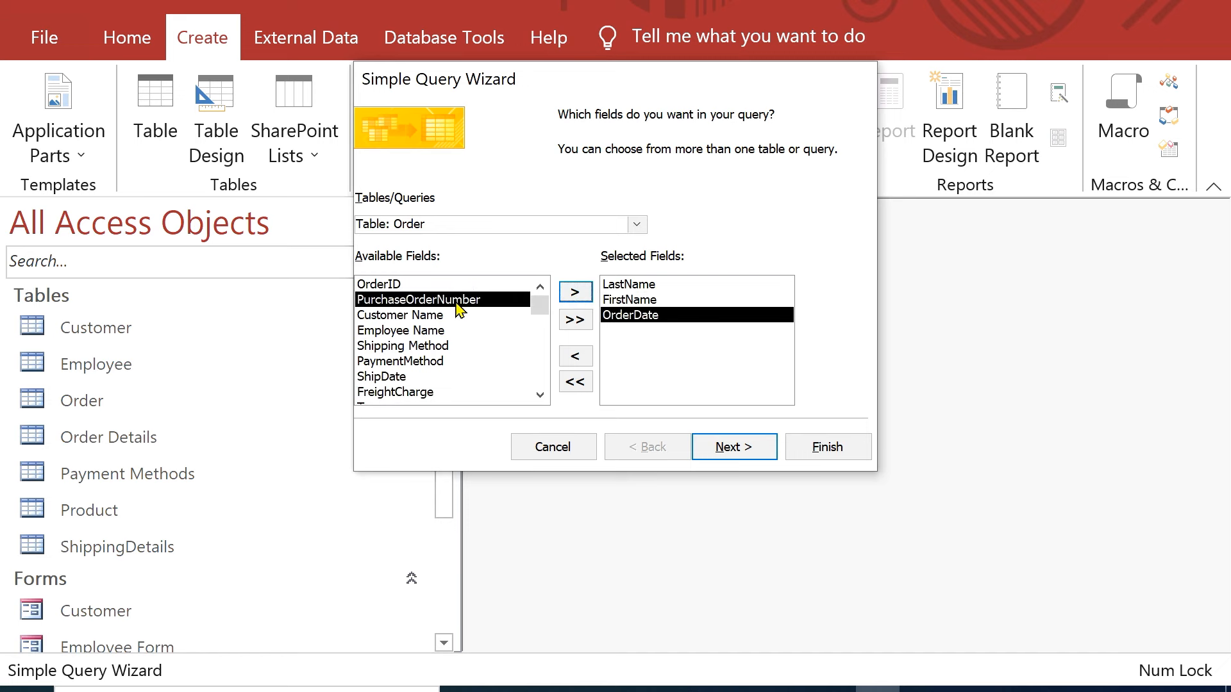
left_click(575, 294)
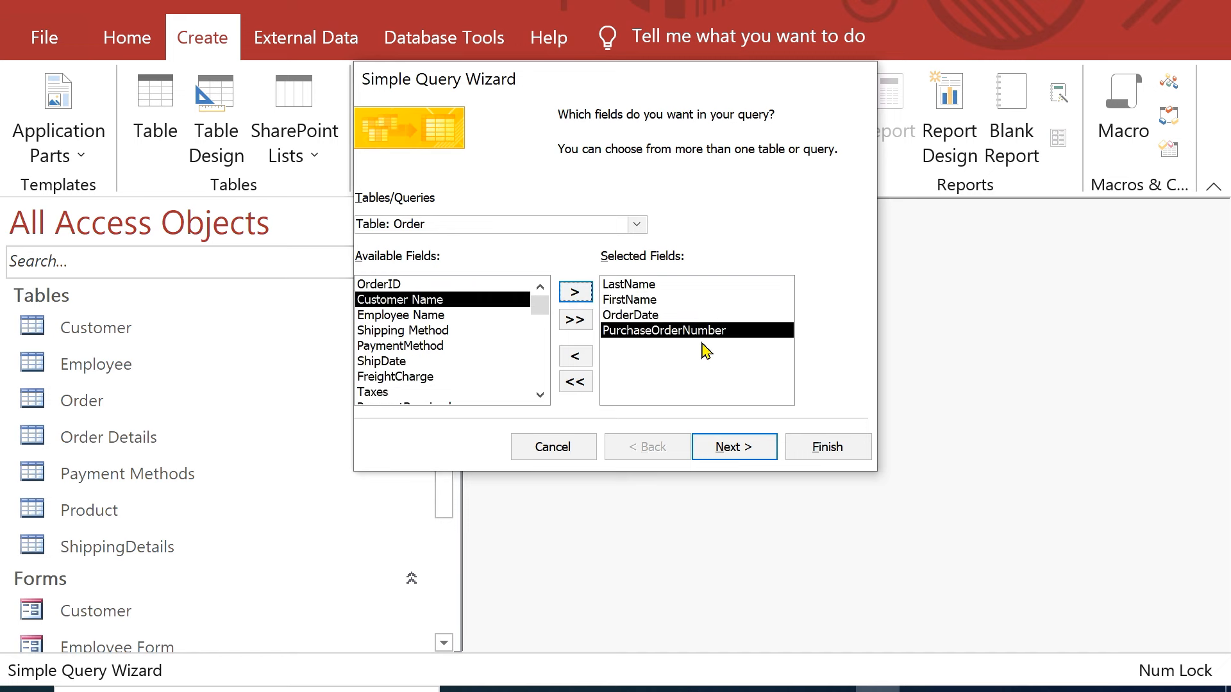
Step: Add the ProductName field of the Product table to the query's selected fields
key("alt+Tab")
left_click(637, 224)
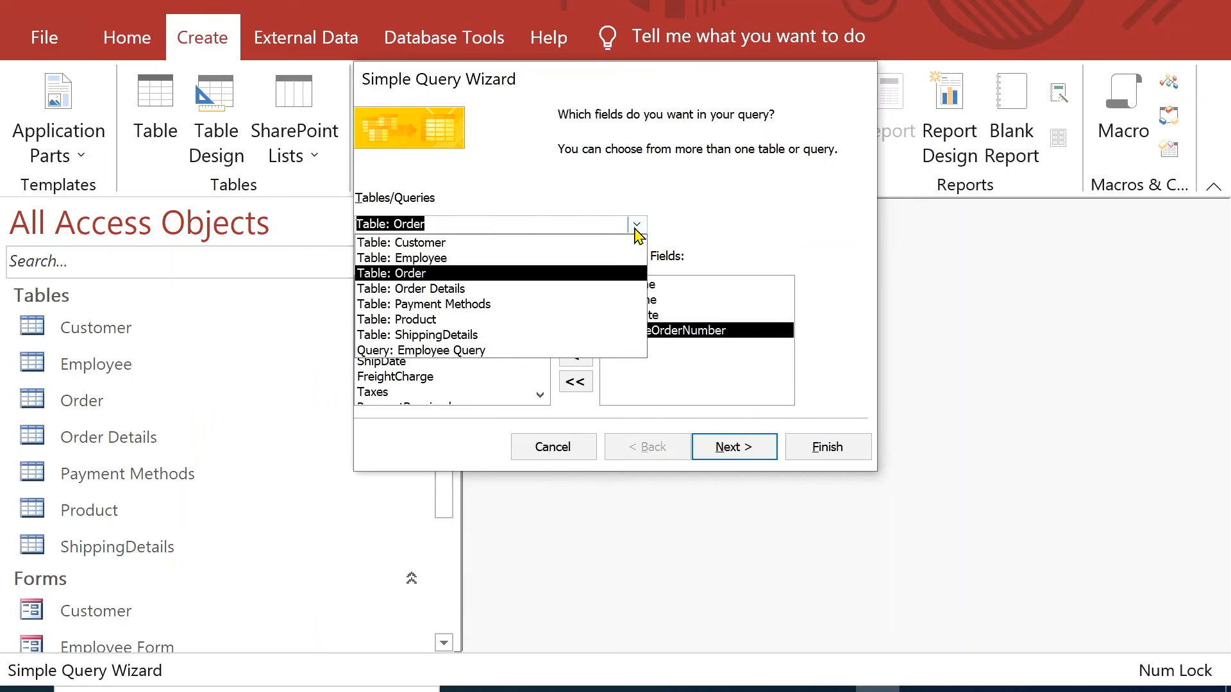
left_click(464, 320)
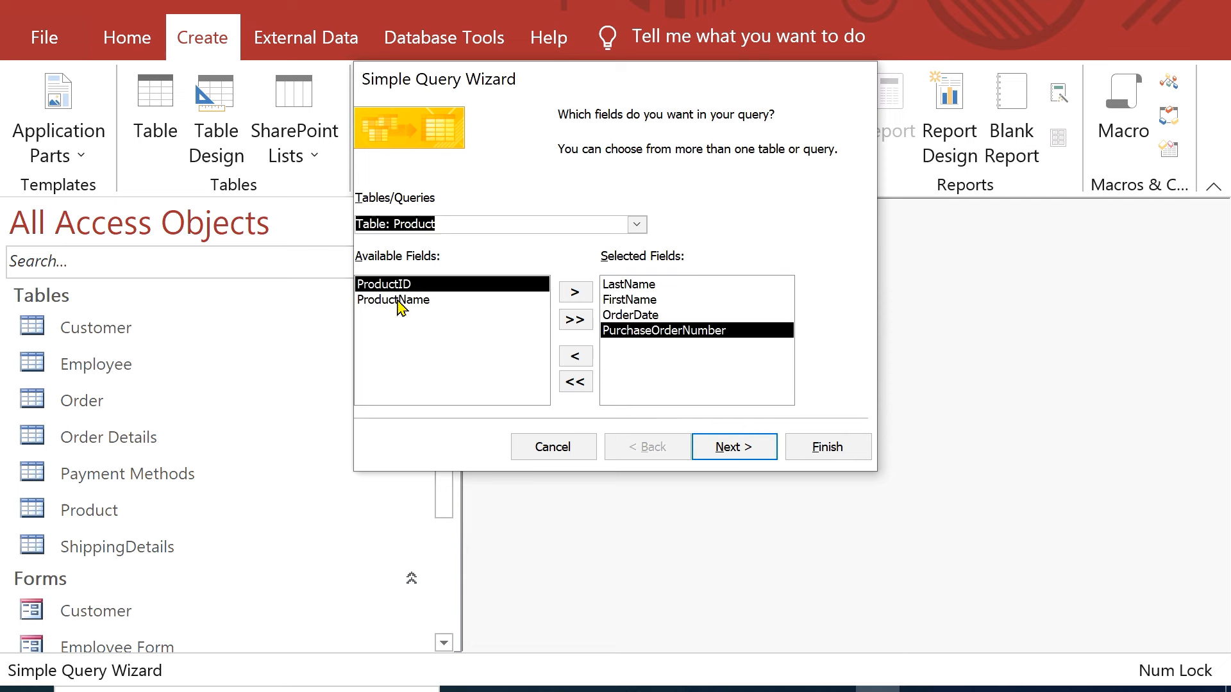
left_click(398, 301)
left_click(575, 292)
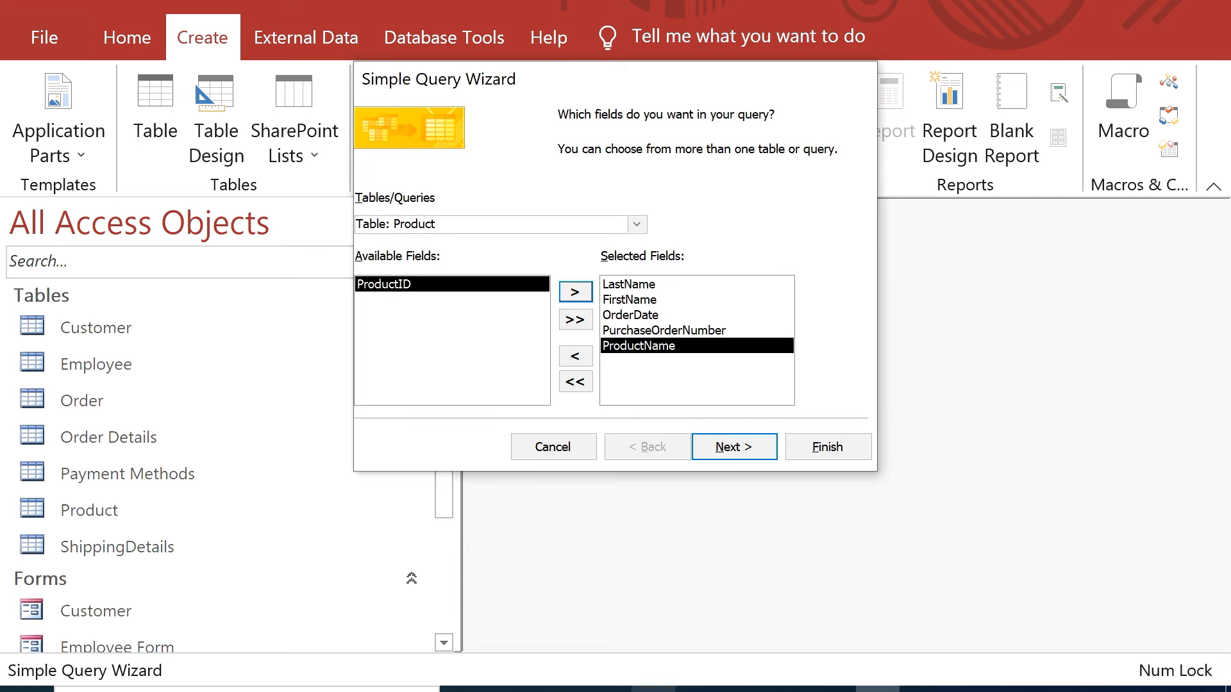
Step: Check the Order Details fields on the PowerPoint diagram slide, and add Quantity, UnitPrice and Discount from that table to the query
left_click(654, 690)
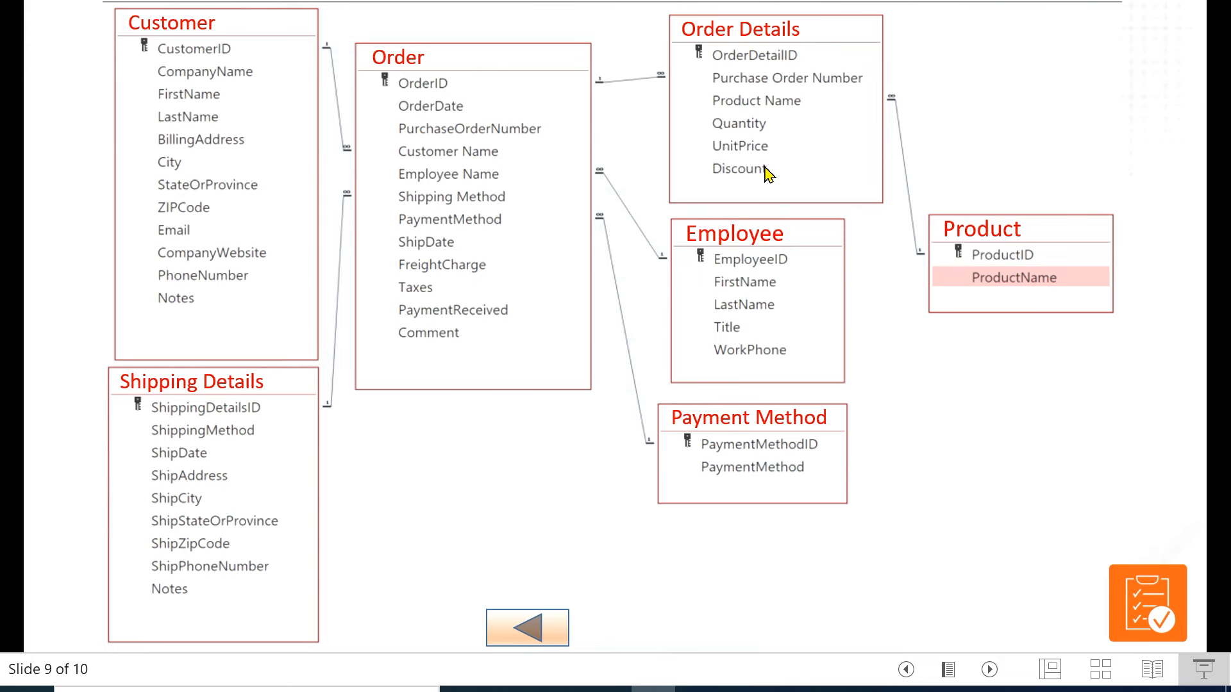
left_click(875, 686)
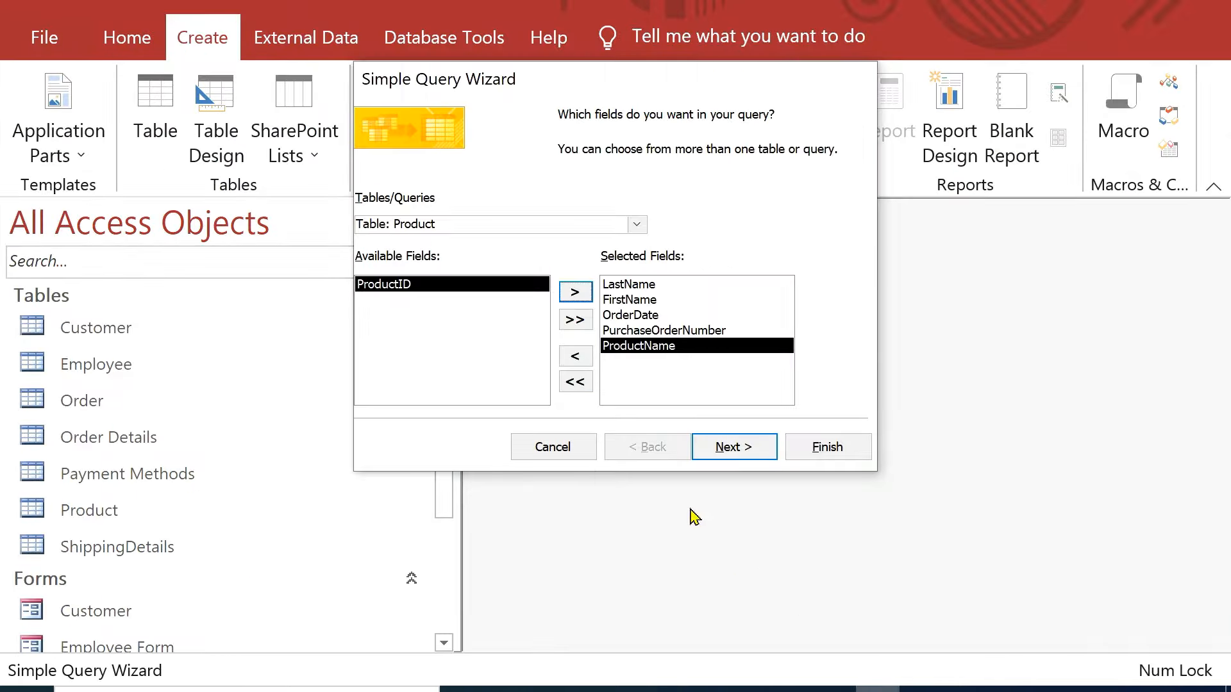
left_click(637, 226)
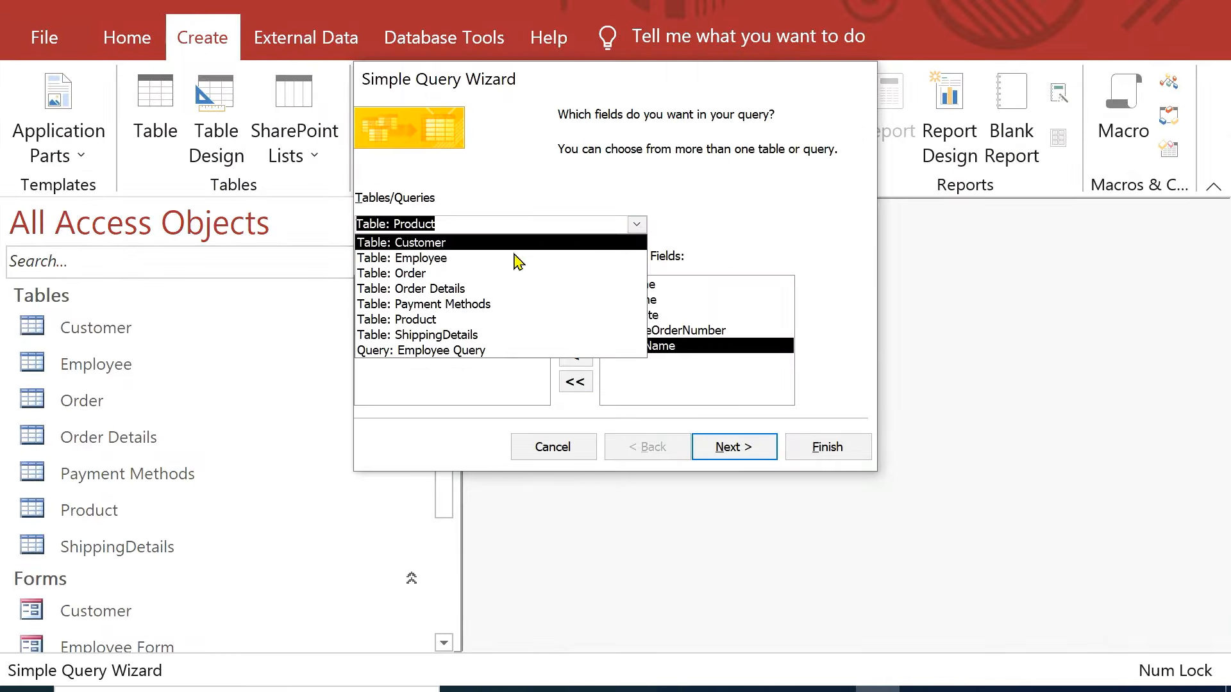
left_click(474, 290)
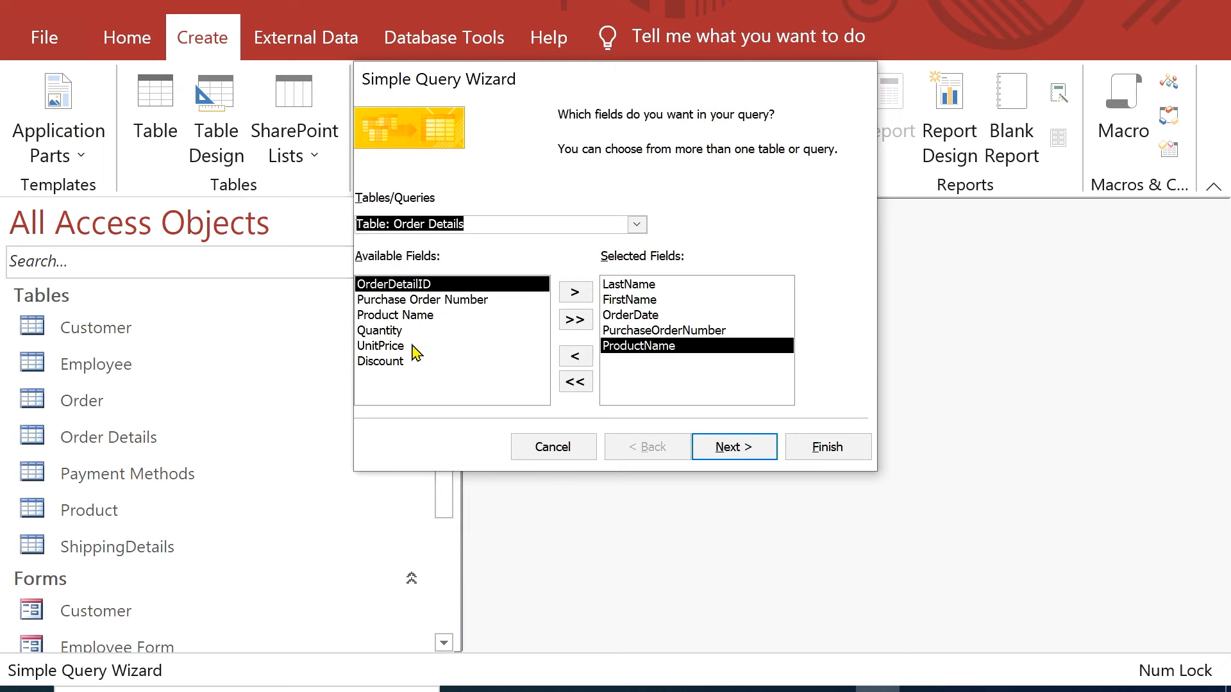
left_click(389, 332)
left_click(575, 292)
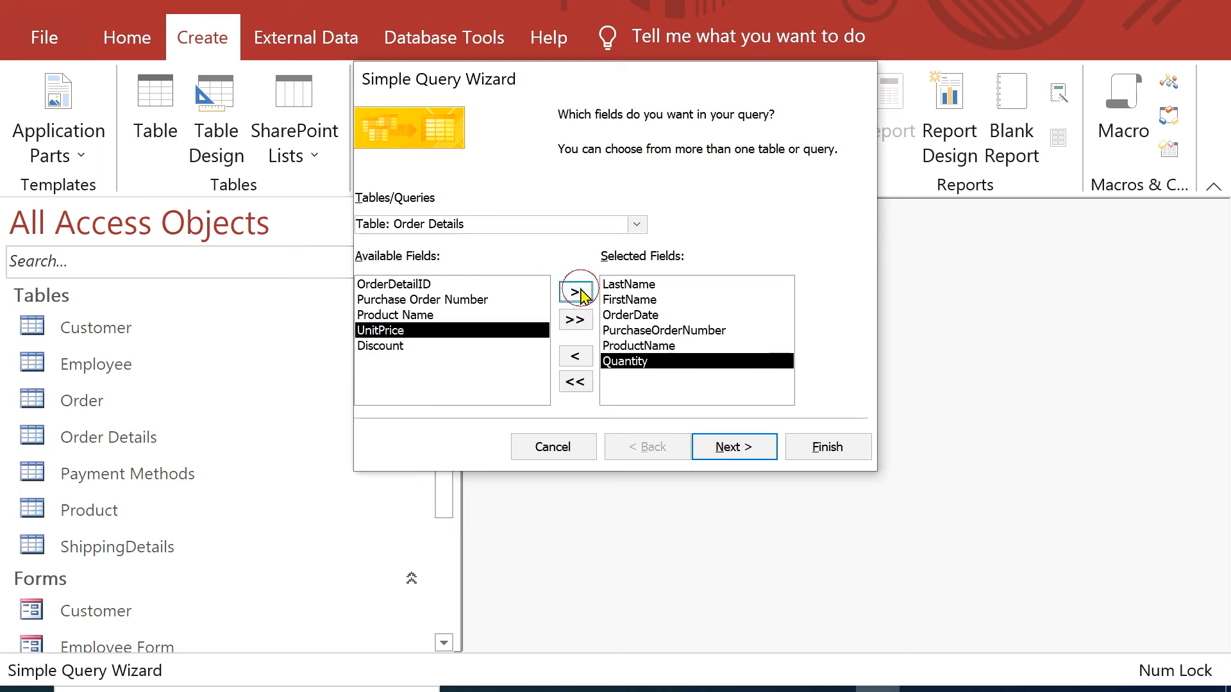
left_click(589, 294)
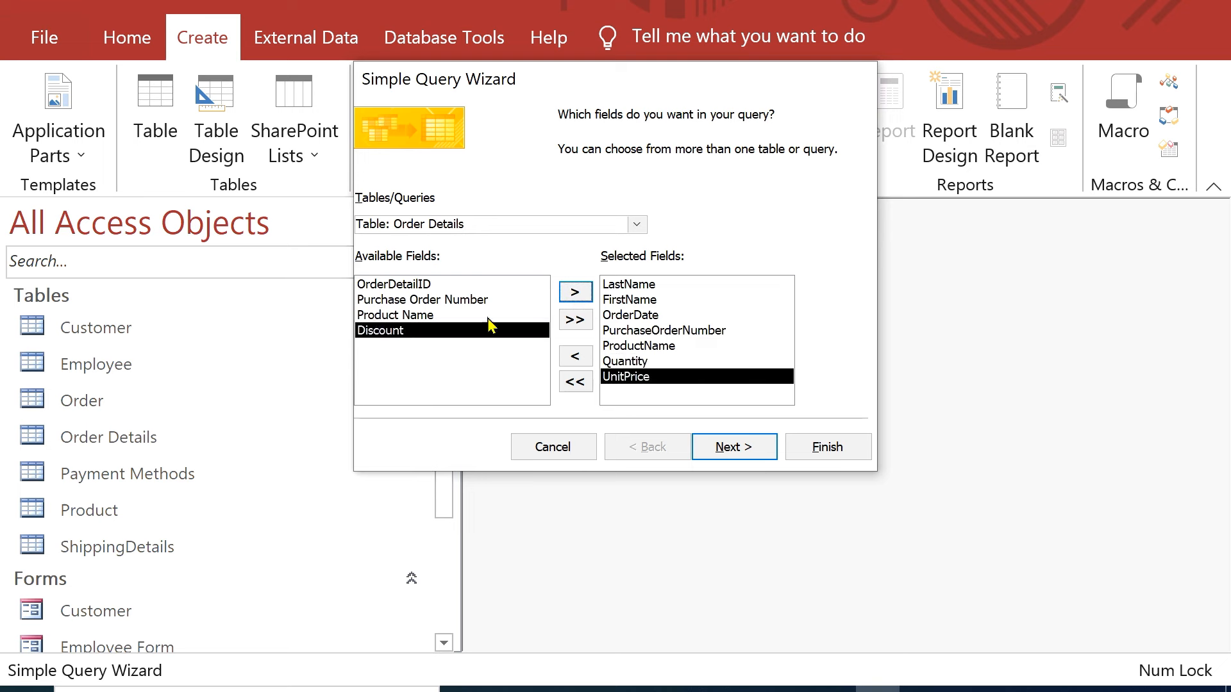
left_click(575, 292)
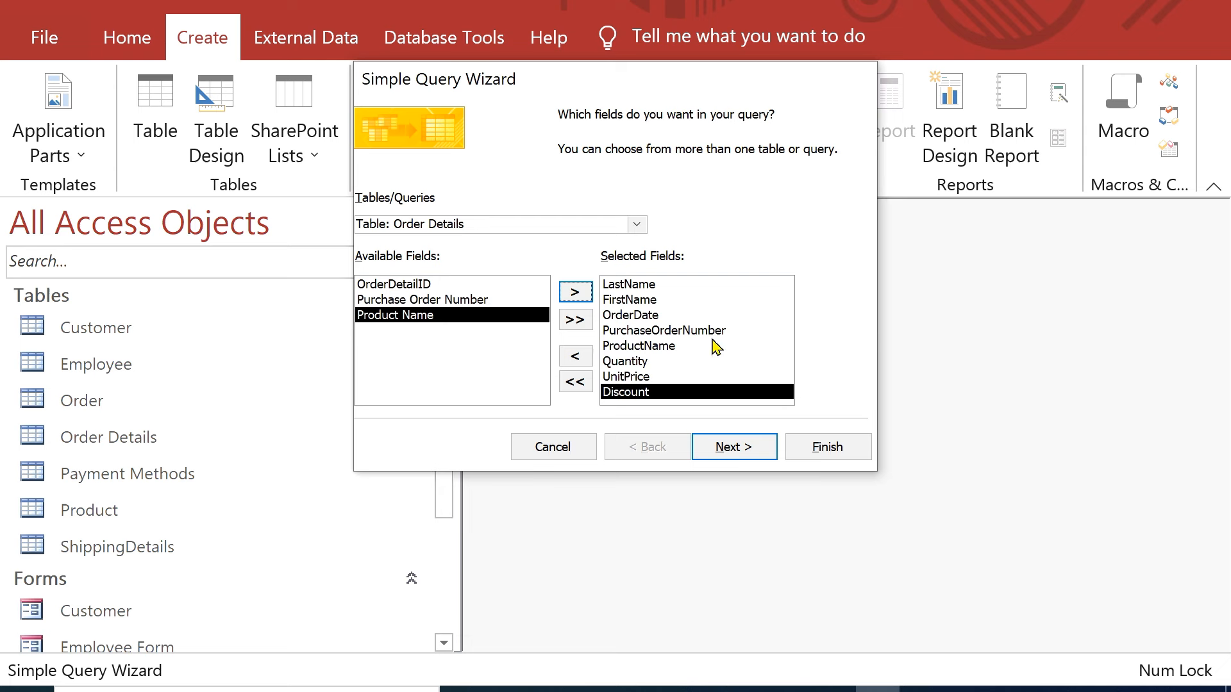
Step: Make it a summary query that calculates the sums of Quantity, UnitPrice and Discount
left_click(752, 449)
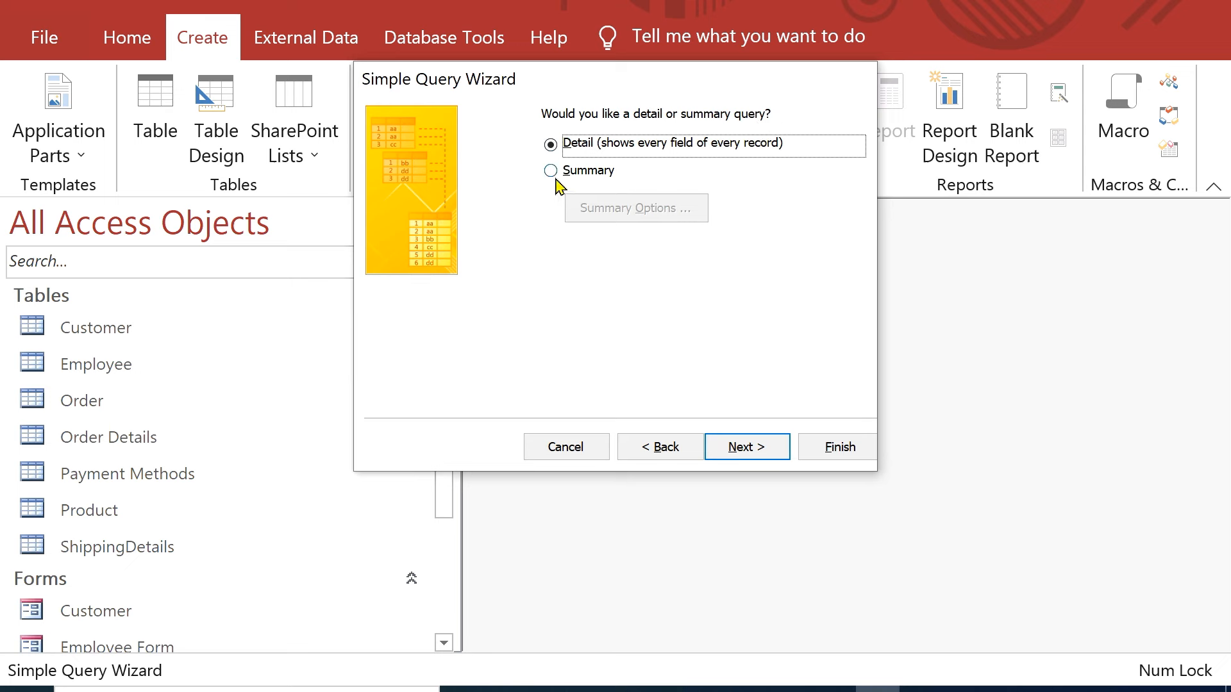
left_click(553, 173)
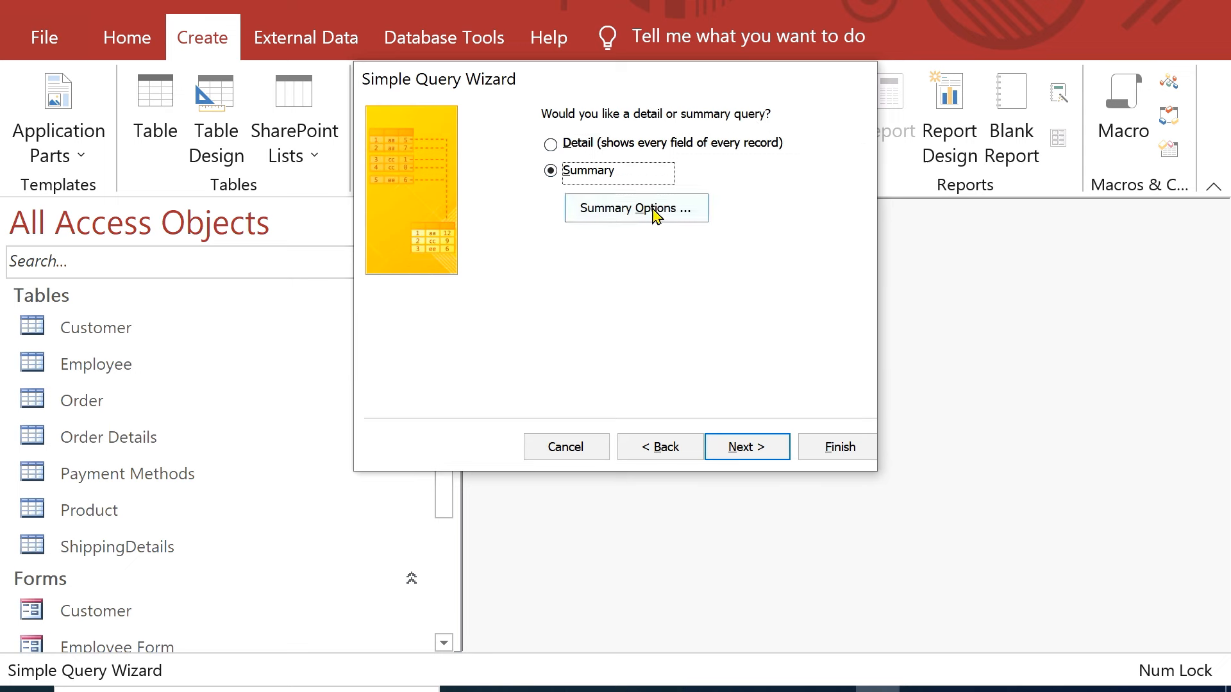
left_click(651, 208)
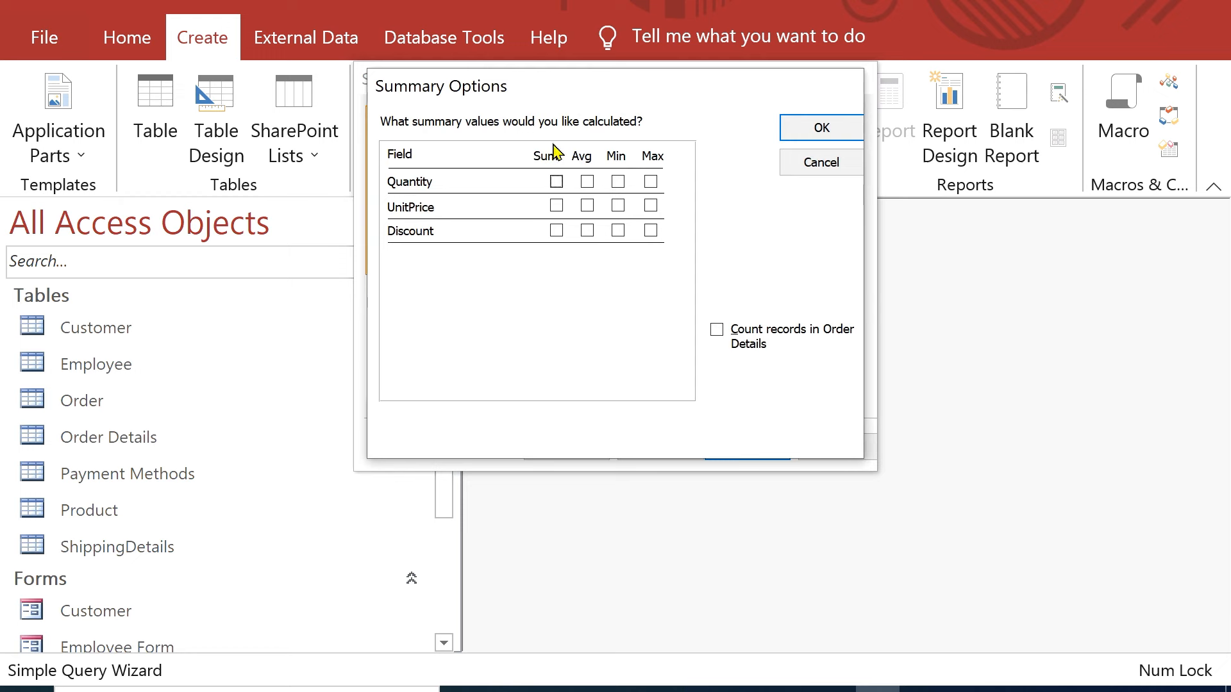
left_click(556, 183)
left_click(556, 206)
left_click(557, 231)
left_click(822, 128)
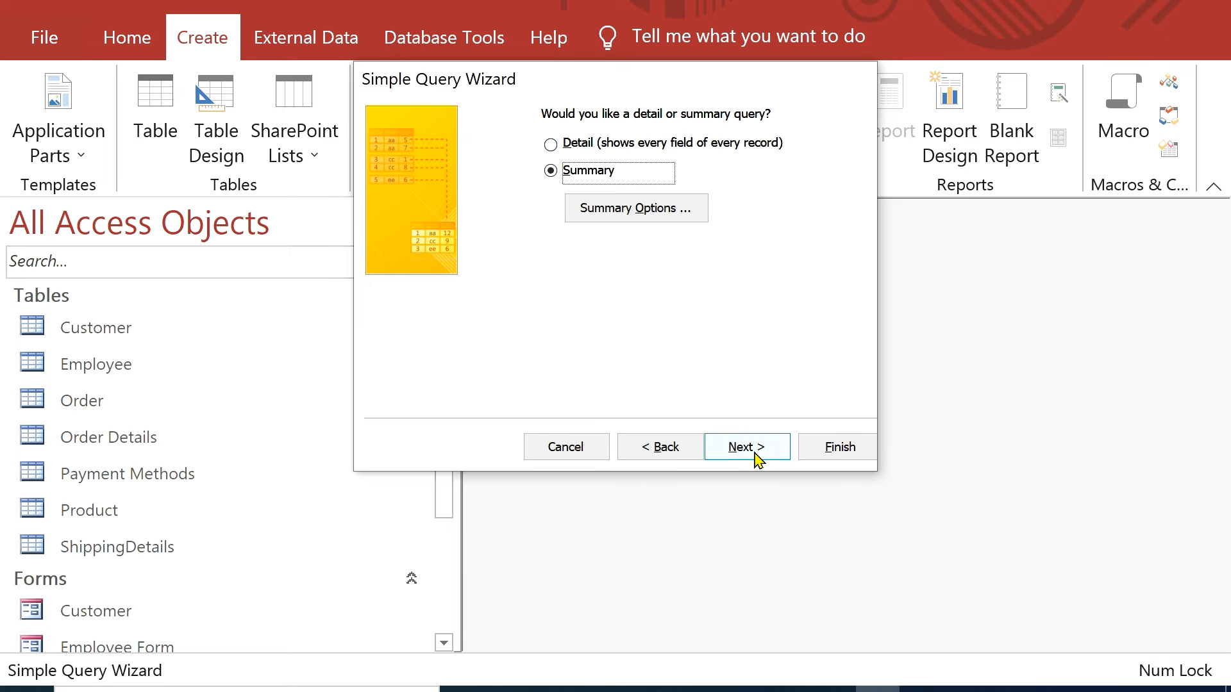
Step: Group the dates in the query by month and continue to the title options
left_click(759, 461)
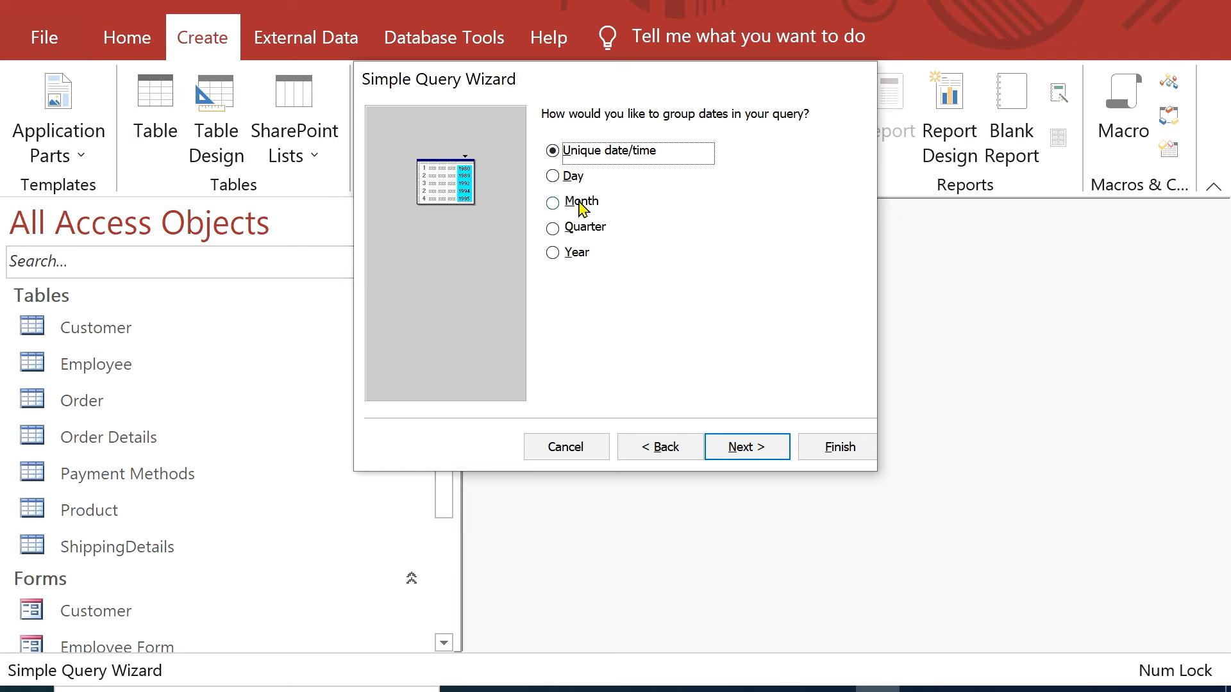
key("Down")
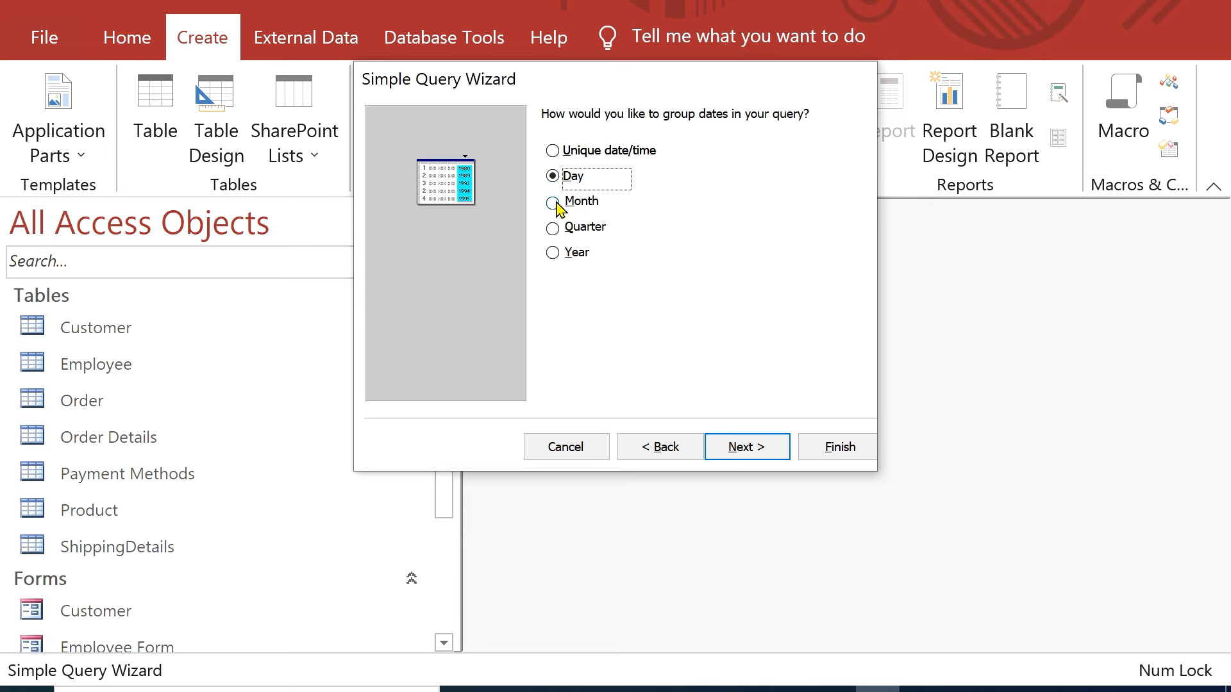
left_click(554, 204)
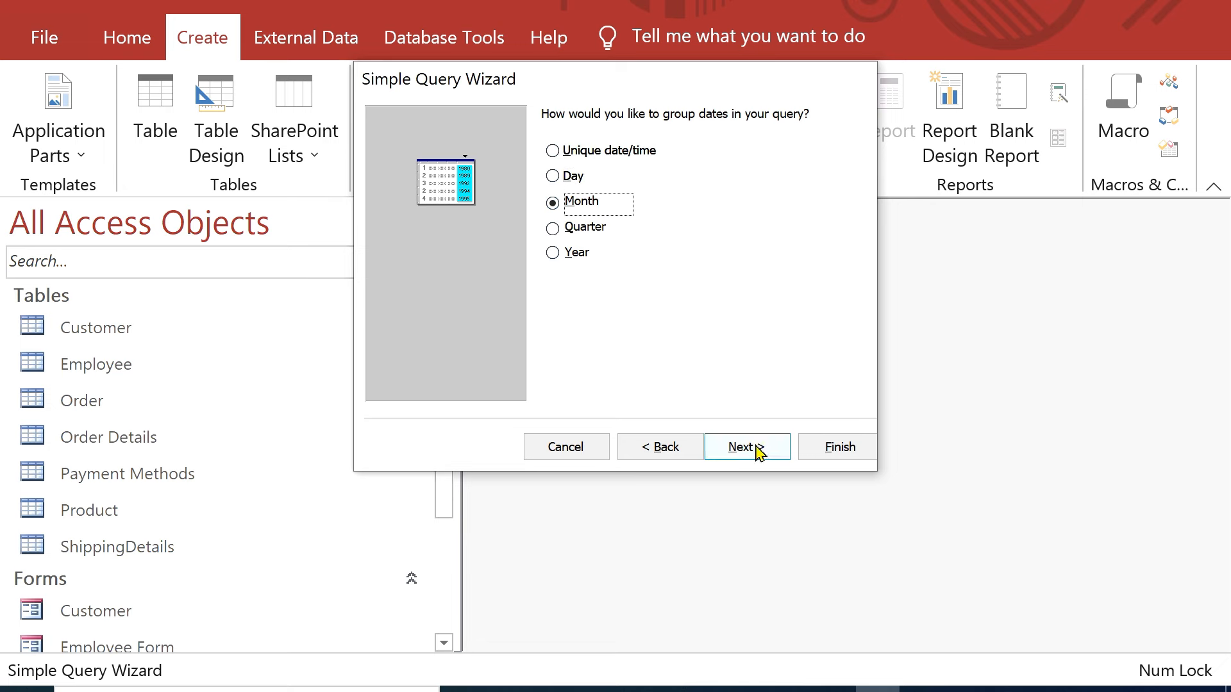
left_click(759, 452)
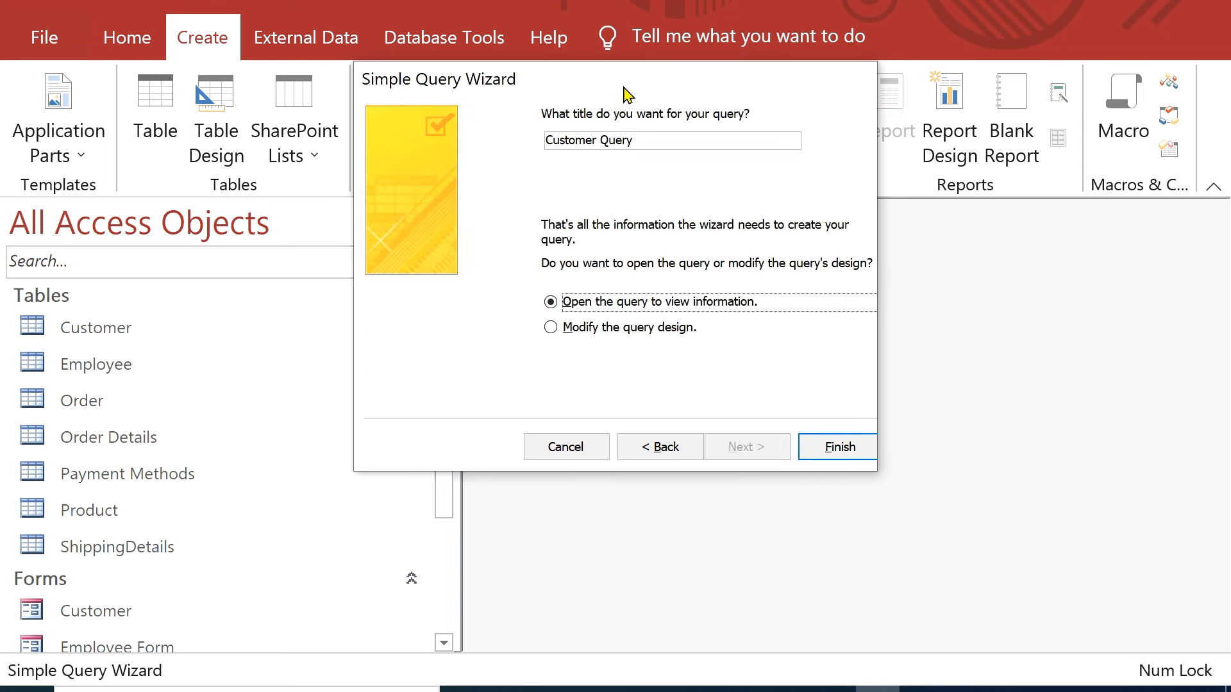
Step: Title the query "Customer and Products Bought", finish it to view its records, and close the datasheet
left_click_drag(626, 75, 721, 123)
left_click(742, 187)
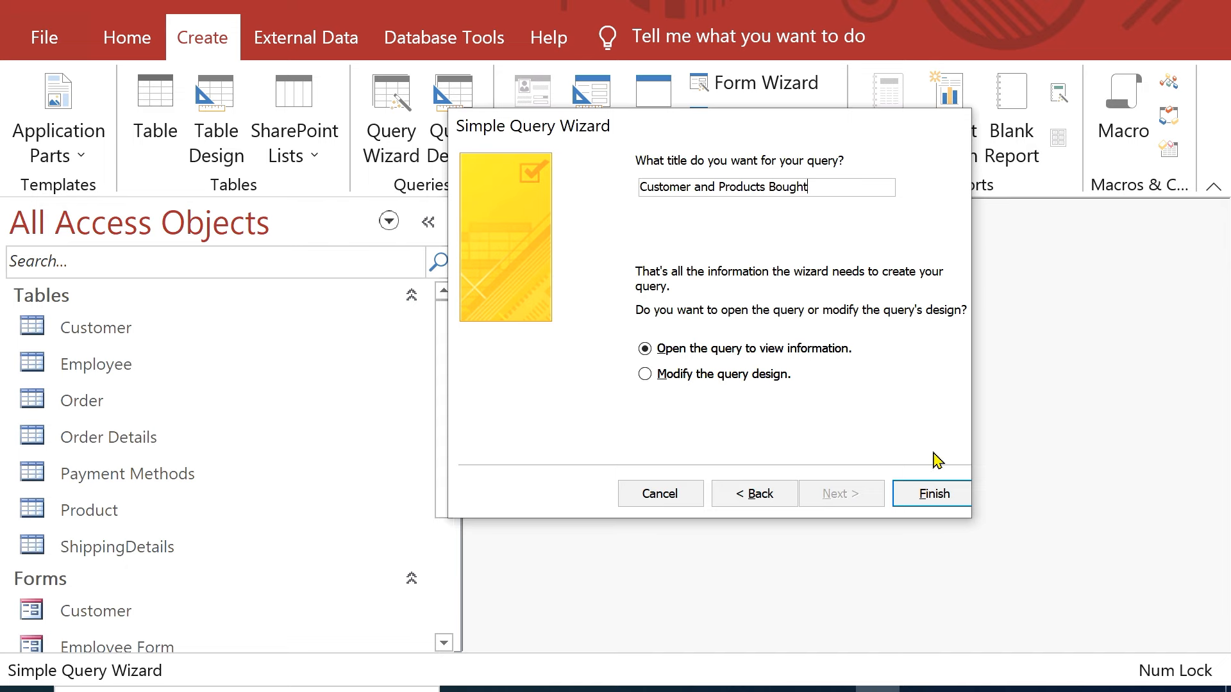
left_click(936, 495)
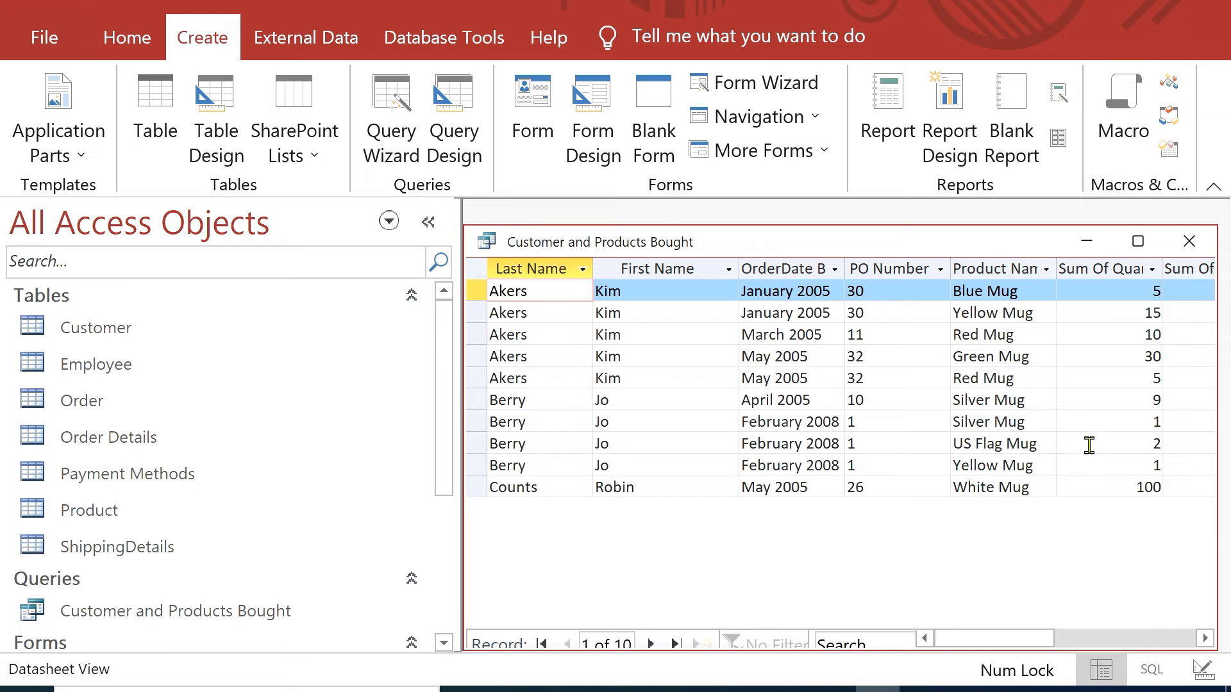
left_click_drag(1033, 641, 976, 641)
left_click(1189, 244)
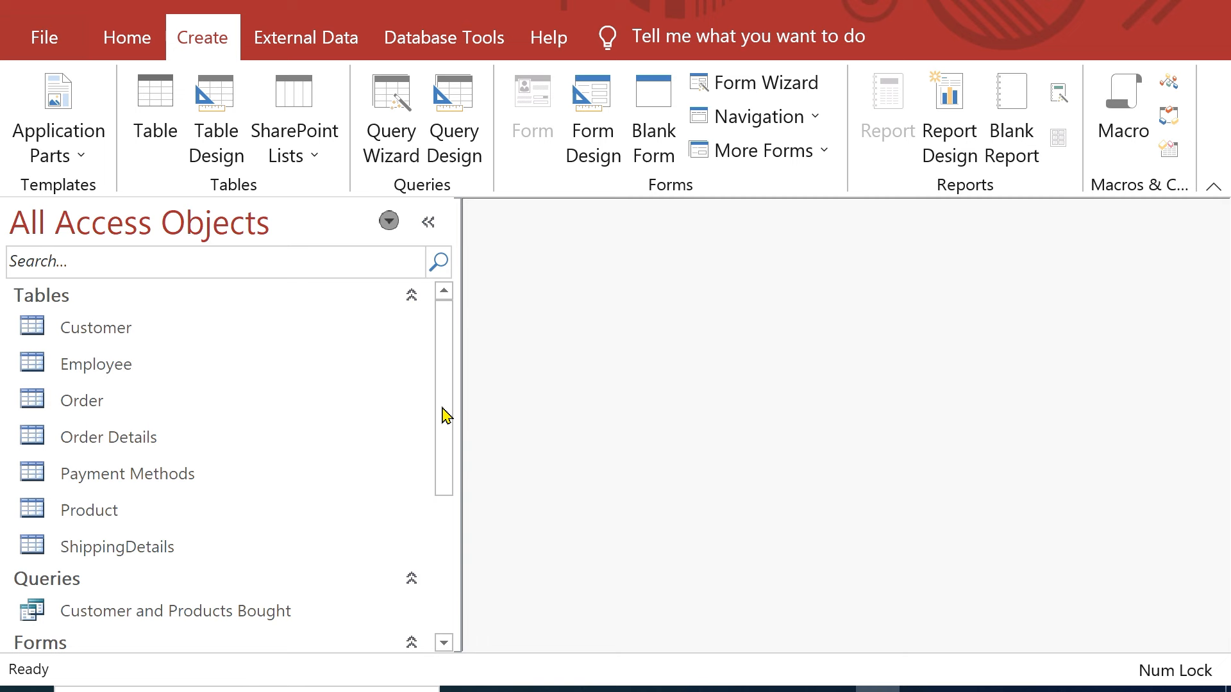
Step: Start a wizard-based report on the Customer and Products Bought query with all its fields and no grouping levels
left_click_drag(445, 412, 436, 552)
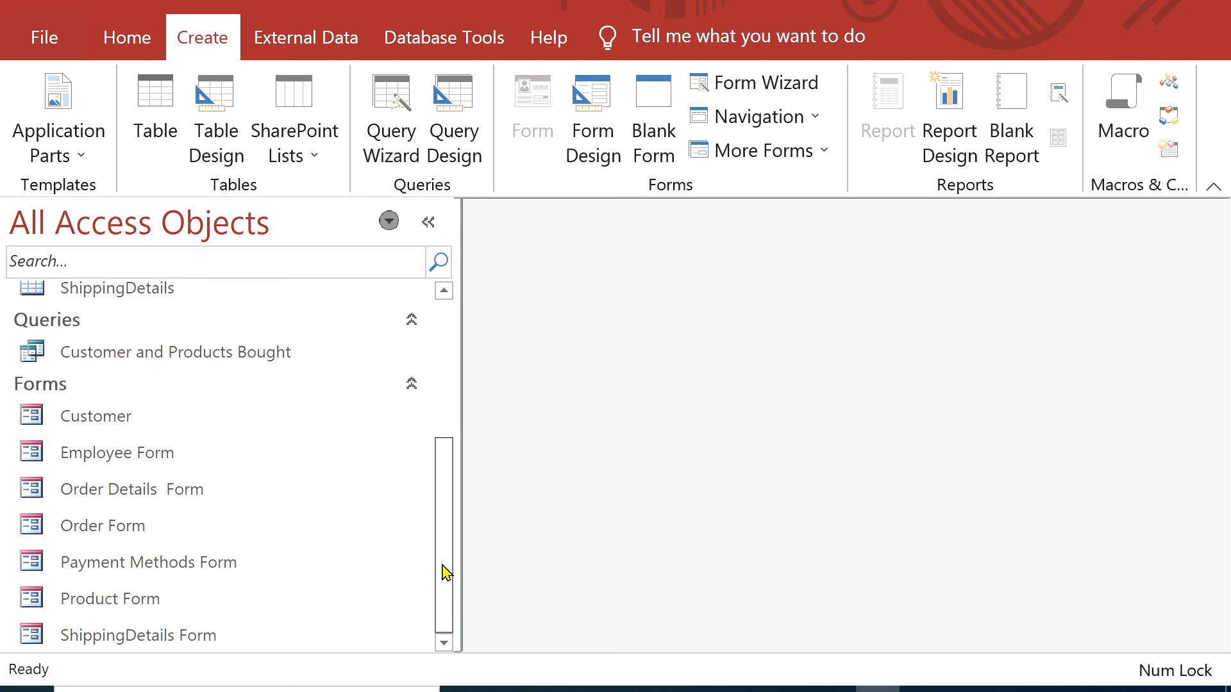
left_click(134, 359)
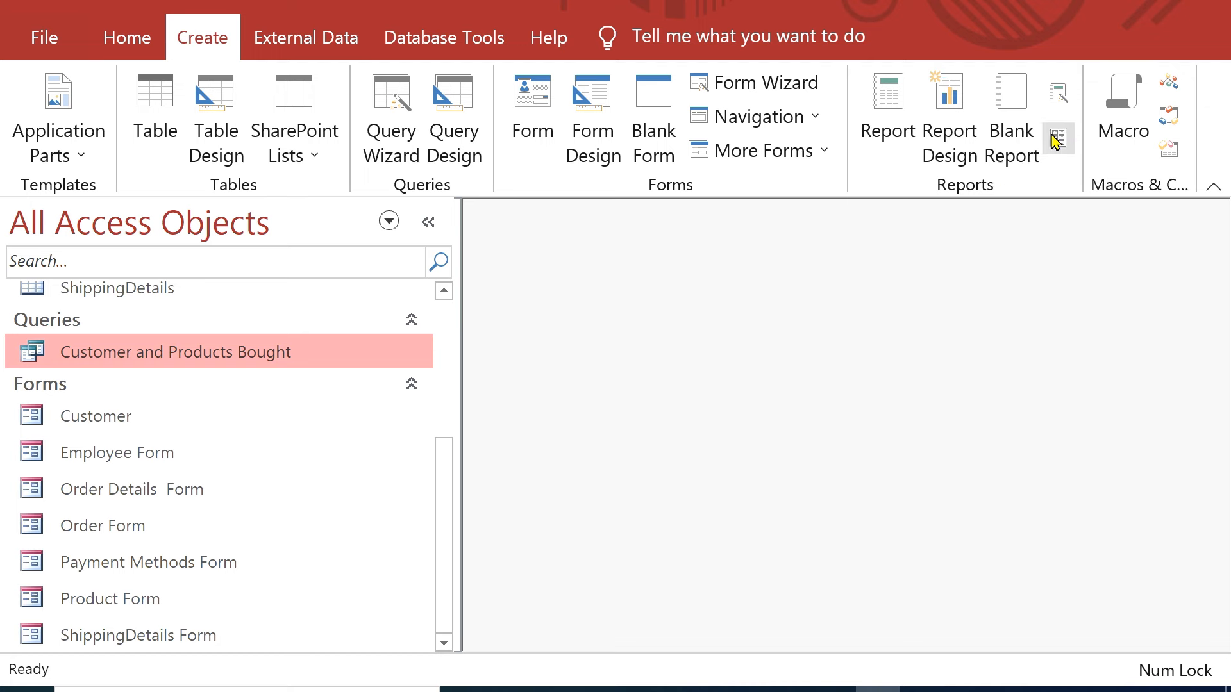
left_click(1063, 101)
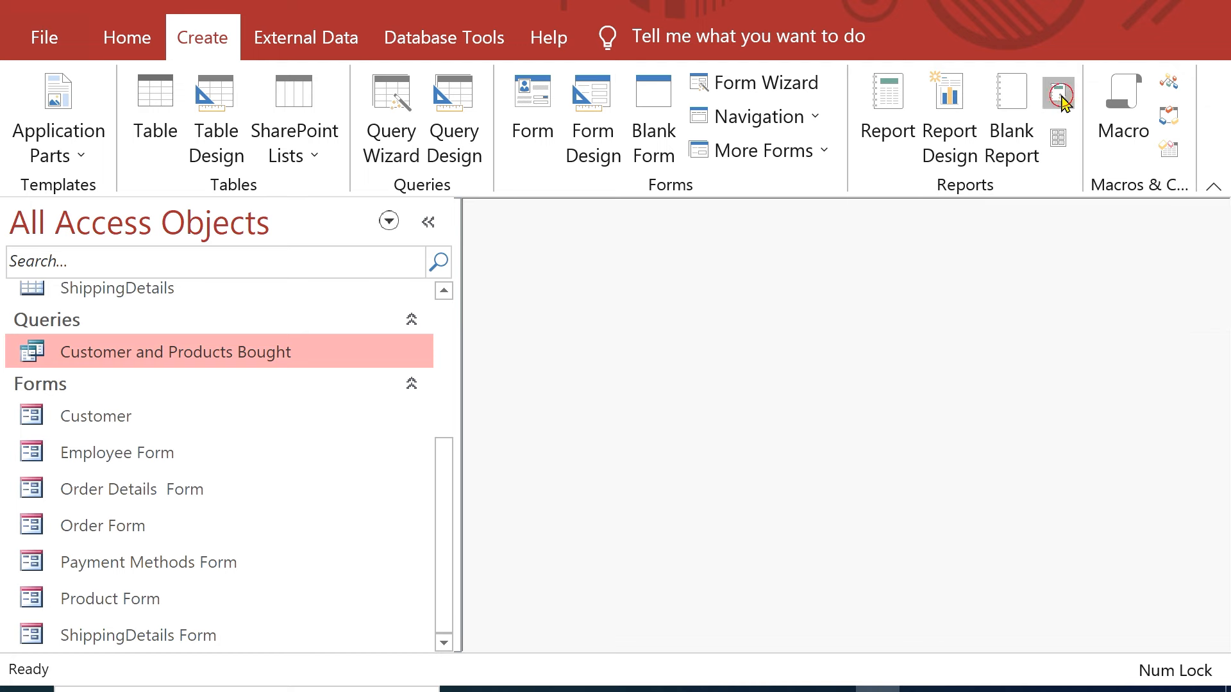
left_click_drag(621, 75, 709, 165)
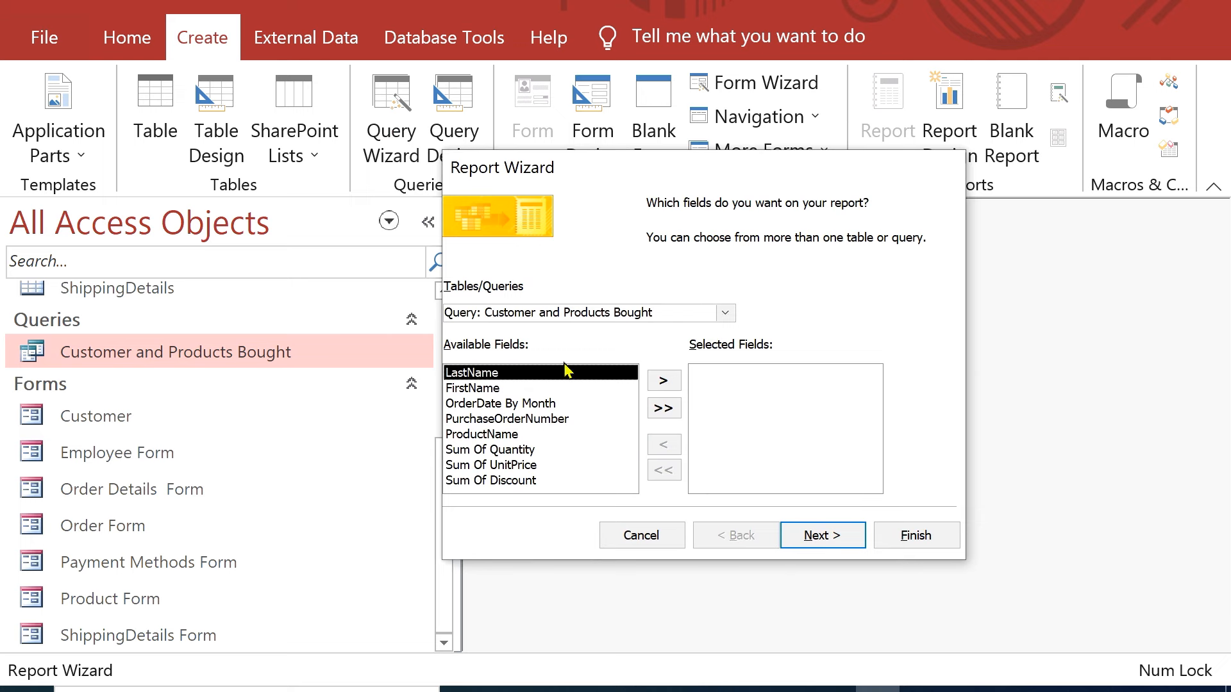
left_click(725, 314)
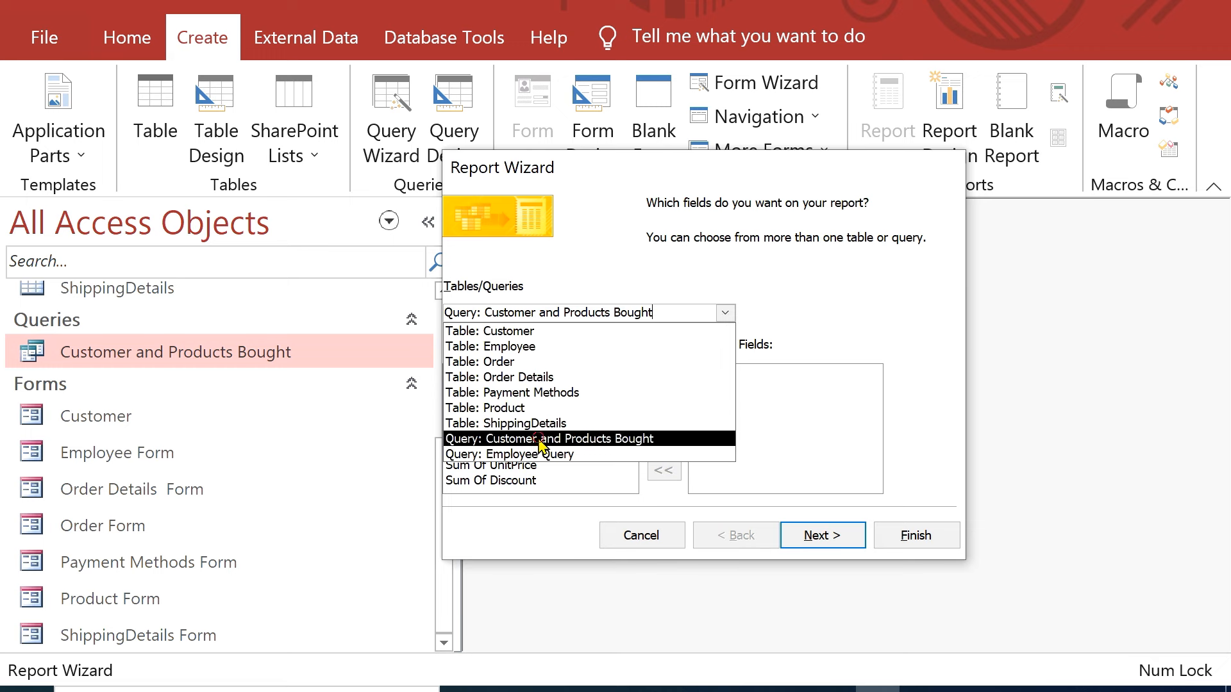
left_click(540, 440)
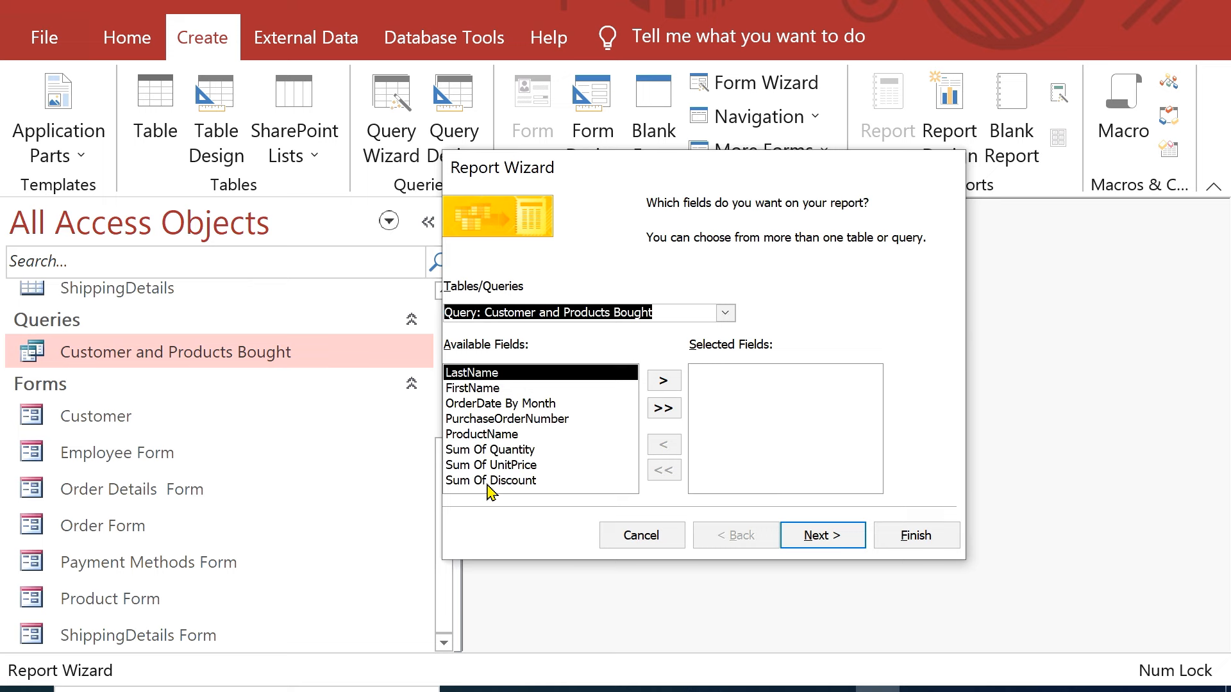
left_click(670, 412)
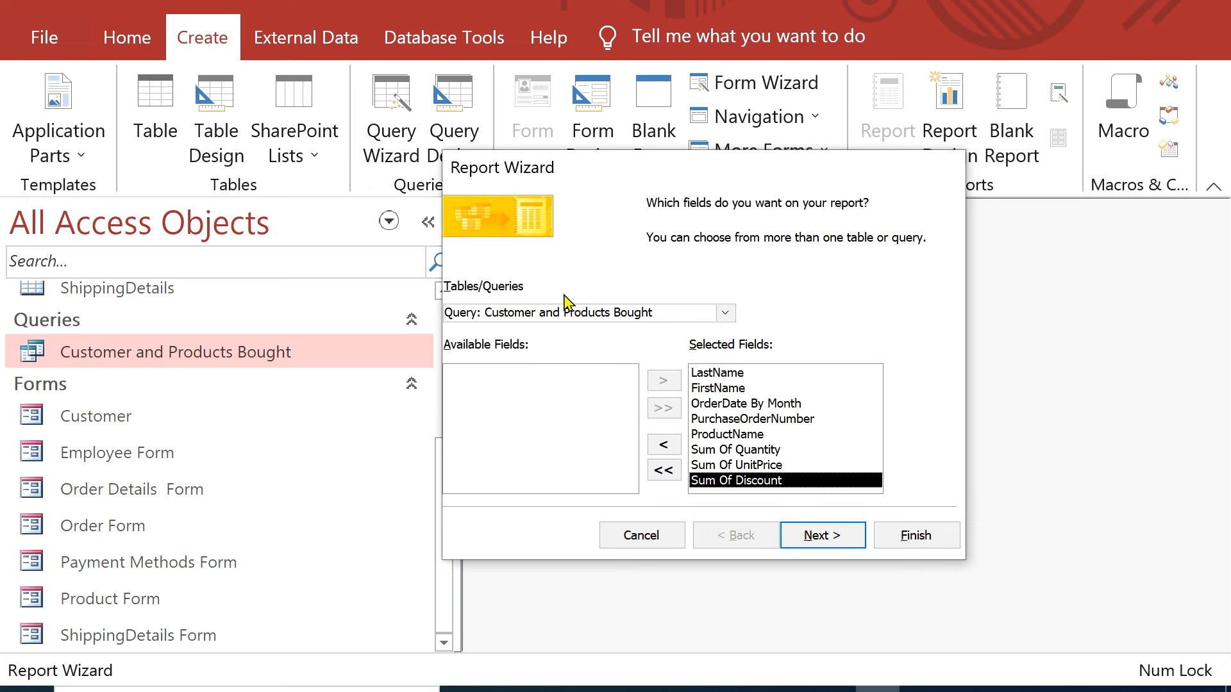
left_click(827, 542)
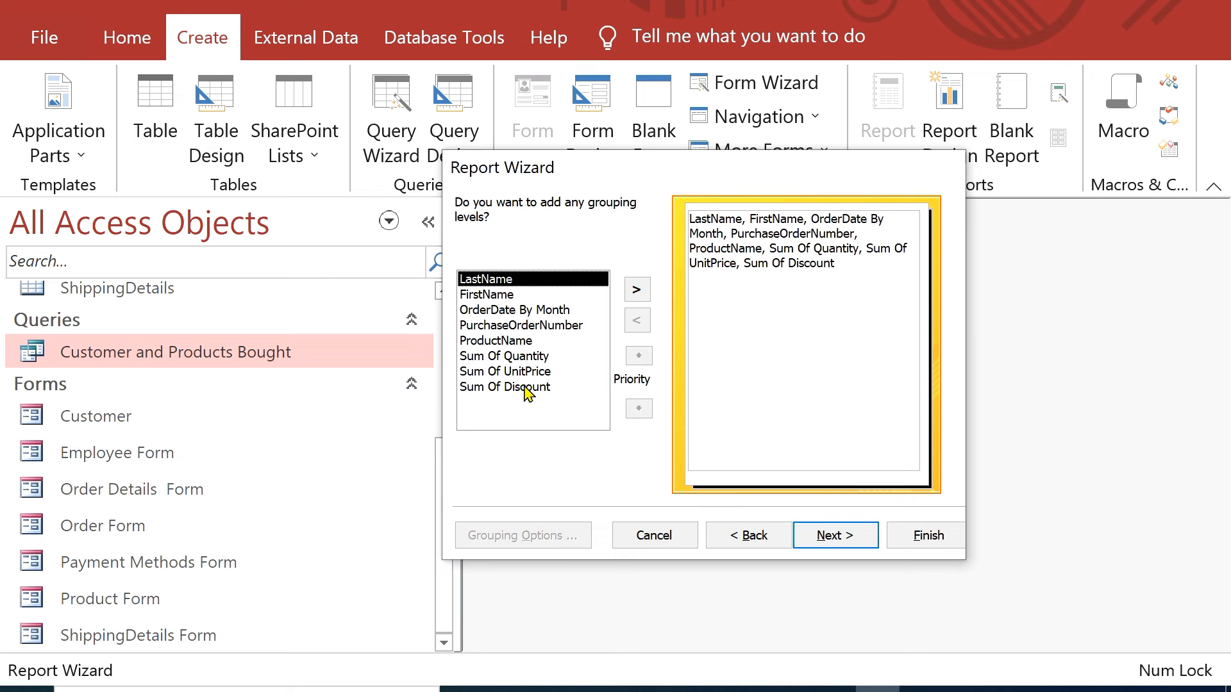
left_click(838, 540)
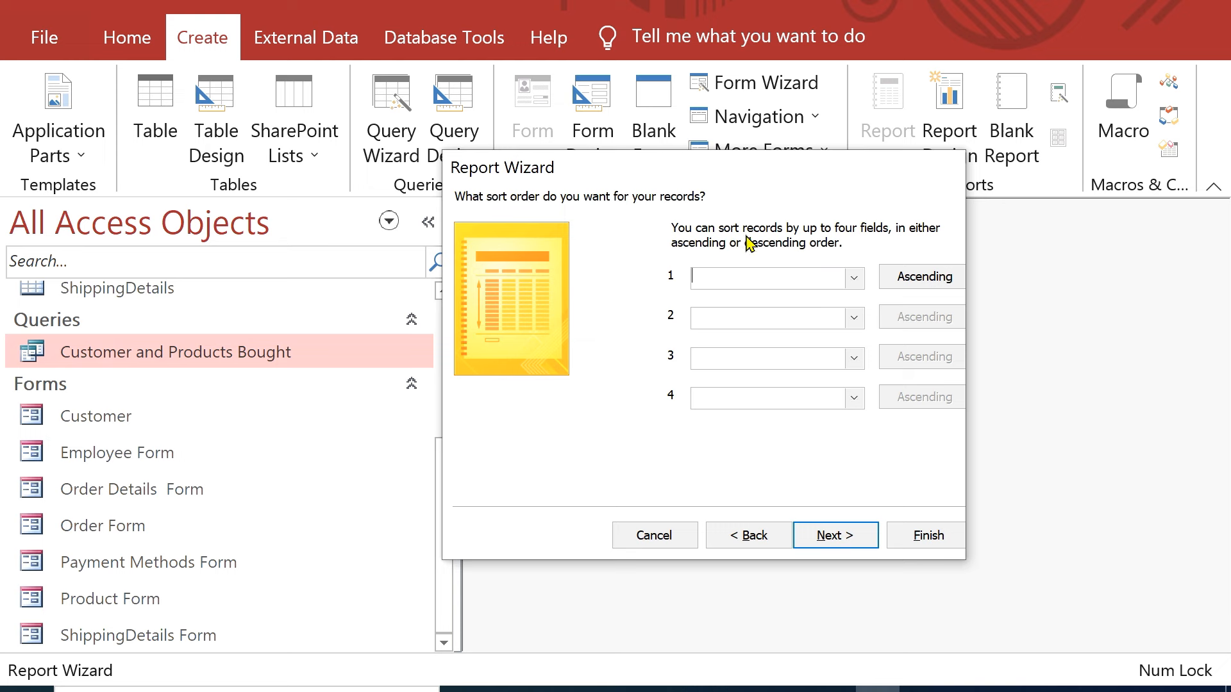
Step: Set the report's ascending sort order to LastName, FirstName and PurchaseOrderNumber
left_click(854, 278)
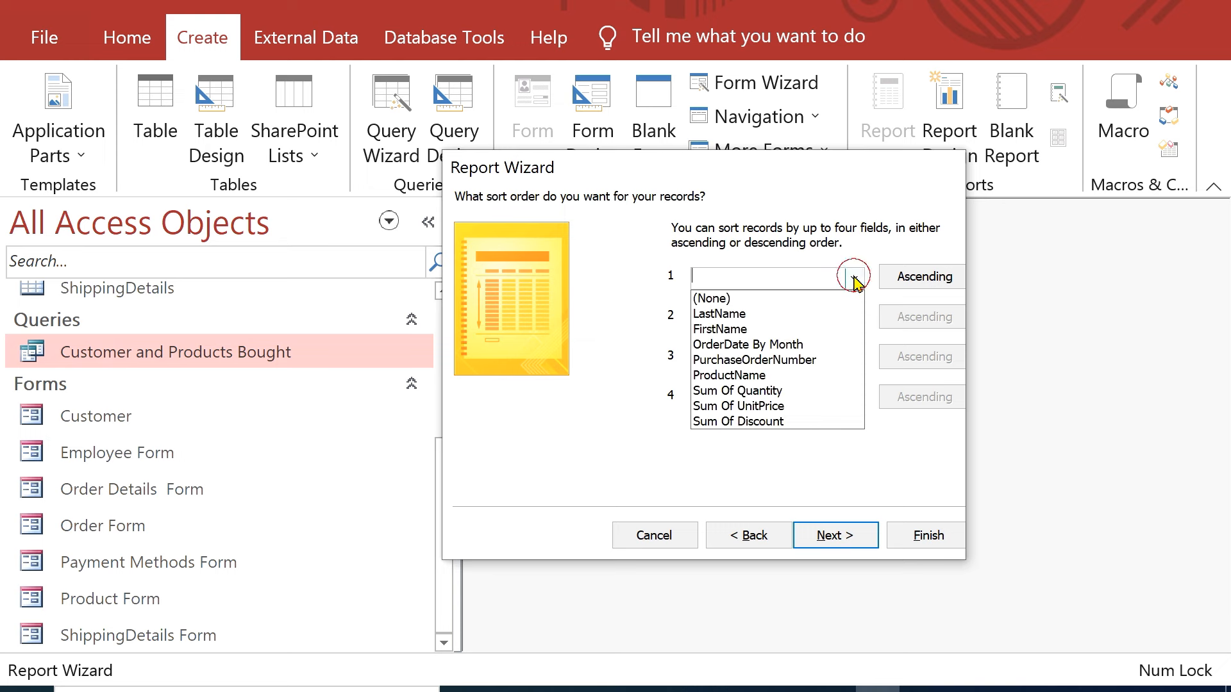
left_click(772, 313)
left_click(854, 318)
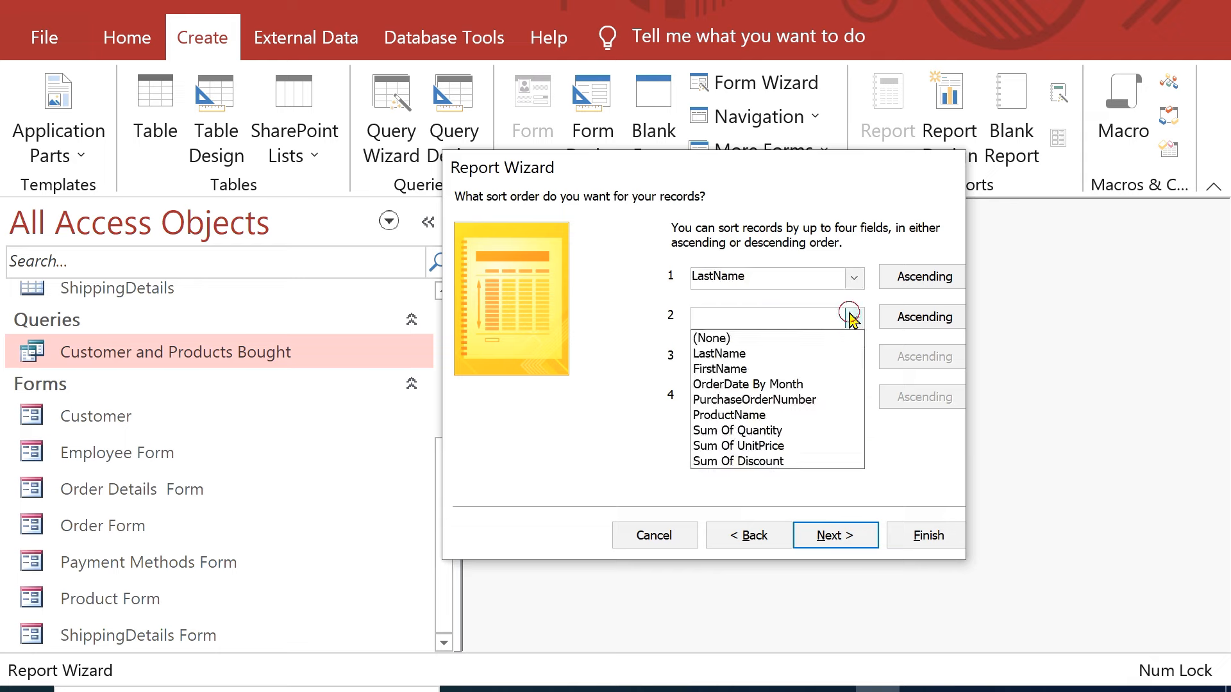
left_click(760, 369)
left_click(853, 357)
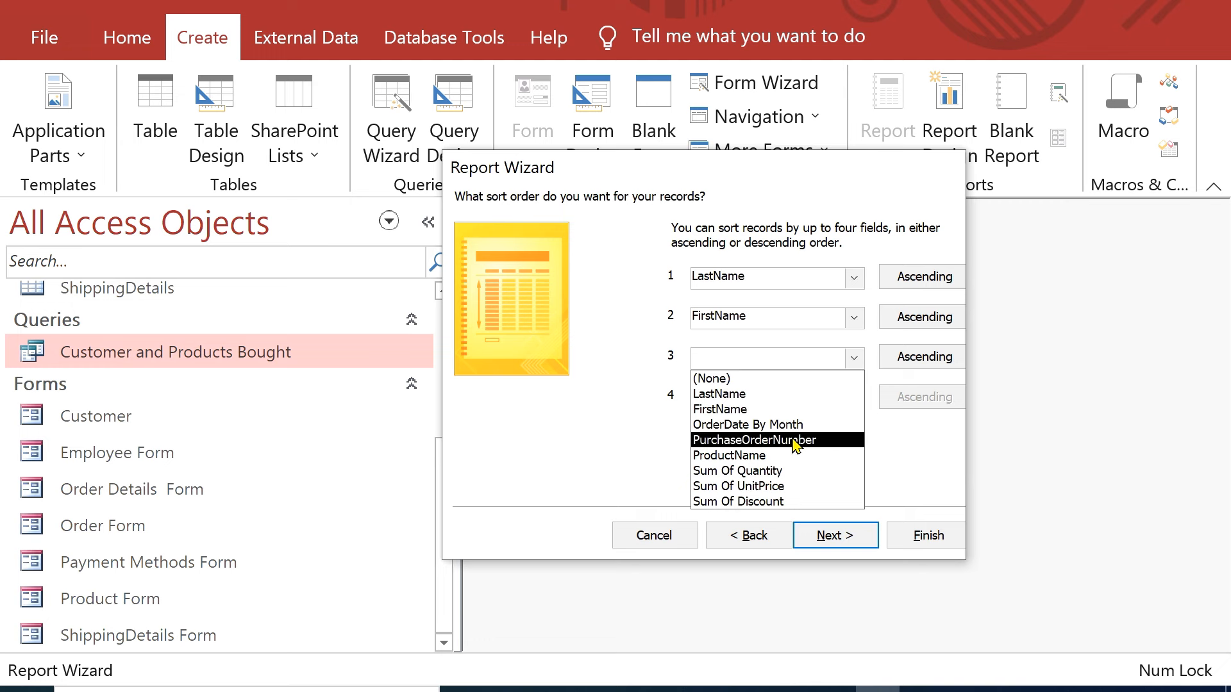
left_click(795, 442)
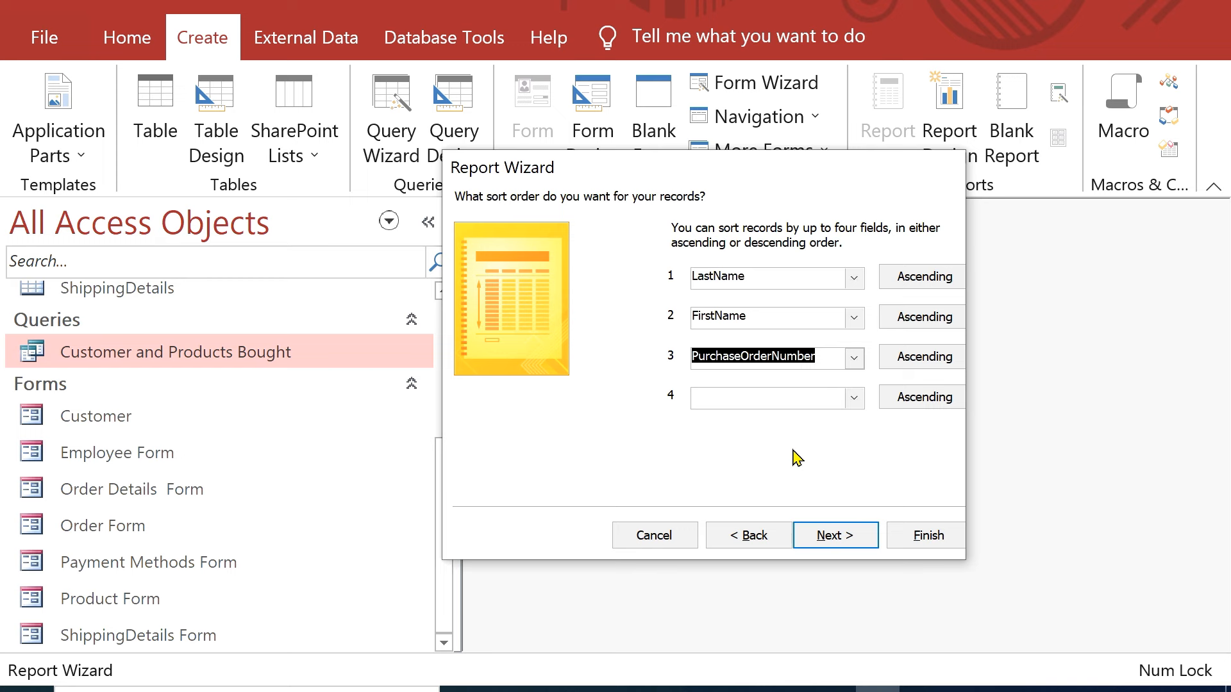
Step: Change the report's ascending sort order to OrderDate By Month, LastName and FirstName, and continue to the layout options
left_click(854, 277)
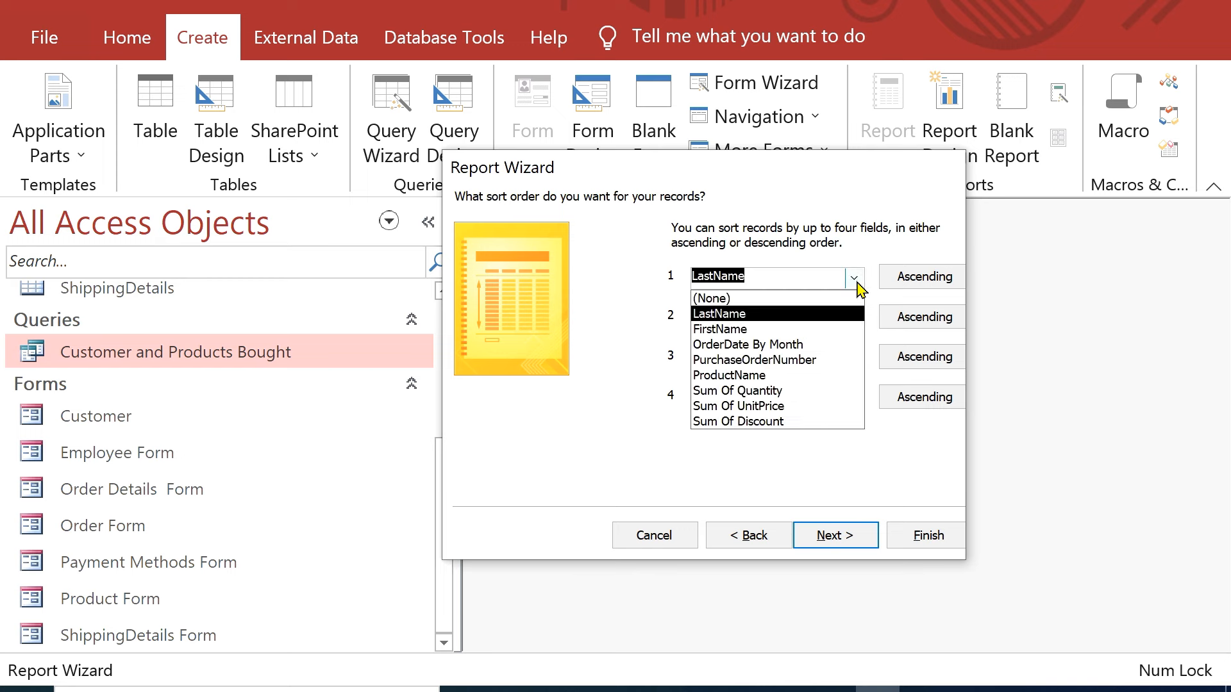
left_click(806, 344)
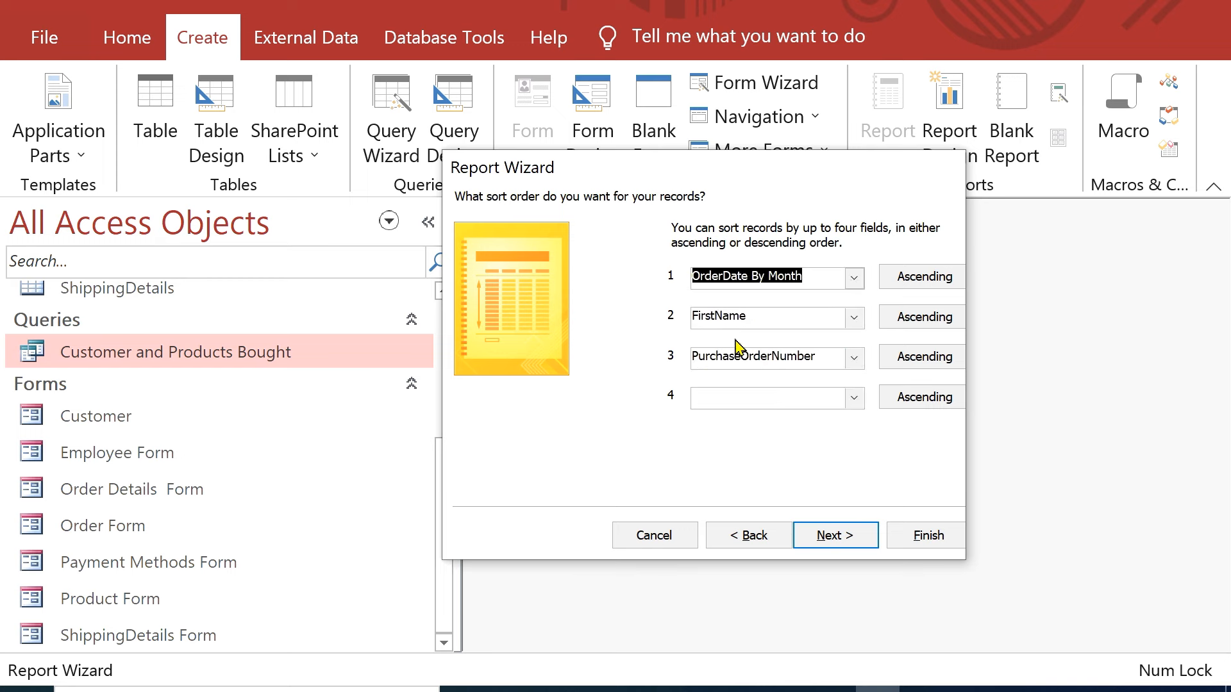
left_click(854, 317)
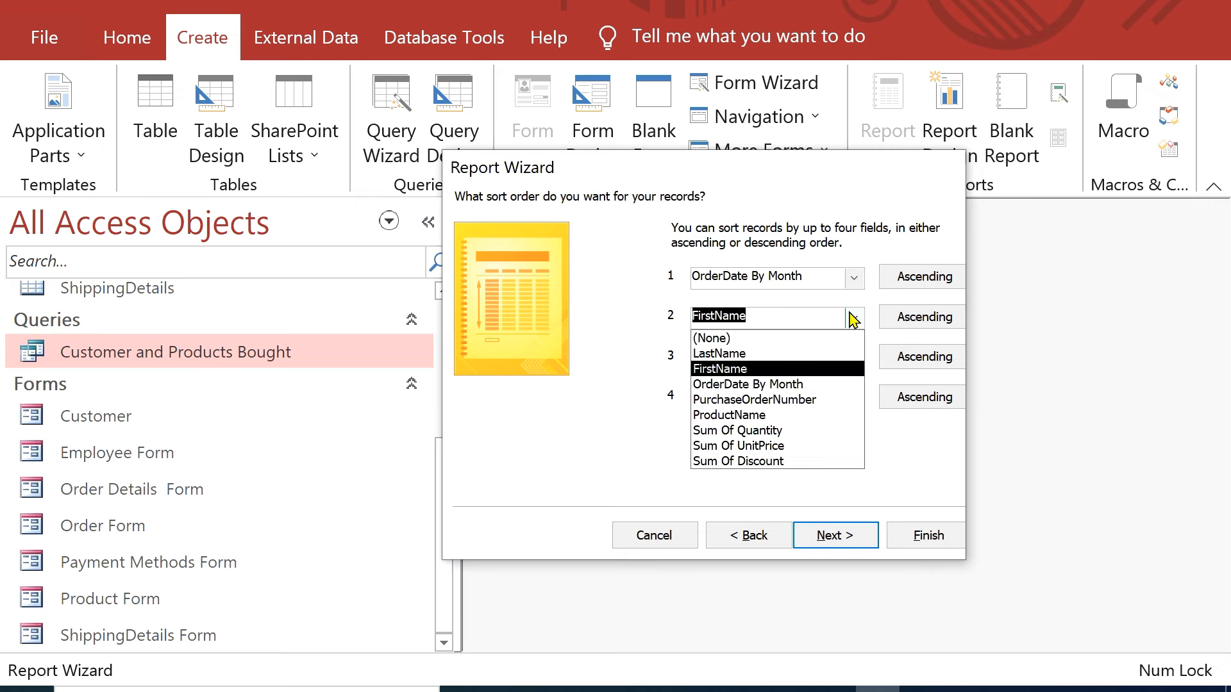
left_click(762, 355)
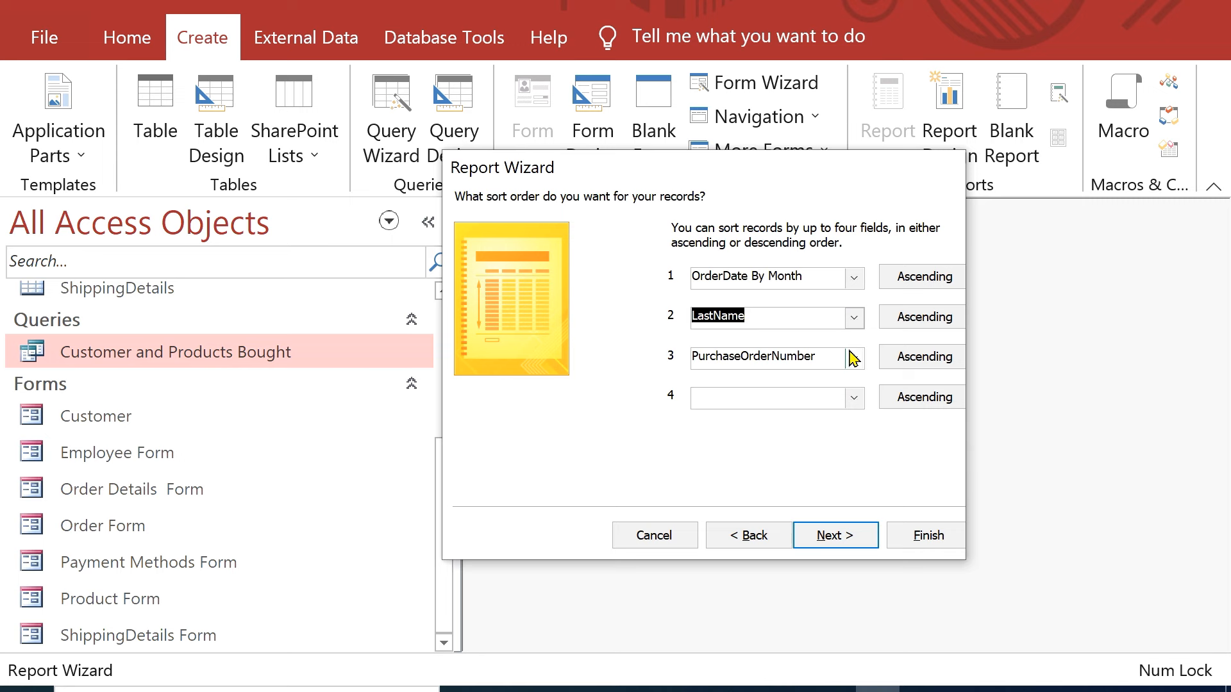
left_click(852, 357)
left_click(779, 411)
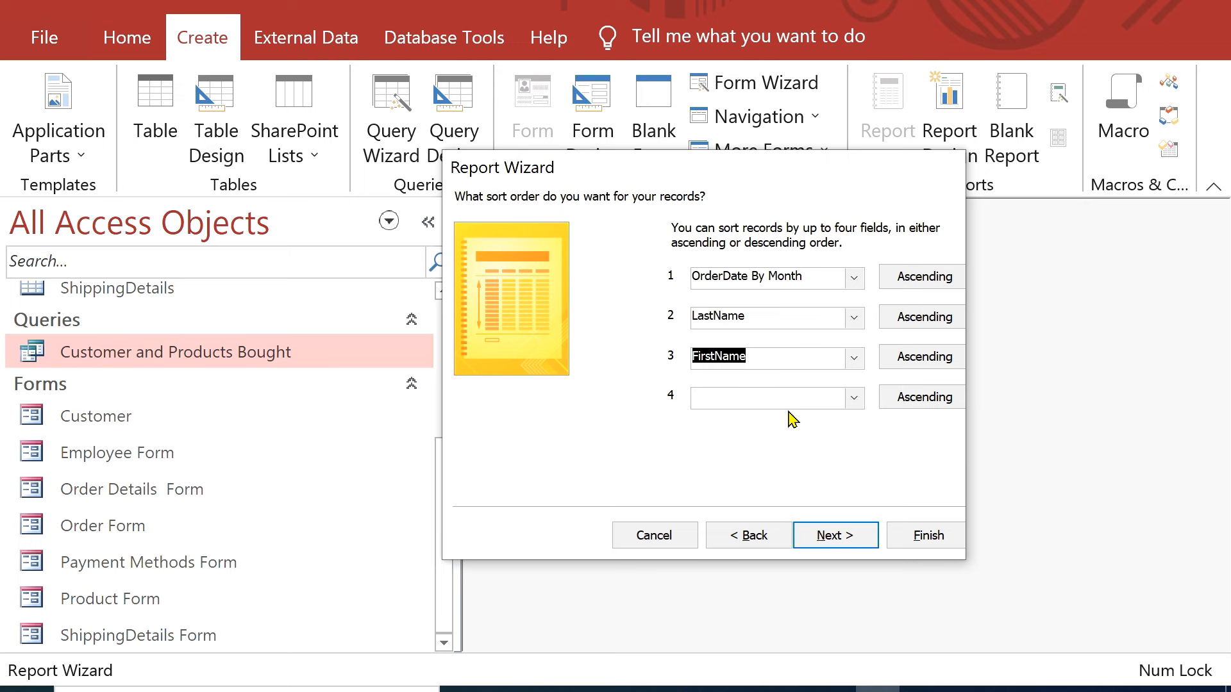
left_click(845, 542)
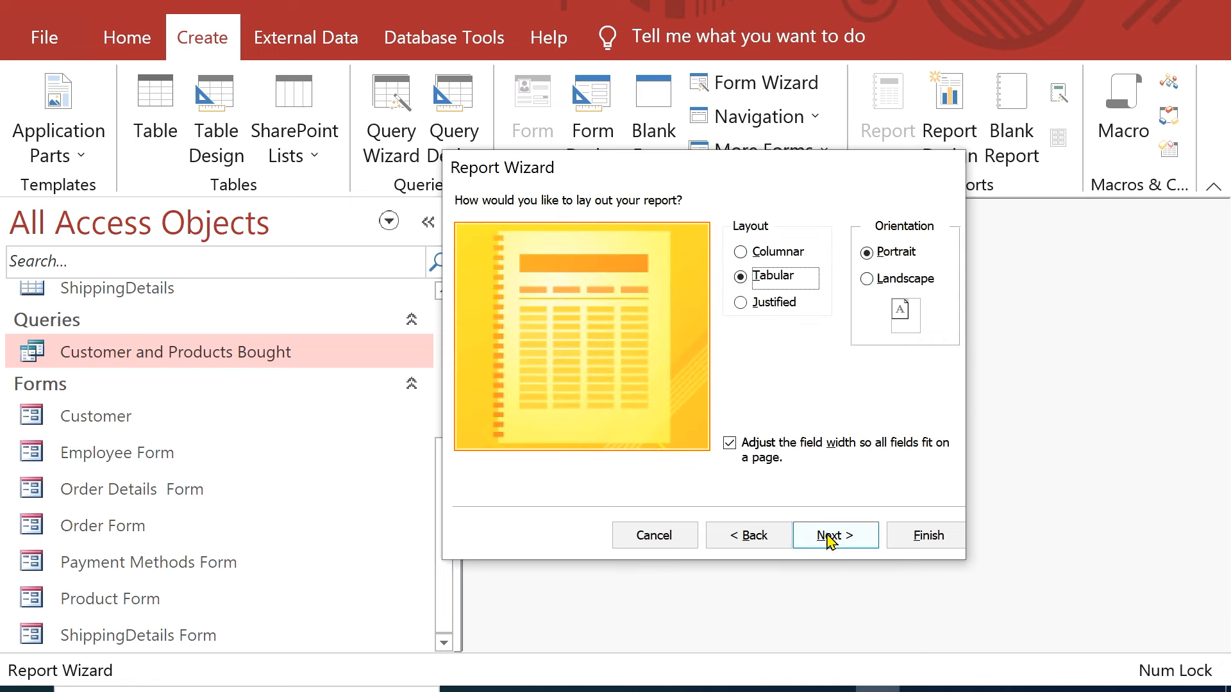
Step: Keep the tabular portrait layout, title the report "Customer and Products Bought Report", and finish it with a preview
left_click(845, 541)
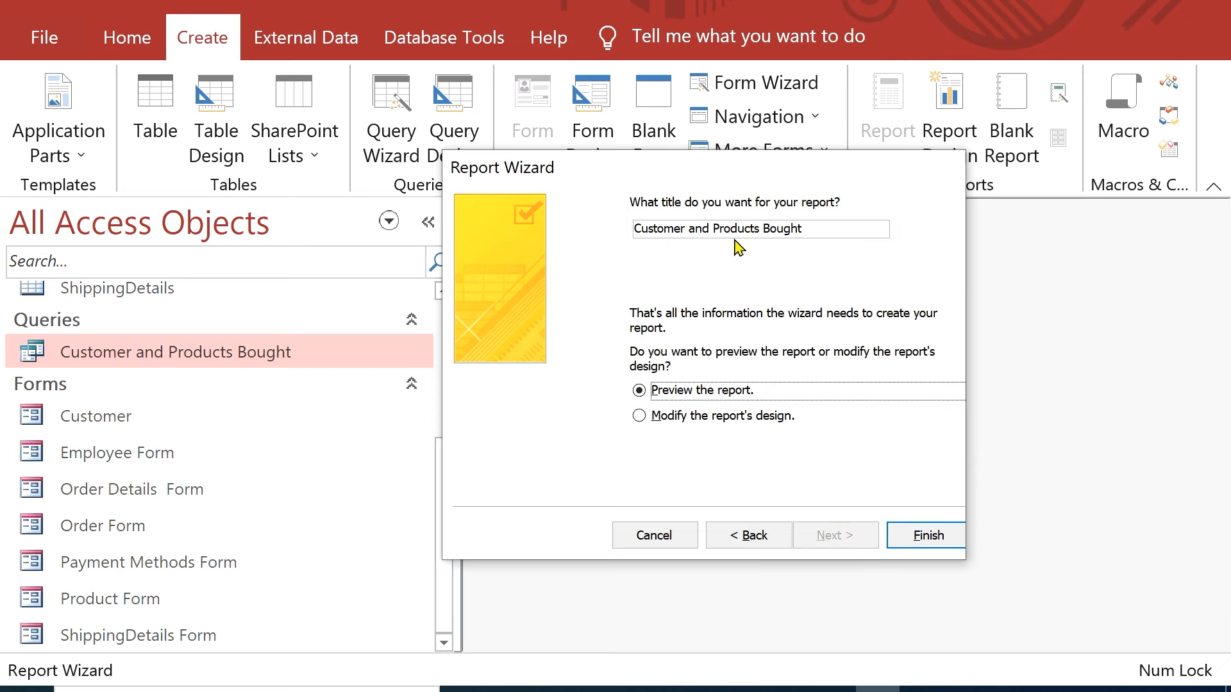
left_click(805, 229)
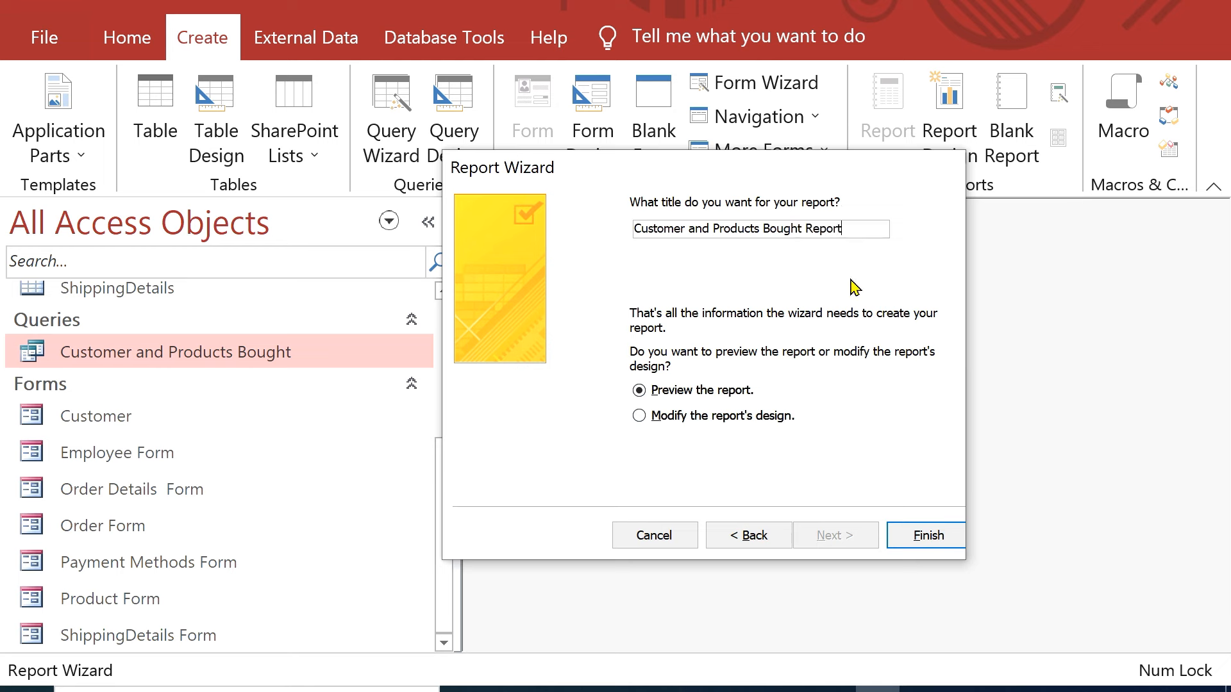
left_click(928, 533)
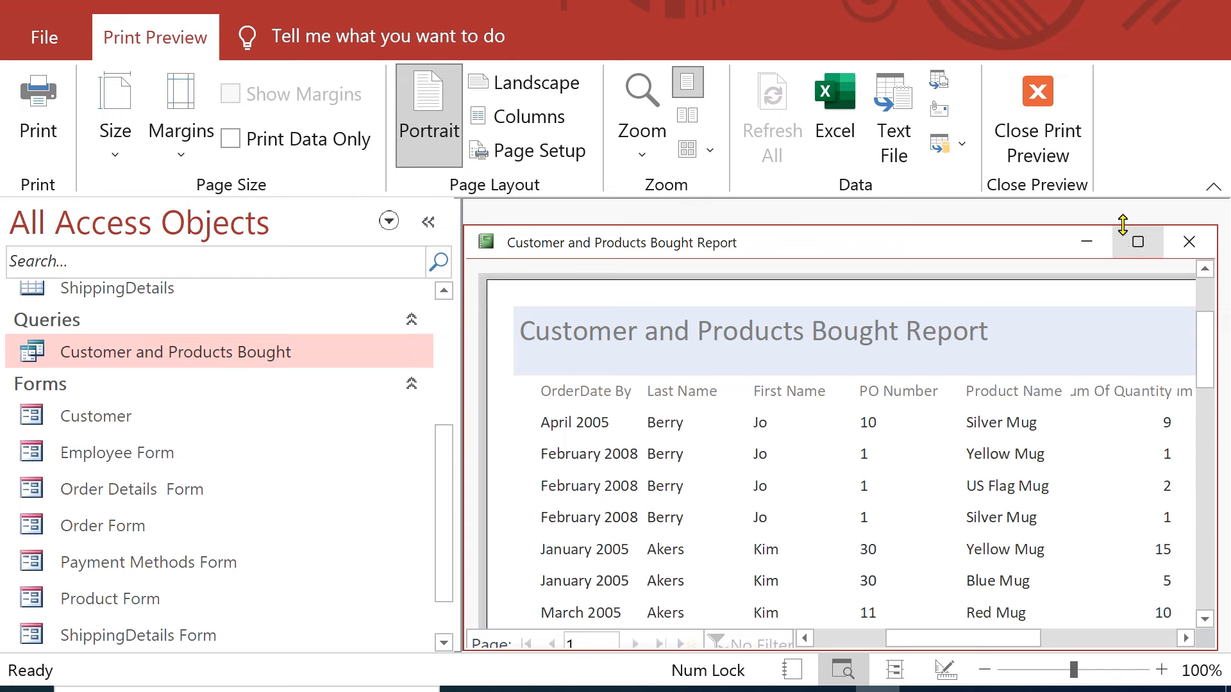
Step: Maximize the report preview and examine all its columns, from the order date to the discount sums
left_click(1138, 243)
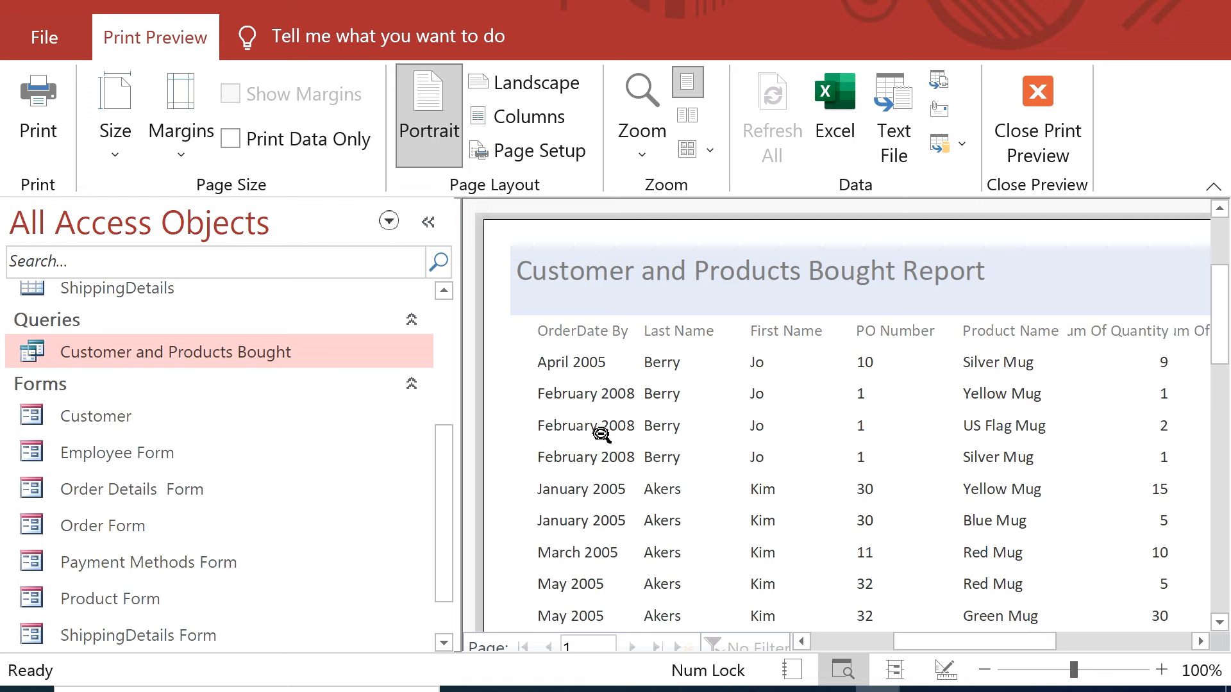
mouse_move(939, 644)
left_mouse_down()
mouse_move(859, 644)
mouse_move(952, 644)
left_mouse_up()
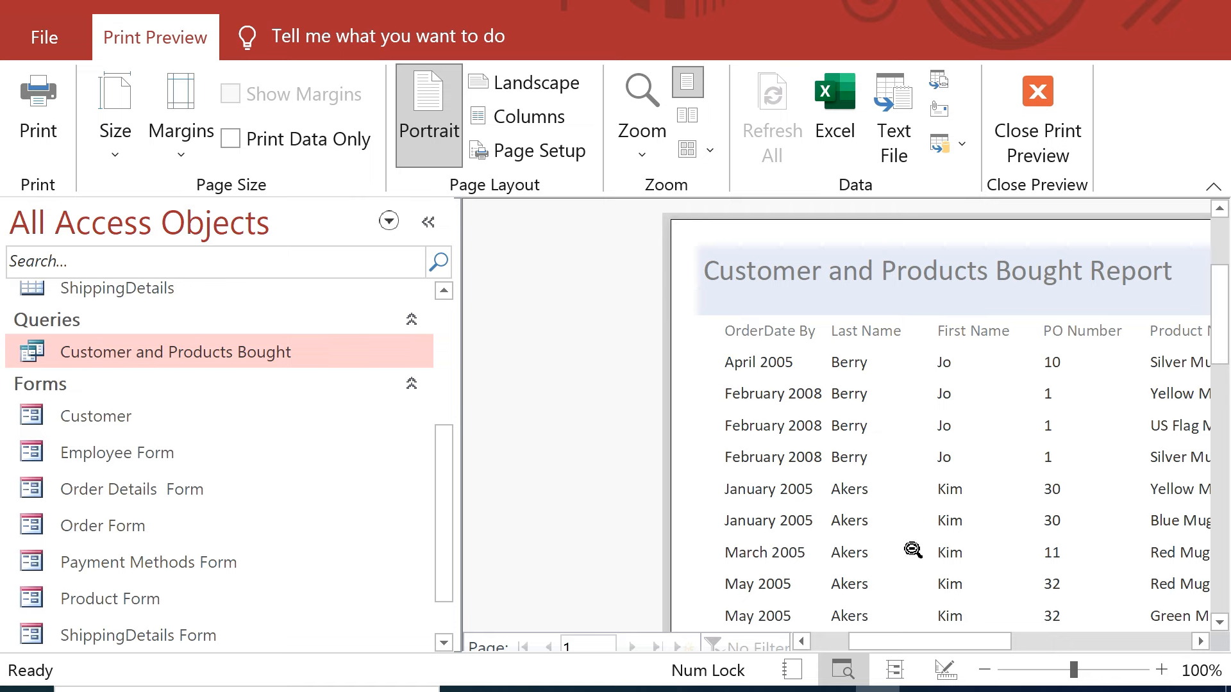
left_click(933, 643)
left_click_drag(933, 643, 1027, 648)
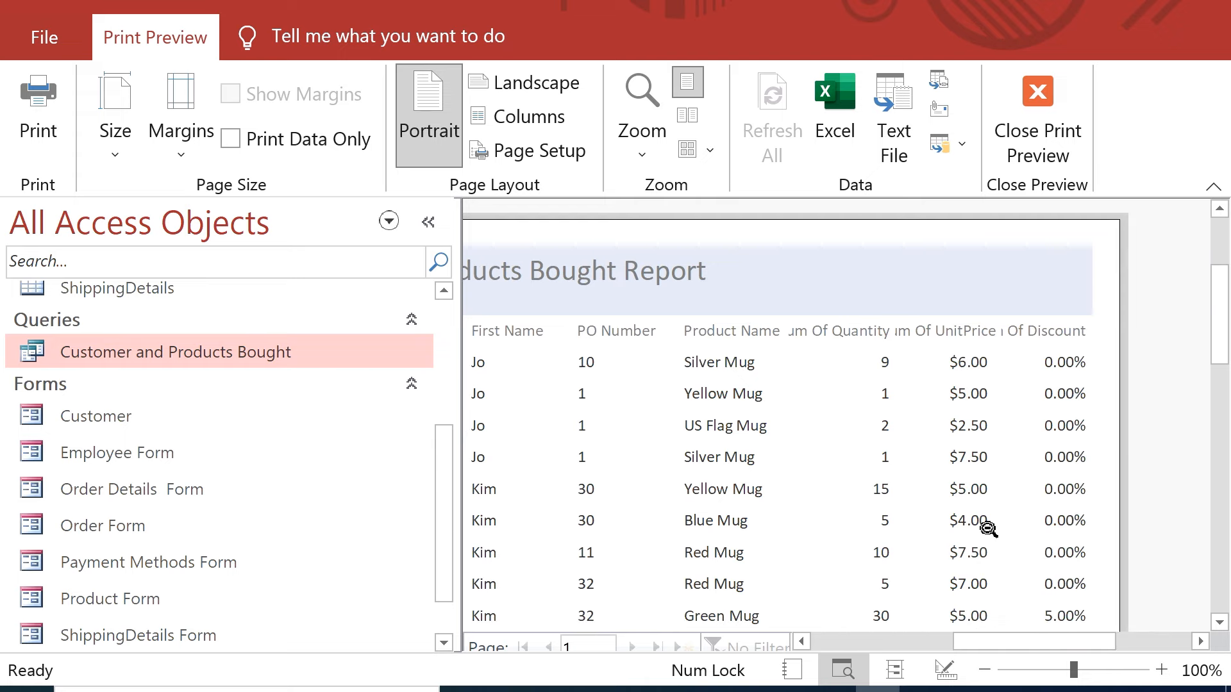
left_click_drag(998, 648, 925, 654)
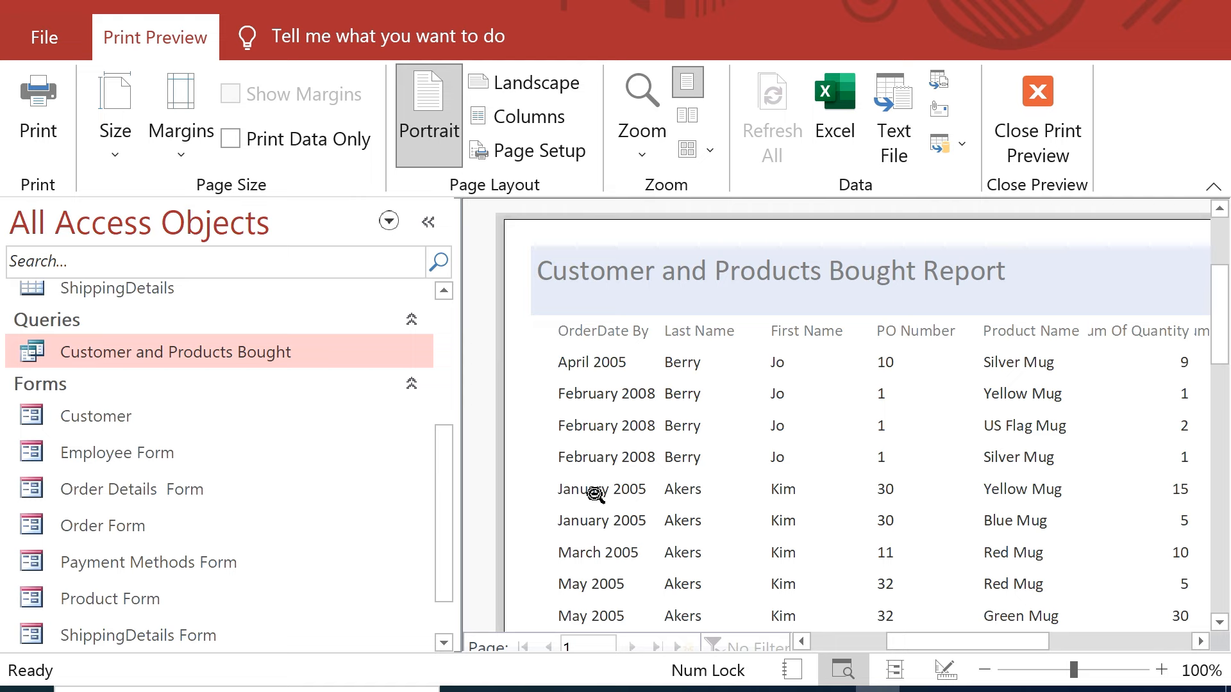
scroll(596, 494, "up", 2)
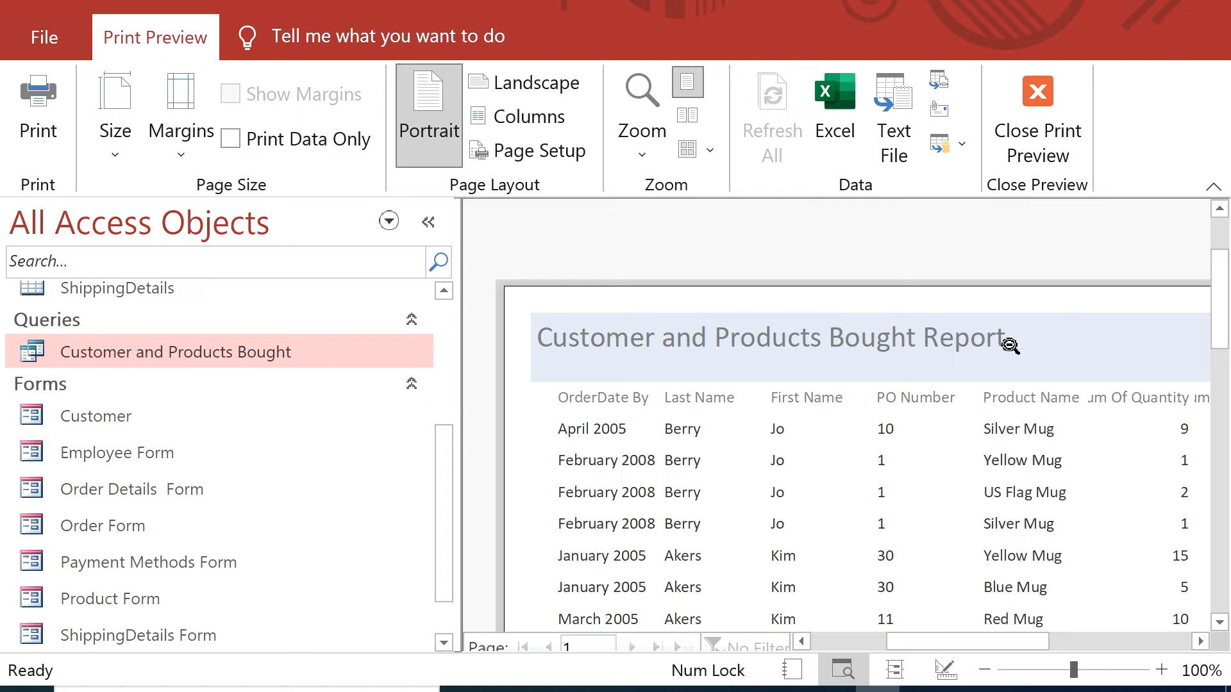
left_click_drag(981, 643, 1102, 647)
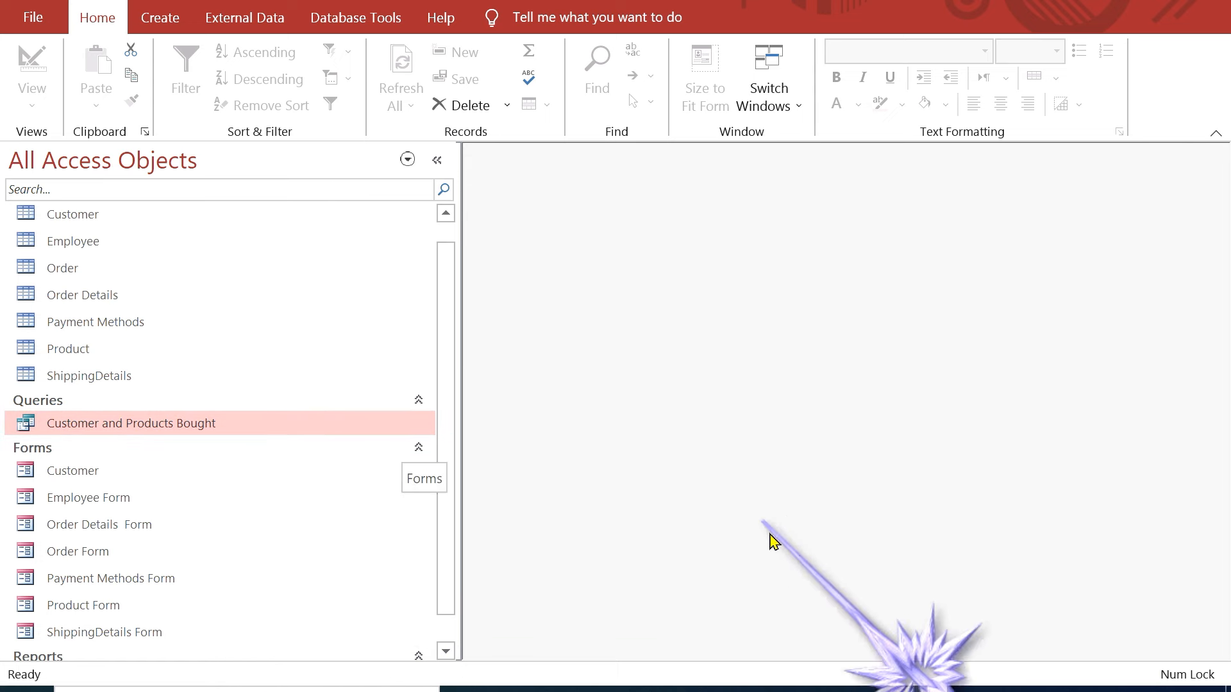
Step: Switch to PowerPoint and view the table relationship diagram on slide 8
left_click(650, 690)
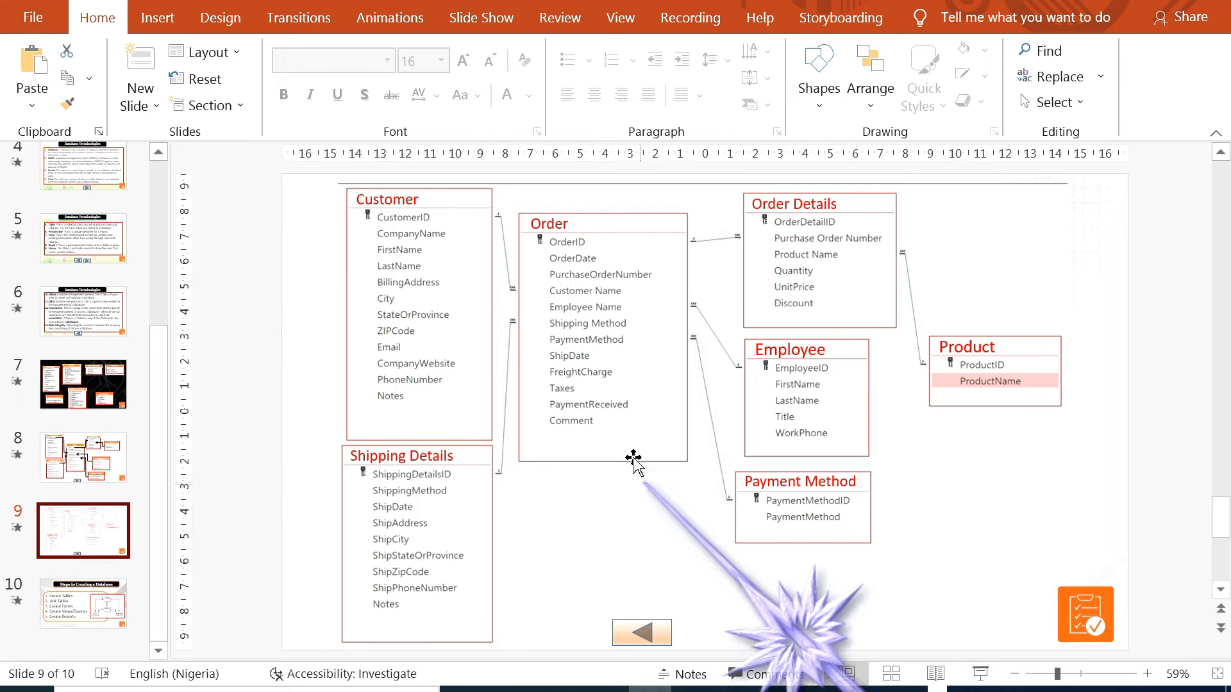
left_click(89, 471)
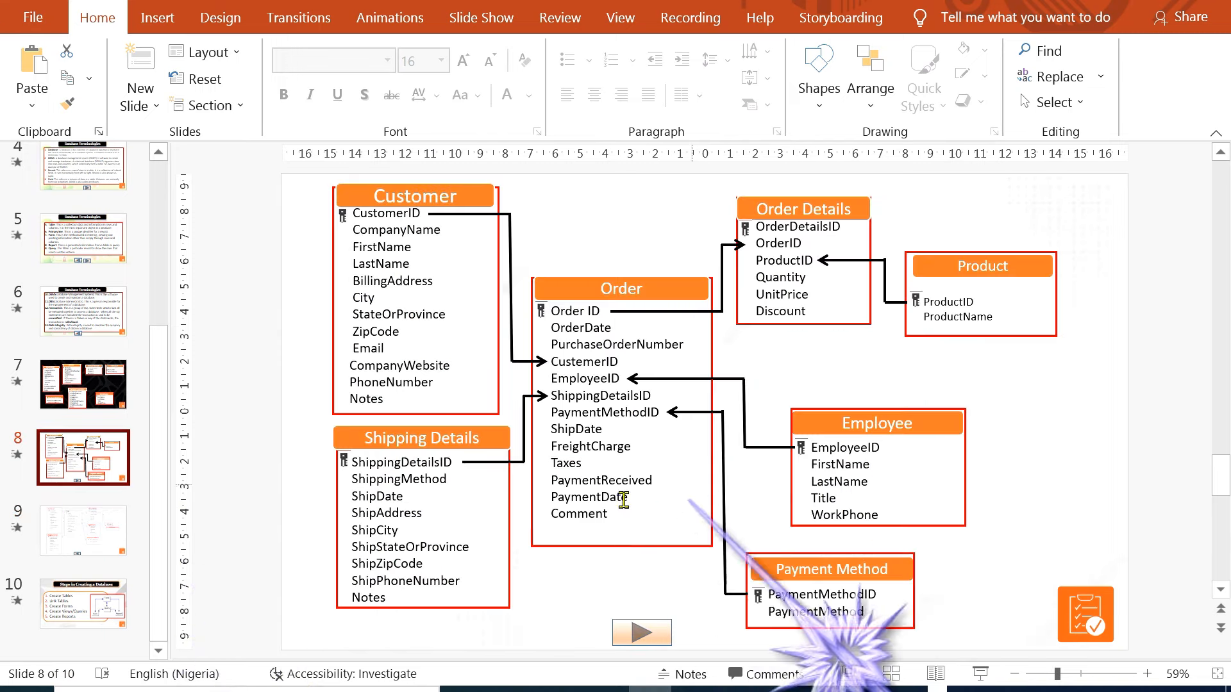
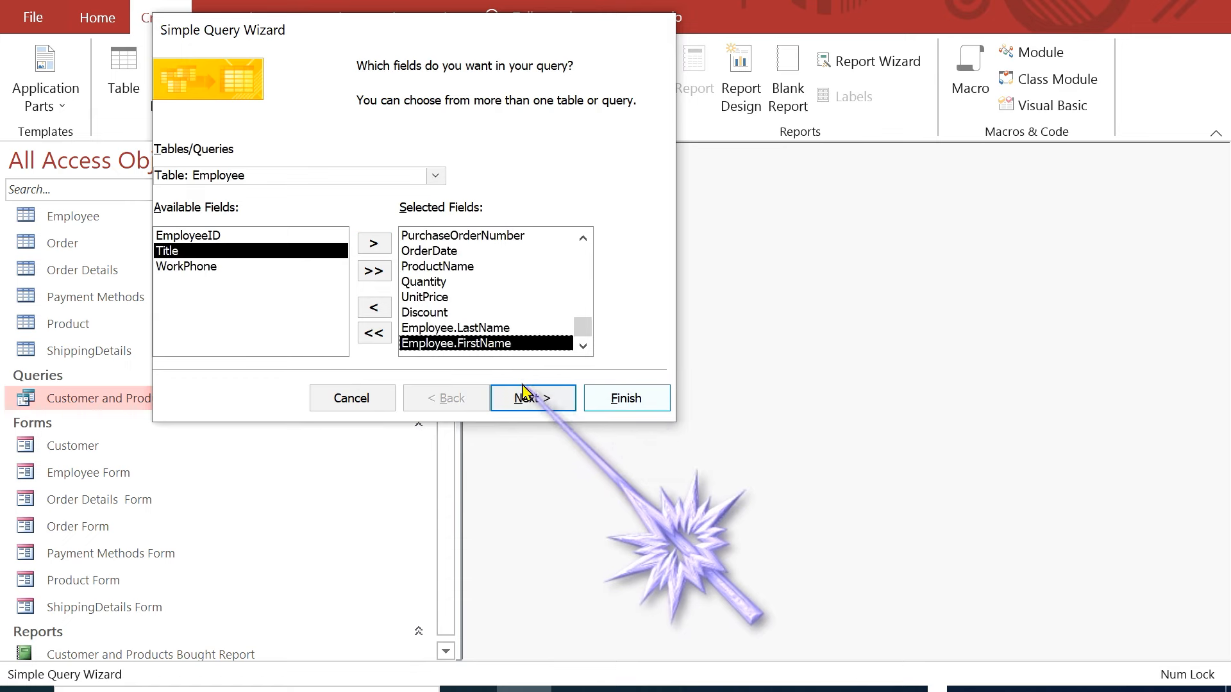
Step: Make the query a summary query that calculates the sums of Quantity, UnitPrice and Discount
left_click(538, 398)
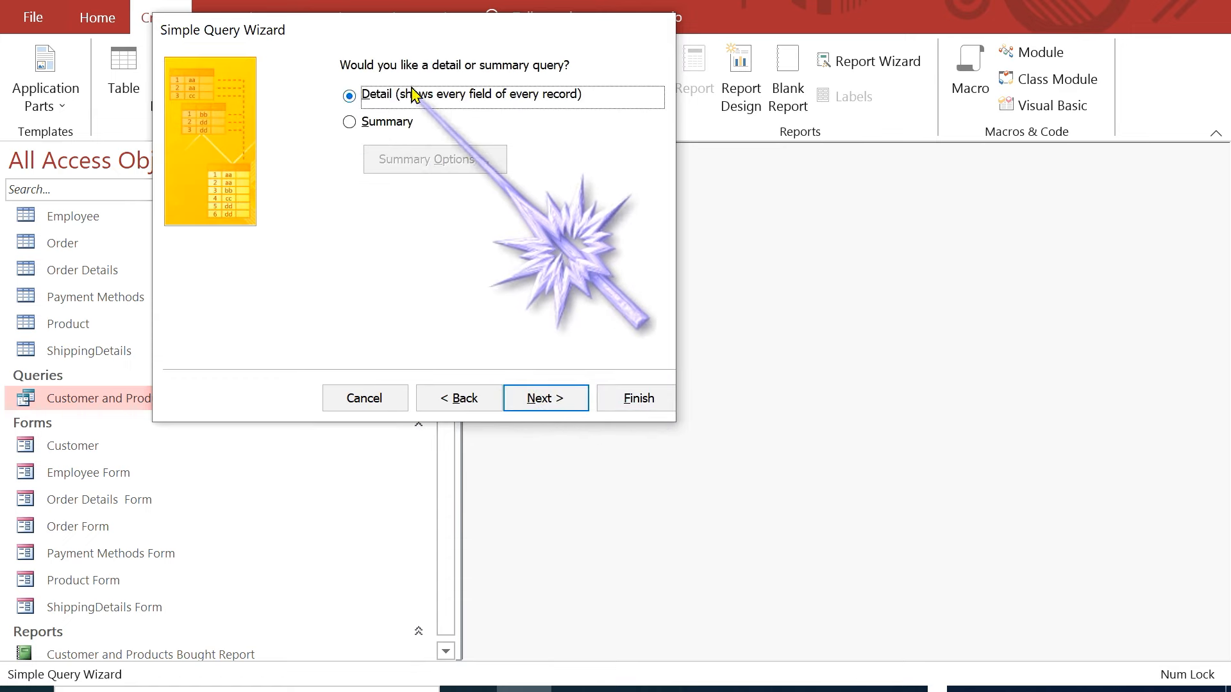
left_click(351, 123)
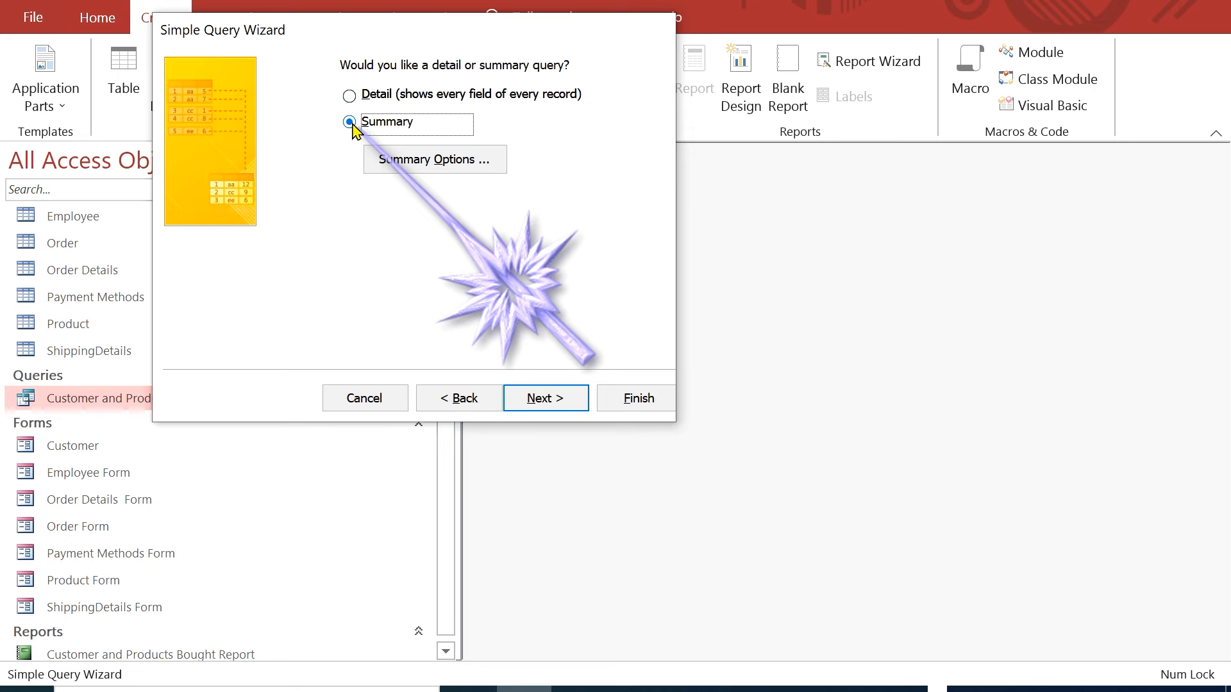
left_click(455, 165)
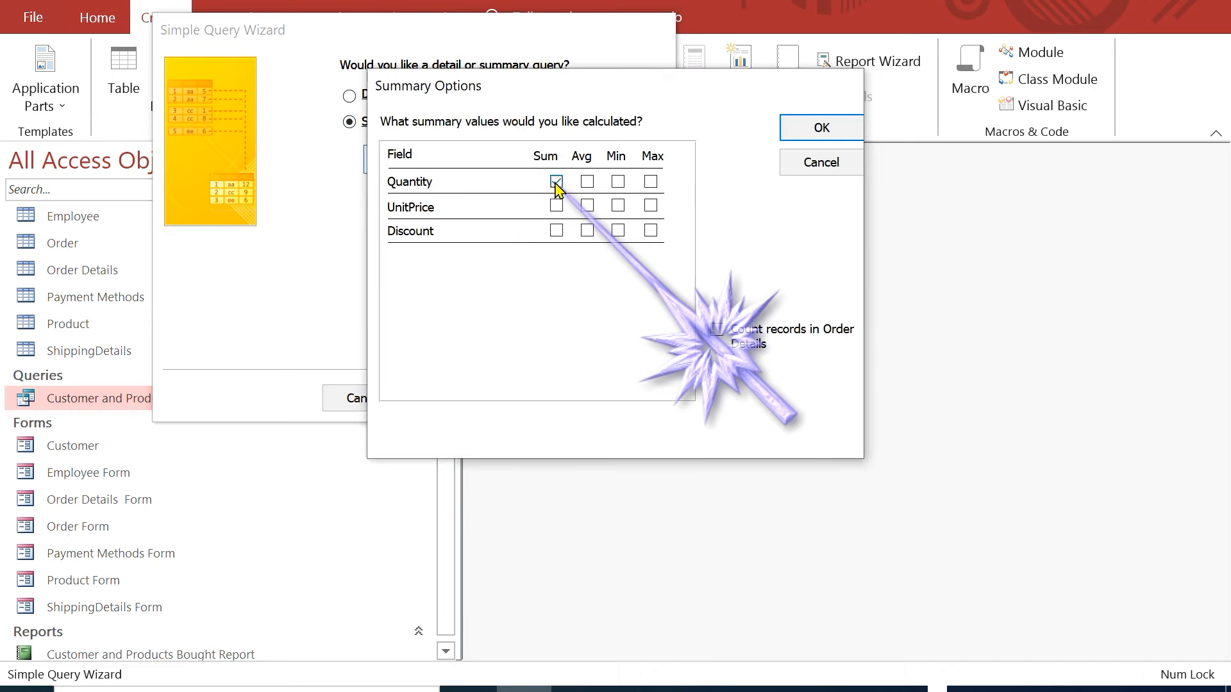
left_click(556, 183)
left_click(557, 206)
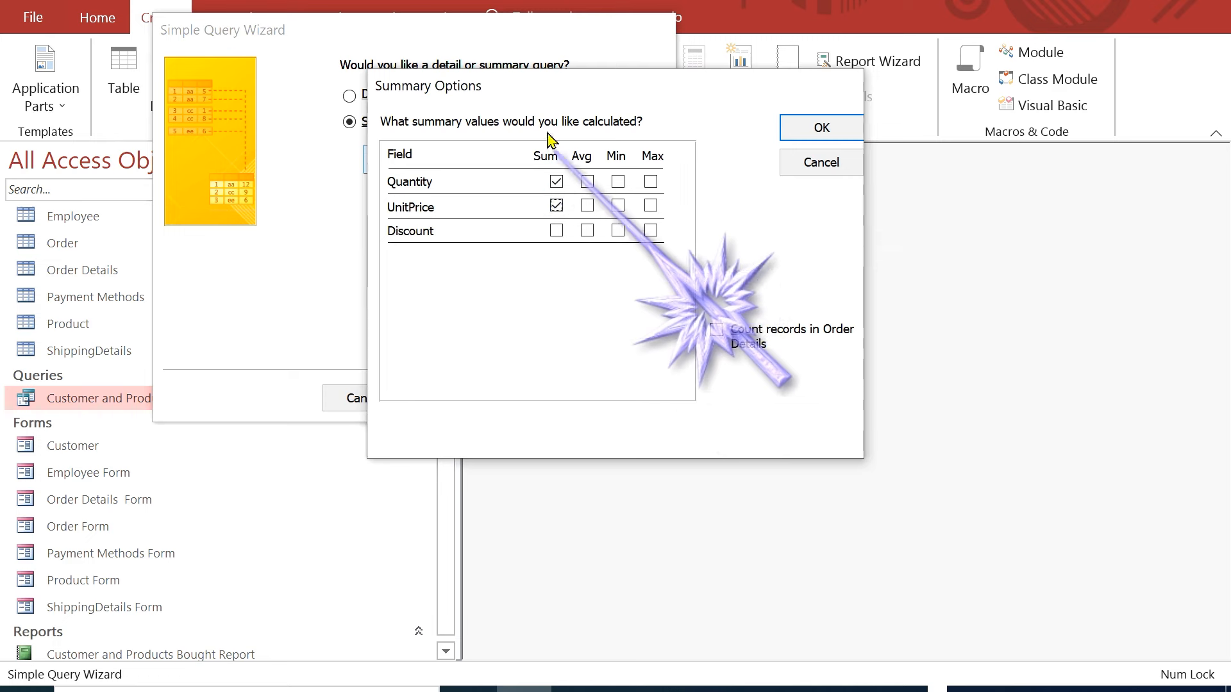
left_click(557, 230)
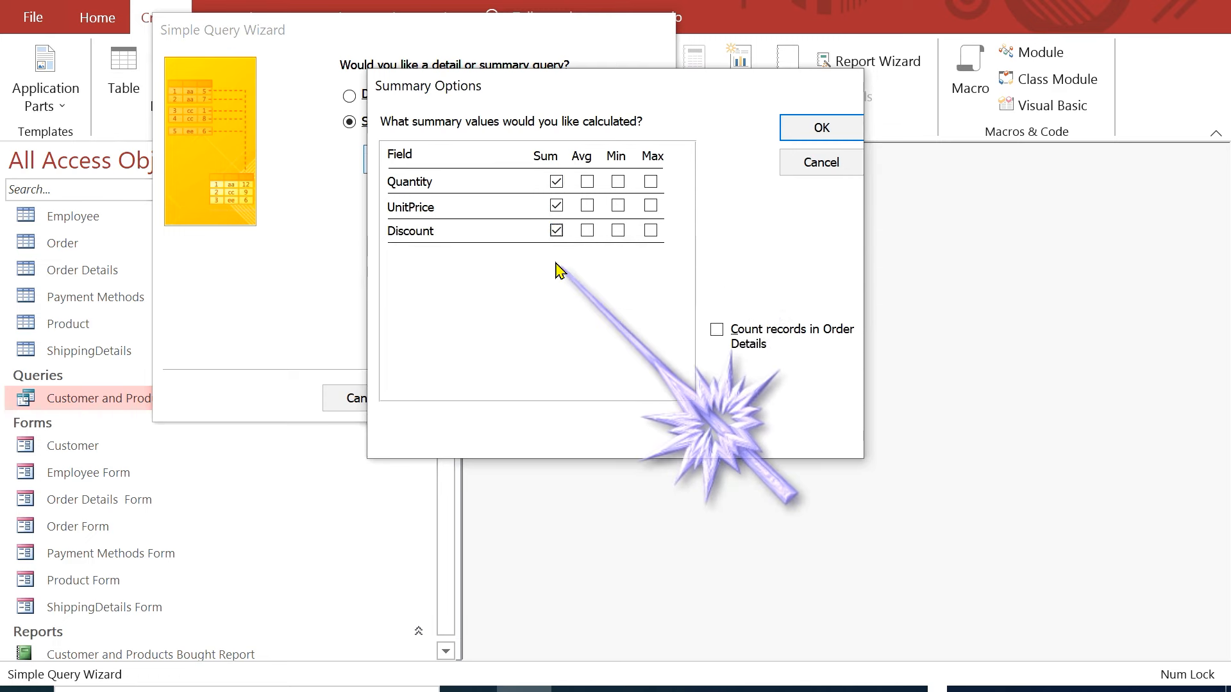
left_click(820, 132)
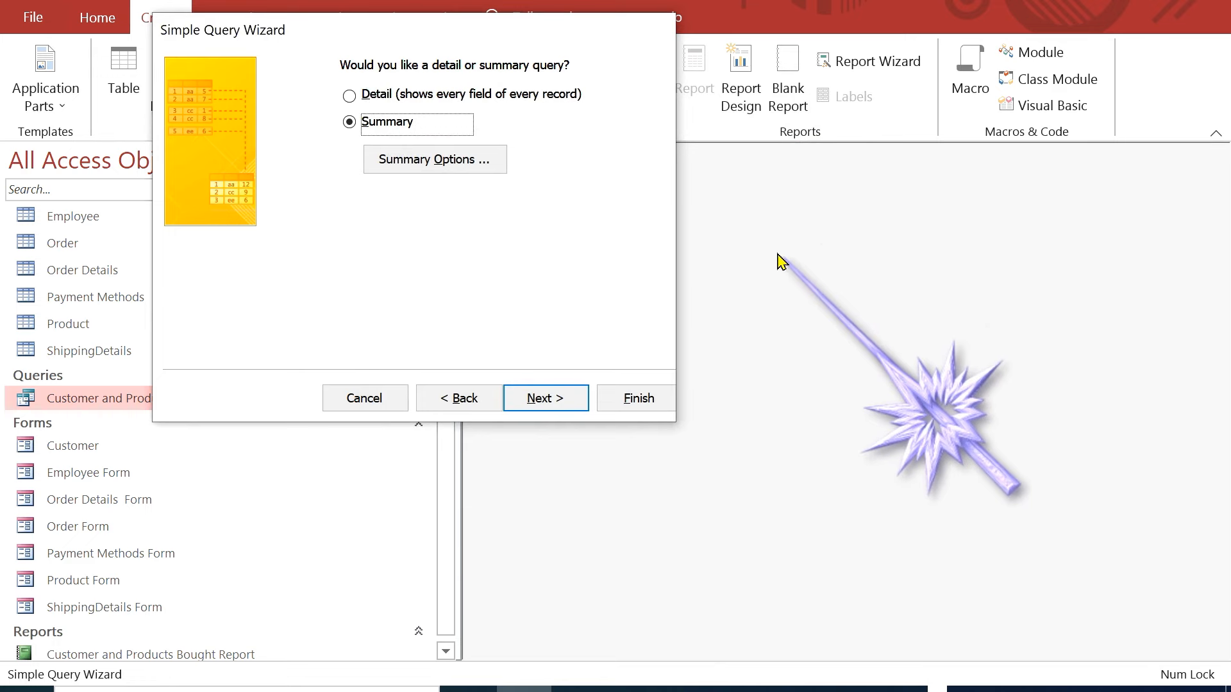
Step: Group the query's dates by month and continue to the title options
left_click(551, 400)
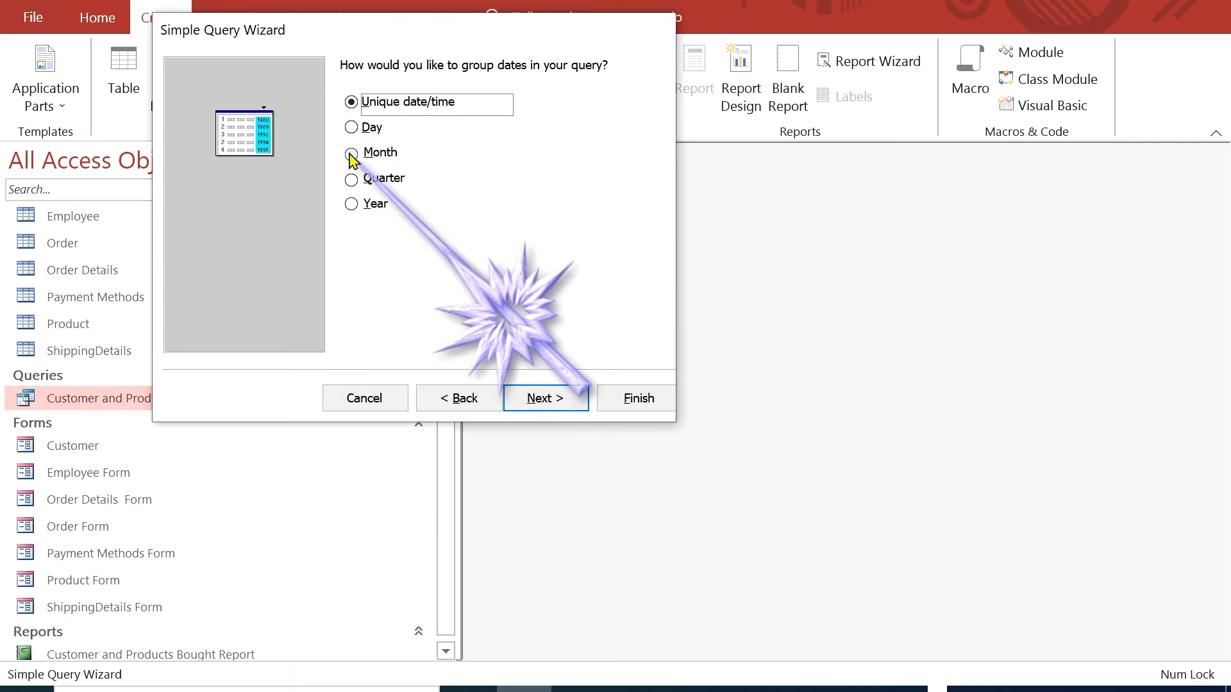
left_click(373, 159)
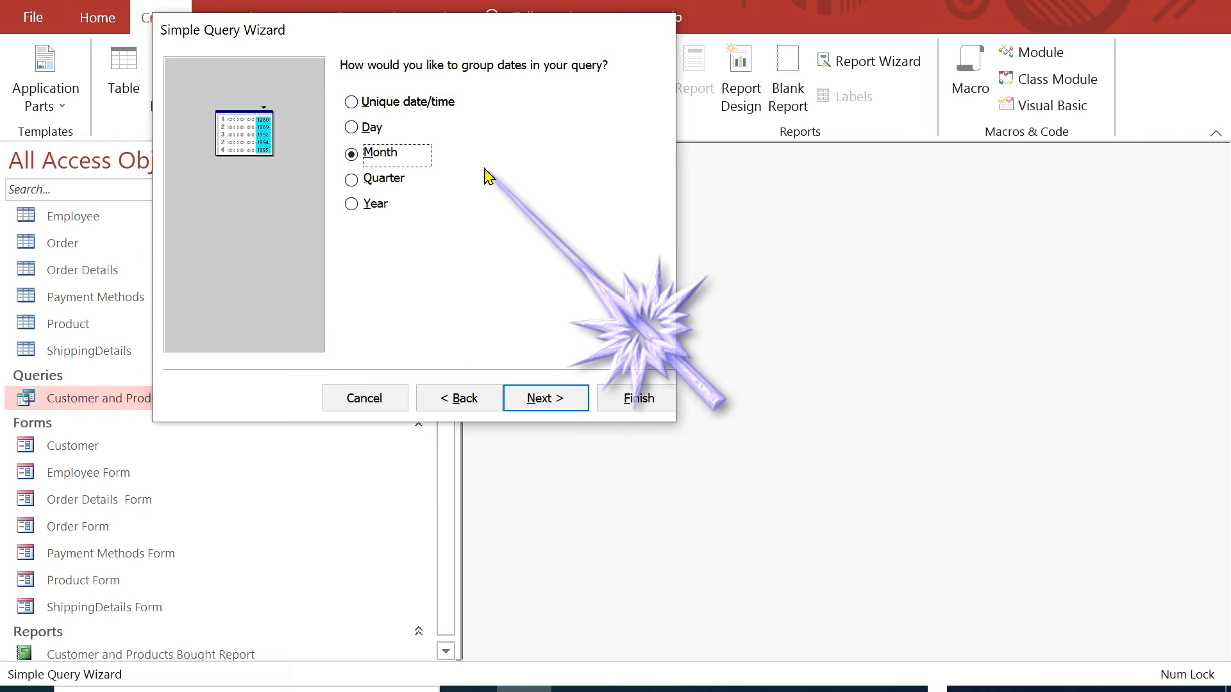
left_click(556, 400)
Step: Title the query "Employees and Orders Placed", open it, and view its columns beside a narrowed navigation pane
left_click(454, 93)
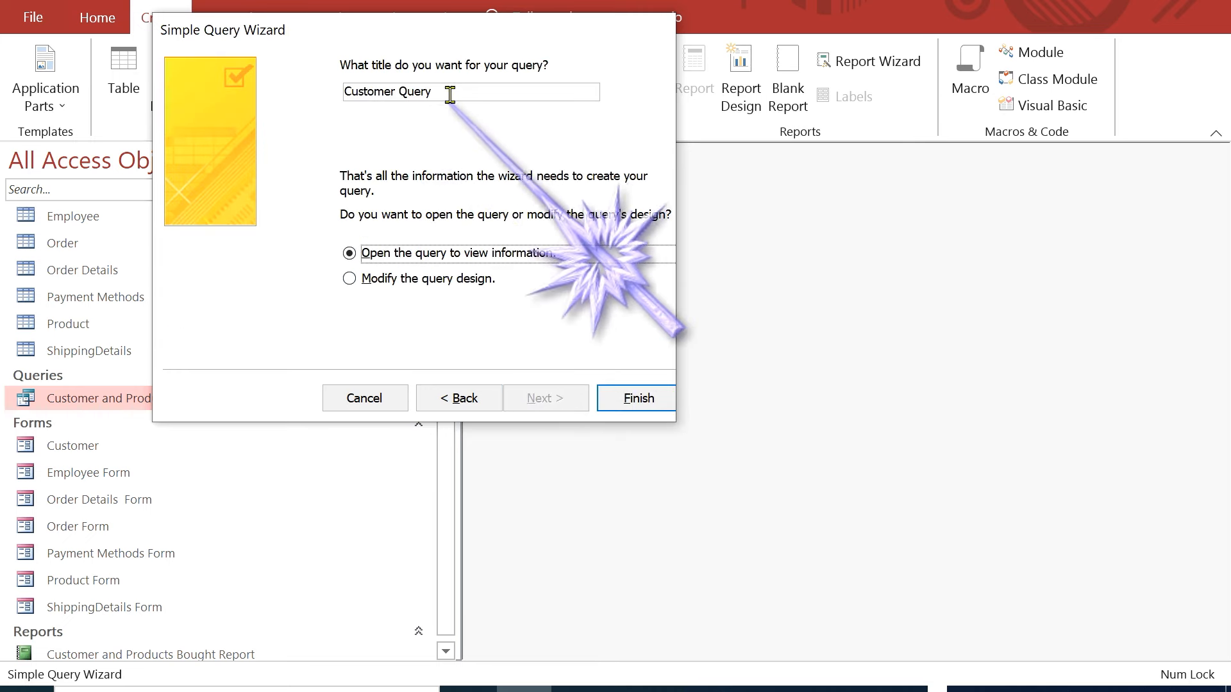
key("BackSpace")
key("BackSpace")
key("BackSpace")
key("BackSpace")
key("BackSpace")
key("BackSpace")
key("BackSpace")
key("BackSpace")
key("BackSpace")
key("BackSpace")
key("BackSpace")
key("BackSpace")
key("BackSpace")
key("BackSpace")
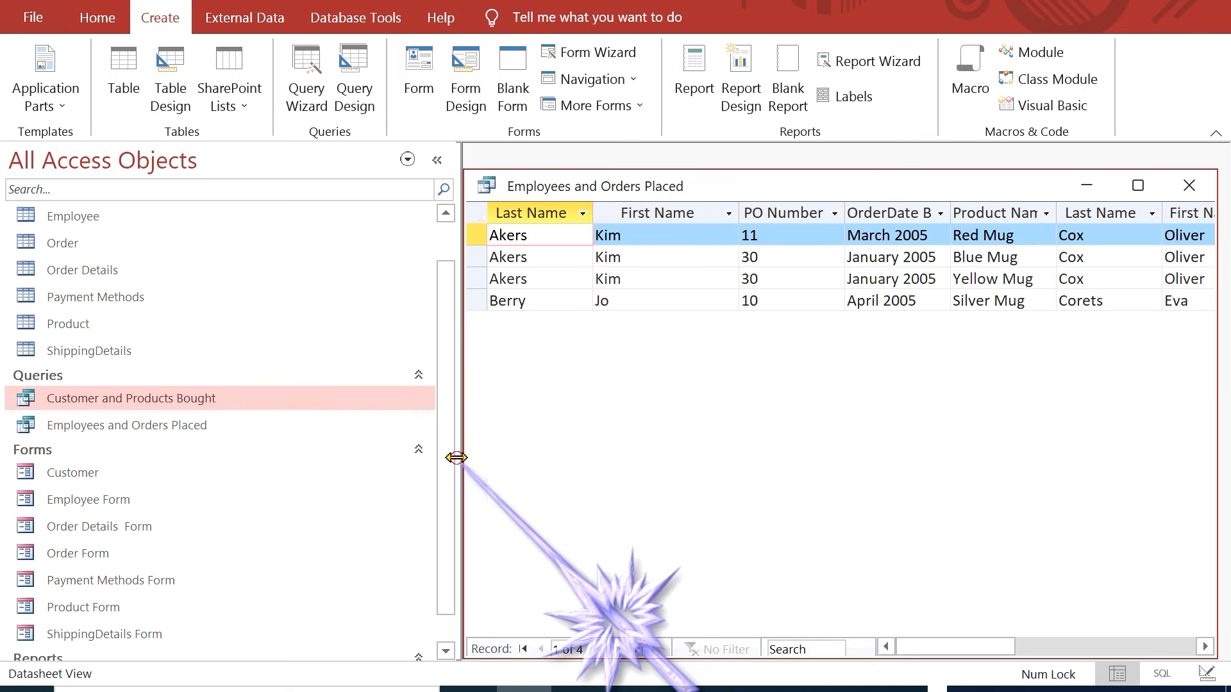
left_click_drag(456, 458, 260, 473)
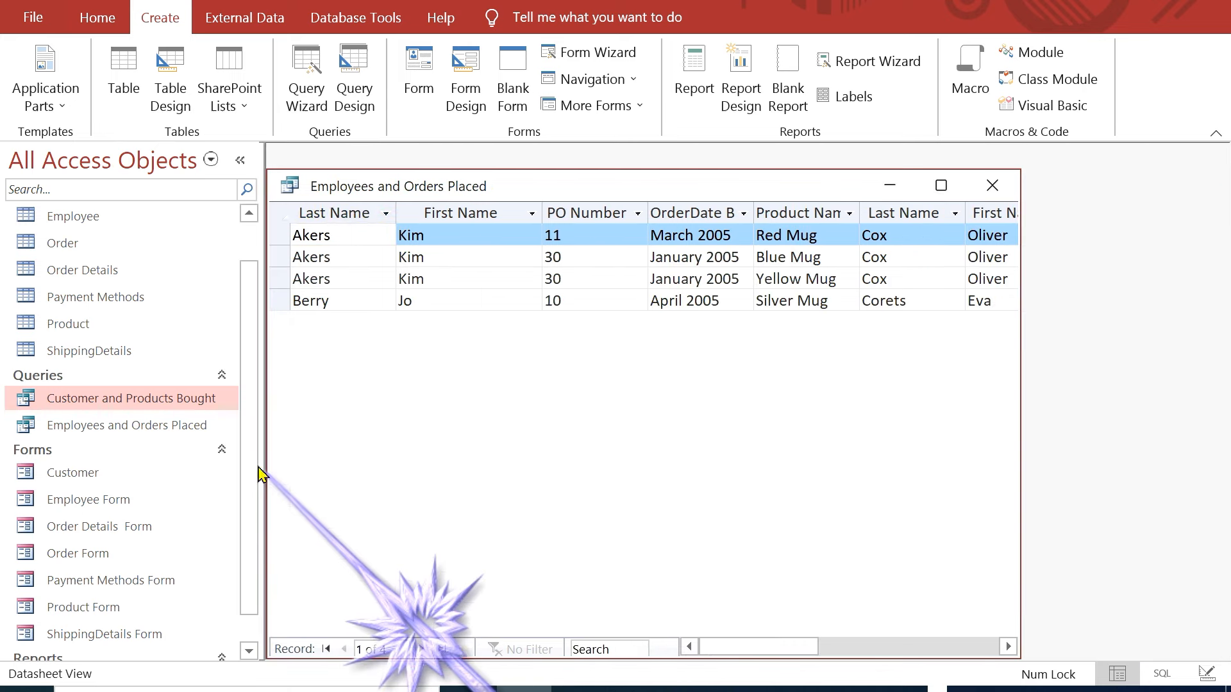
left_click_drag(750, 648, 855, 646)
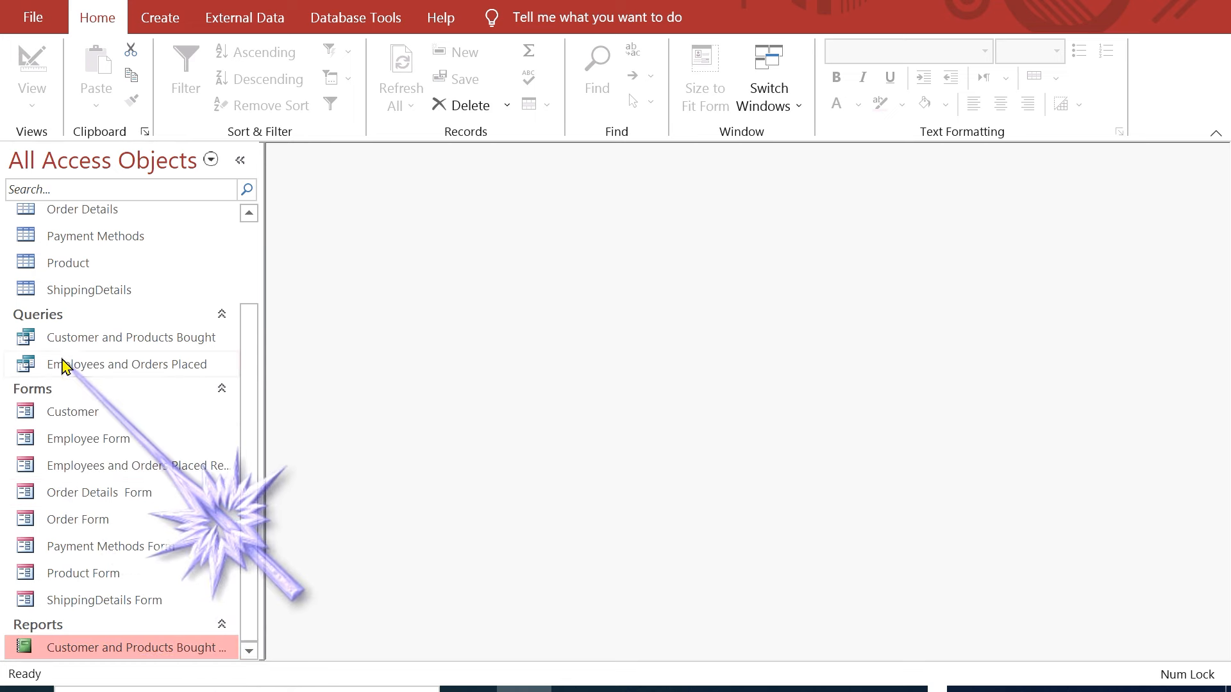
Step: Start a wizard report based on the Employees and Orders Placed query and include all of its fields
left_click(111, 369)
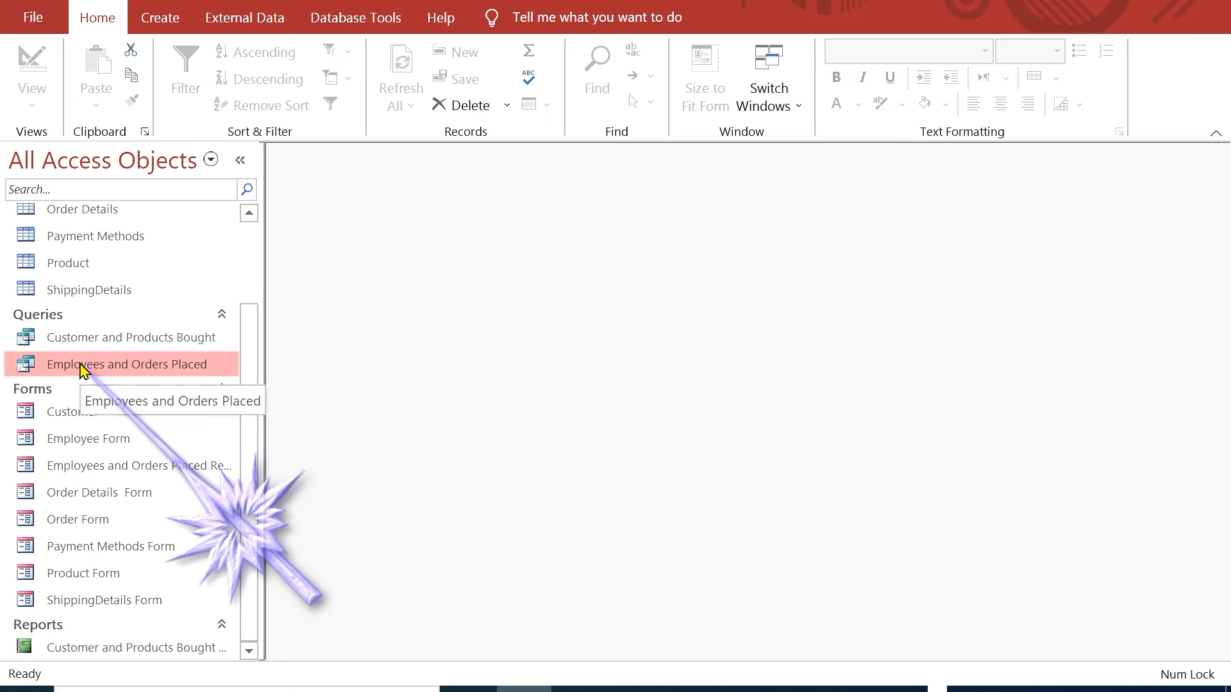
left_click(161, 18)
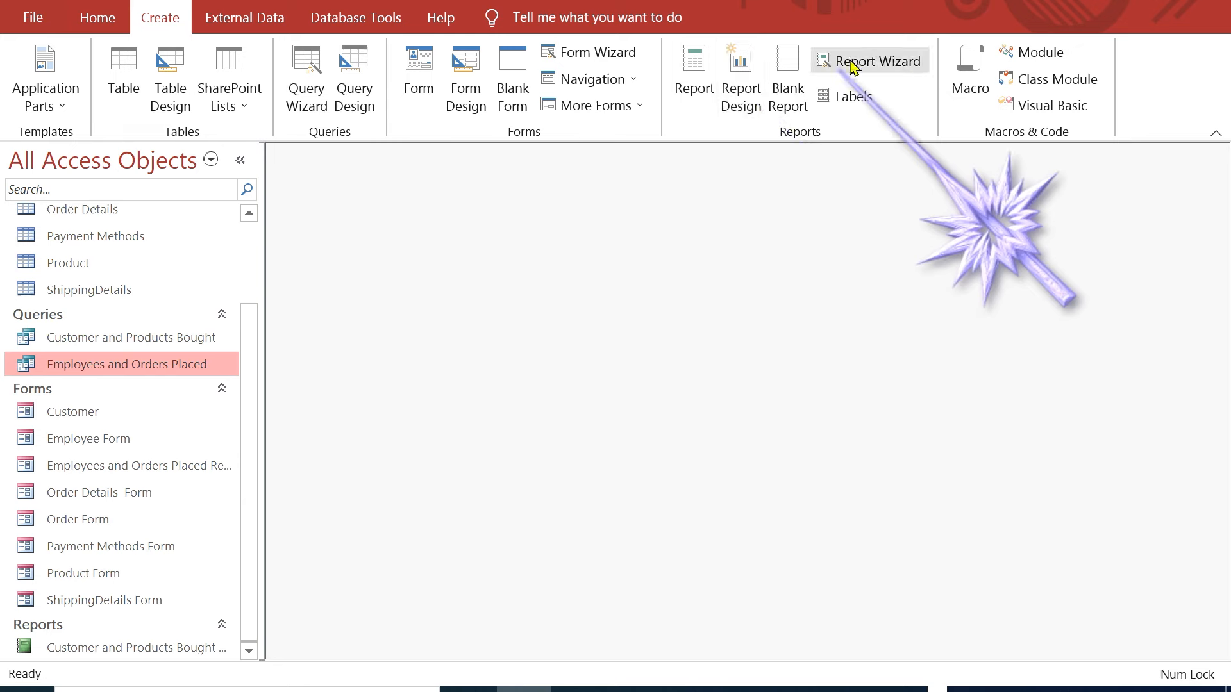
left_click(891, 69)
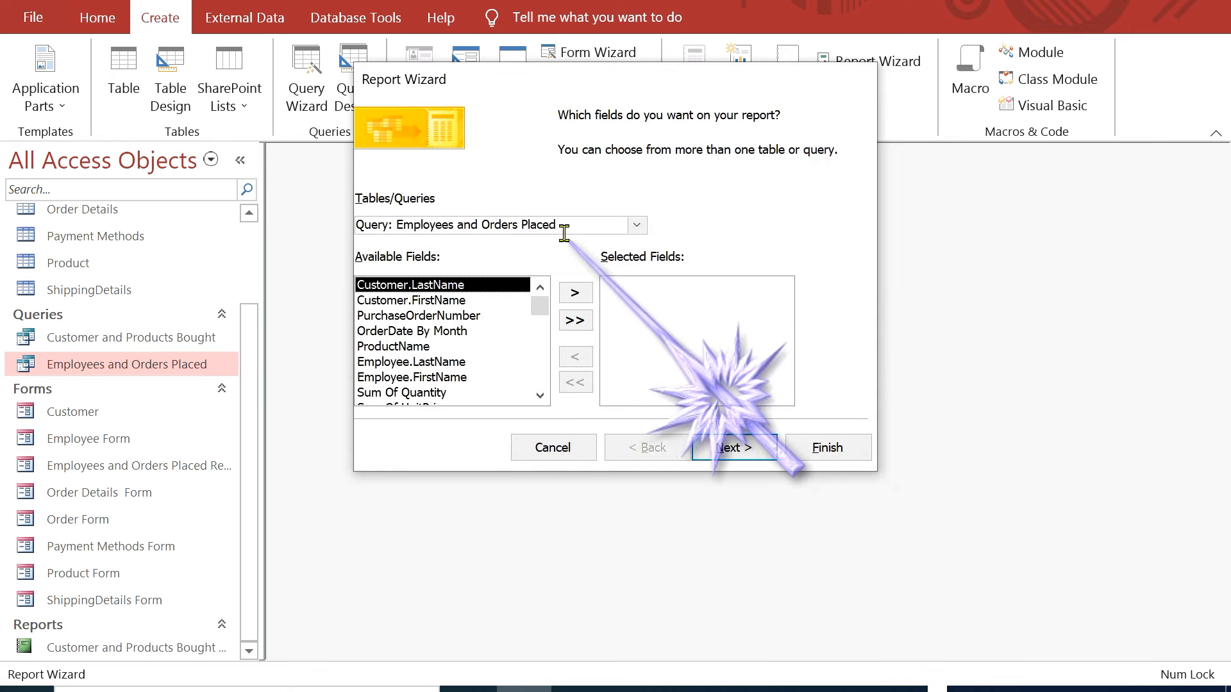
left_click(636, 226)
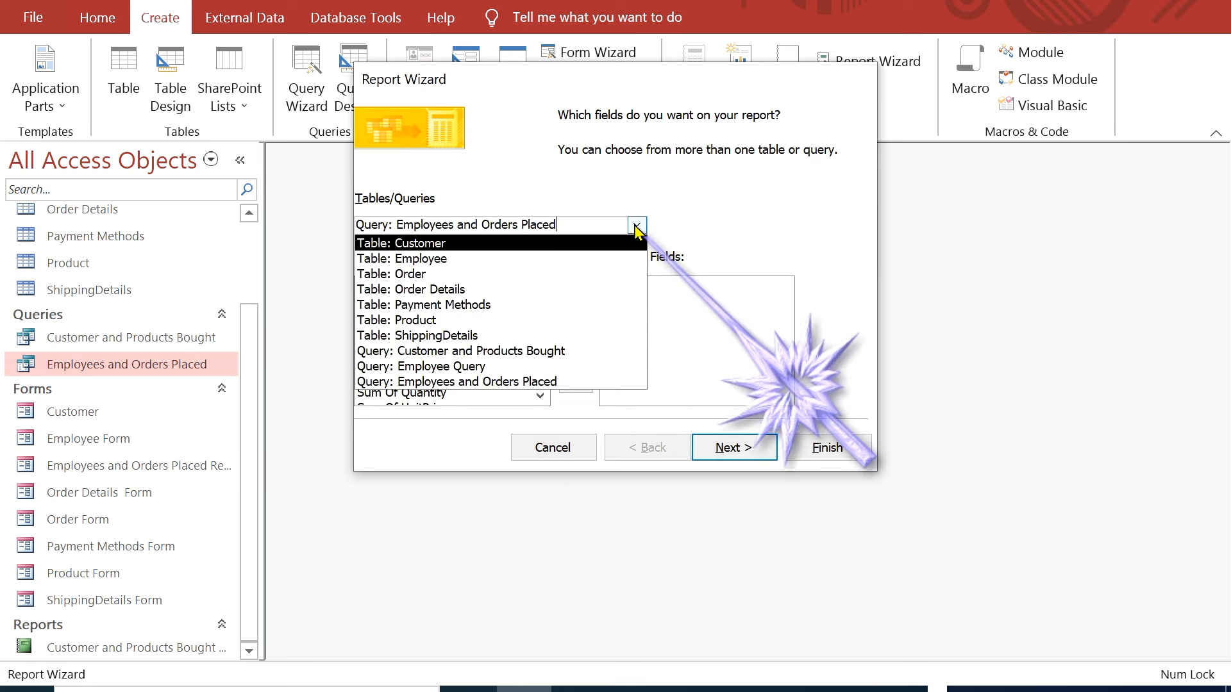
left_click(552, 382)
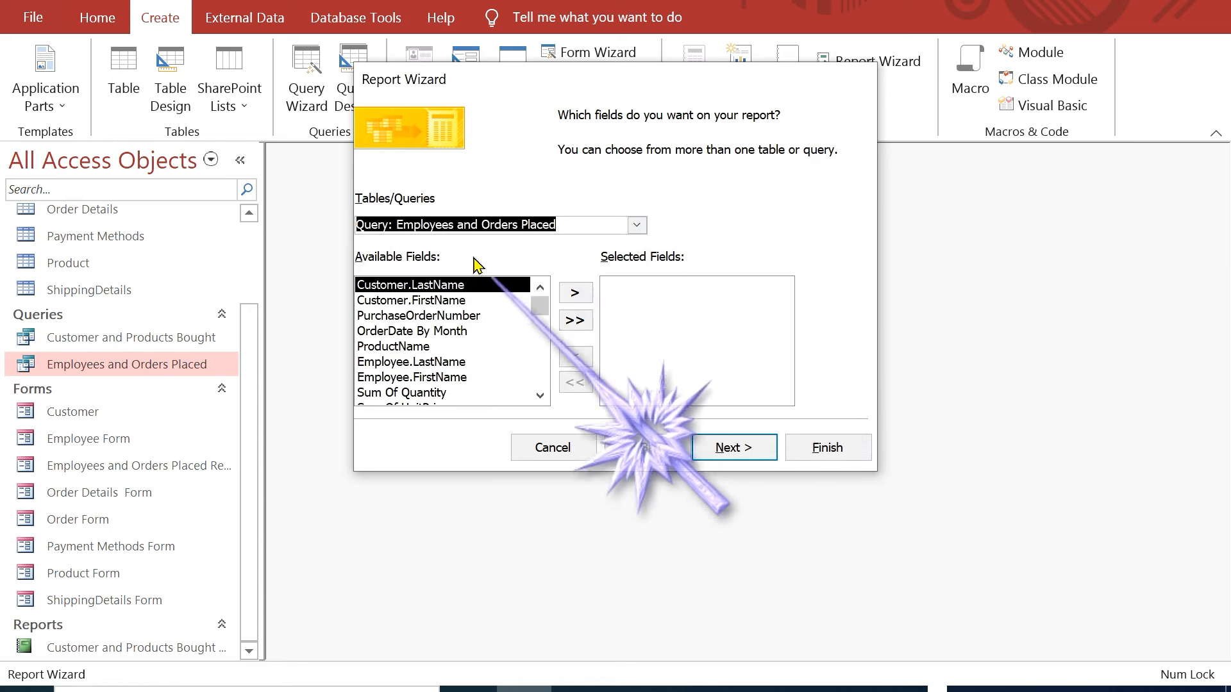
left_click(572, 225)
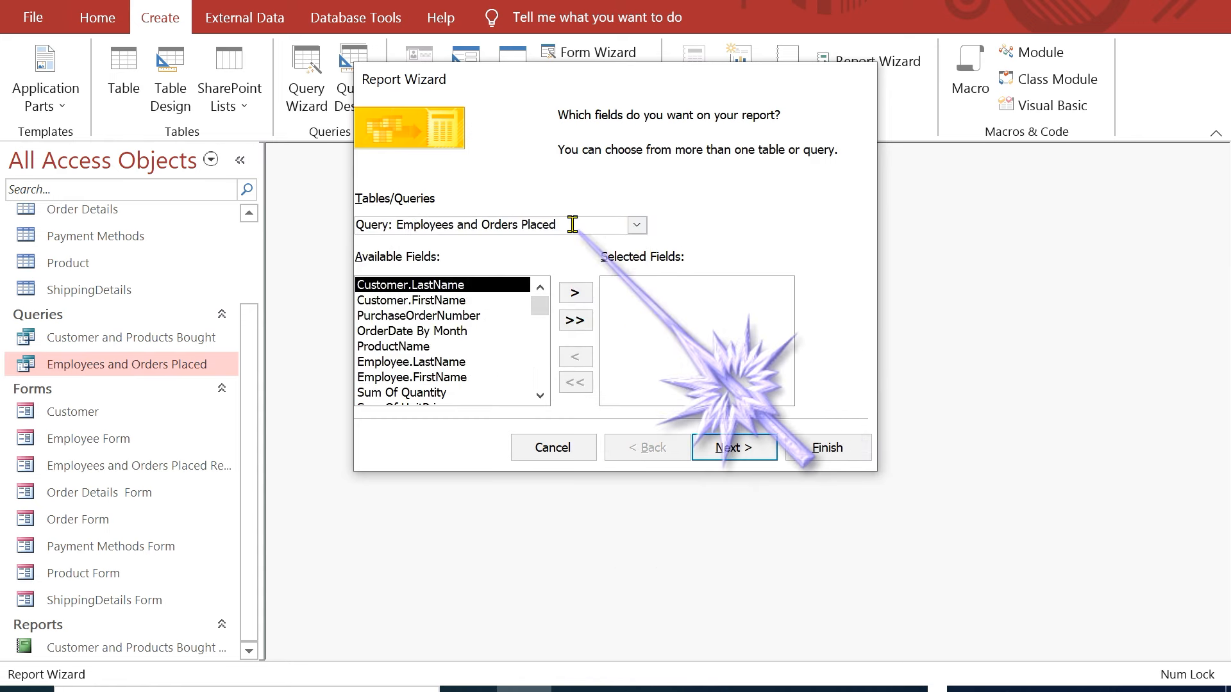
left_click(576, 322)
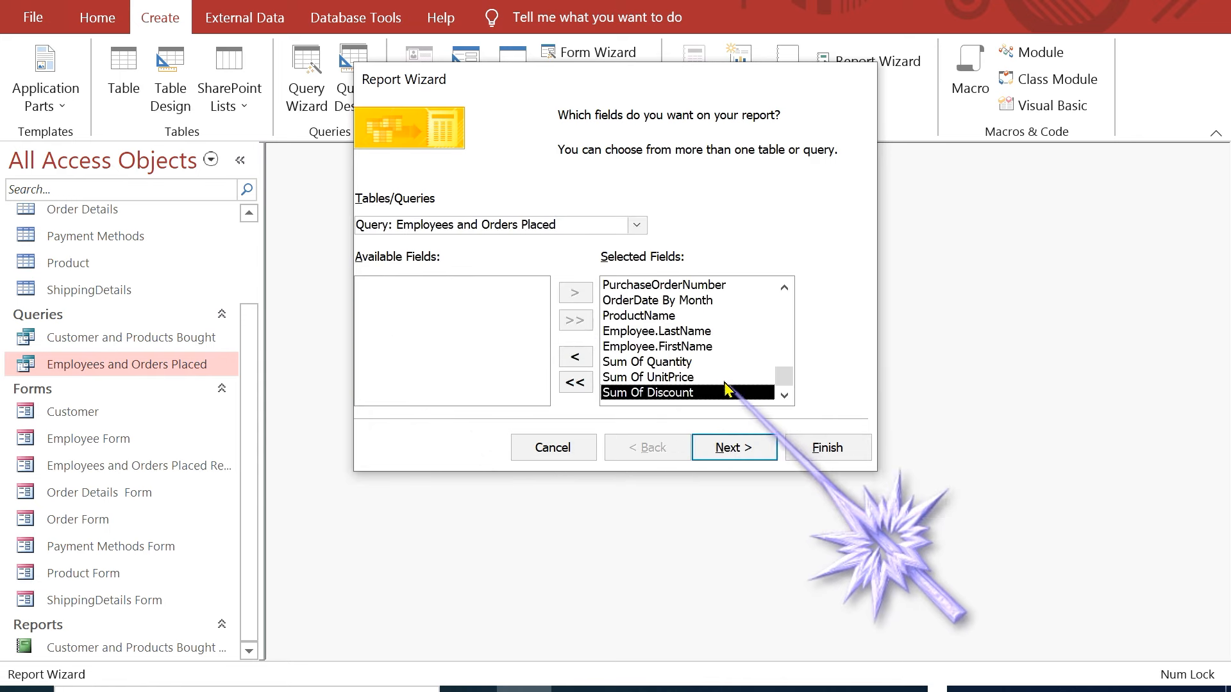
left_click(742, 451)
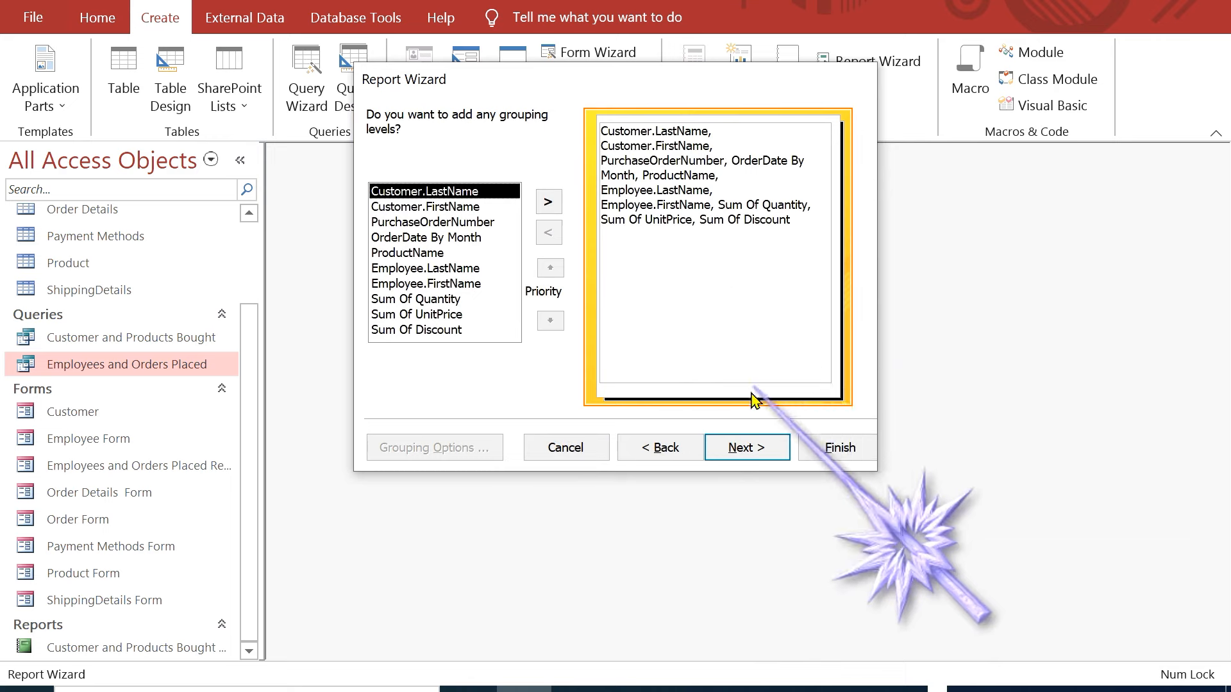
Step: Add no grouping levels and sort the report ascending by OrderDate By Month, Customer.LastName and Customer.FirstName
left_click(754, 449)
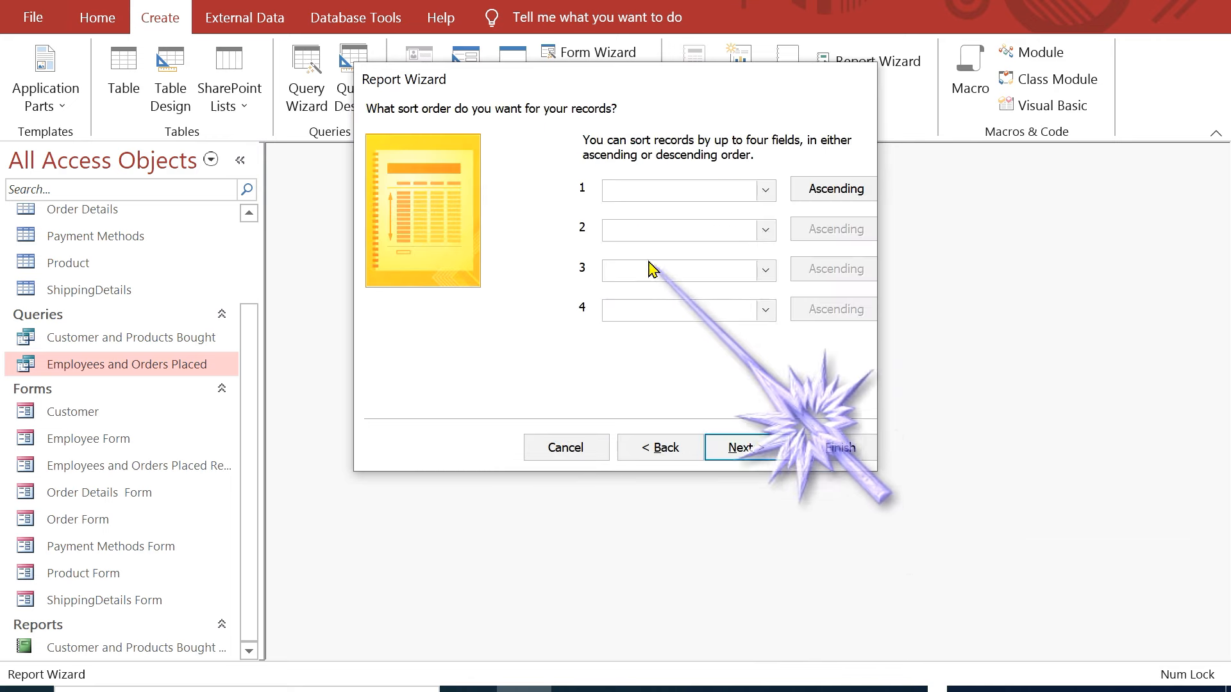
left_click(765, 191)
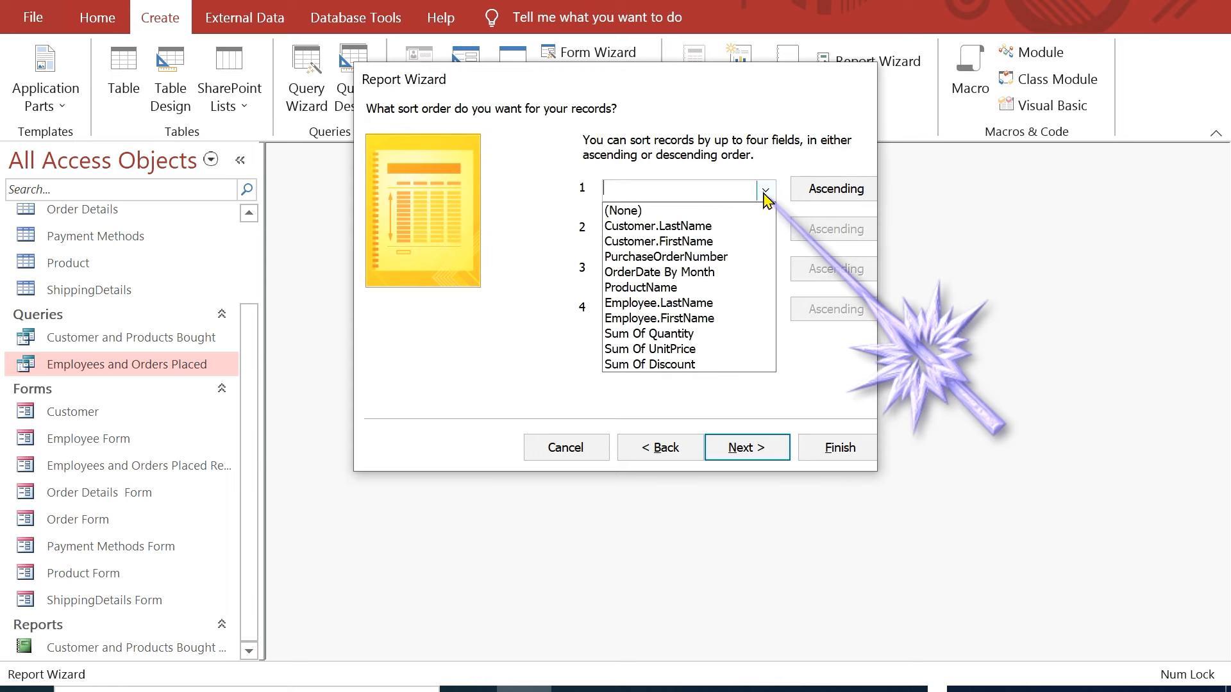
left_click(706, 273)
left_click(764, 230)
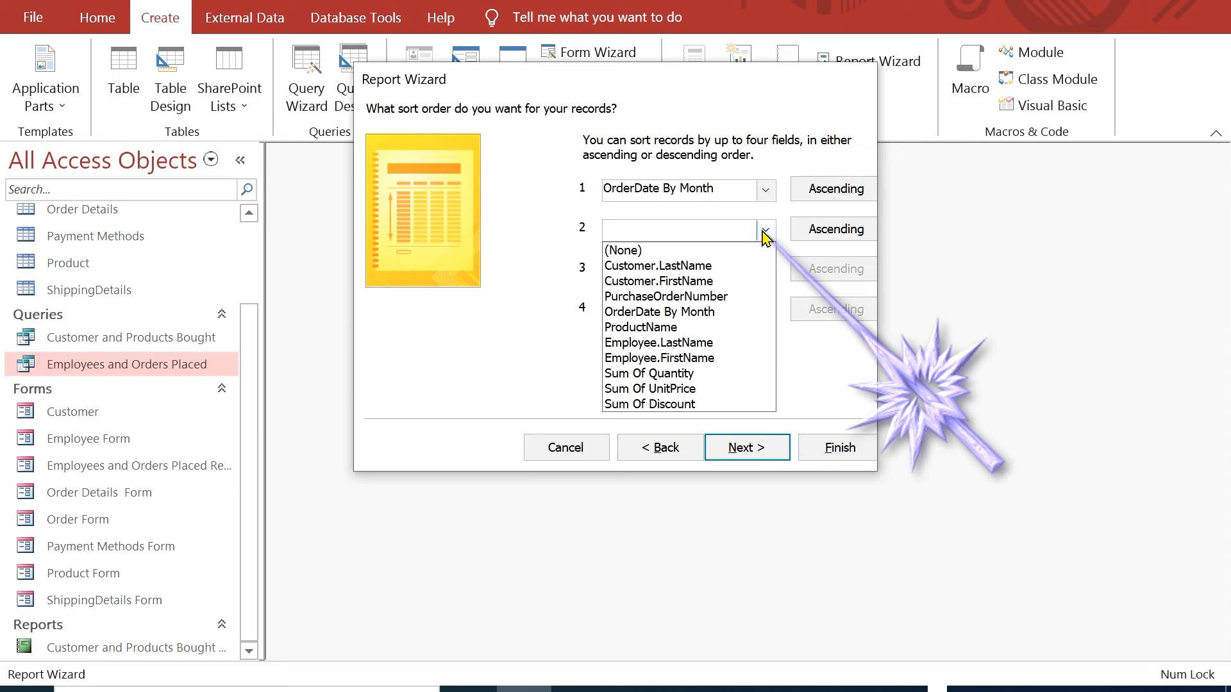
left_click(723, 270)
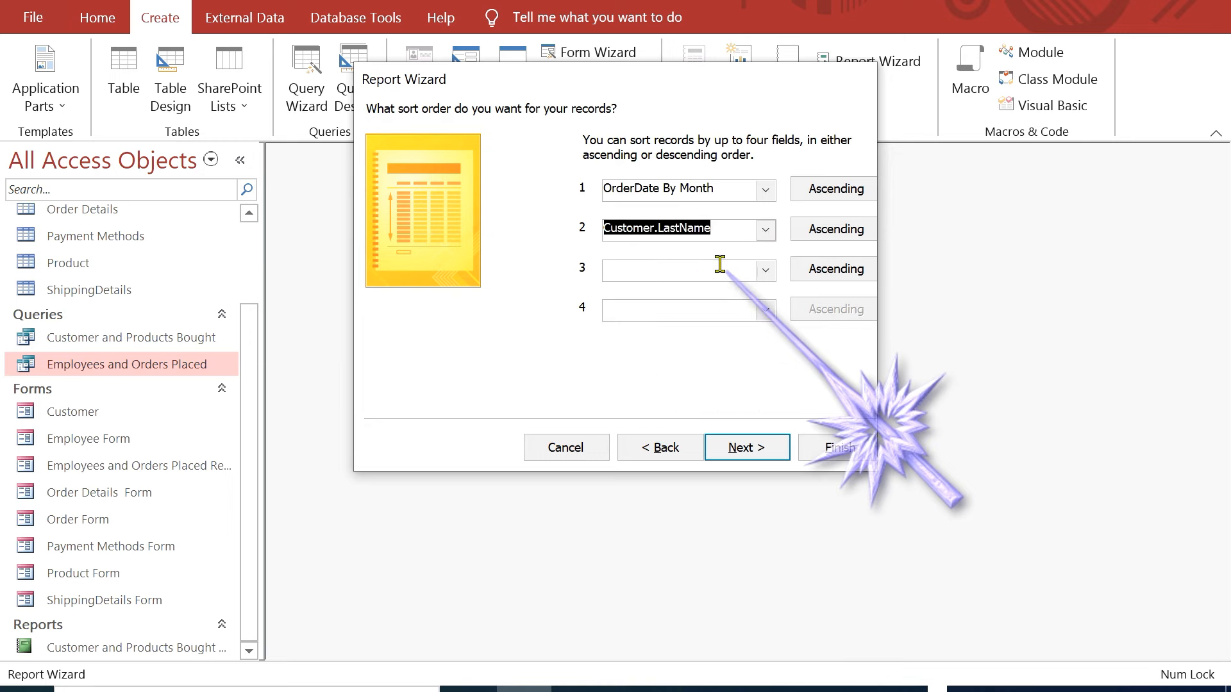
left_click(767, 268)
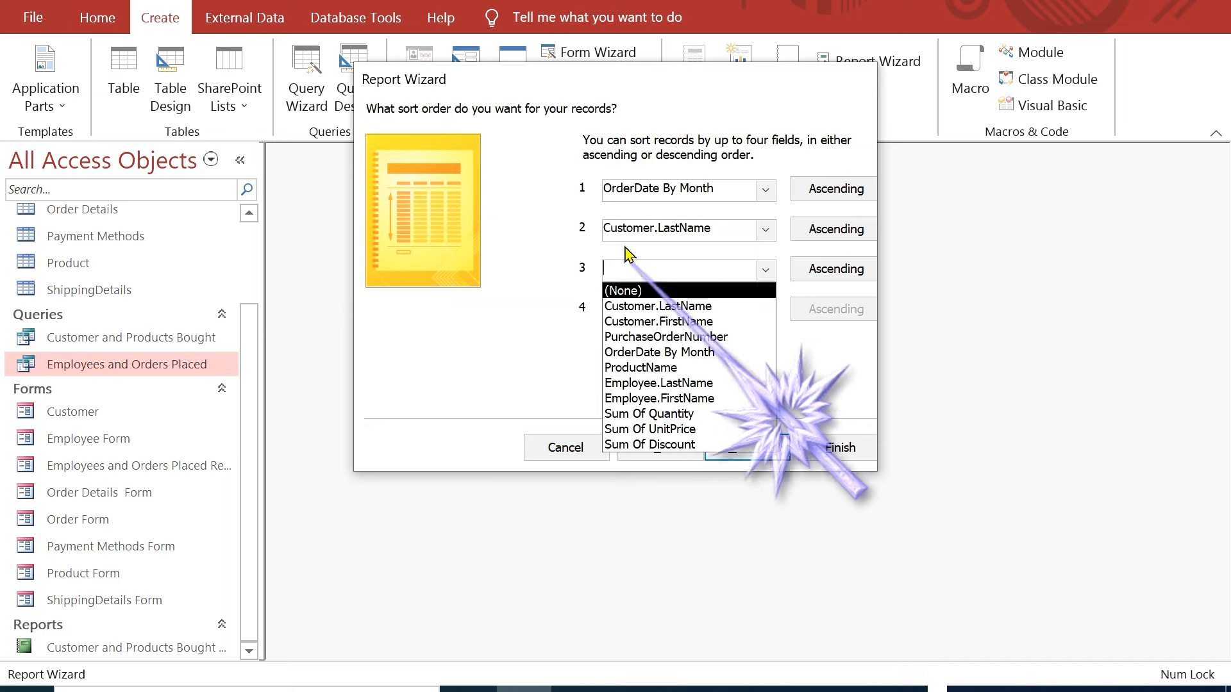
left_click(704, 321)
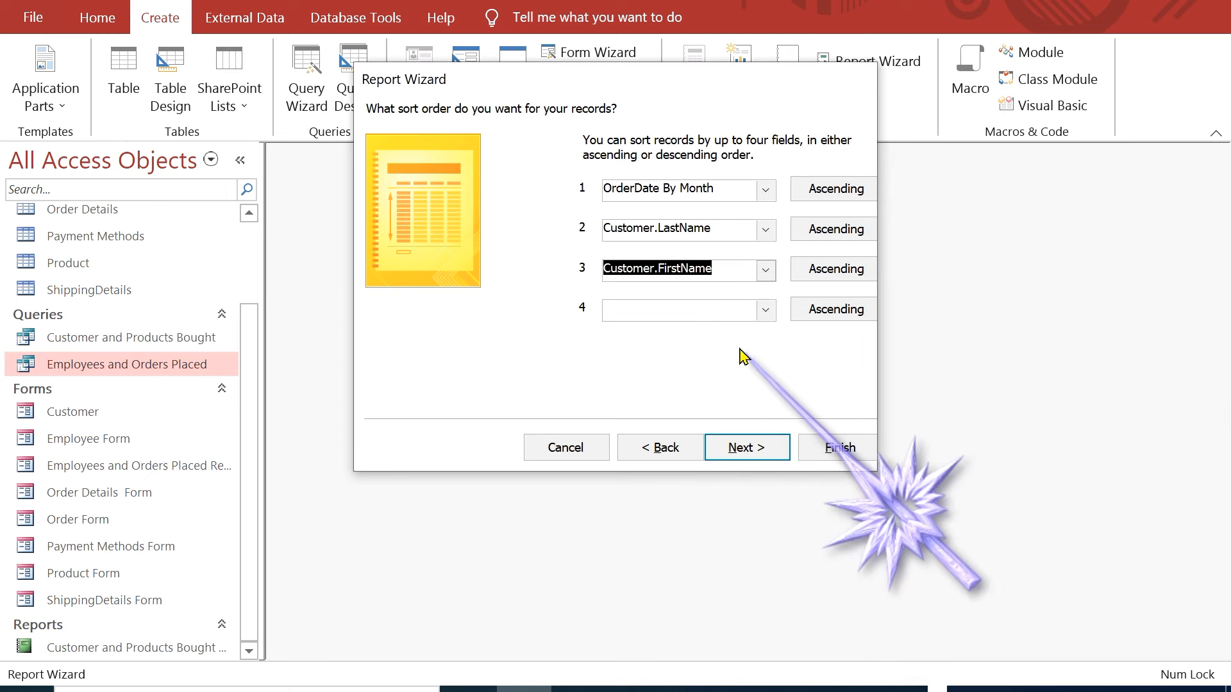
Step: Keep the tabular portrait layout and the title "Employees and Orders Placed Report", and finish the report with a preview
left_click(765, 447)
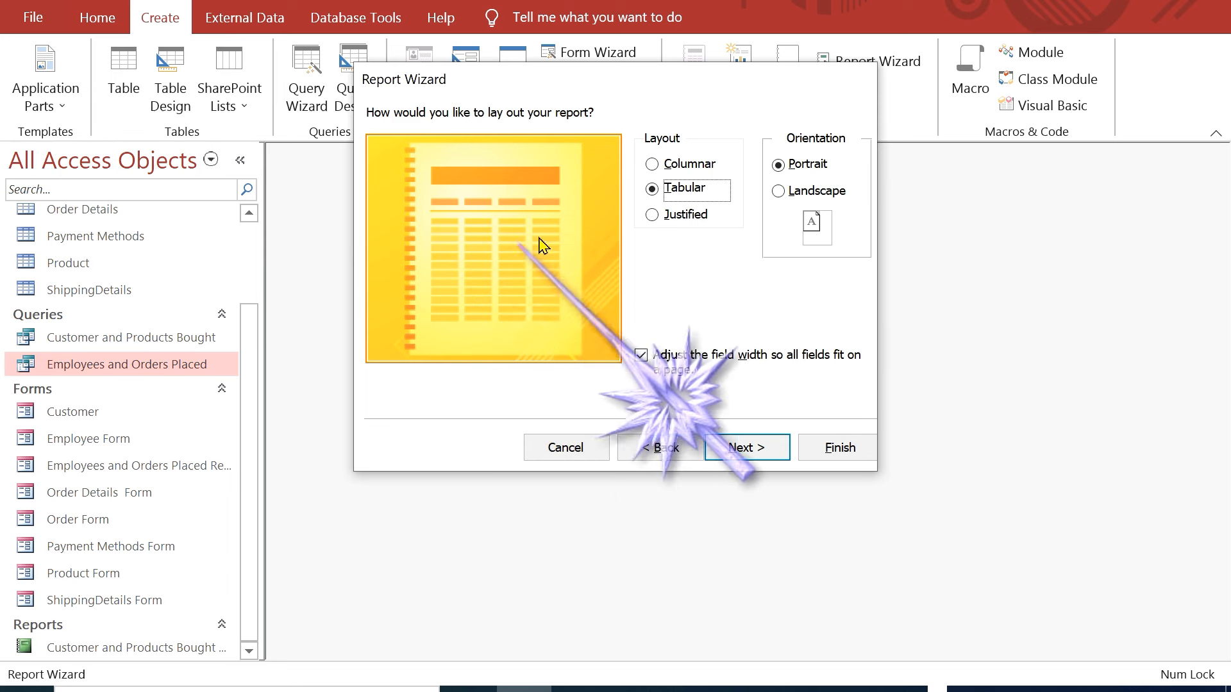
left_click(763, 448)
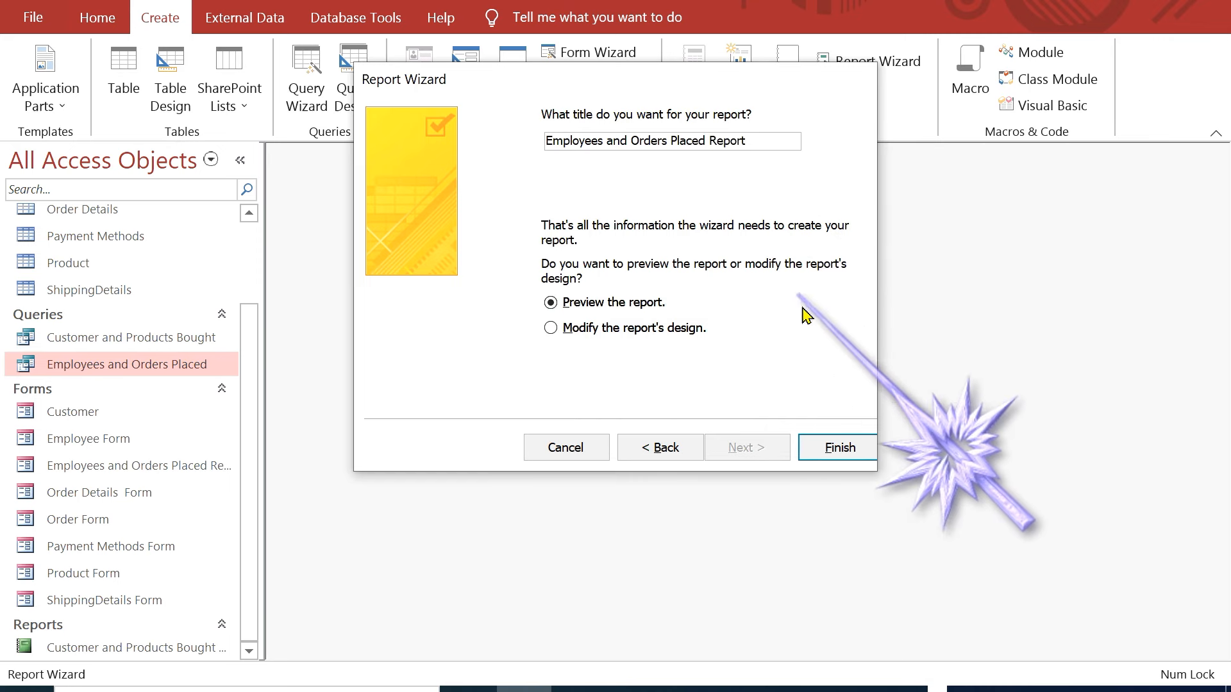
left_click(843, 446)
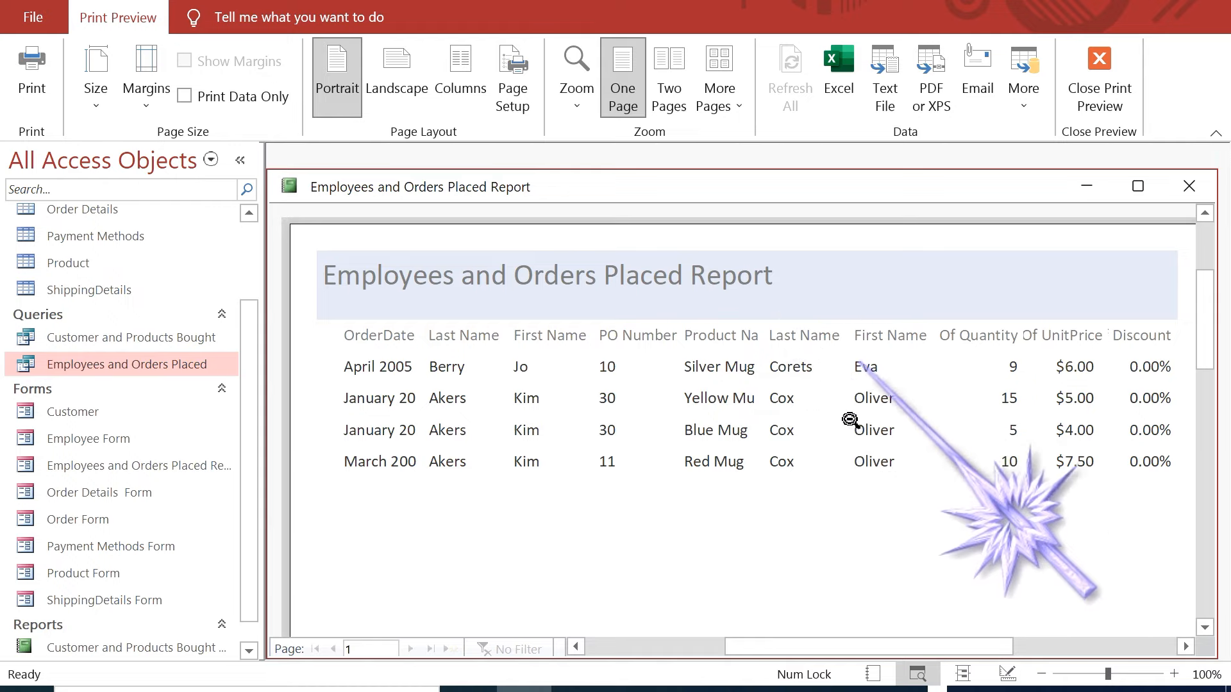
Step: Examine the columns and full page of the previewed report, close it, and look for it among the database's reports
left_click_drag(883, 648, 920, 652)
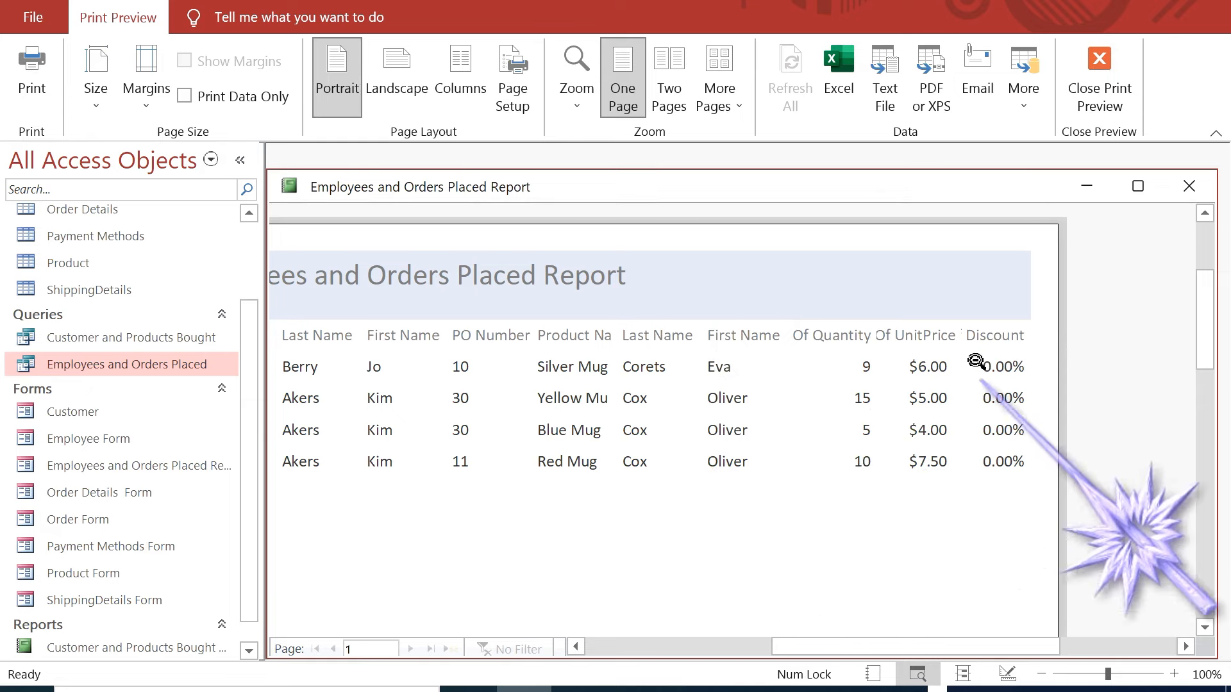
left_click(879, 516)
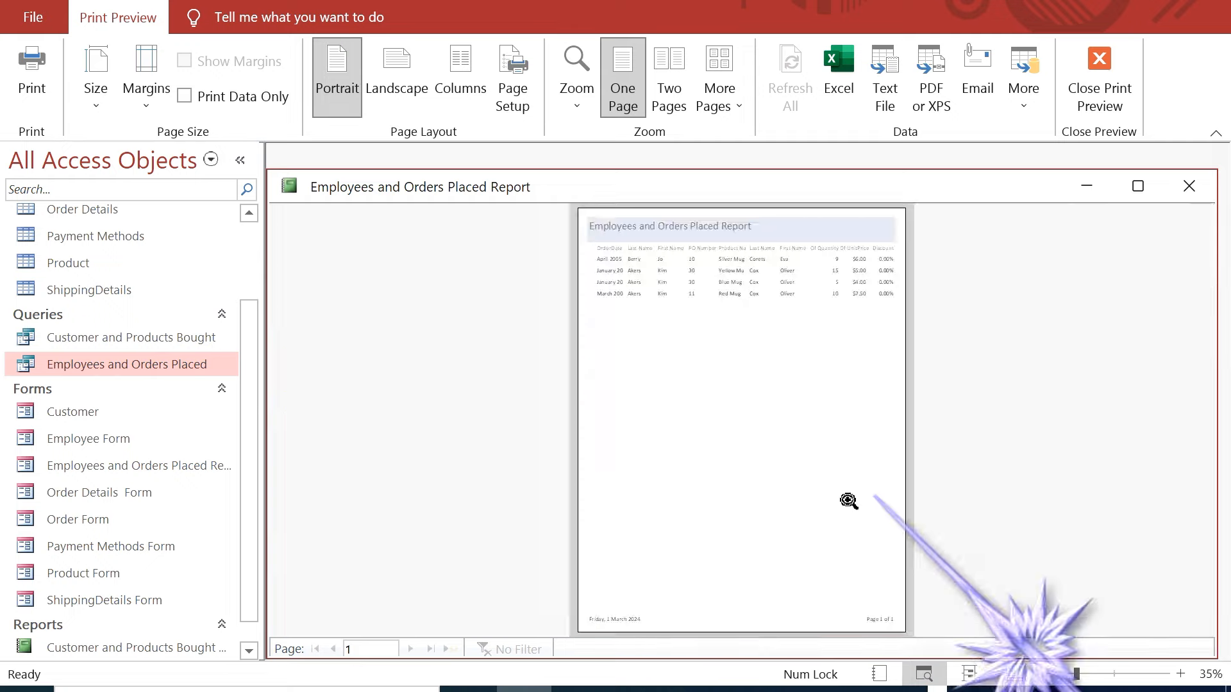
left_click(695, 407)
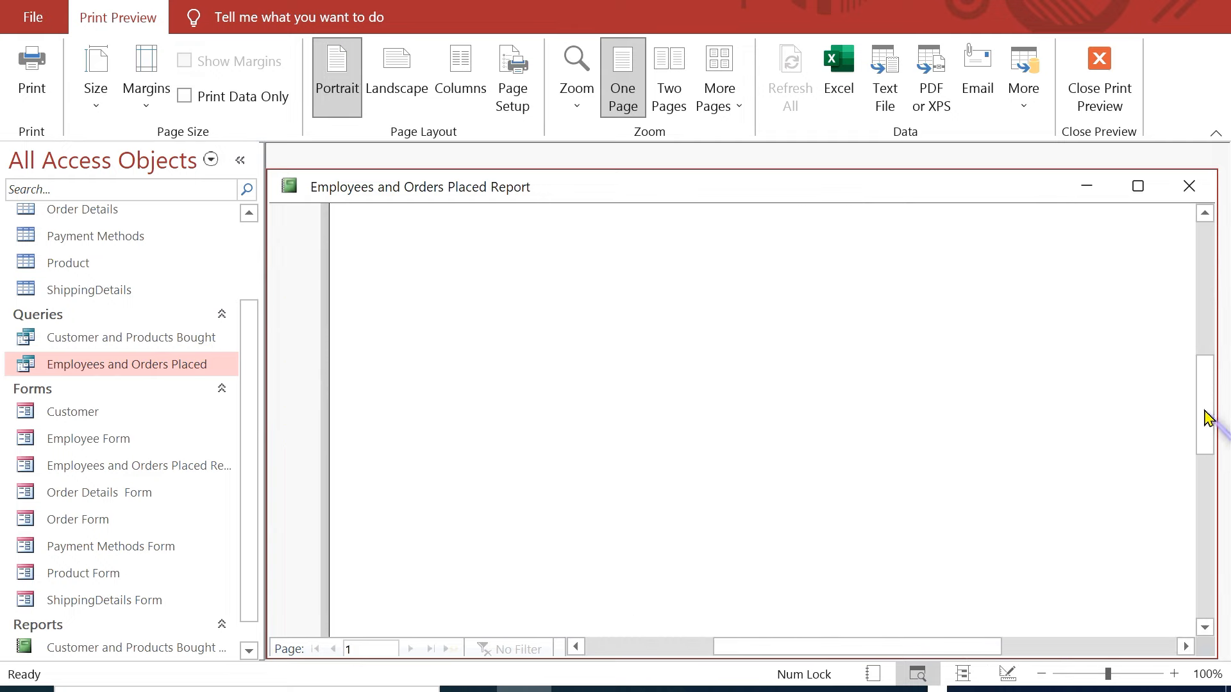
left_click_drag(1205, 417, 1215, 276)
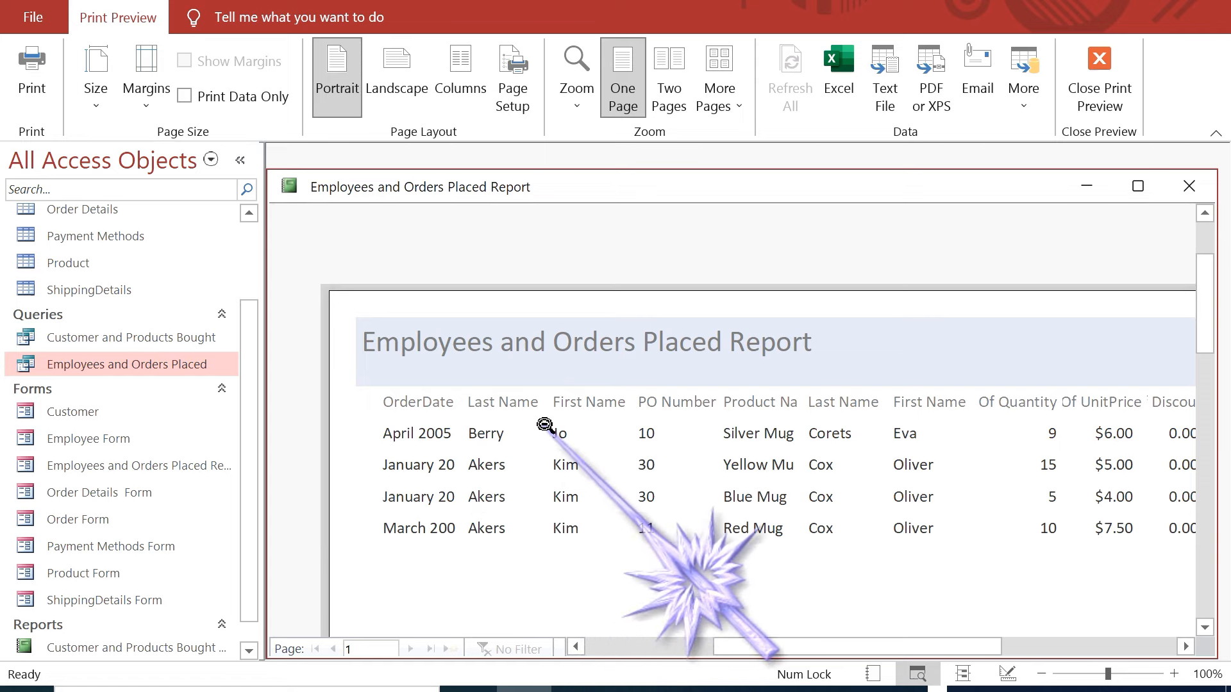
left_click(1189, 186)
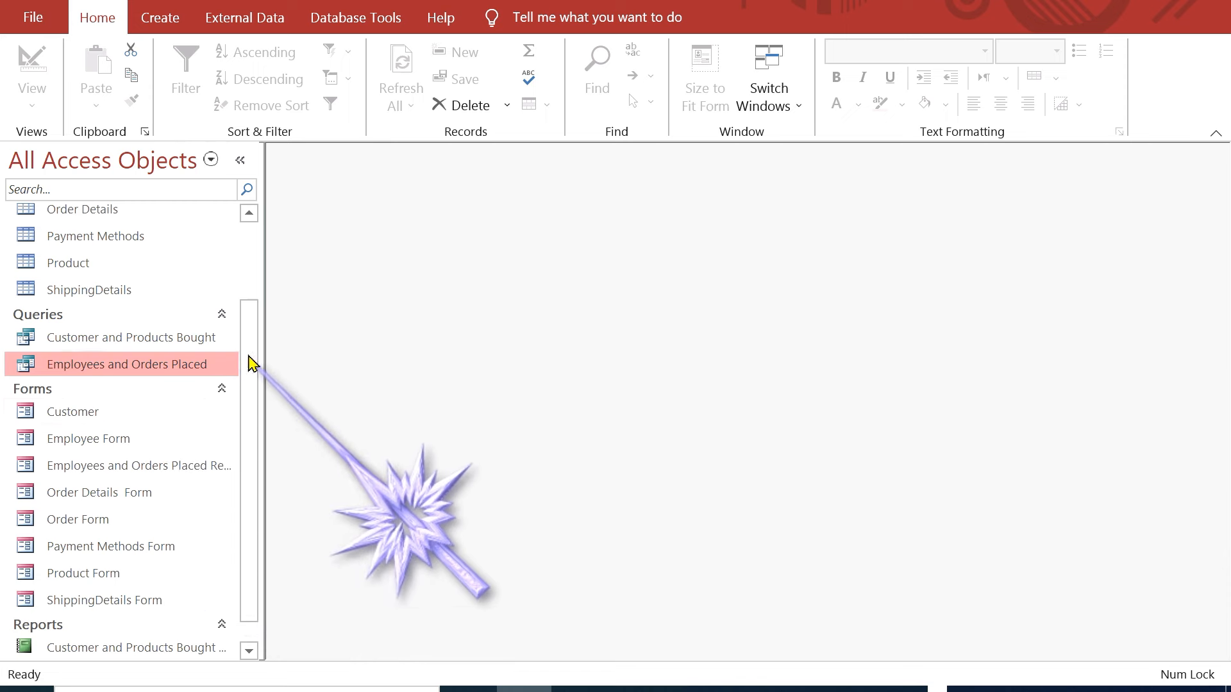
scroll(248, 384, "down", 1)
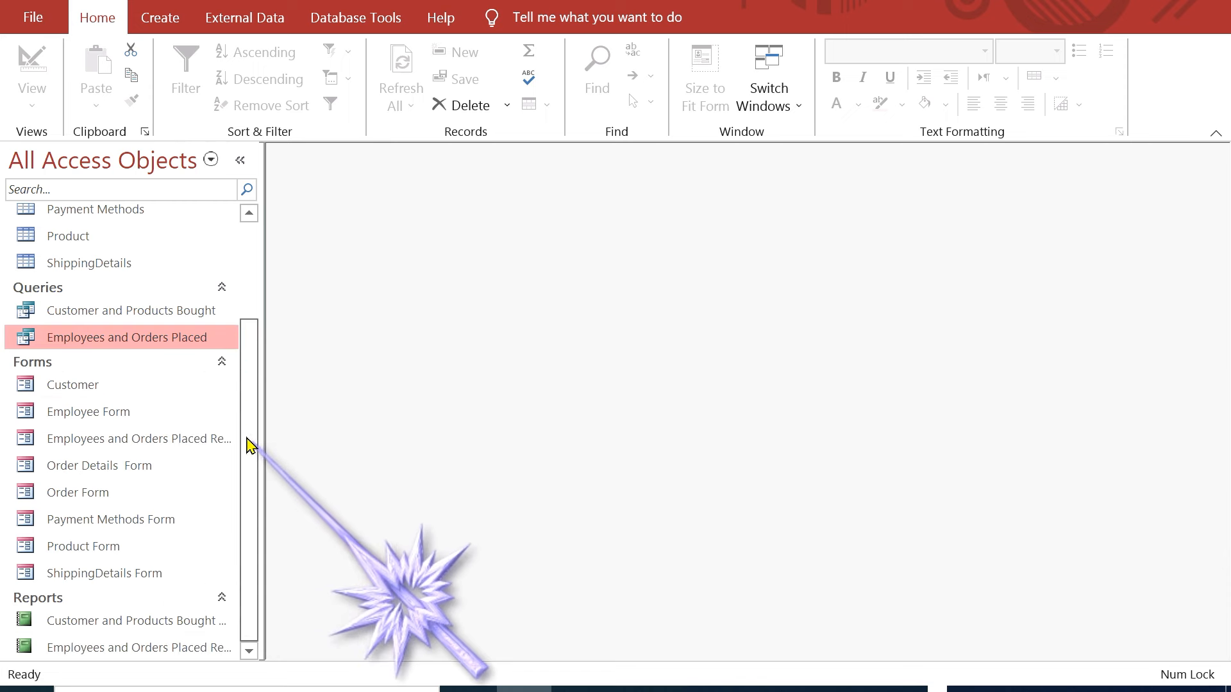
Step: Open the Employees and Orders Placed Report in Design View and delete the customer First Name heading from the page header
left_click(117, 649)
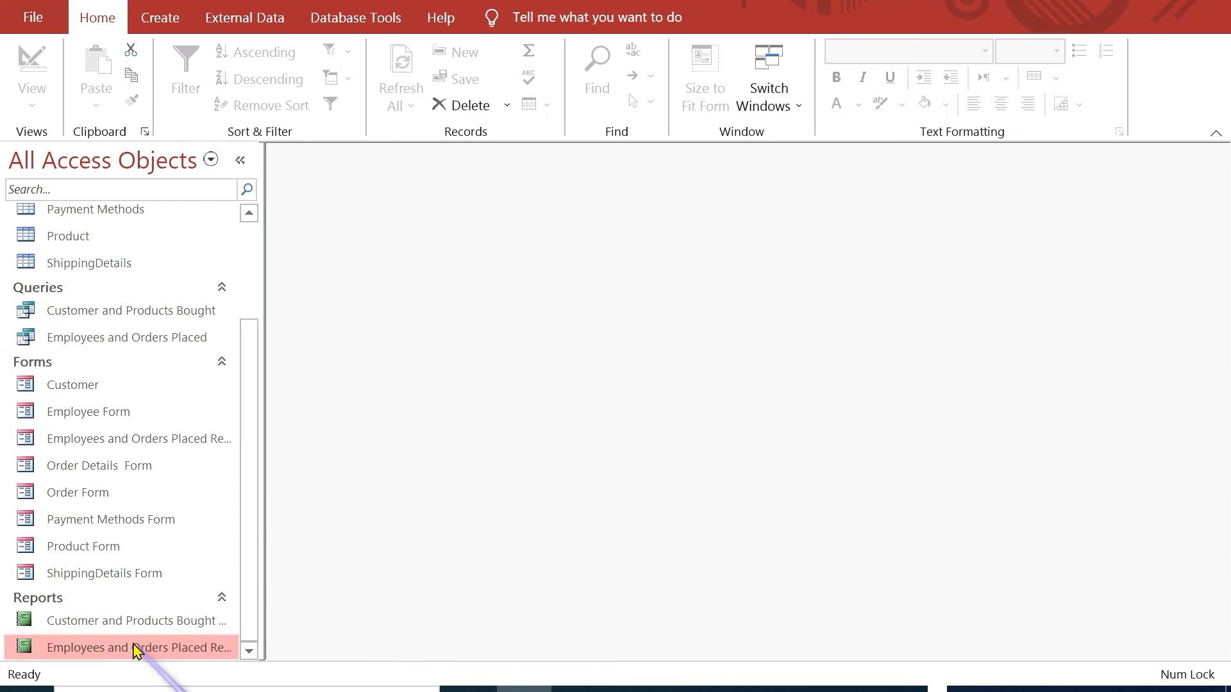
right_click(136, 650)
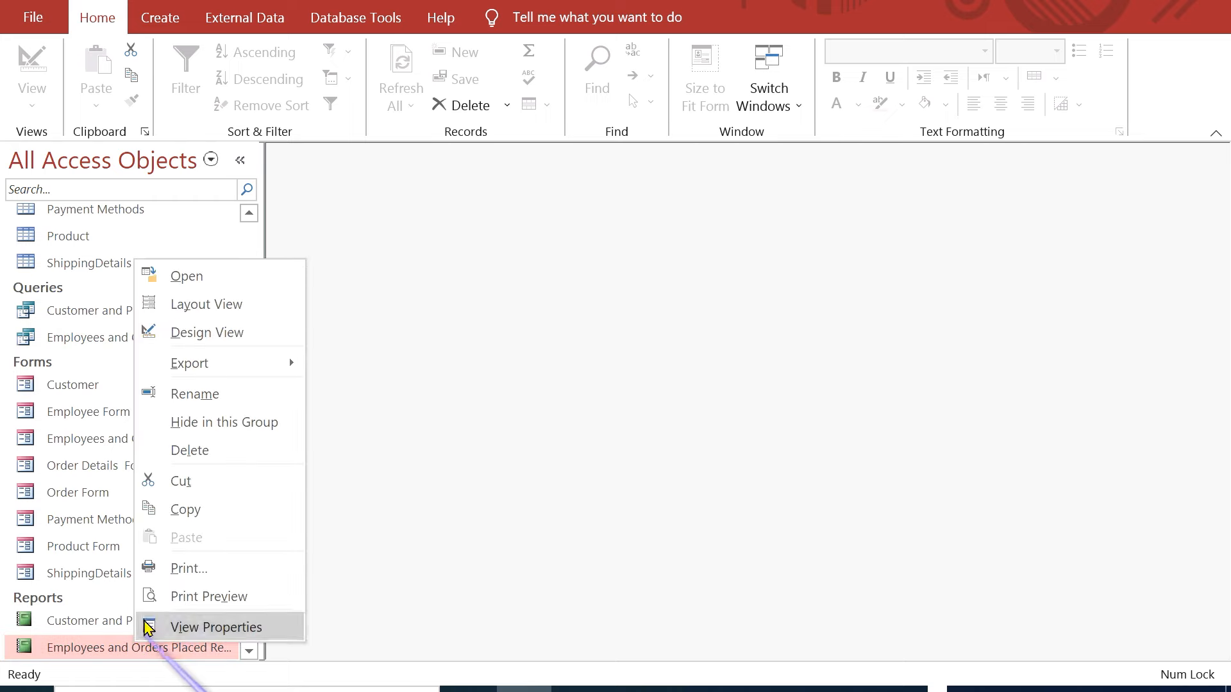
left_click(221, 333)
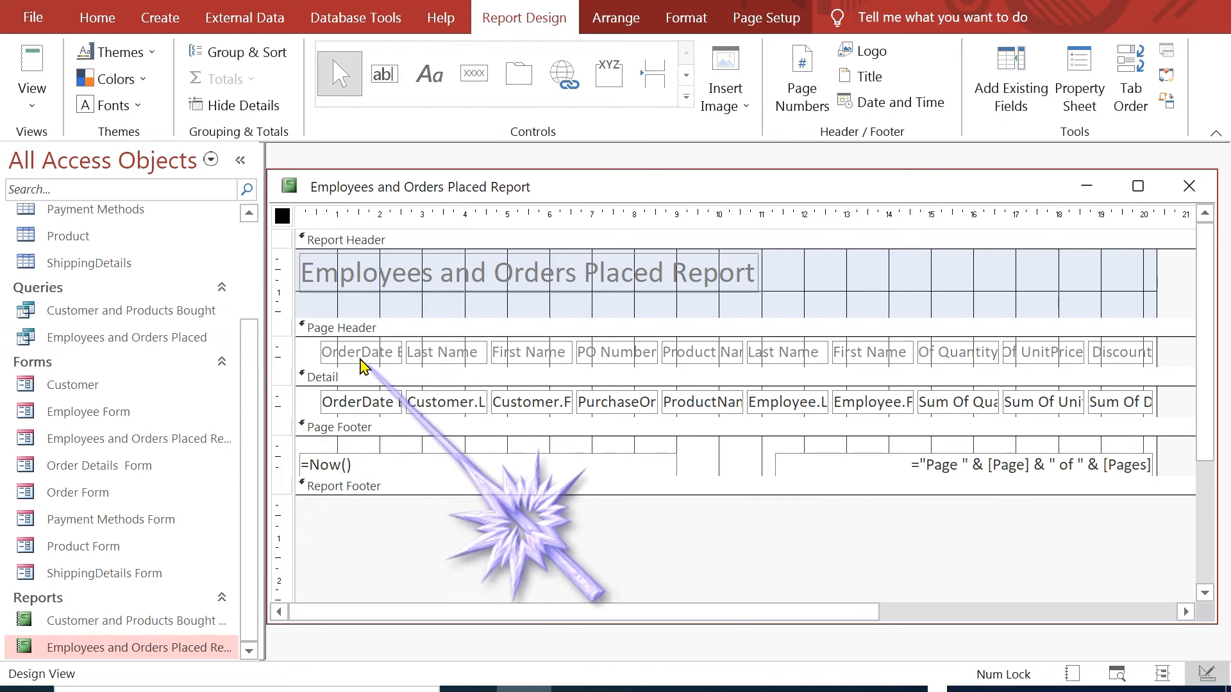
left_click(358, 361)
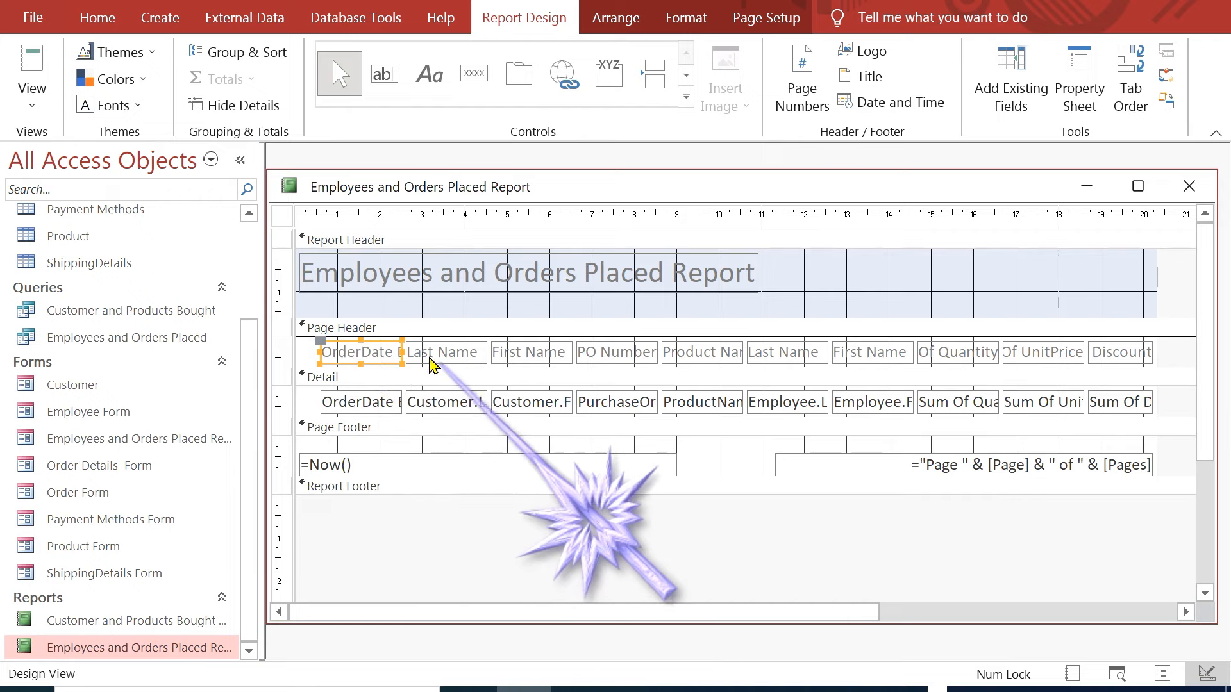
left_click(541, 358)
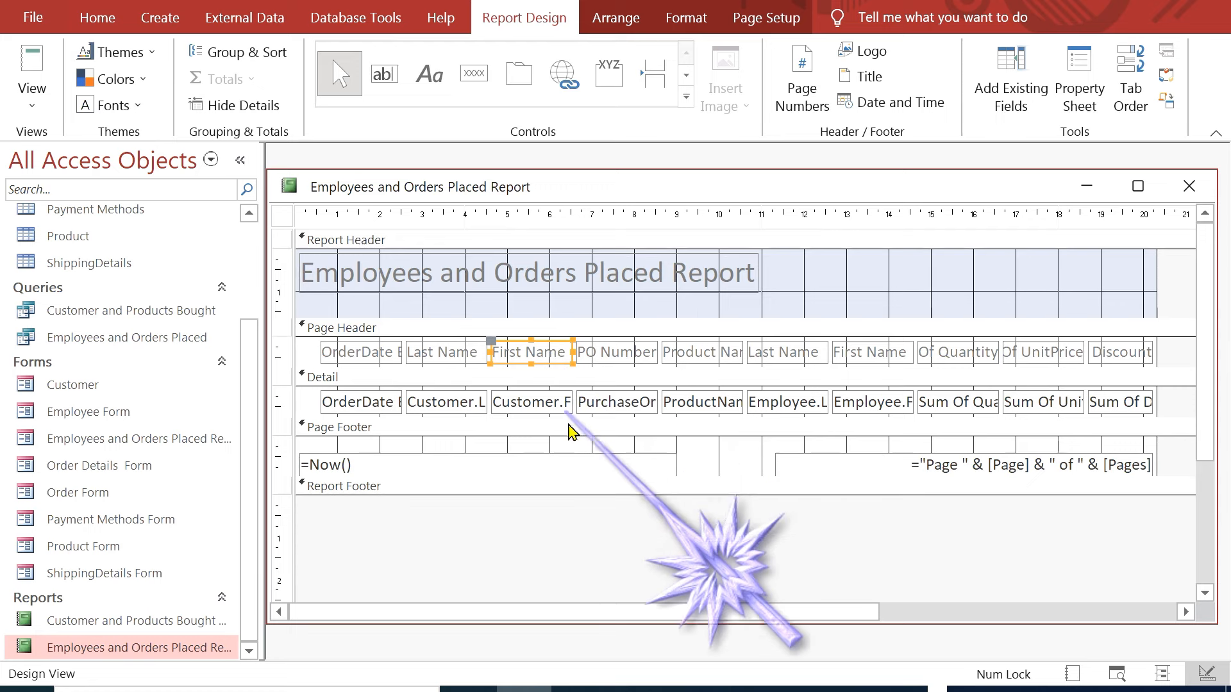
key("Delete")
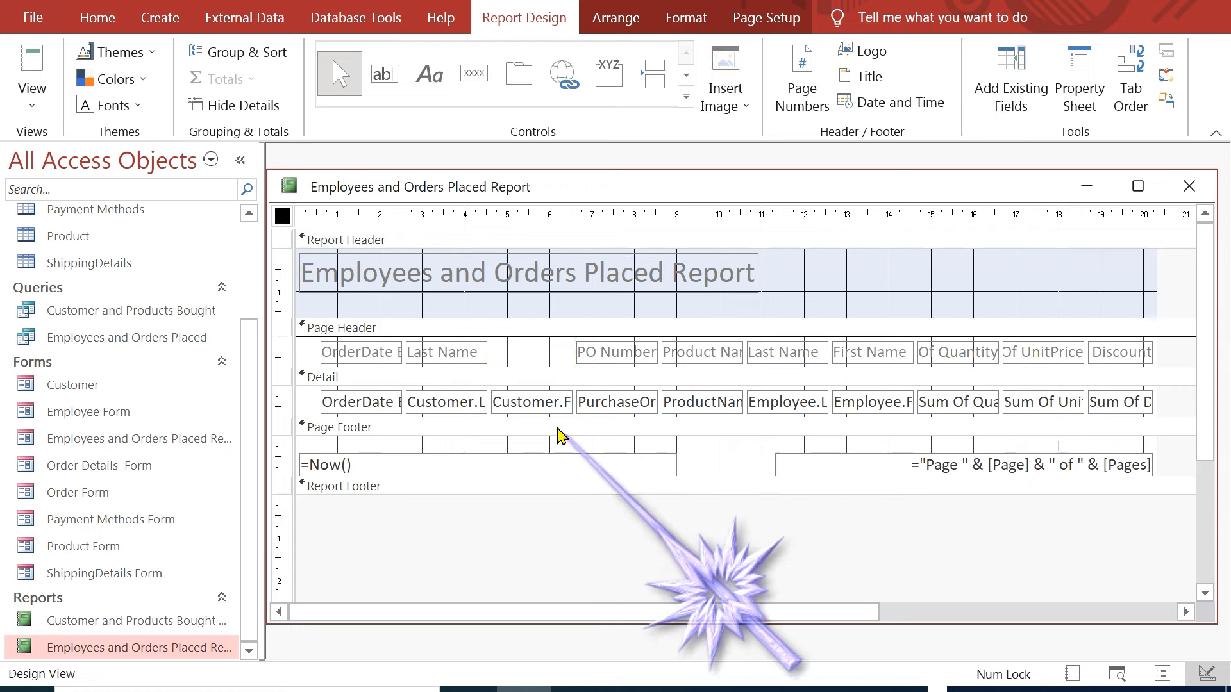
Step: Rename the customer Last Name heading to "Customer Name" and widen it to span both customer name columns
left_click(455, 352)
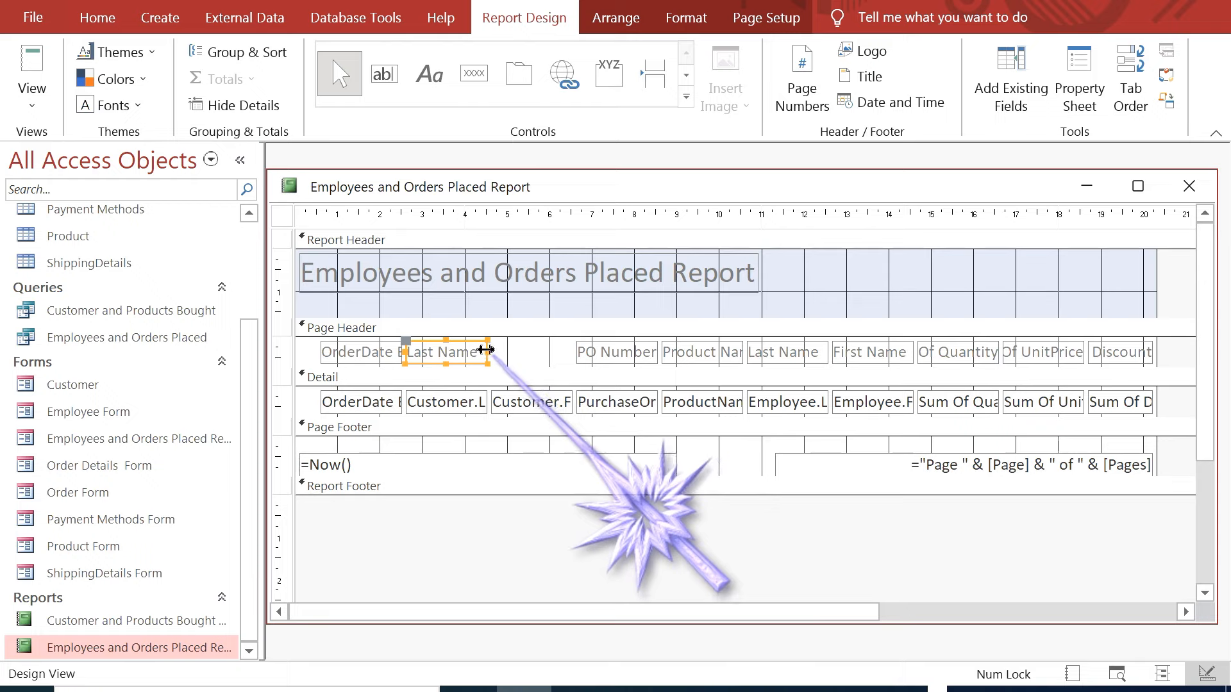
left_click_drag(481, 347, 568, 352)
key("ctrl+z")
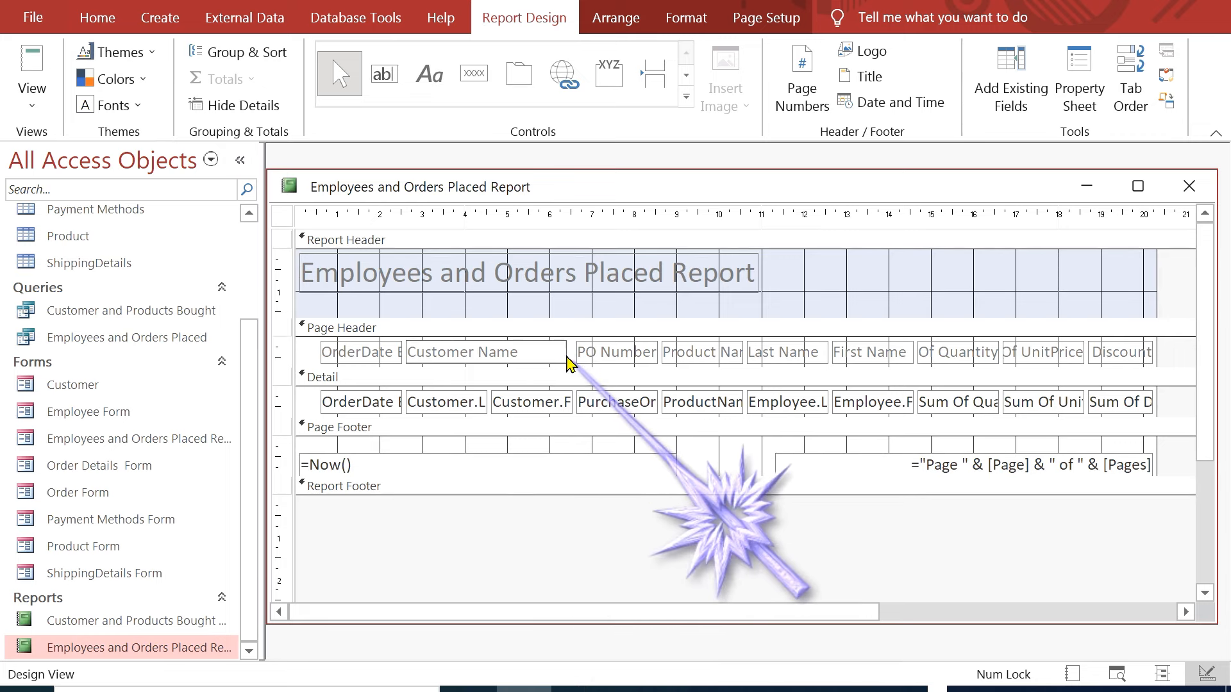
left_click(567, 359)
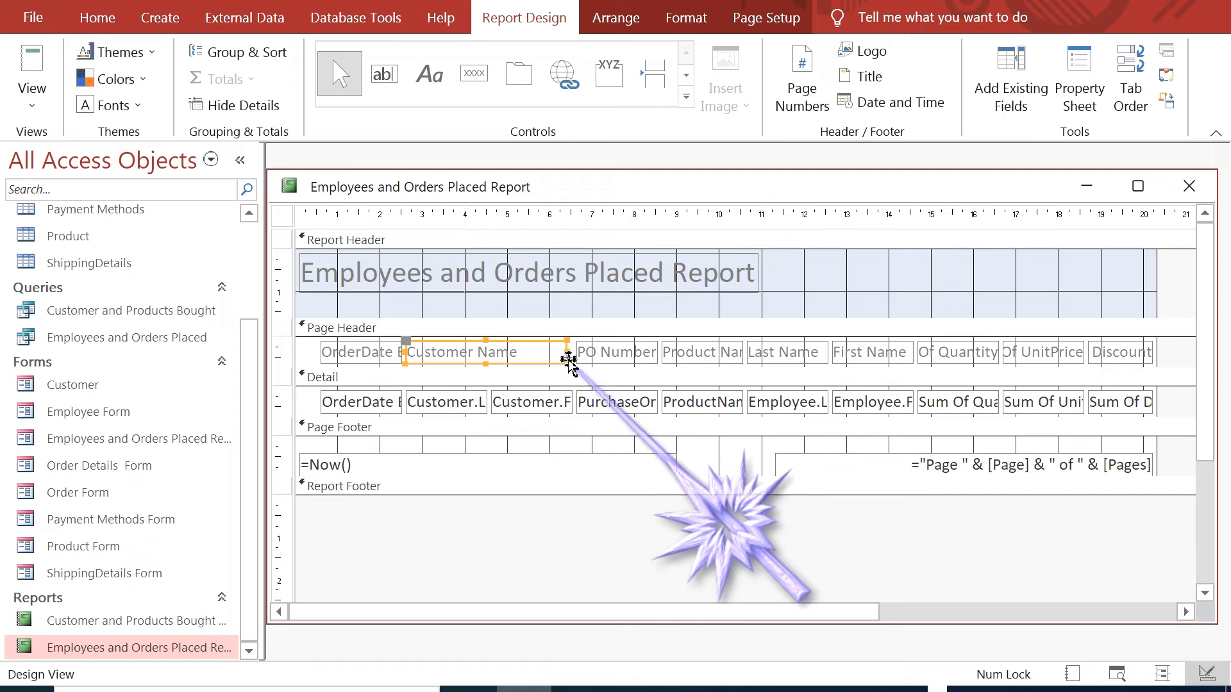
left_click_drag(569, 359, 573, 359)
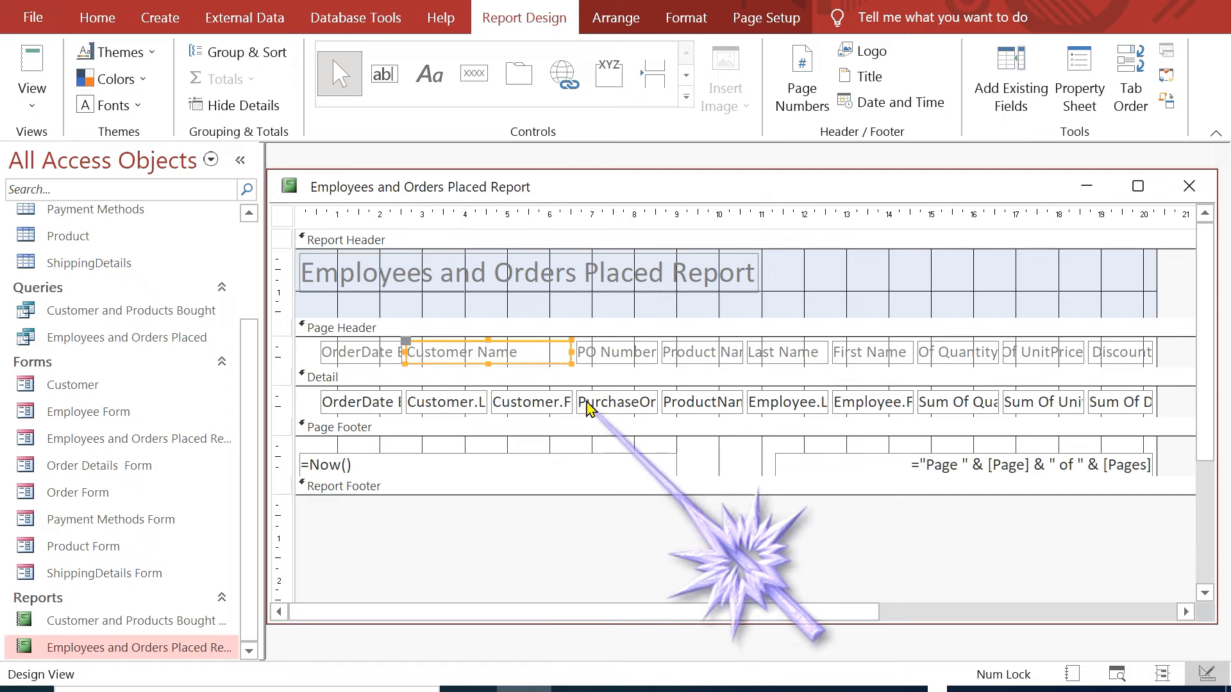
Step: Delete the employee First Name heading from the report's page header
left_click(627, 351)
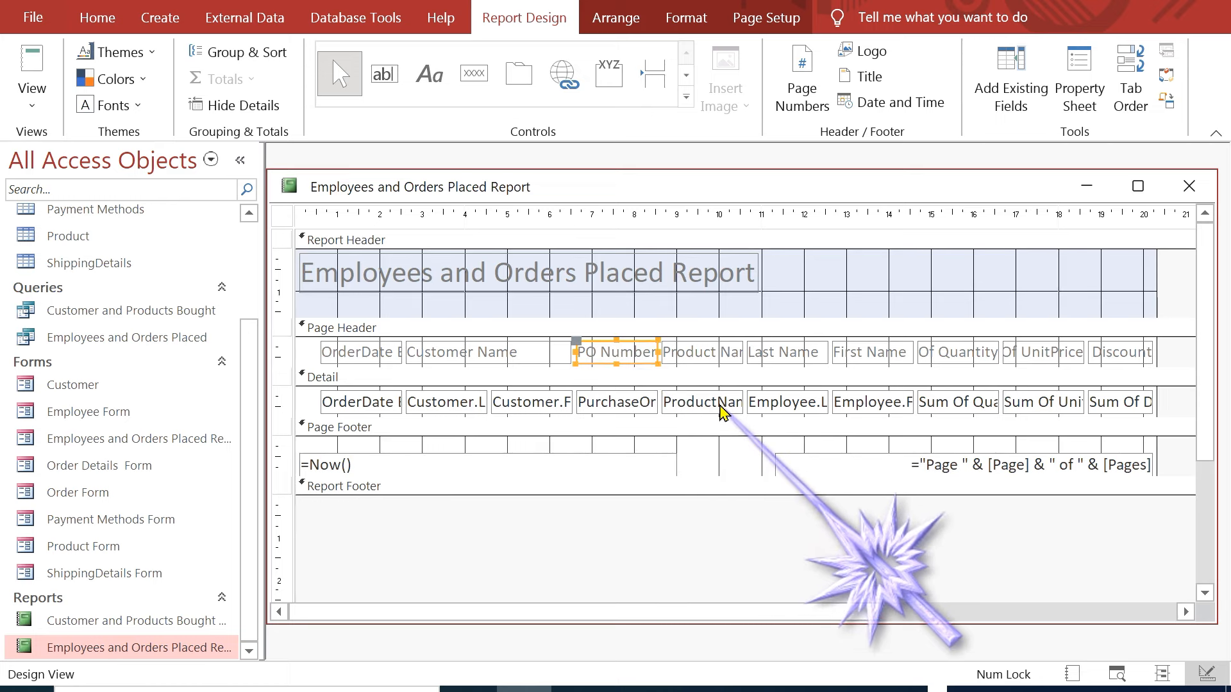
left_click(716, 352)
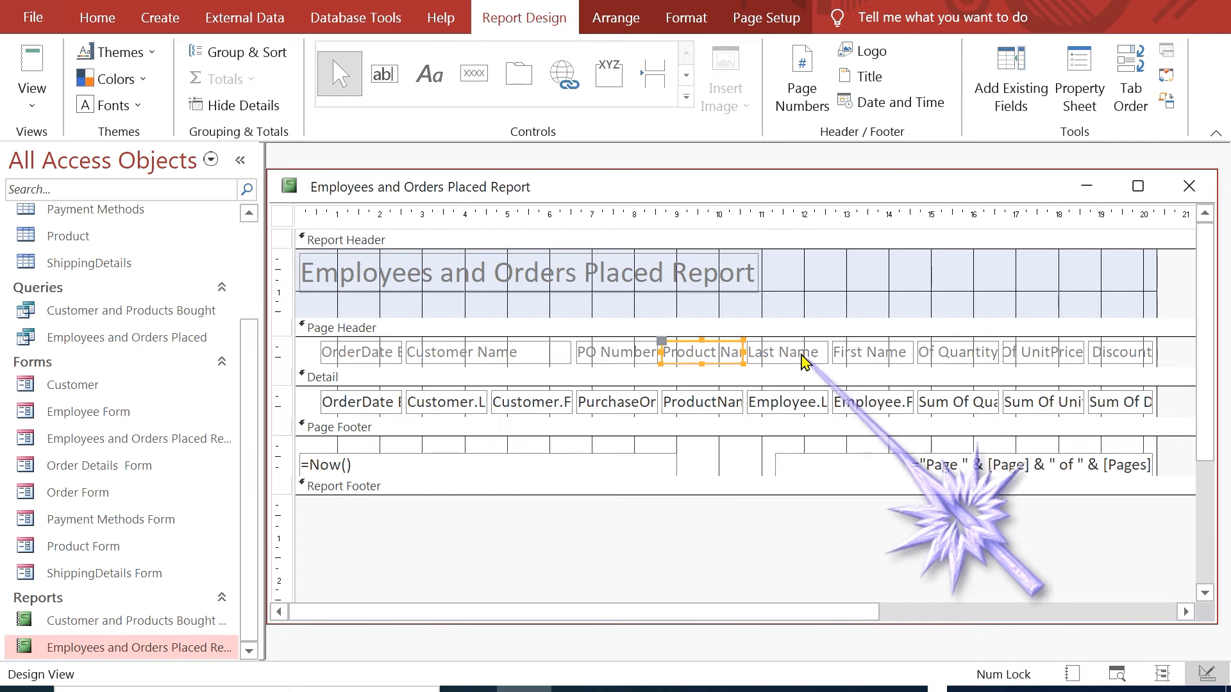
left_click(805, 352)
left_click(891, 362)
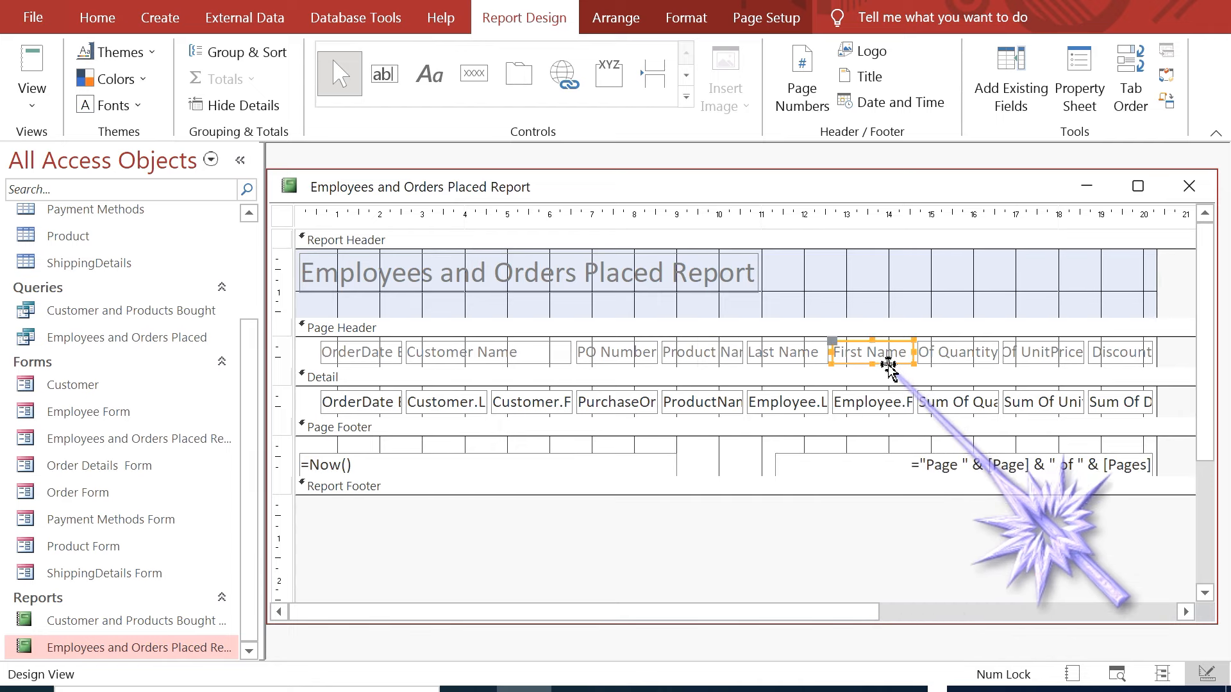
scroll(890, 365, "right", 3)
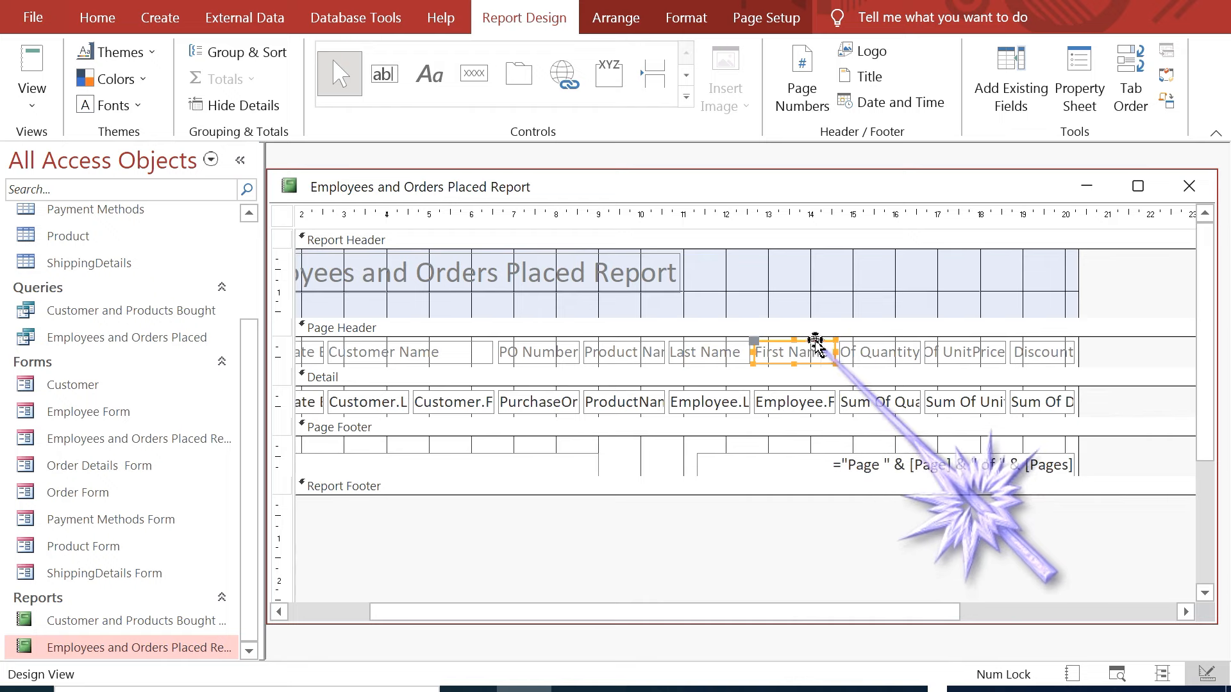
left_click(815, 341)
key("Delete")
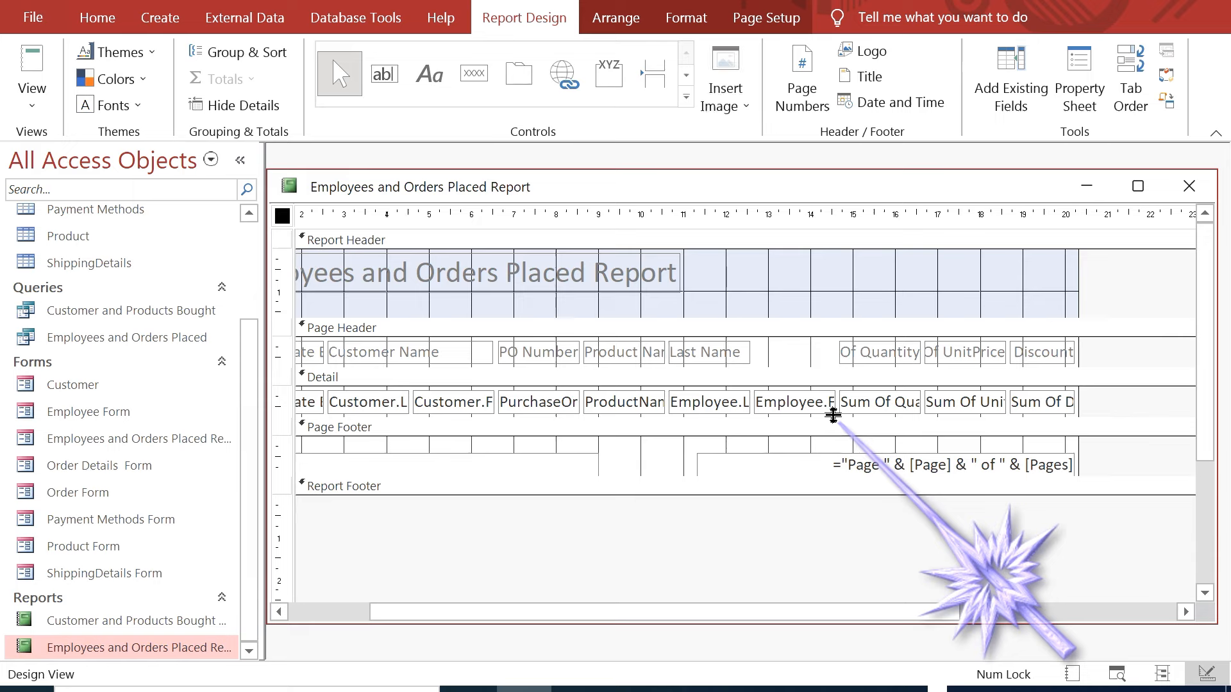
Step: Rename the employee Last Name heading to "Employee Name" and size it to extend over most of the two employee name columns
left_click(709, 352)
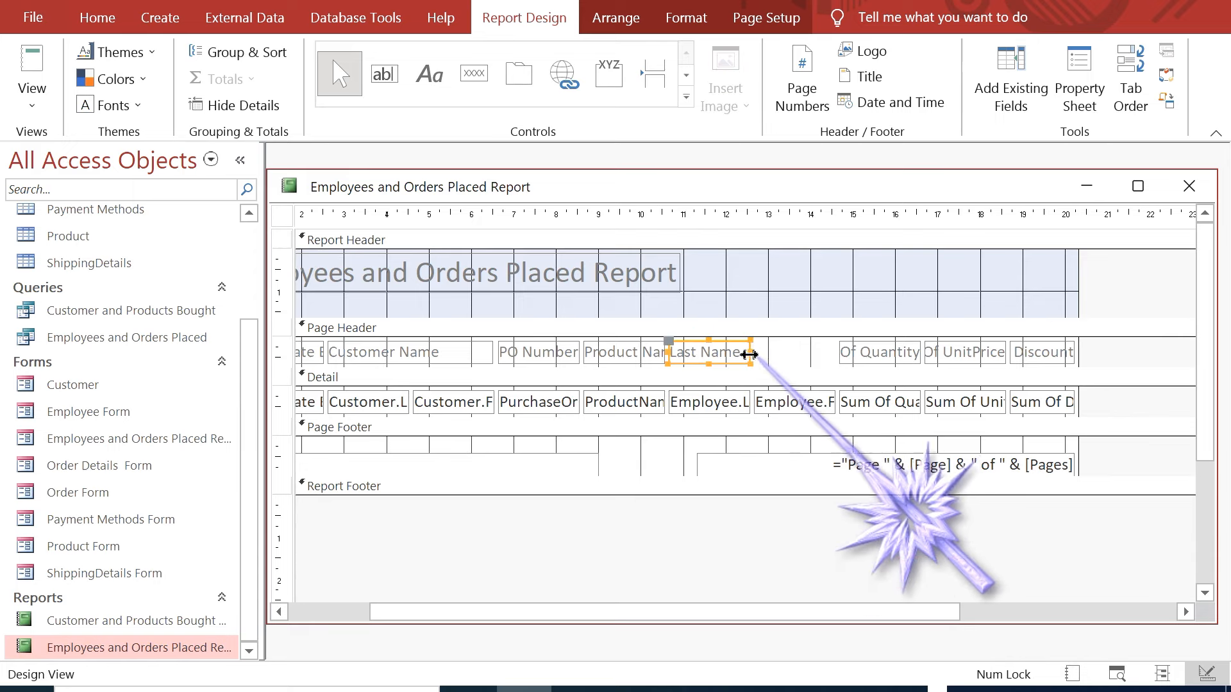
left_click(751, 354)
left_click(750, 353)
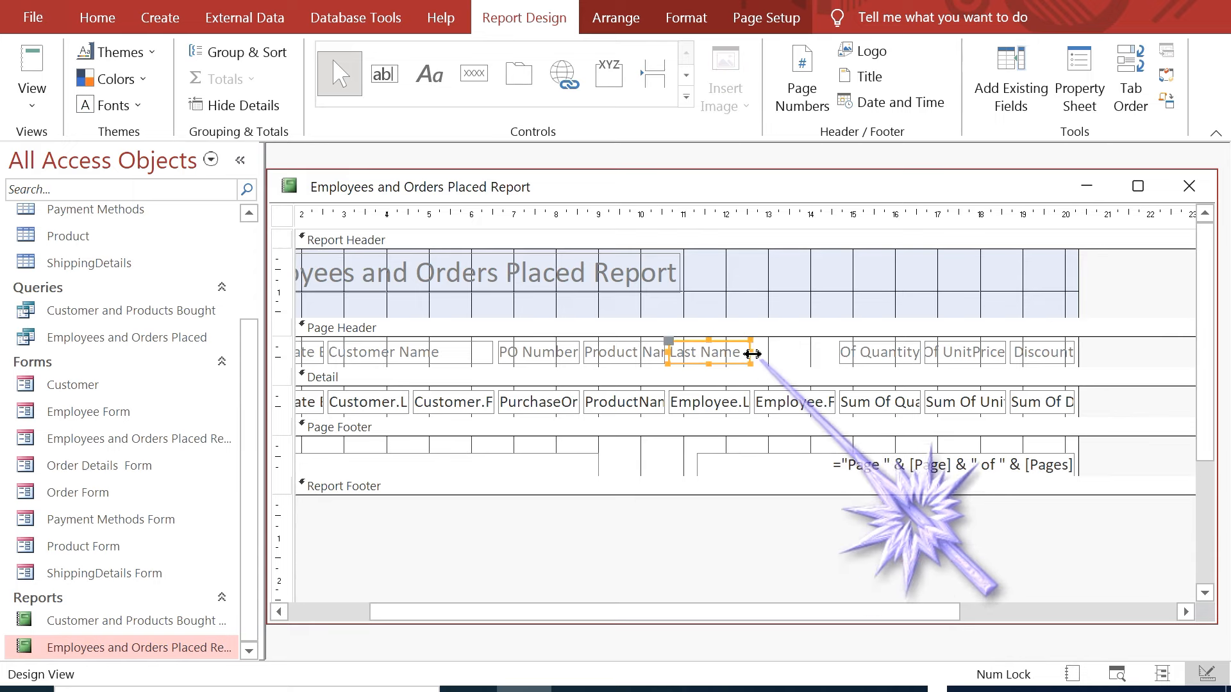
left_click_drag(752, 354, 836, 353)
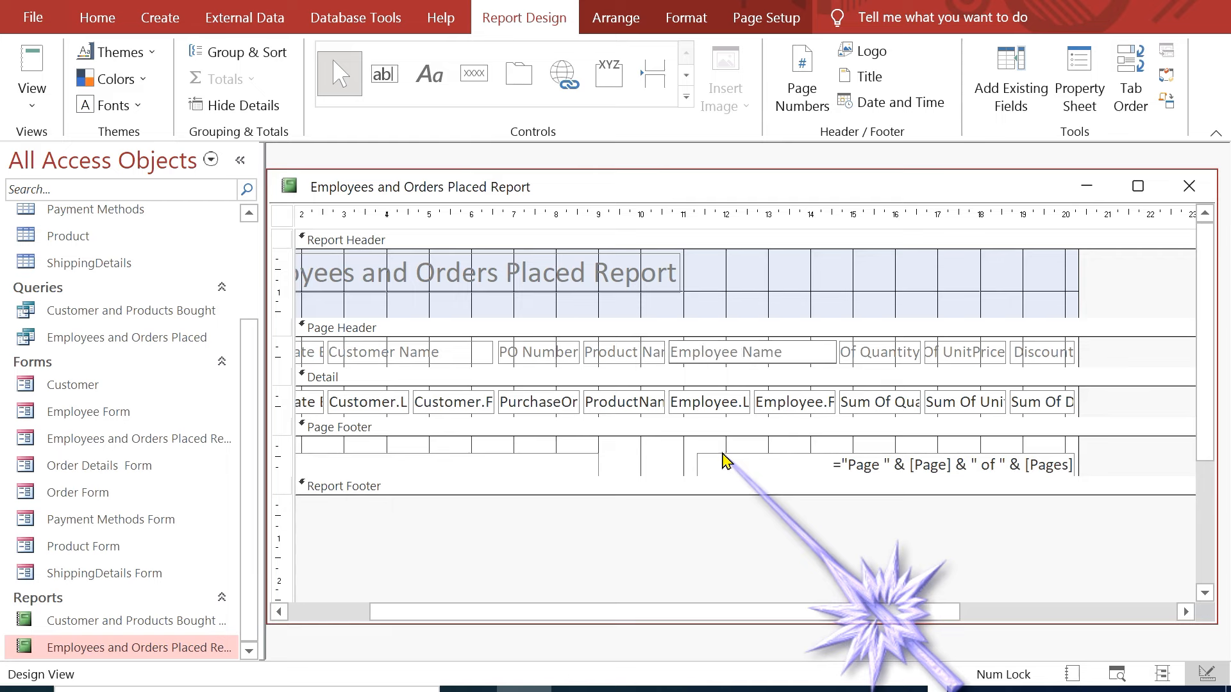
left_click(791, 401)
left_click(795, 354)
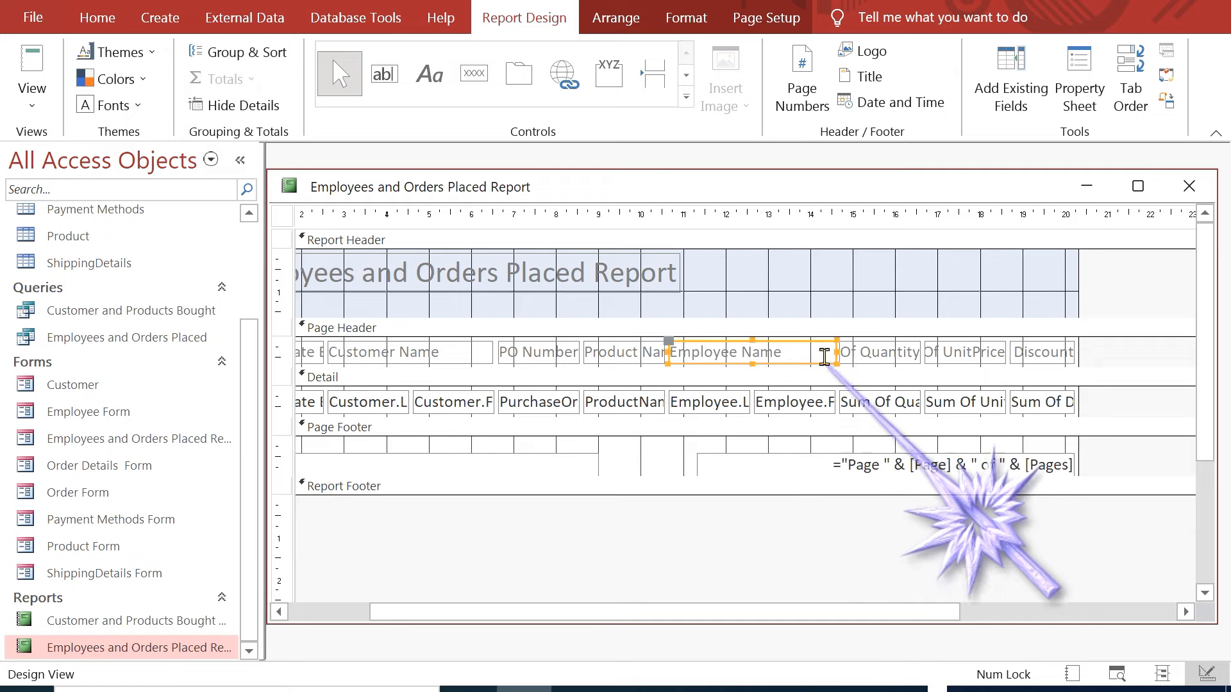
left_click_drag(836, 352, 812, 352)
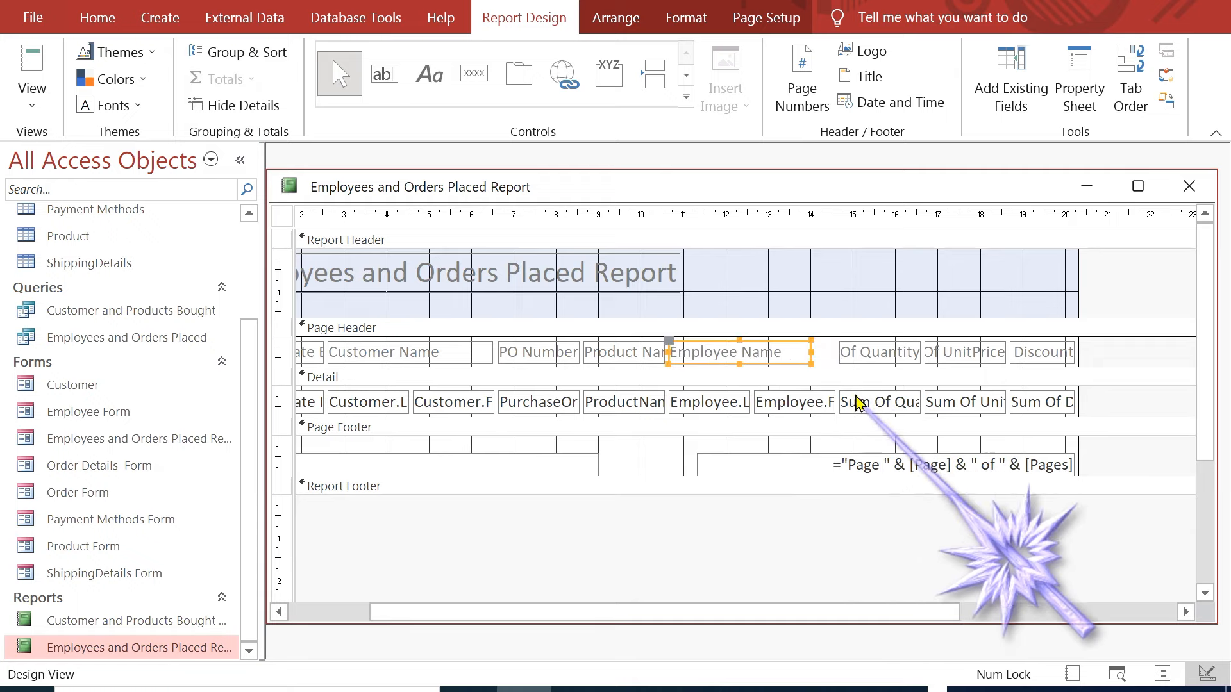
Step: Check the remaining headings across the report's width, then close the report design and save the changes
left_click(857, 402)
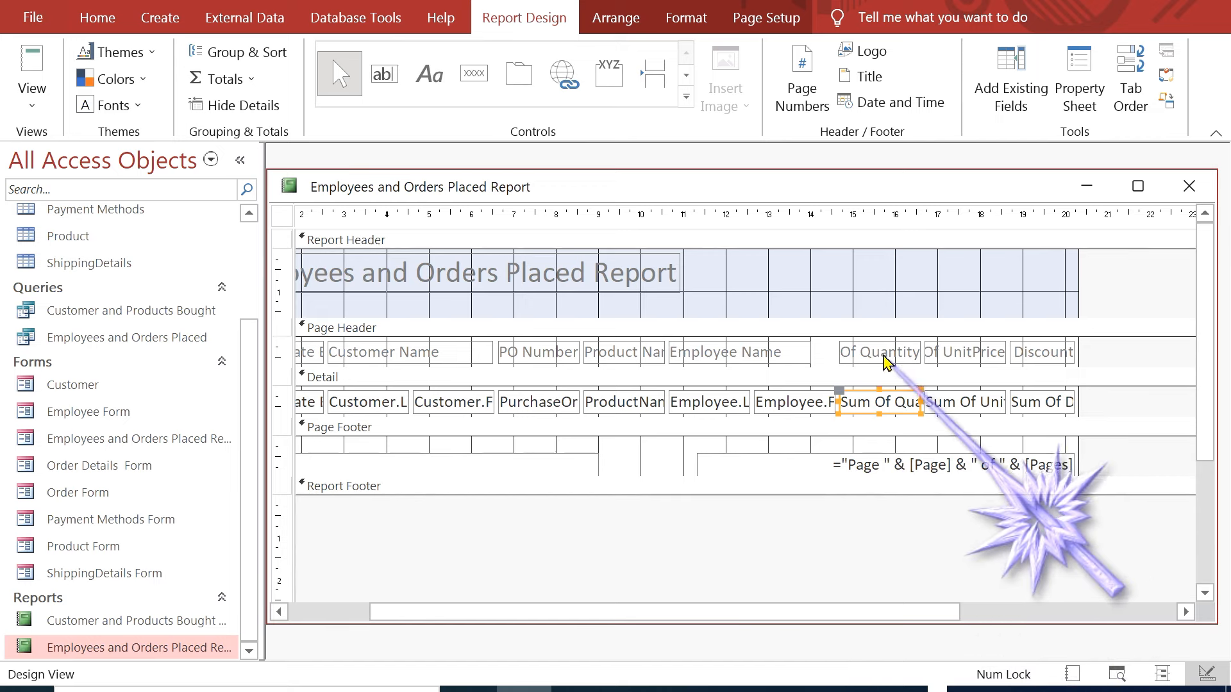
left_click(1020, 352)
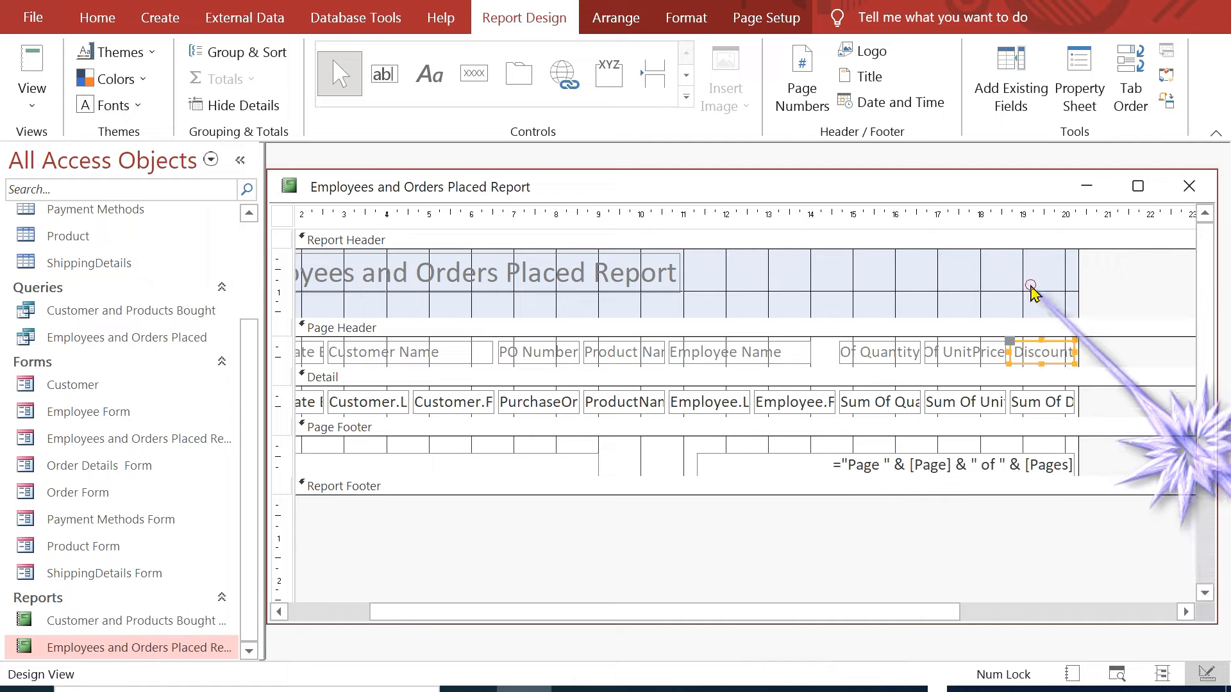
left_click(1030, 286)
left_click_drag(710, 617, 600, 620)
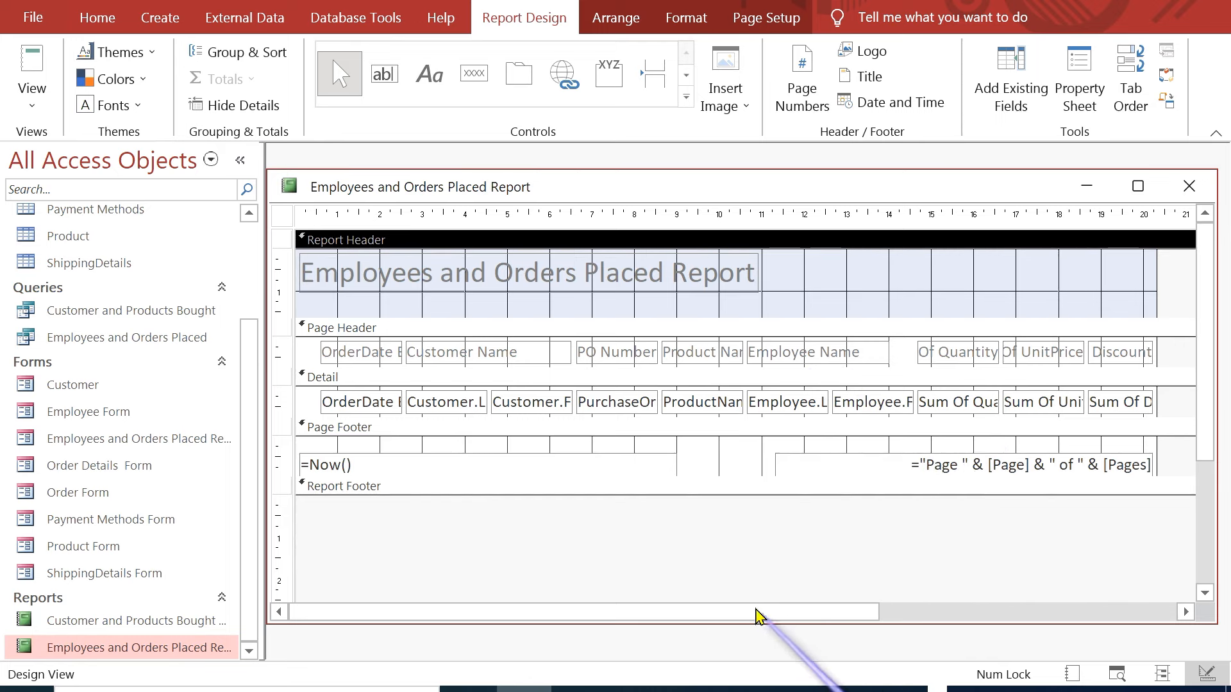
left_click_drag(755, 616, 905, 614)
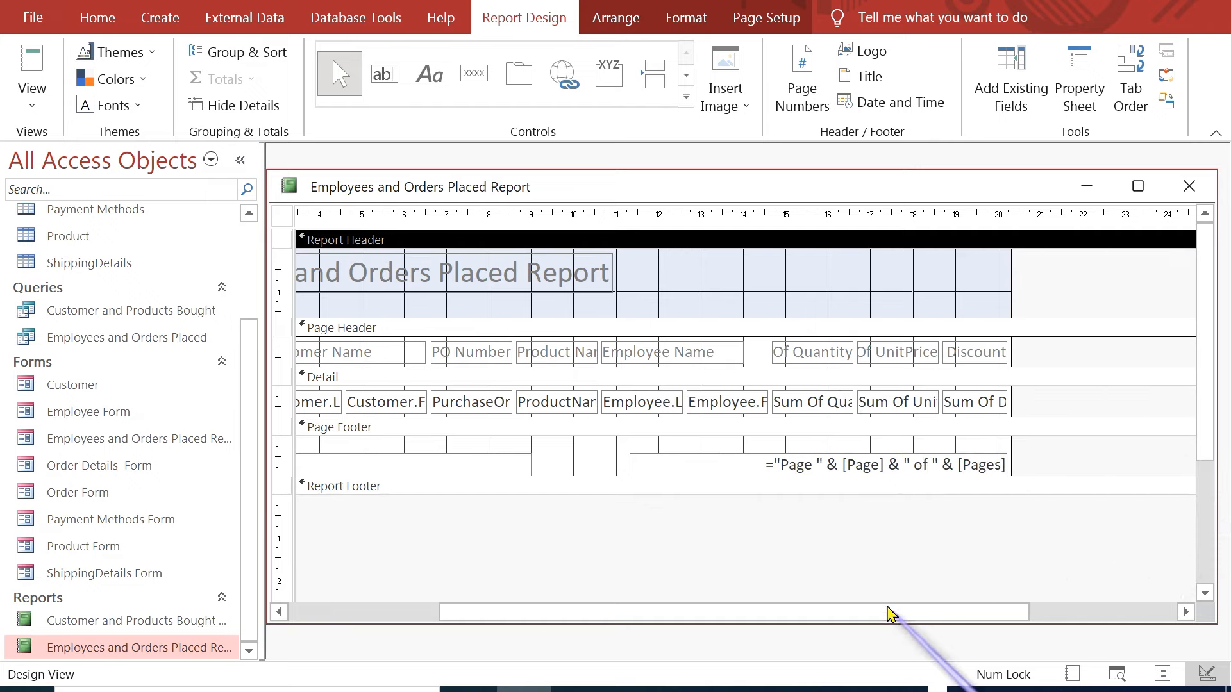
left_click_drag(892, 613, 778, 613)
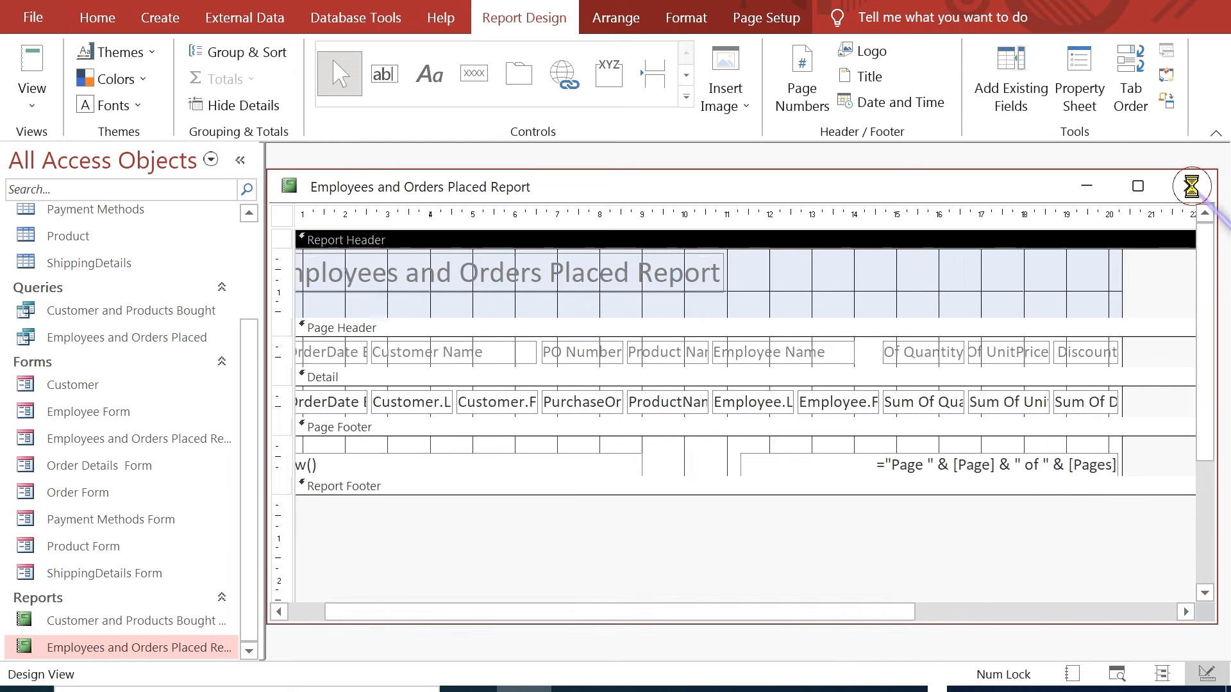
left_click(542, 398)
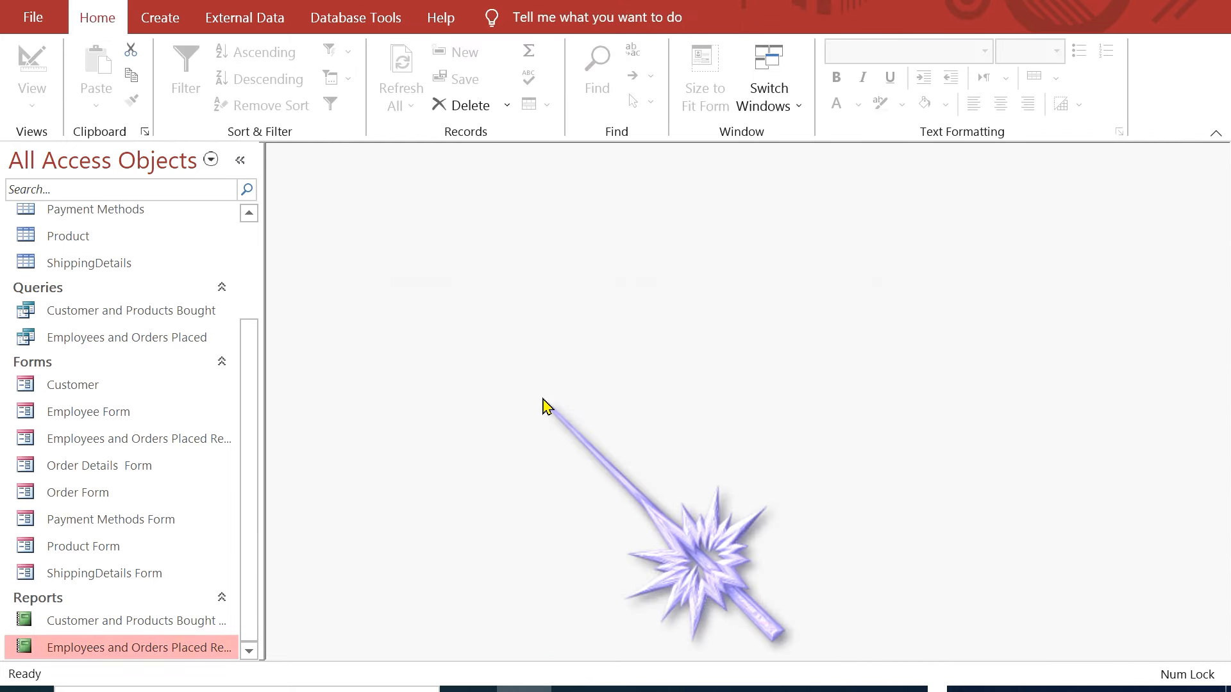
Step: Open the Employees and Orders Placed Report and display it in Print Preview
double_click(96, 649)
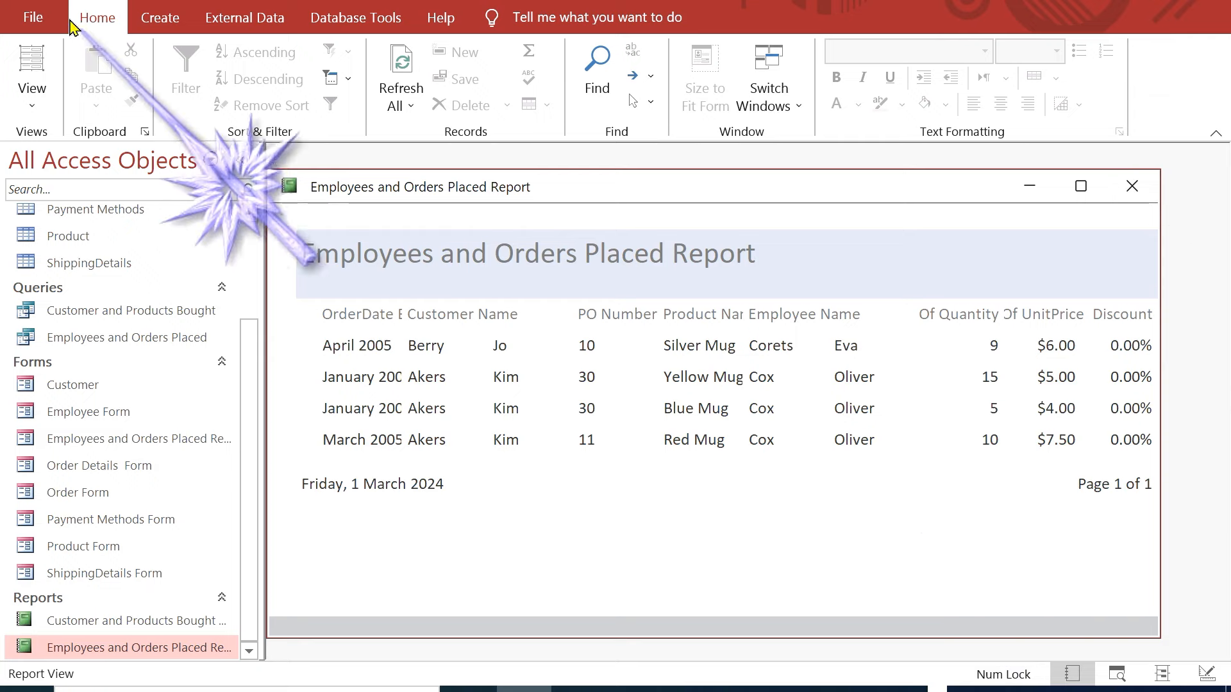
left_click(33, 17)
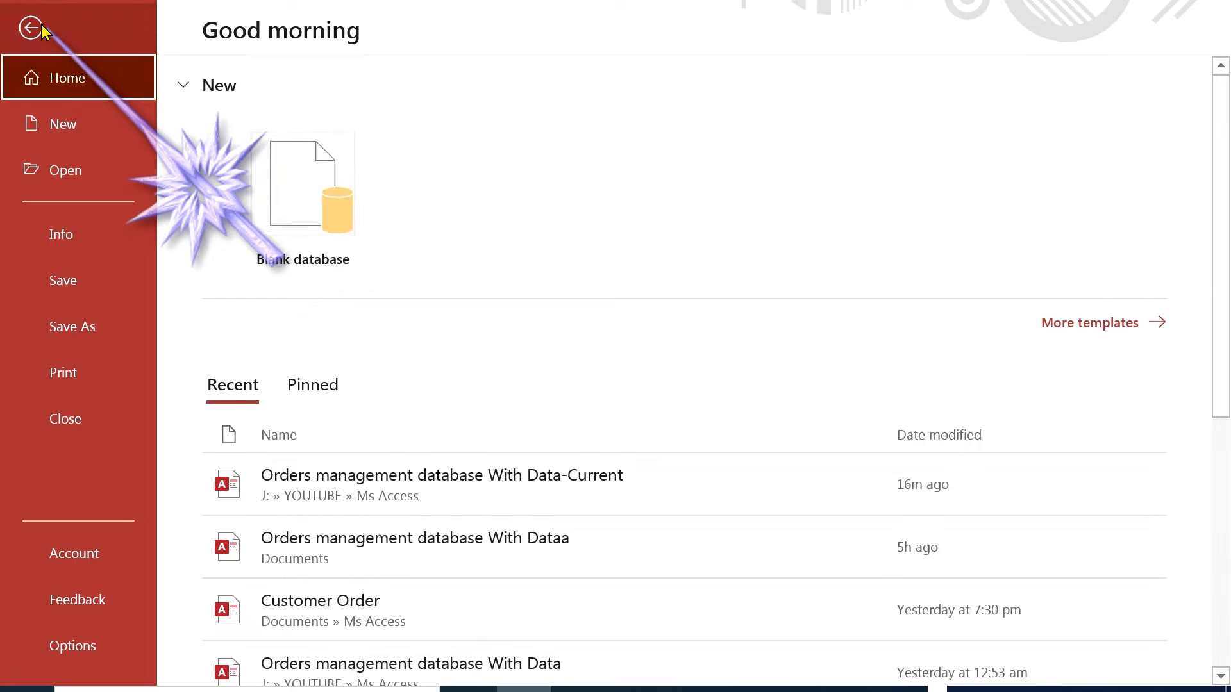
left_click(82, 373)
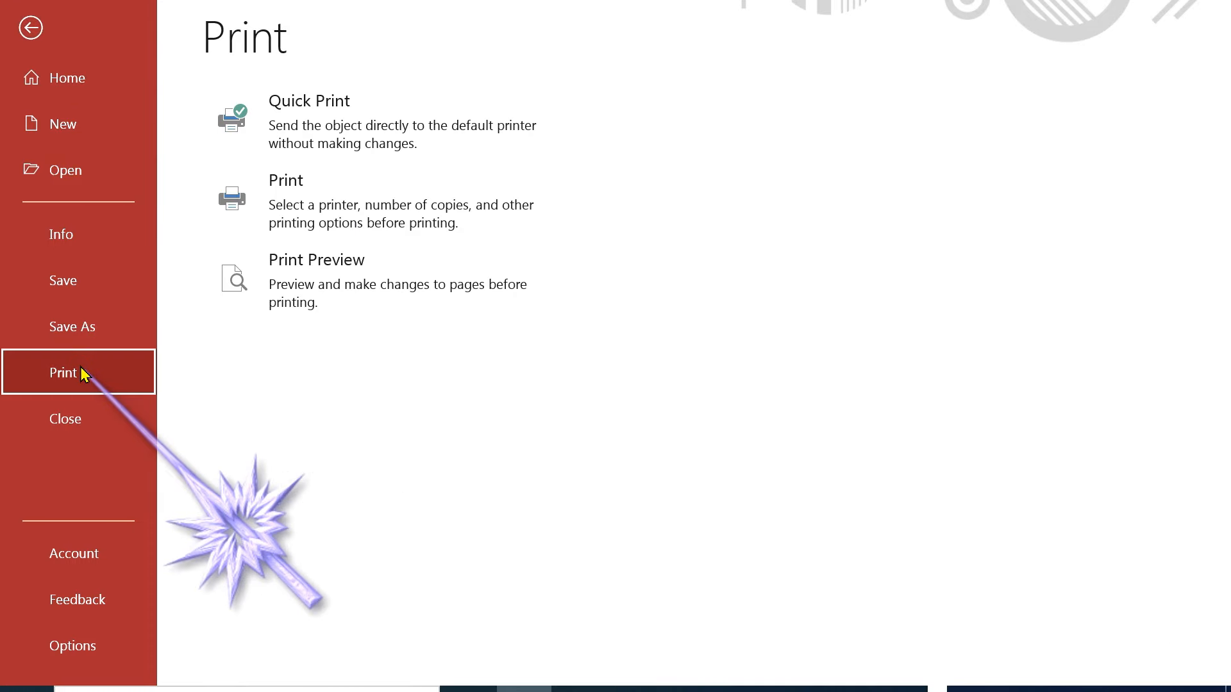
left_click(403, 265)
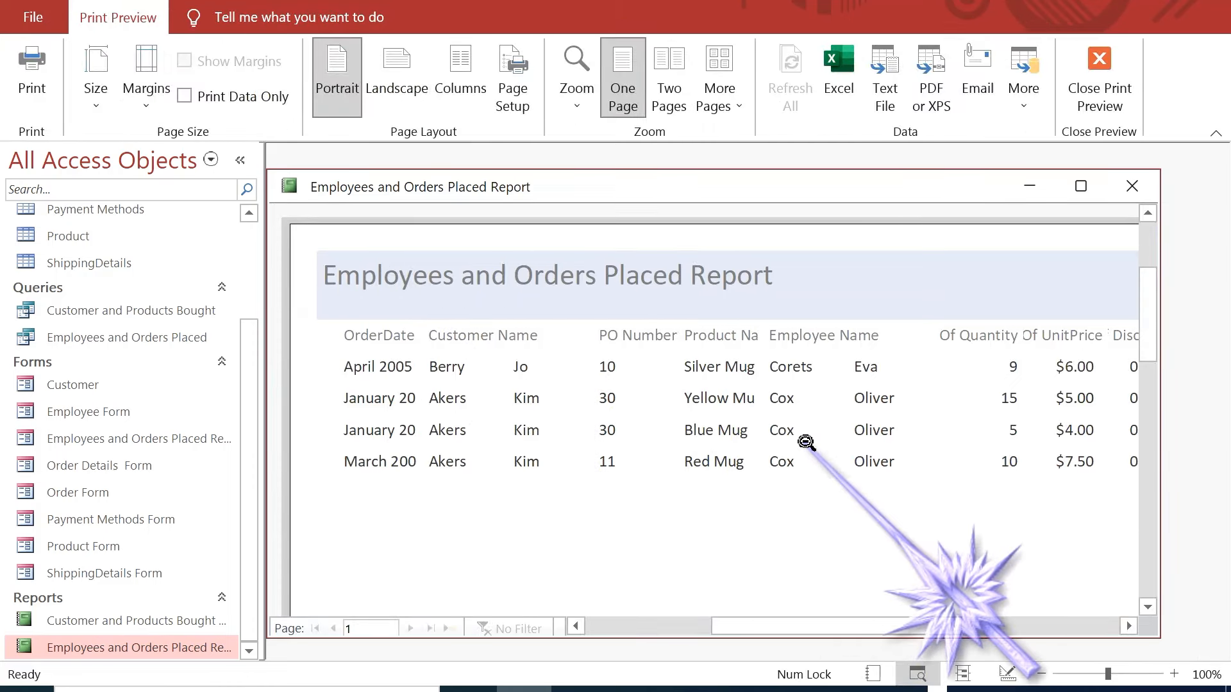
Step: Show the whole page in the preview, view the report's print options, and dismiss them without printing
left_click(678, 372)
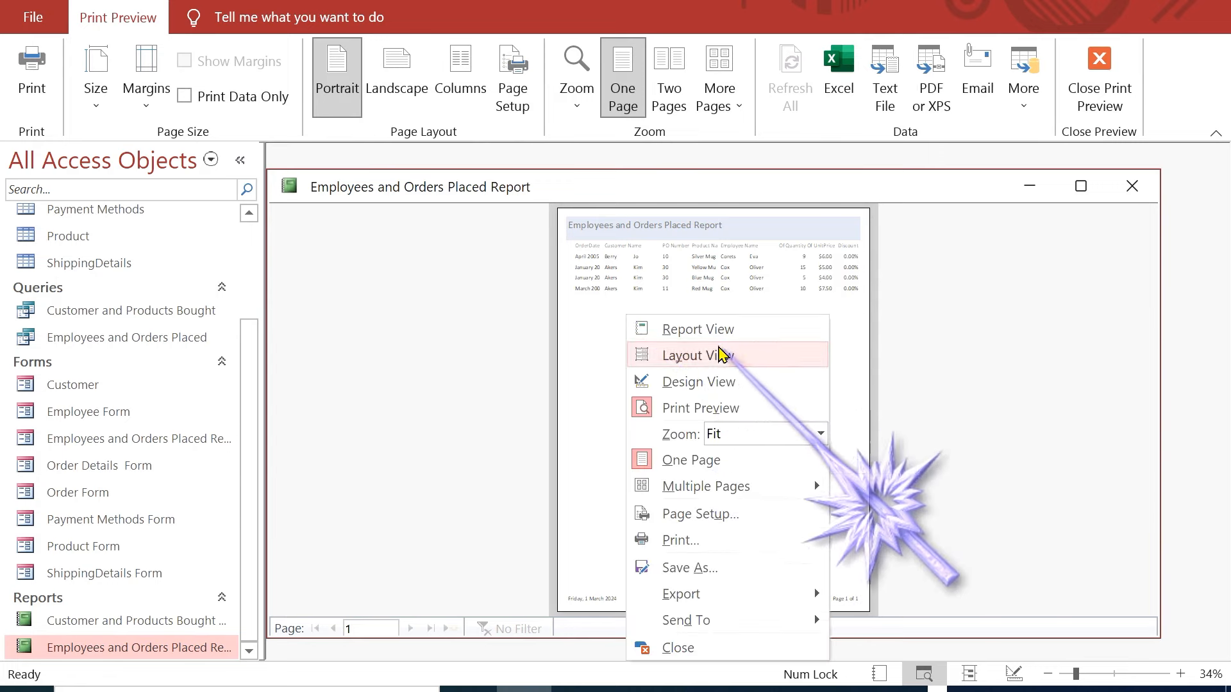
left_click(704, 541)
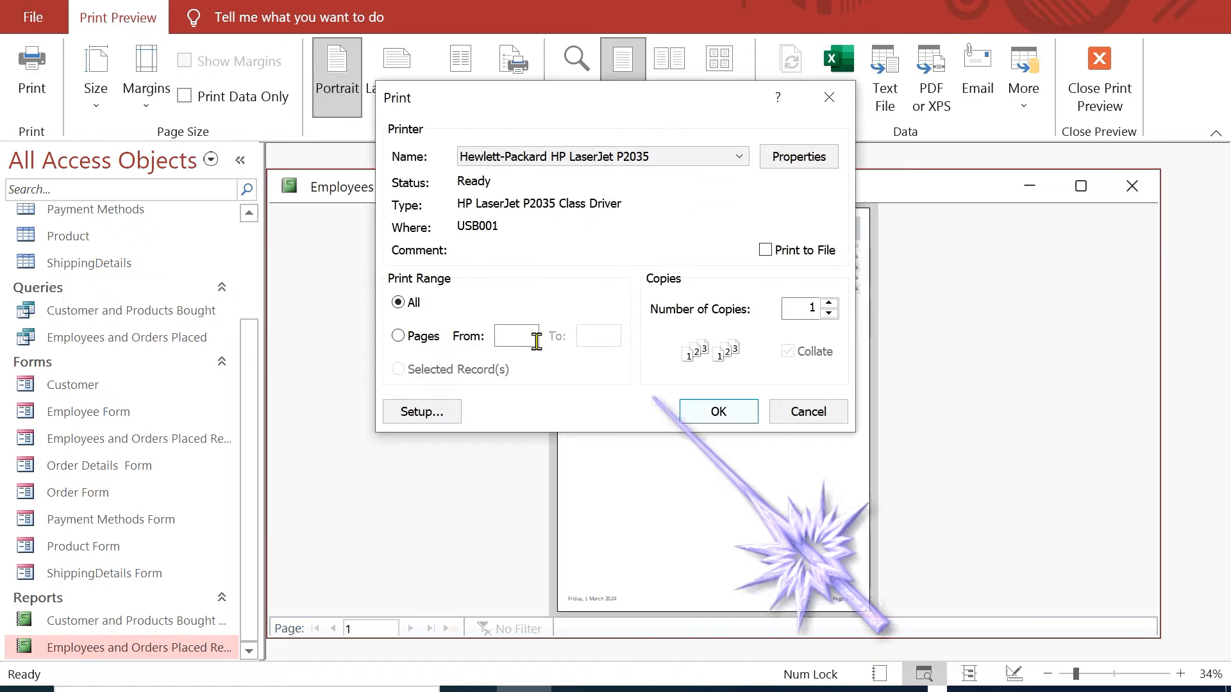
left_click(810, 411)
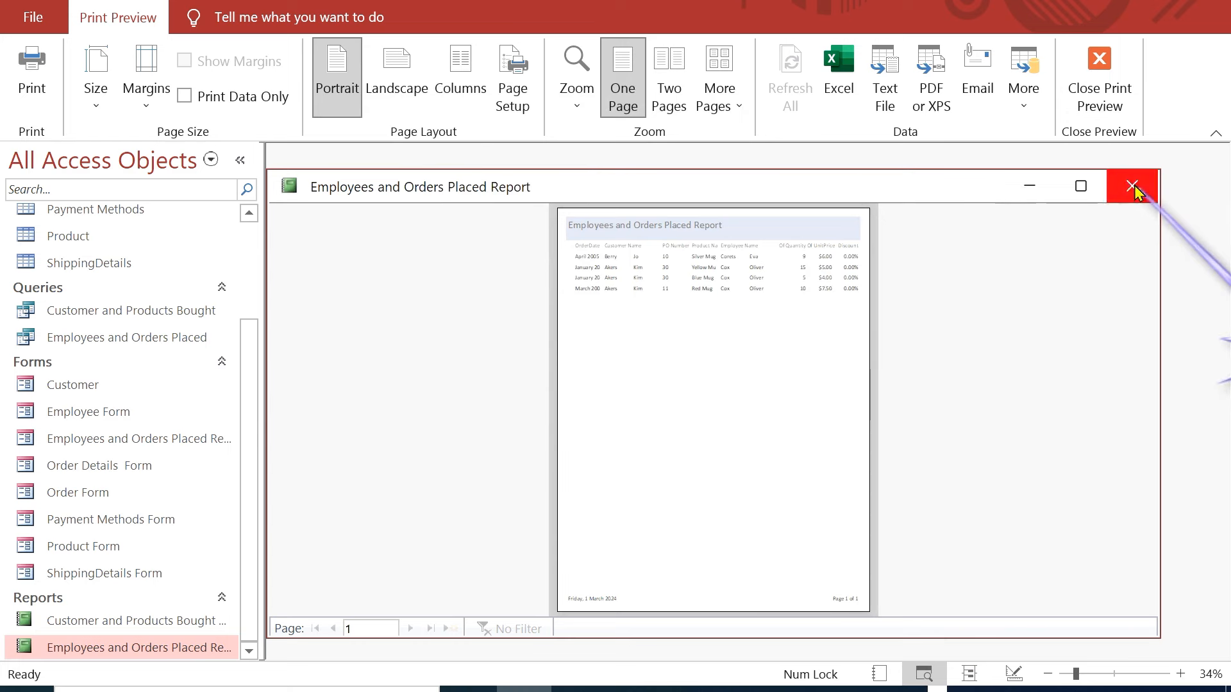